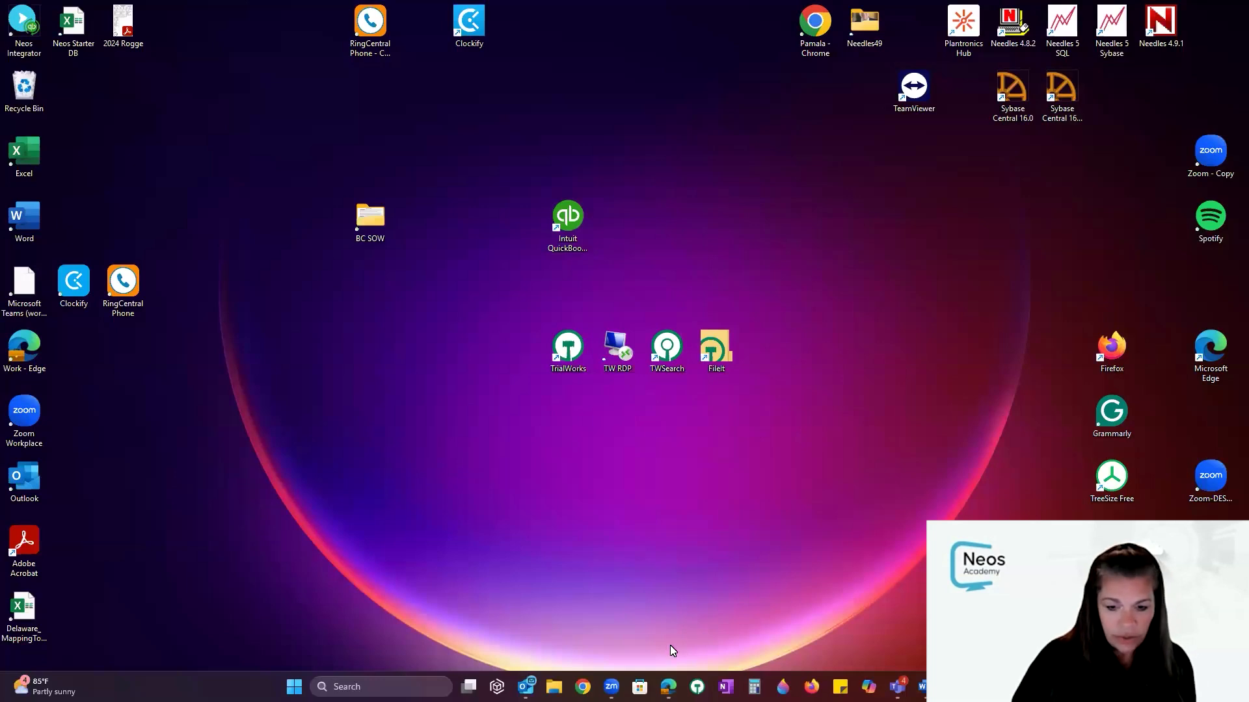
From the Hodge vs Hunt case window, open Neos Settings and scroll to the Staff section
mouse_move(668, 687)
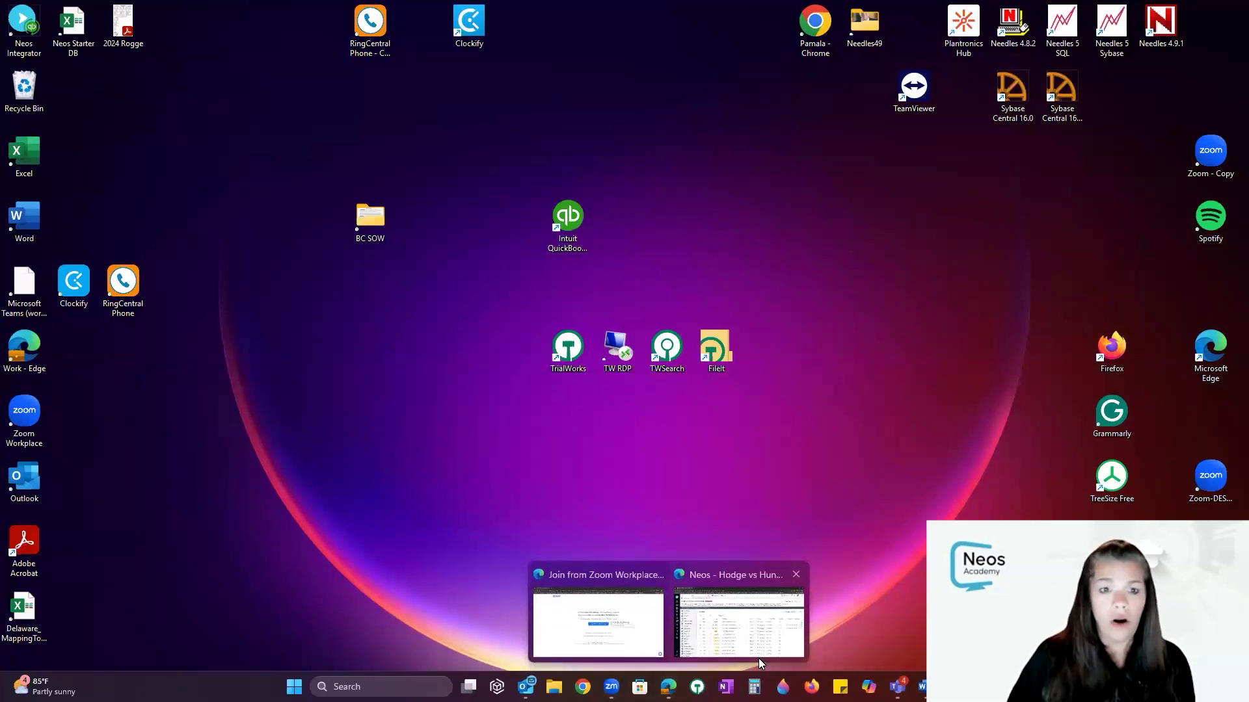
left_click(740, 657)
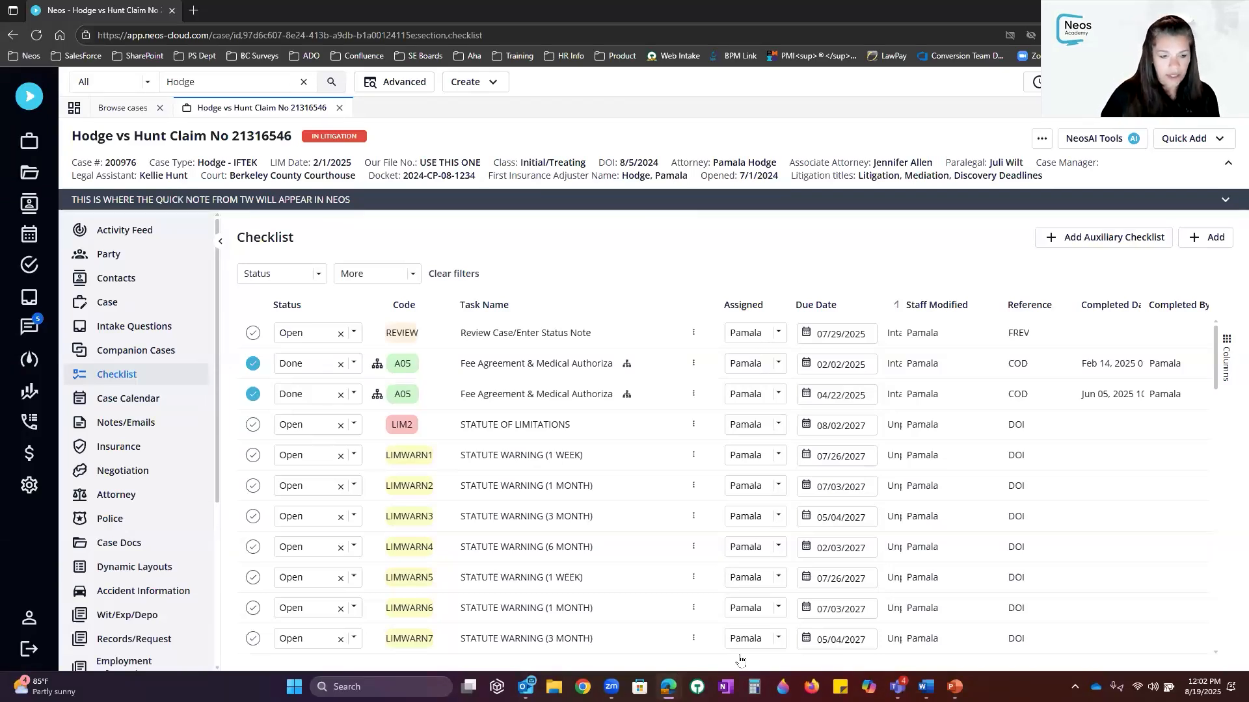
left_click(29, 492)
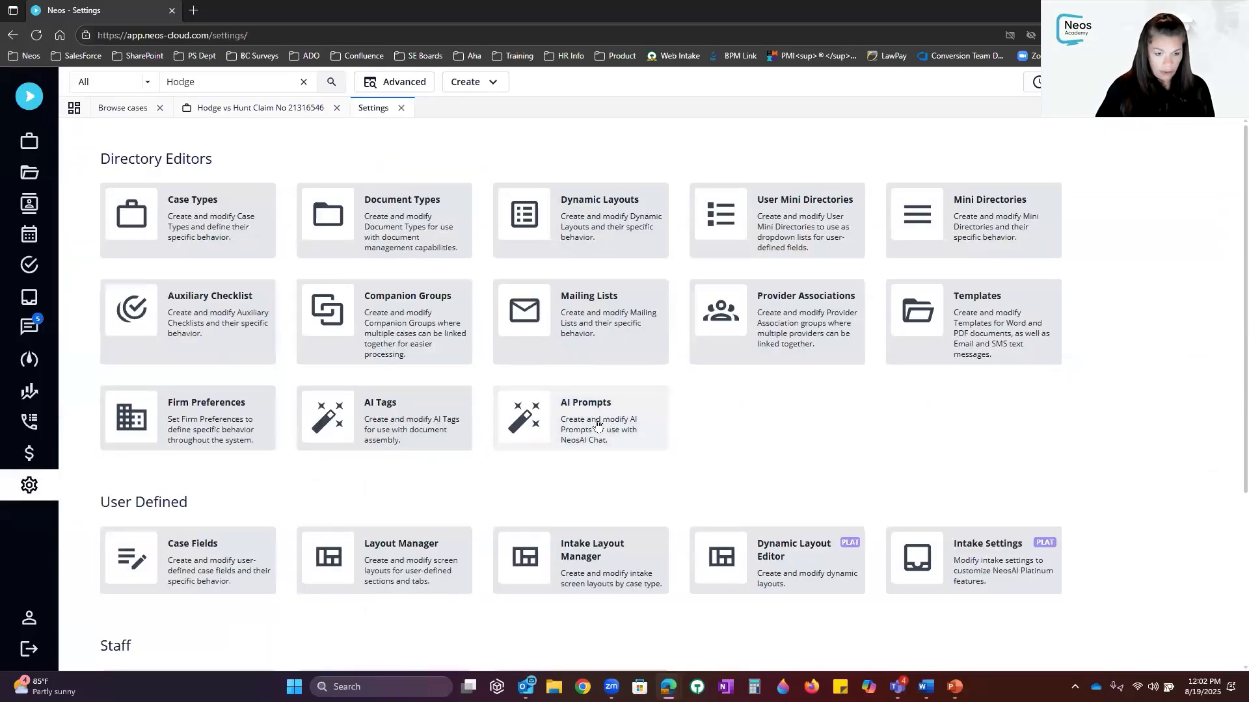
scroll(187, 480, "down", 3)
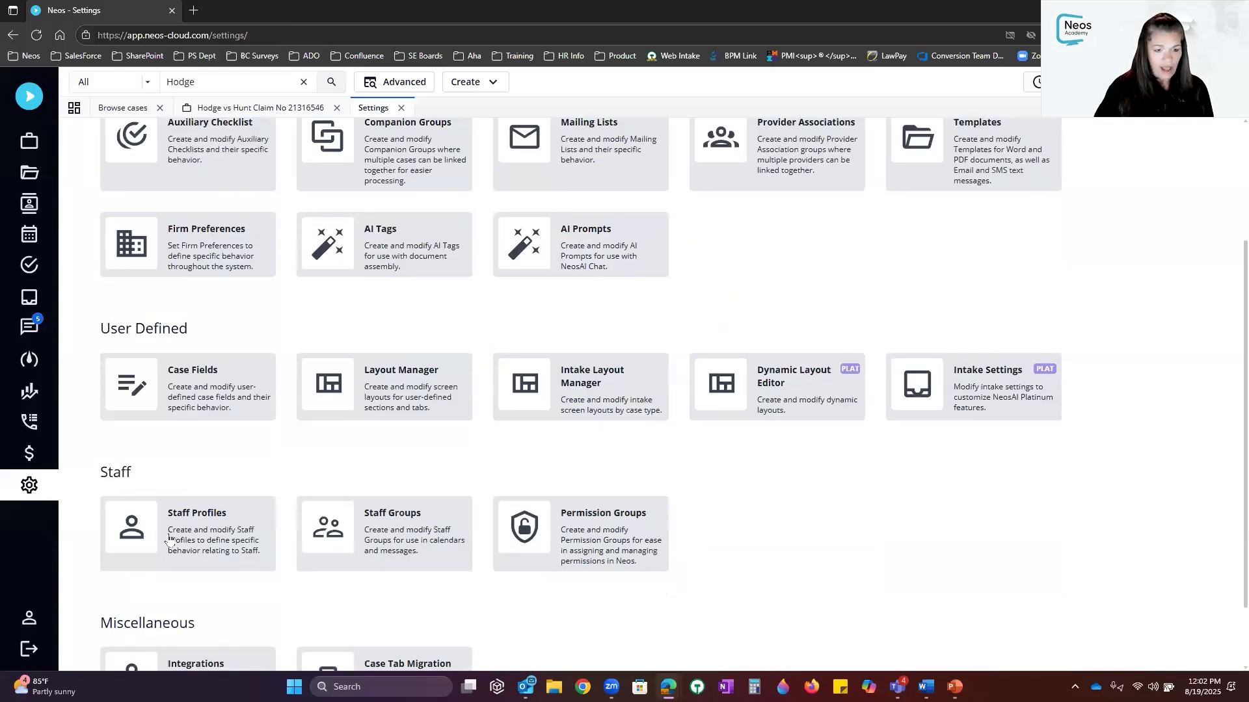
Open Permission Groups and expand the Directories permissions for Pam Group
left_click(572, 523)
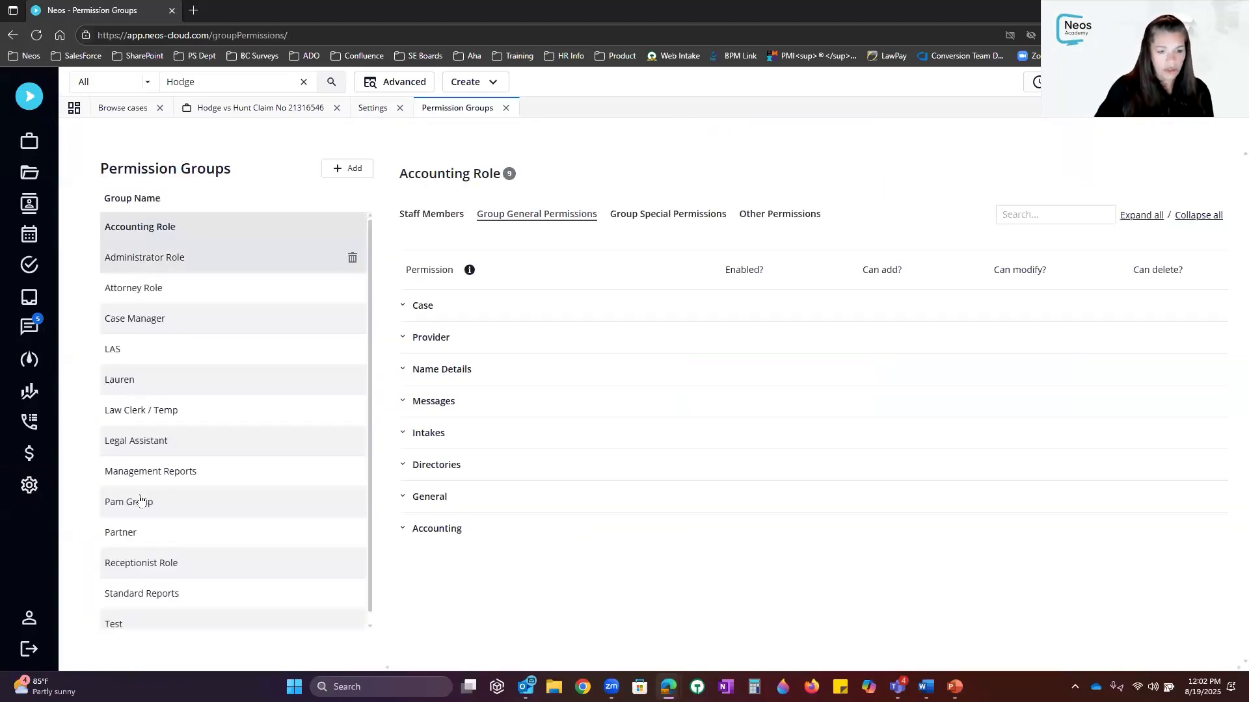
left_click(141, 499)
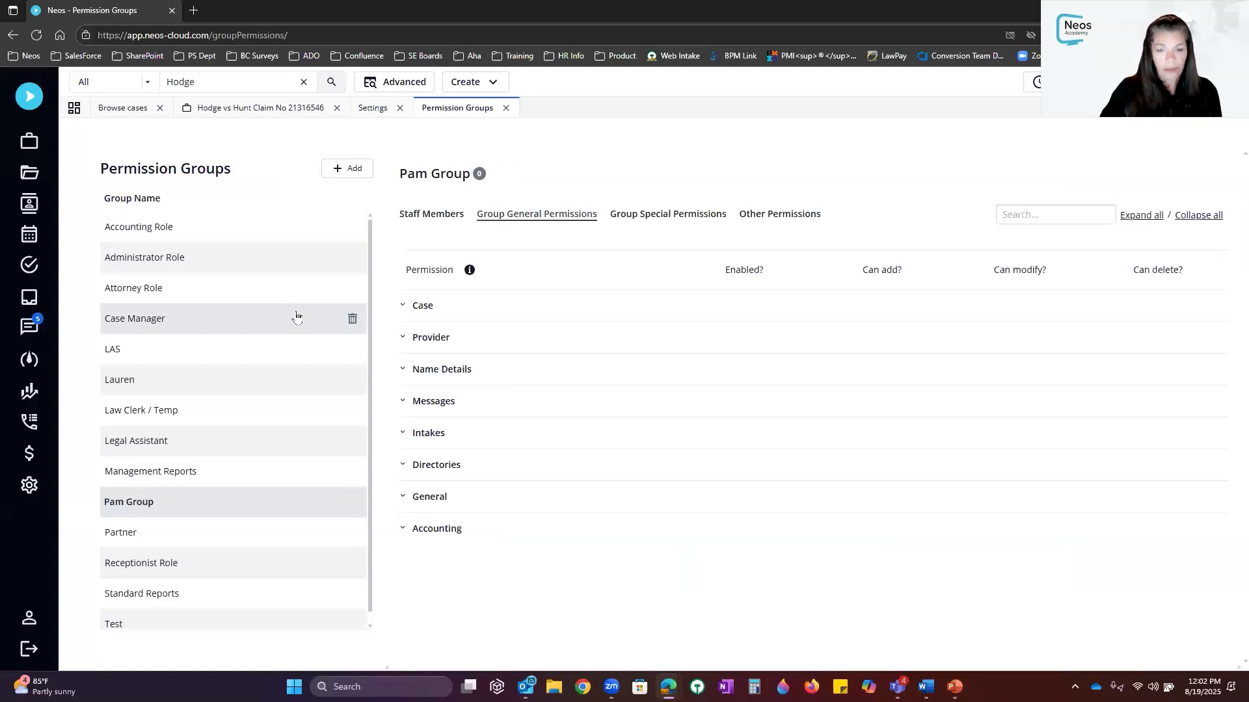
left_click(402, 466)
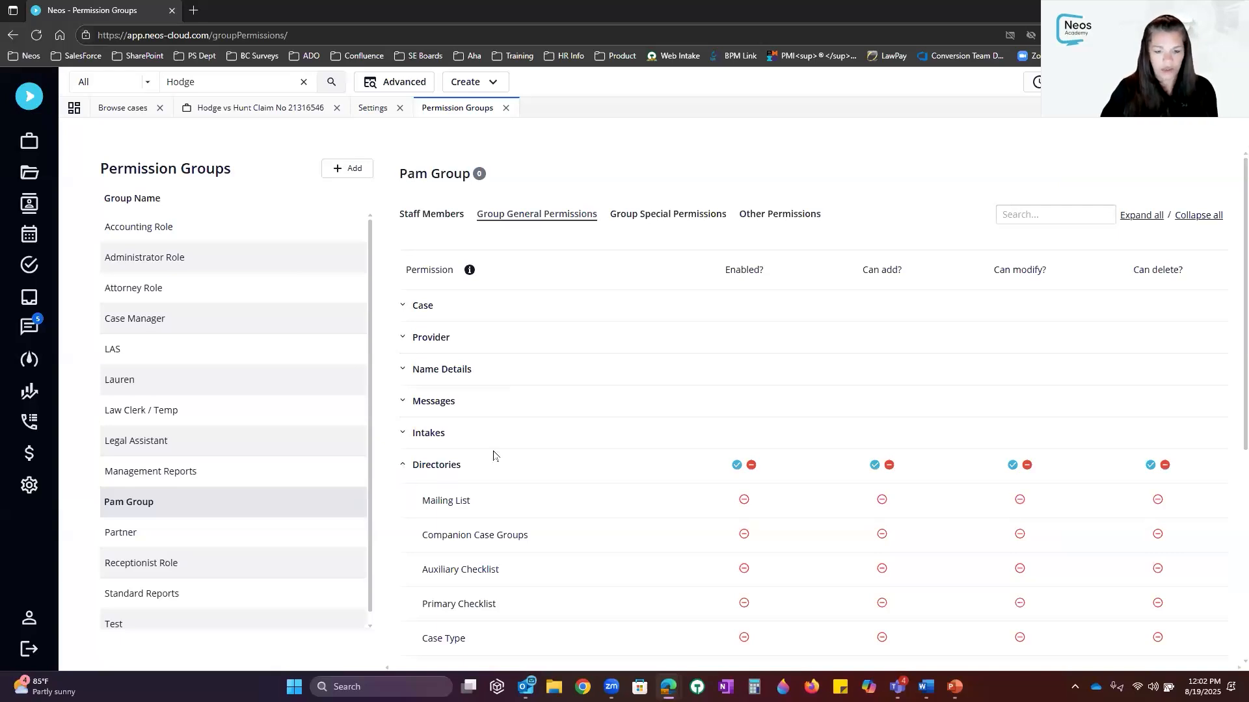
scroll(552, 466, "down", 3)
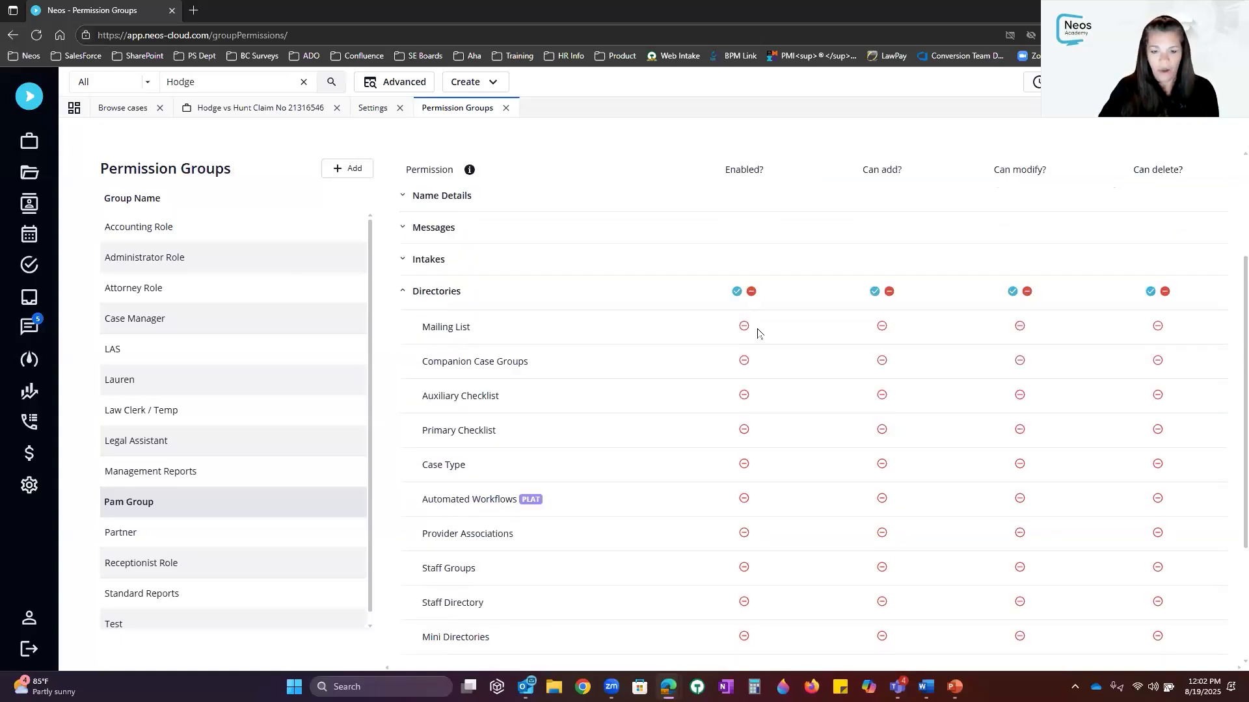
Give Pam Group full enable, add, modify and delete rights on Auxiliary Checklist, Primary Checklist and Automated Workflows
left_click(744, 430)
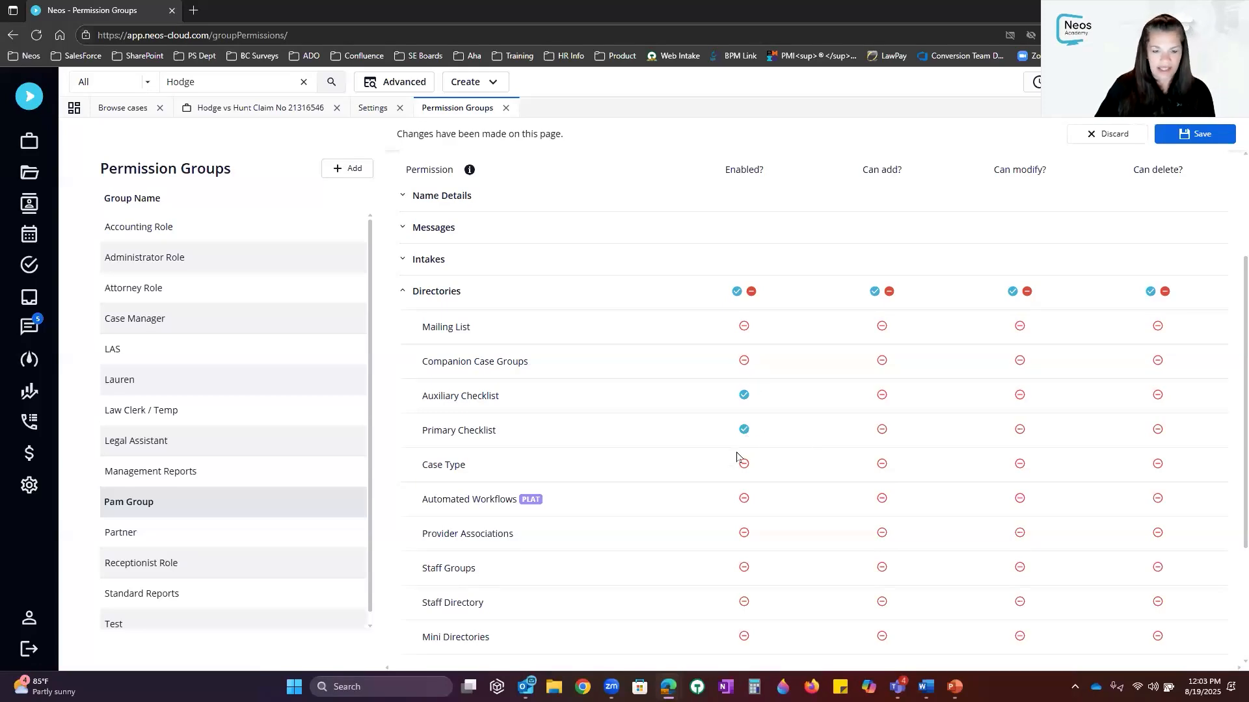
left_click(882, 396)
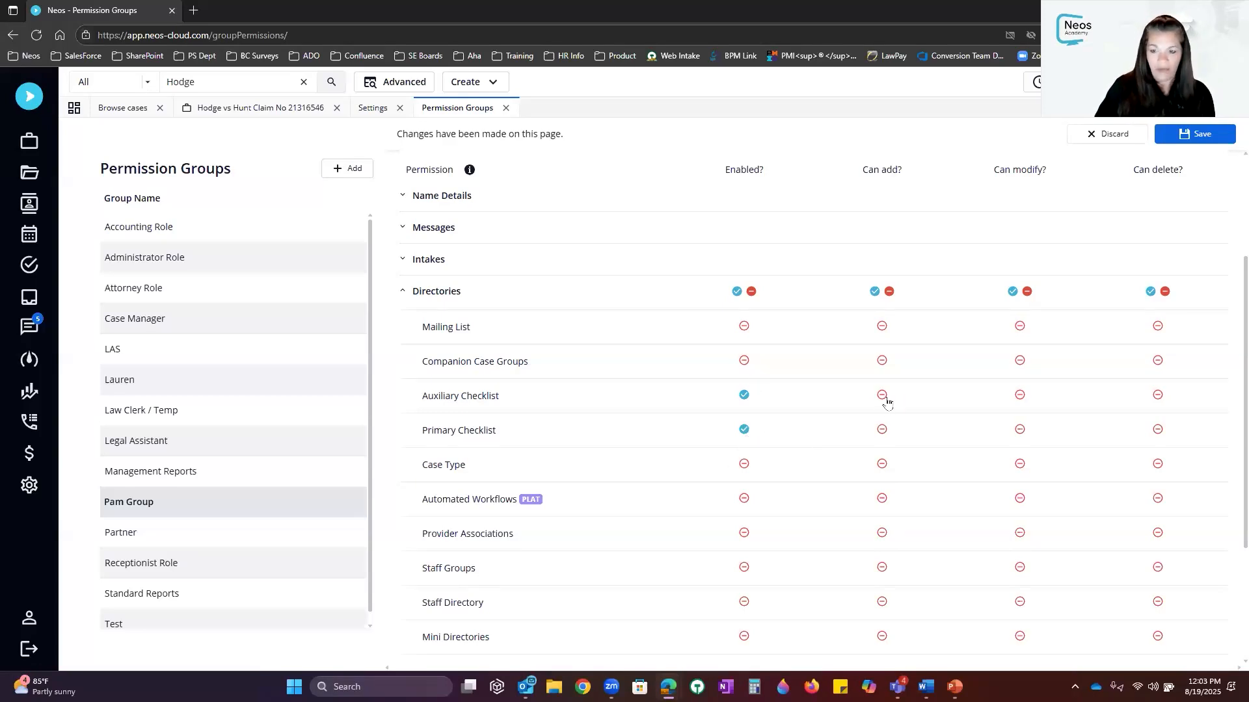
left_click(882, 430)
left_click(1019, 395)
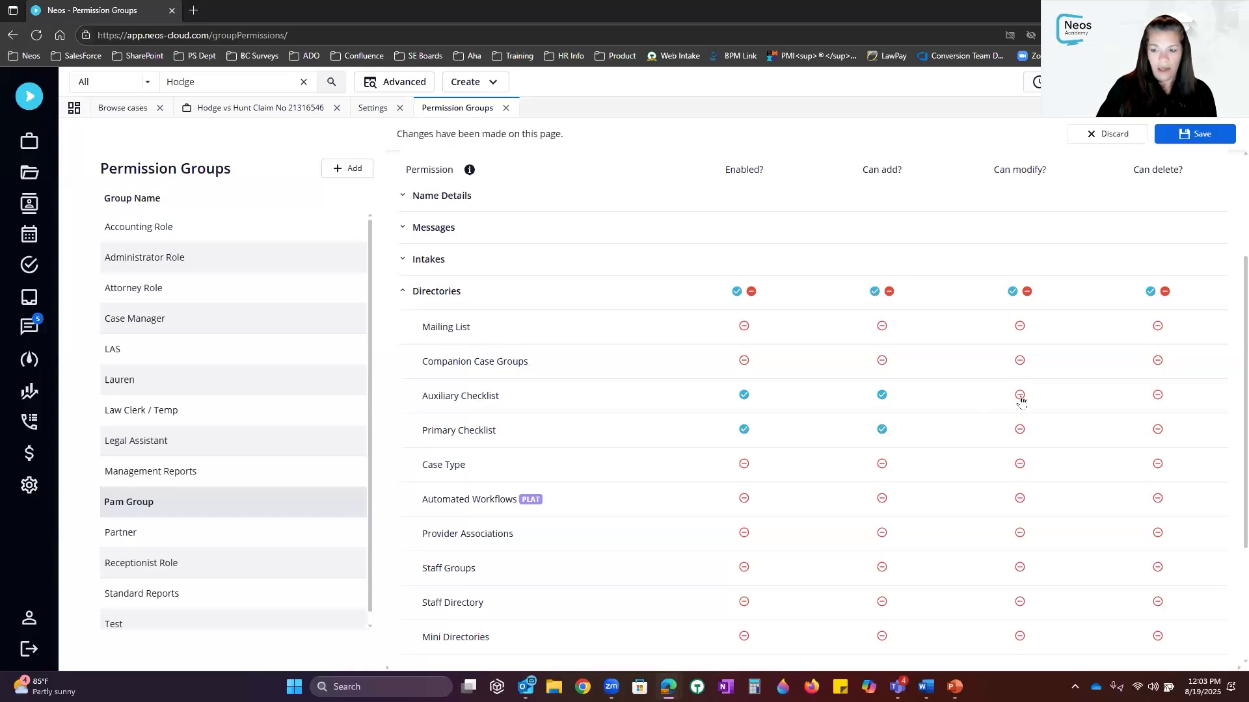
left_click(1019, 430)
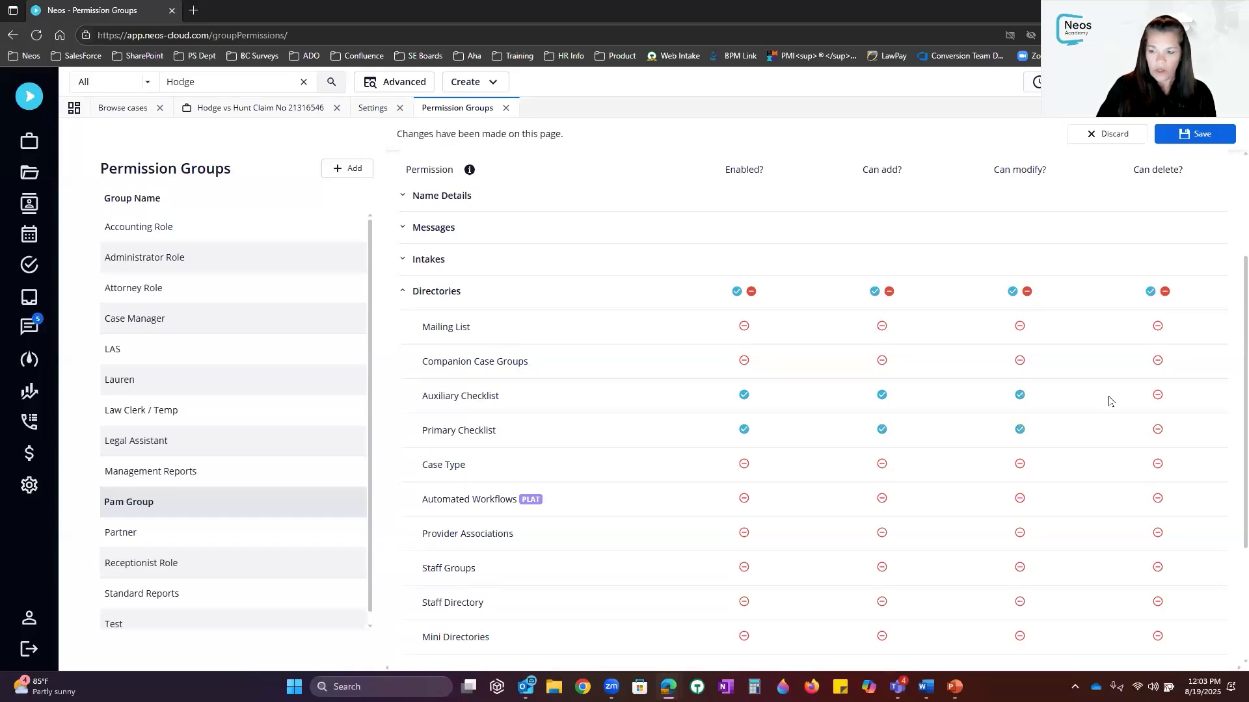
left_click(1157, 395)
left_click(1158, 430)
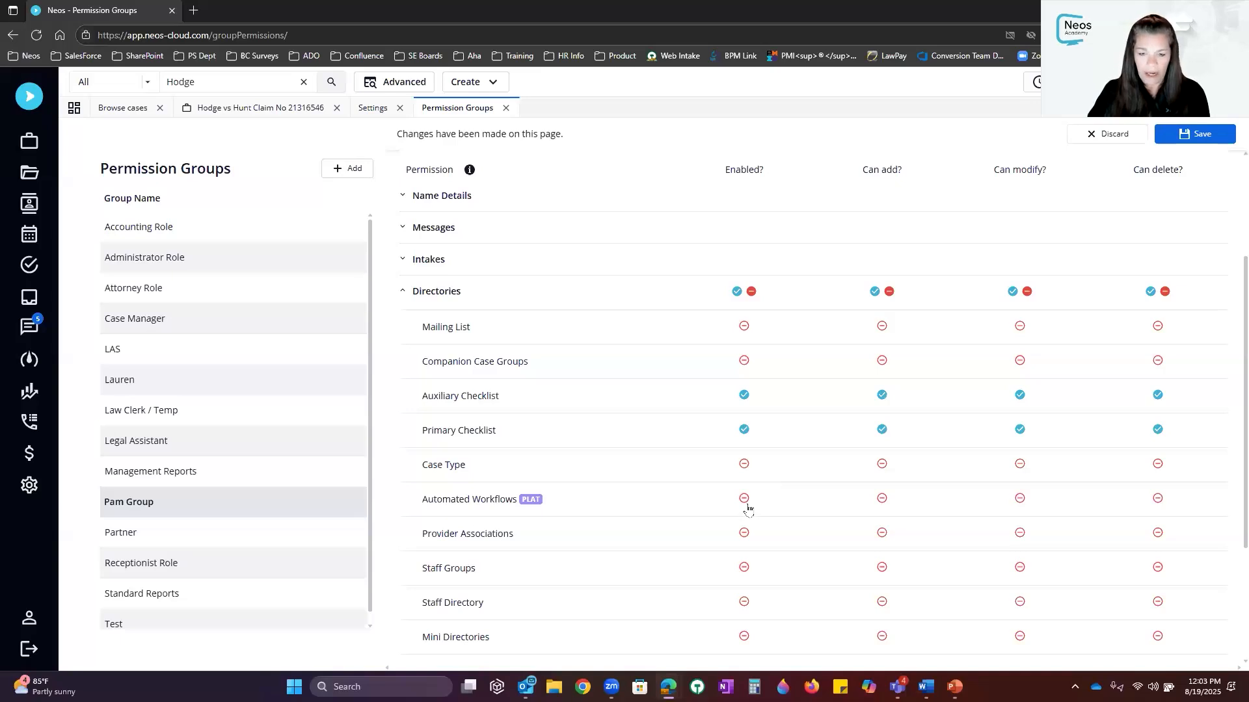
left_click(882, 502)
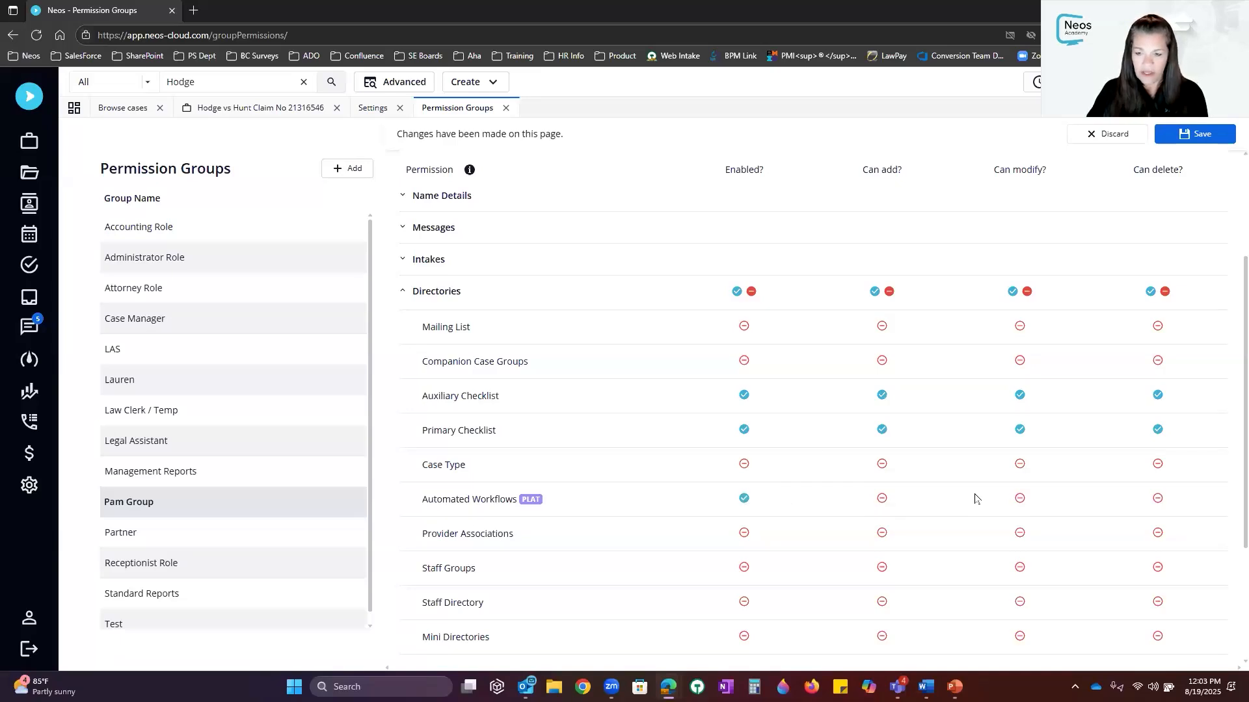
left_click(1158, 500)
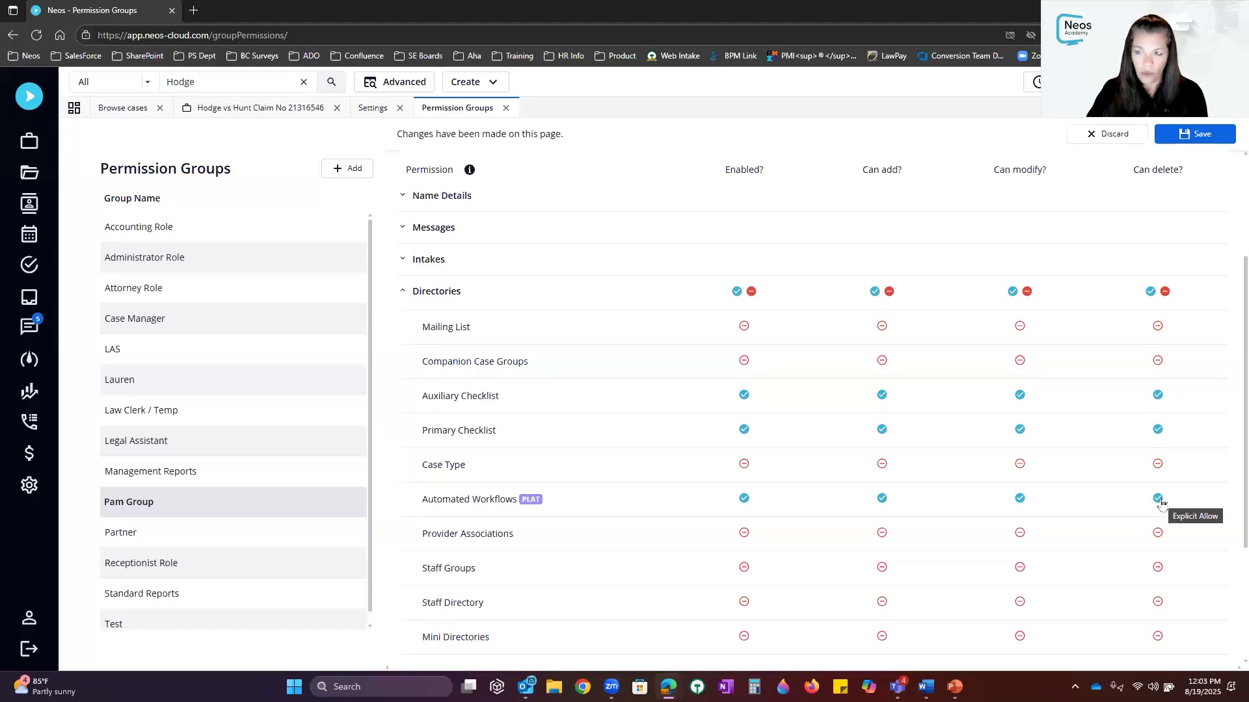
scroll(1162, 504, "up", 3)
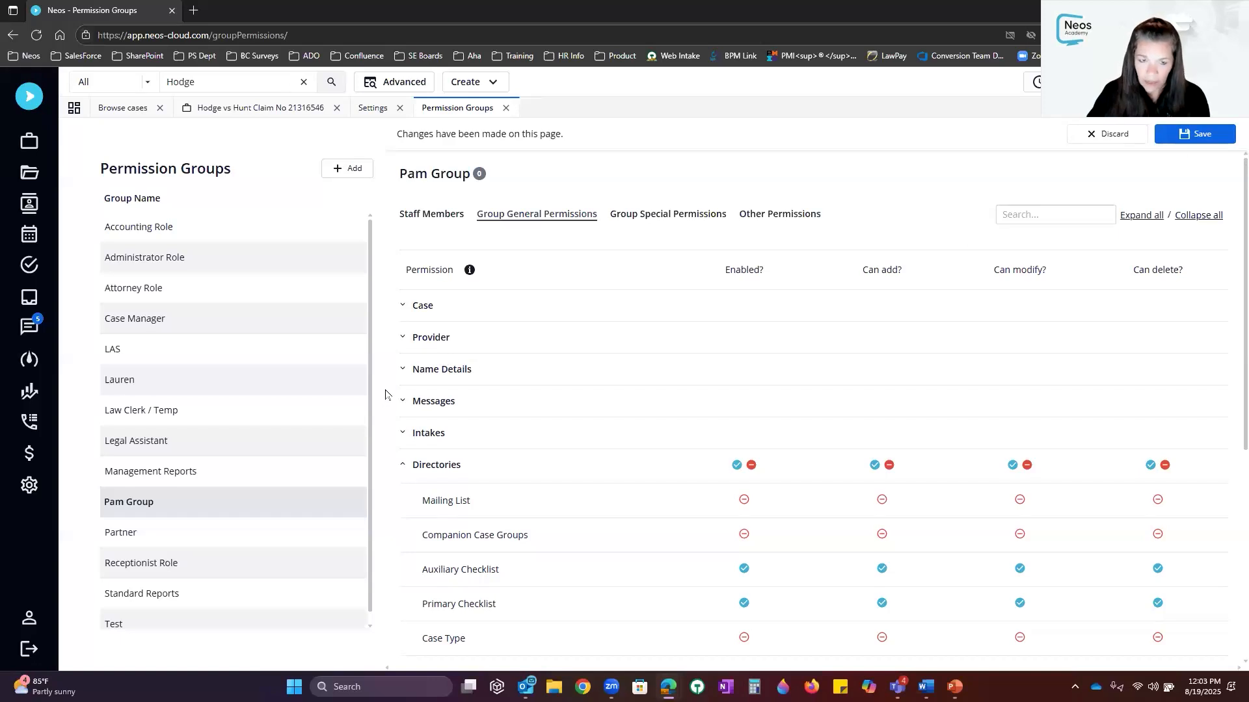
Under Case, enable Deadlines with add and modify, and fully allow the Checklist Tab
left_click(403, 307)
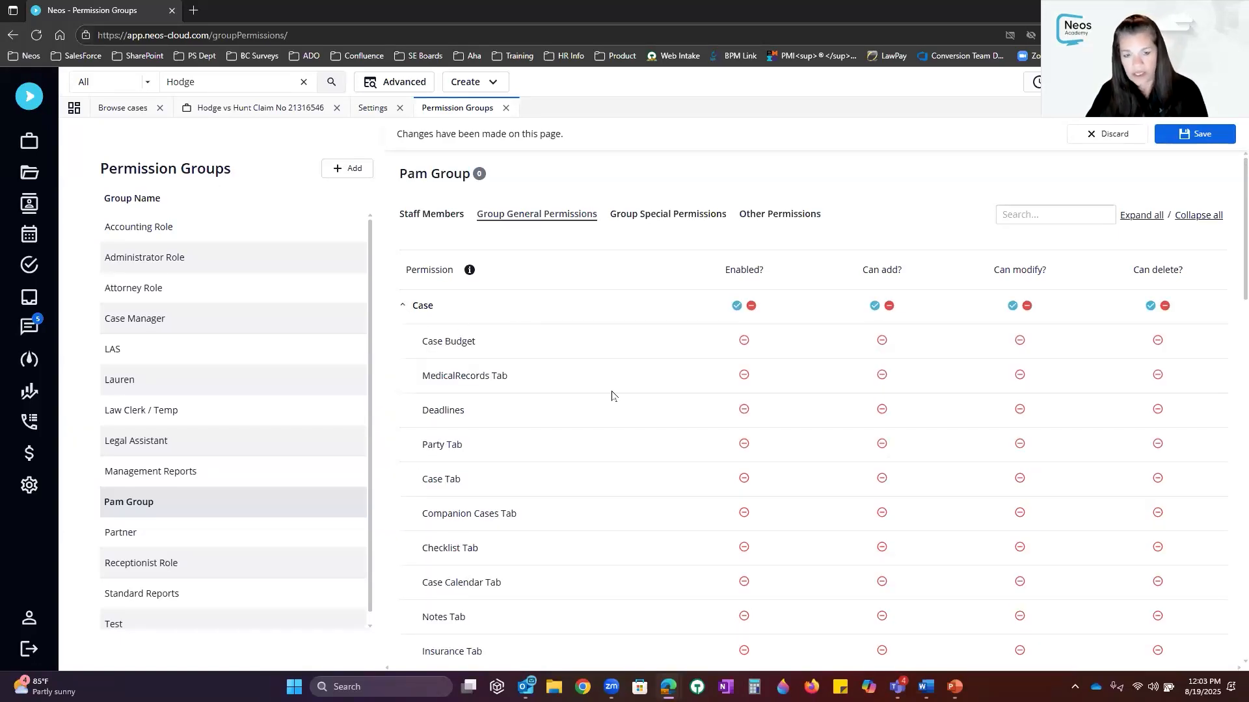
left_click(745, 411)
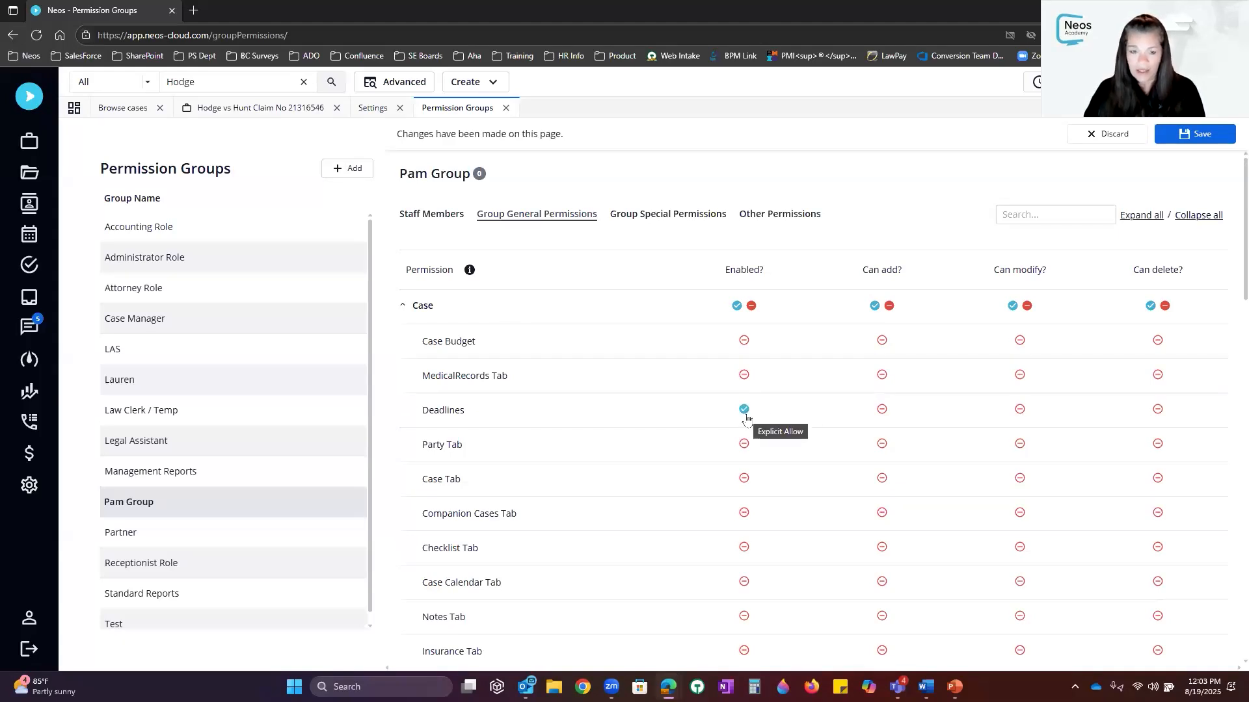
left_click(881, 410)
left_click(1020, 410)
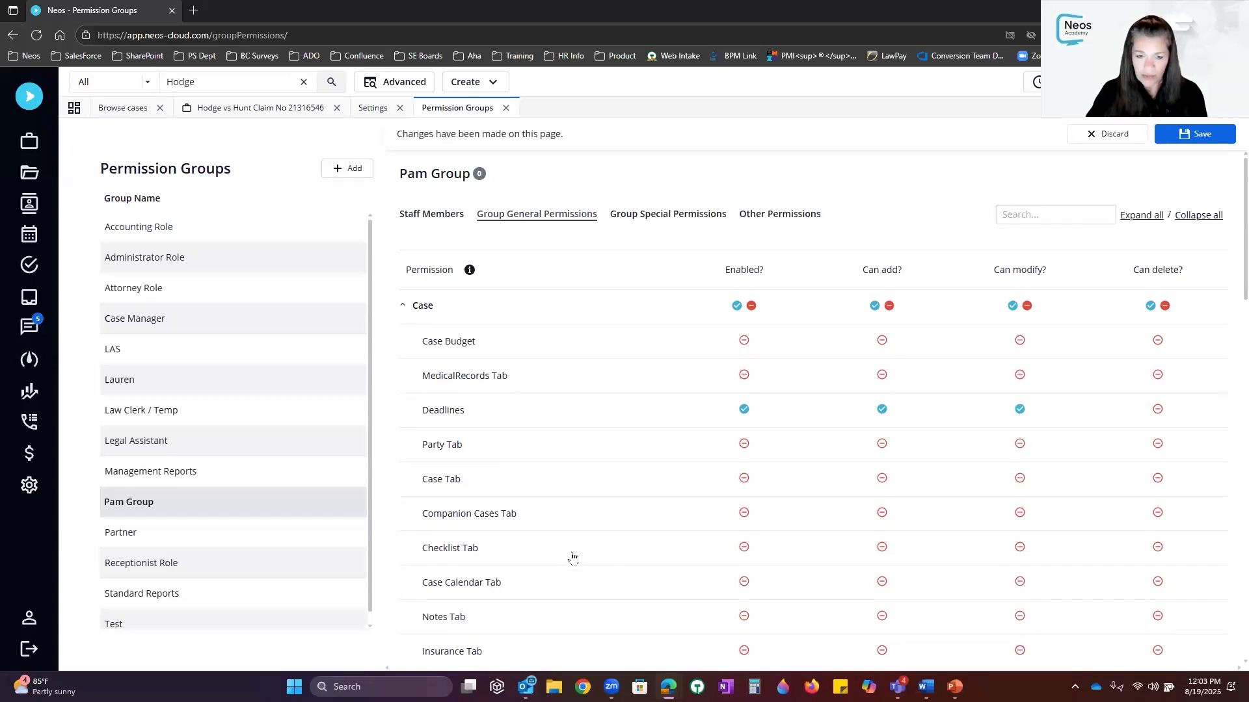
left_click(744, 549)
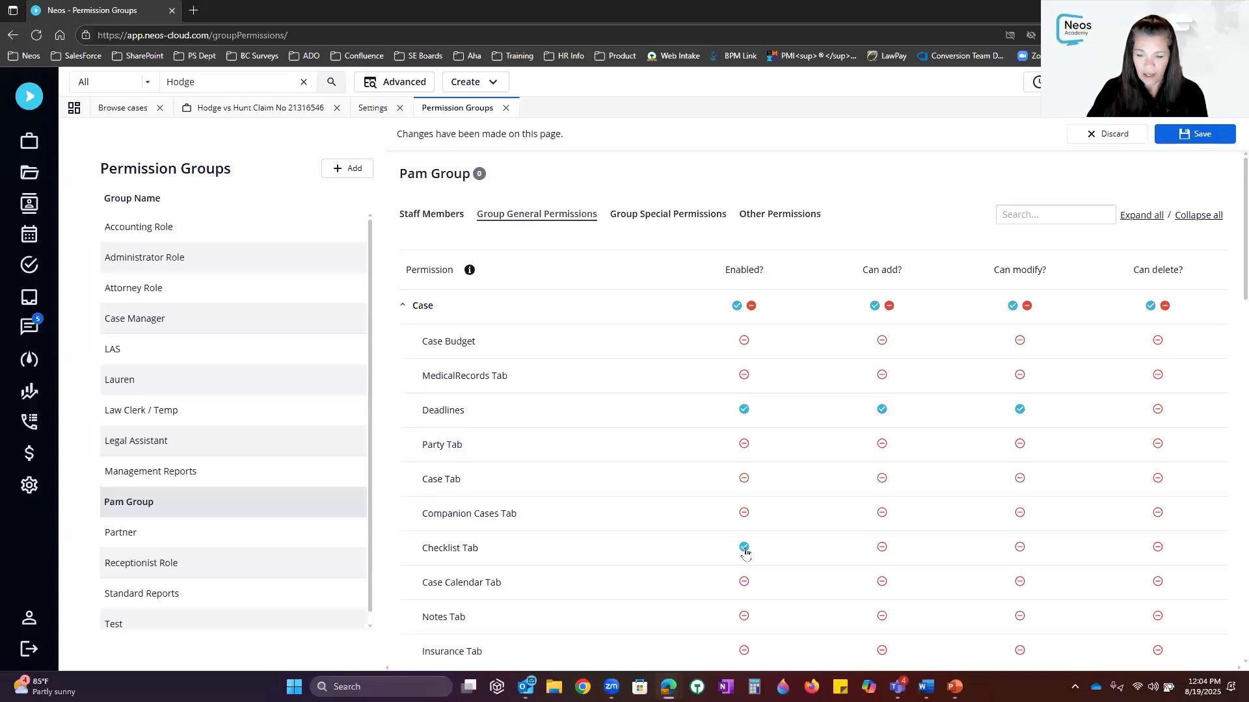
left_click(883, 547)
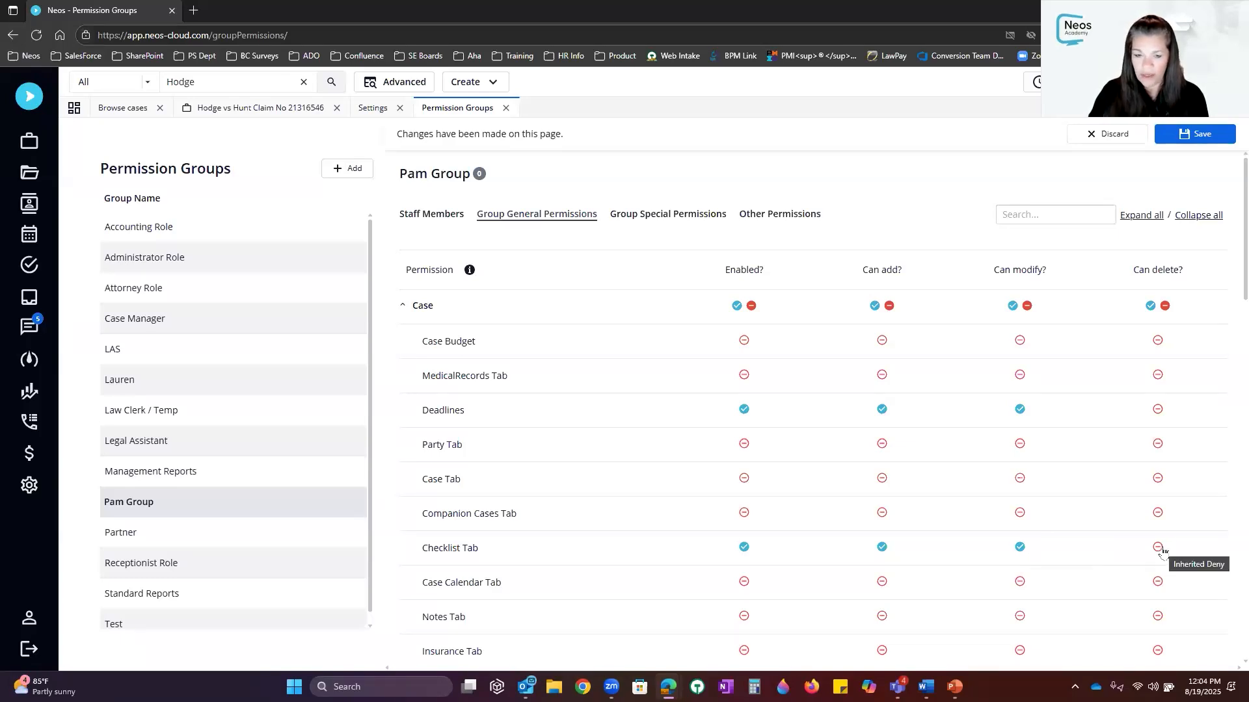
left_click(1159, 549)
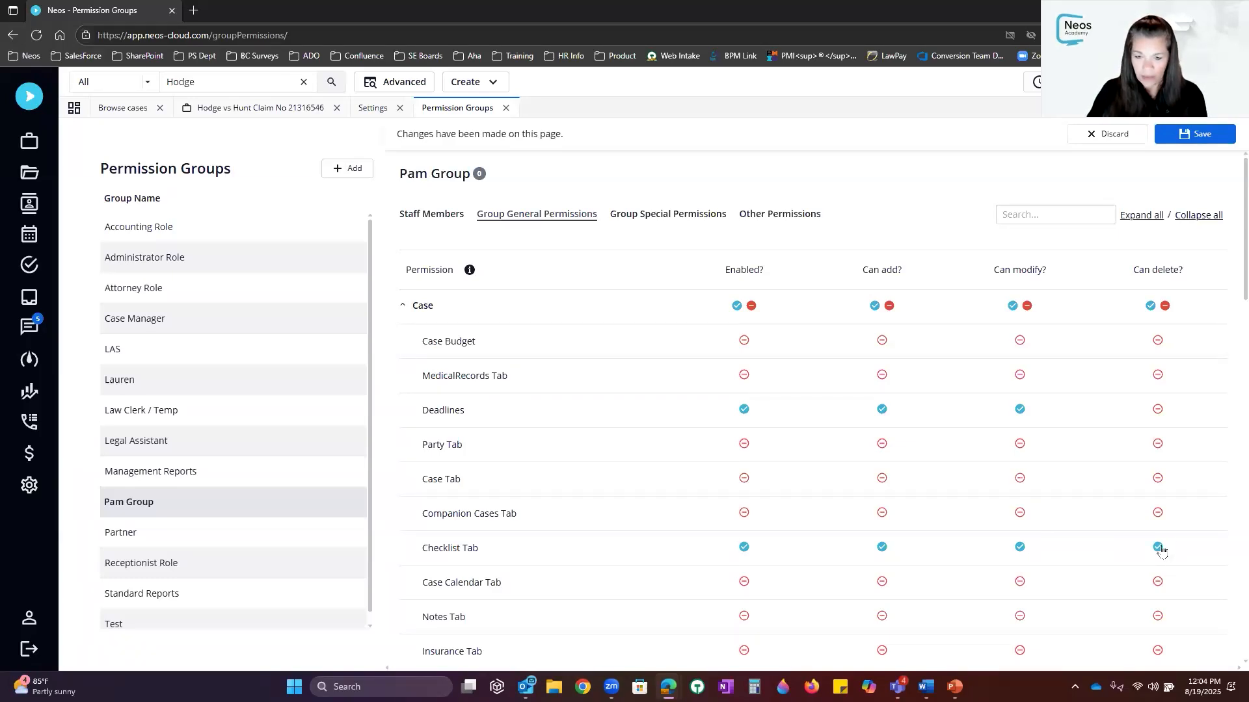
Fully allow the Case Calendar Tab for Pam Group and save the permission changes
scroll(1041, 533, "down", 3)
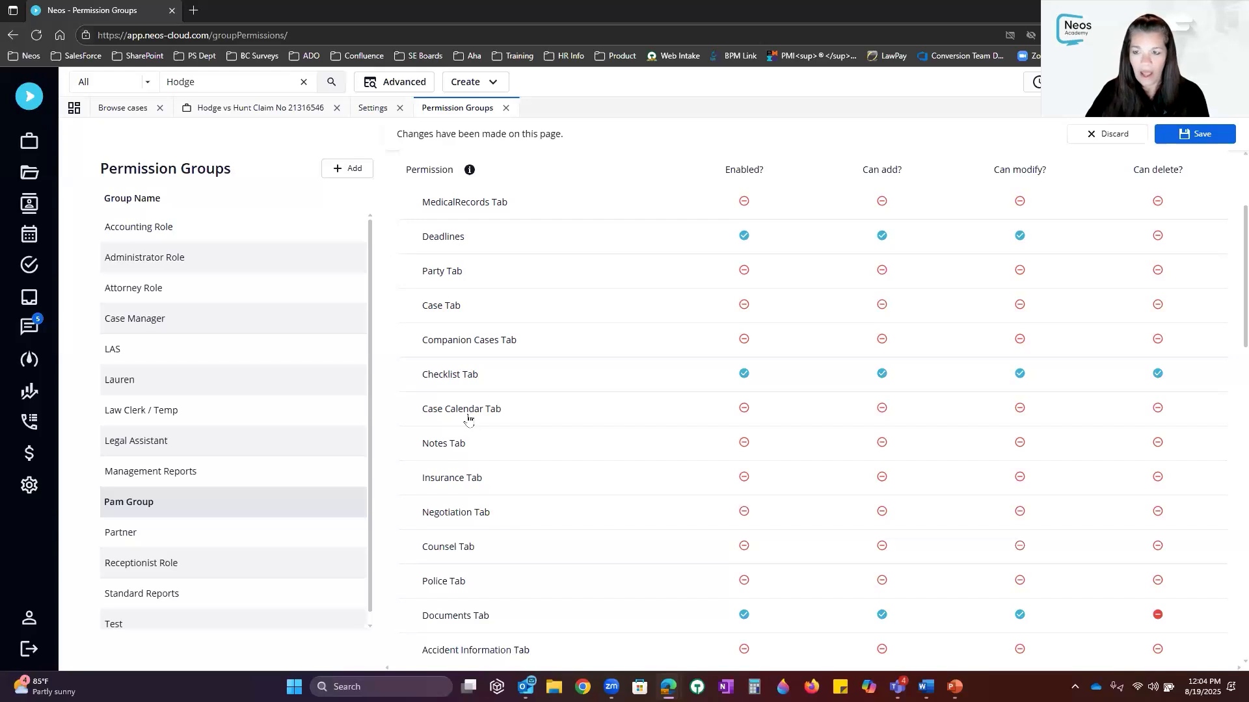
left_click(744, 407)
left_click(883, 410)
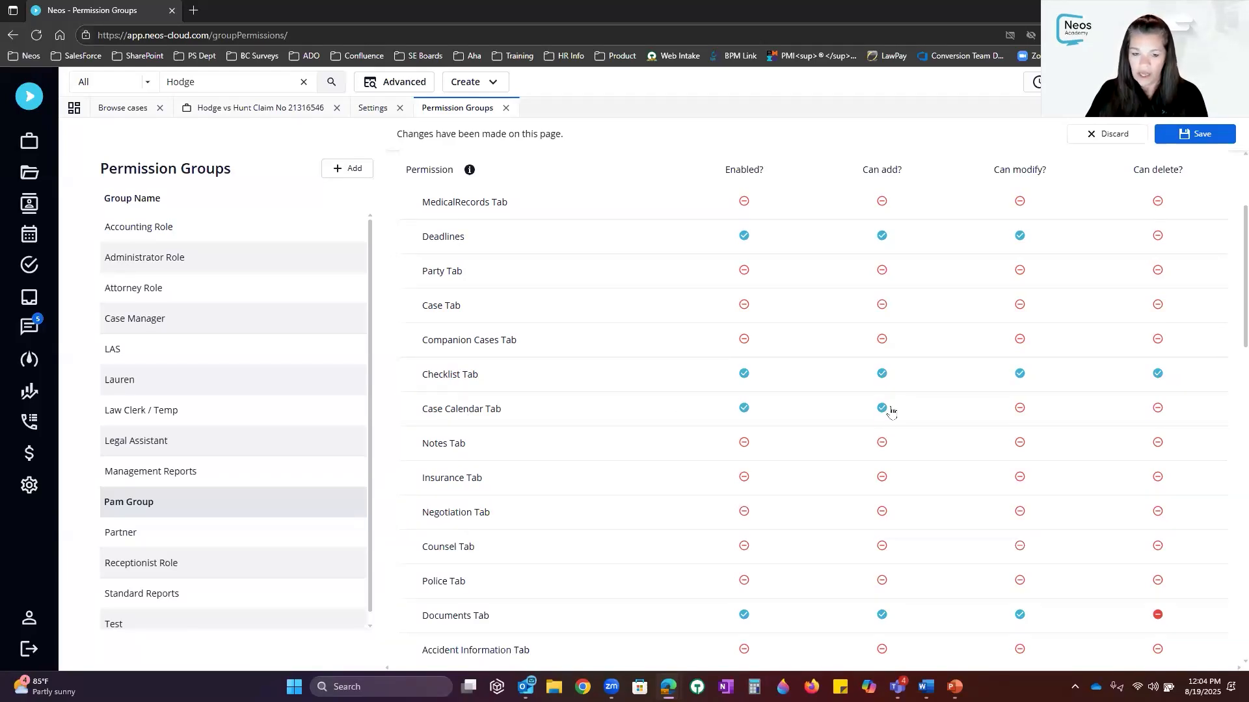
left_click(1019, 409)
left_click(1158, 408)
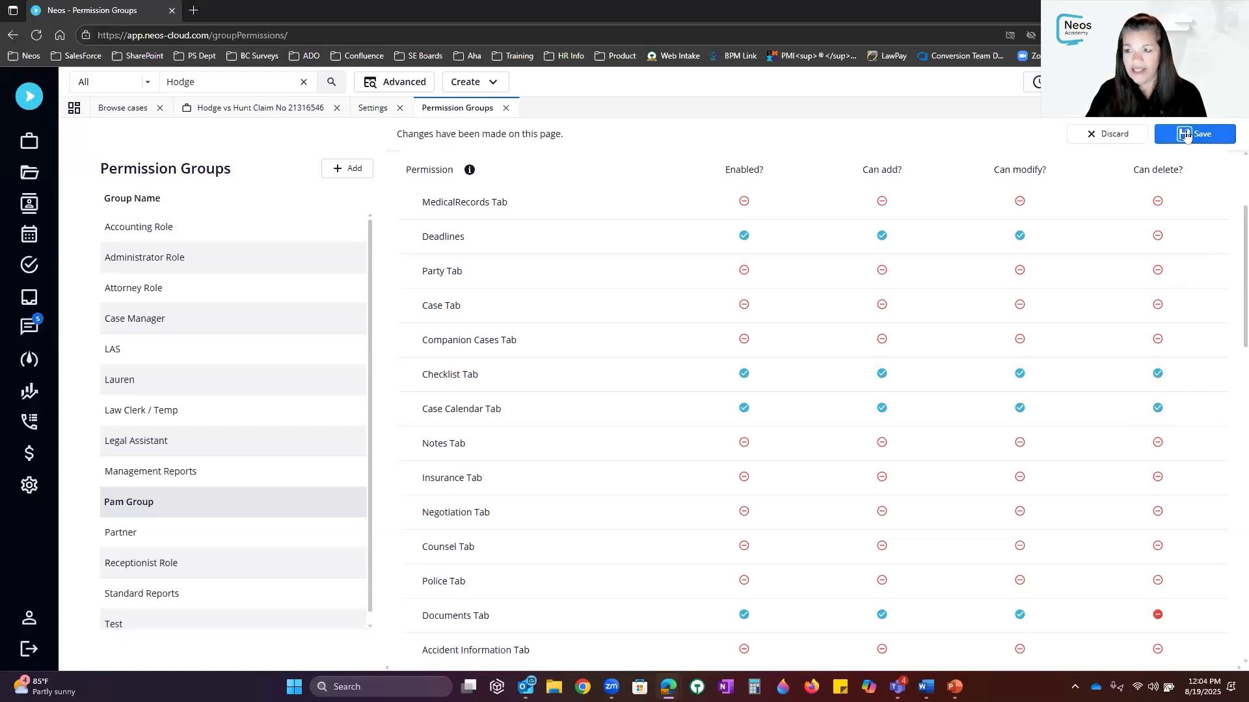
left_click(1220, 141)
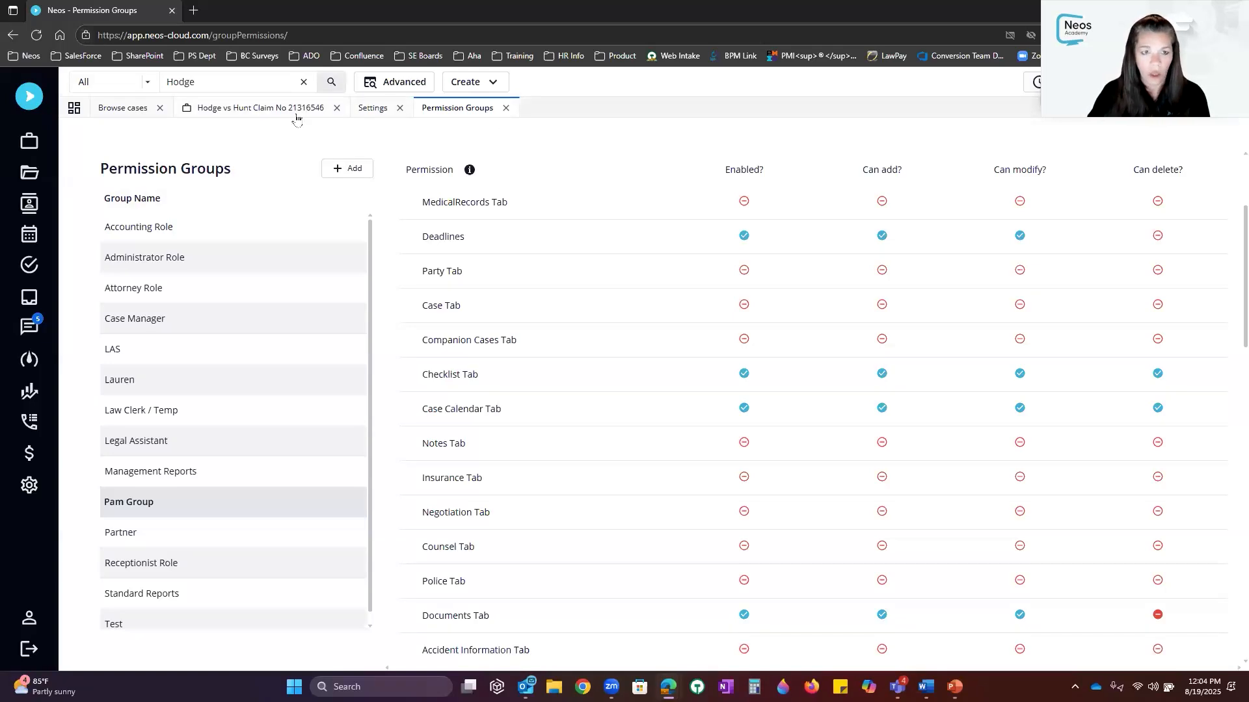
On the dashboard, mark the Photos Complete? checklist task as done
left_click(29, 99)
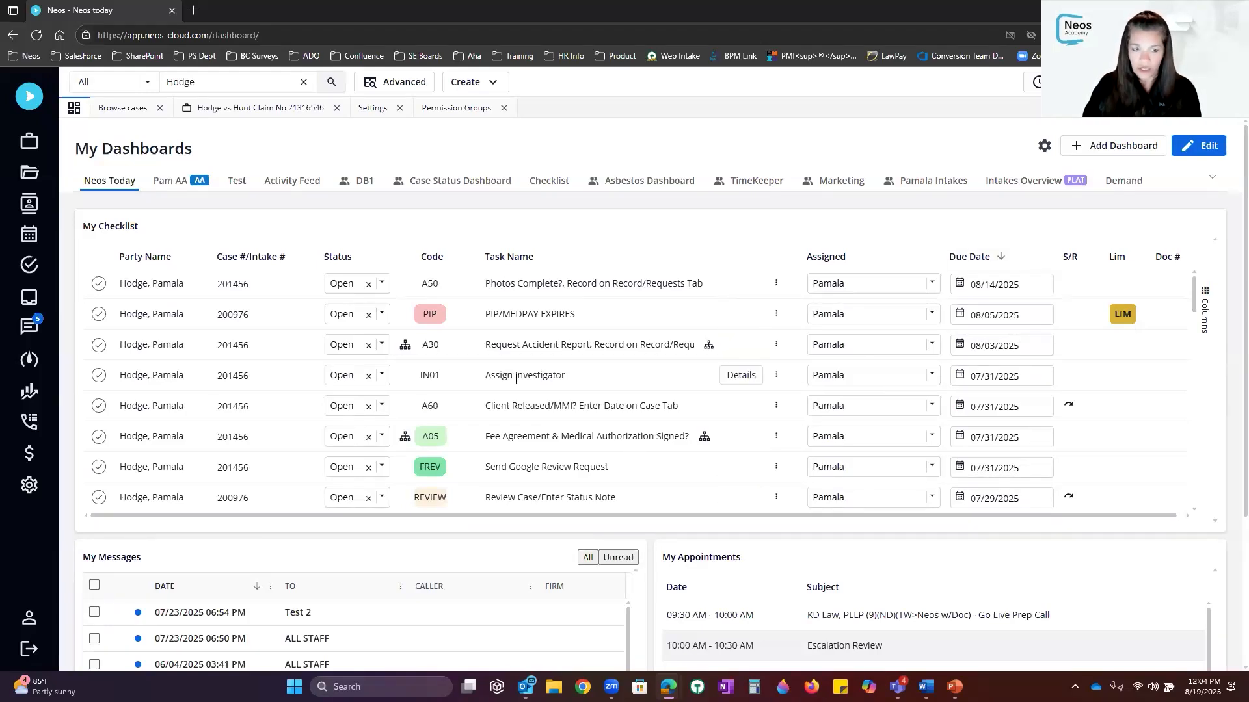
left_click(241, 288)
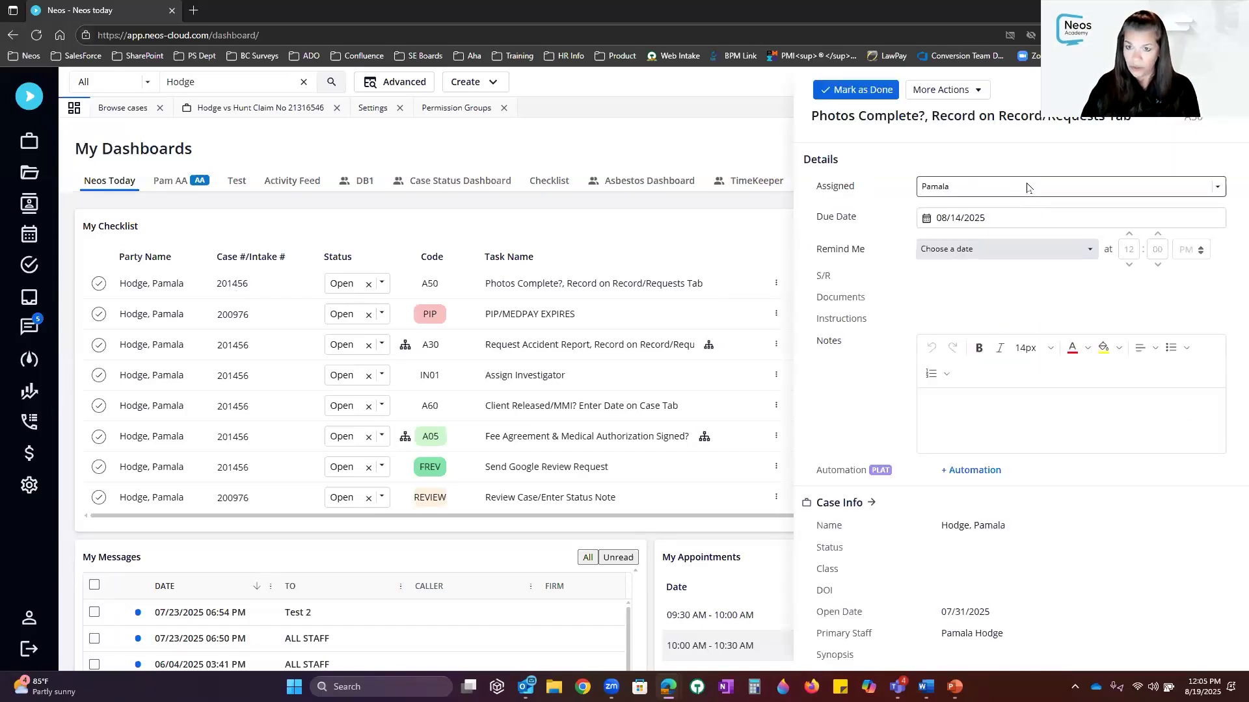
left_click(98, 285)
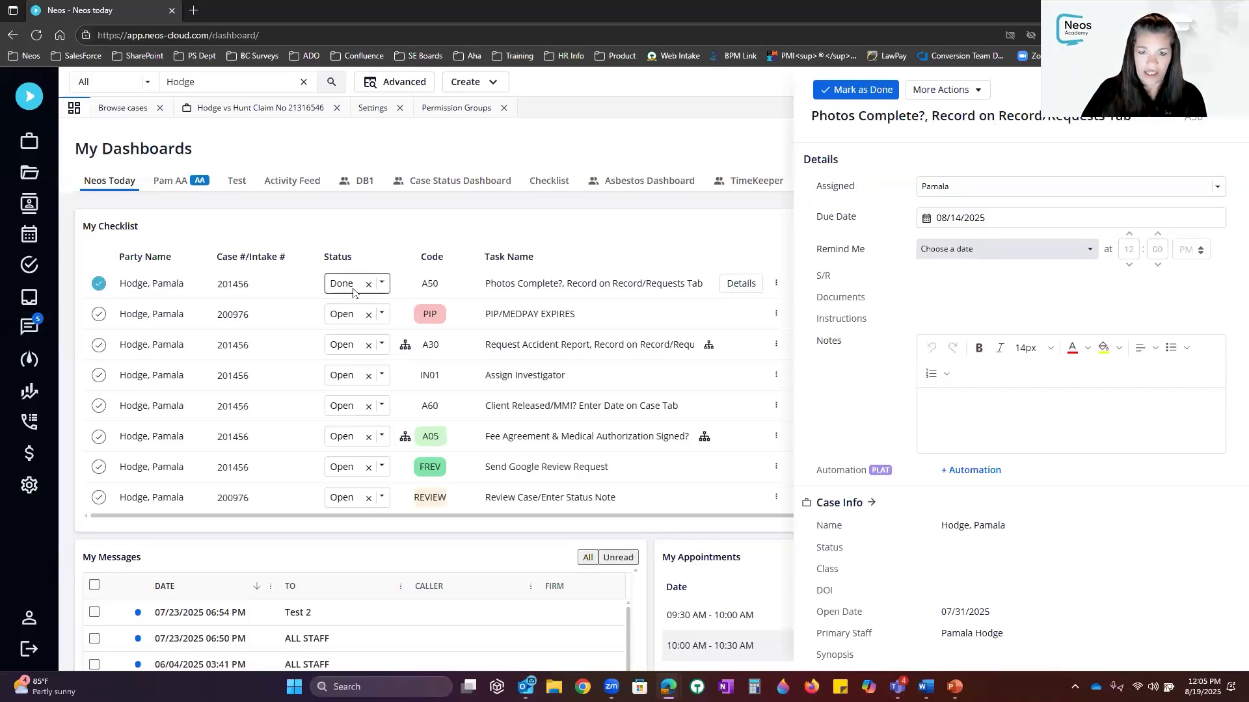
left_click(1226, 90)
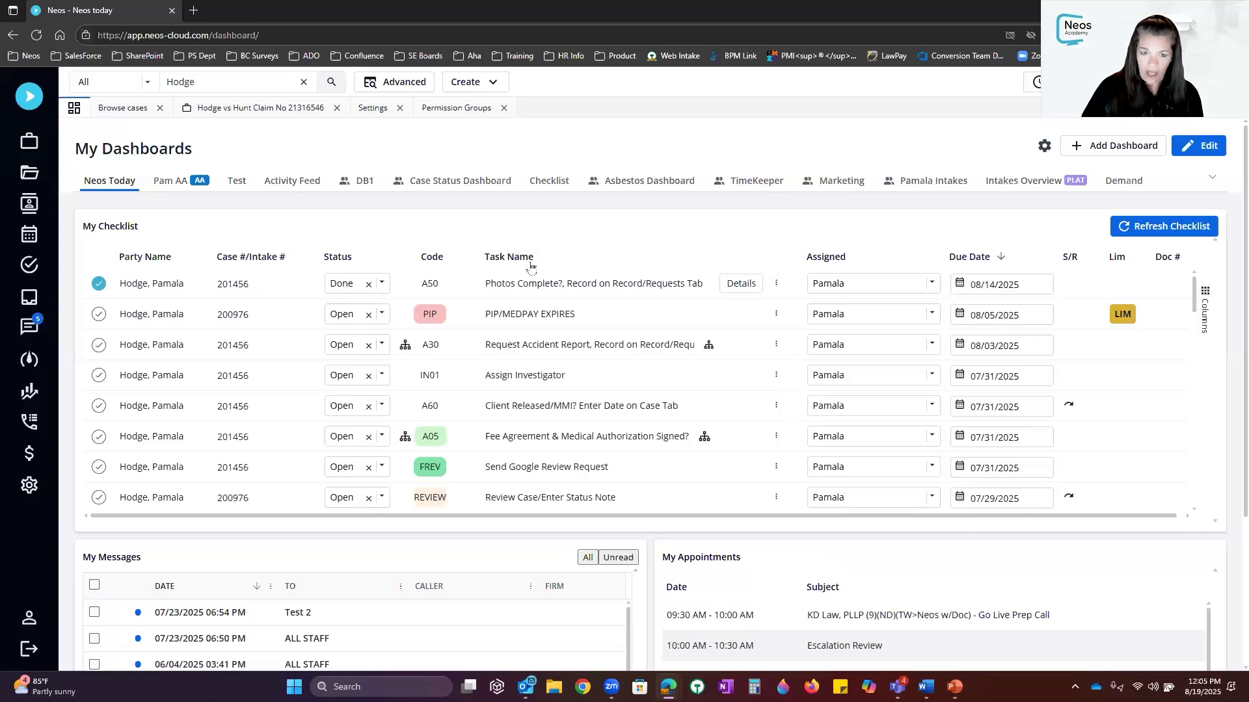
Refresh My Checklist to clear the completed task, then return to Settings
mouse_move(535, 277)
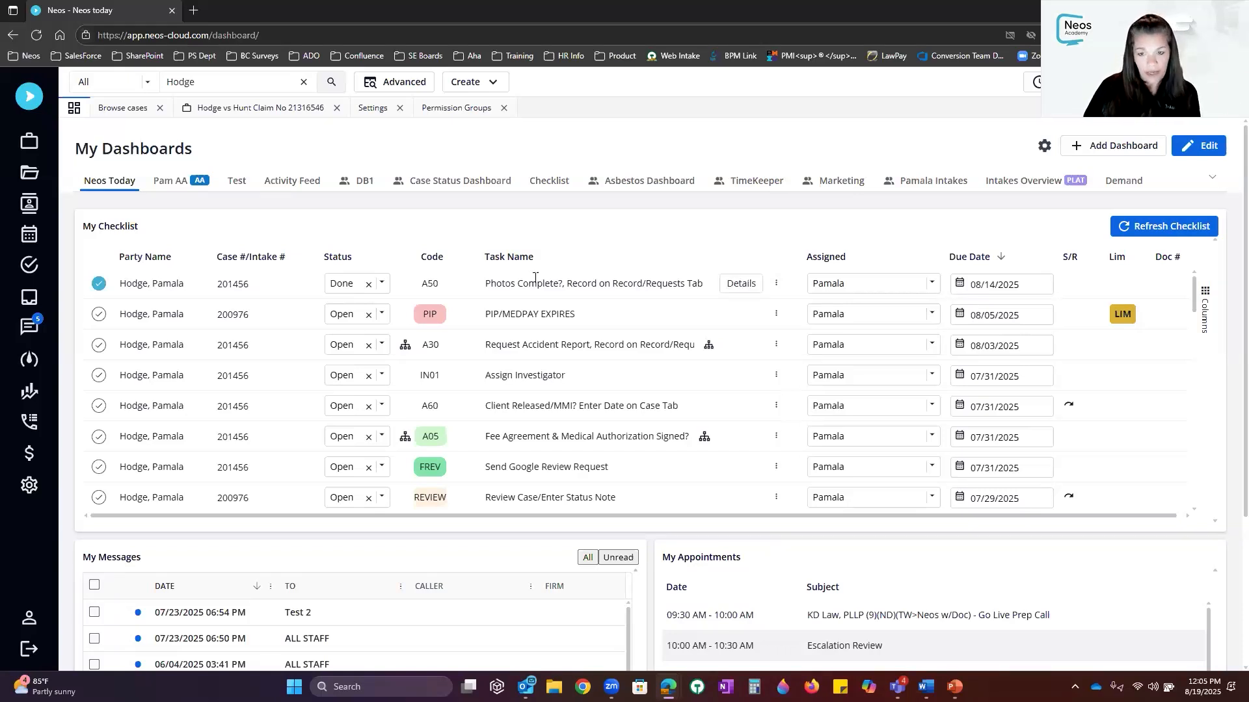
left_click(1189, 229)
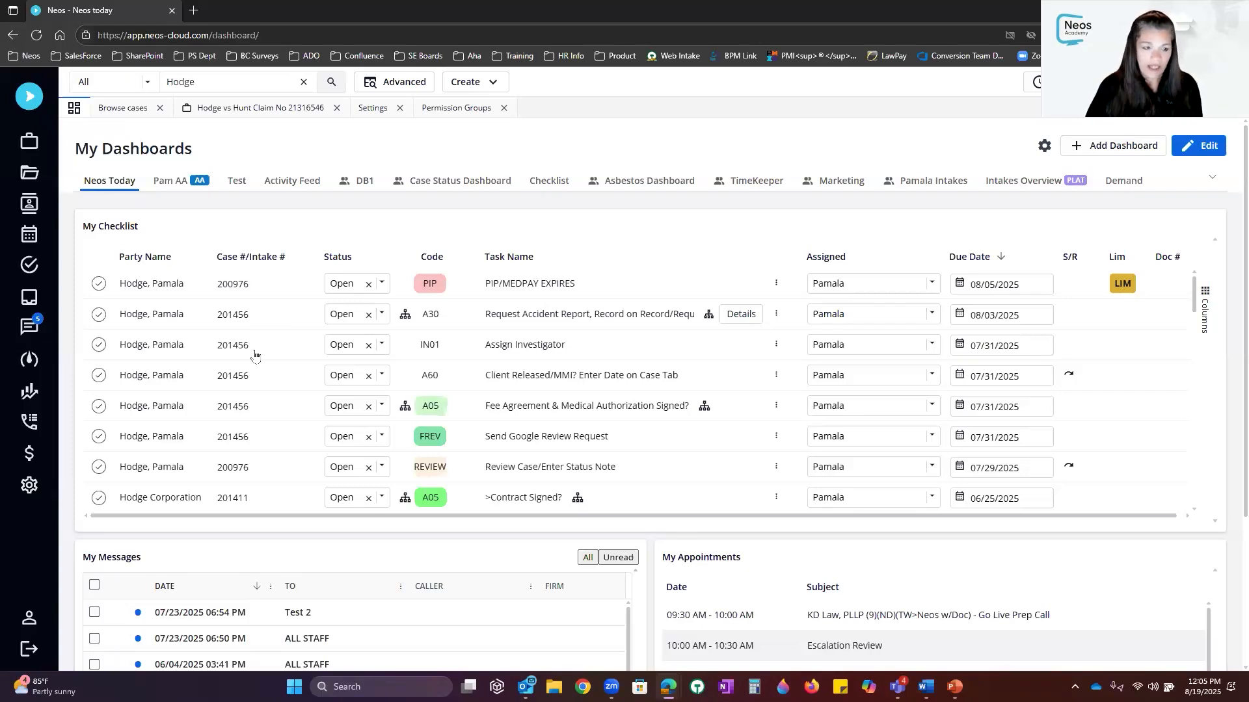
left_click(29, 485)
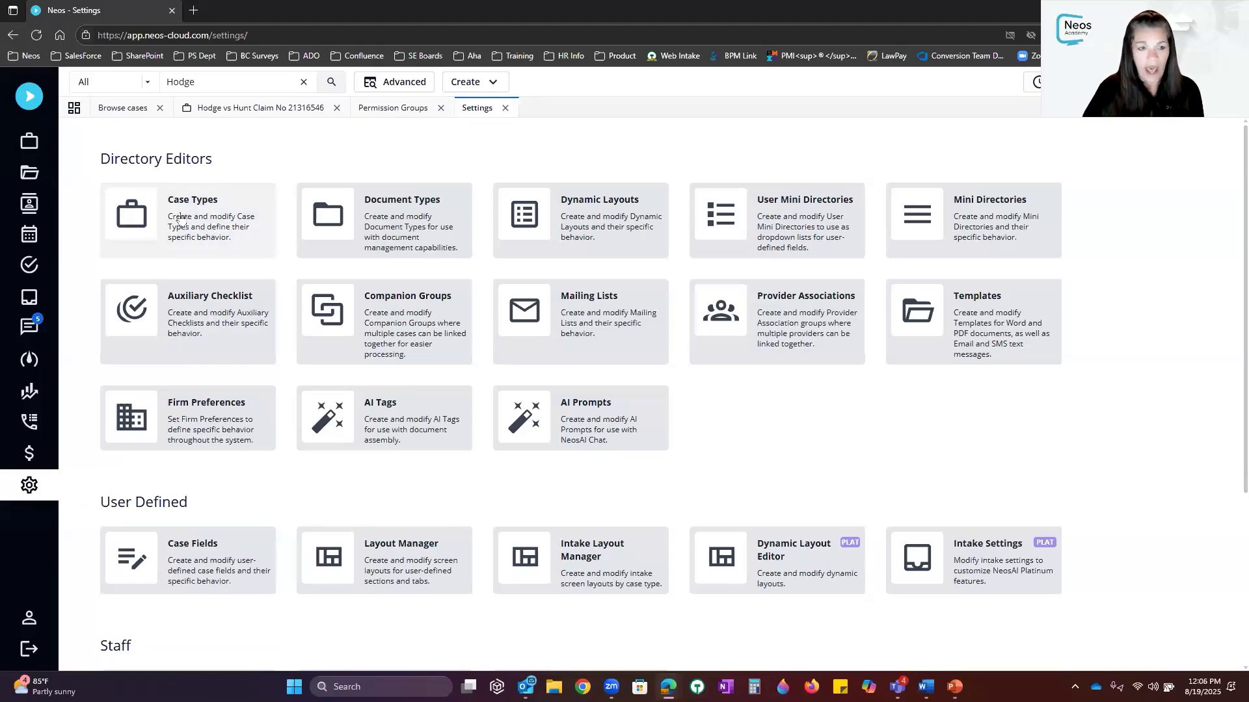
Open the Hodge - Dog Bite case type from the Case Types list
left_click(180, 220)
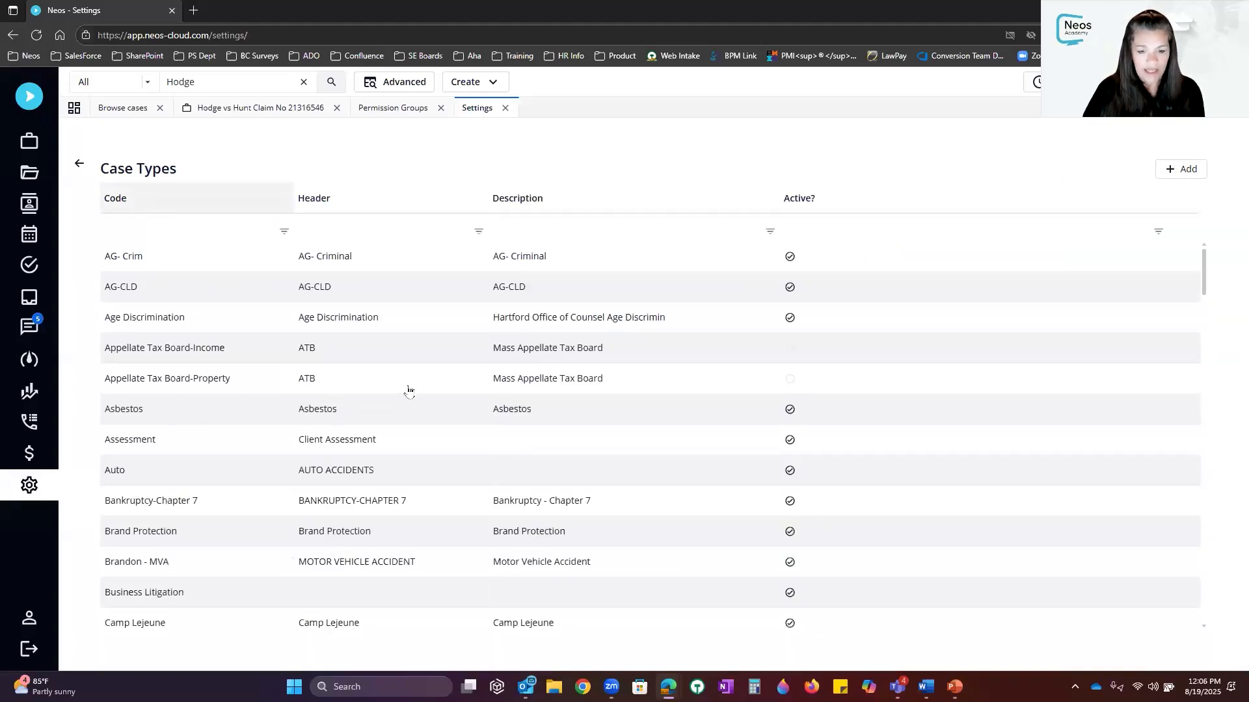
scroll(454, 388, "down", 10)
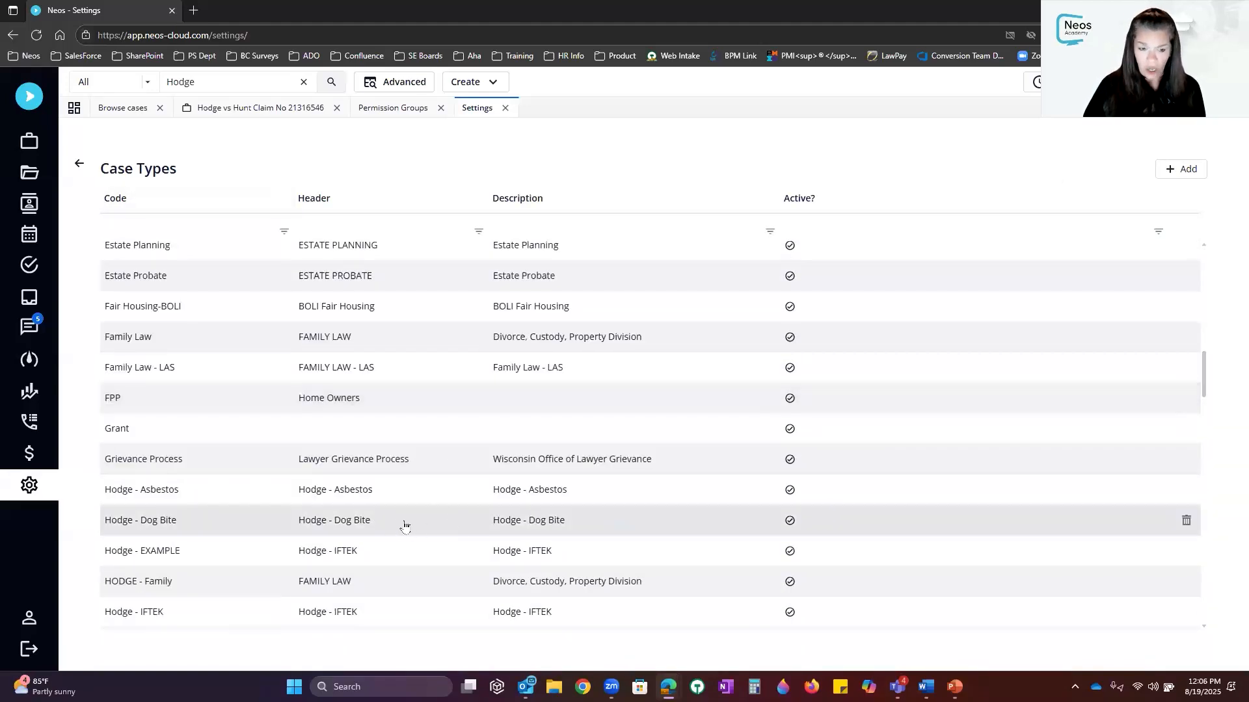
left_click(364, 526)
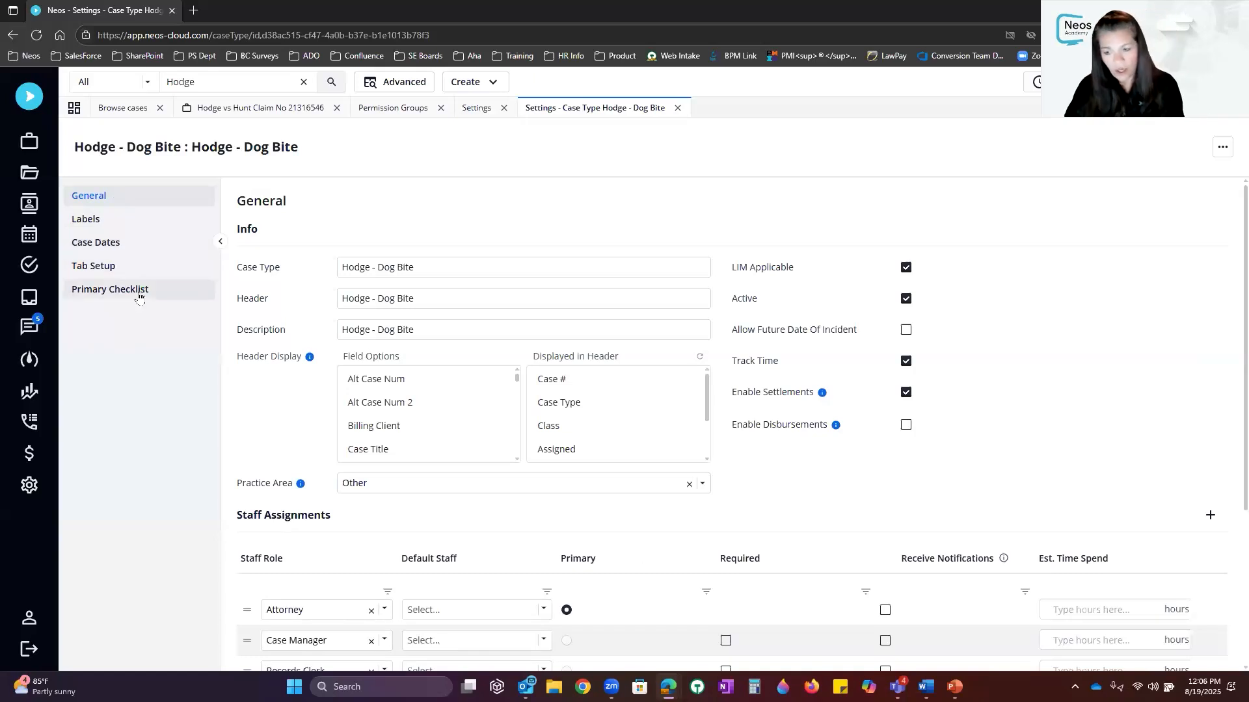
Show the Hodge - Dog Bite primary checklist in Flat View
left_click(99, 293)
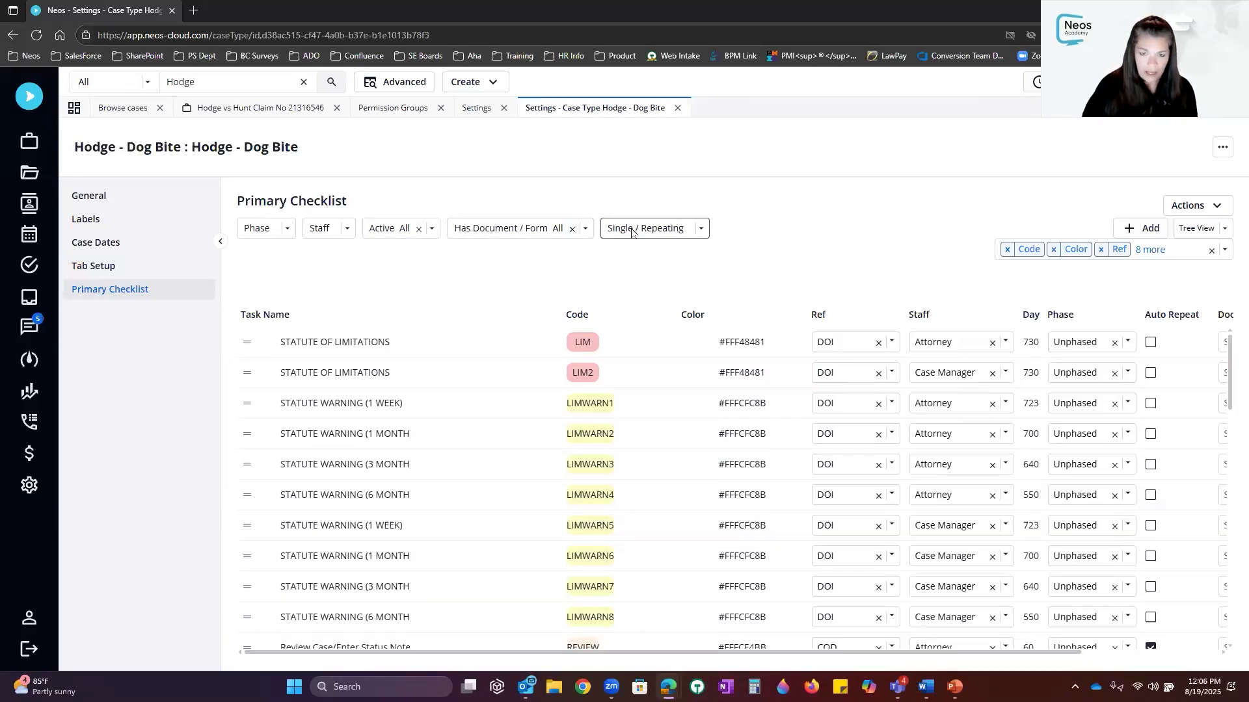
mouse_move(429, 347)
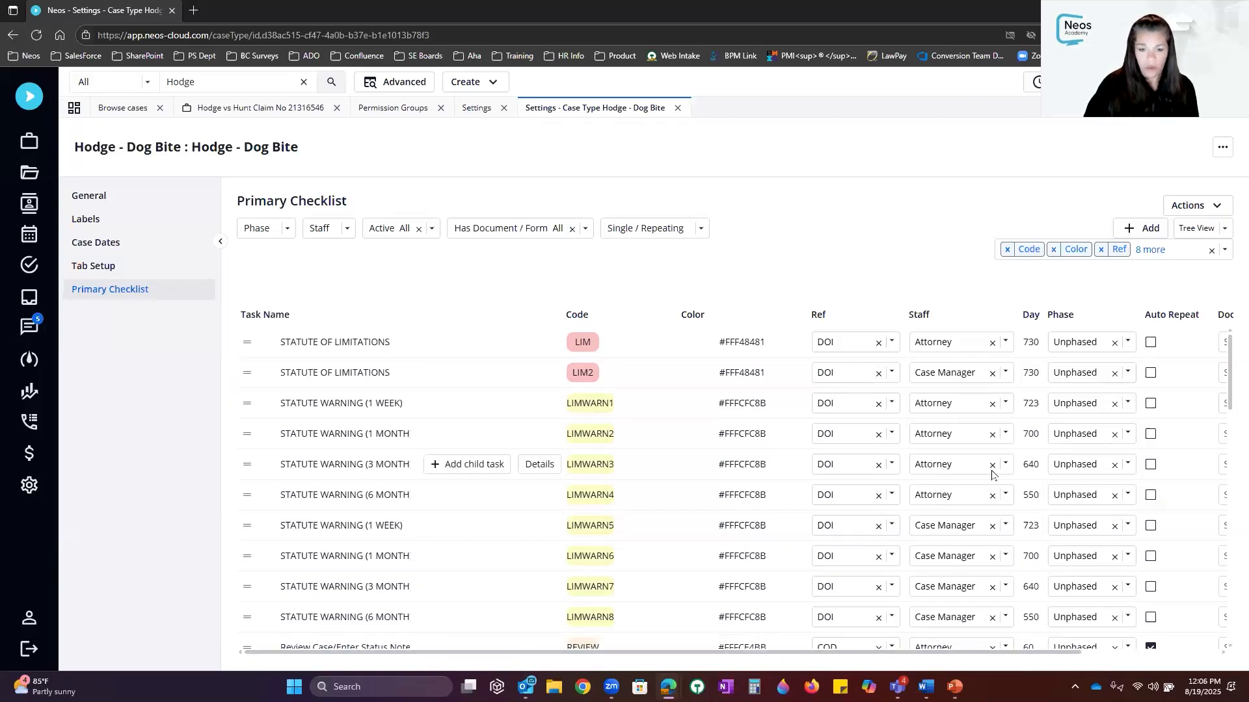
scroll(990, 474, "down", 10)
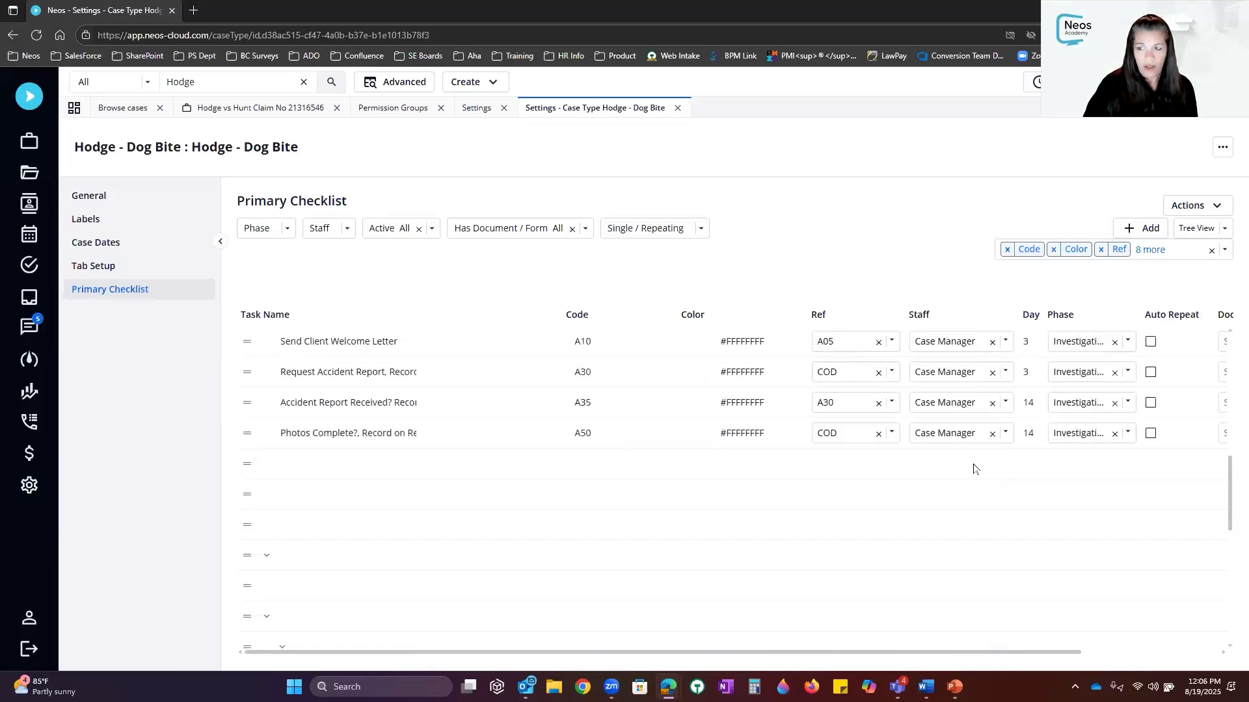
left_click(1225, 232)
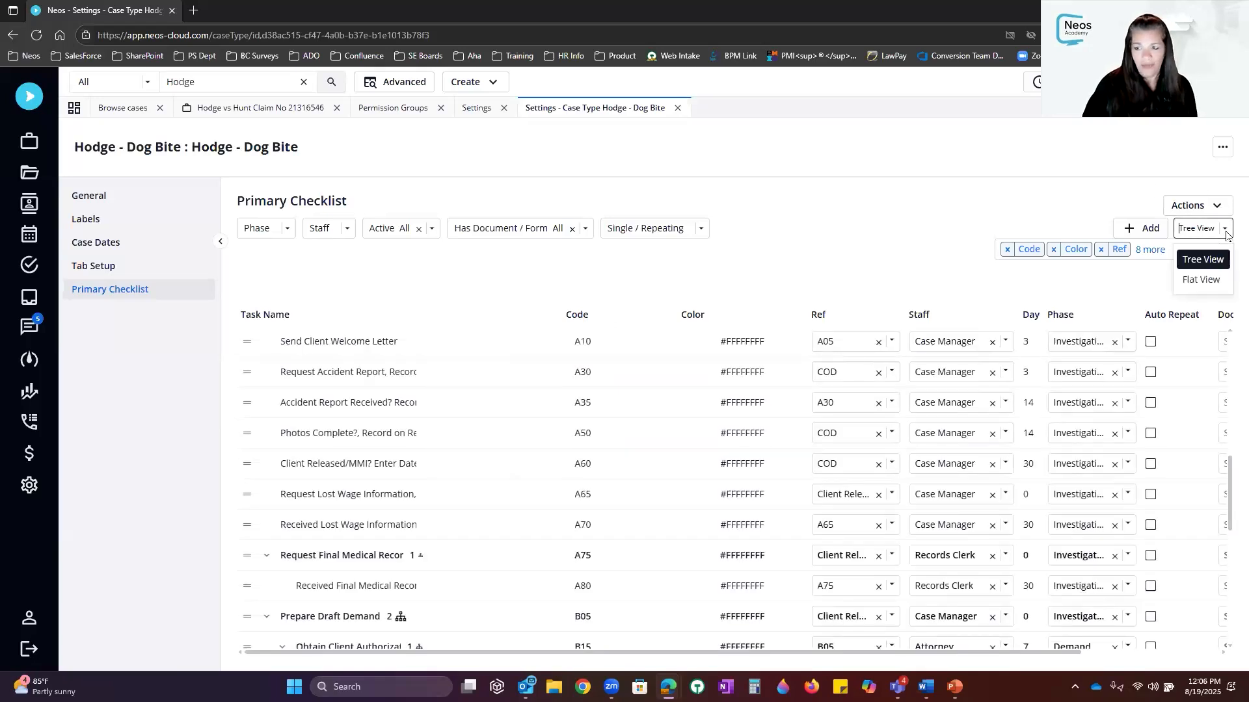
left_click(1202, 282)
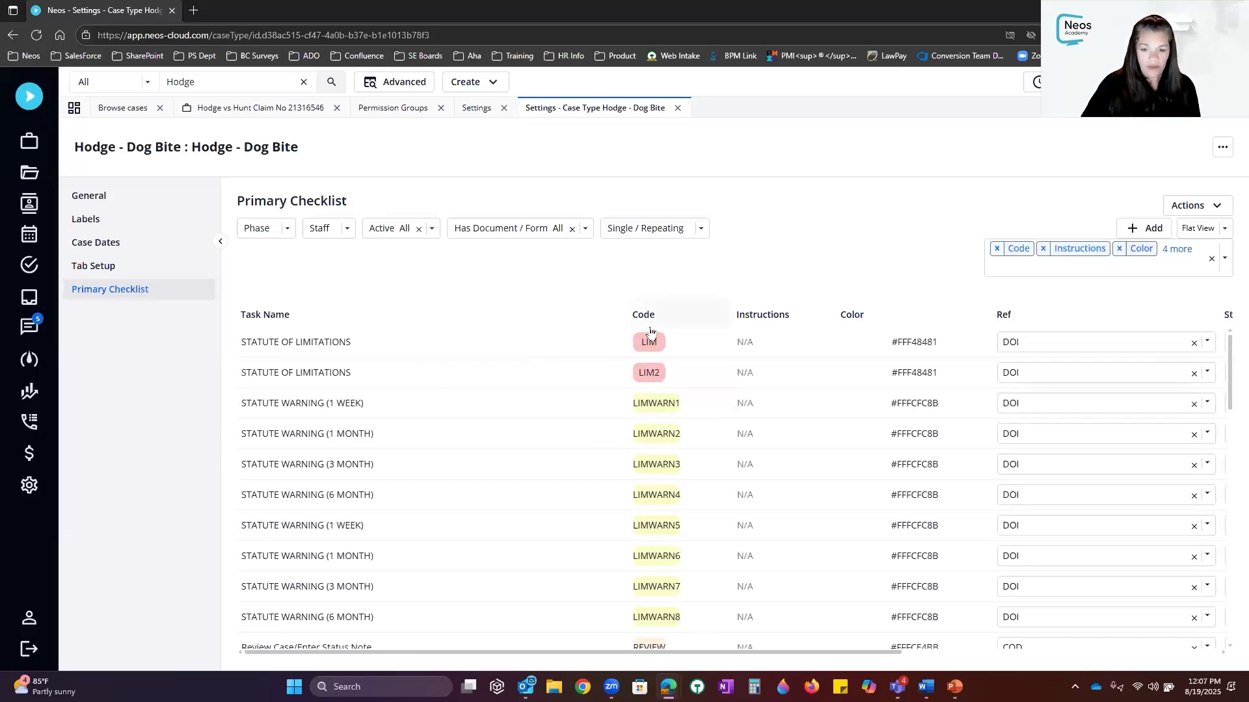
Open details for the Fee Agreement & Medical Authorization Signed? task (code A05)
scroll(652, 421, "down", 10)
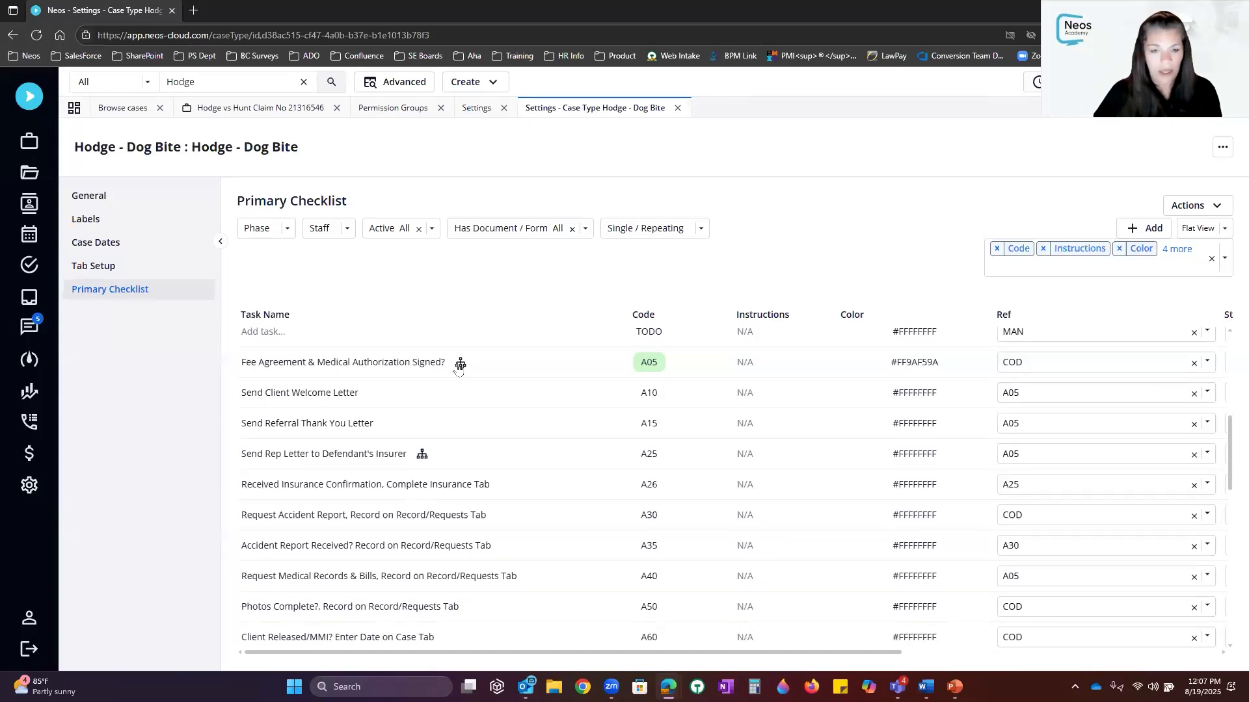
left_click(461, 364)
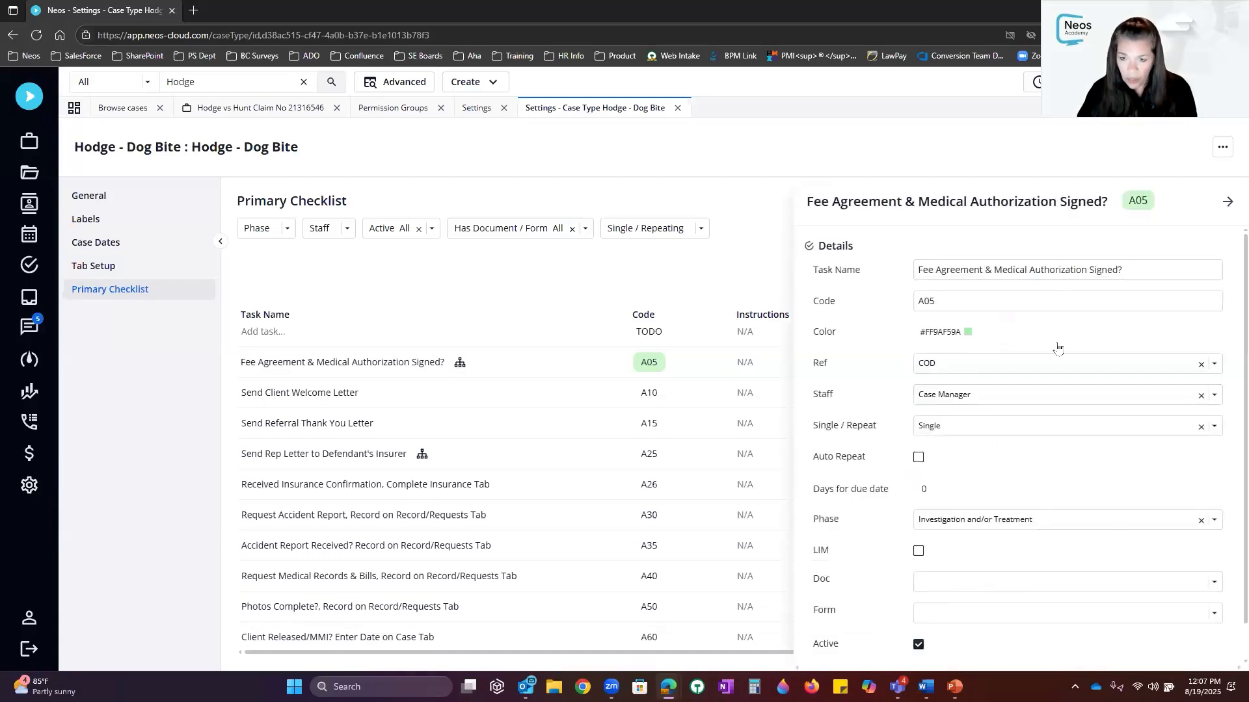
scroll(1057, 475, "down", 1)
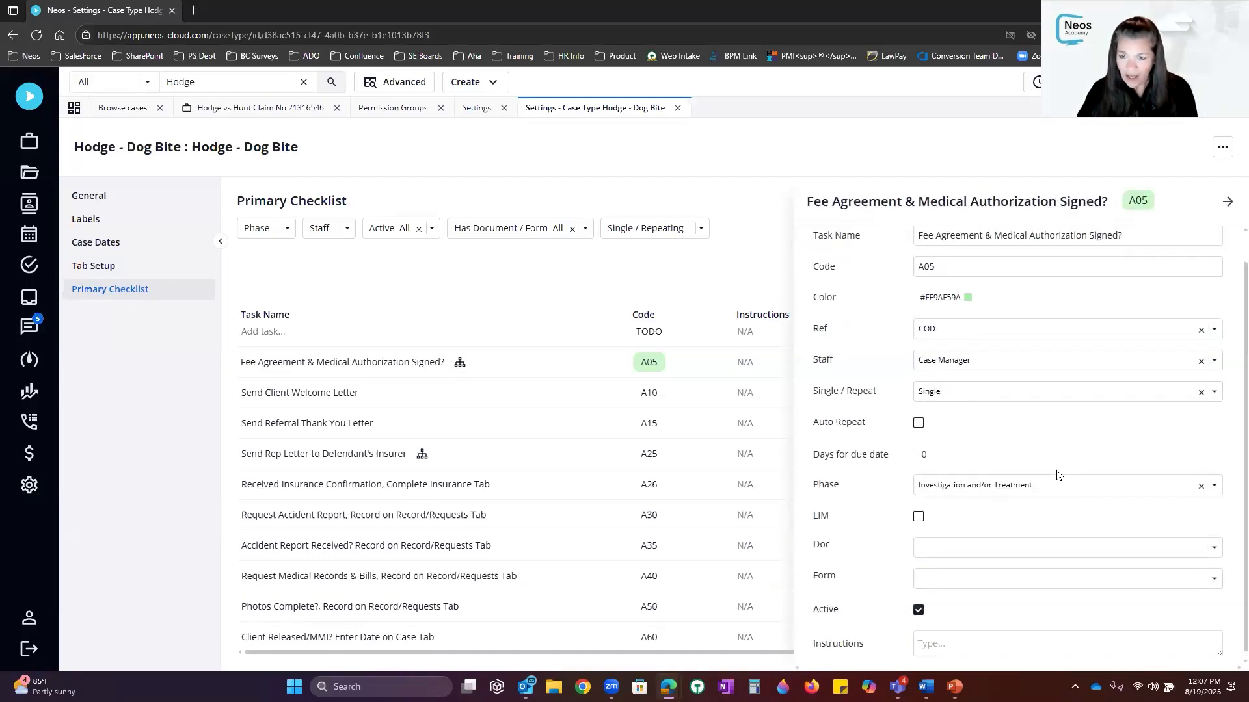
scroll(1058, 476, "up", 1)
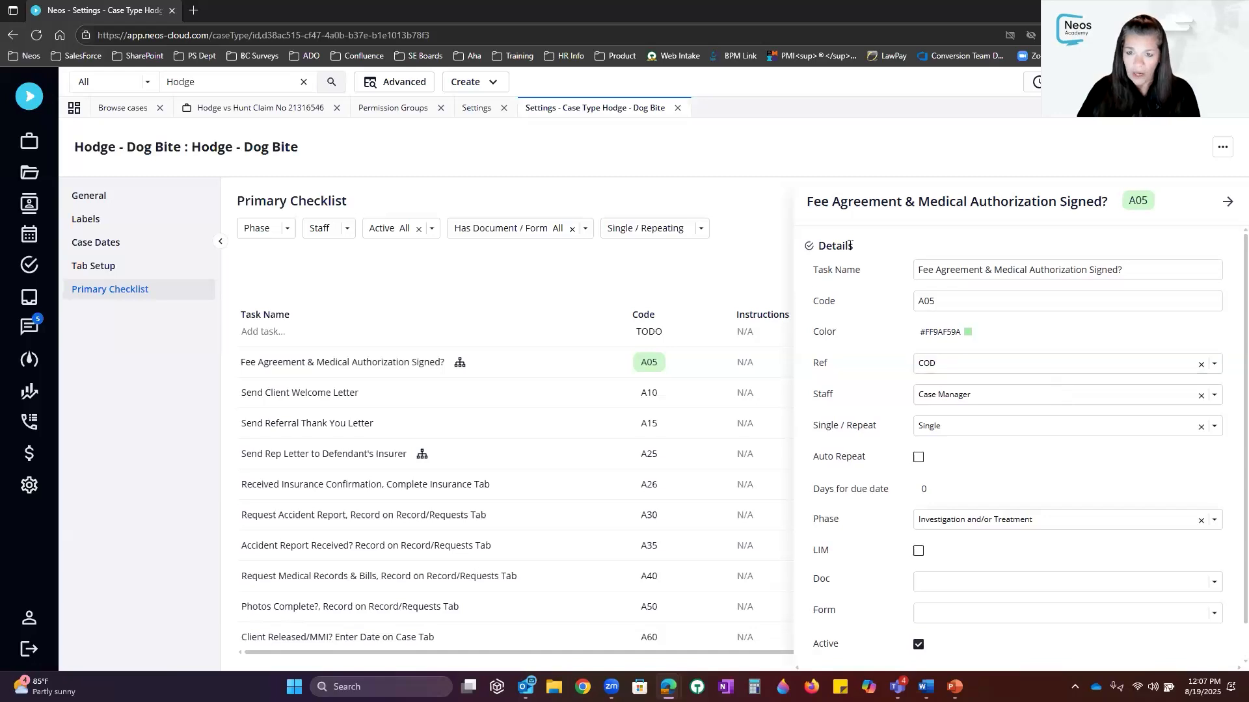
left_click_drag(917, 270, 1194, 269)
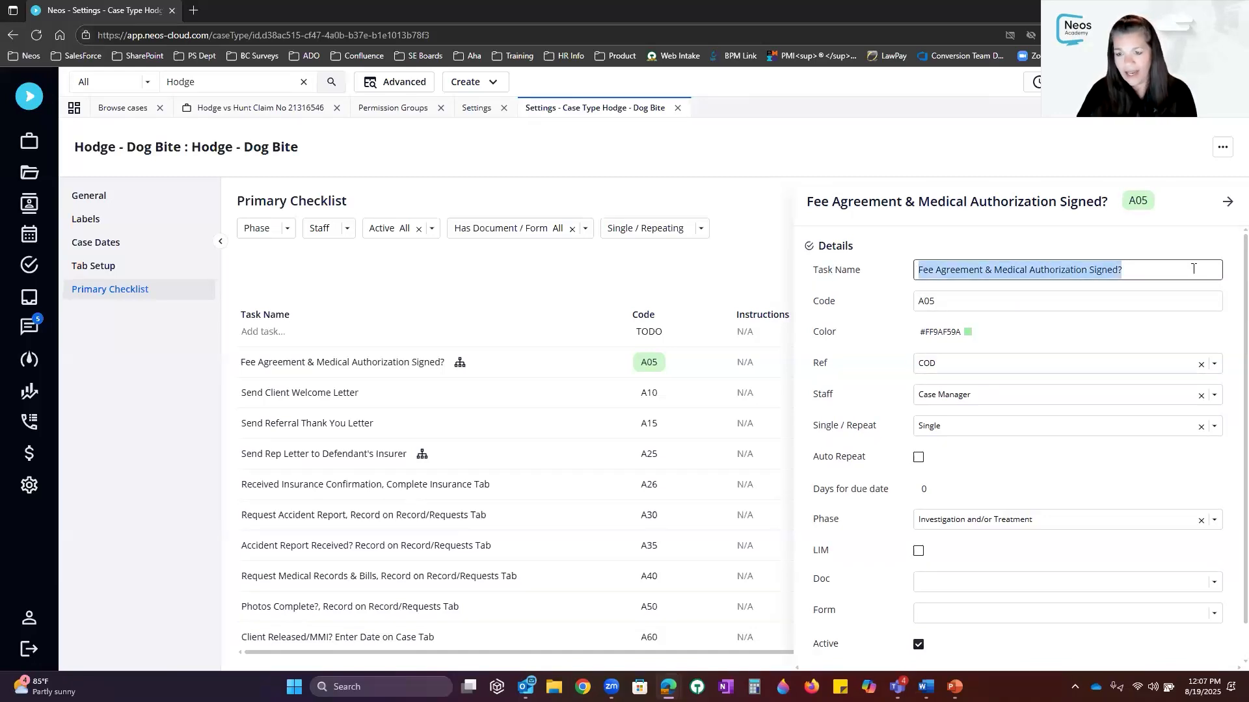
left_click(939, 300)
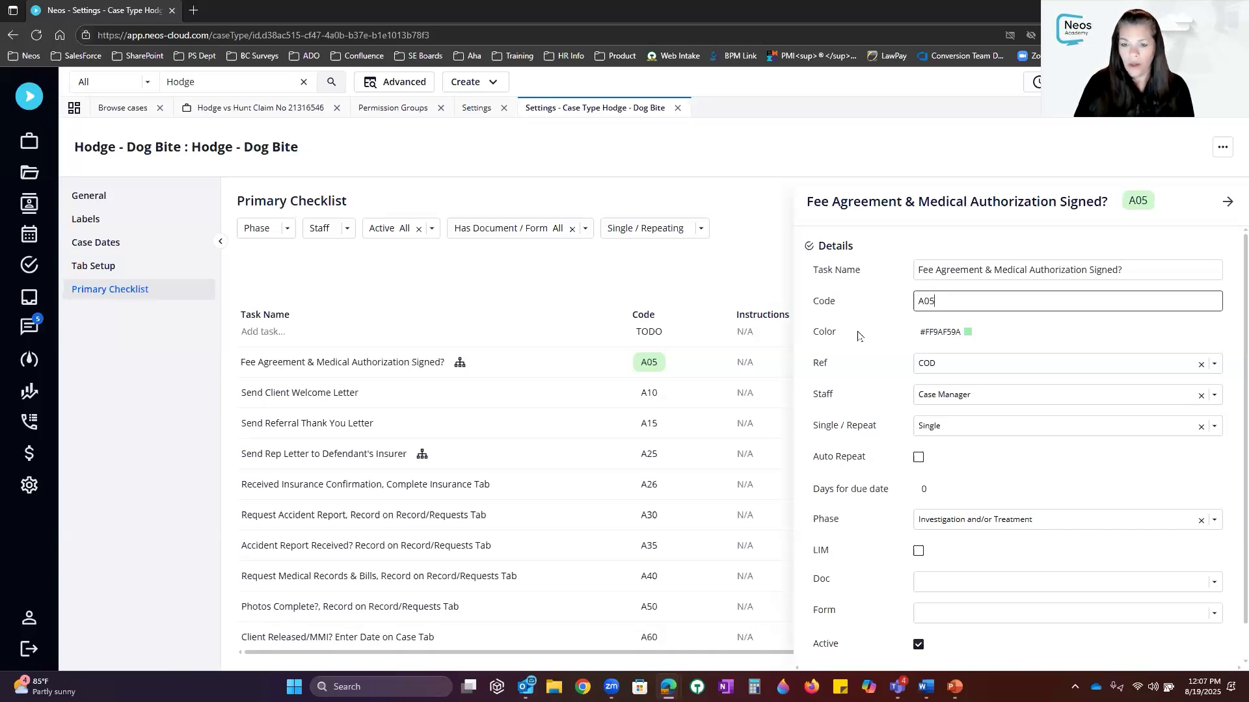
Change the A05 task colour from pale #9AF59A to bright green #08EF08
left_click(932, 337)
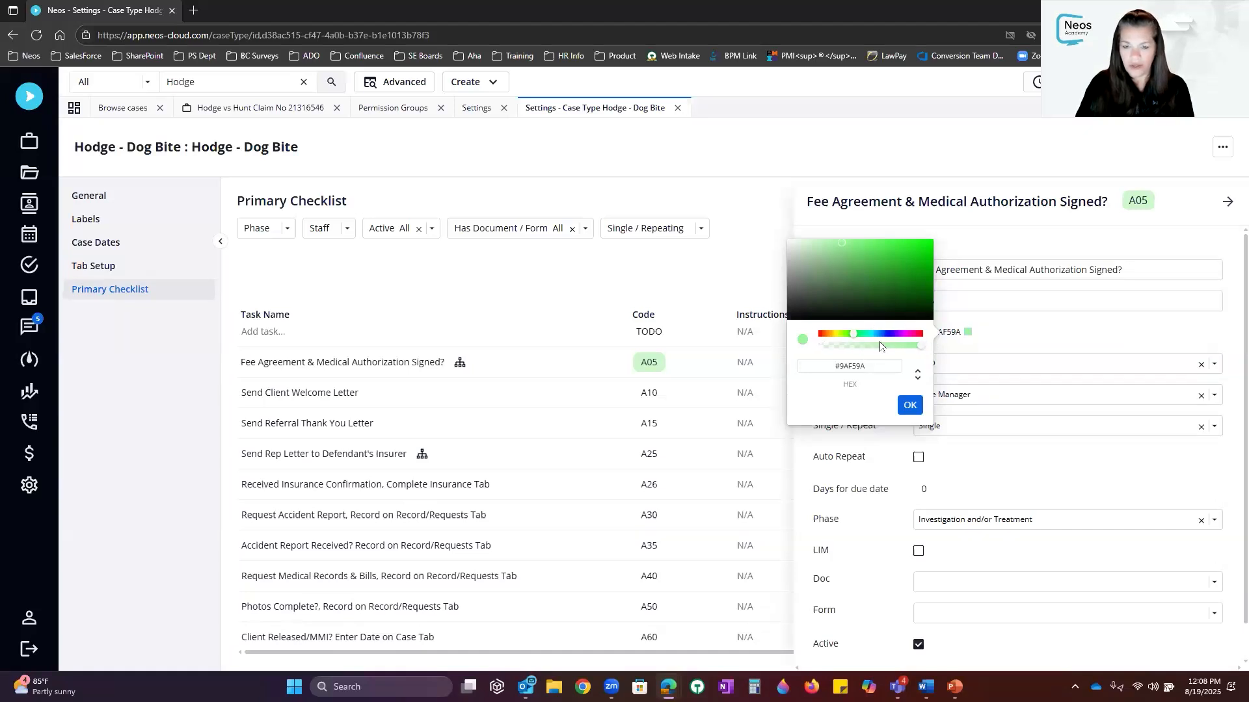
left_click(928, 248)
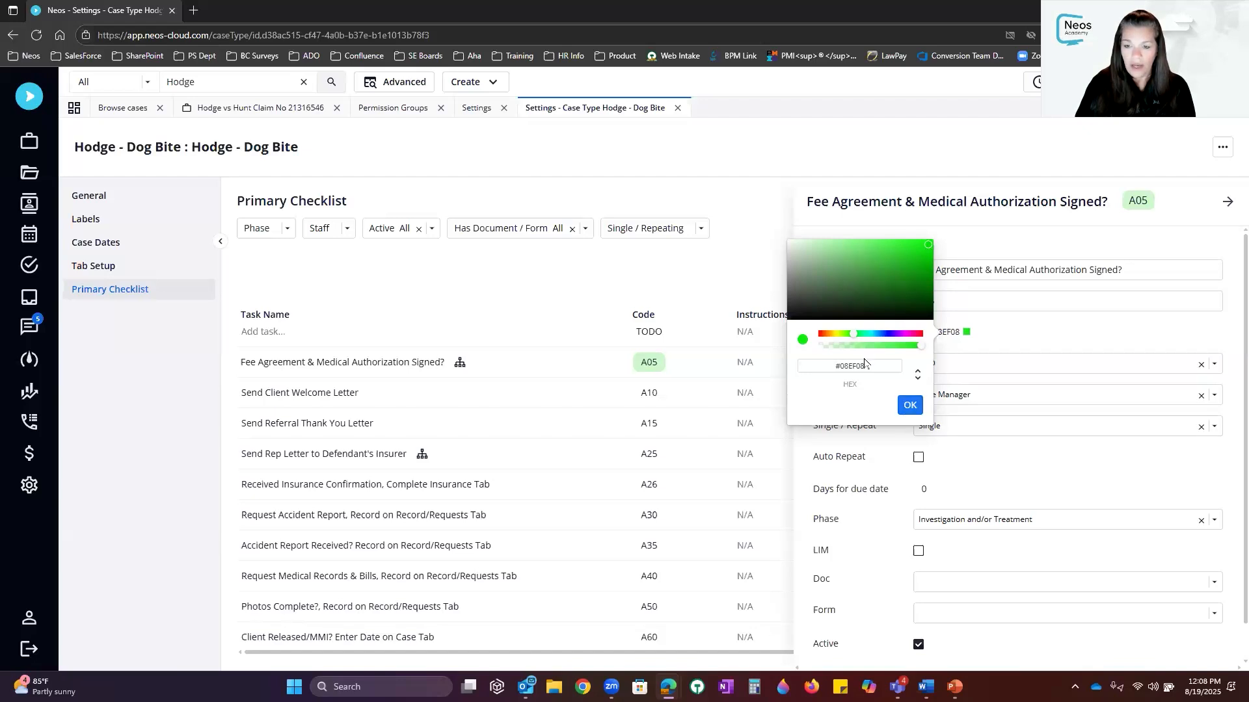
left_click(911, 406)
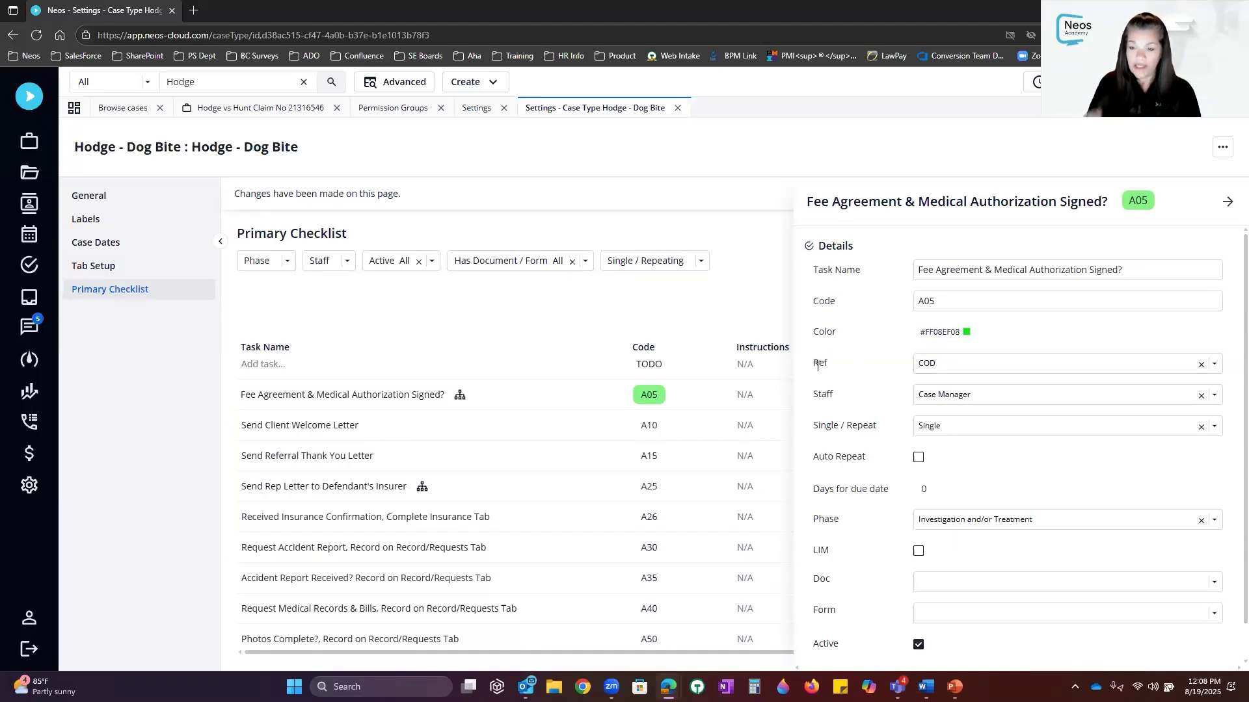
Browse the Fee Agreement task's Ref date options, leaving COD selected
left_click(1213, 365)
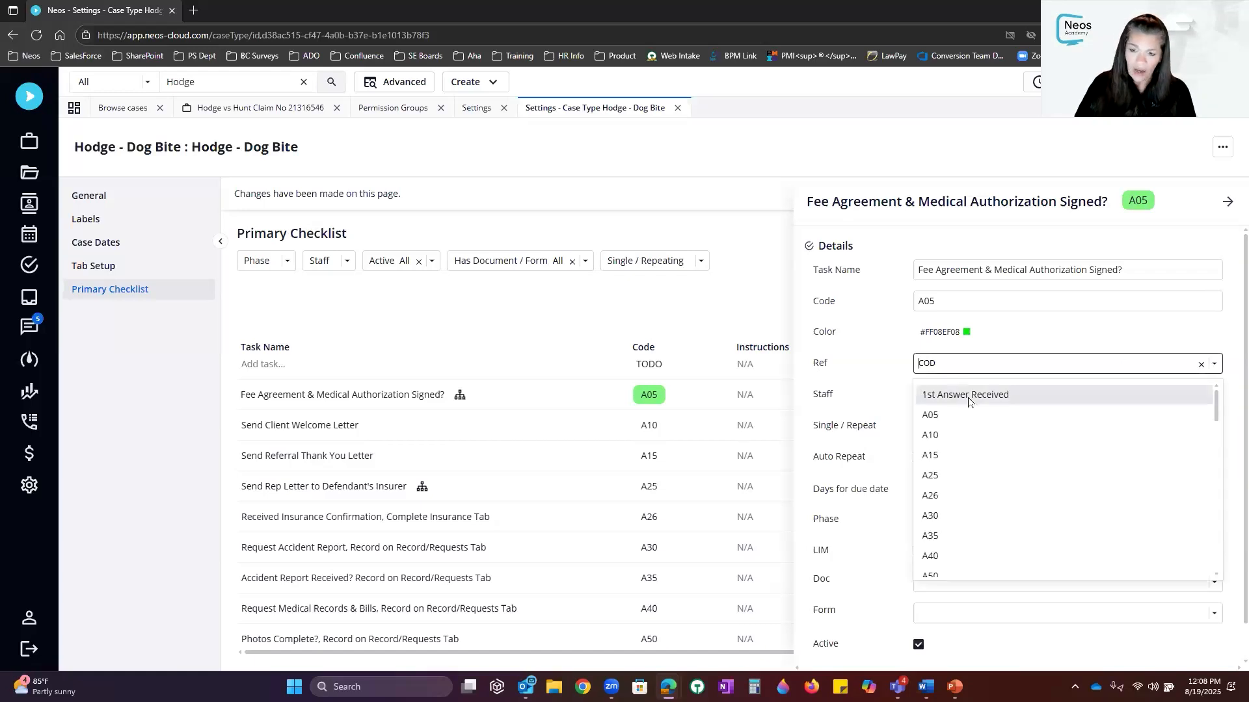
scroll(985, 406, "down", 3)
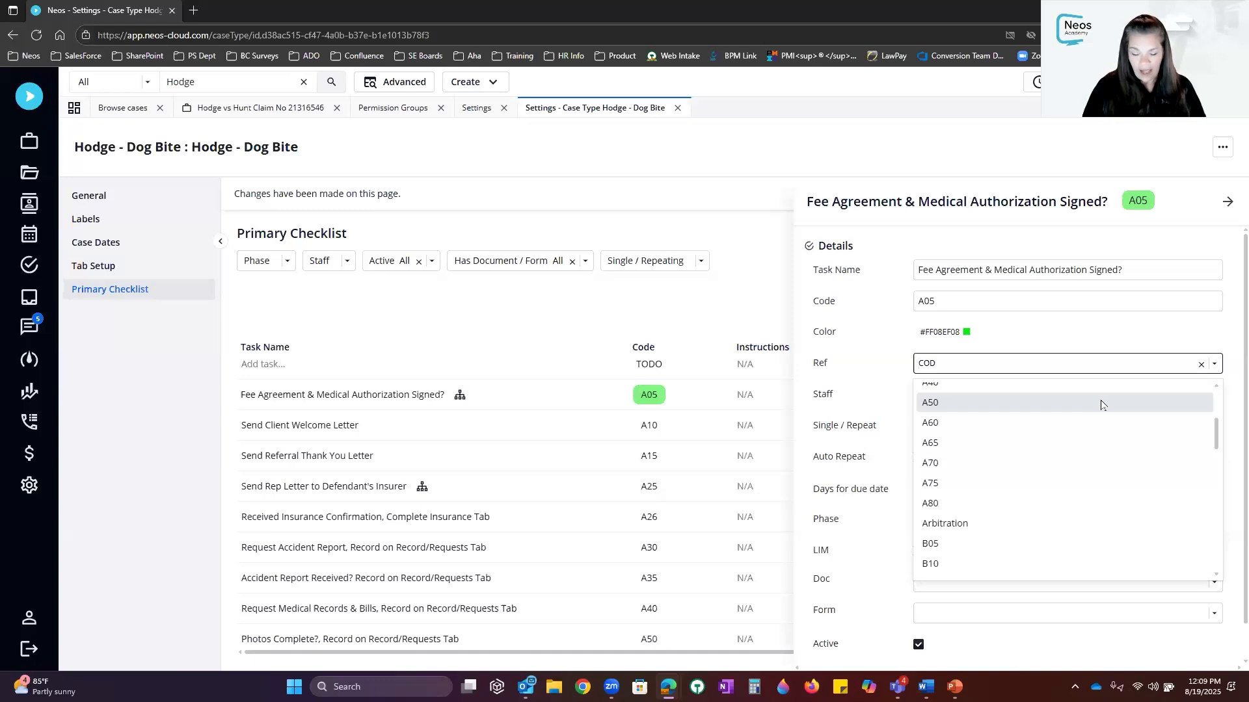
Change the Fee Agreement task's Ref from COD to DOI
type("d")
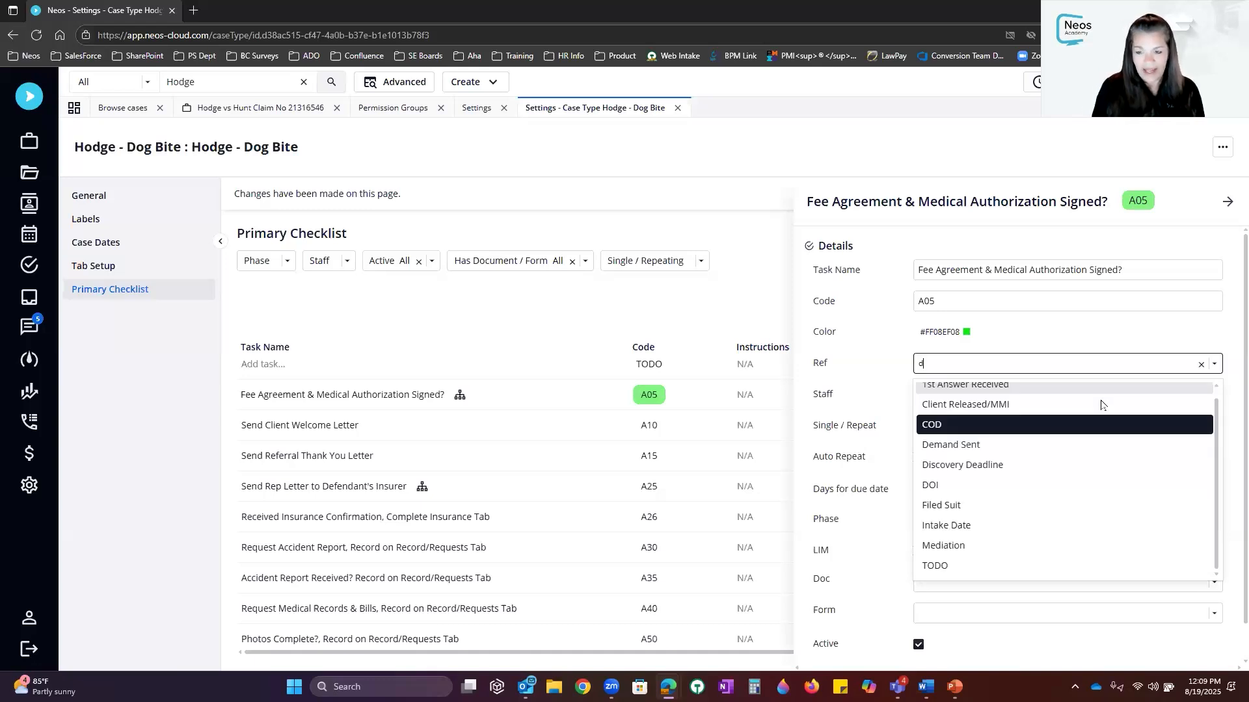
type("o")
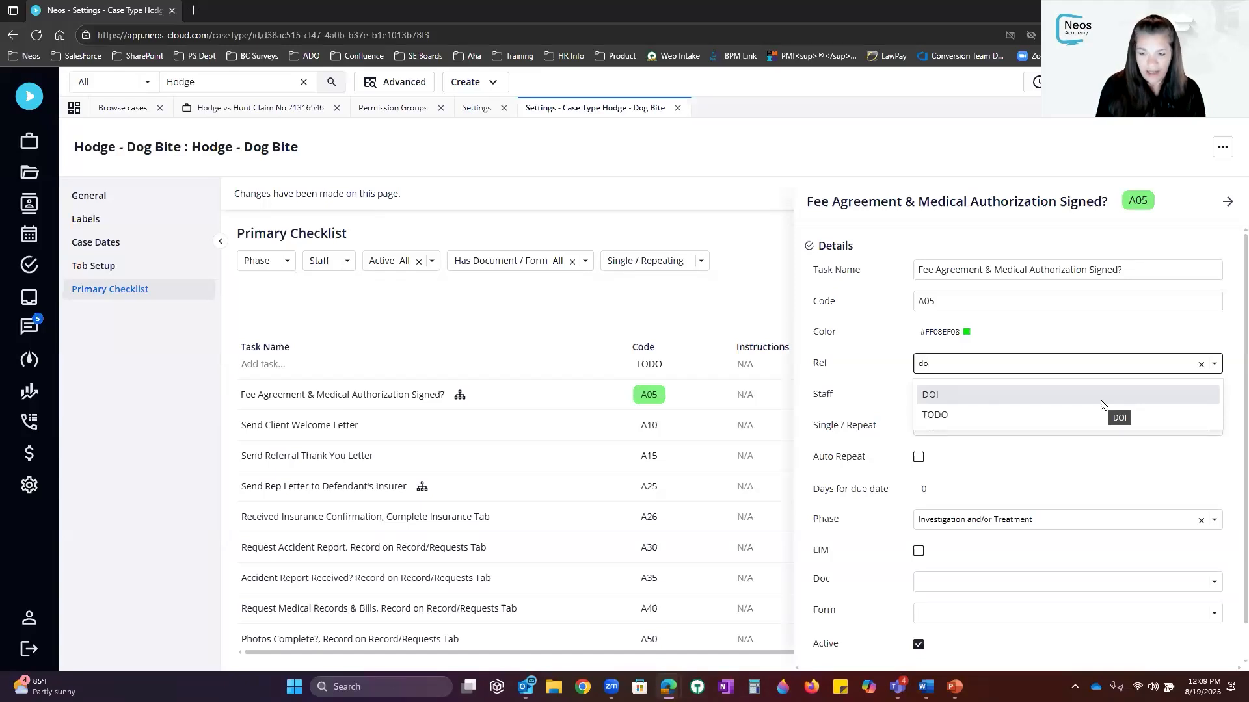
key("BackSpace")
key("BackSpace")
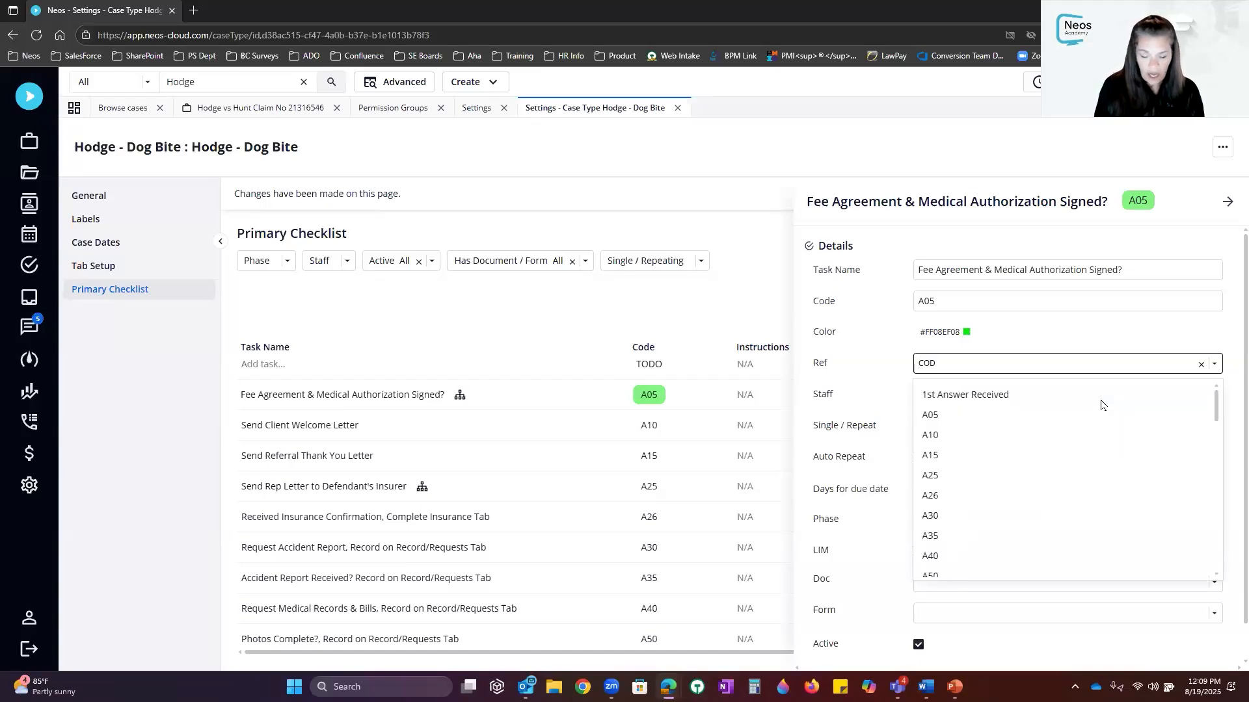
type("do")
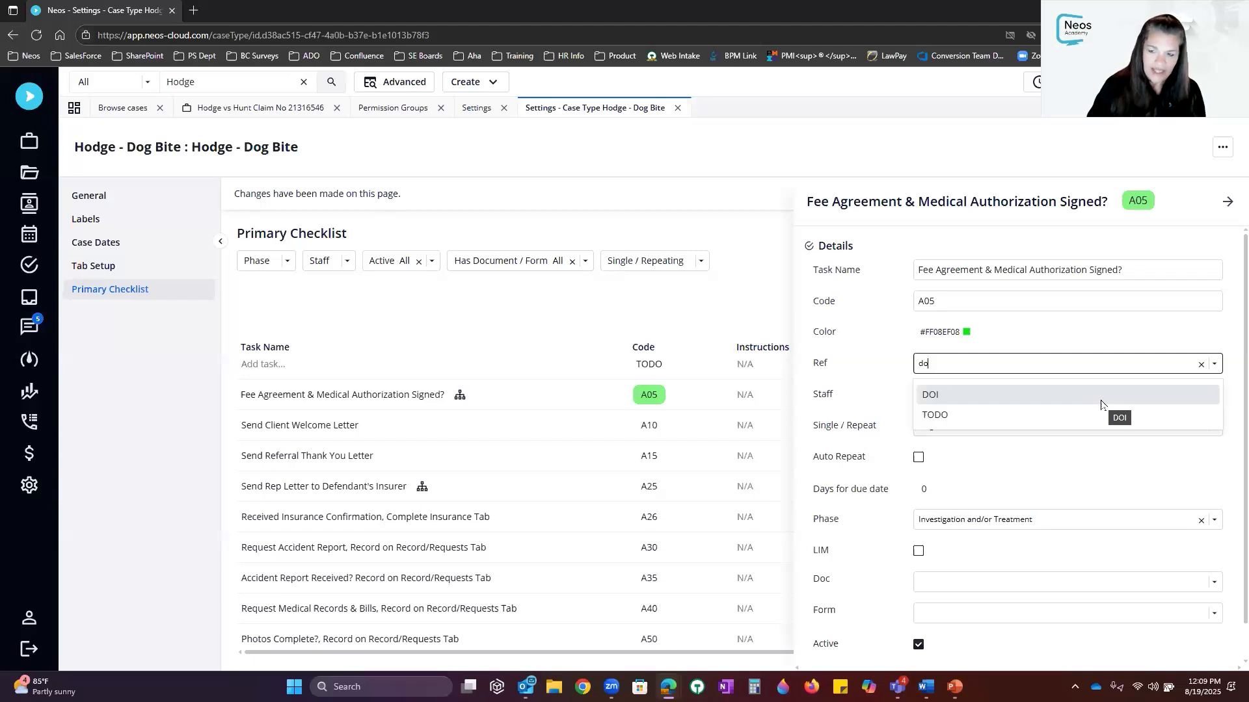
left_click(1101, 395)
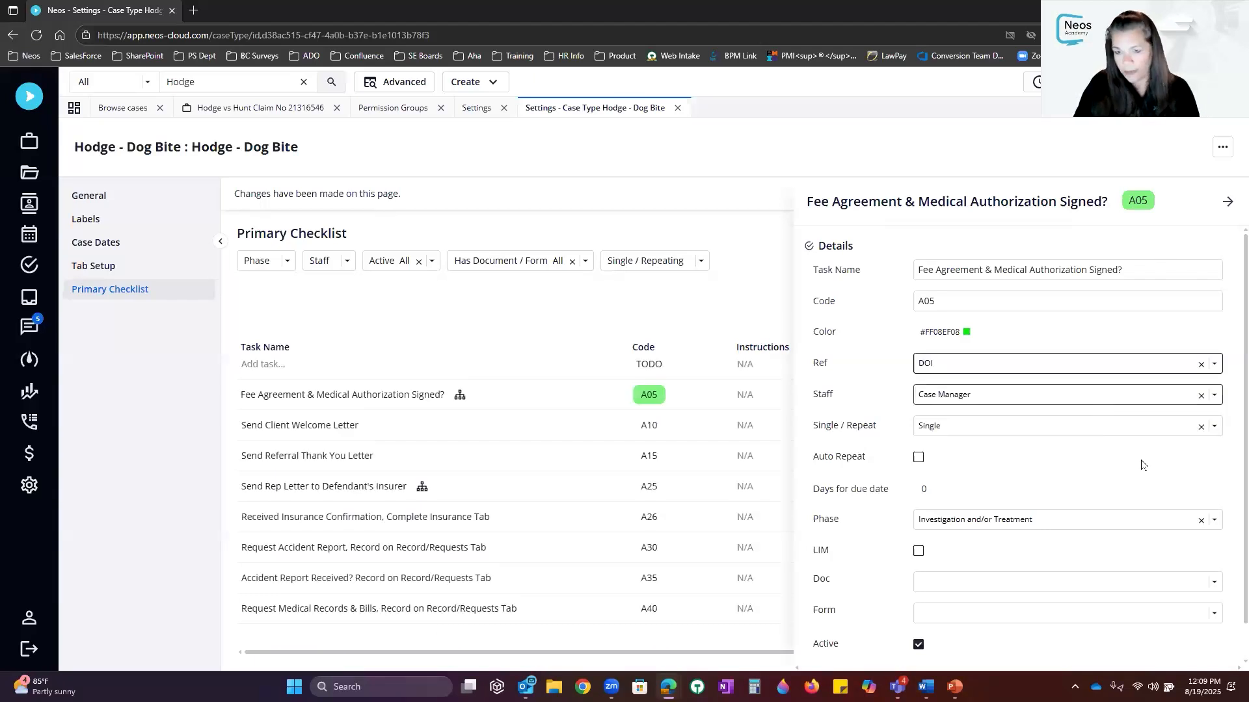
left_click(1214, 364)
scroll(1057, 450, "down", 8)
scroll(1057, 450, "down", 10)
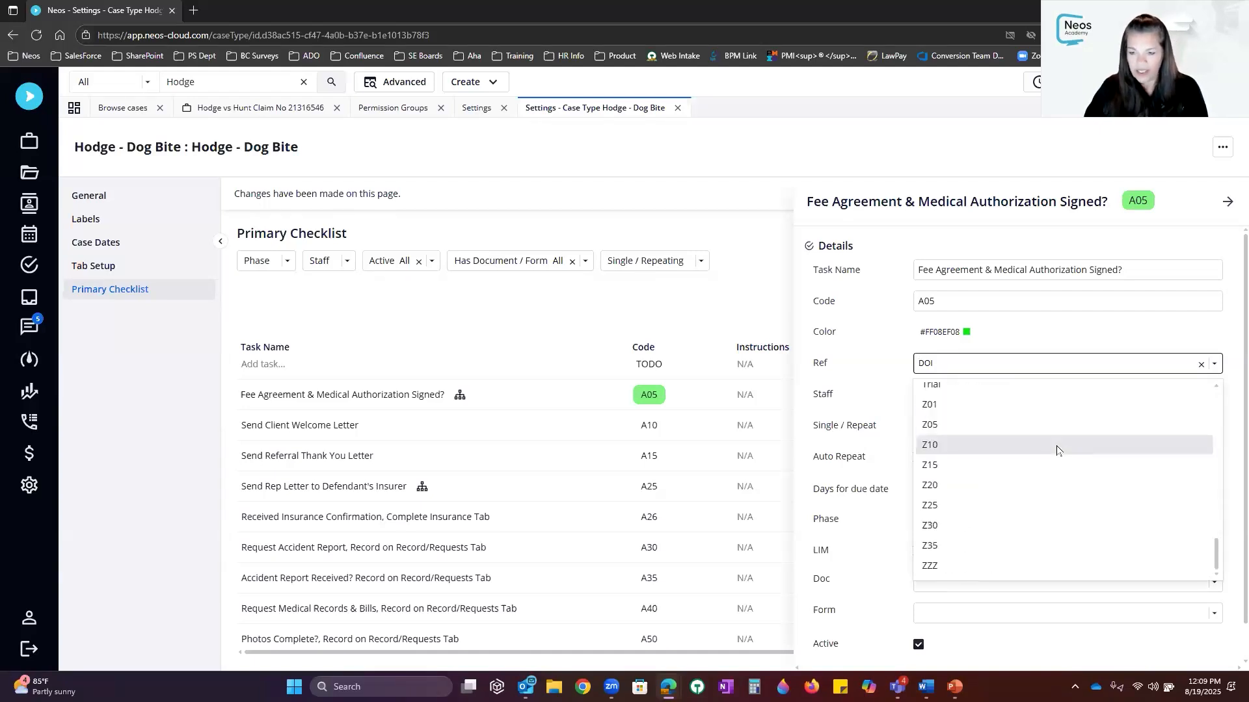
left_click(885, 355)
left_click(998, 397)
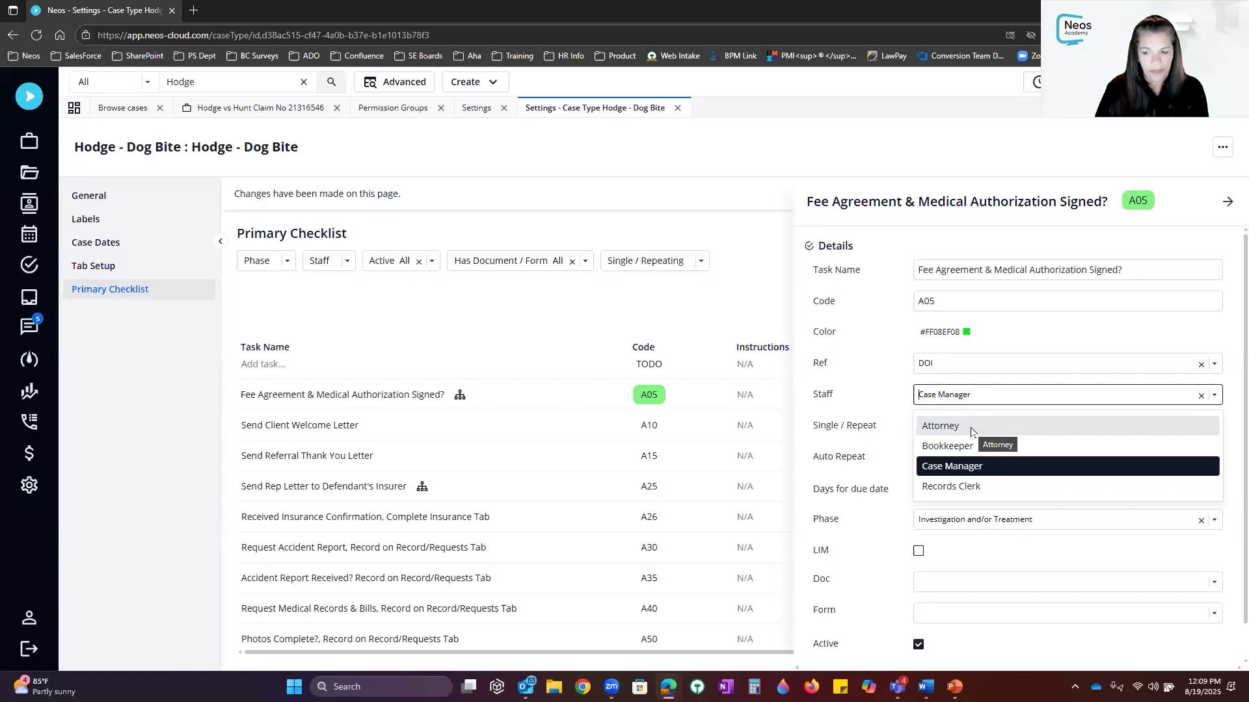
left_click(994, 467)
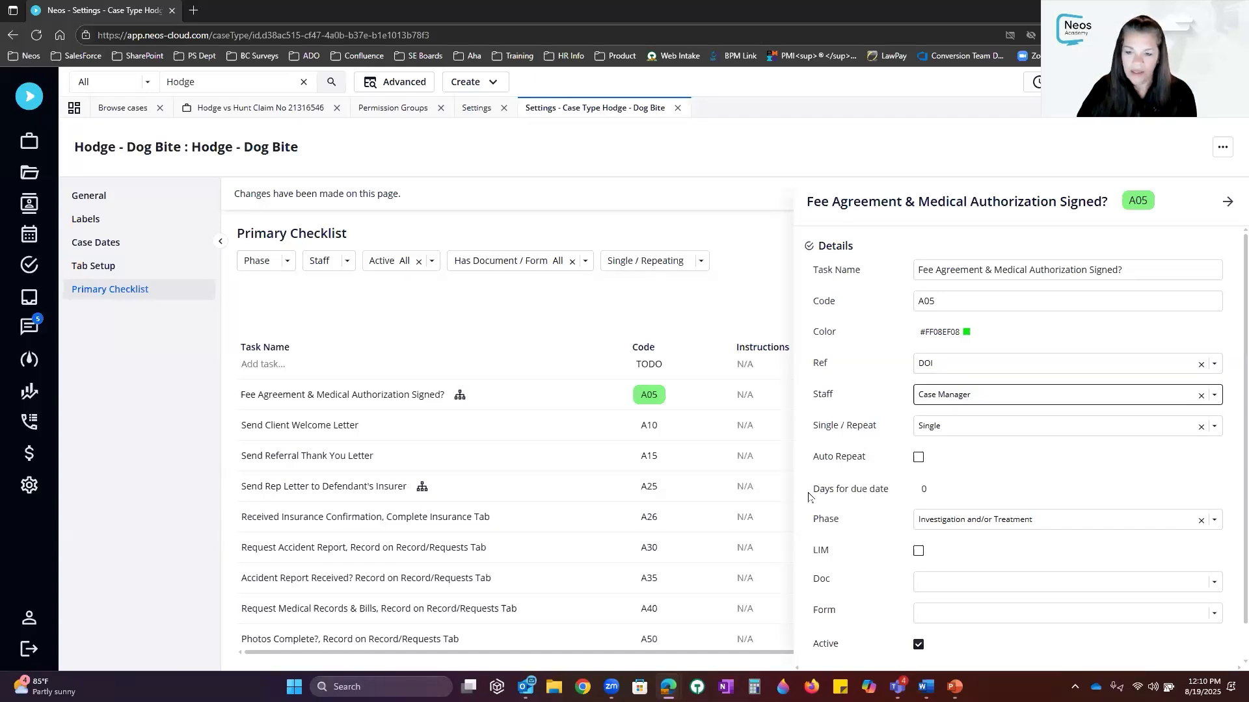
left_click_drag(812, 490, 948, 502)
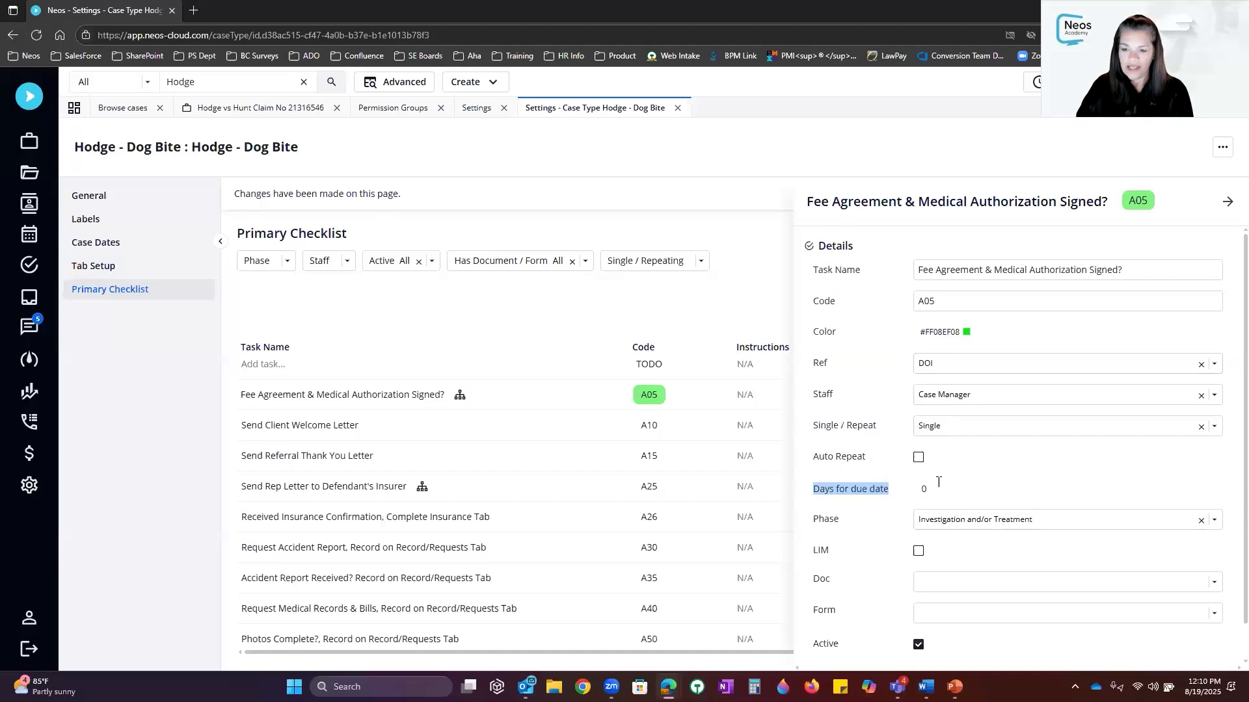
left_click_drag(938, 484, 874, 483)
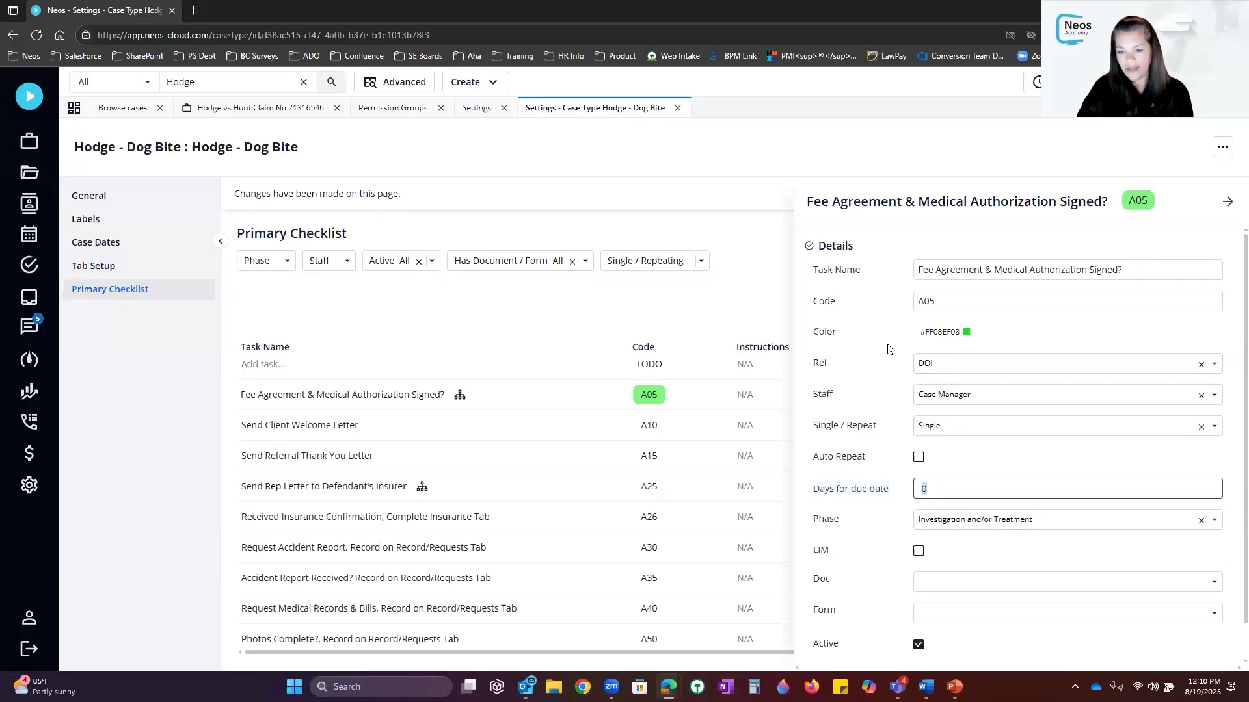
Set the A05 task's Ref back to COD and its Days for due date to 5
left_click(961, 368)
type("cod")
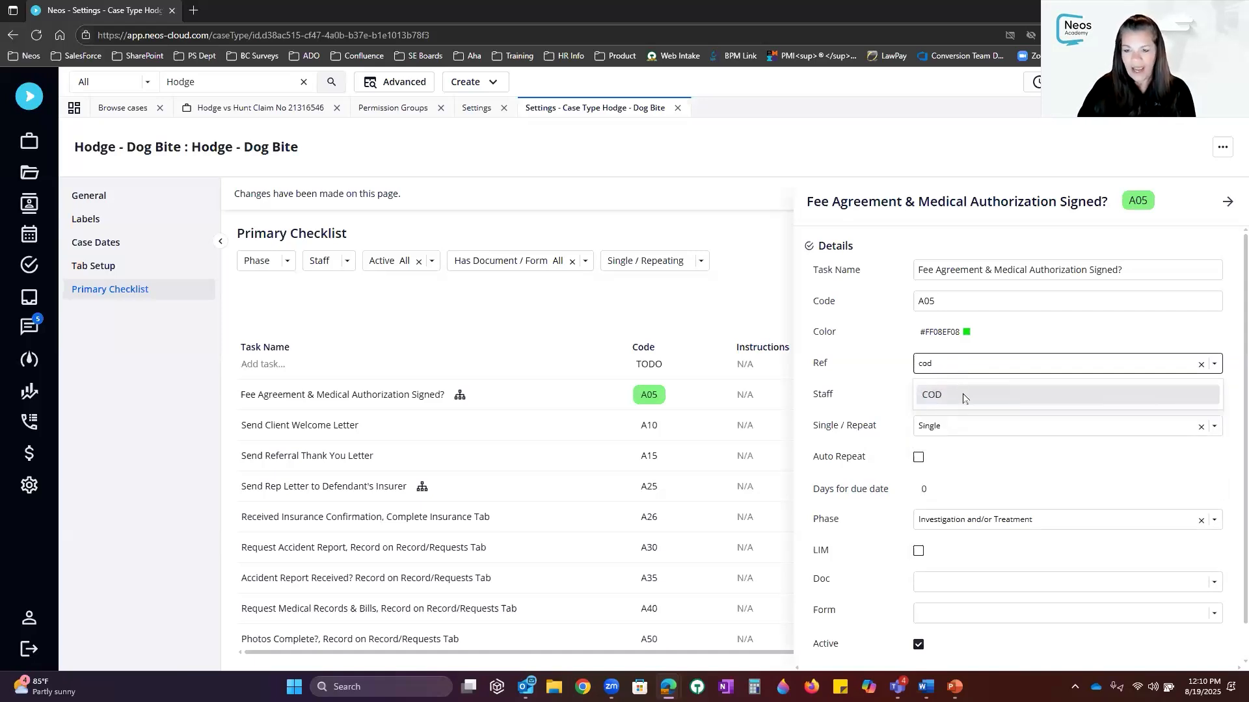
left_click(963, 397)
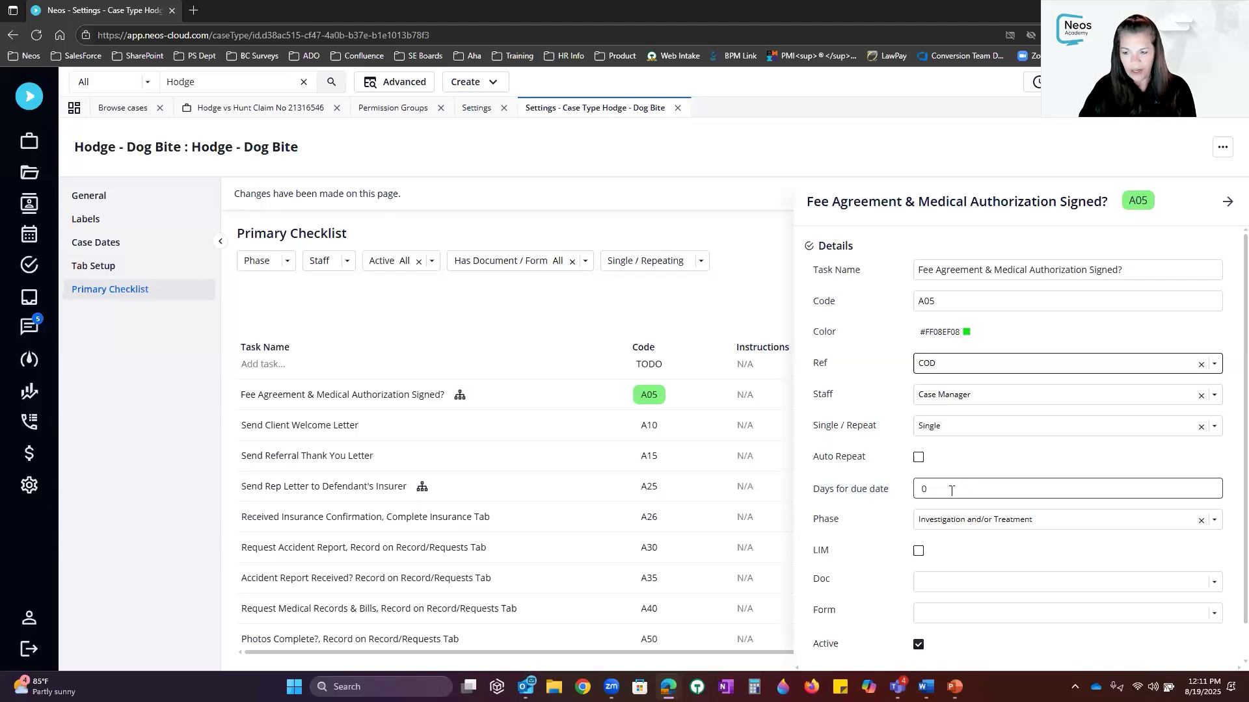
left_click(950, 491)
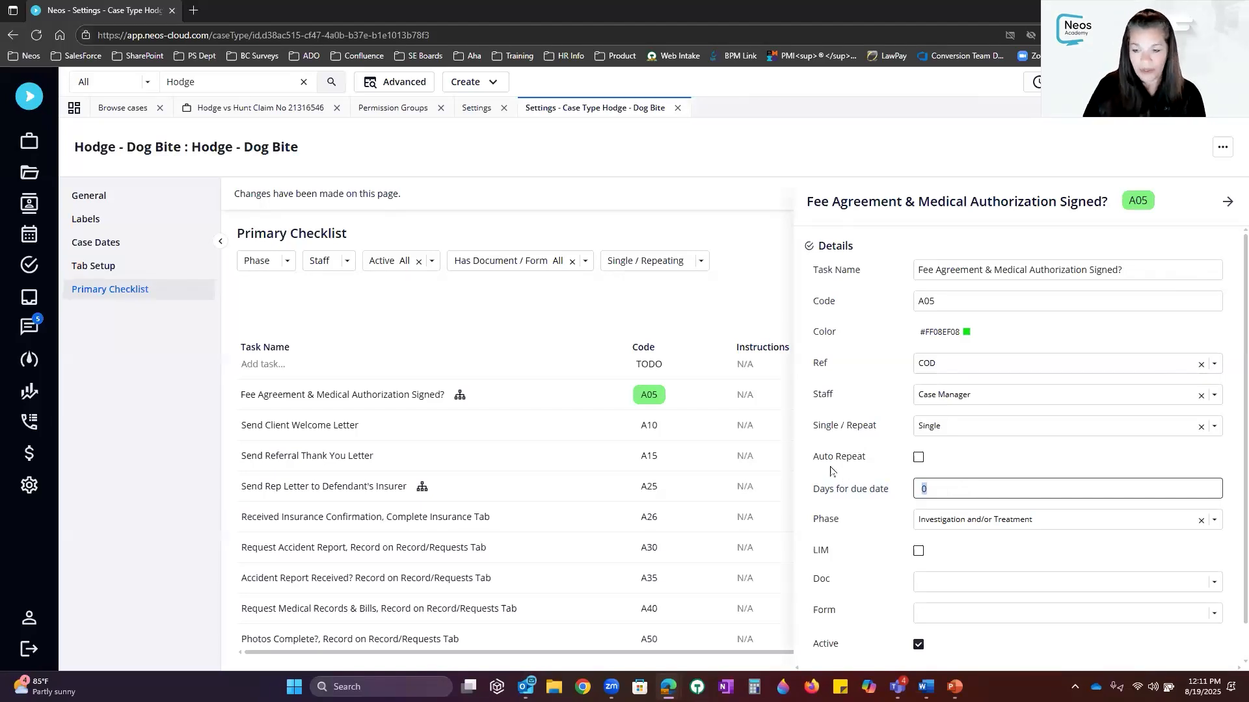
type("5")
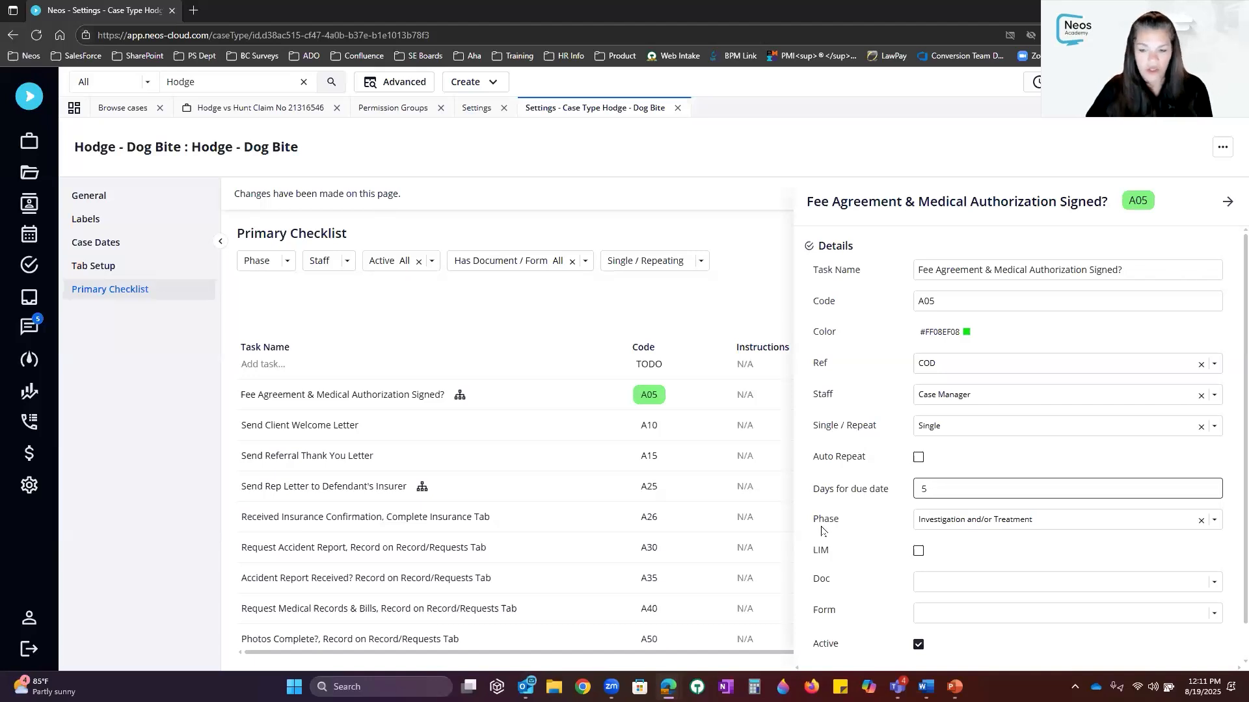
left_click(1214, 519)
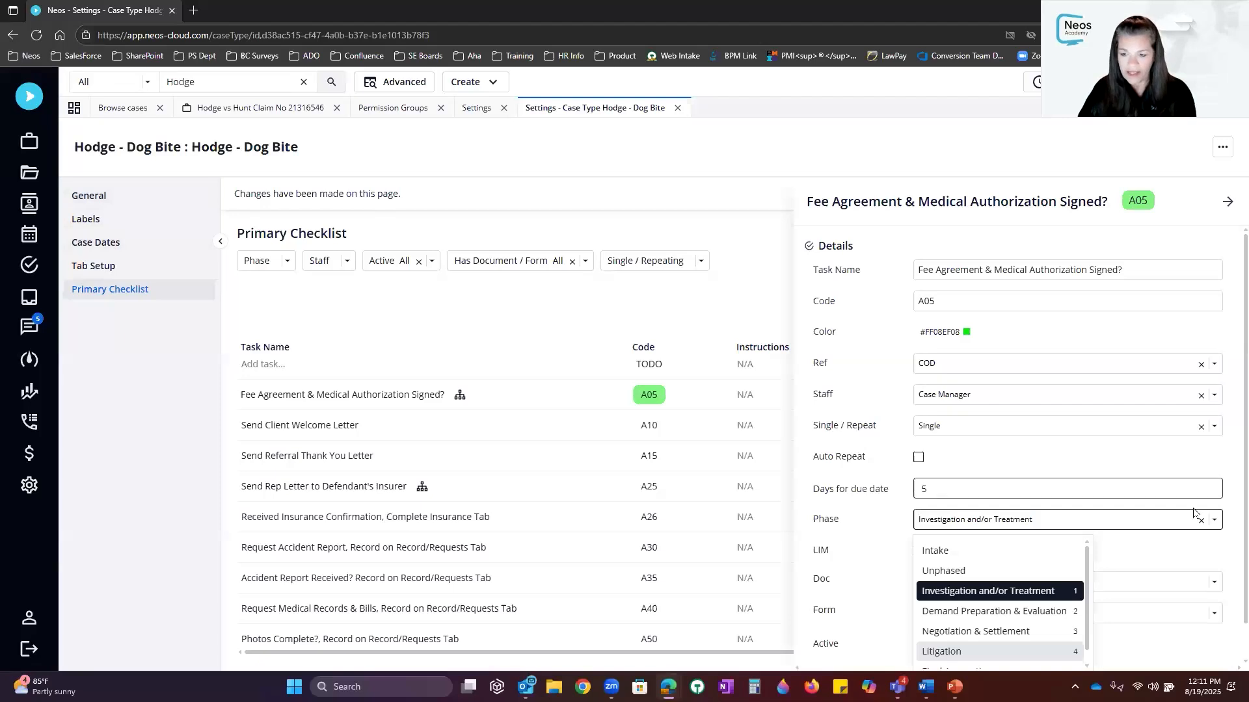
left_click(1143, 478)
scroll(1141, 480, "down", 1)
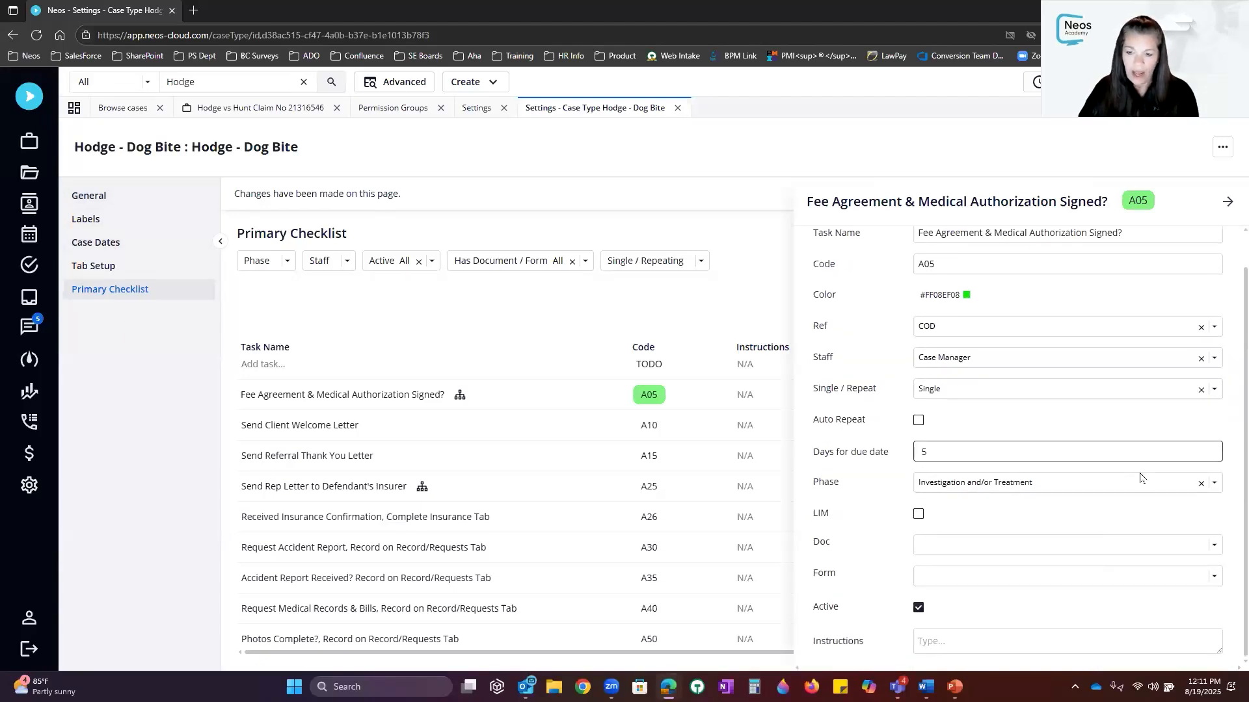
double_click(820, 513)
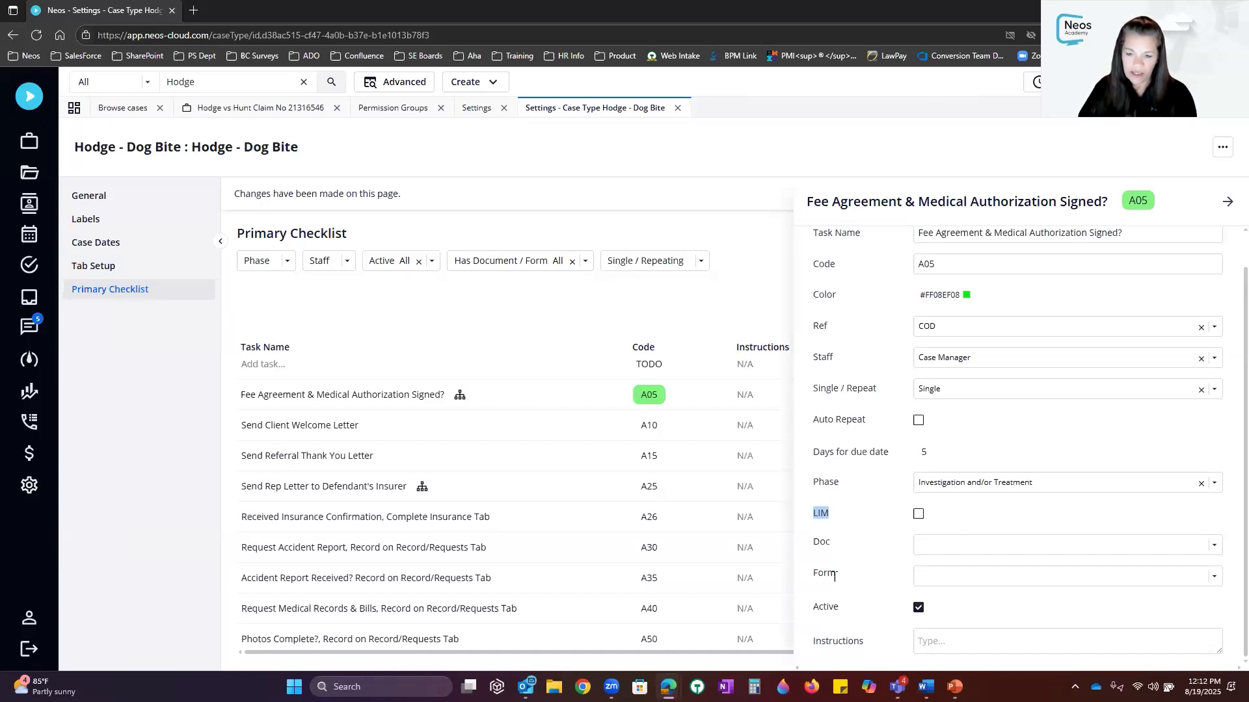
Browse the Fee Agreement task's Doc templates, such as Case Contact List* and Certificate of Service*, without attaching one
left_click_drag(813, 542, 833, 543)
left_click(1214, 547)
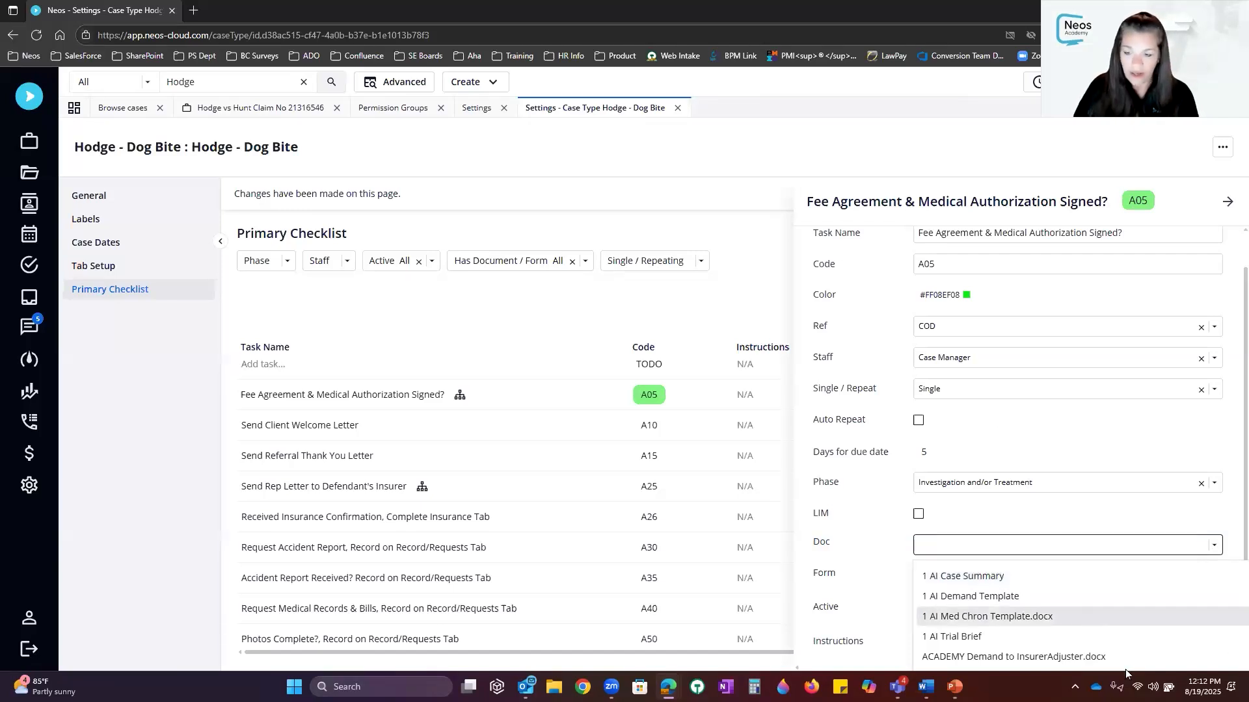
scroll(1092, 625, "down", 5)
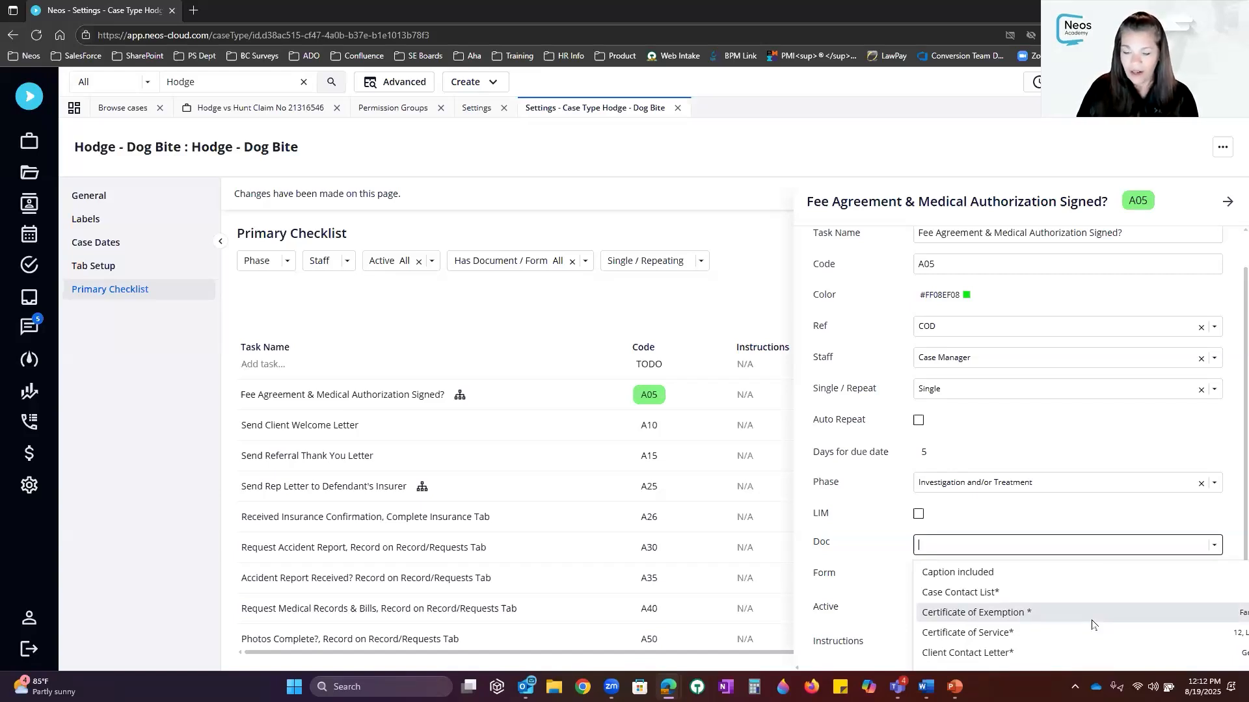
key("Up")
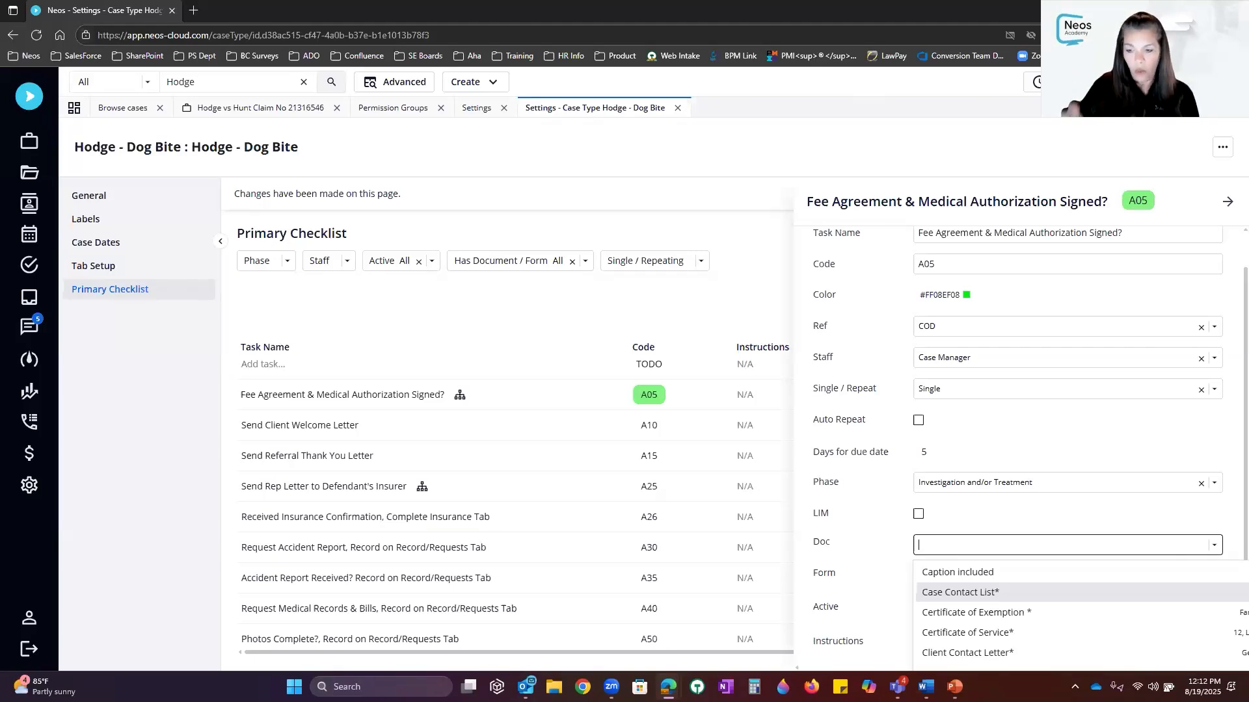
Reopen the Fee Agreement task to view its Instructions, then close it to show the full grid
left_click(1227, 202)
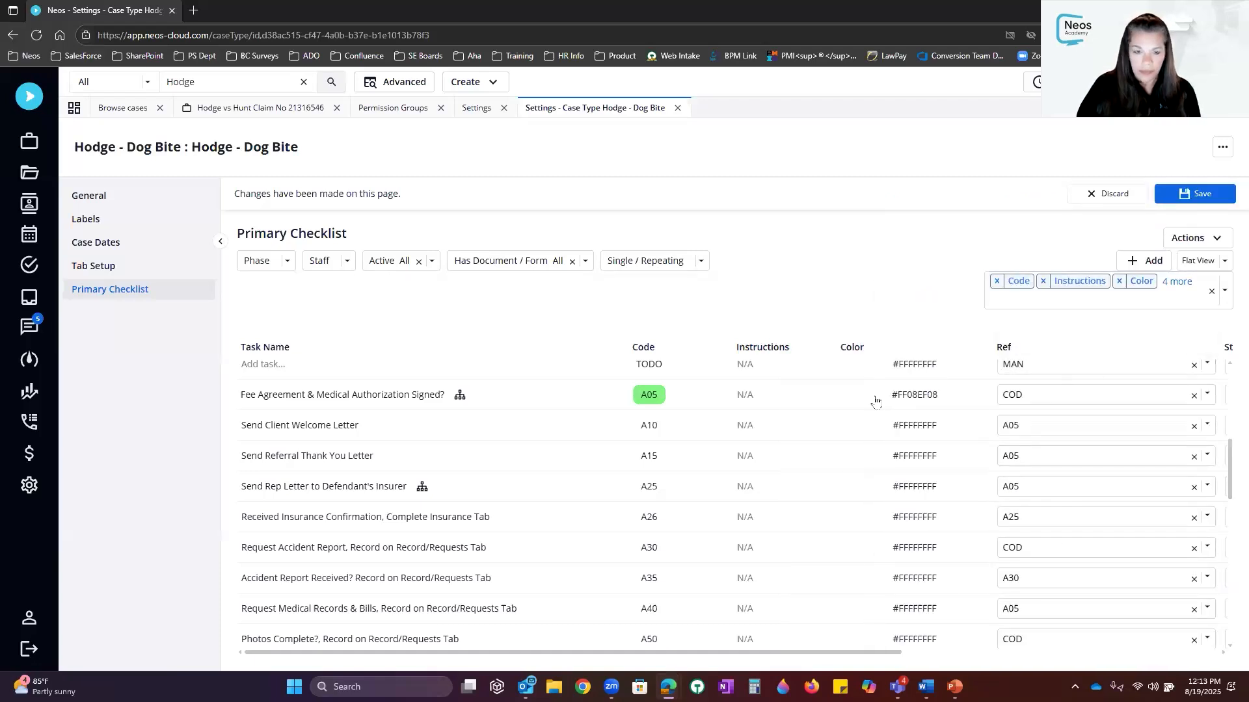
left_click(584, 400)
scroll(888, 618, "down", 1)
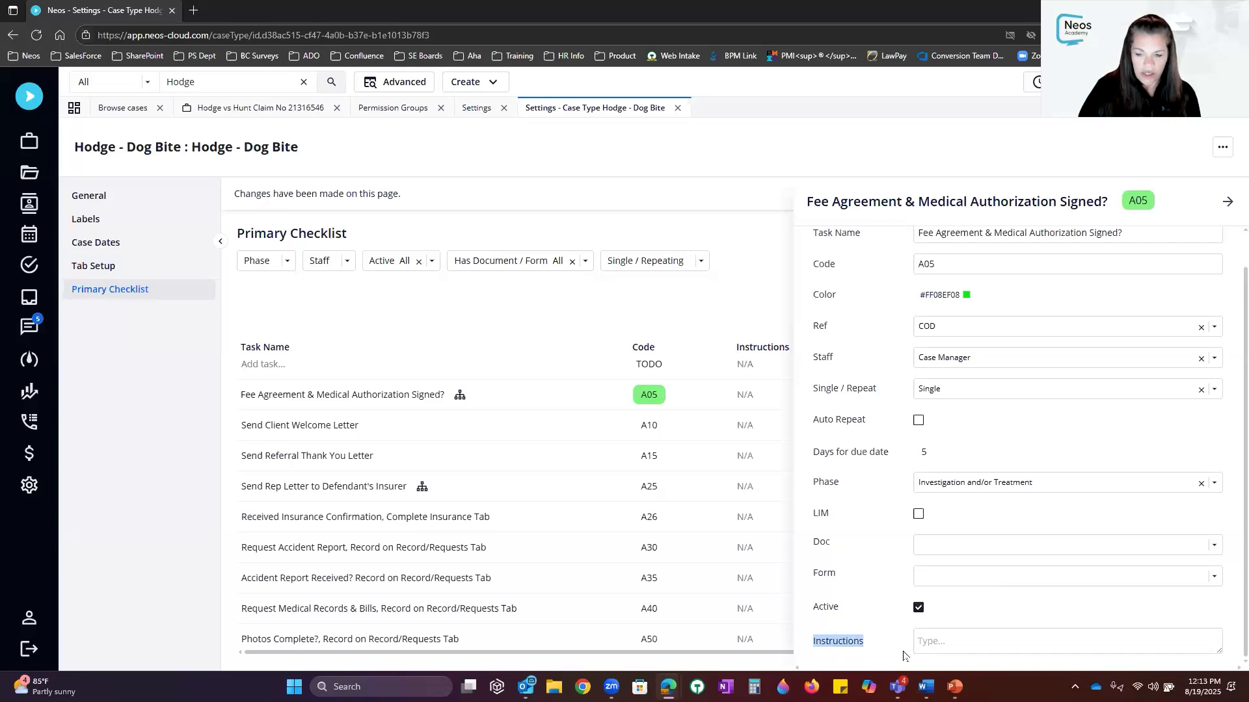
left_click(947, 643)
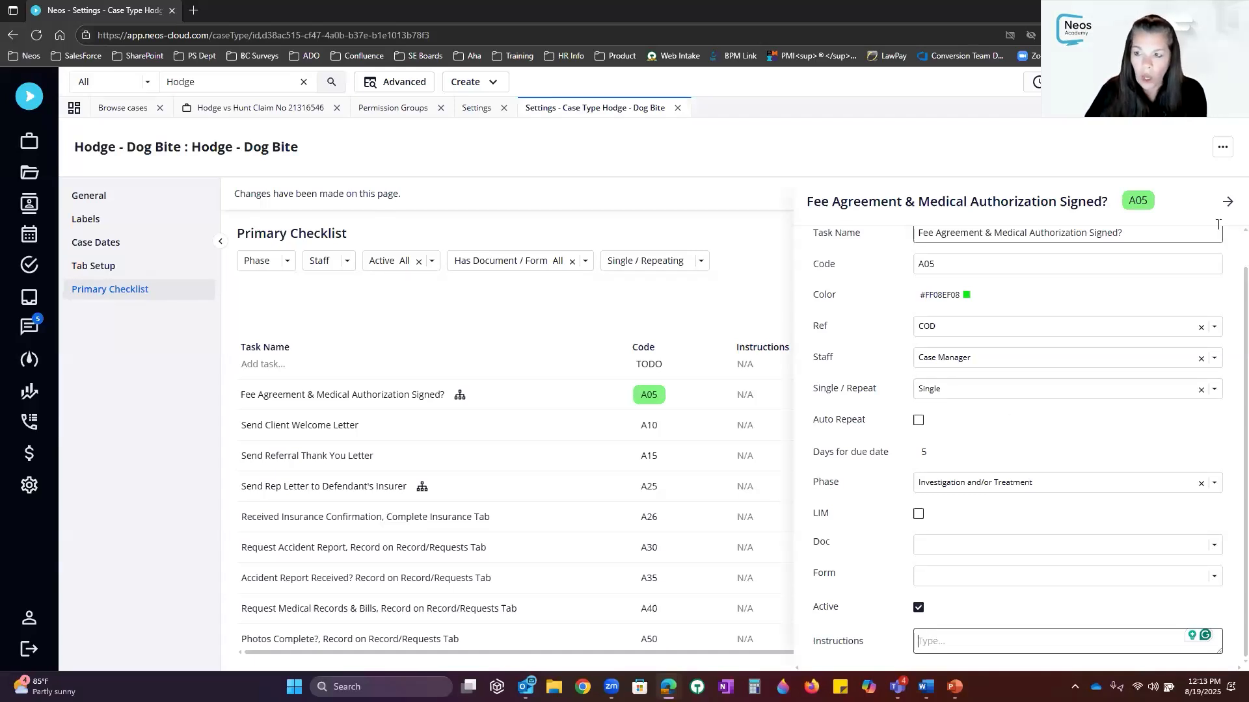
left_click(1230, 204)
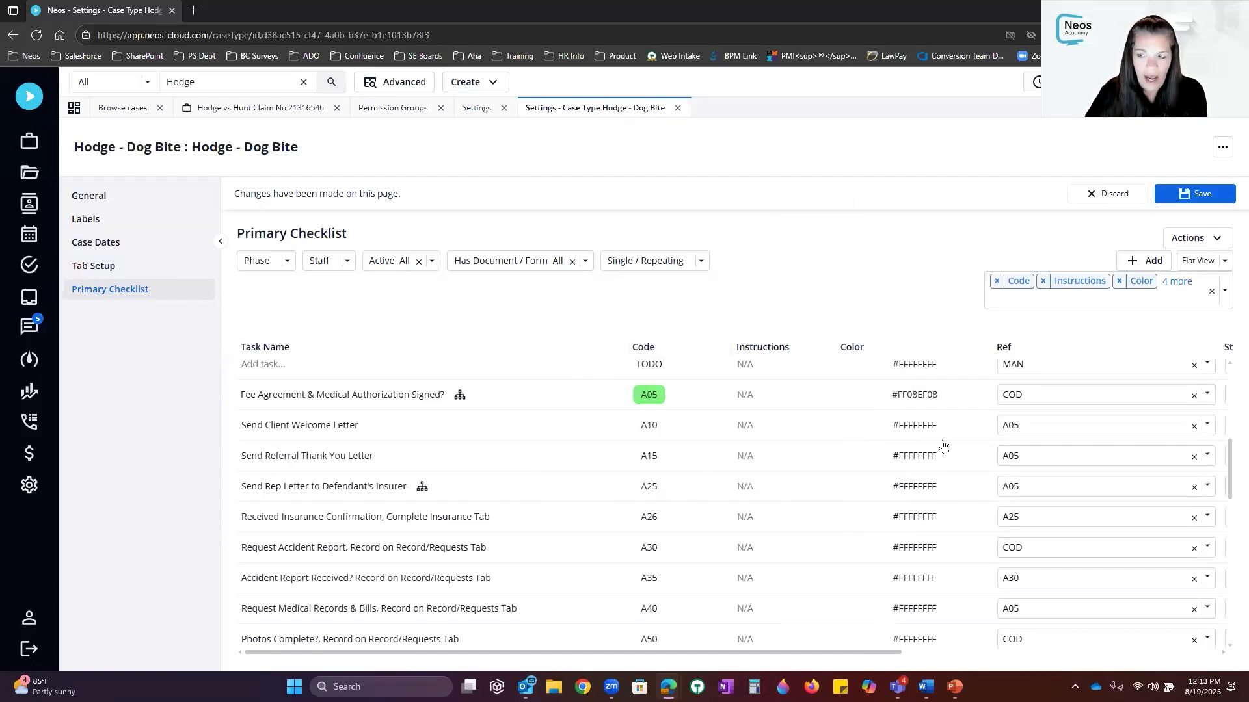
Add a new checklist task, giving a blank form with Ref MAN and Staff Attorney defaults
left_click(1132, 263)
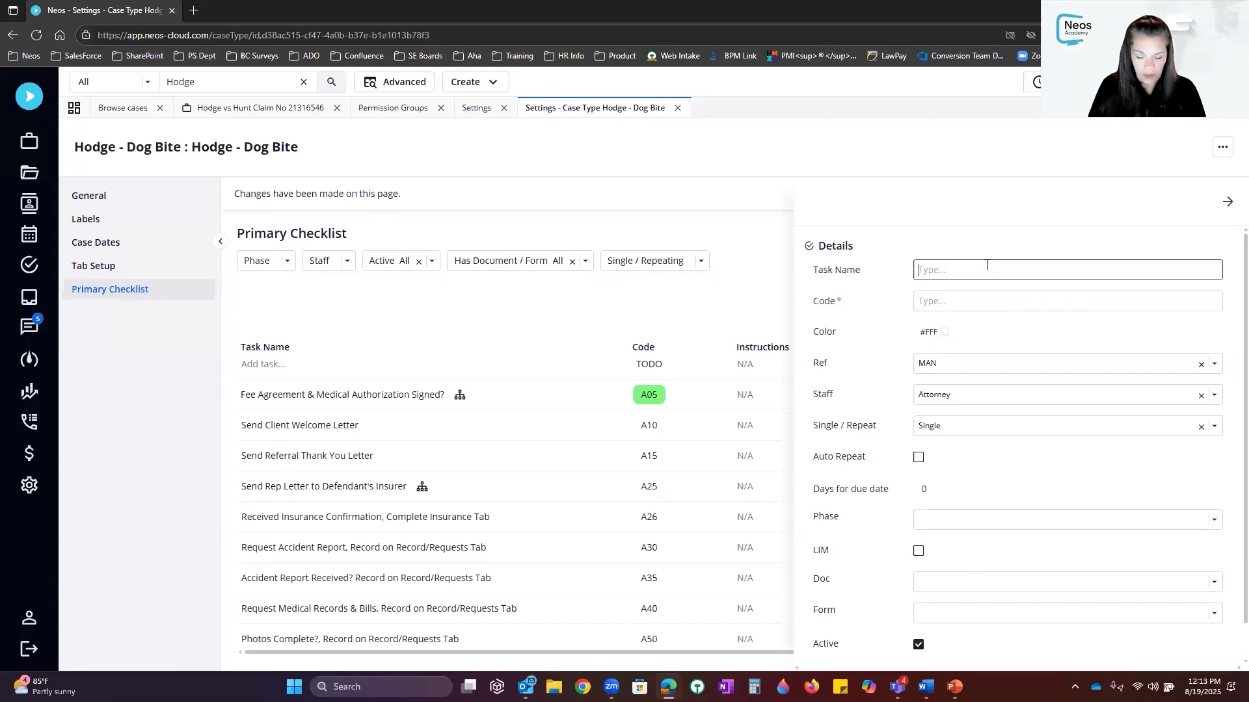
Name the new task 'Send Letter to Co-Counsel' and give it code PAM001
type("SDem")
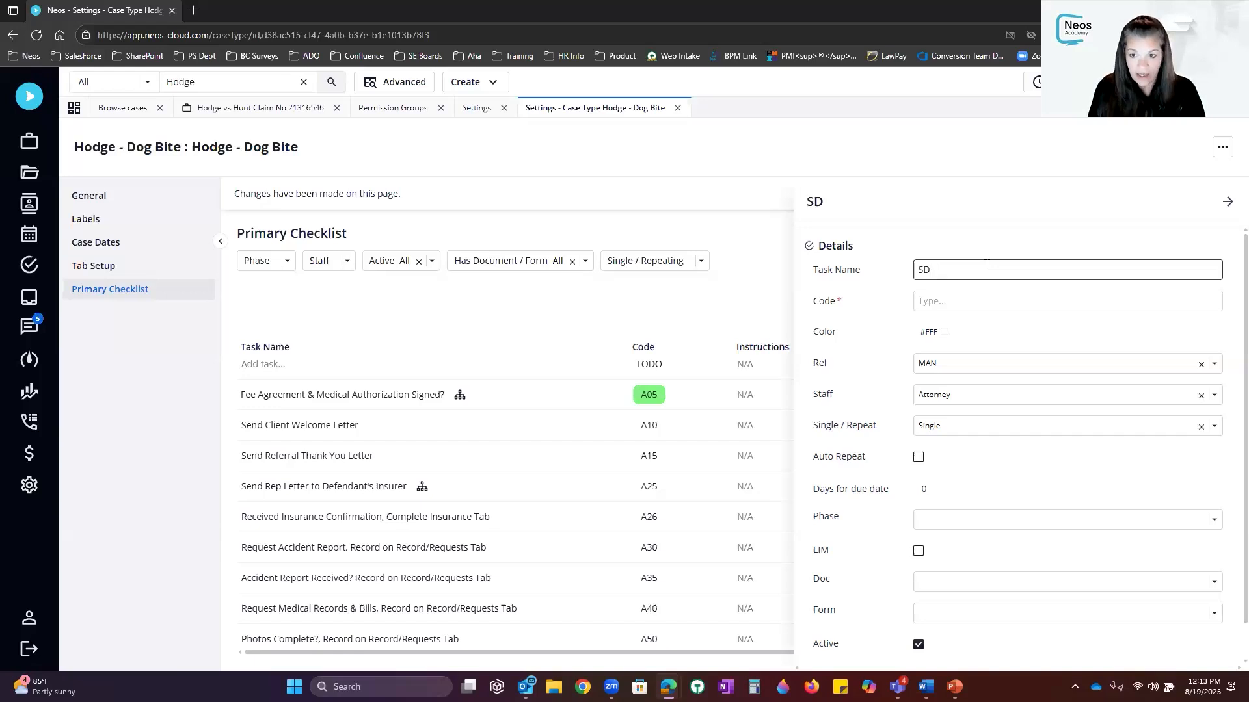
key("BackSpace")
key("BackSpace")
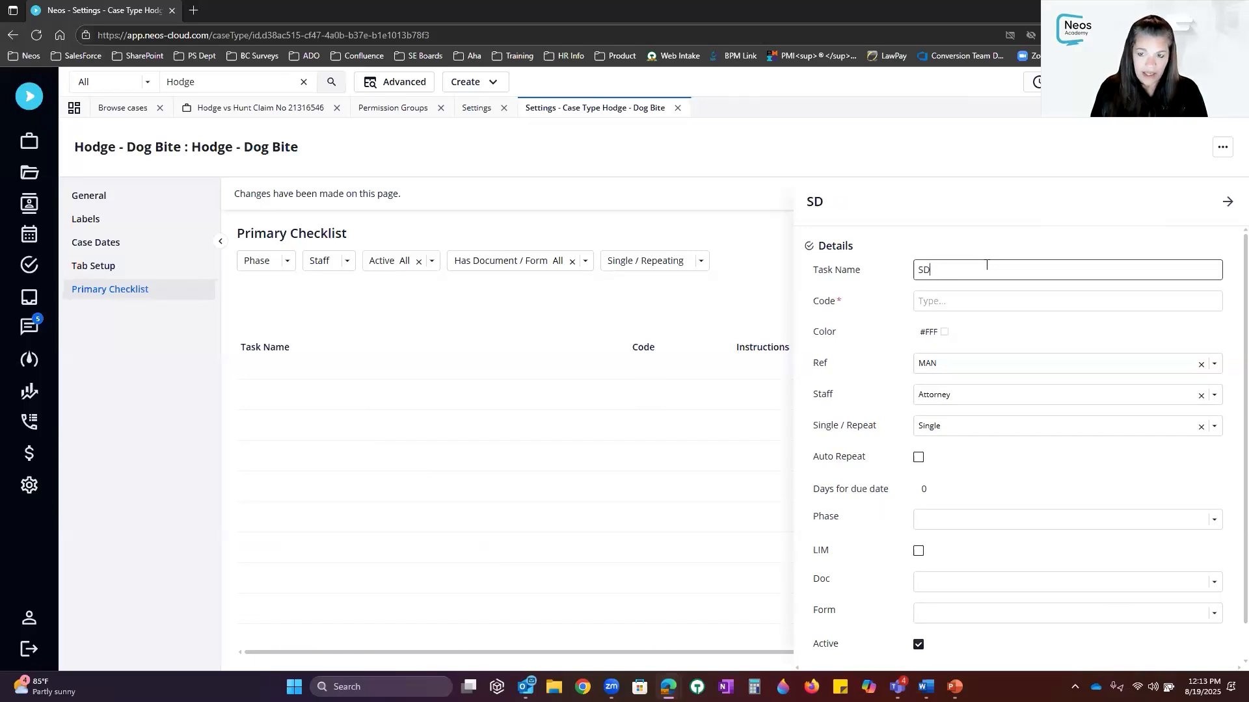
key("BackSpace")
type("end ")
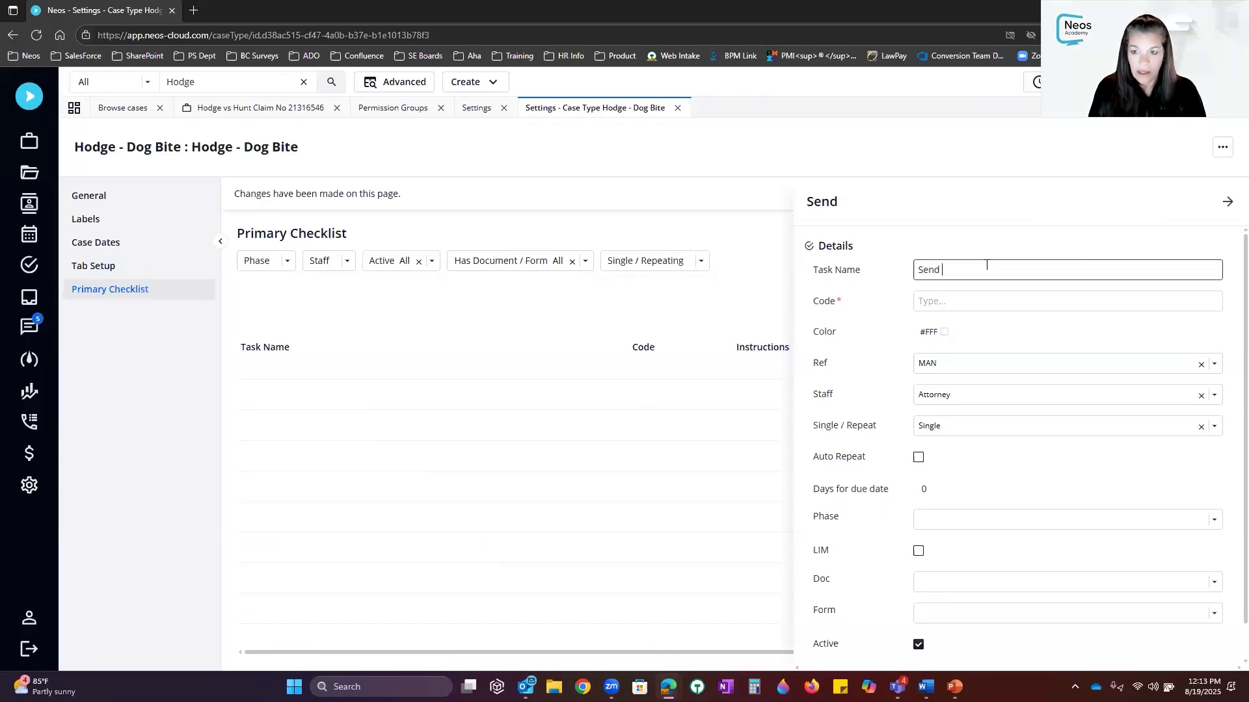
type("Letter to ")
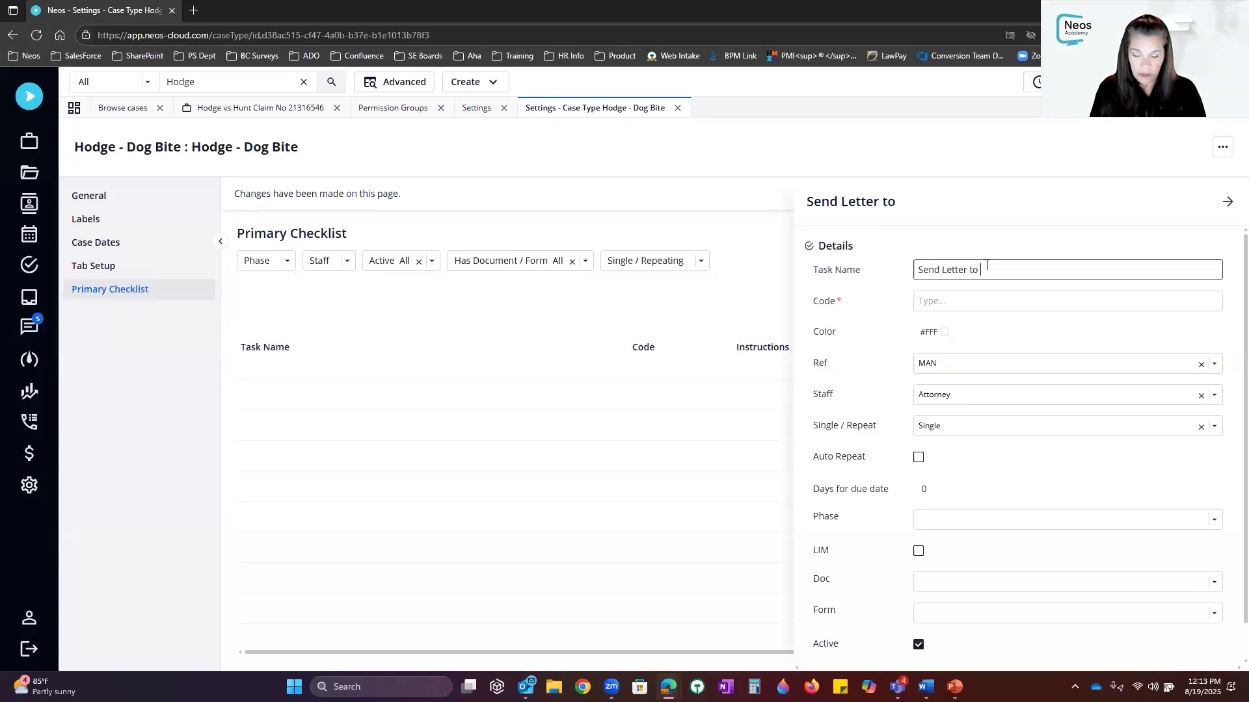
type("Co-Counsel")
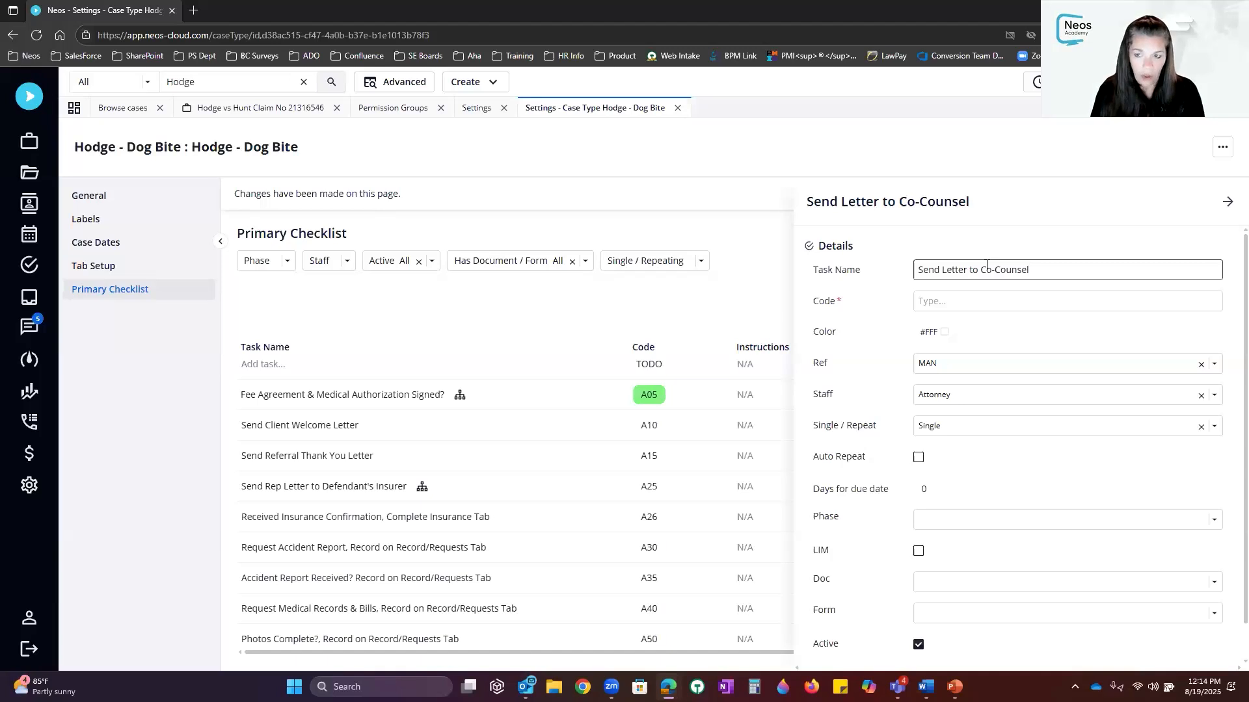
left_click(989, 302)
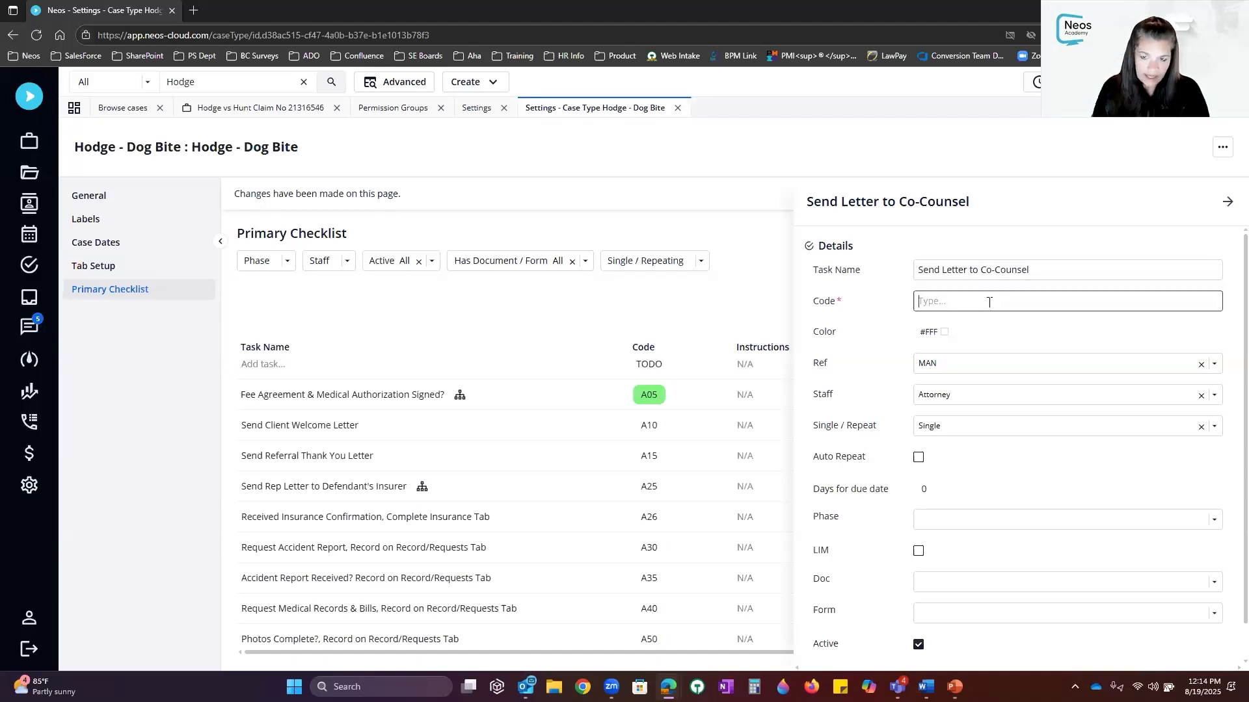
type("PAM001")
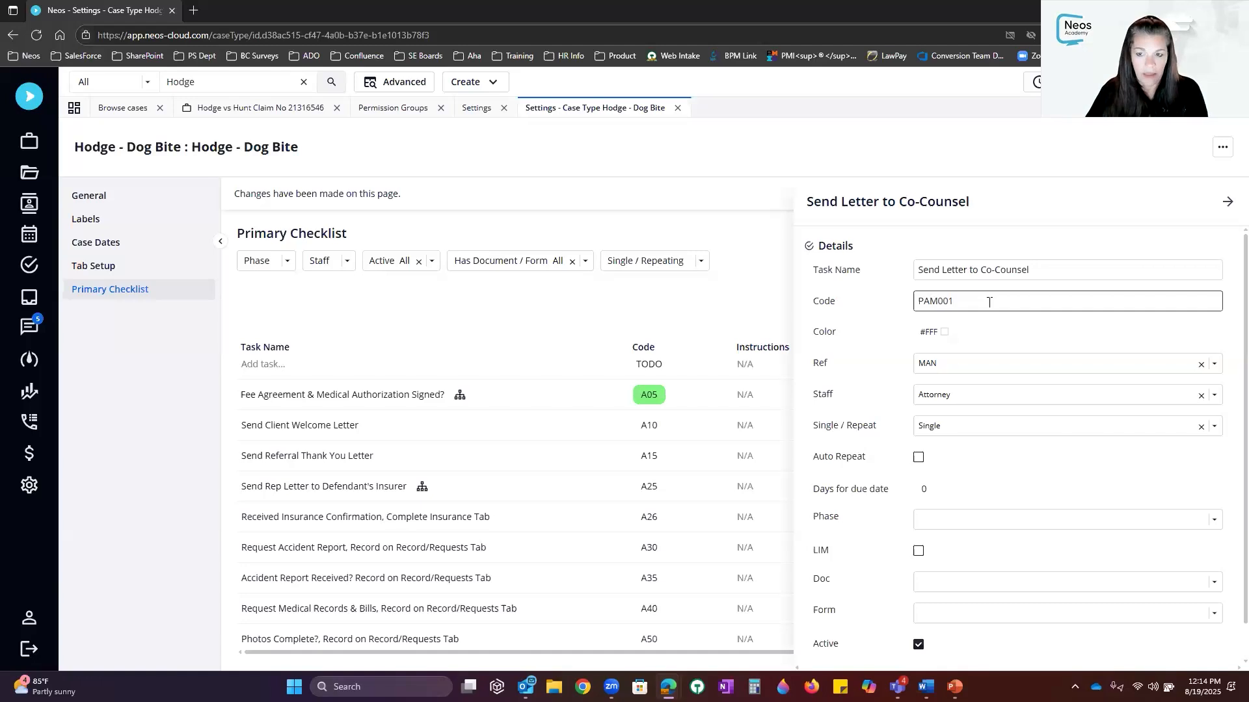
left_click(941, 333)
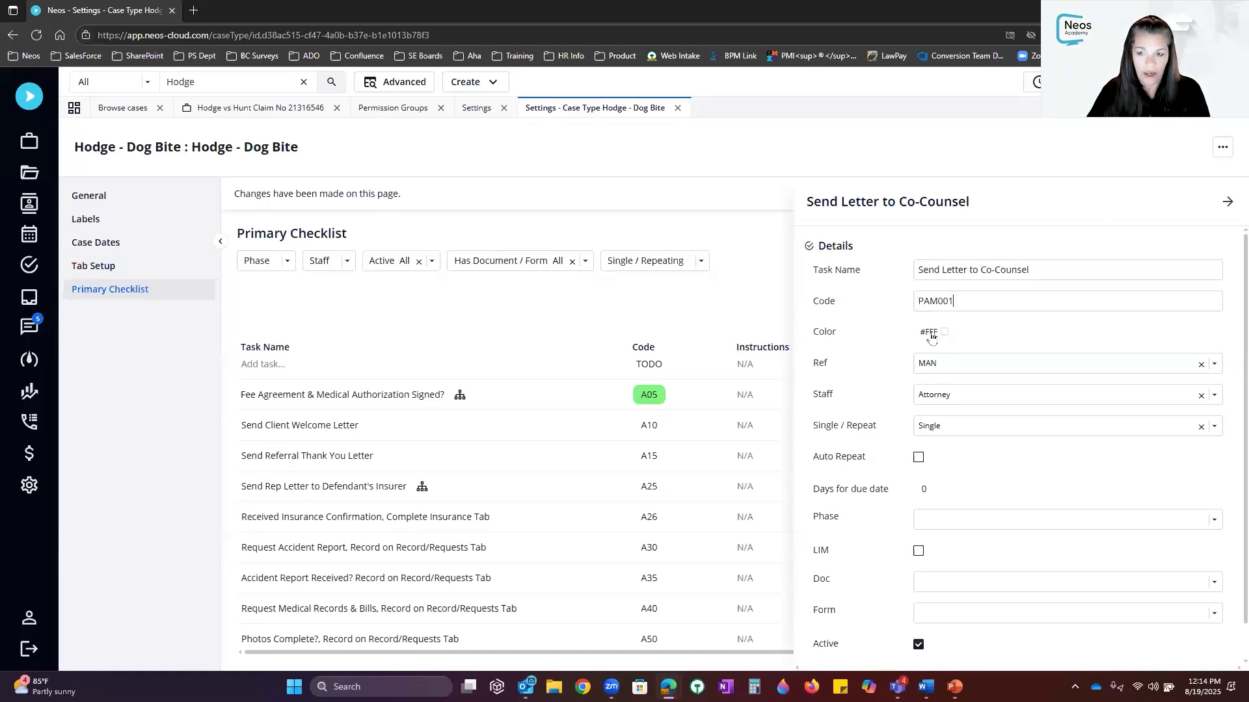
Give the new task red colour, Ref COD and Records Clerk as staff
left_click(942, 334)
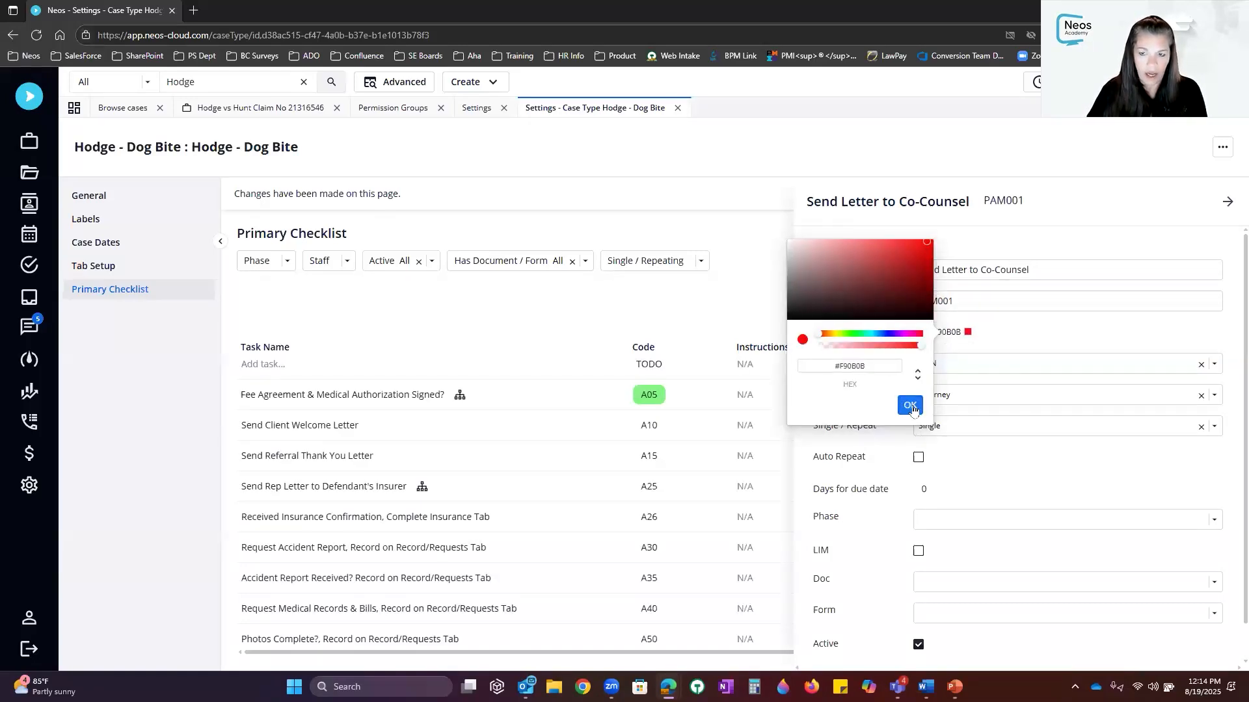
left_click(912, 406)
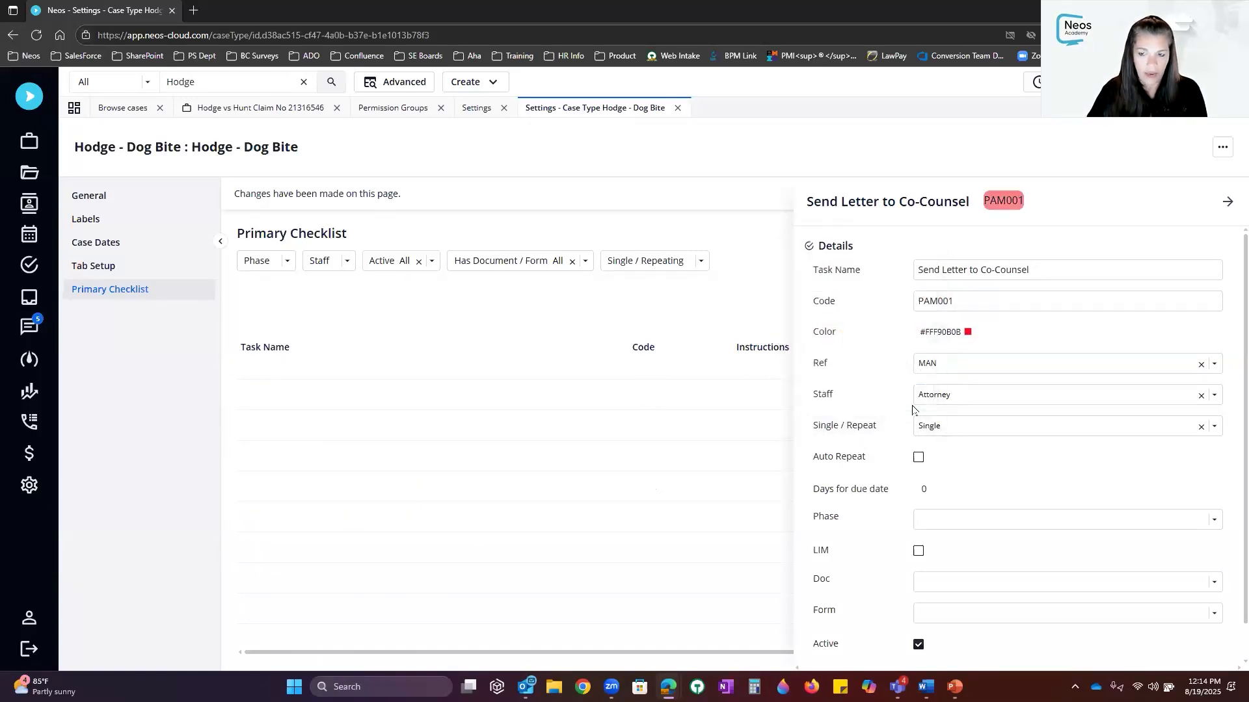
left_click(984, 364)
type("cod")
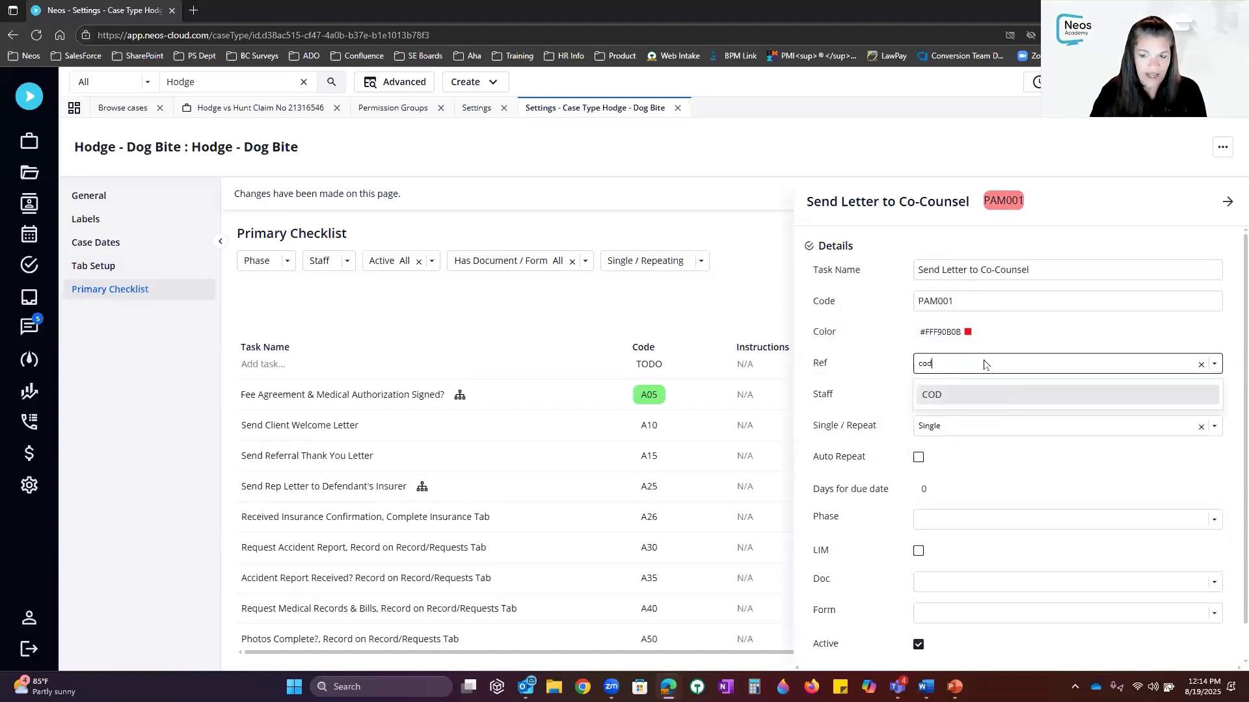
left_click(956, 397)
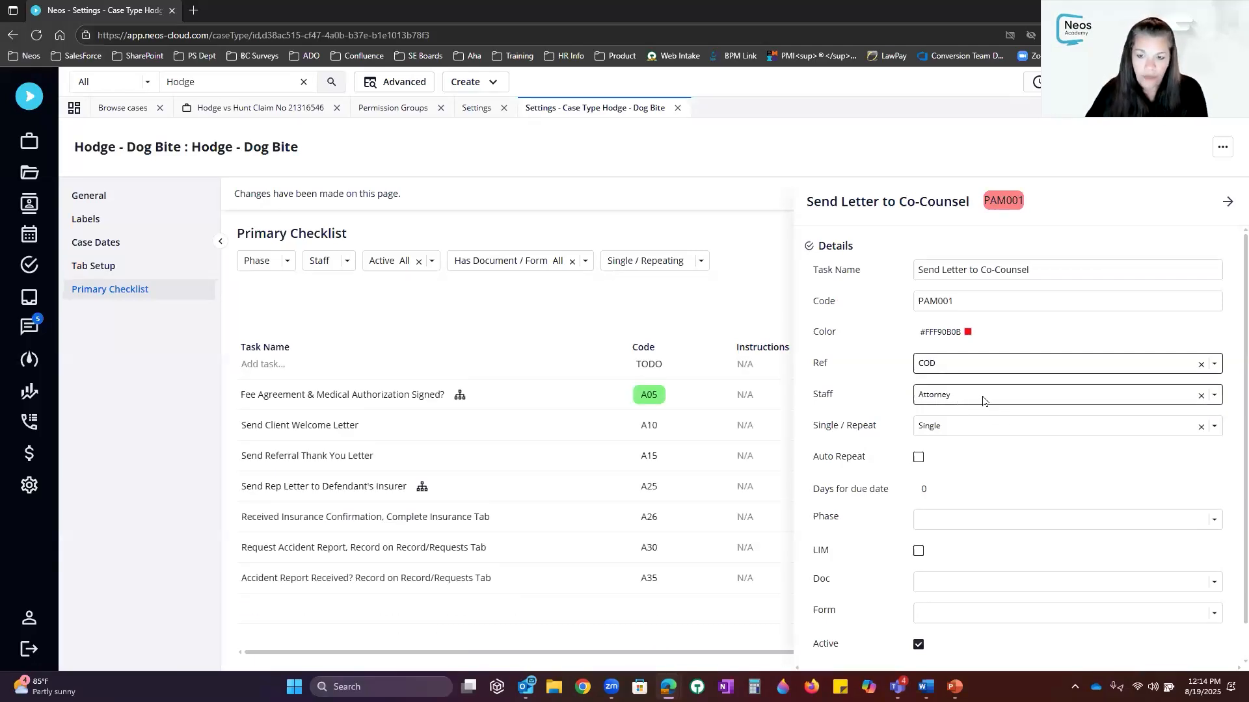
left_click(982, 398)
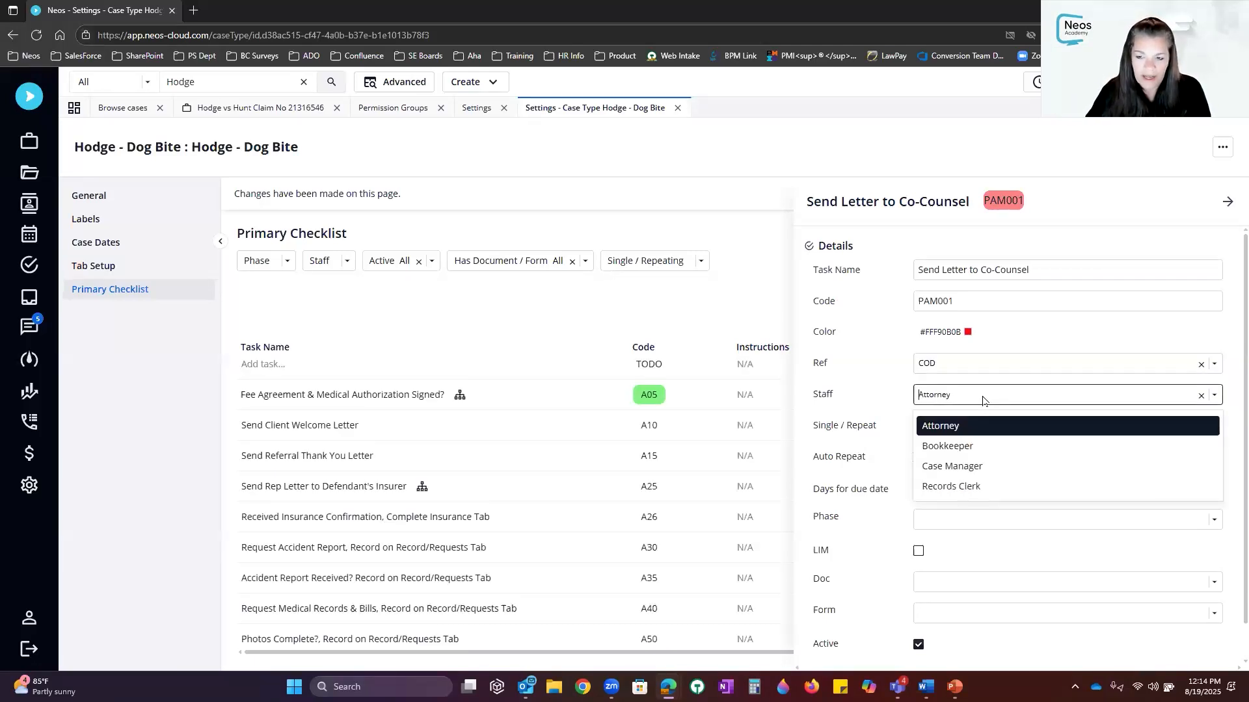
left_click(974, 487)
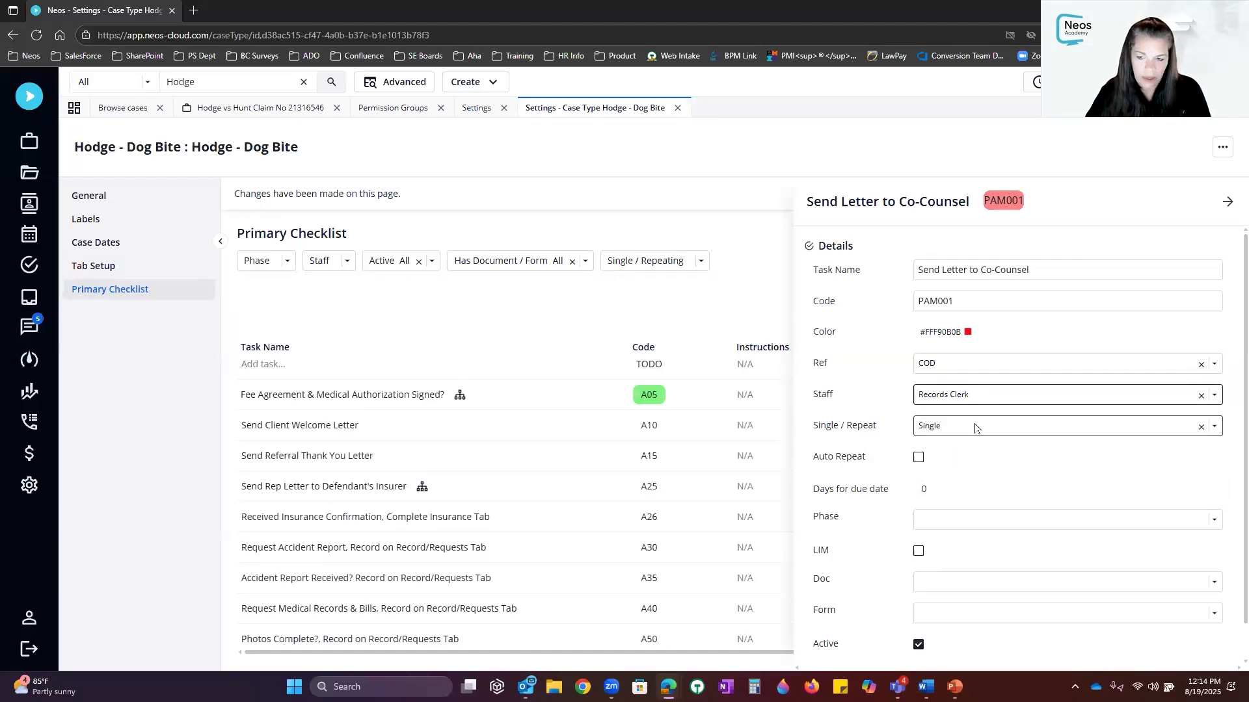
Set 10 due days, phase Unphased and instructions 'Special instruciton', then close the details
left_click(846, 479)
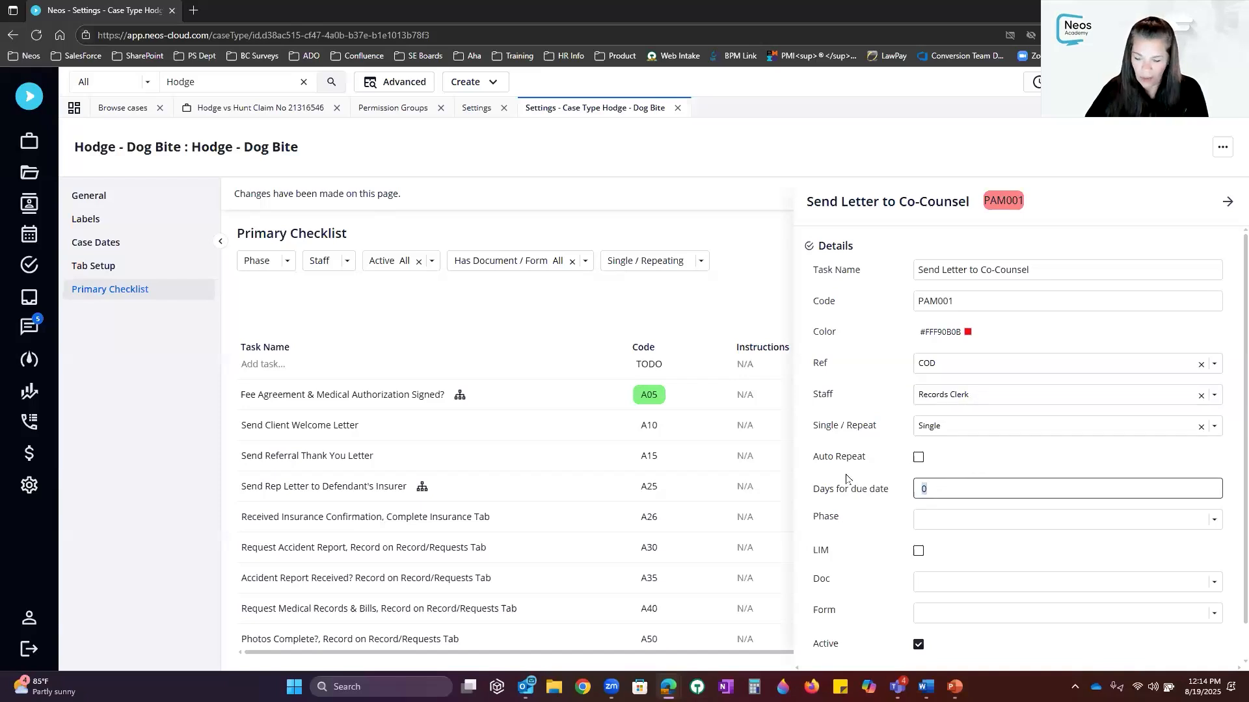
type("10")
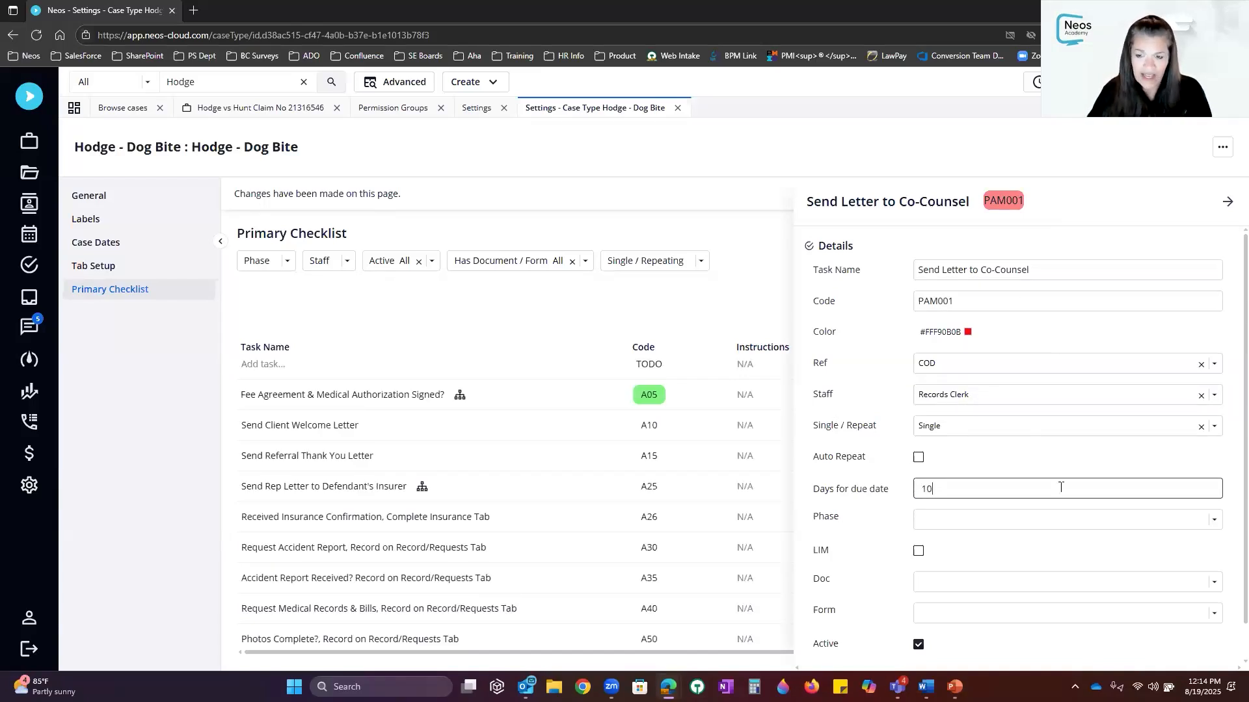
left_click(1059, 522)
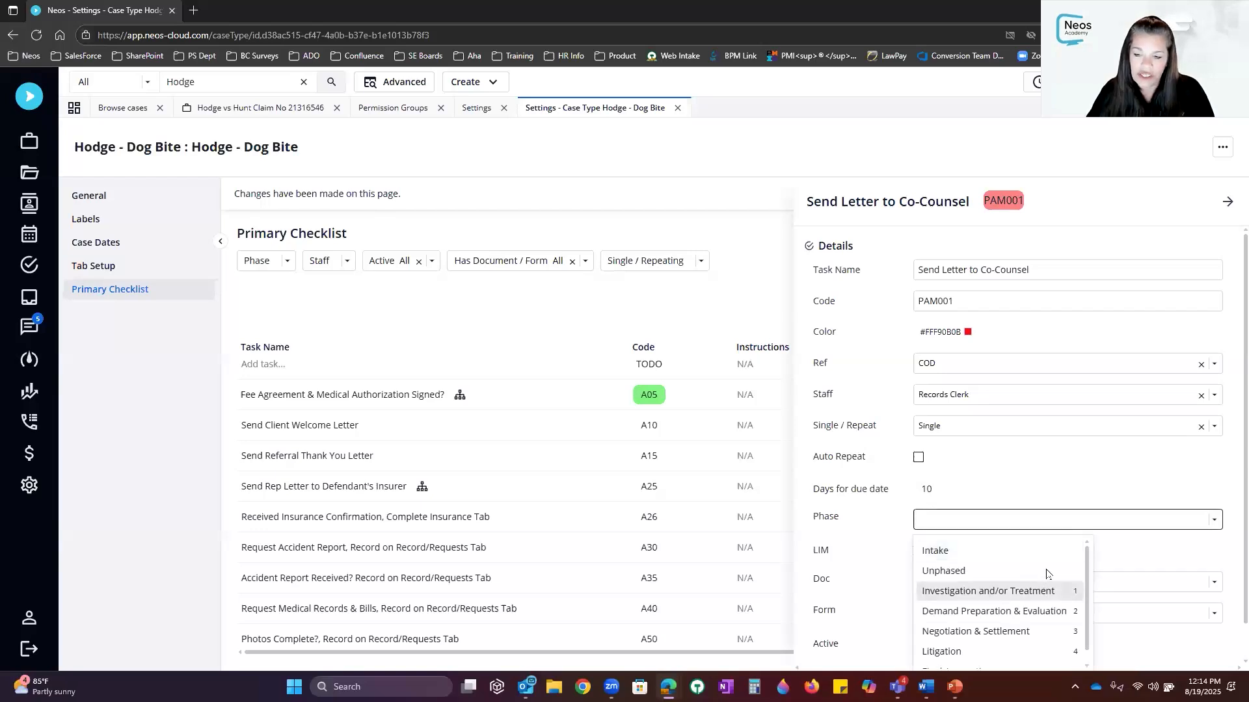
left_click(984, 578)
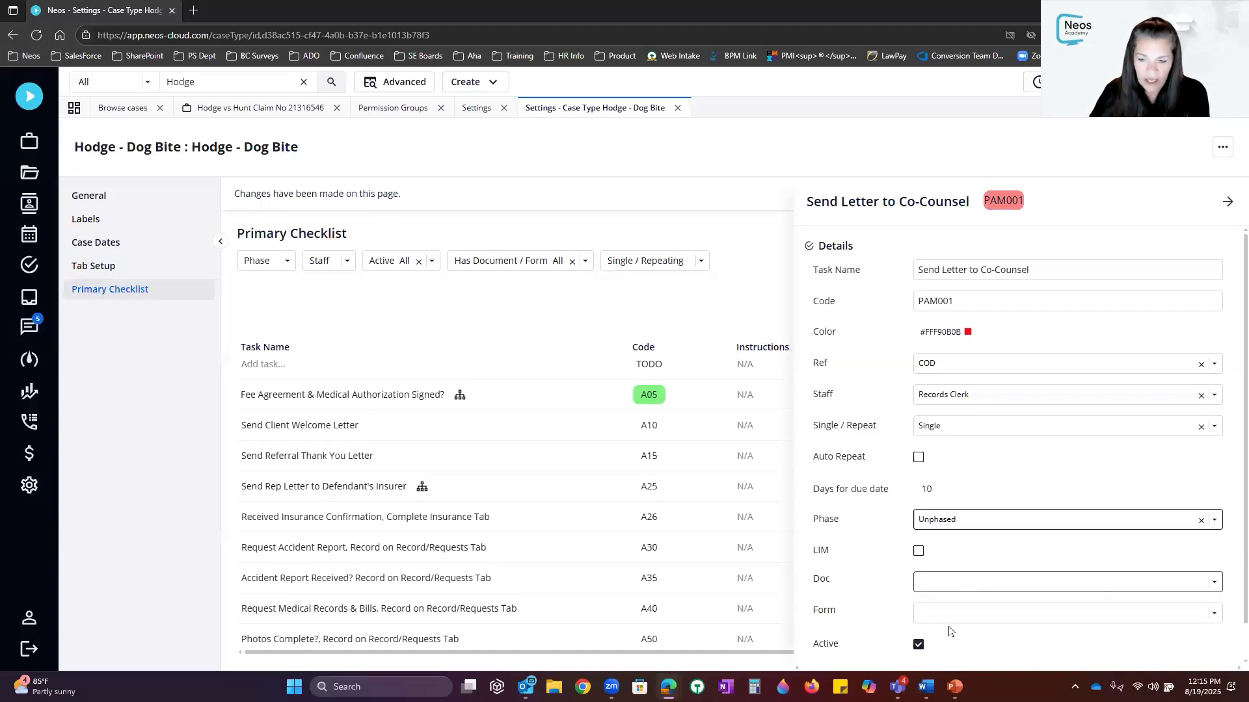
scroll(983, 605, "down", 1)
left_click(969, 642)
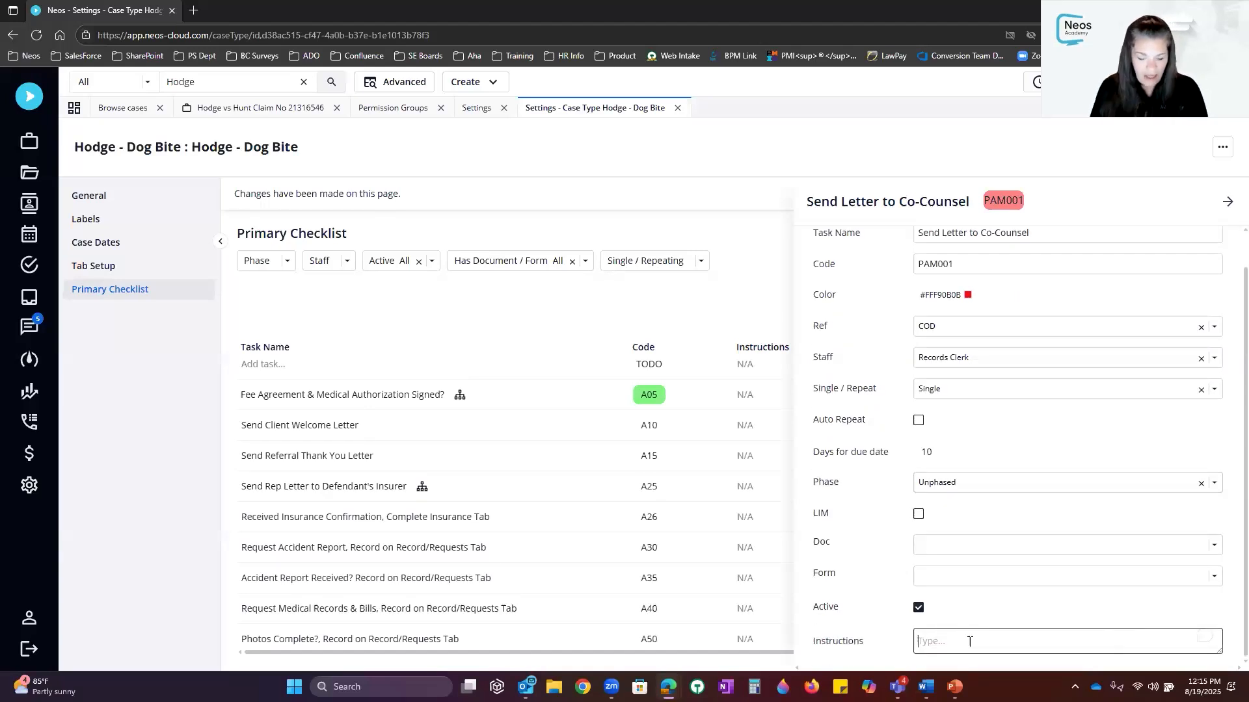
type("Spec")
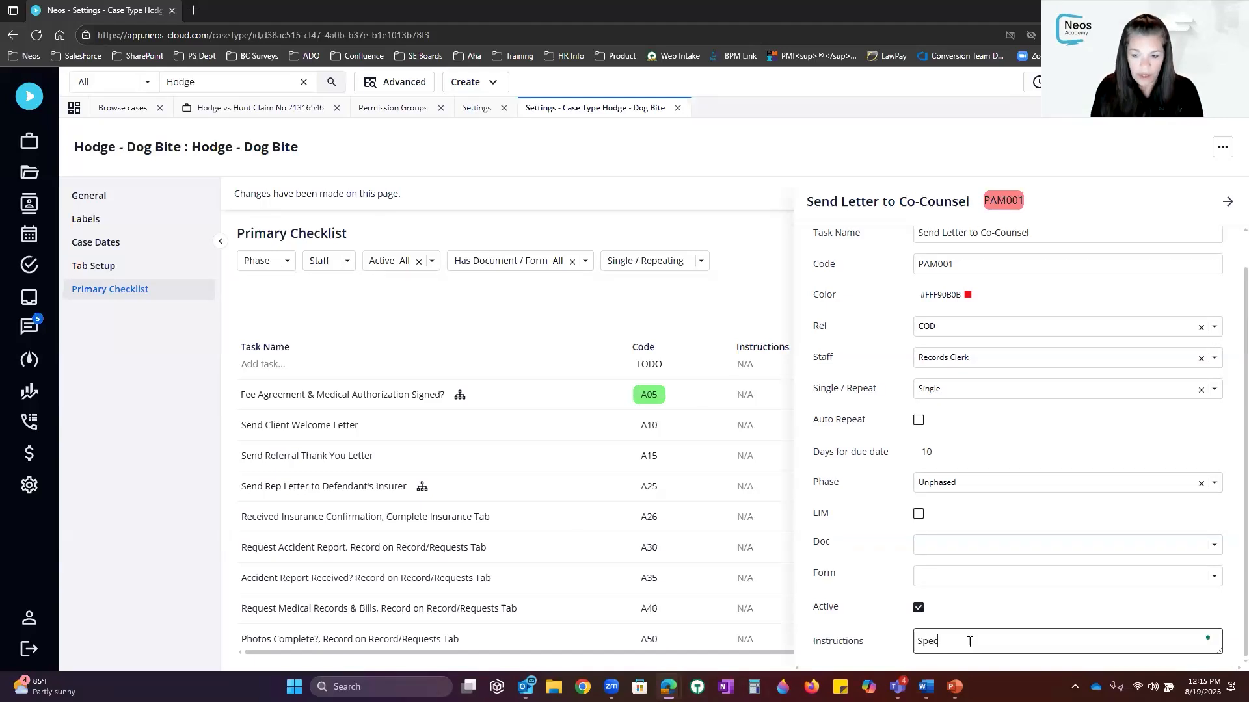
type("ial instruciton")
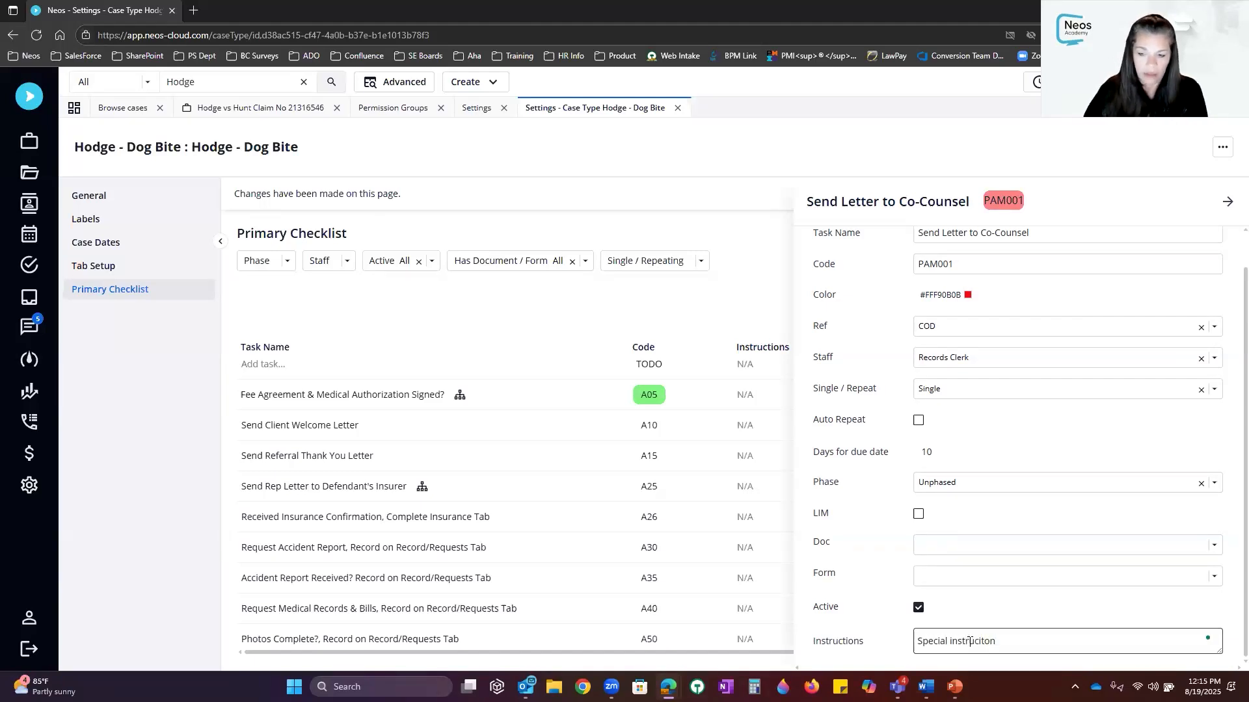
left_click(1229, 202)
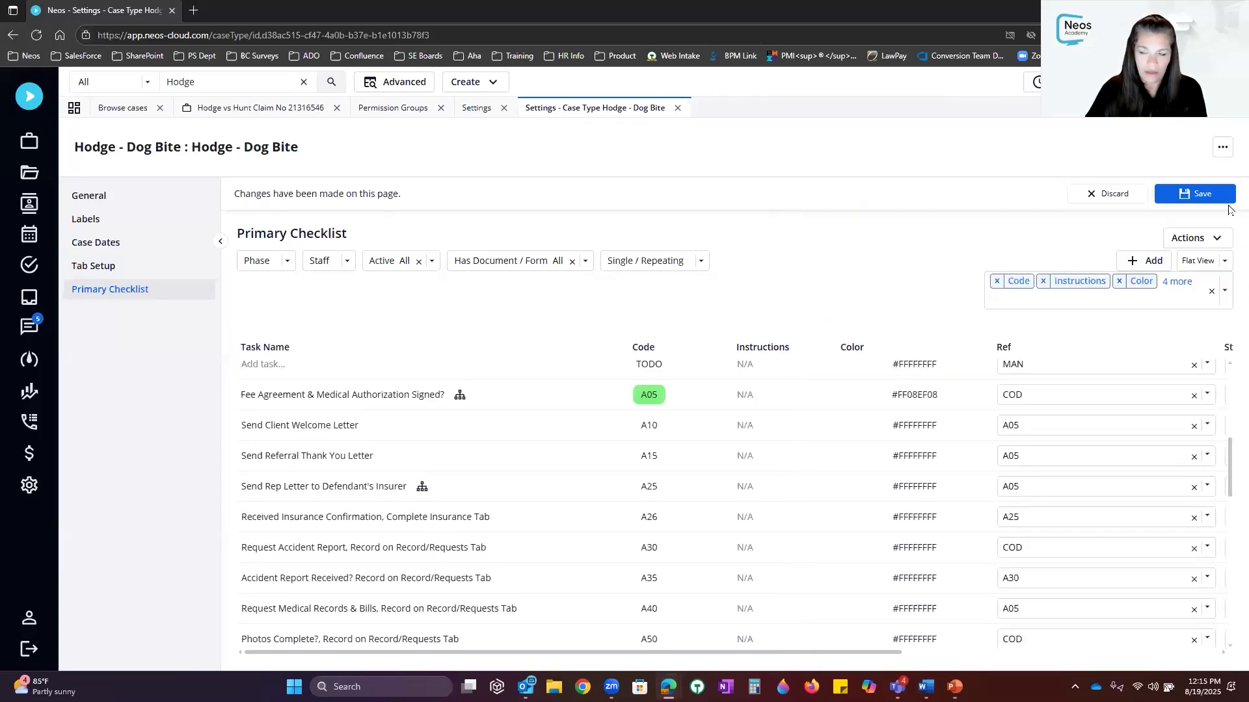
Save the checklist, applying A05 changes to open cases and adding PAM001 to open cases and intakes
left_click(1193, 195)
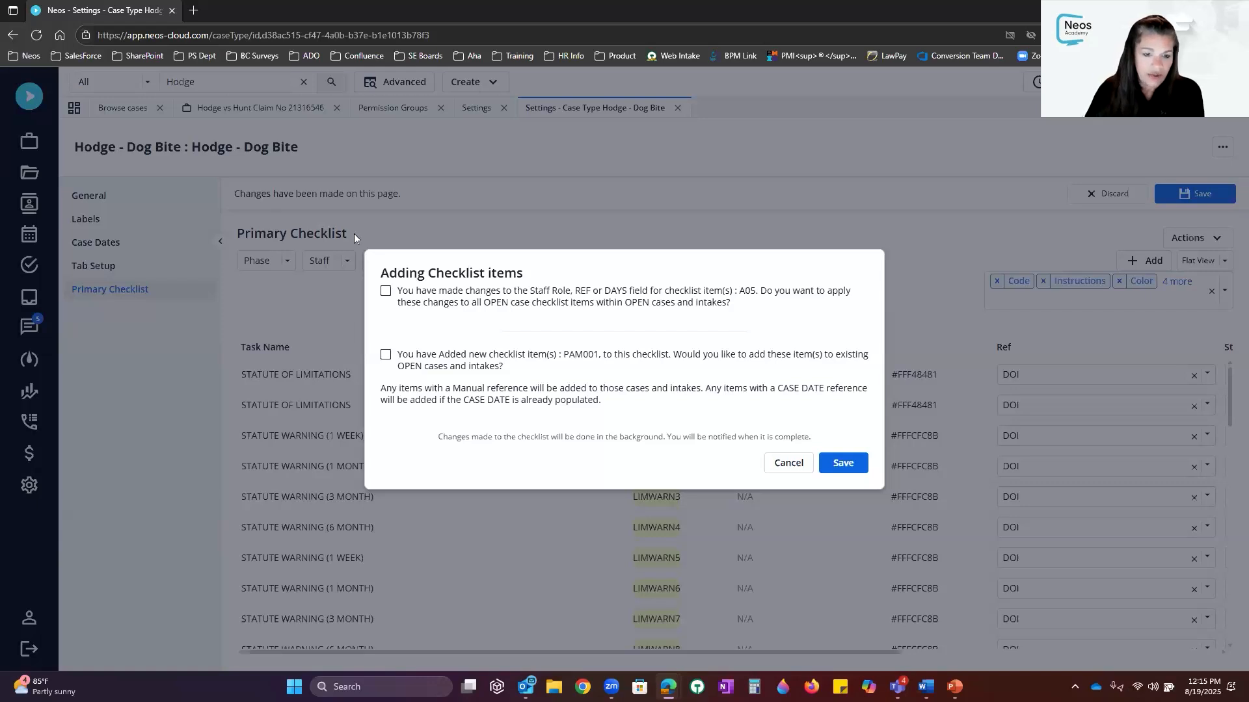
left_click(386, 291)
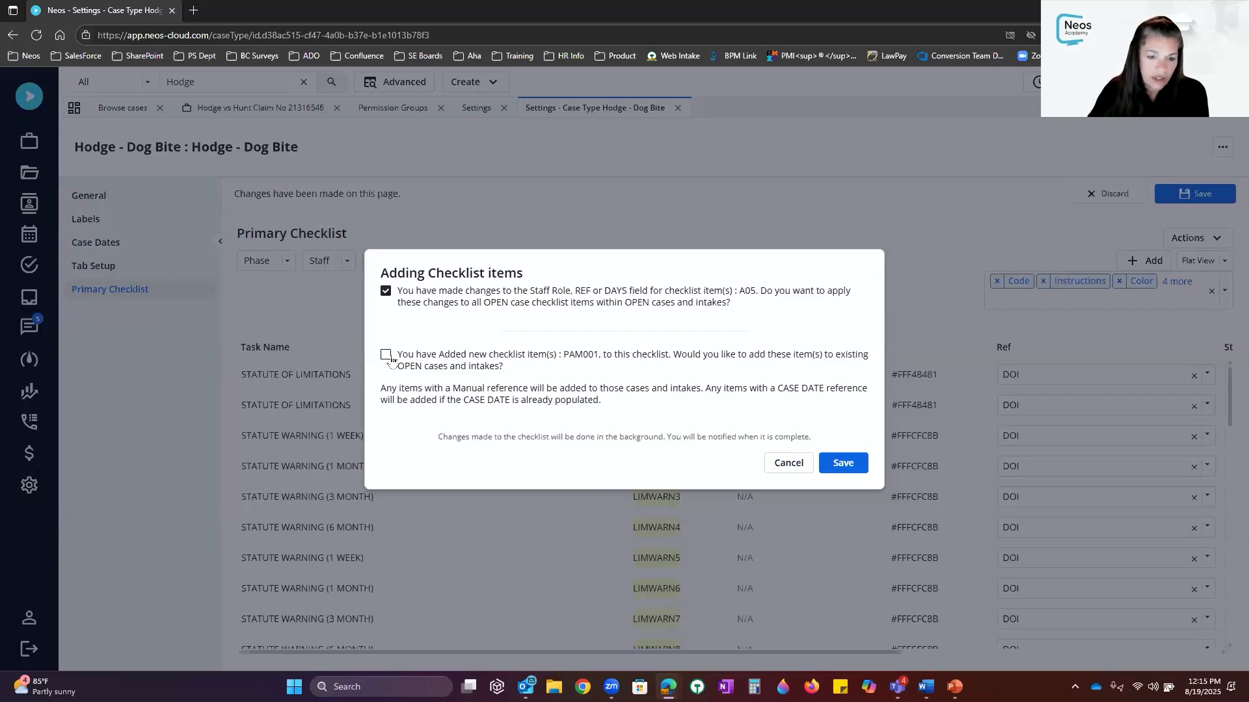
left_click(386, 355)
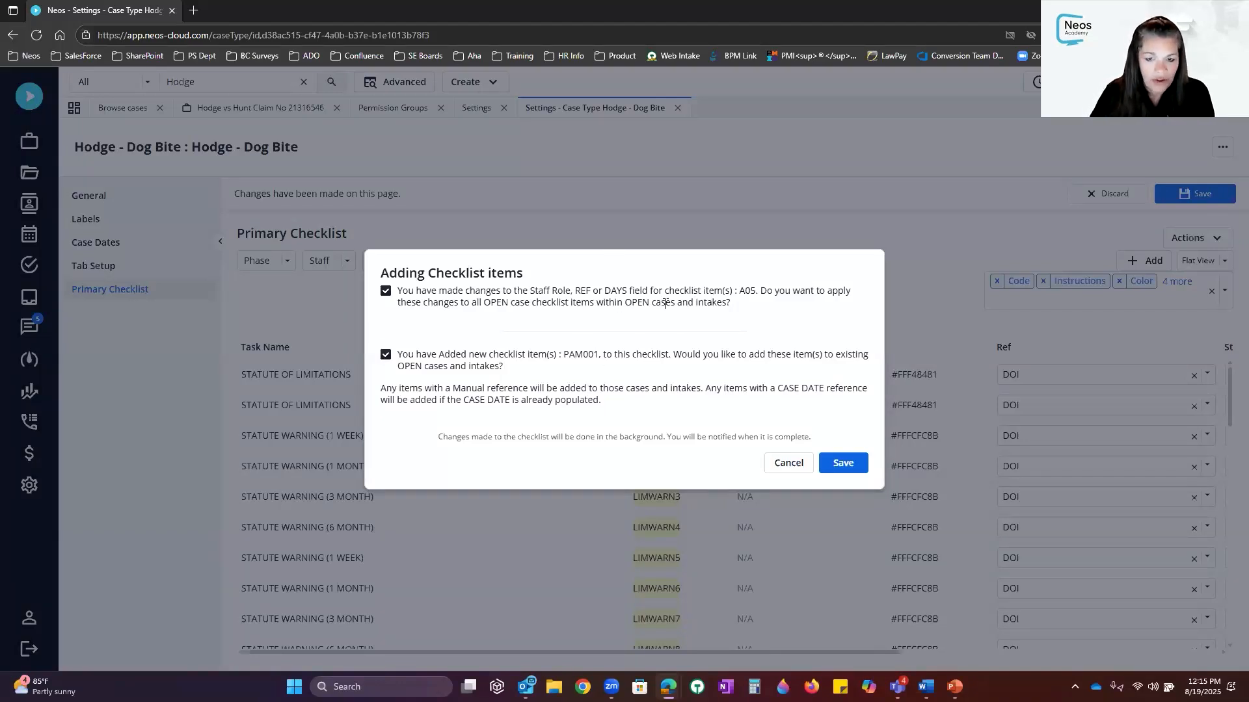
left_click(860, 471)
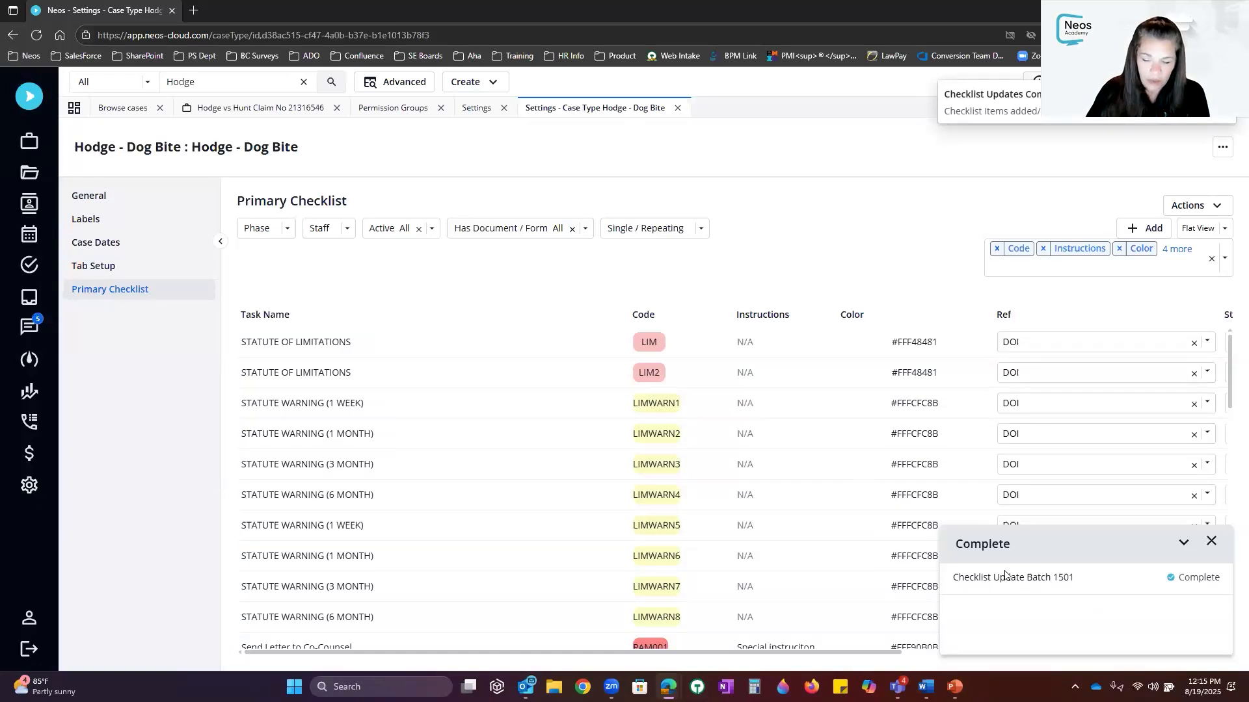
left_click(1212, 543)
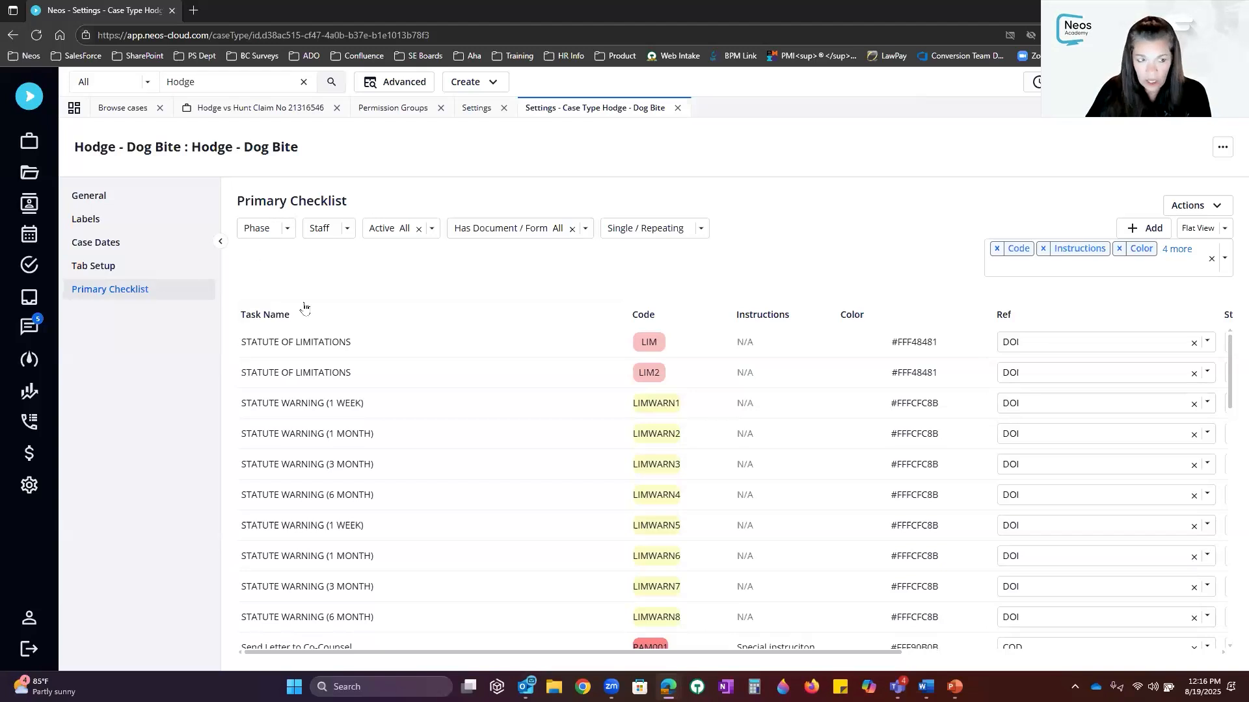
Add a sixth case phase to the Dog Bite case type in Labels
left_click(111, 225)
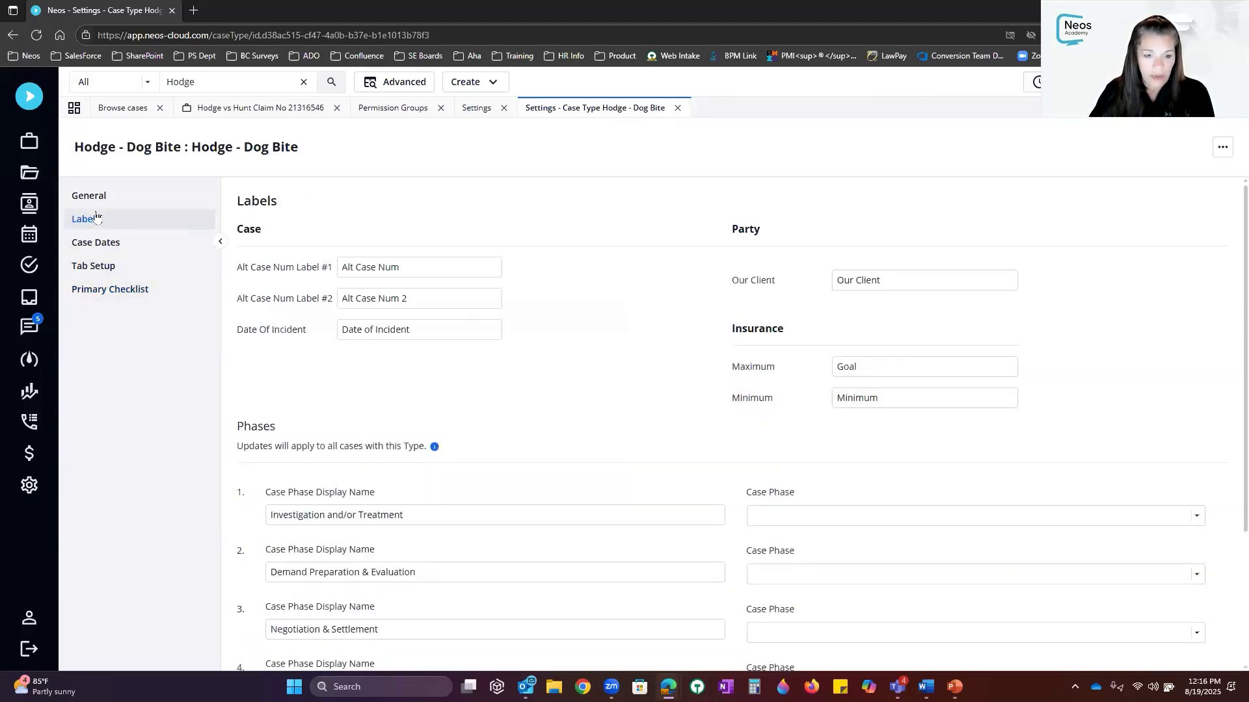
left_click_drag(238, 426, 293, 431)
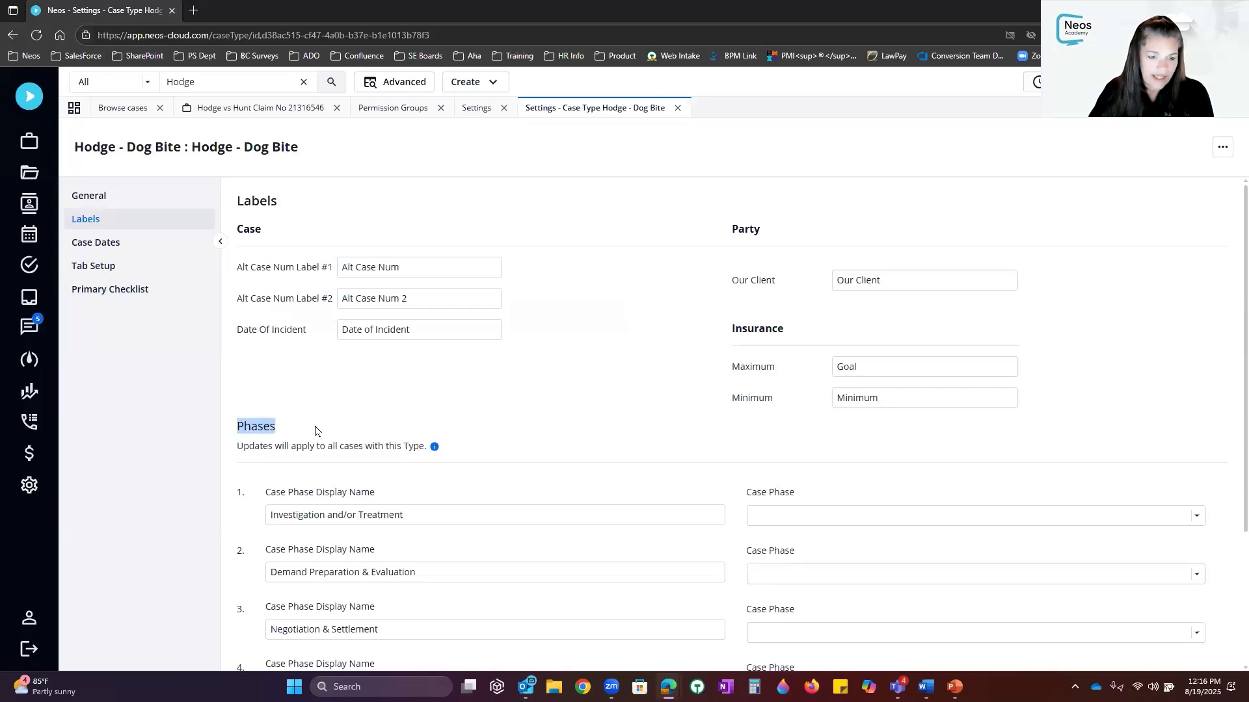
scroll(301, 346, "down", 3)
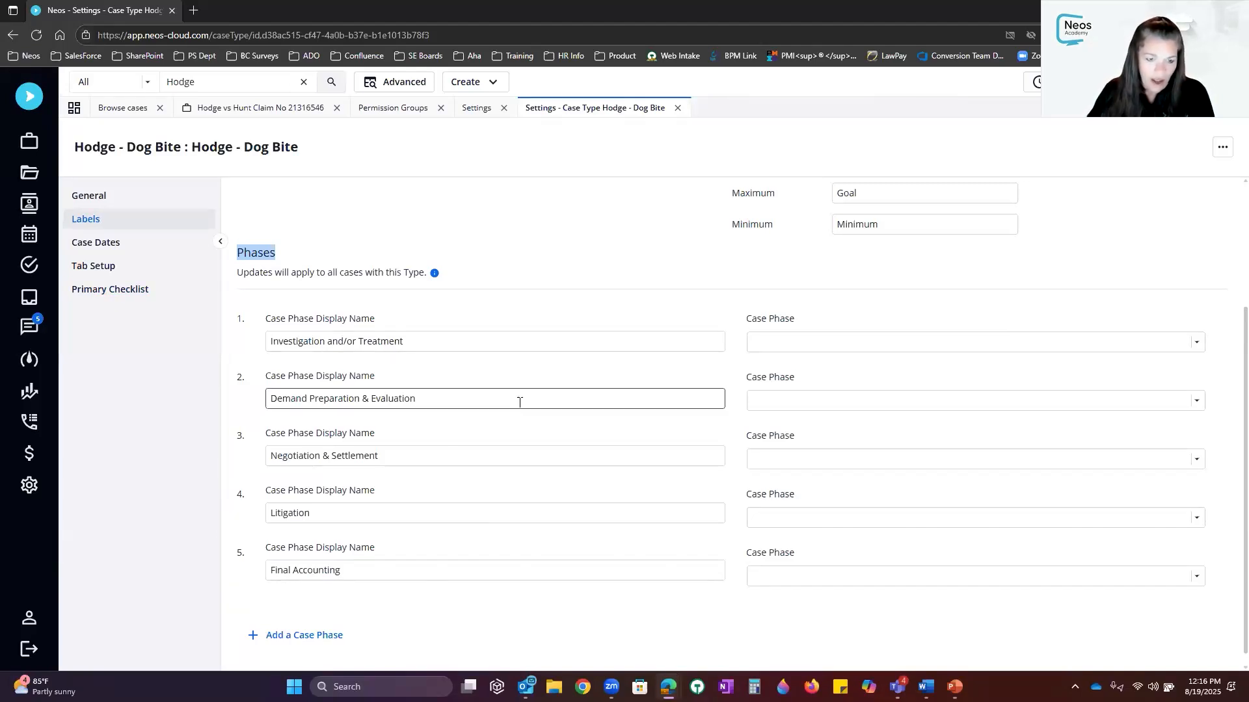
scroll(518, 399, "down", 1)
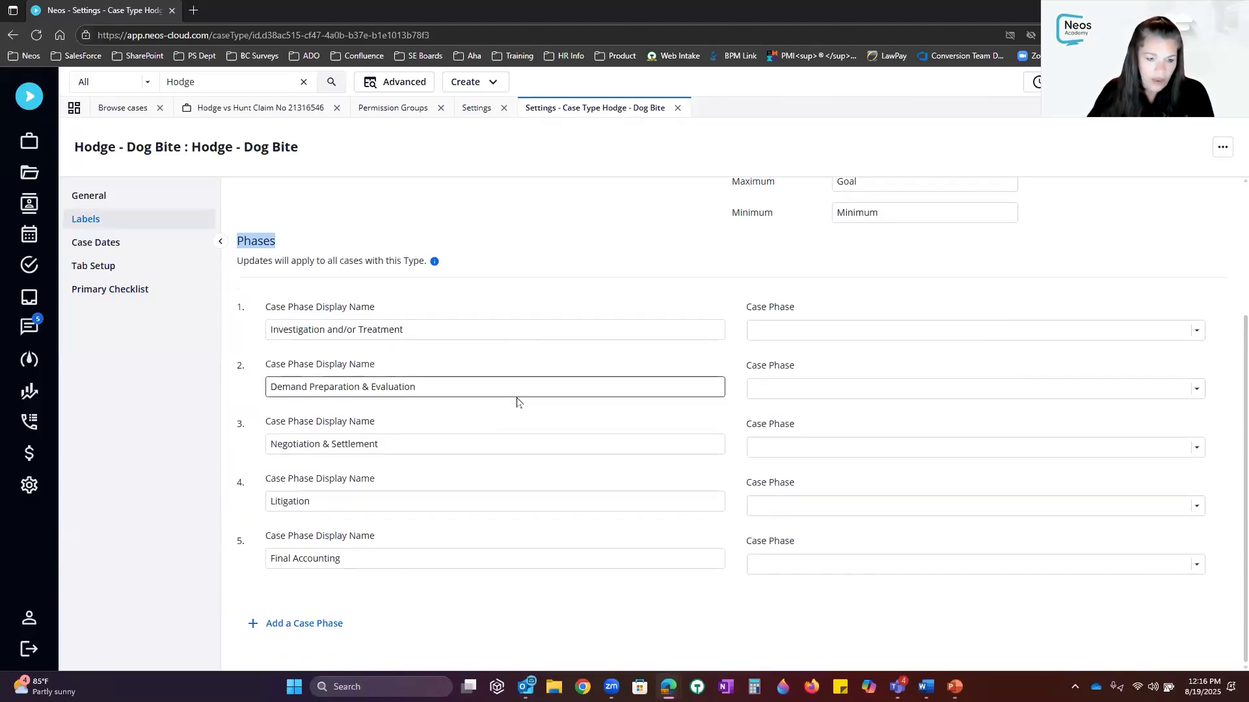
left_click(287, 623)
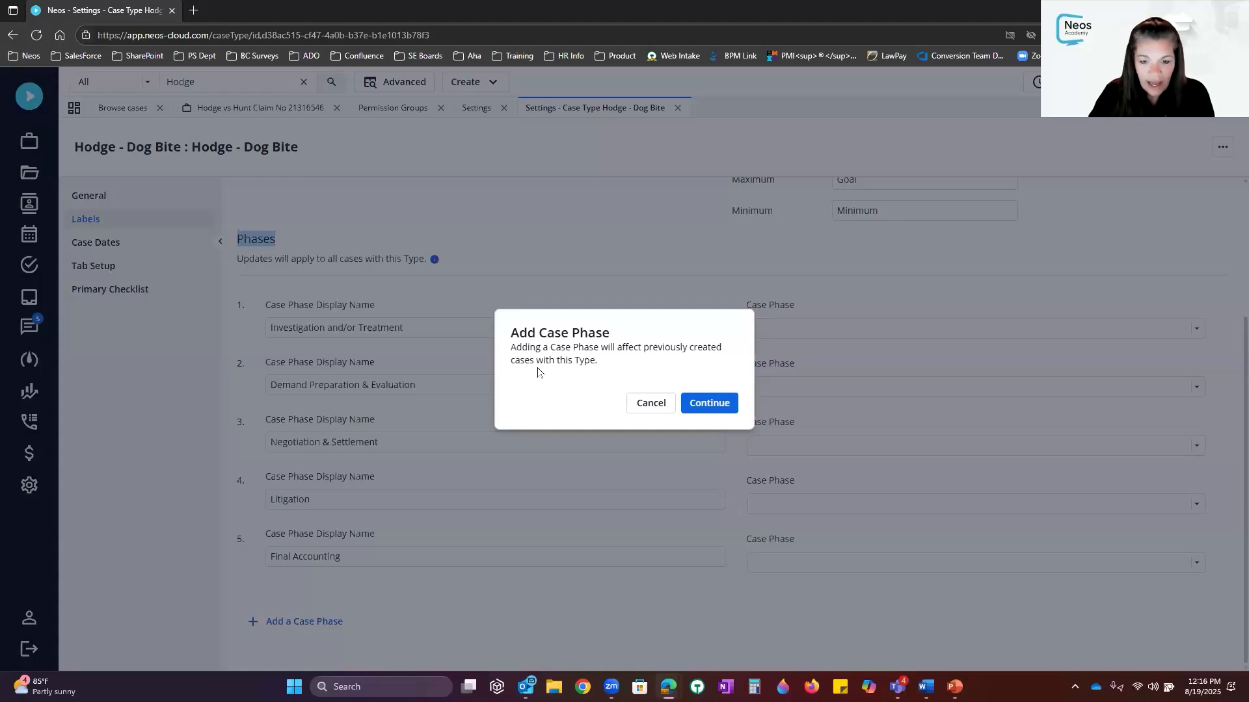
left_click(710, 404)
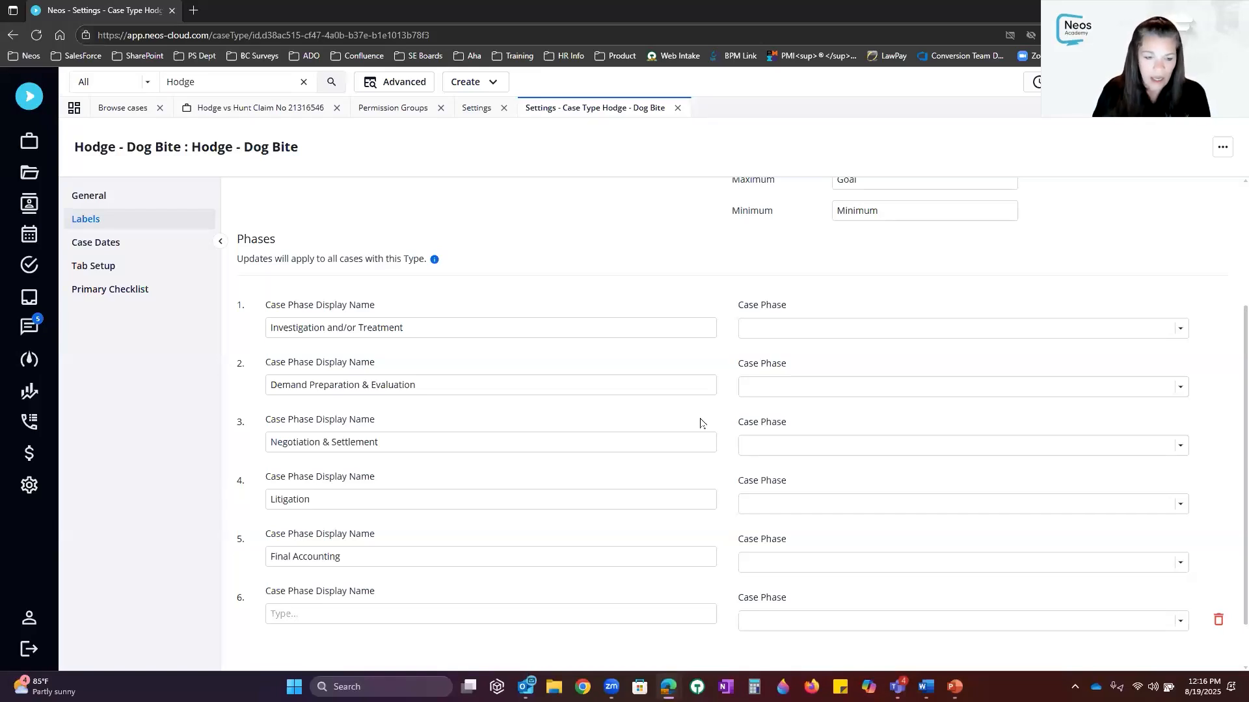
Name the new case phase 'PAM NA' and save it
left_click(378, 612)
type("PAM")
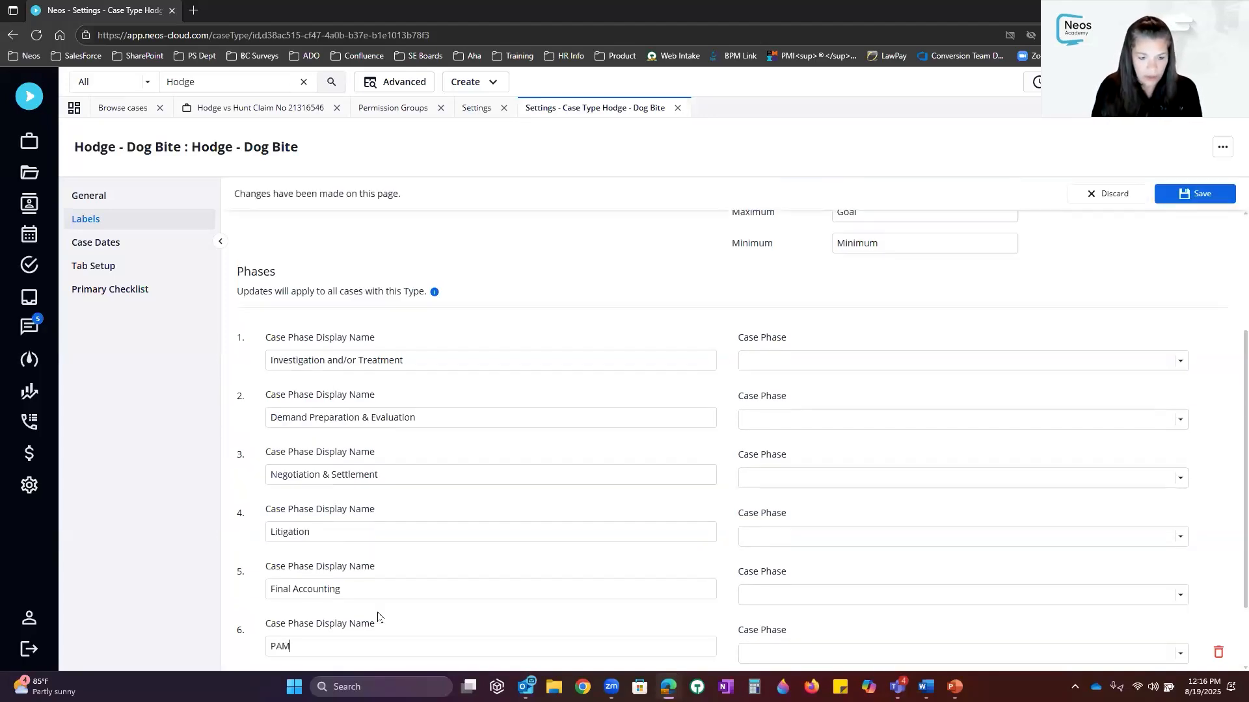
type(" PHASE")
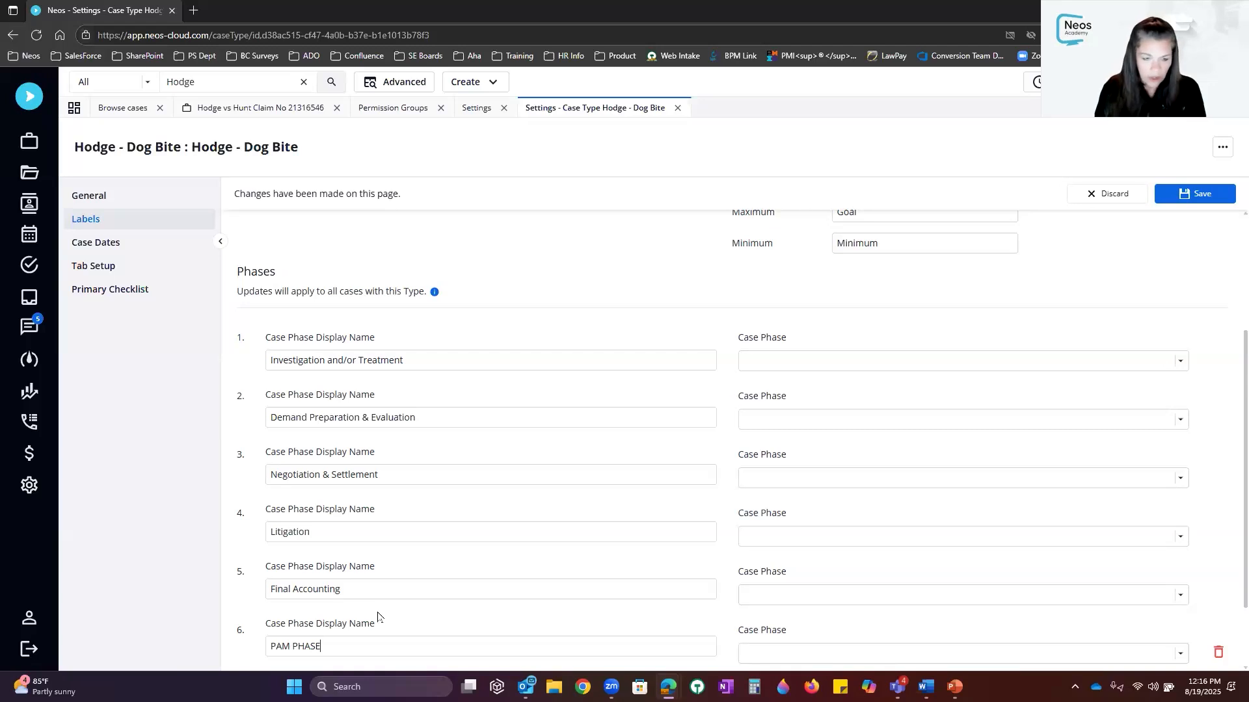
key("BackSpace")
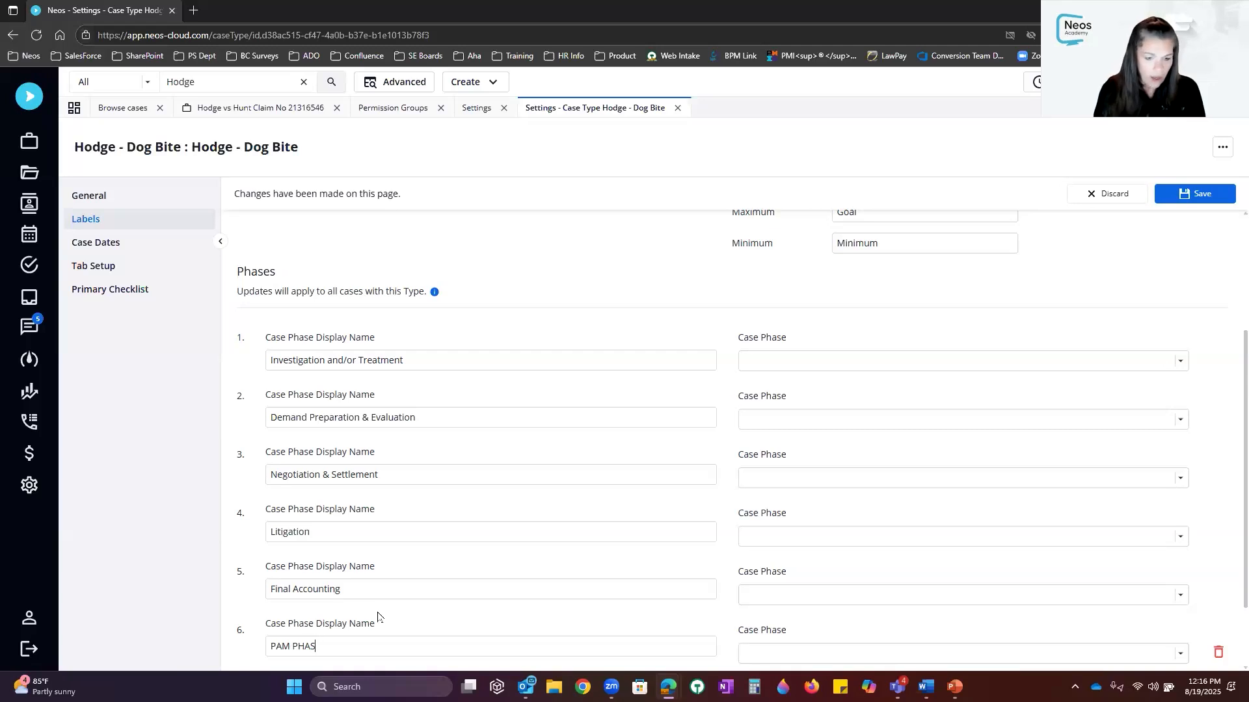
key("BackSpace")
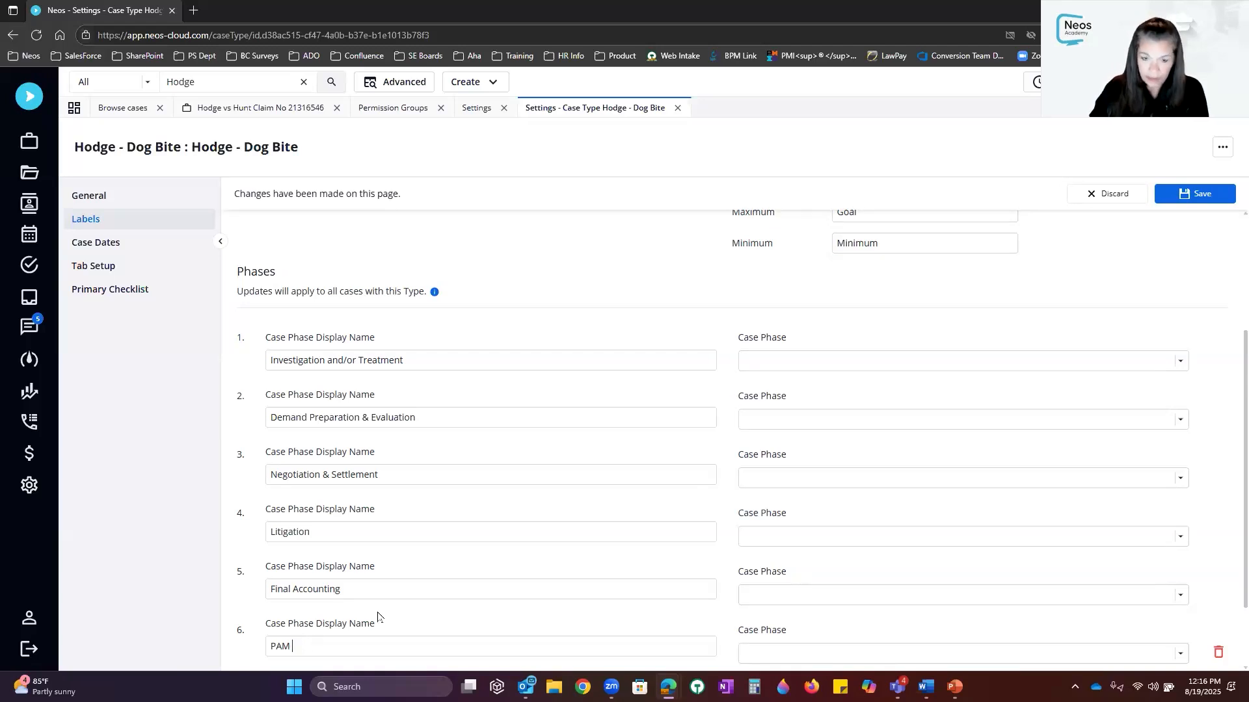
type("NA")
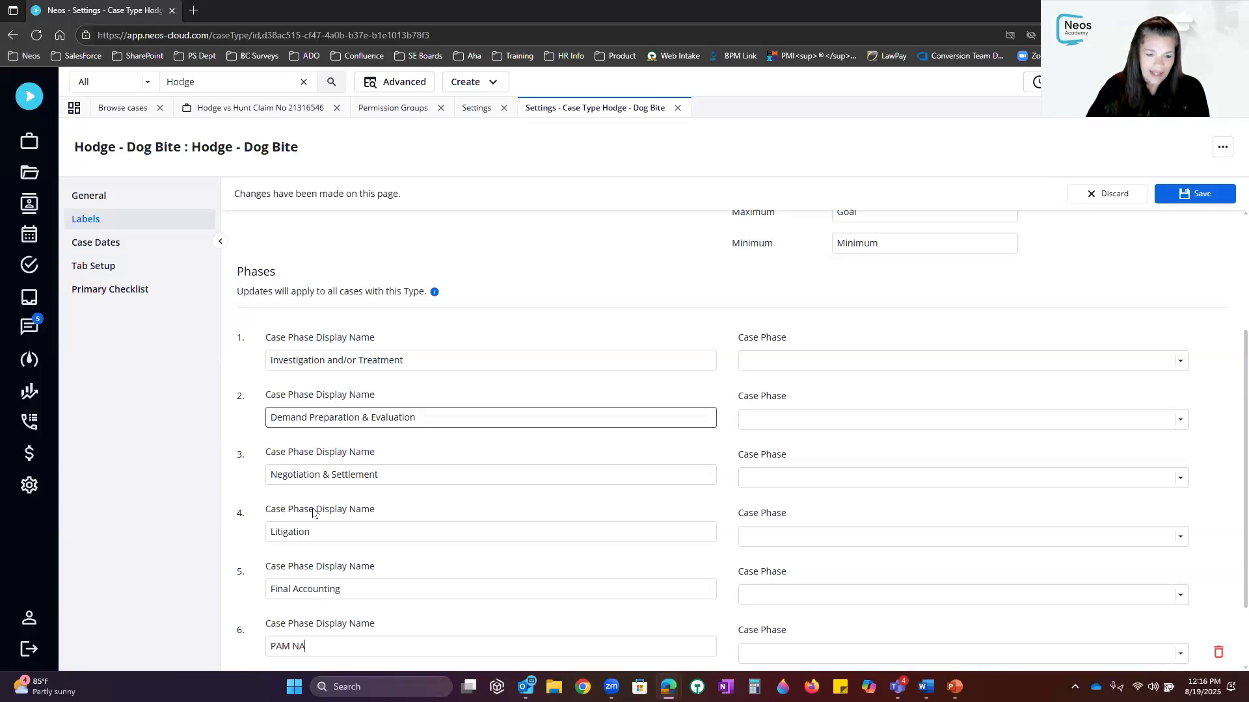
left_click(1145, 370)
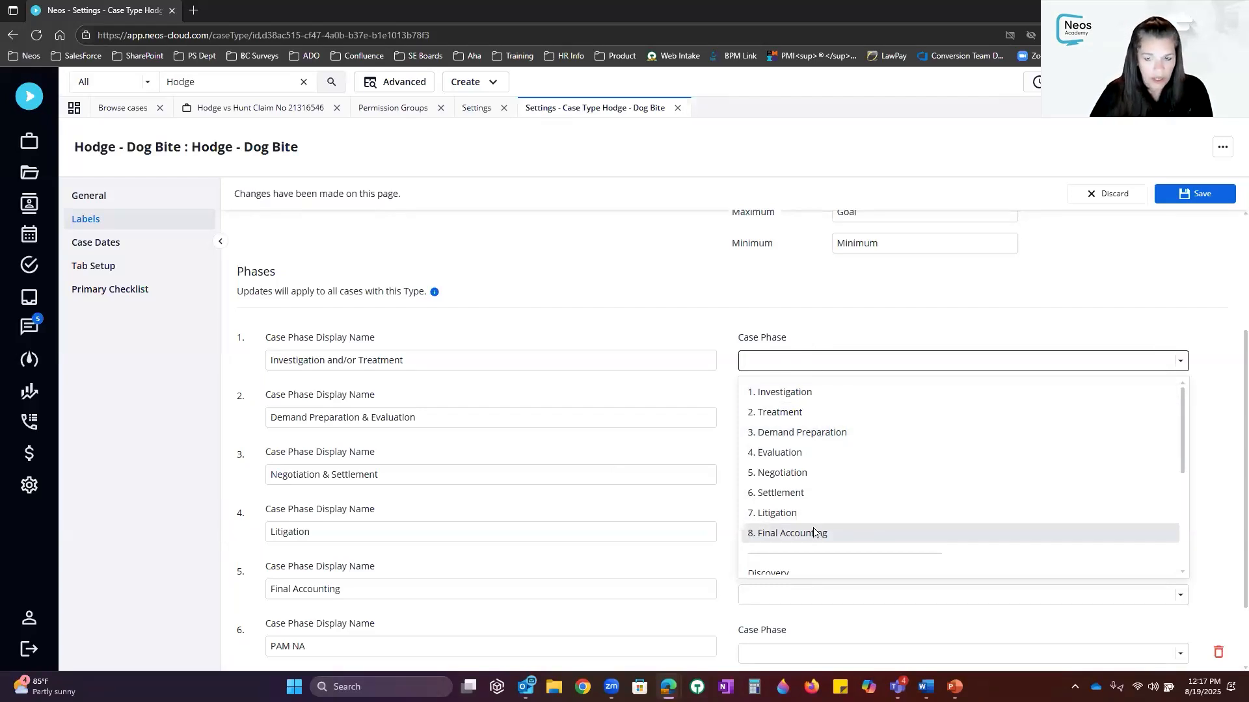
left_click(1194, 193)
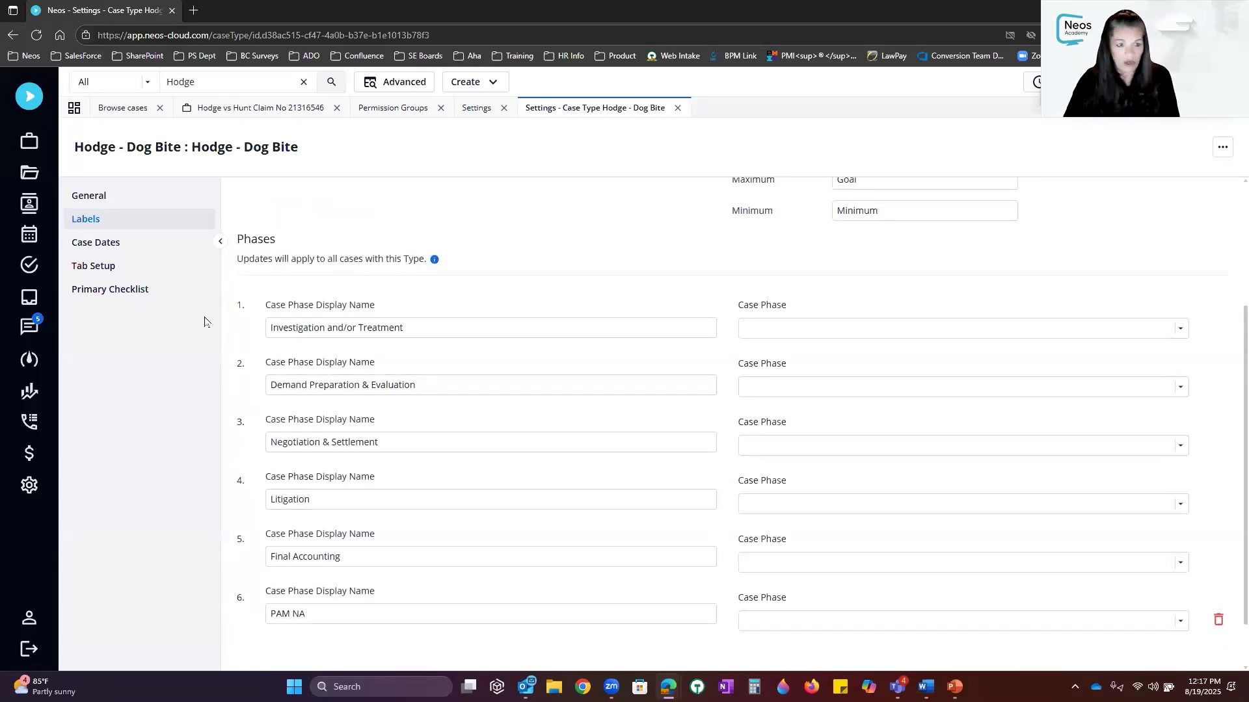
left_click(150, 293)
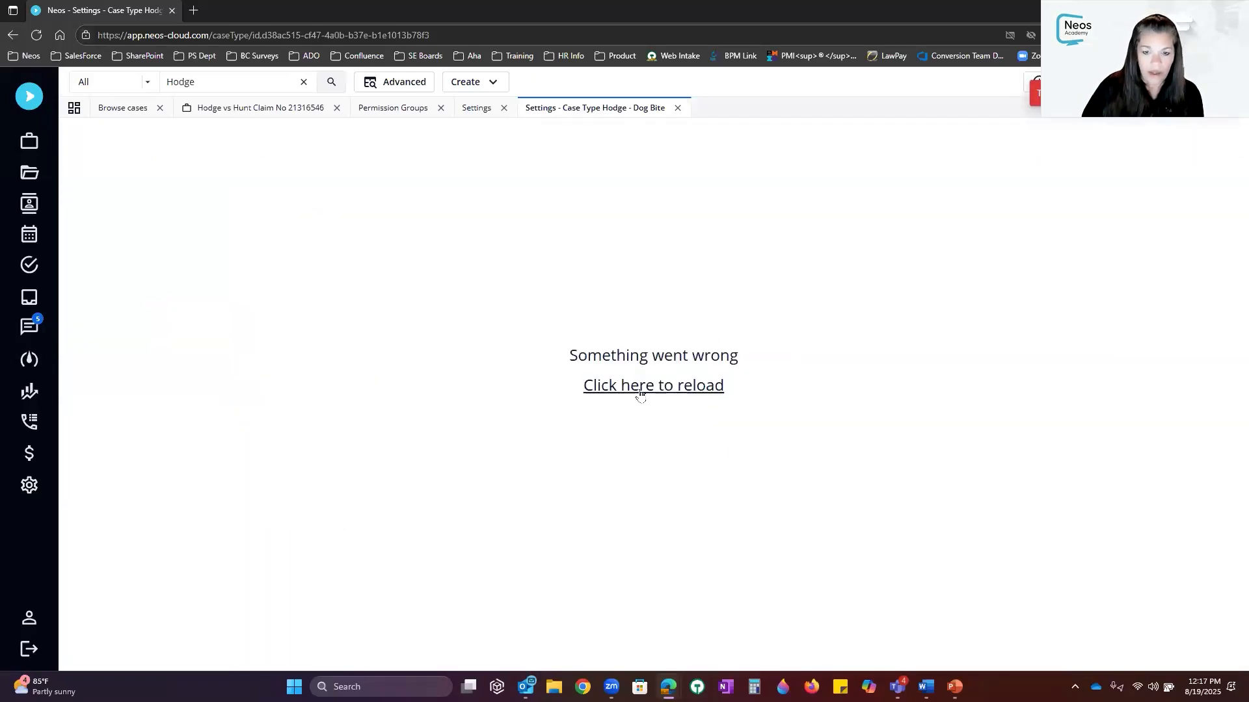
Reload after the error, keep Send Letter to Co-Counsel Unphased, and save the checklist
left_click(641, 389)
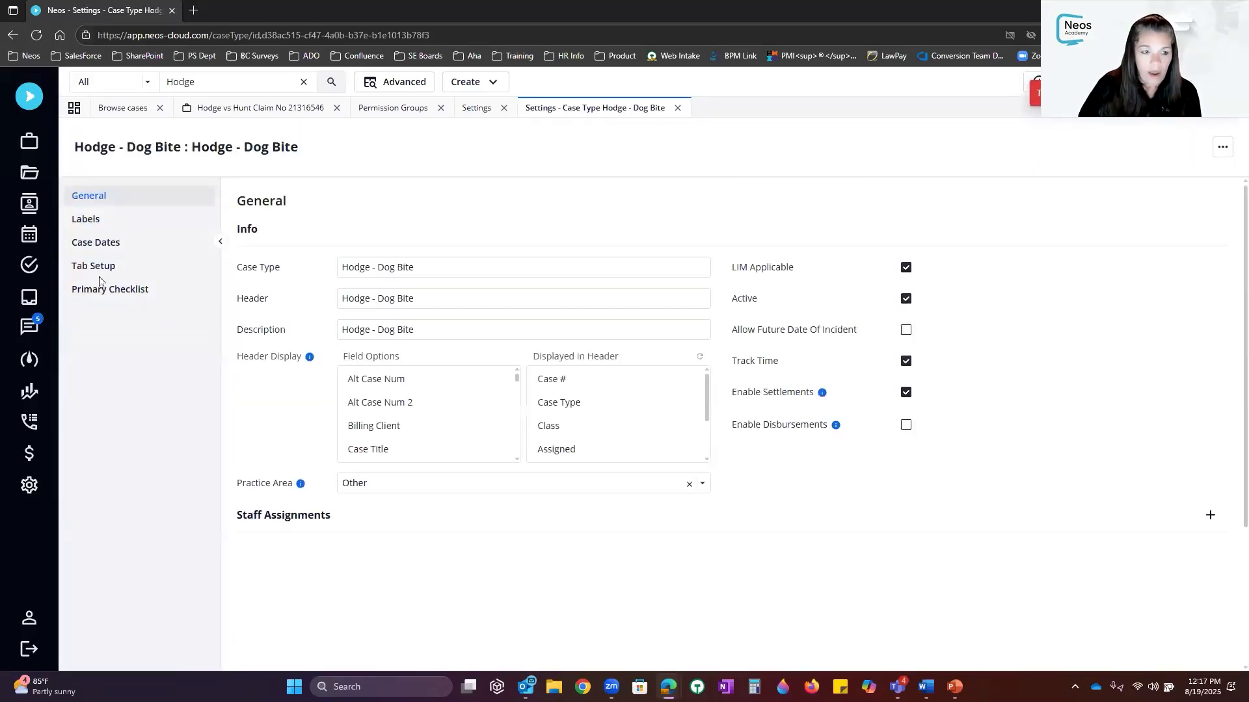
left_click(124, 291)
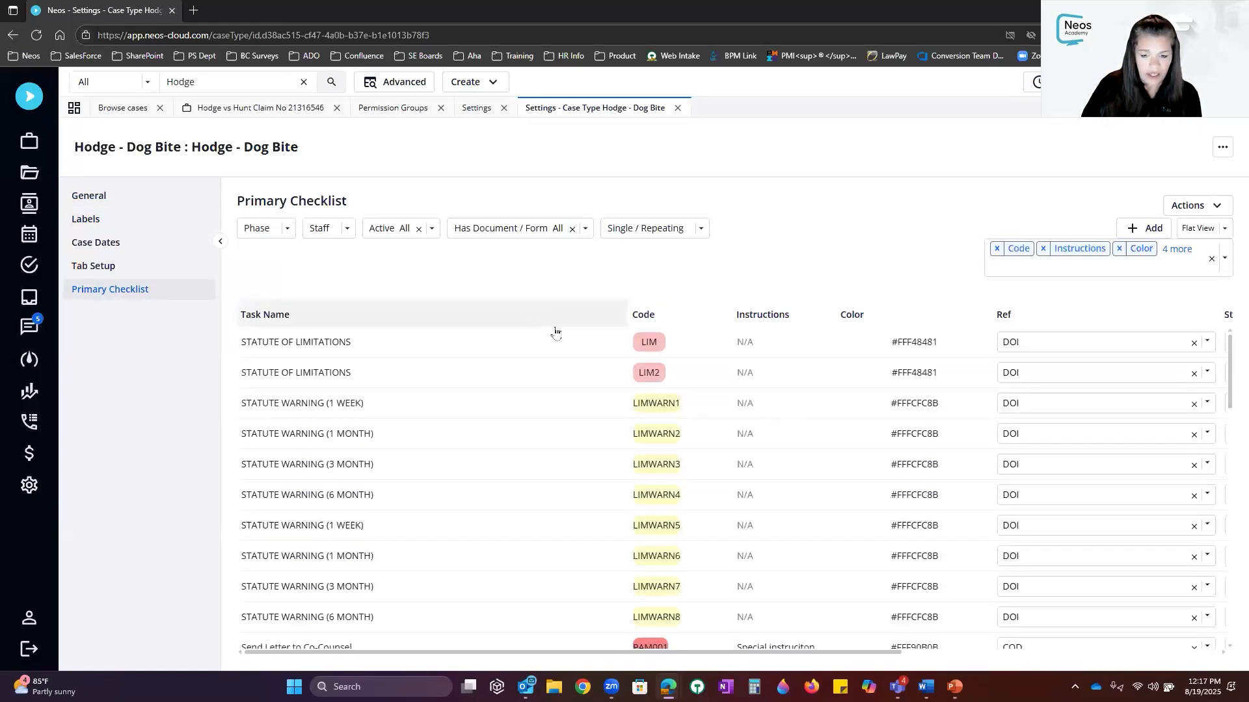
scroll(690, 634, "down", 3)
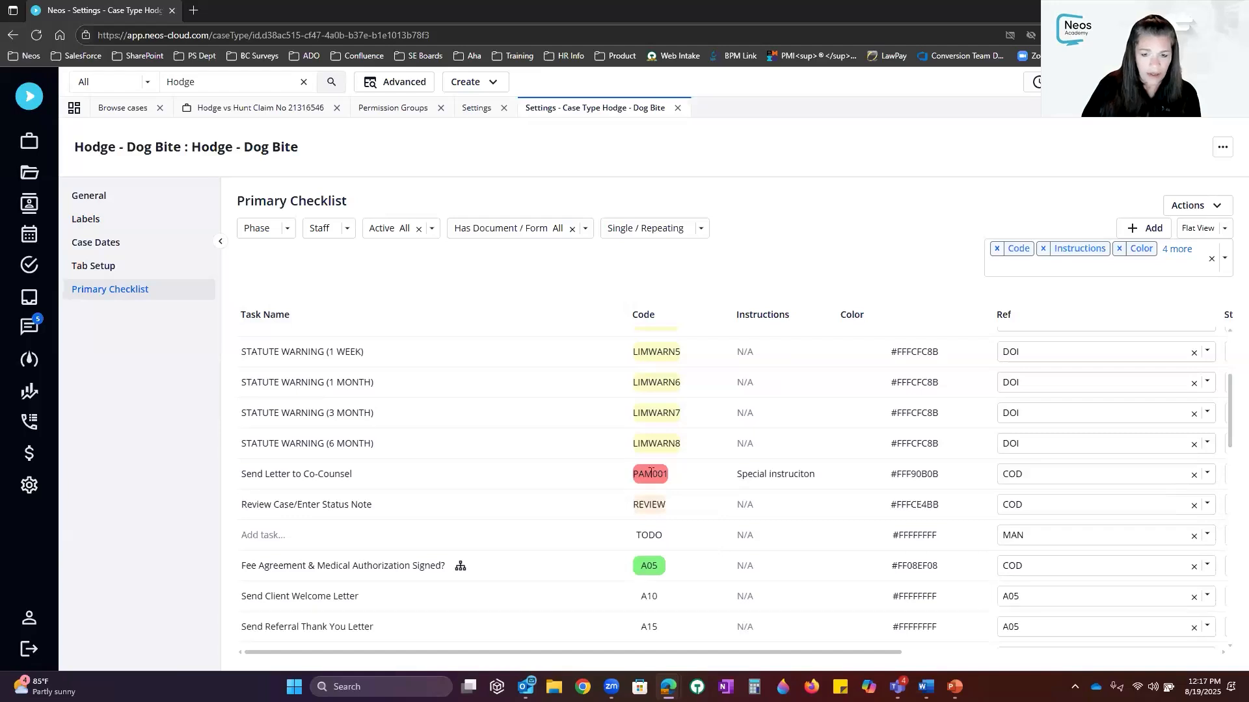
left_click(610, 476)
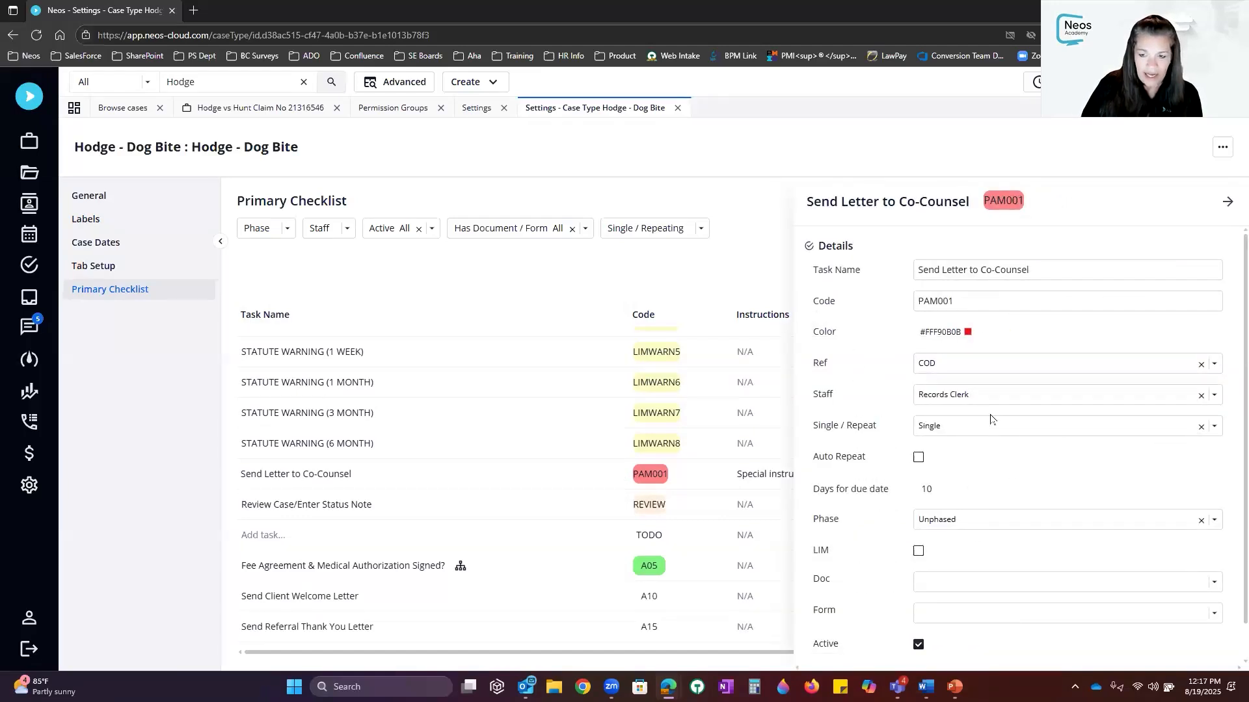
left_click(1009, 530)
scroll(1013, 605, "down", 1)
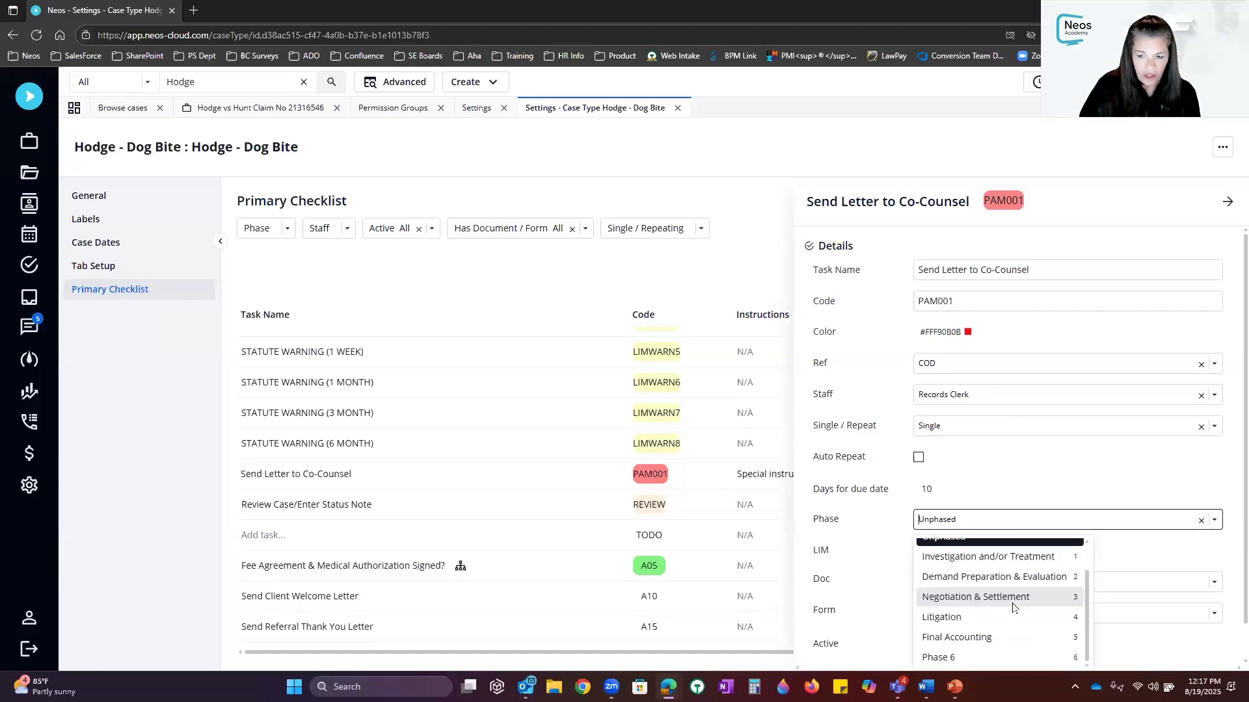
scroll(1013, 607, "up", 1)
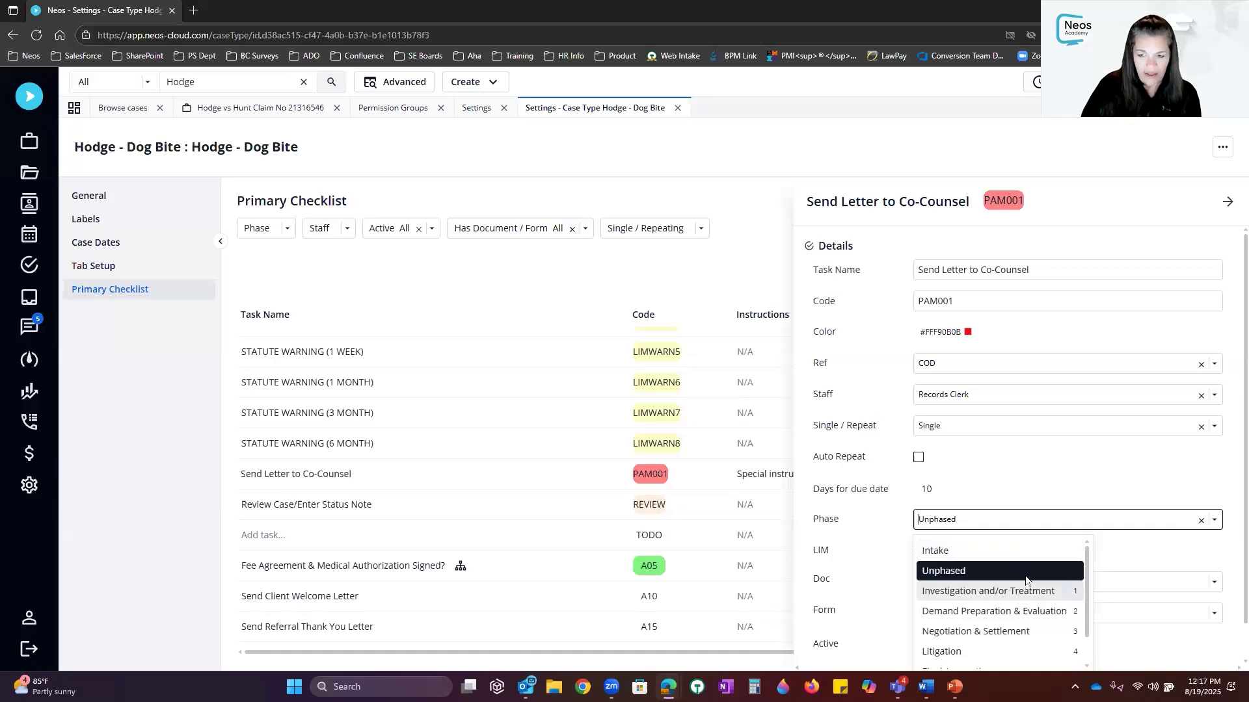
left_click(1014, 571)
left_click(1228, 206)
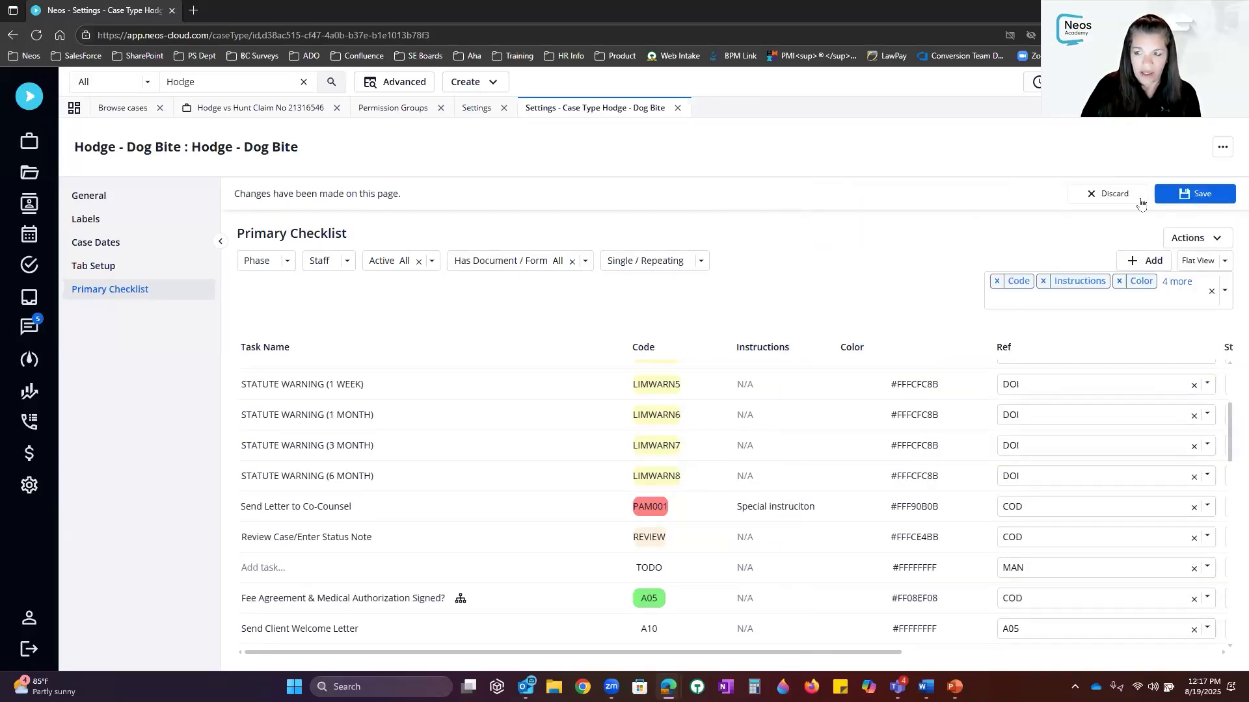
left_click(1199, 194)
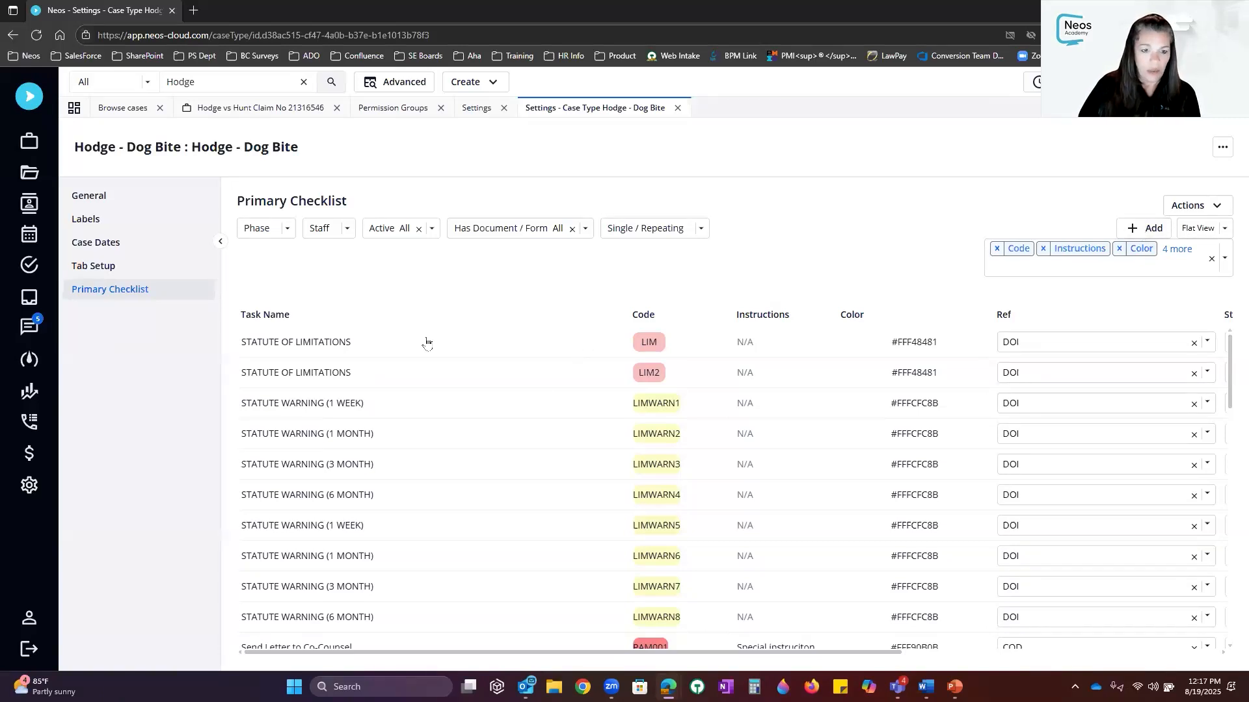
Change the LIM task's due-date days to 1030, save, and apply it to all open cases
left_click(581, 348)
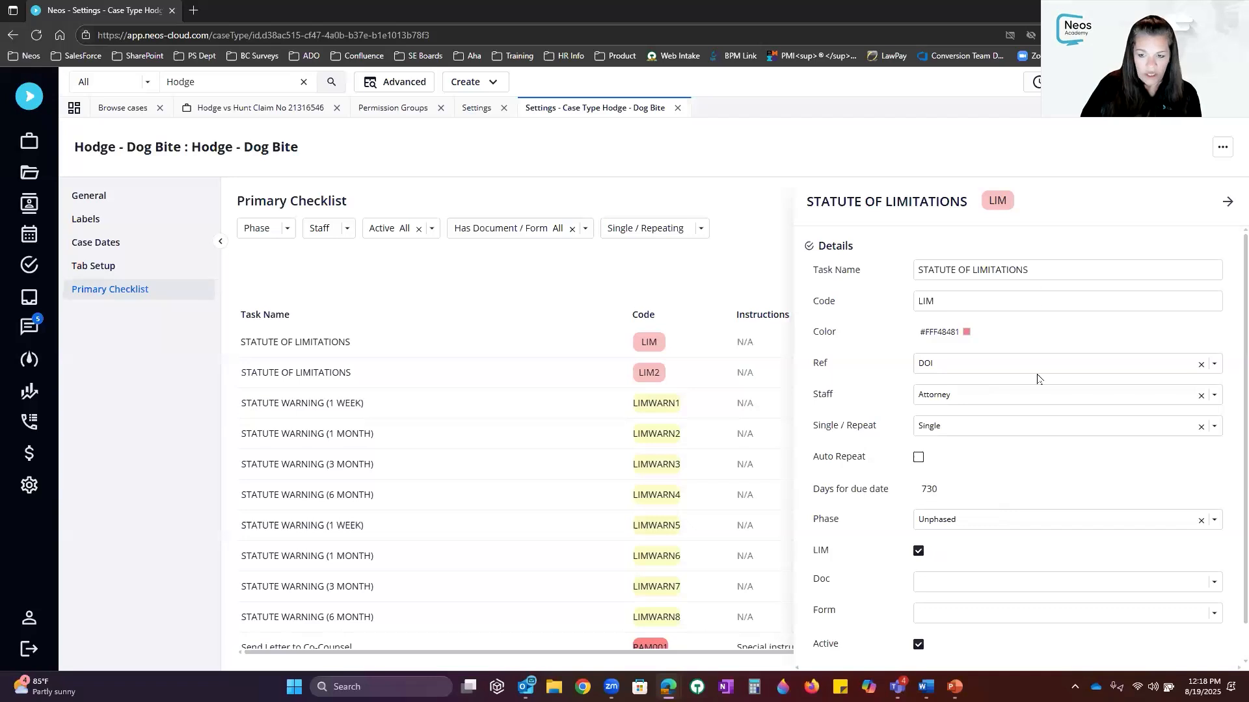
double_click(977, 486)
type("1030")
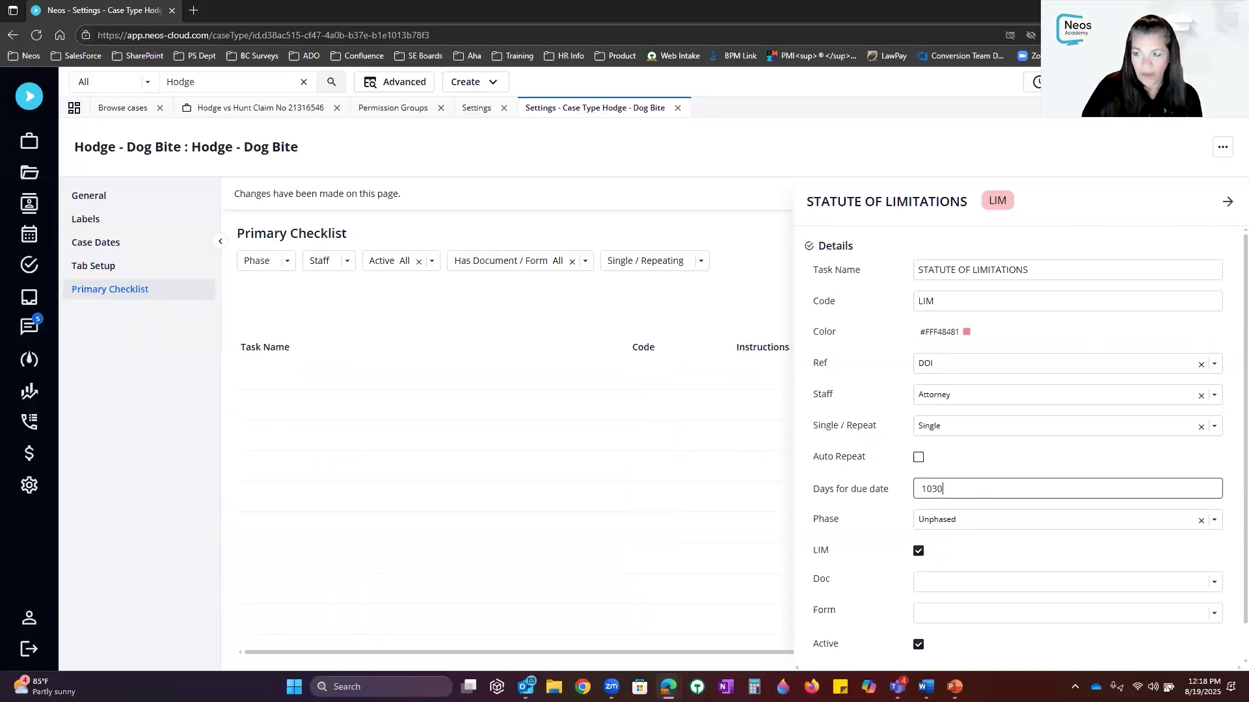
left_click(1227, 203)
left_click(1195, 193)
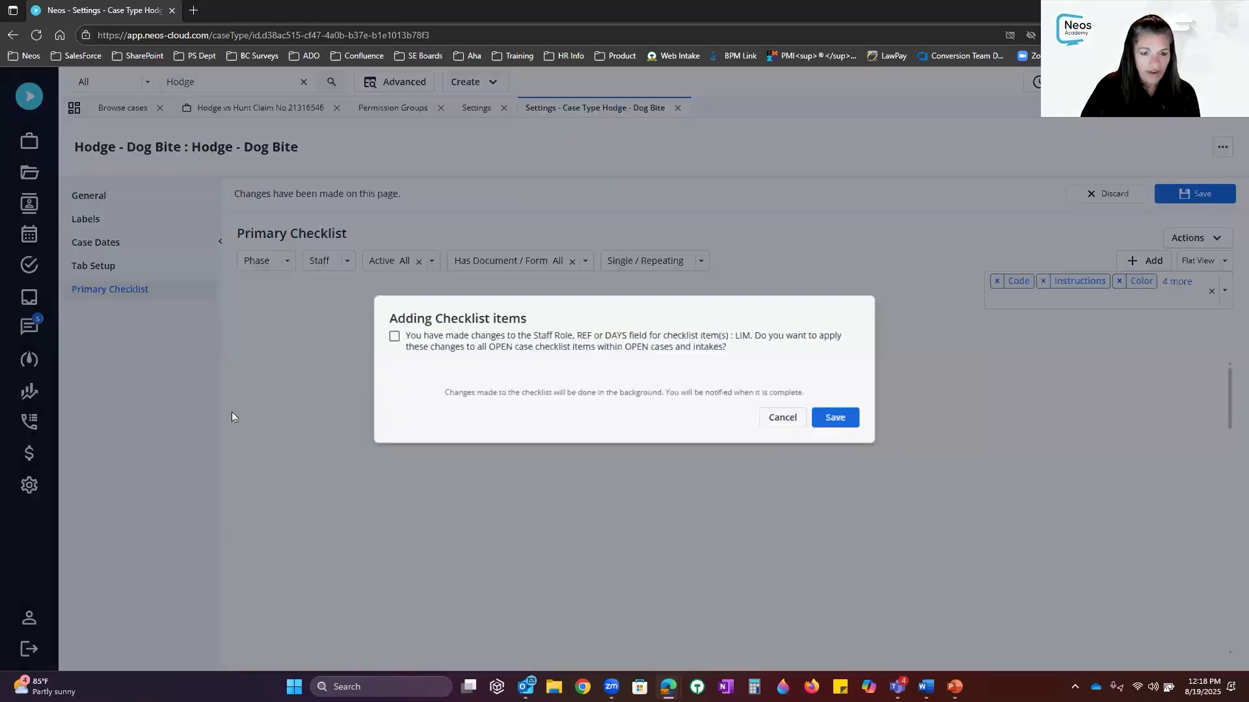
left_click(387, 337)
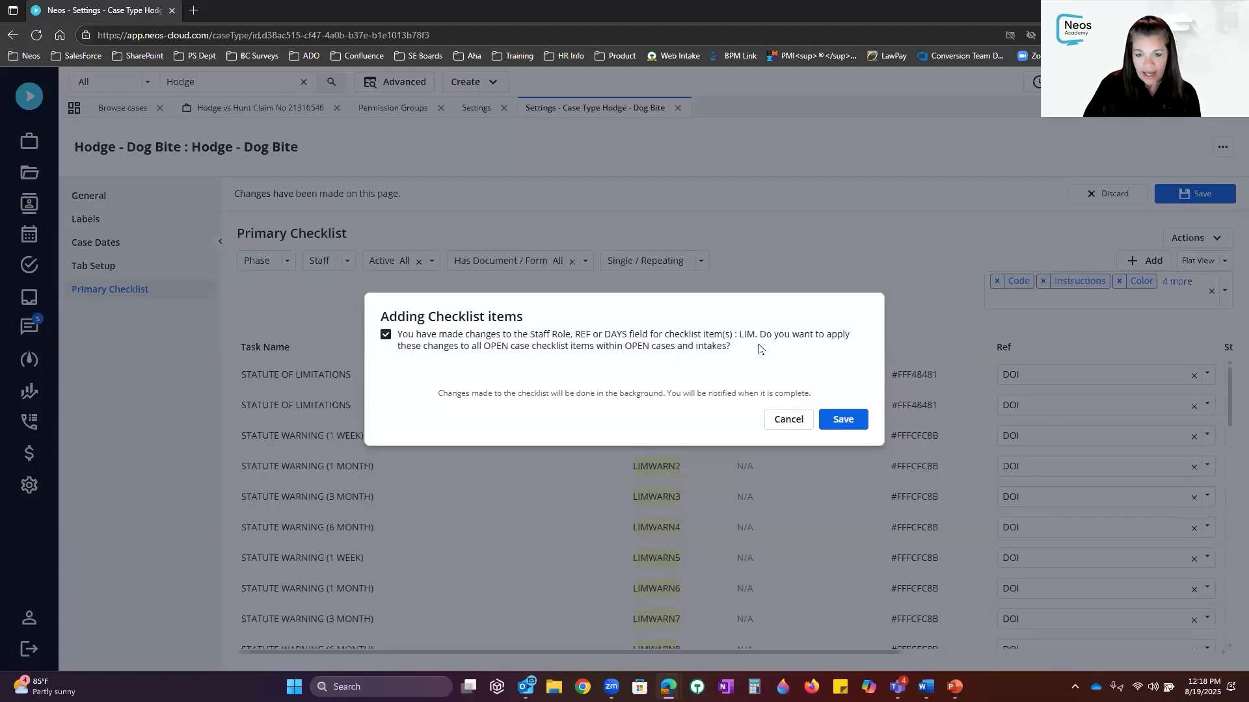
left_click(857, 421)
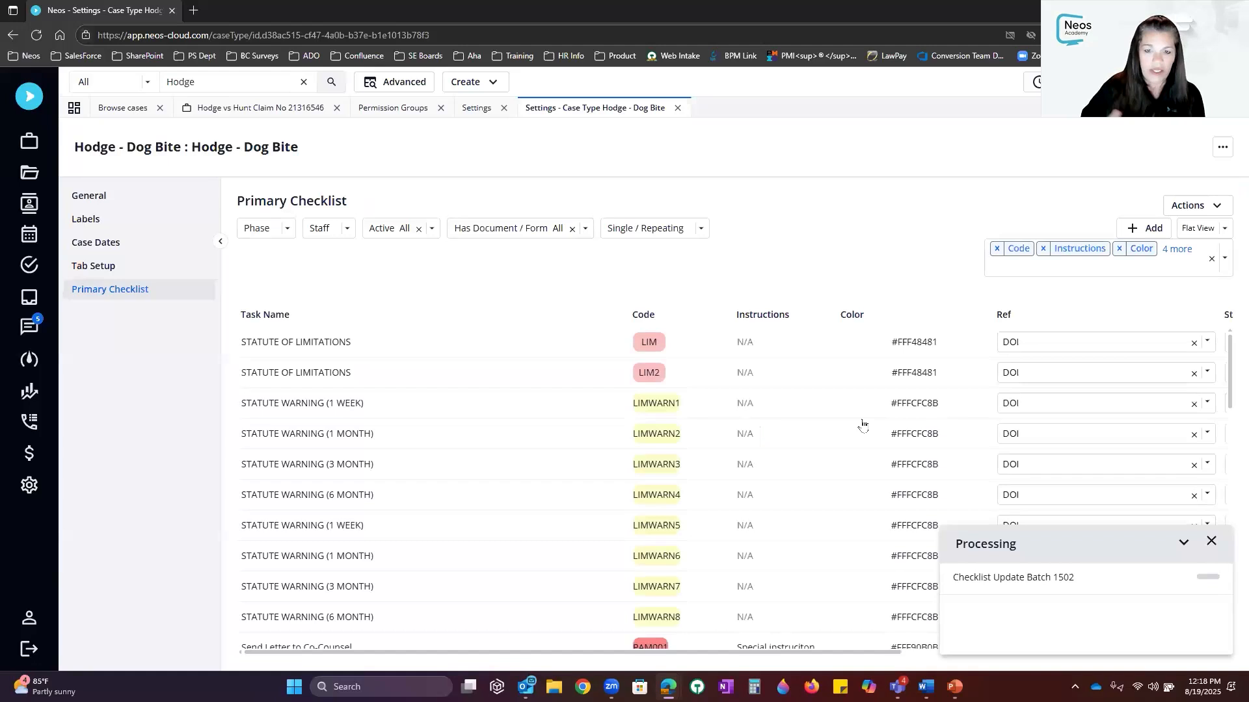
left_click(1212, 543)
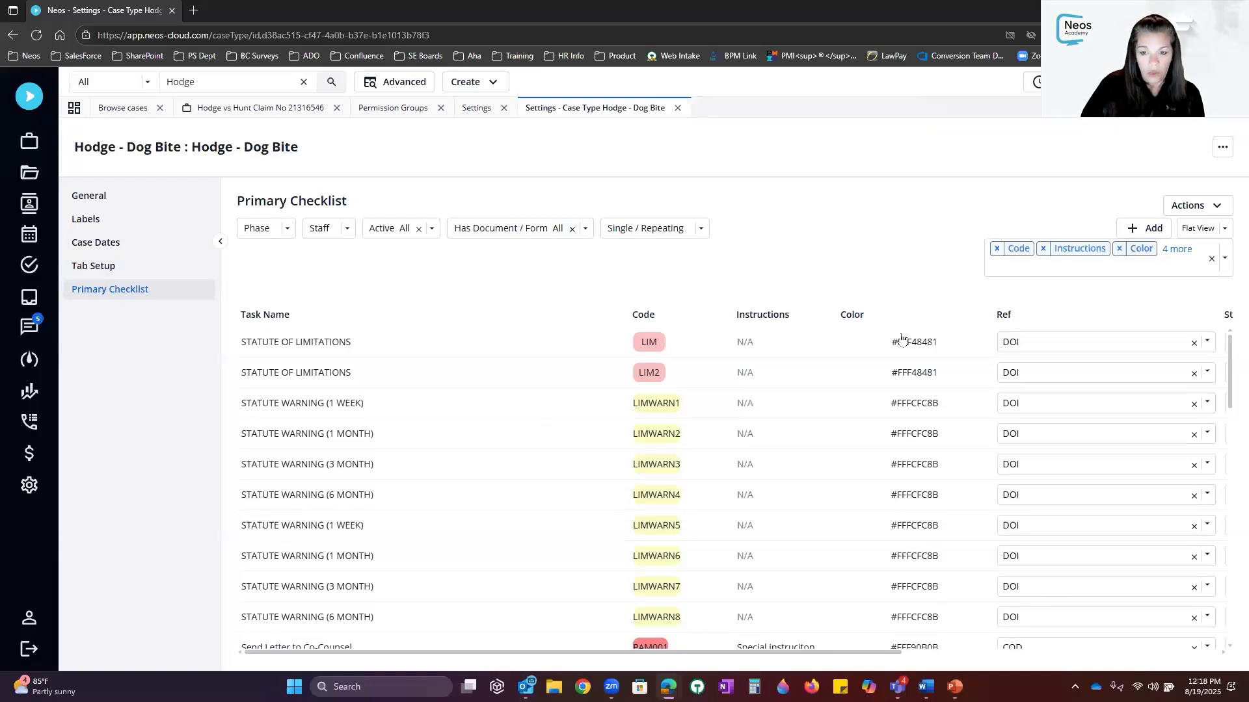
Compare the case type's Case Dates settings with the Hodge vs Hunt Claim case's Case Dates section
left_click(131, 252)
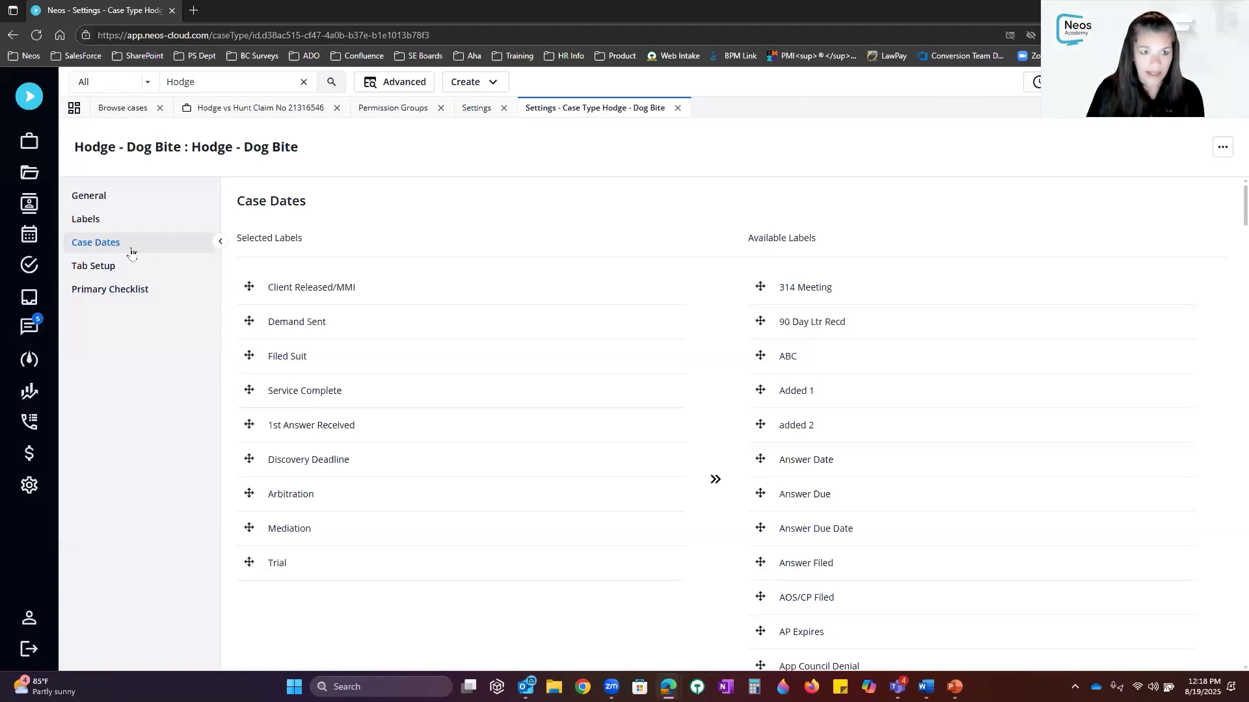
left_click(246, 111)
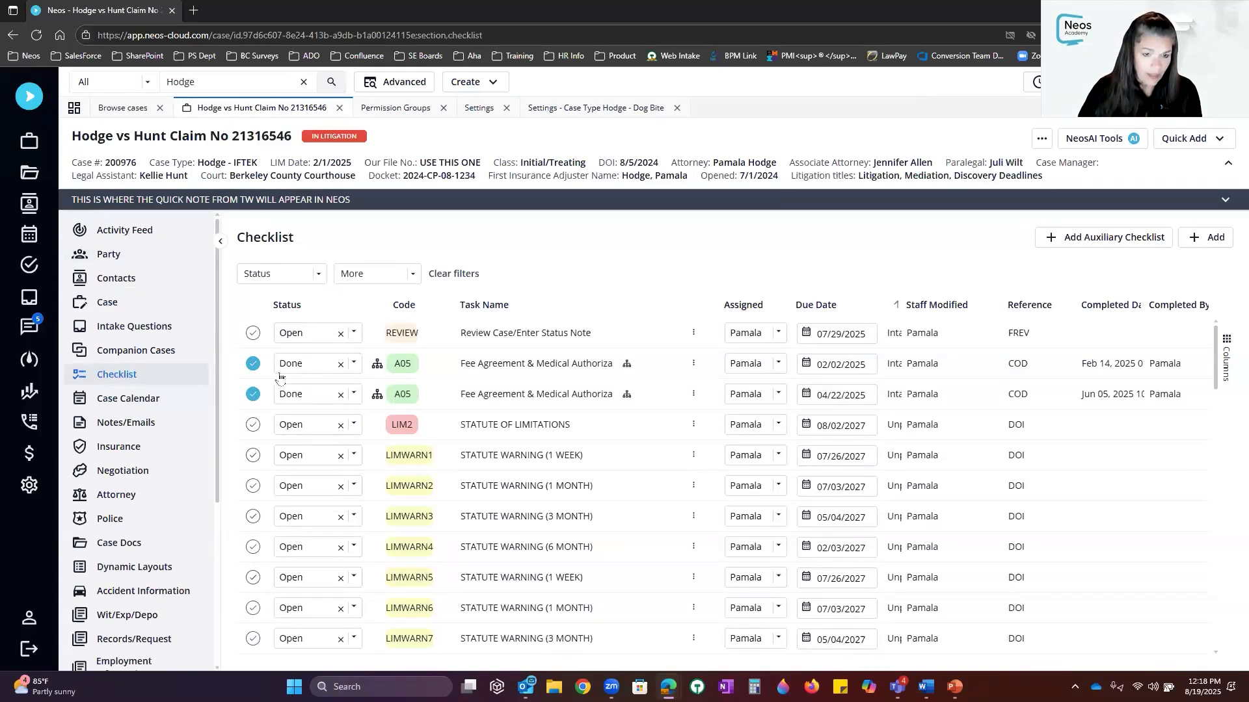
left_click(119, 307)
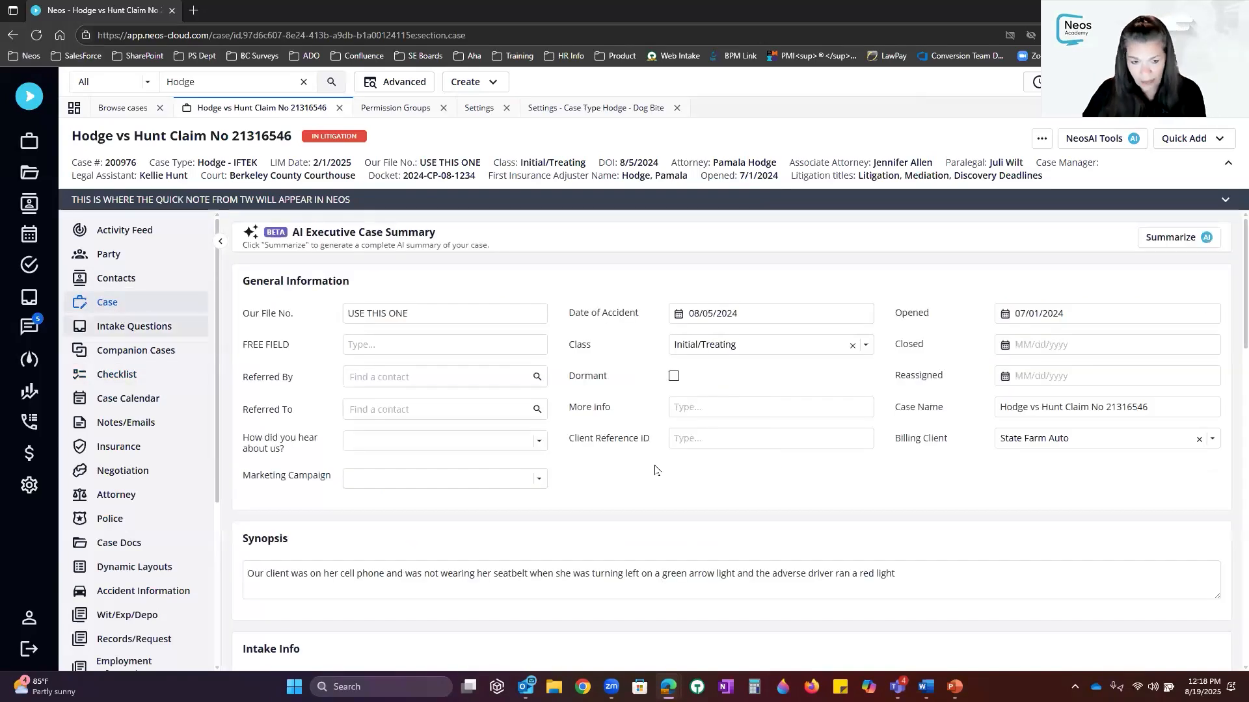
scroll(659, 467, "down", 2)
scroll(657, 467, "down", 5)
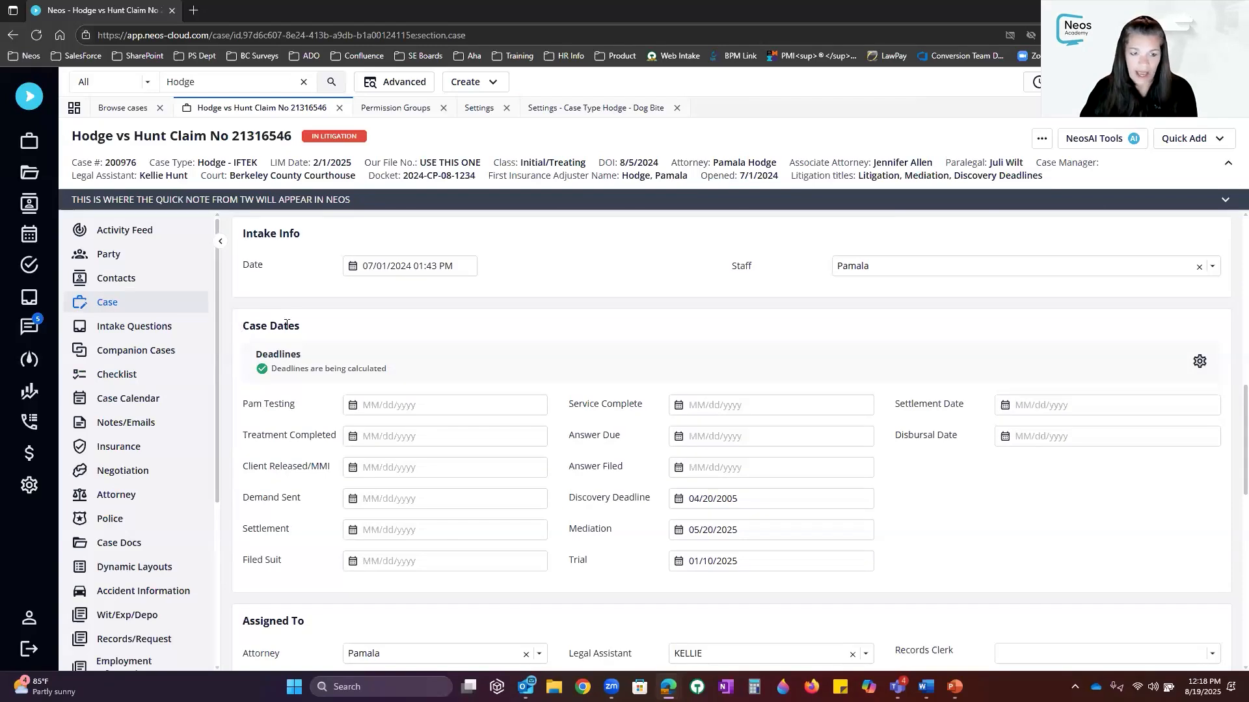
left_click_drag(239, 327, 301, 331)
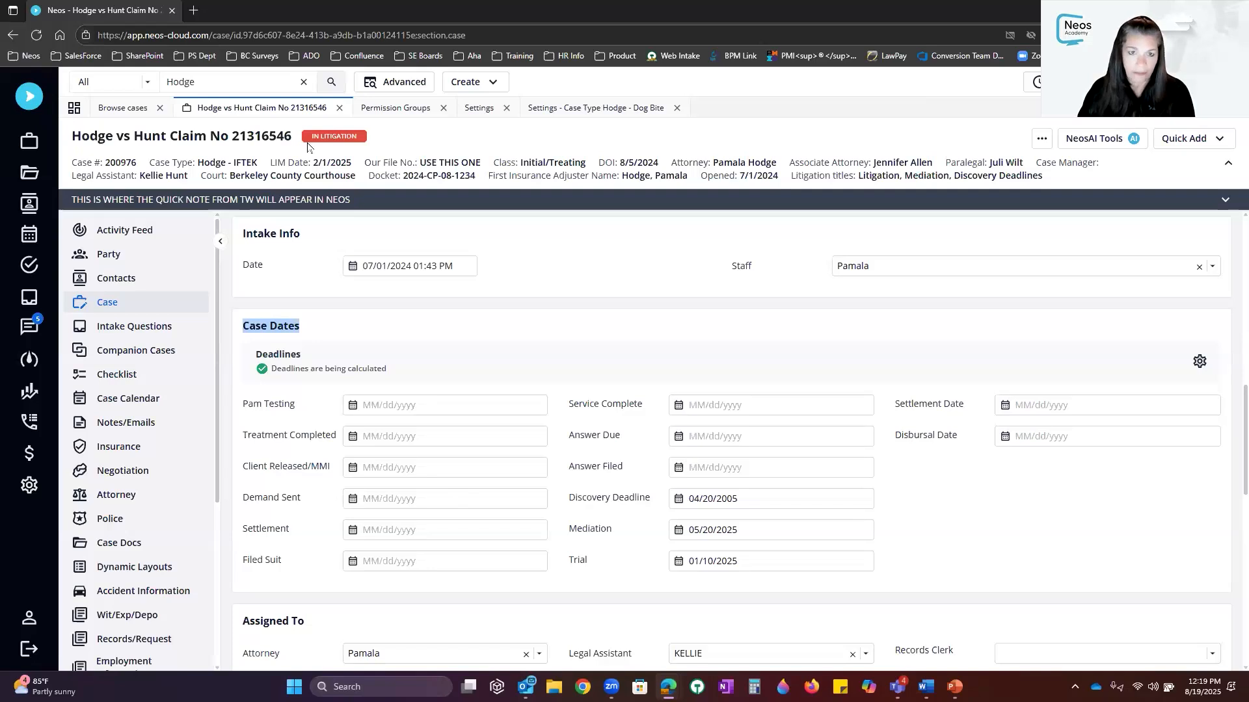
left_click(599, 111)
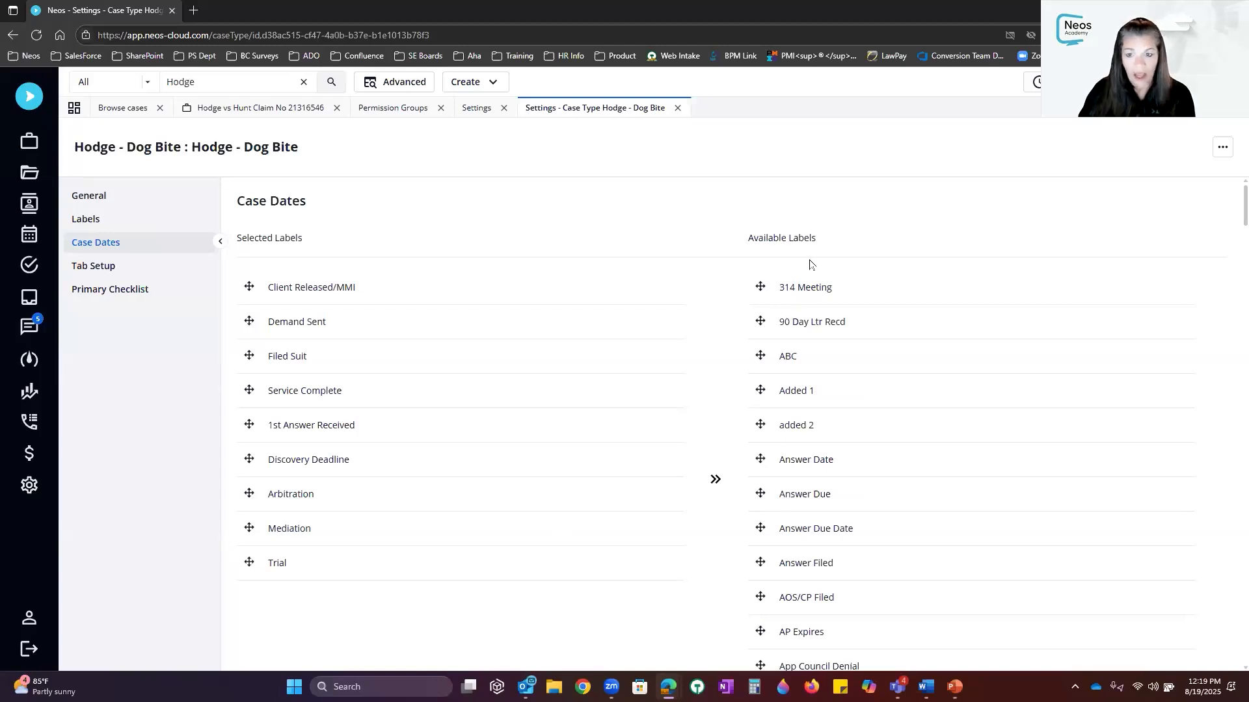
Move 314 Meeting to the top of Selected Labels and save
scroll(868, 327, "down", 5)
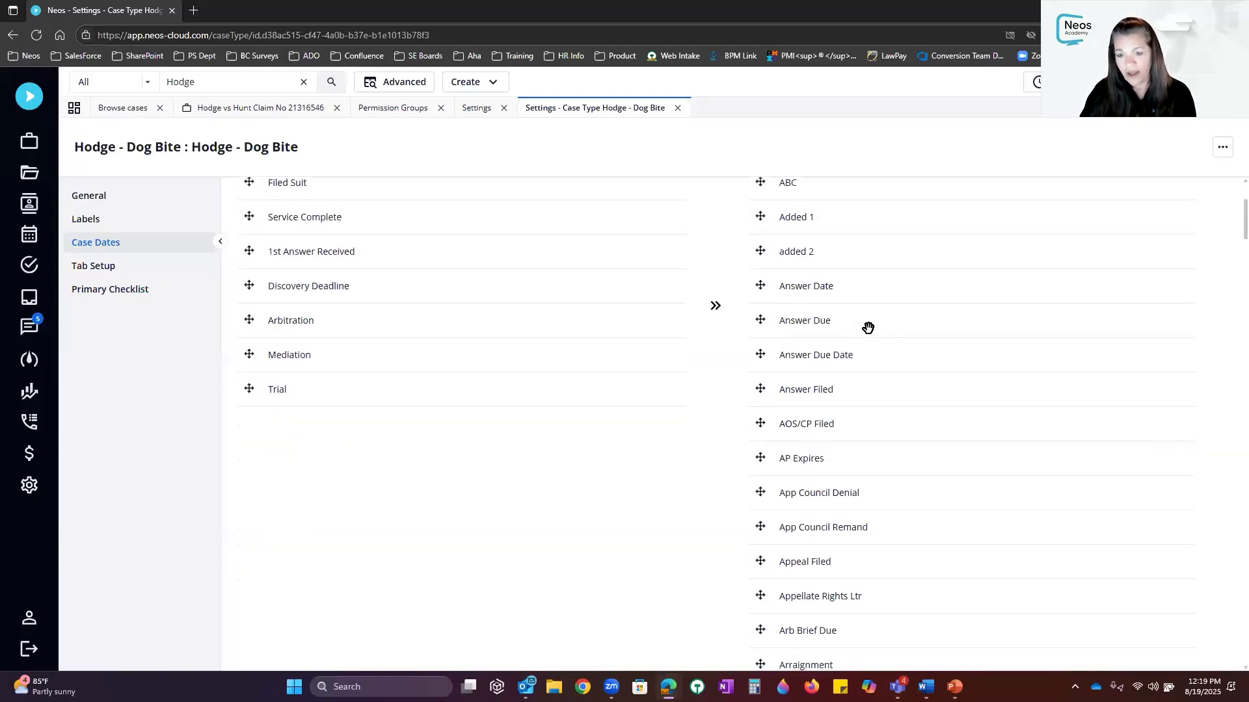
scroll(867, 328, "up", 5)
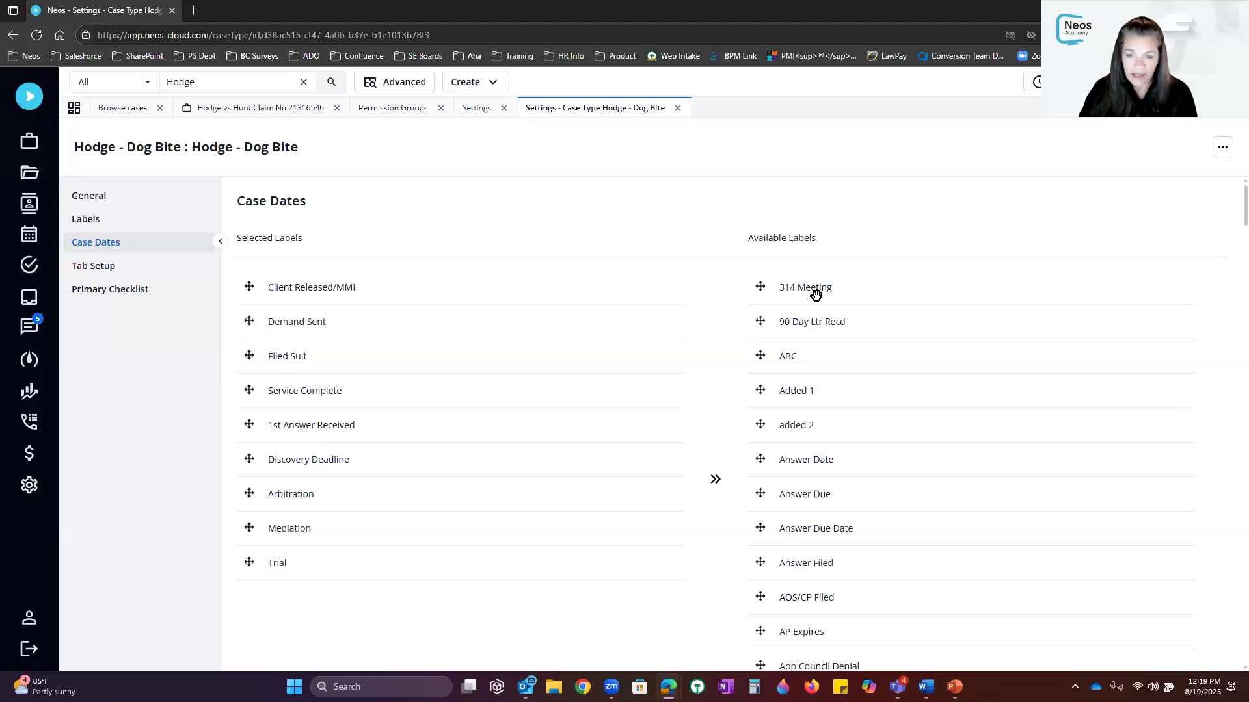
left_click_drag(815, 293, 307, 288)
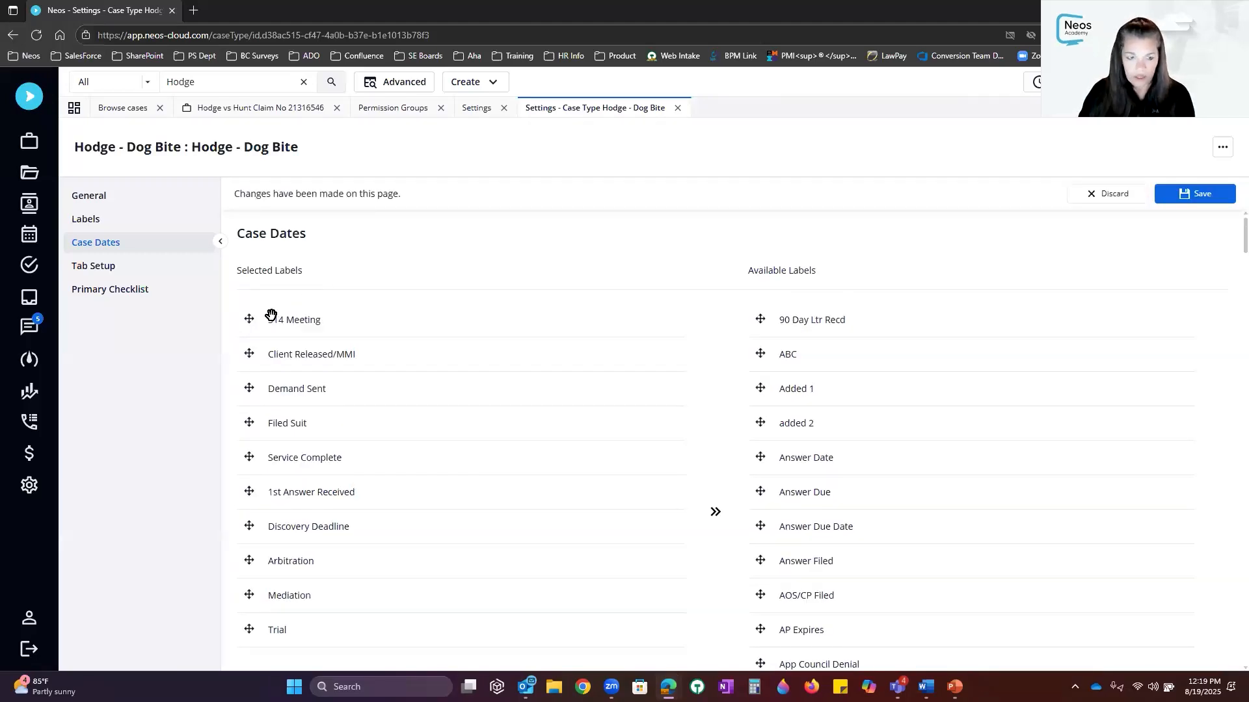
left_click(1197, 194)
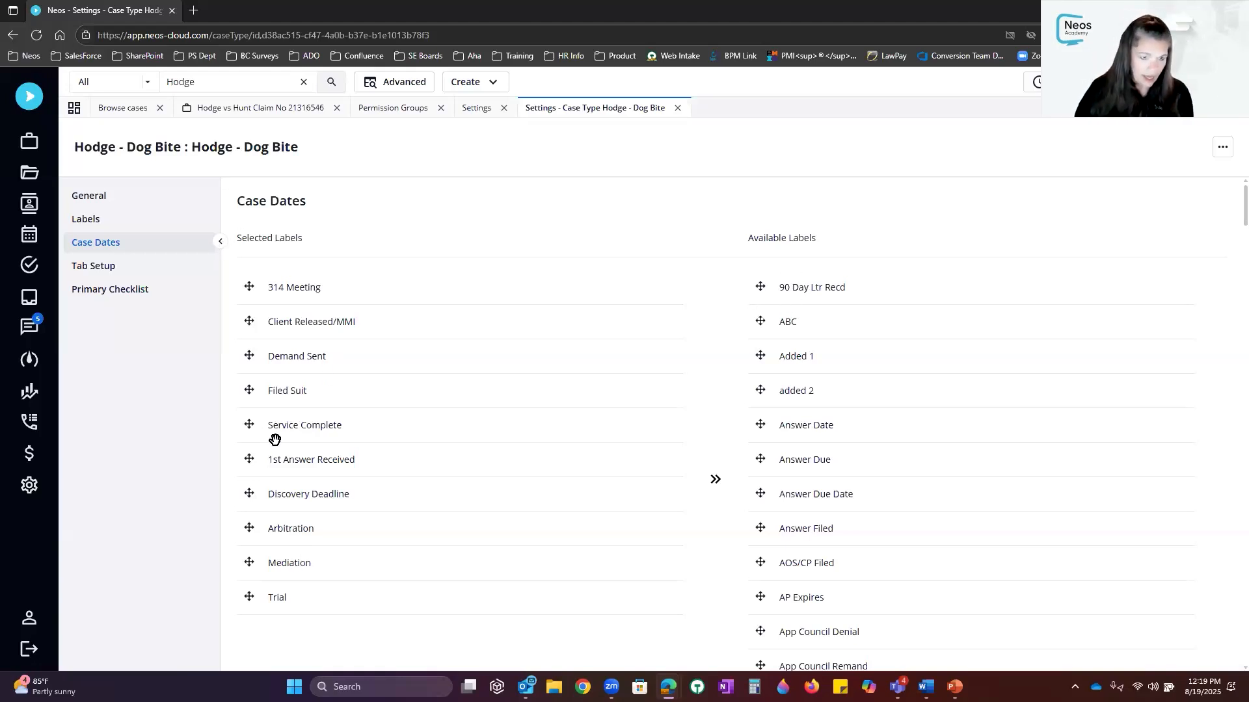
scroll(873, 287, "down", 8)
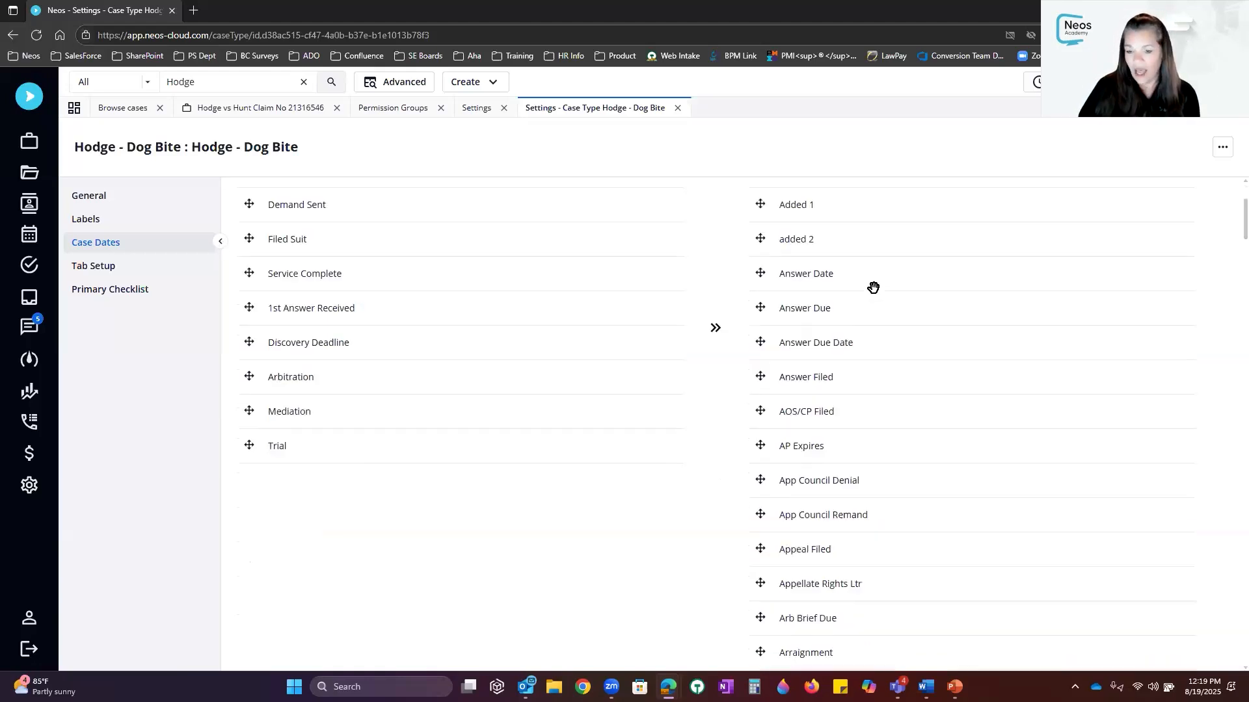
scroll(873, 288, "up", 8)
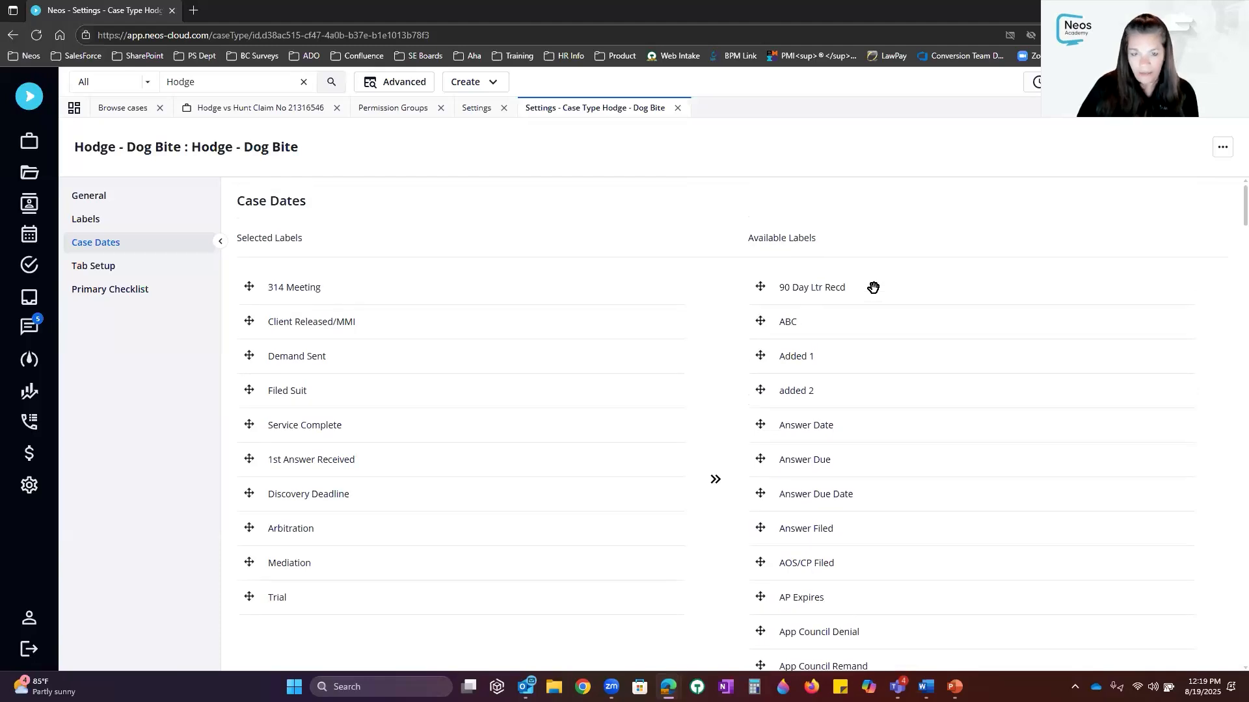
Open the Case Date Labels mini directory in Settings and browse its labels and trigger-date mapping
left_click(28, 486)
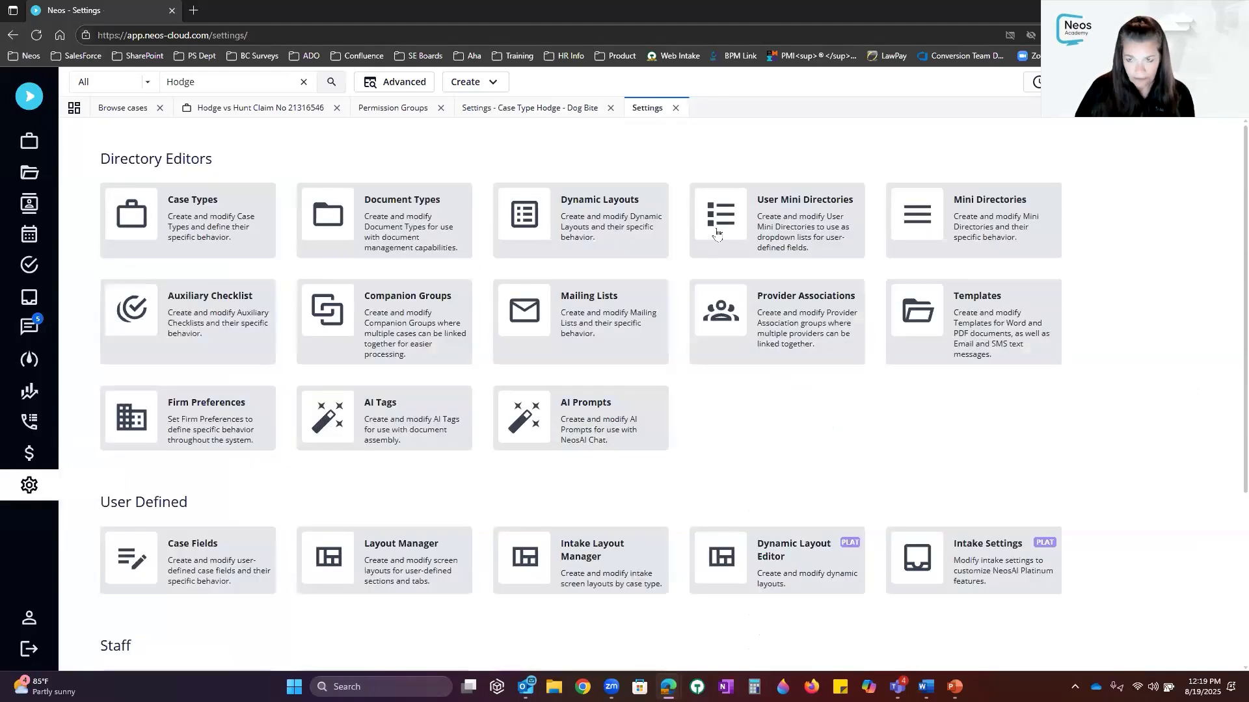
left_click(967, 228)
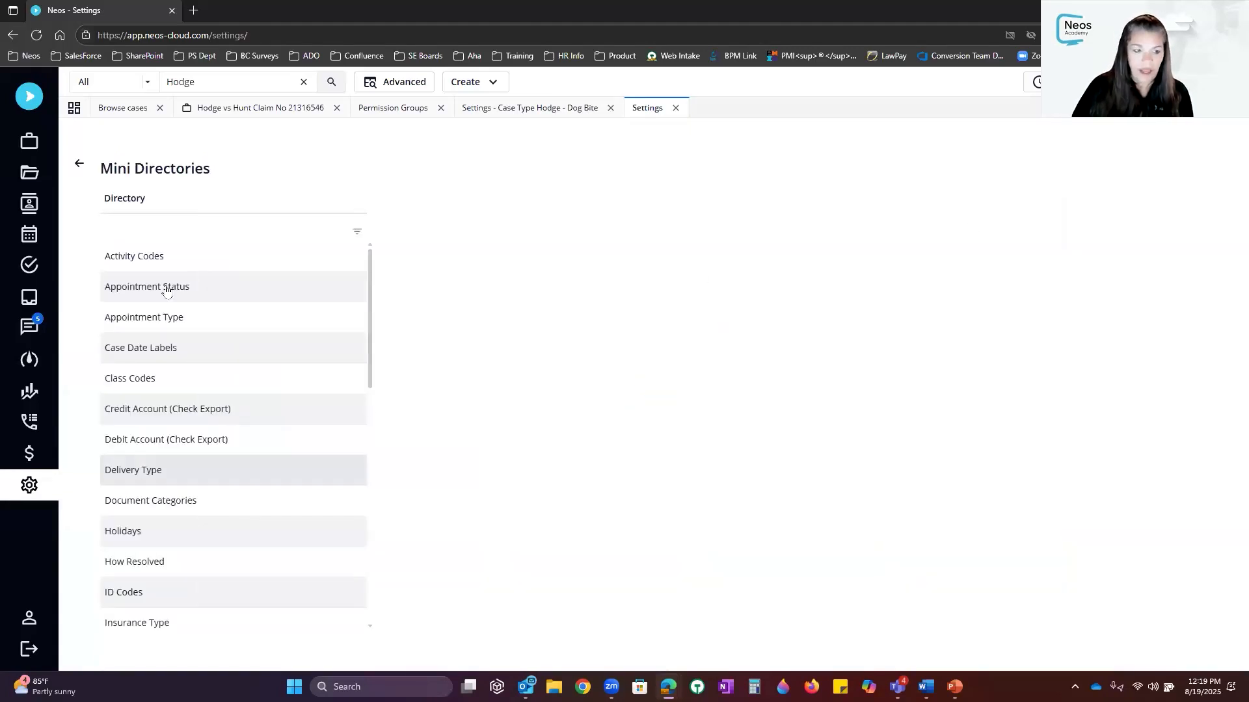
left_click(142, 349)
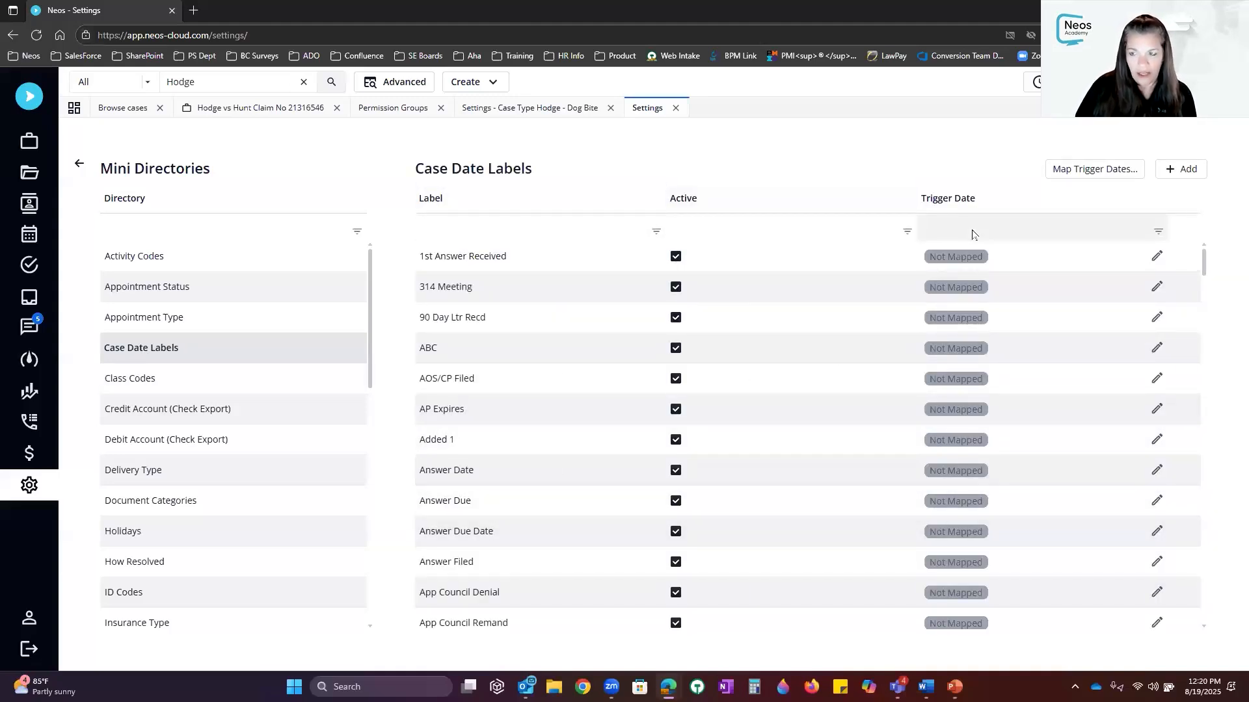
scroll(684, 309, "down", 1)
scroll(684, 307, "down", 15)
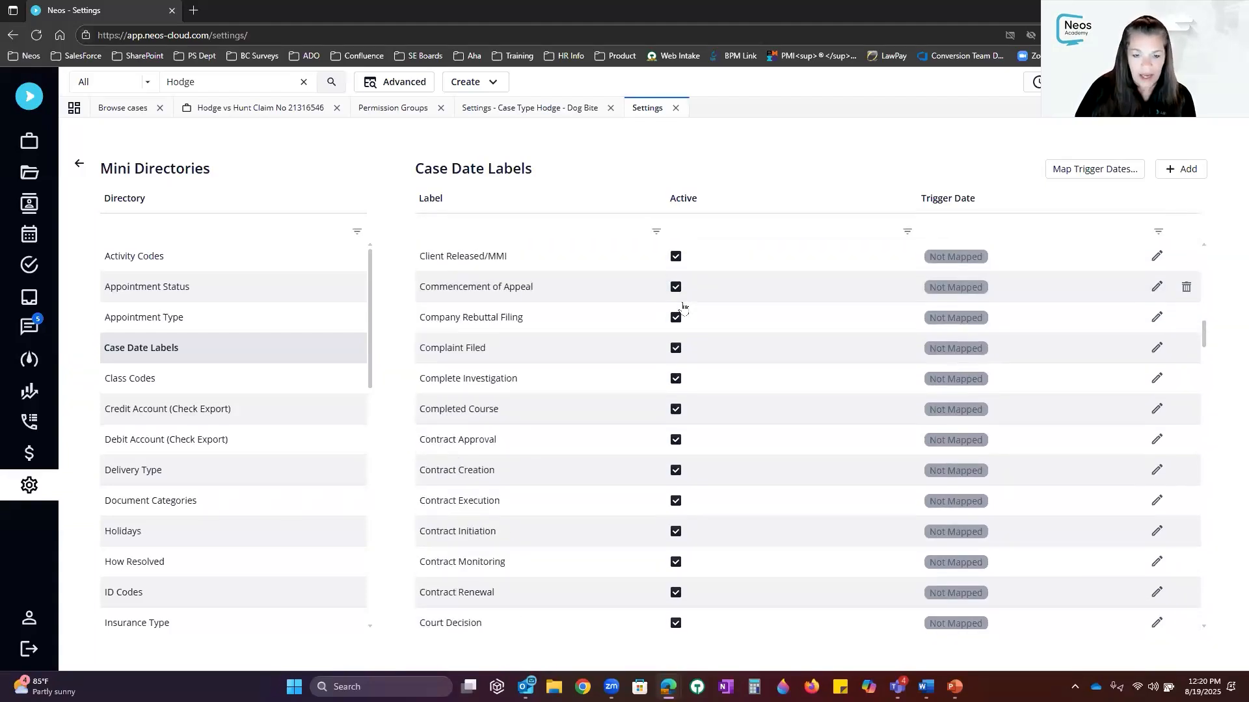
scroll(684, 305, "down", 15)
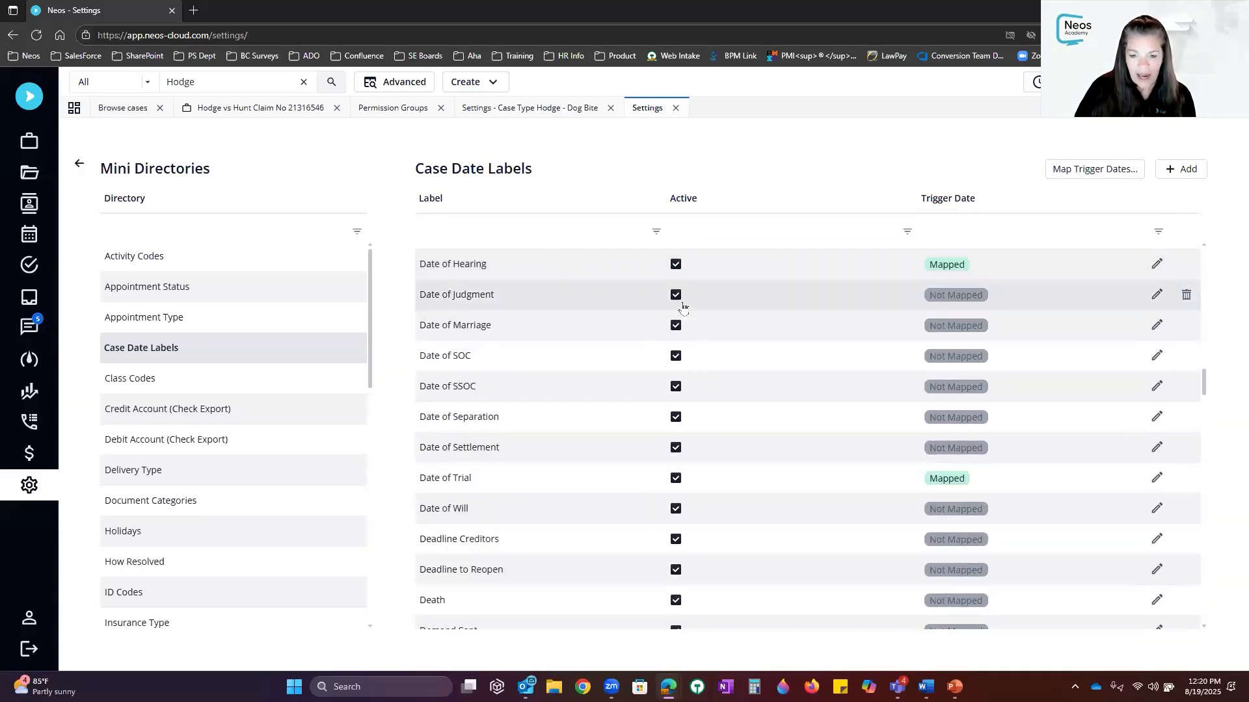
scroll(684, 306, "down", 10)
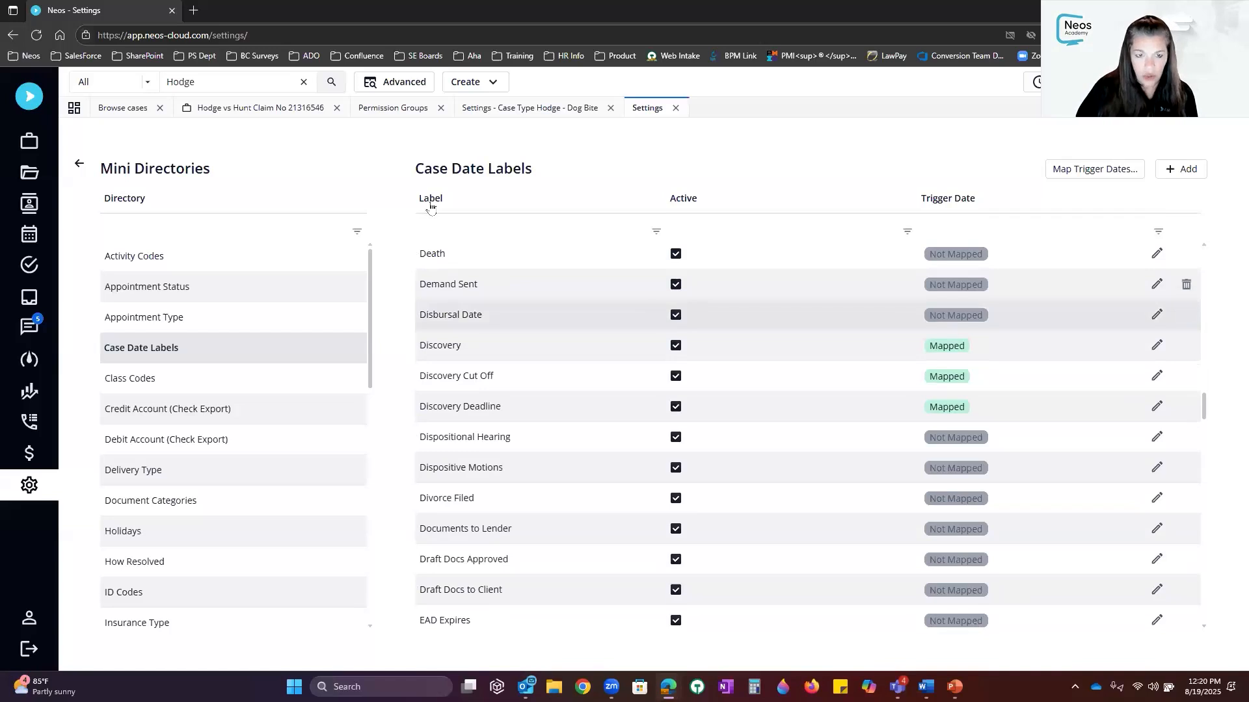
left_click(473, 232)
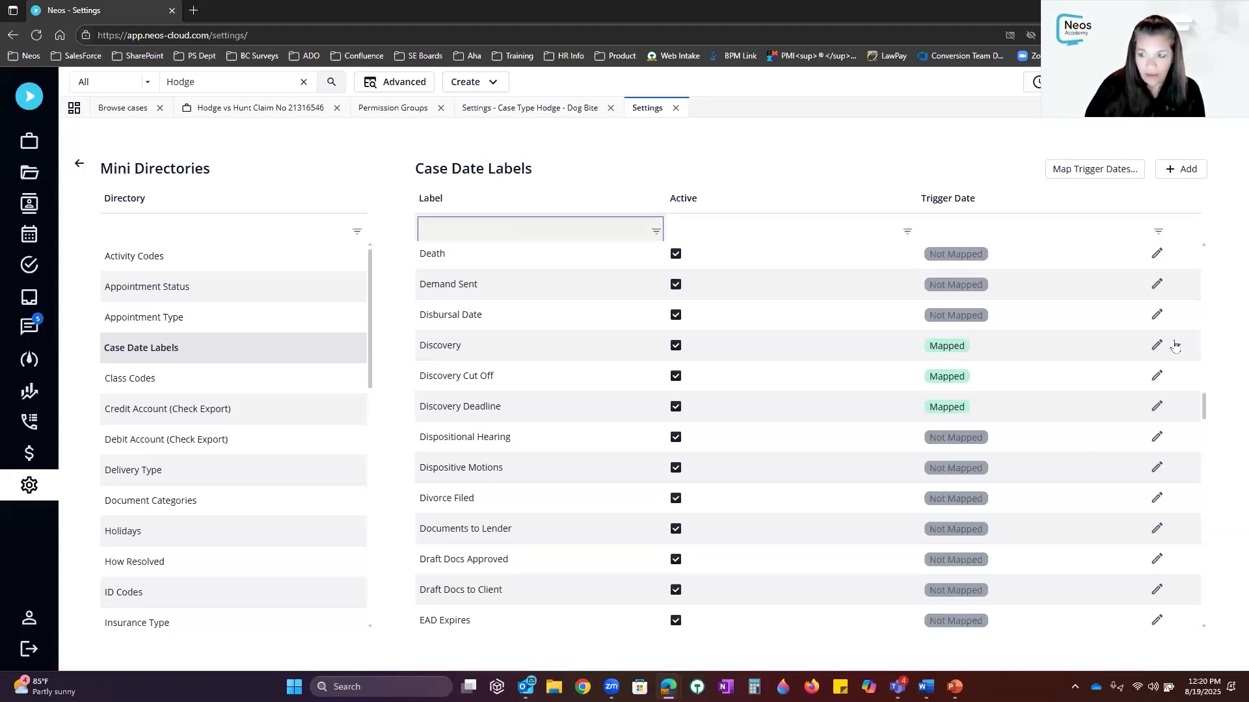
left_click_drag(1206, 414, 1204, 260)
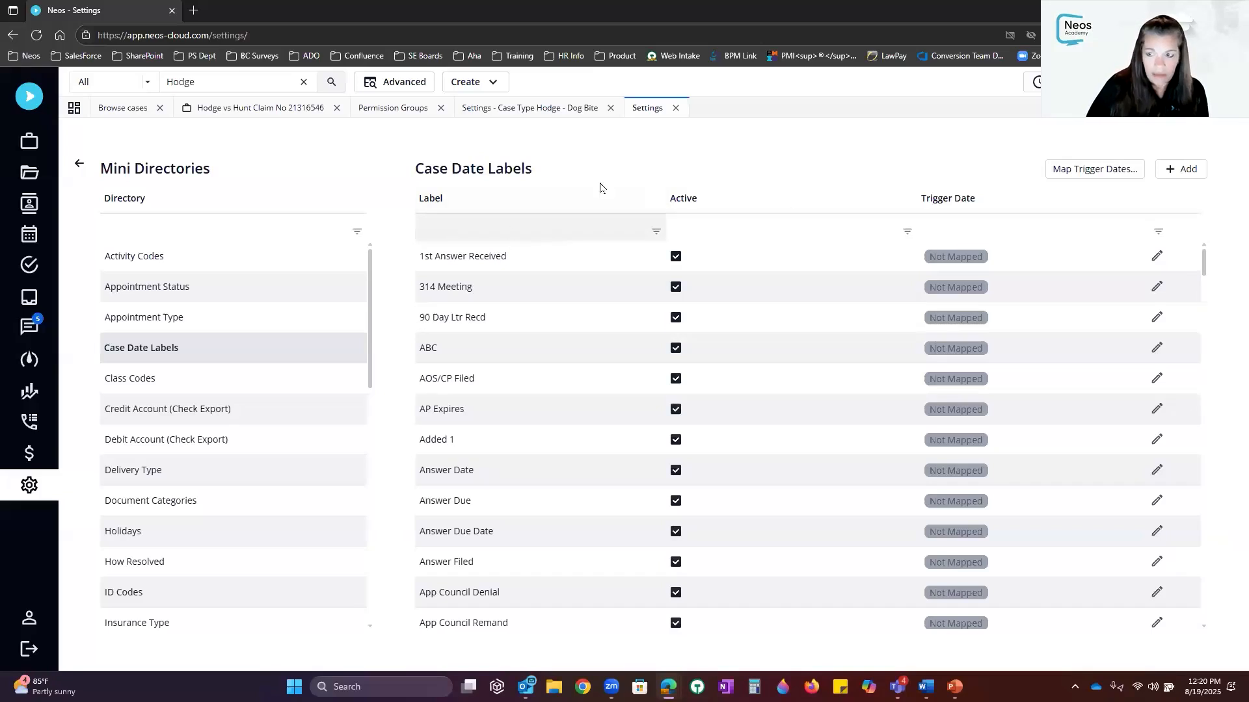
Add a new case date label named 'Pamala 08.19' and save it
left_click(1180, 169)
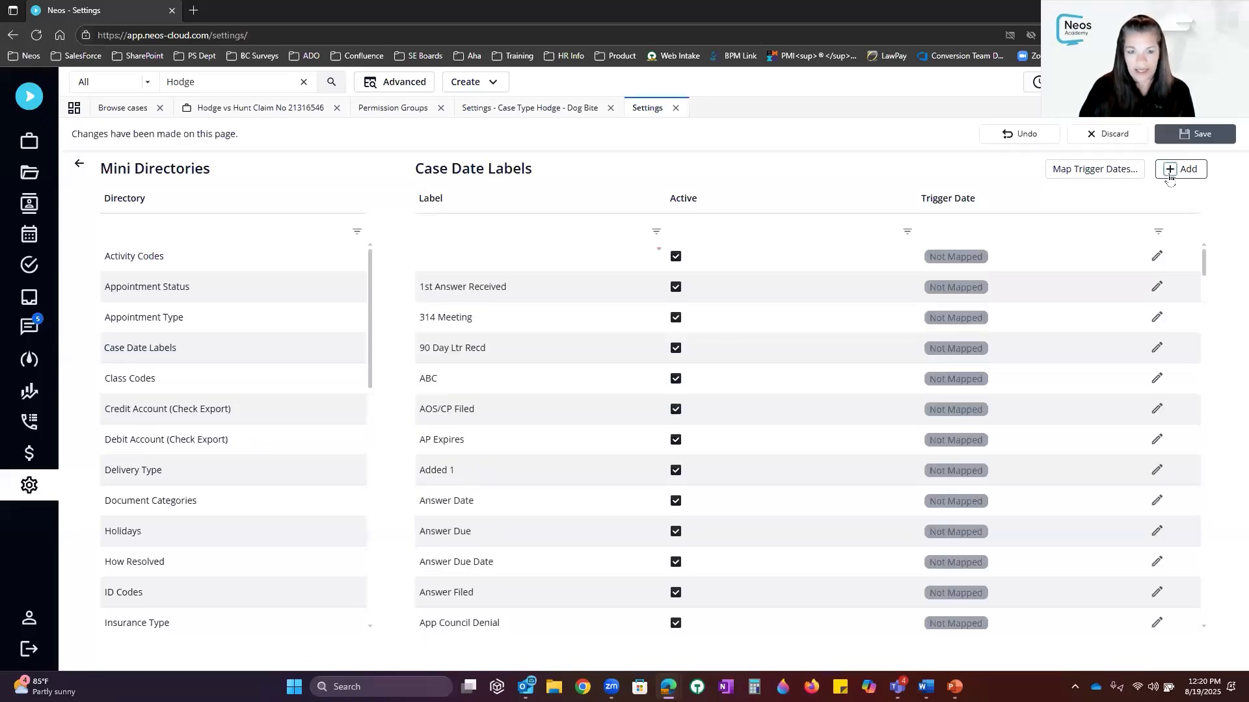
left_click(492, 256)
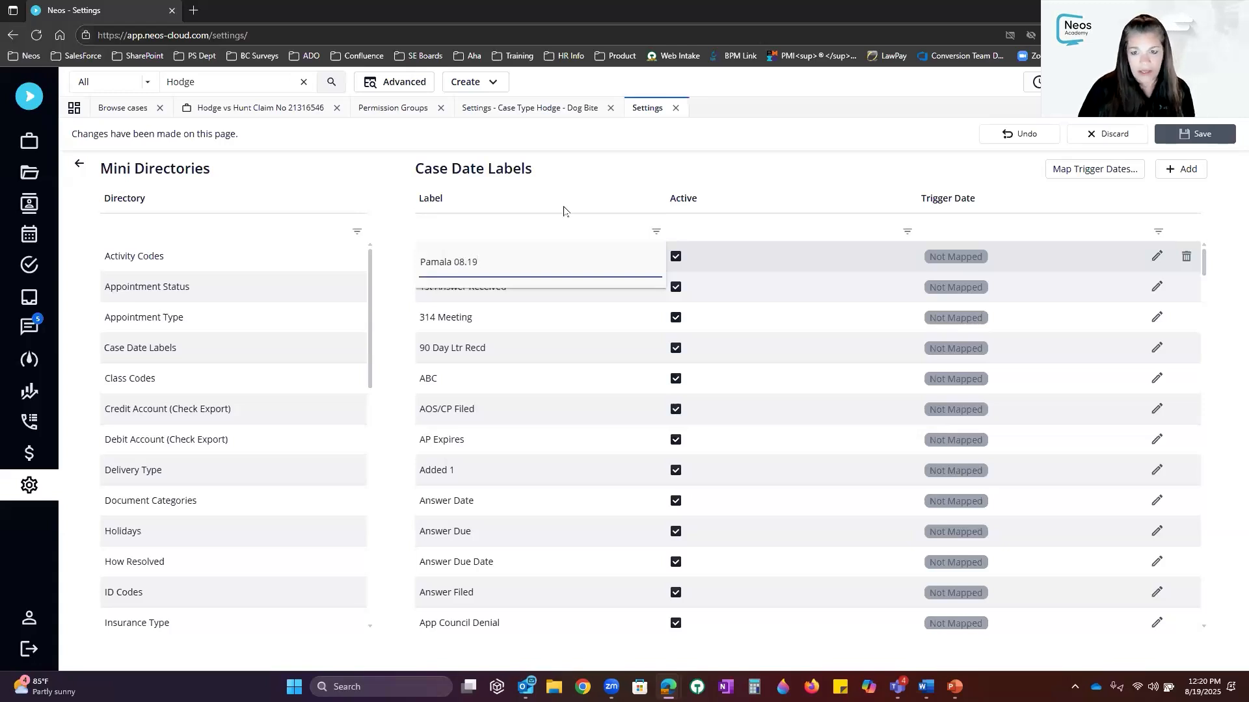
left_click(780, 181)
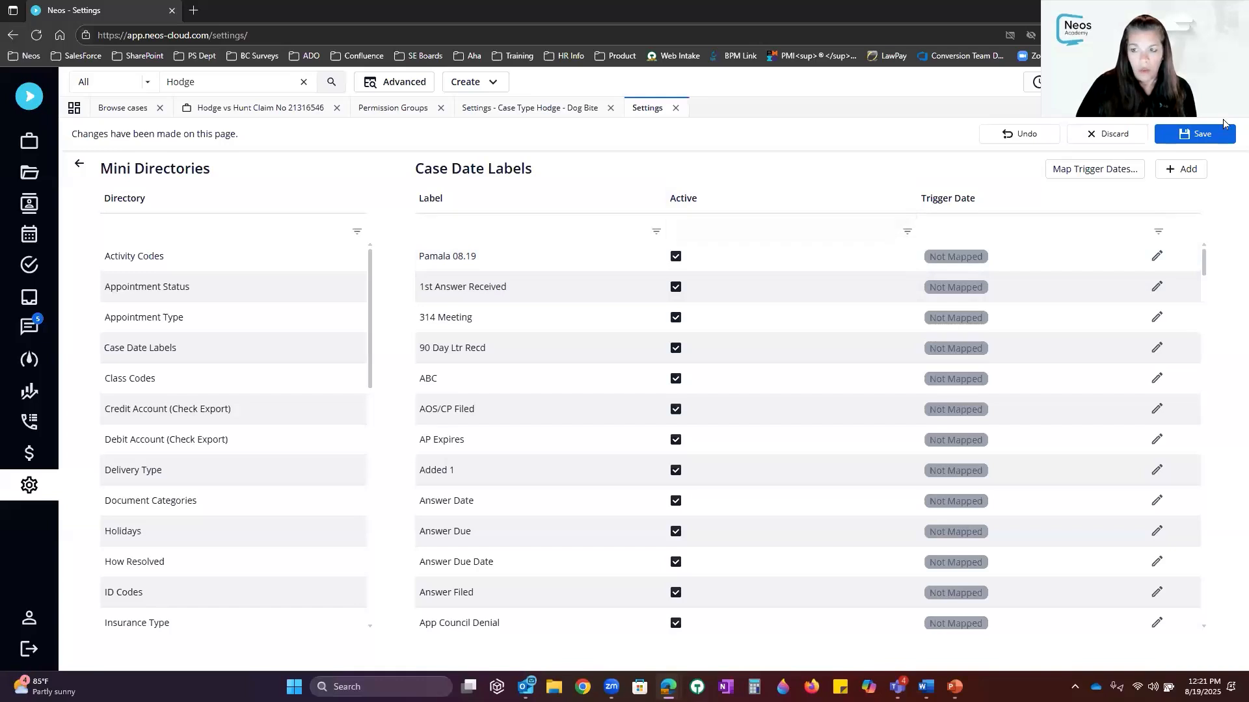
left_click(1201, 134)
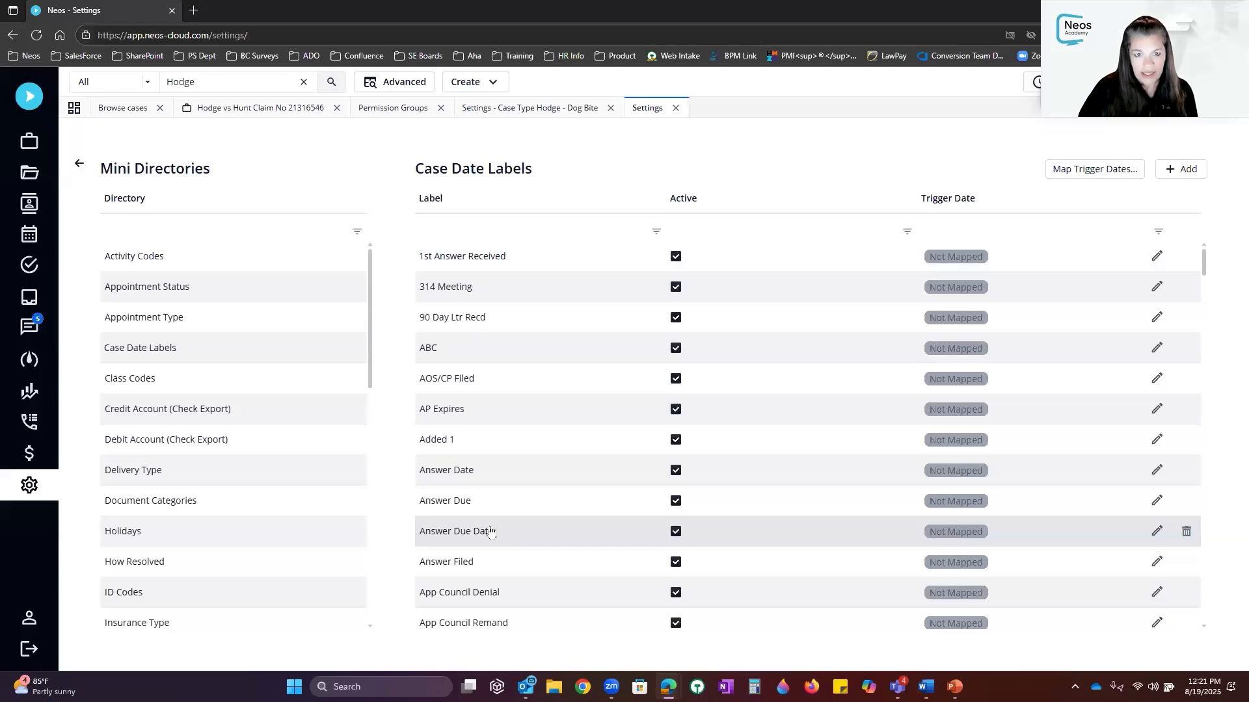
Review the Dog Bite case type settings, then close that tab
left_click(567, 110)
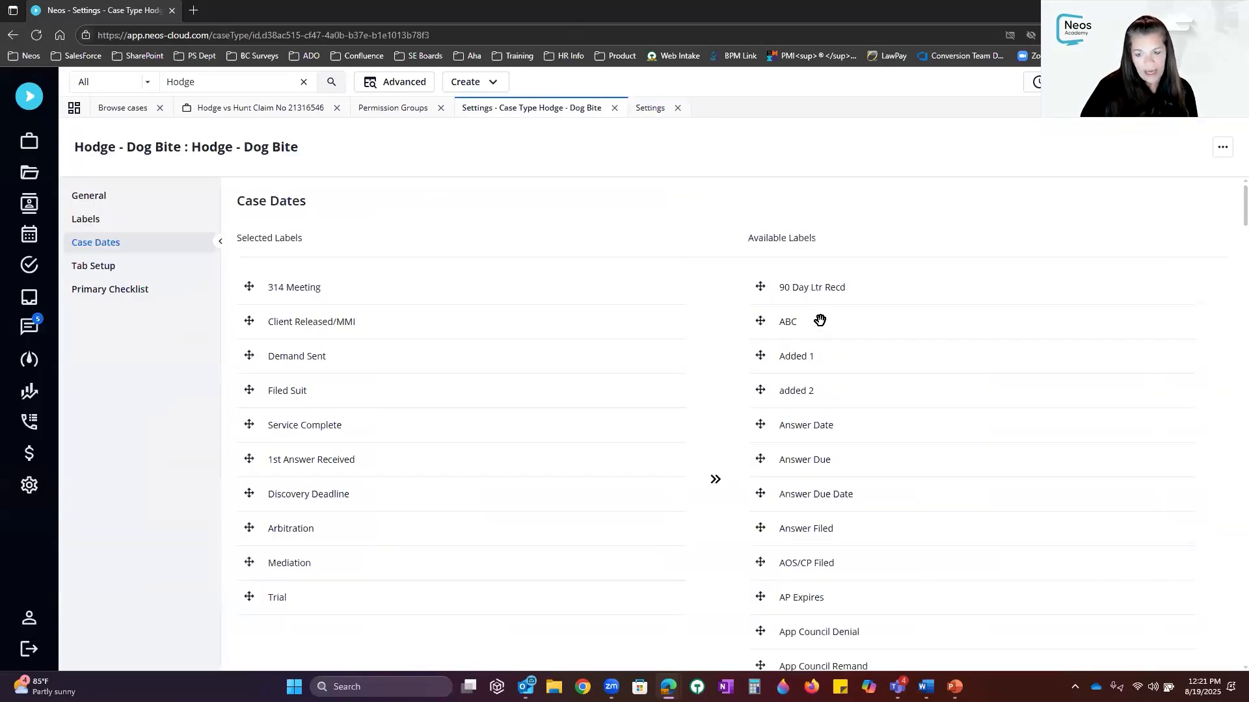
scroll(883, 382, "down", 20)
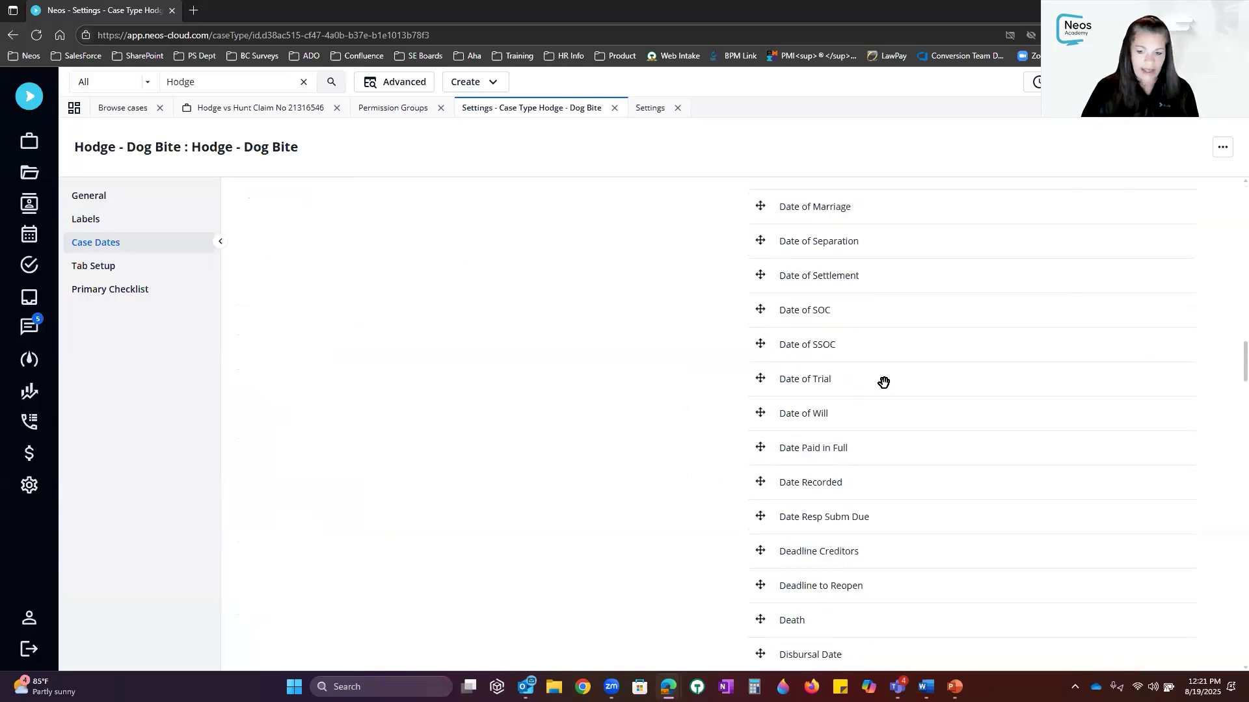
scroll(883, 383, "down", 20)
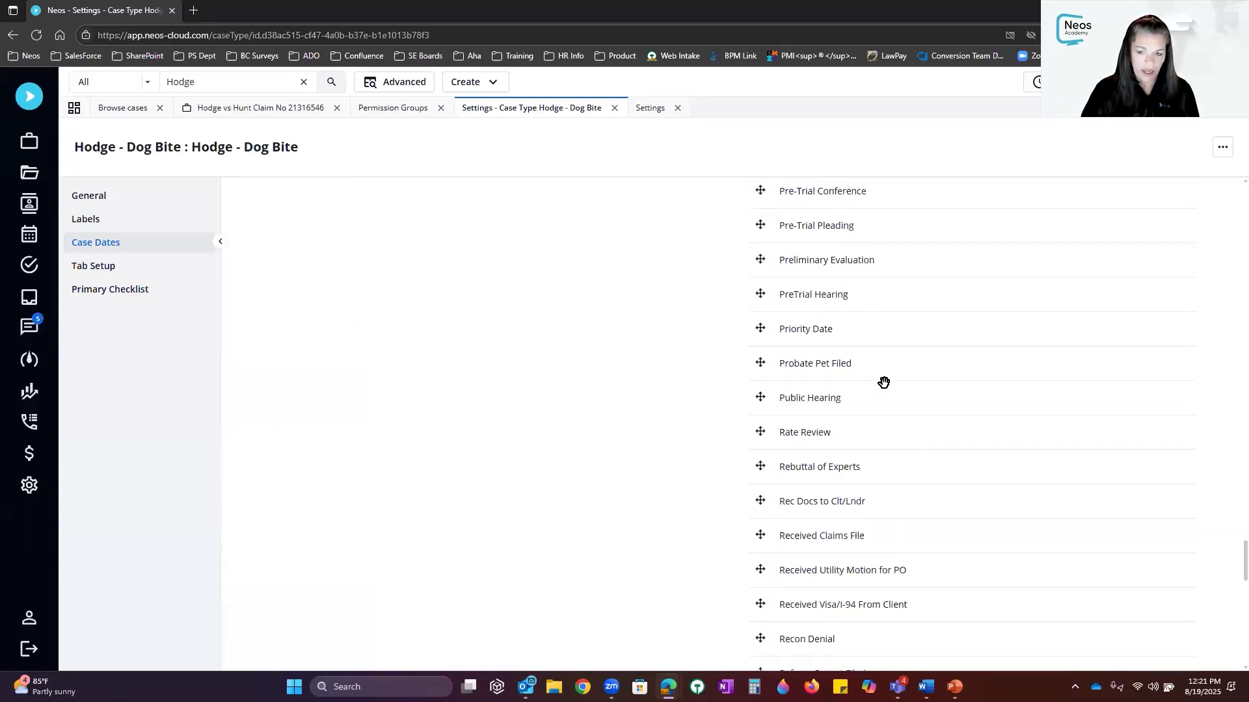
scroll(883, 382, "up", 3)
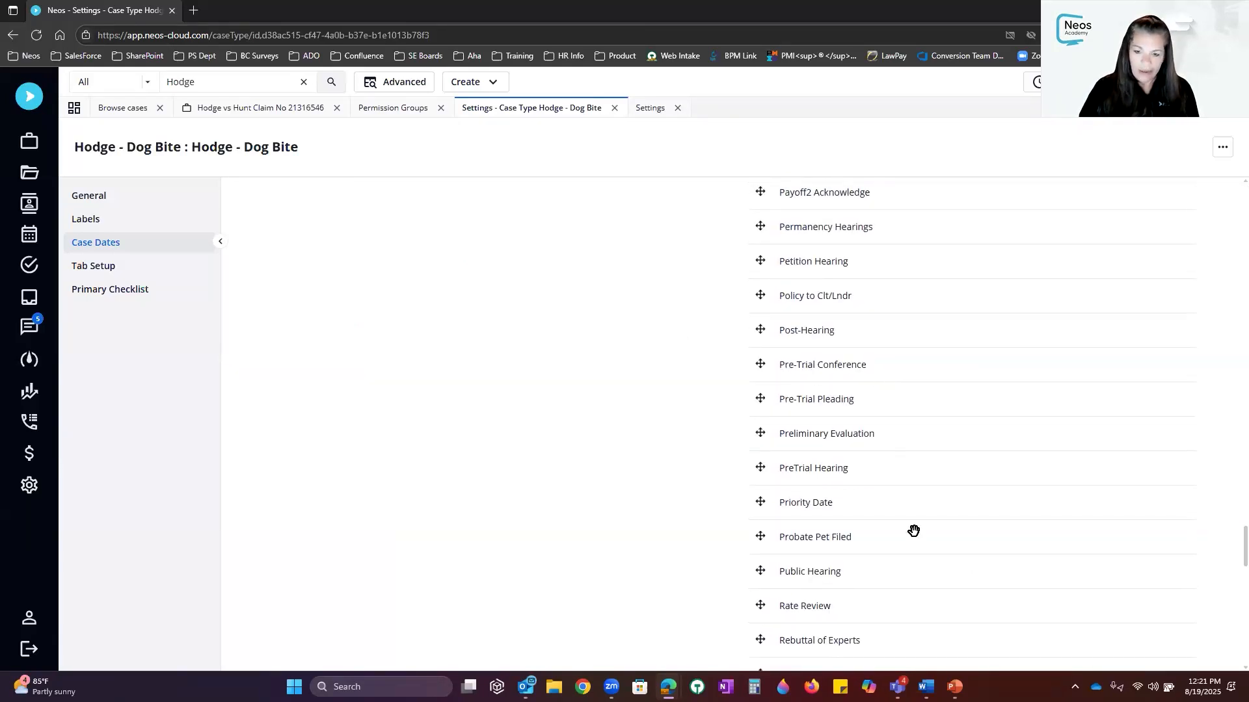
scroll(928, 375, "up", 3)
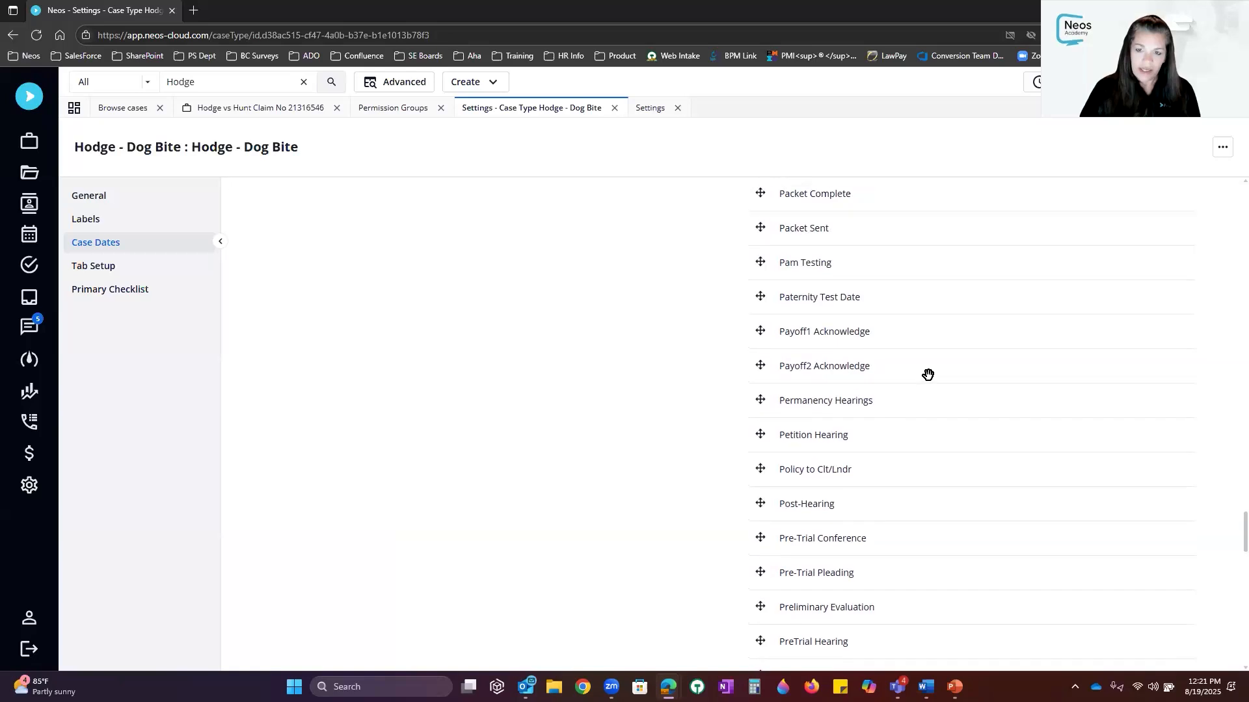
scroll(927, 375, "up", 3)
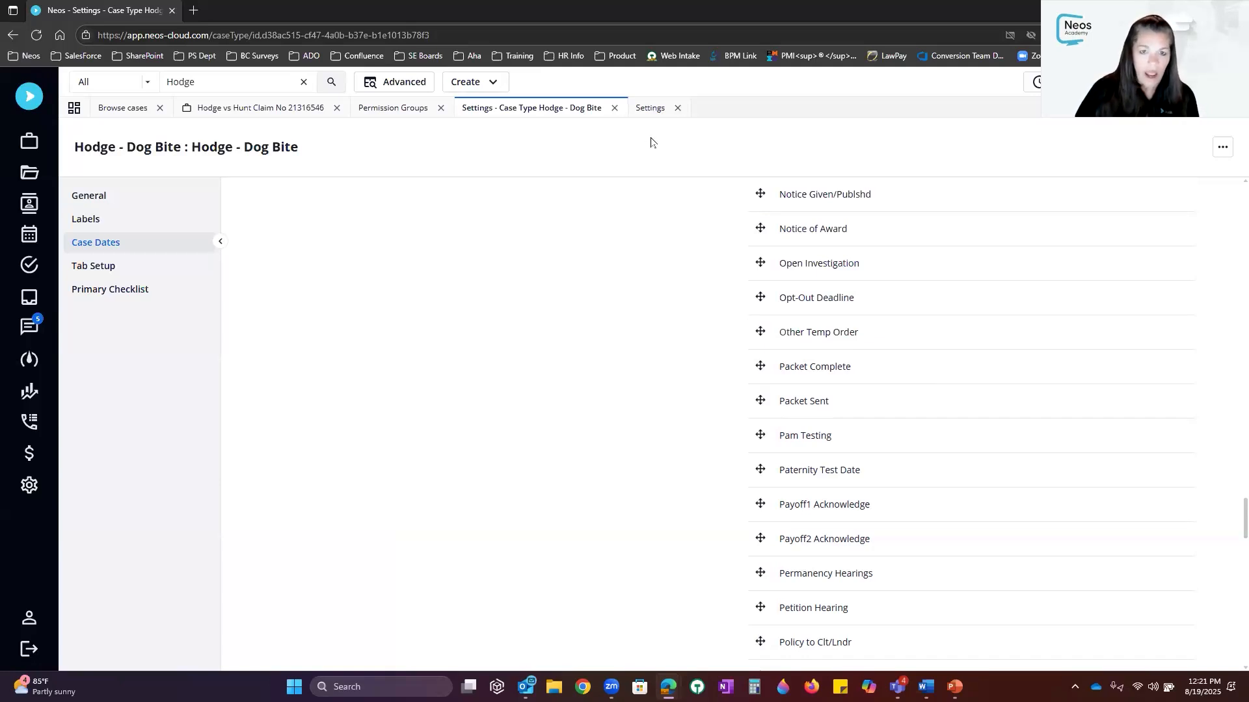
left_click(615, 108)
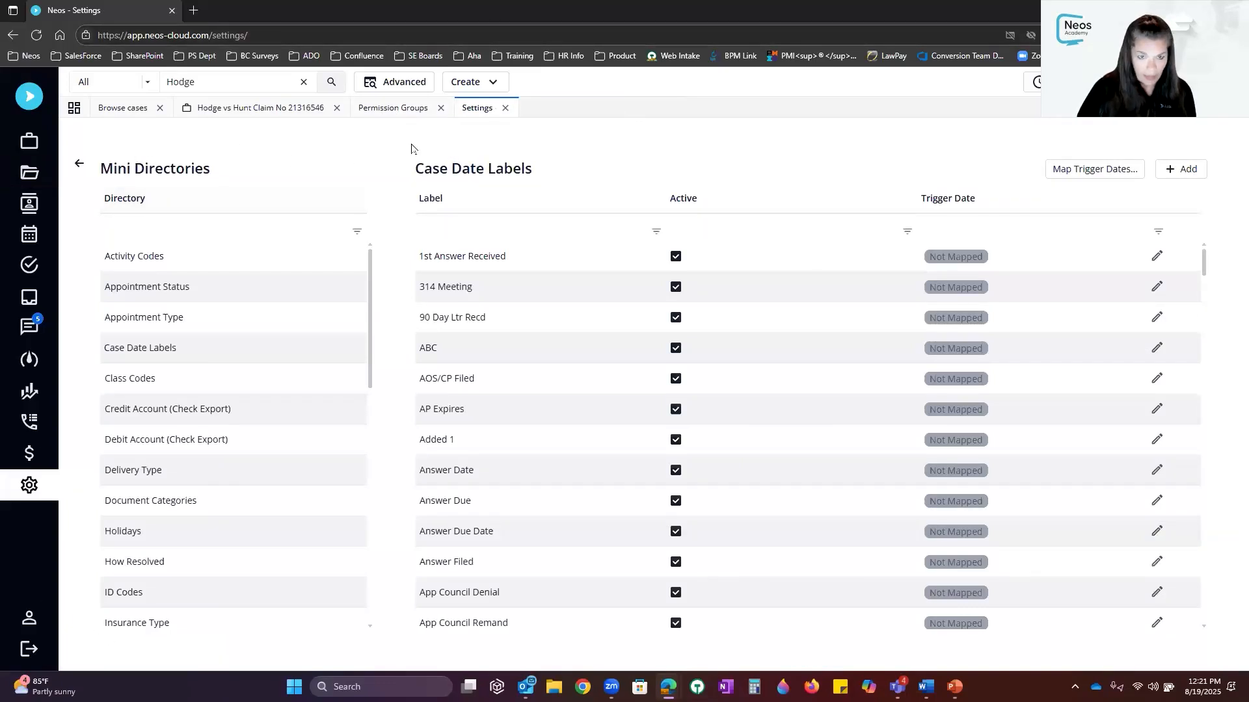
Show the Case Types list in Settings and scroll to the Hodge entries
left_click(79, 164)
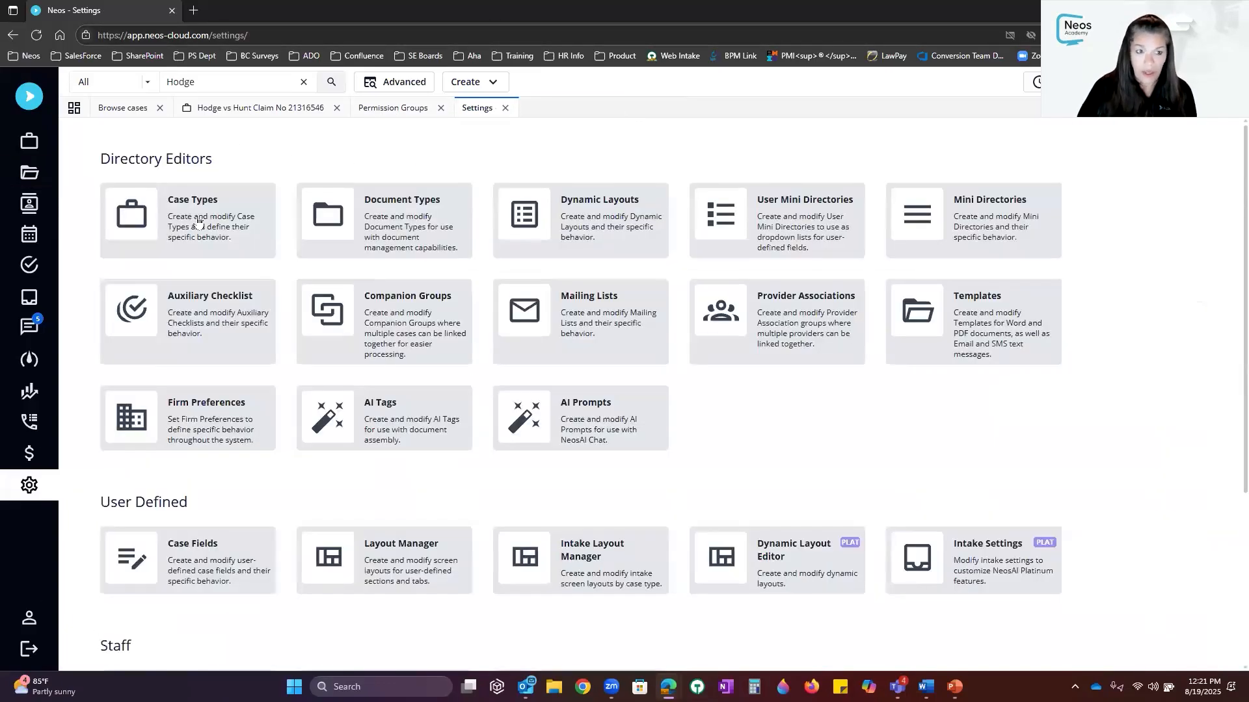
left_click(197, 221)
scroll(314, 363, "down", 14)
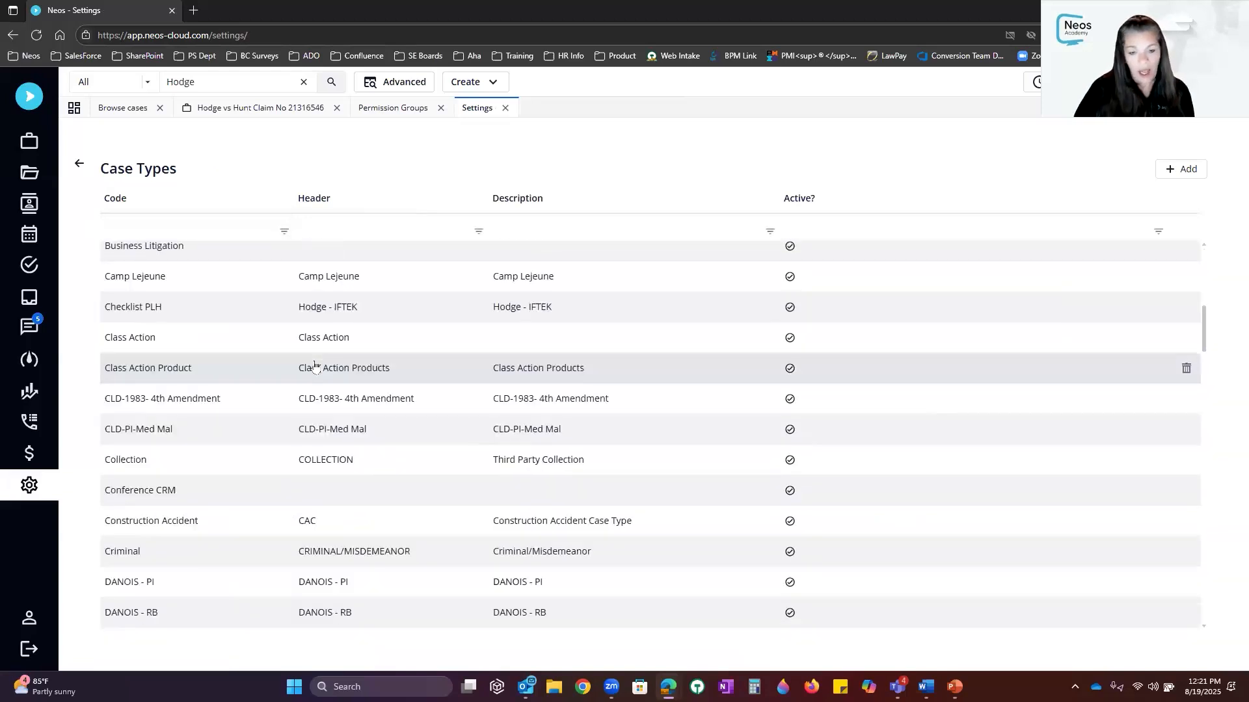
scroll(315, 363, "down", 13)
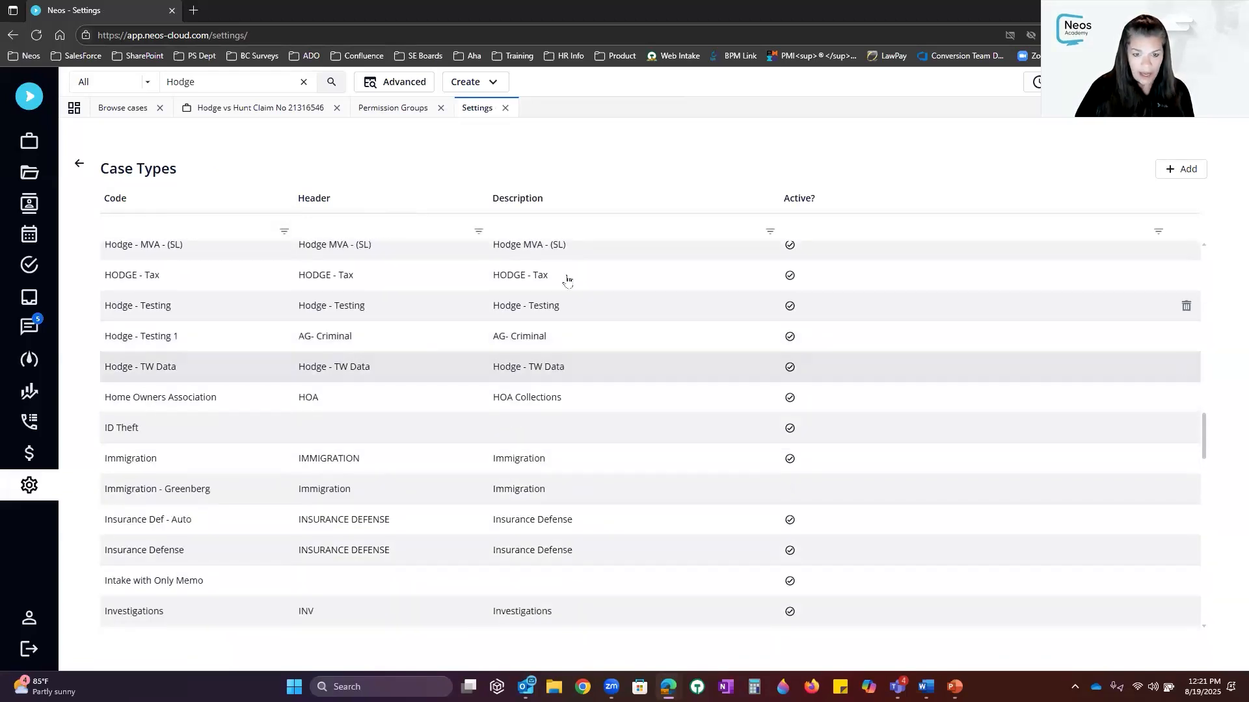
scroll(569, 279, "up", 3)
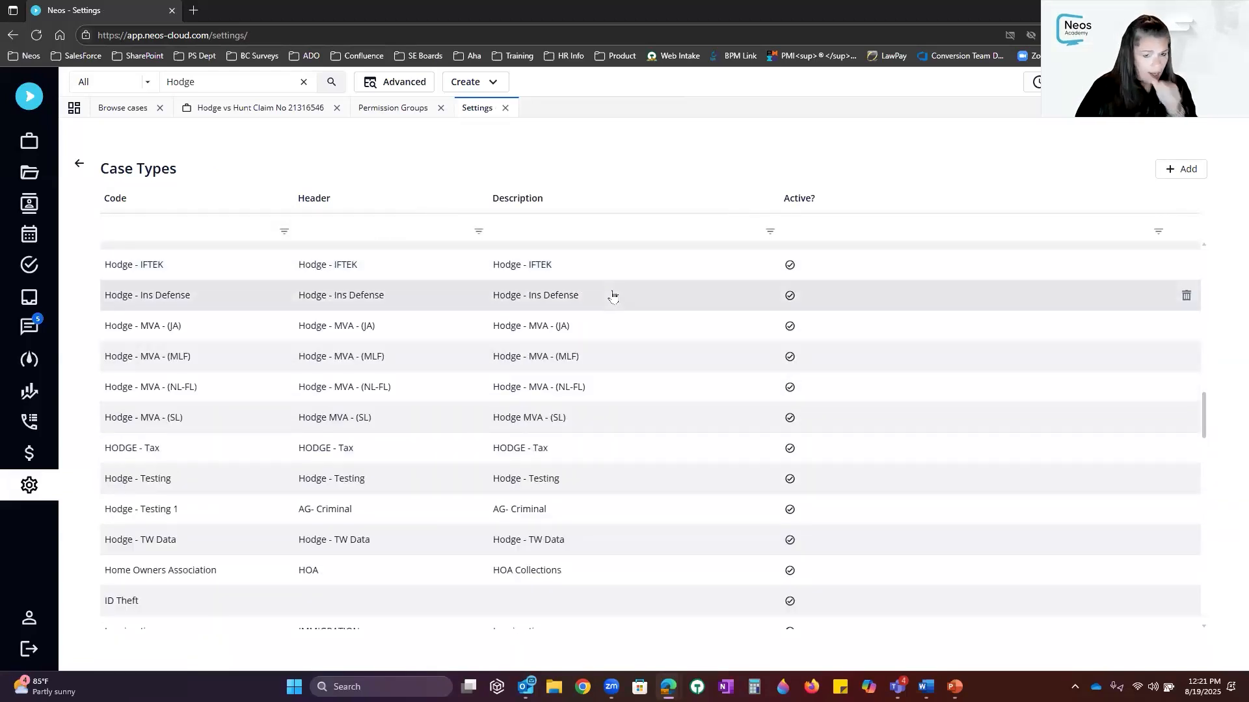
scroll(612, 295, "up", 3)
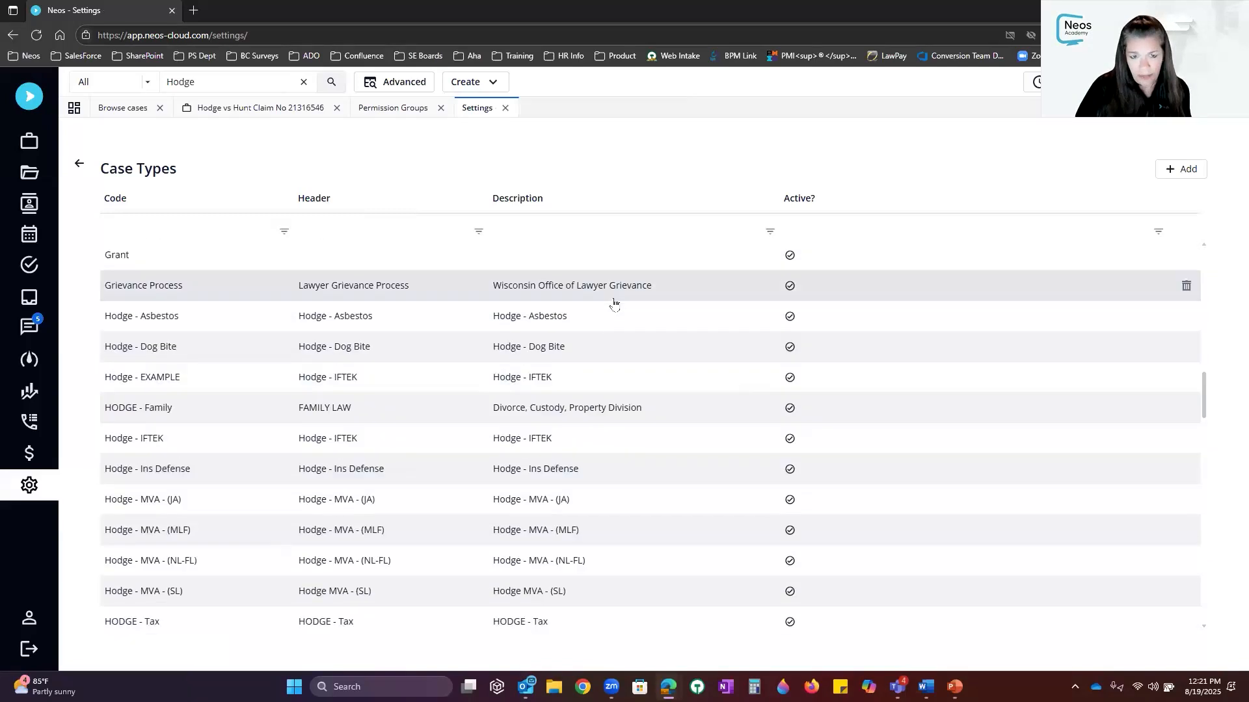
Open the Hodge - Dog Bite case type's Case Dates settings
left_click(588, 349)
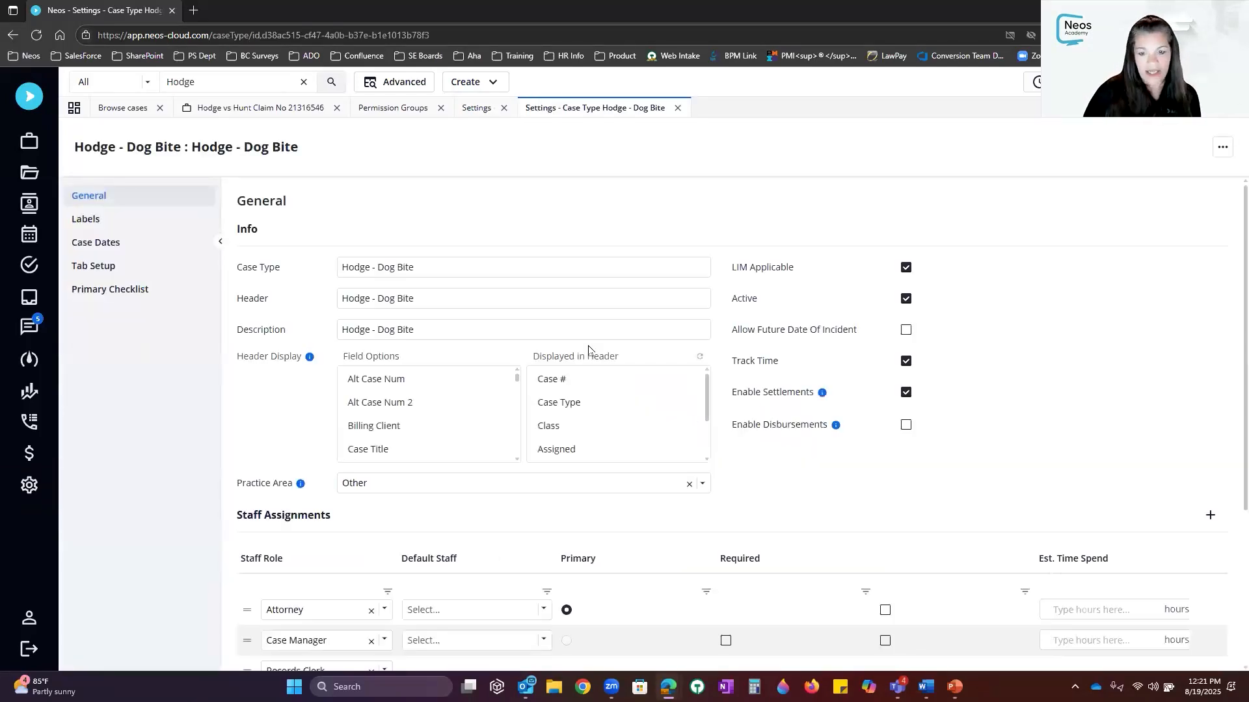
left_click(96, 242)
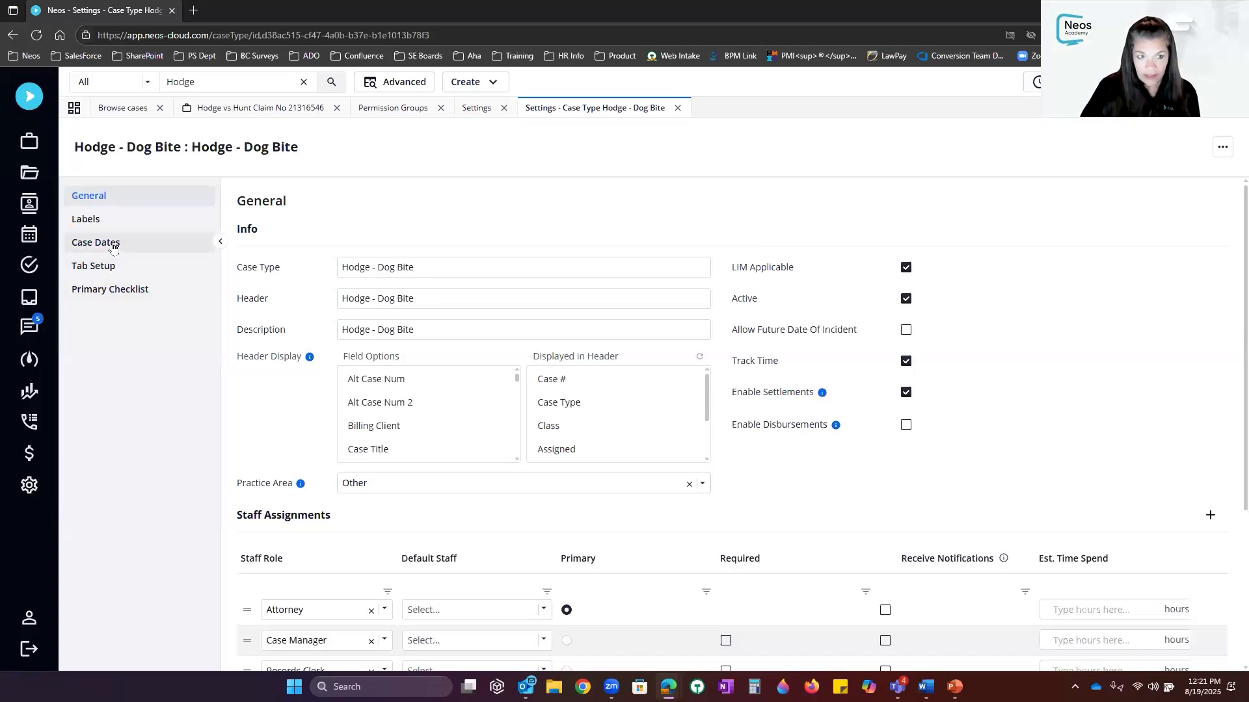
scroll(997, 503, "down", 20)
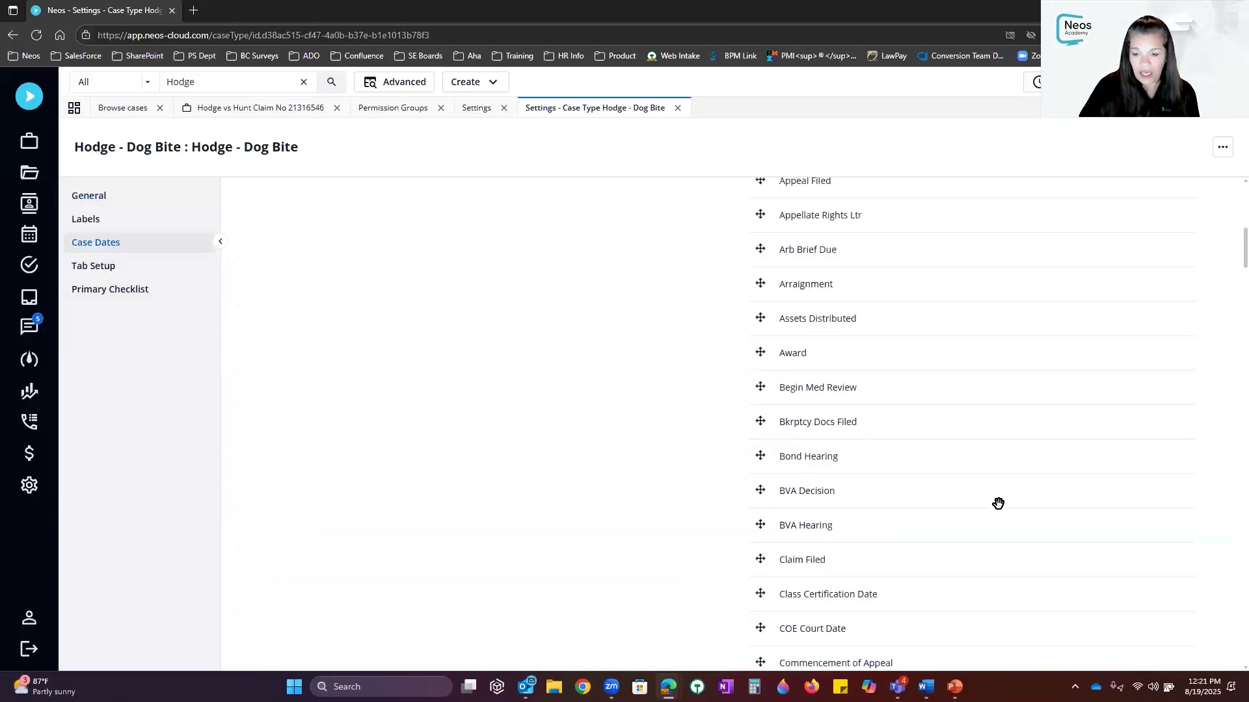
scroll(997, 502, "down", 20)
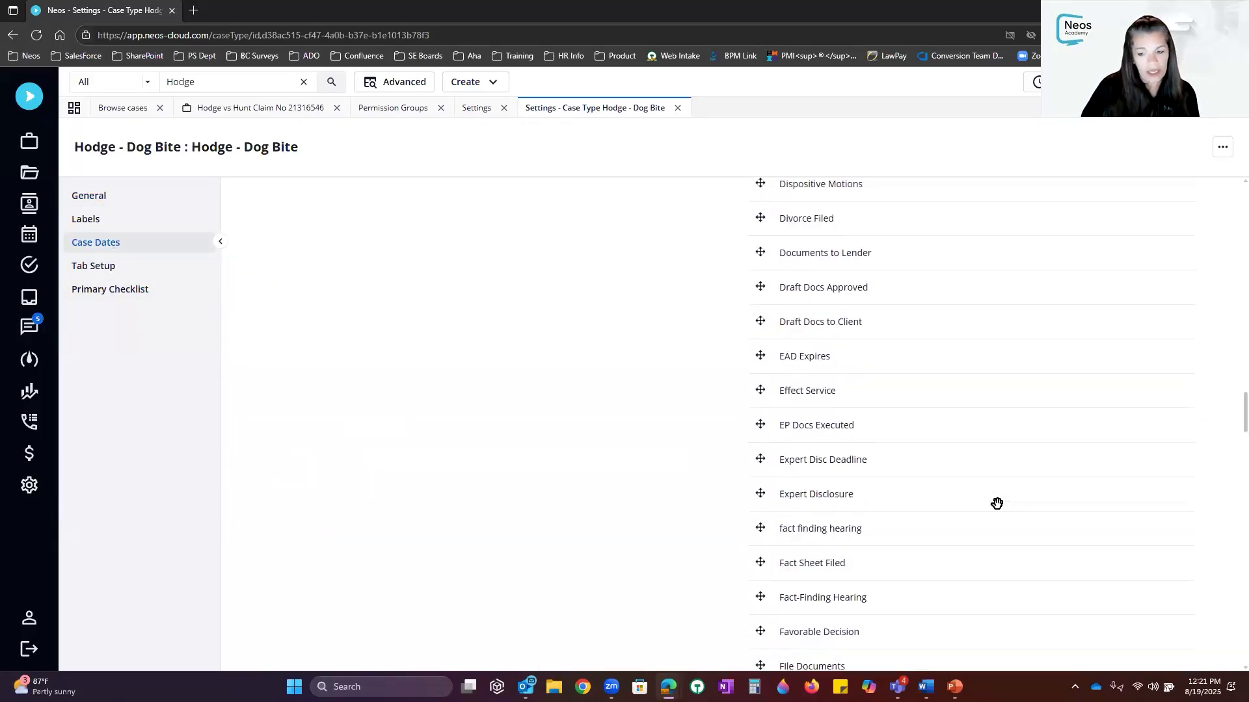
scroll(997, 503, "down", 12)
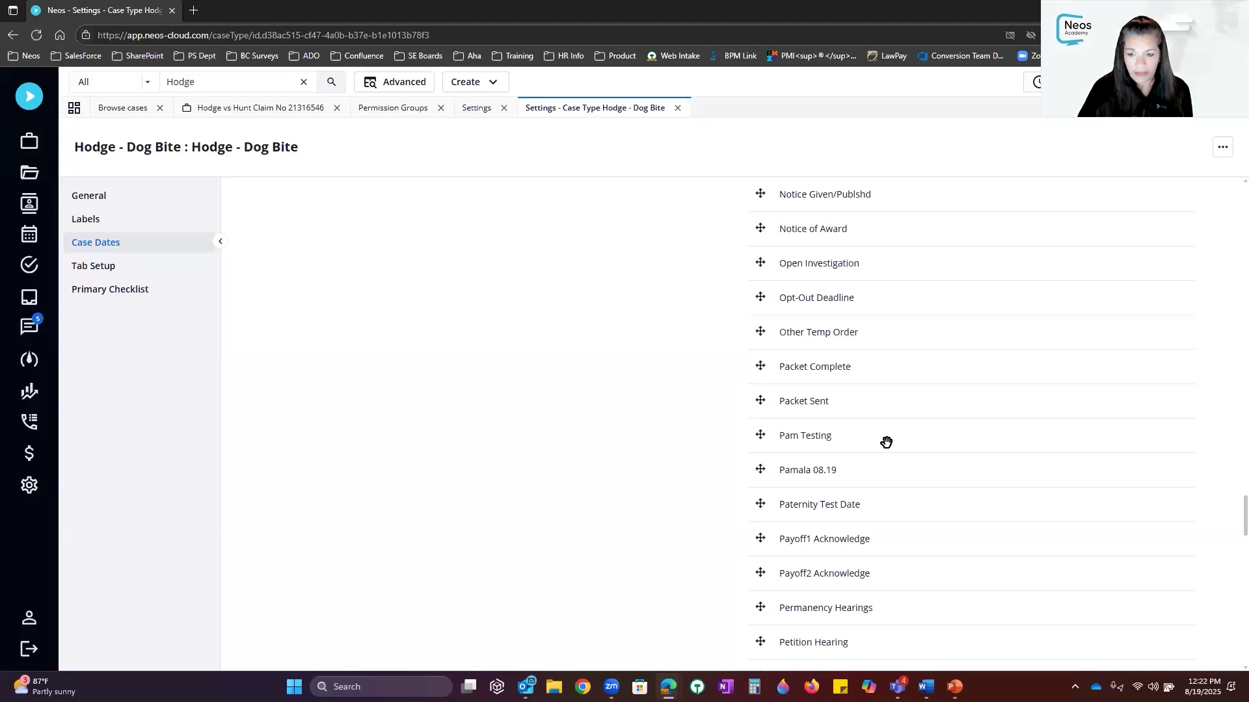
Put Pamala 08.19 first in Selected Labels, move Demand Sent and Filed Suit up, and save
left_click_drag(806, 473, 303, 233)
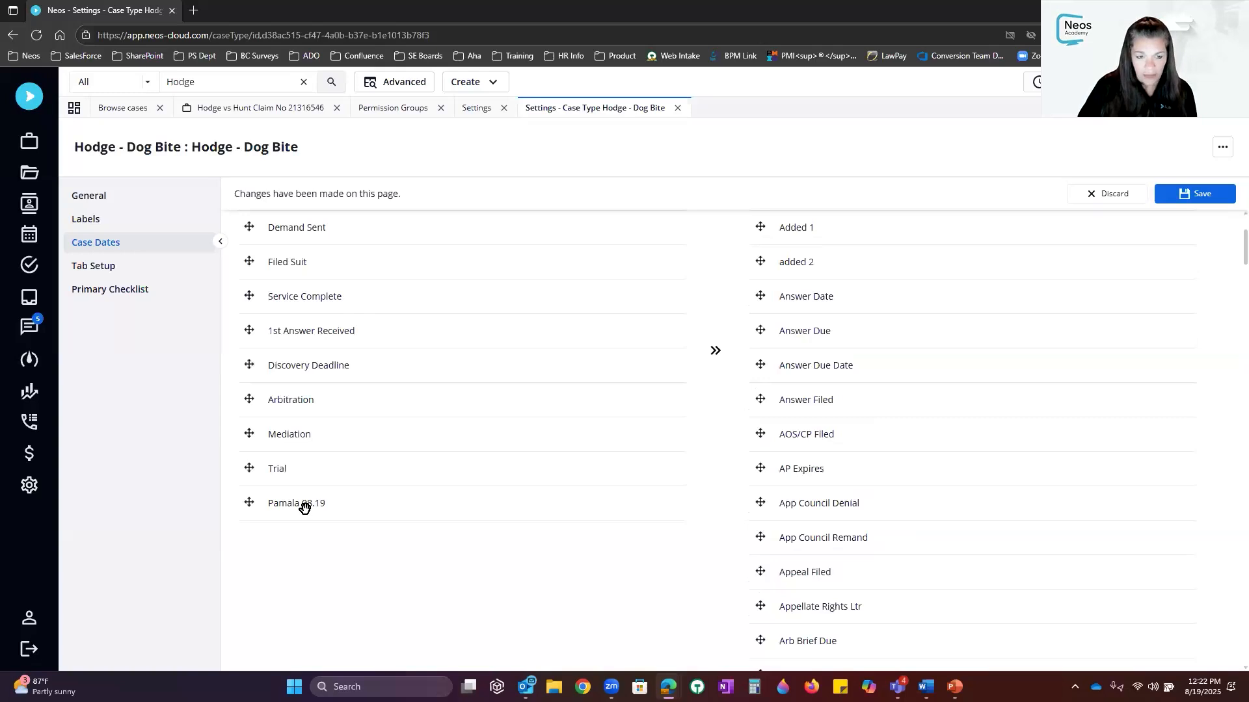
left_click_drag(303, 507, 319, 303)
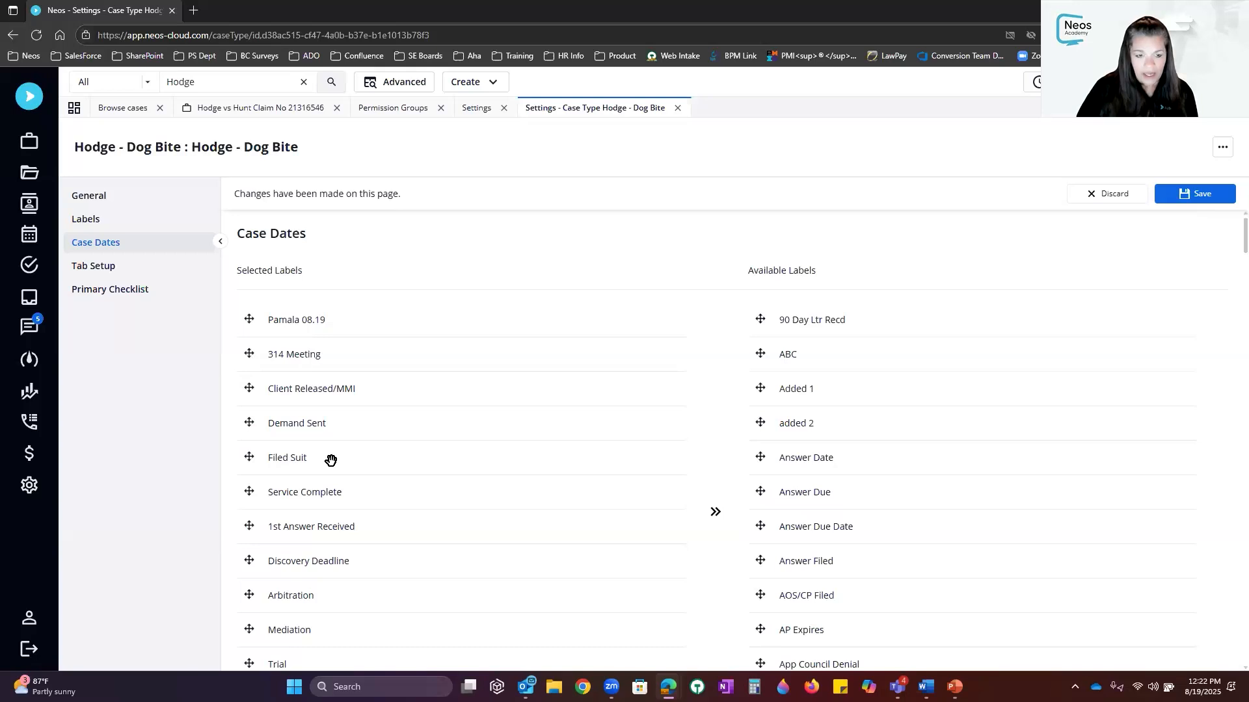
left_click_drag(317, 435, 291, 412)
left_click_drag(299, 462, 300, 424)
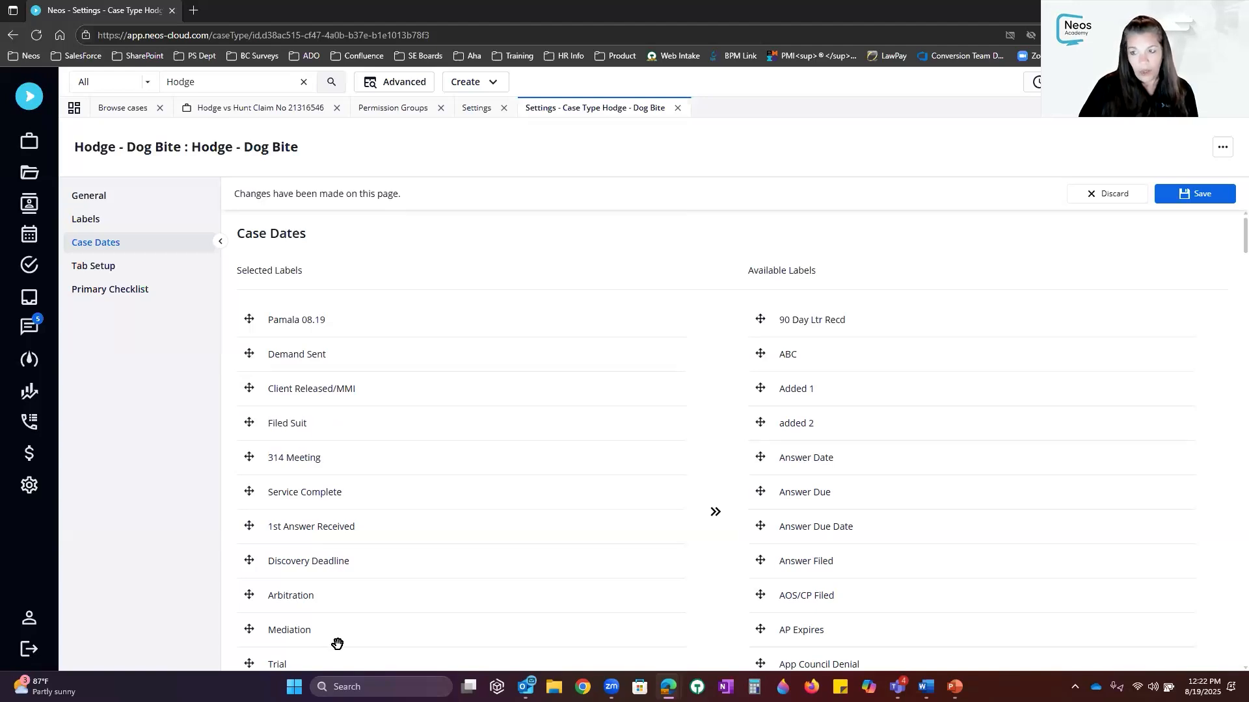
left_click(1199, 194)
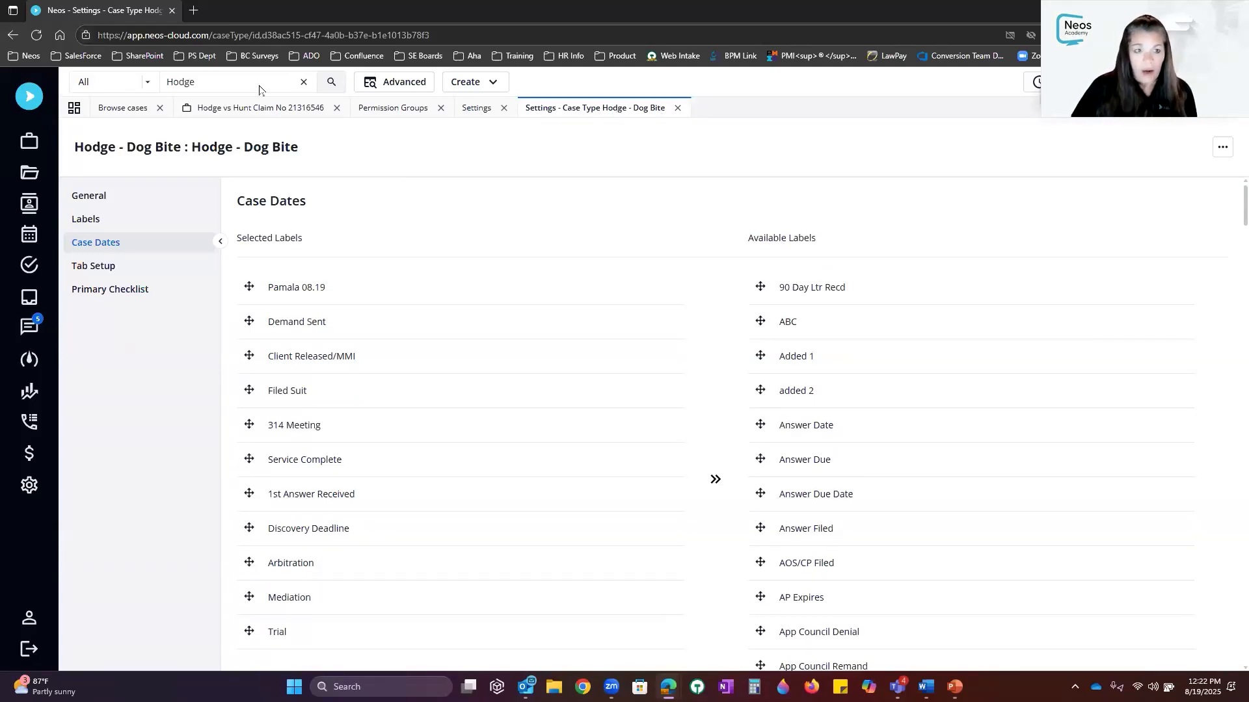
Filter Browse Cases to Hodge - Dog Bite, open that case, and view its Case Dates
left_click(274, 111)
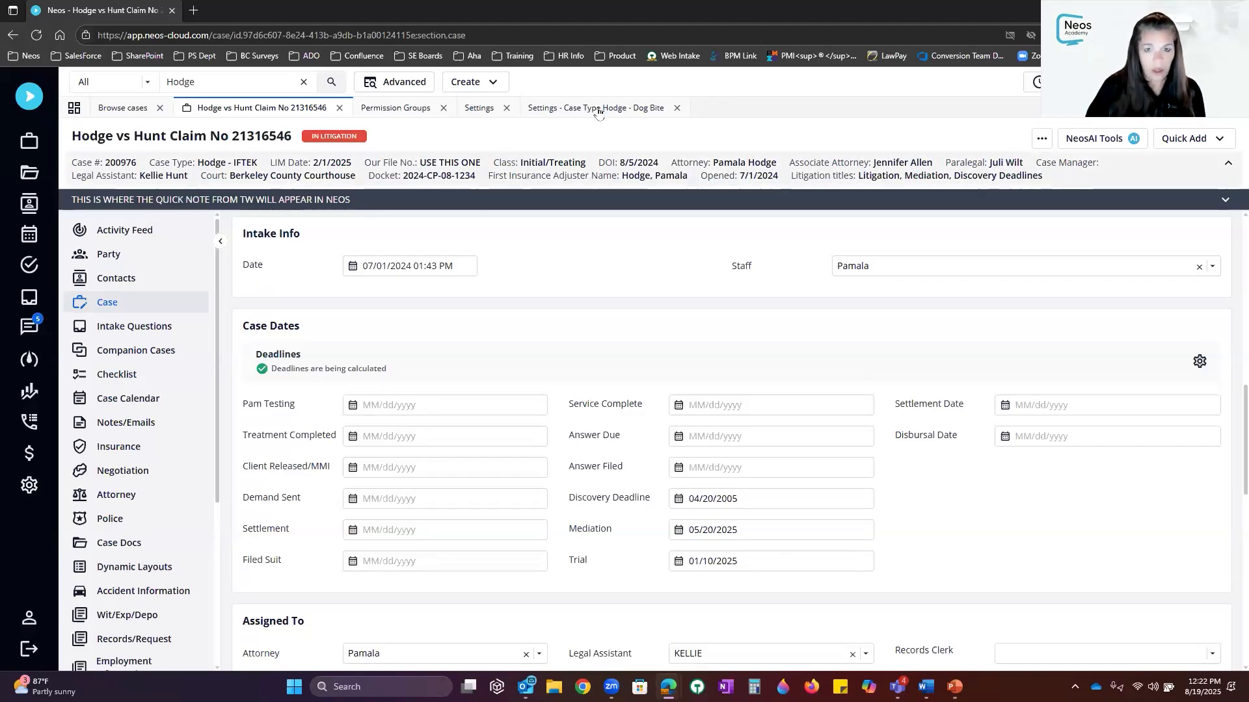
left_click(29, 143)
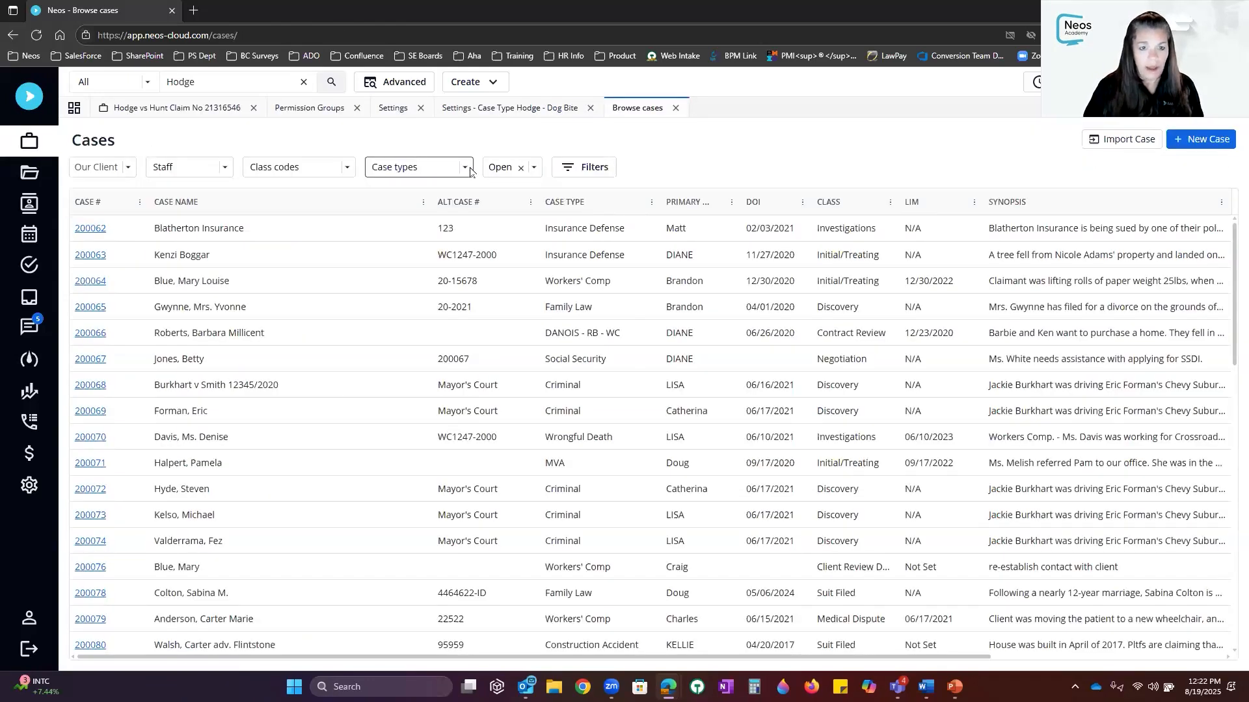
left_click(466, 168)
type("hodge")
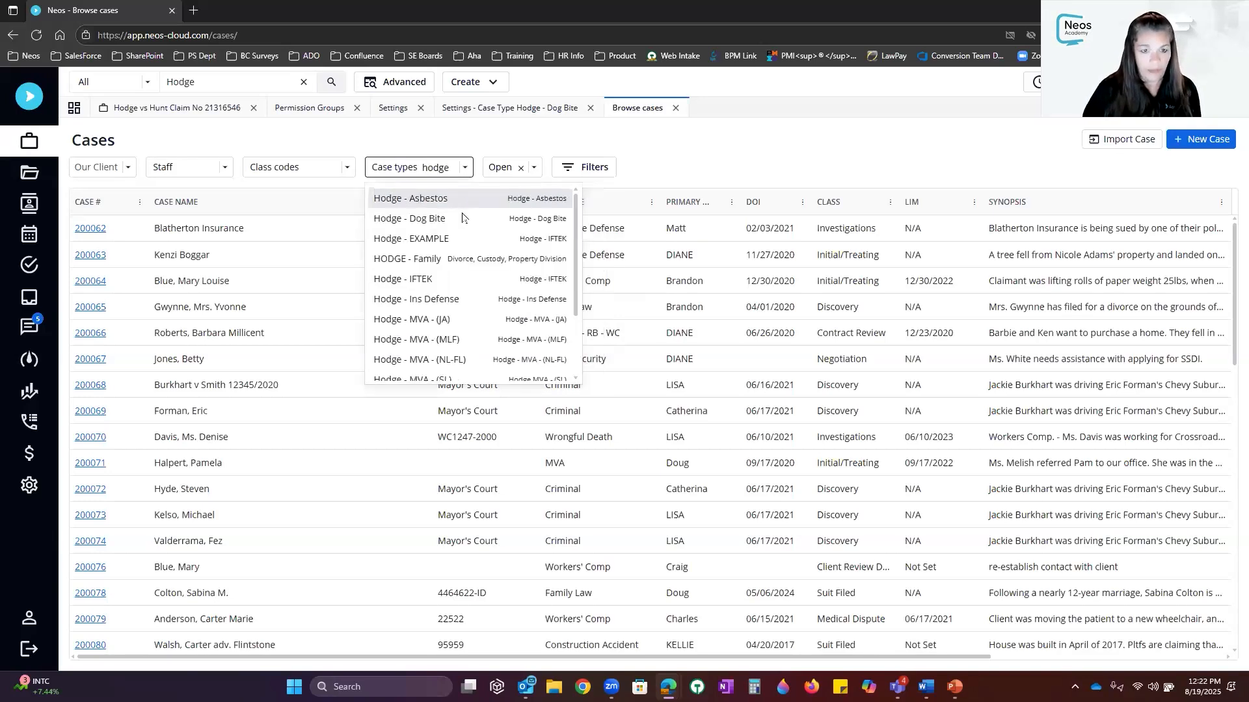
left_click(462, 217)
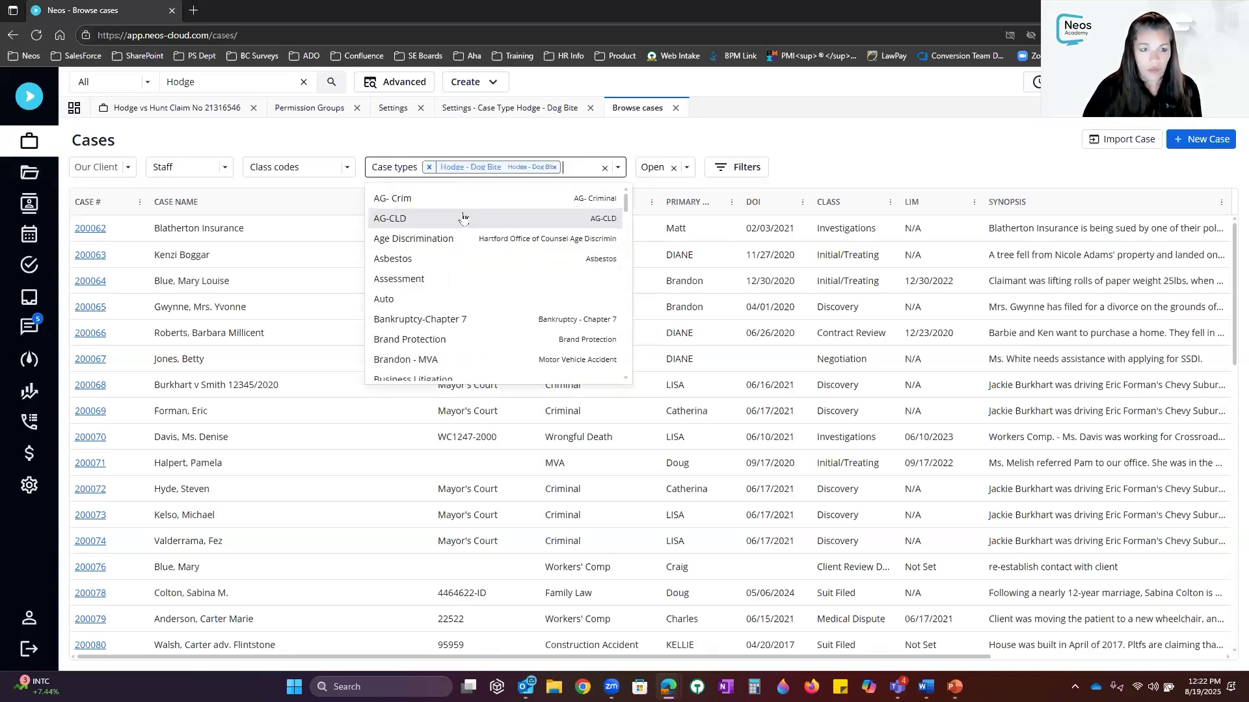
key("Tab")
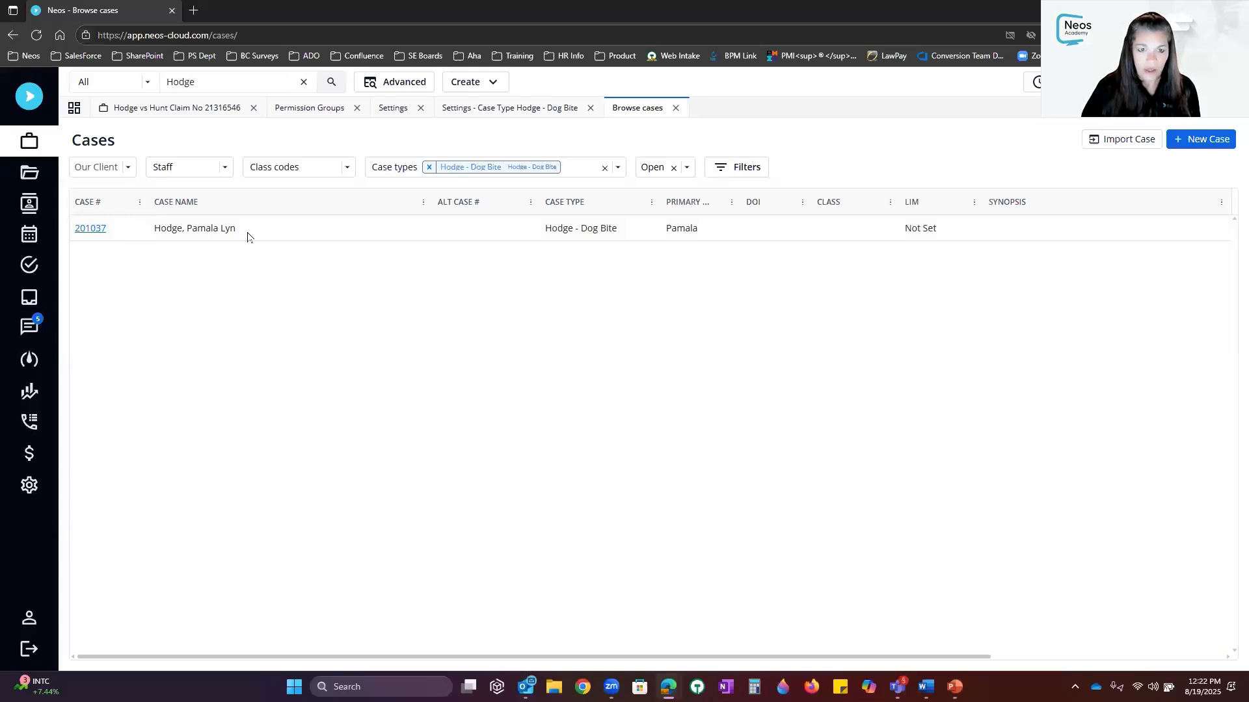
double_click(206, 227)
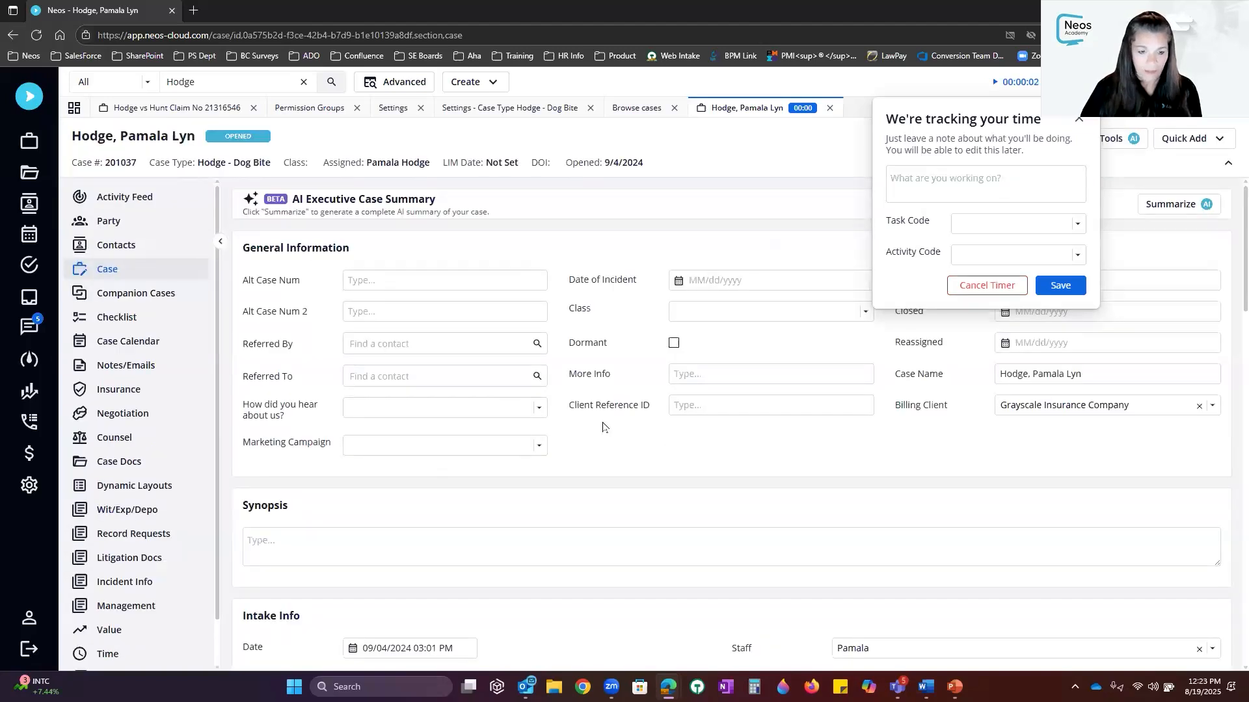
scroll(602, 426, "down", 3)
scroll(602, 423, "down", 3)
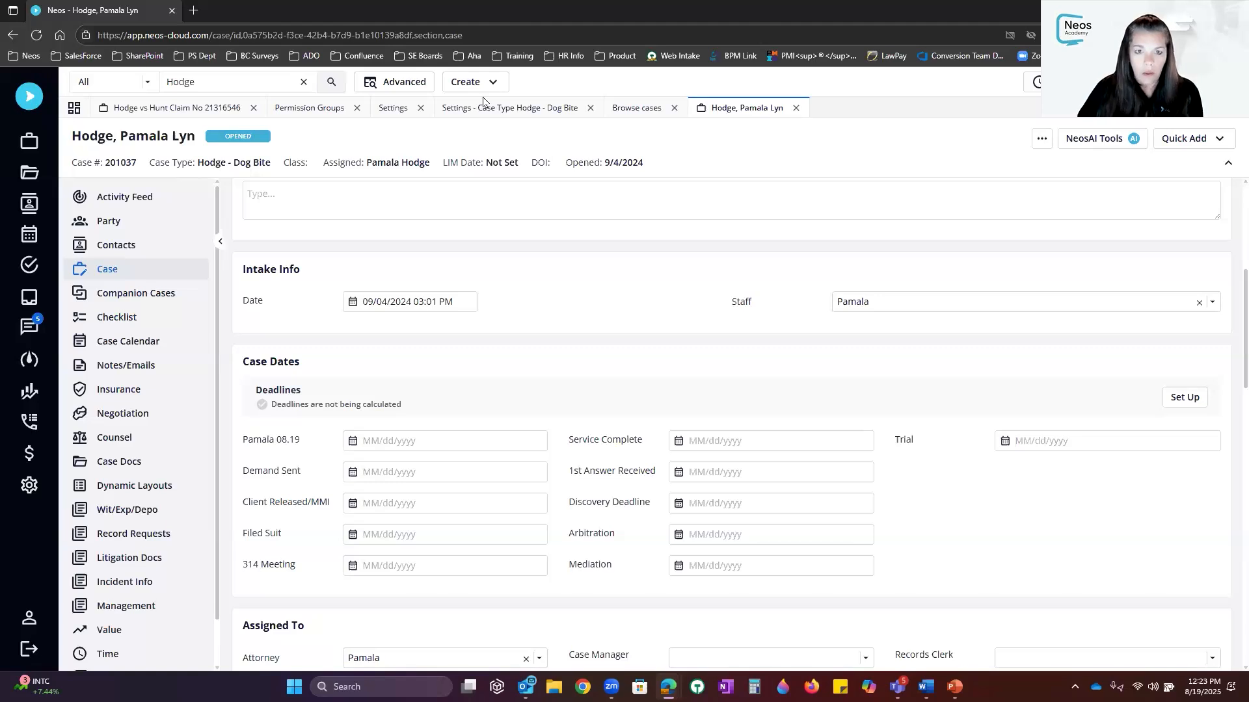
In the Hodge - Dog Bite primary checklist, set PAM001's Ref to Pamala 08.19
left_click(499, 109)
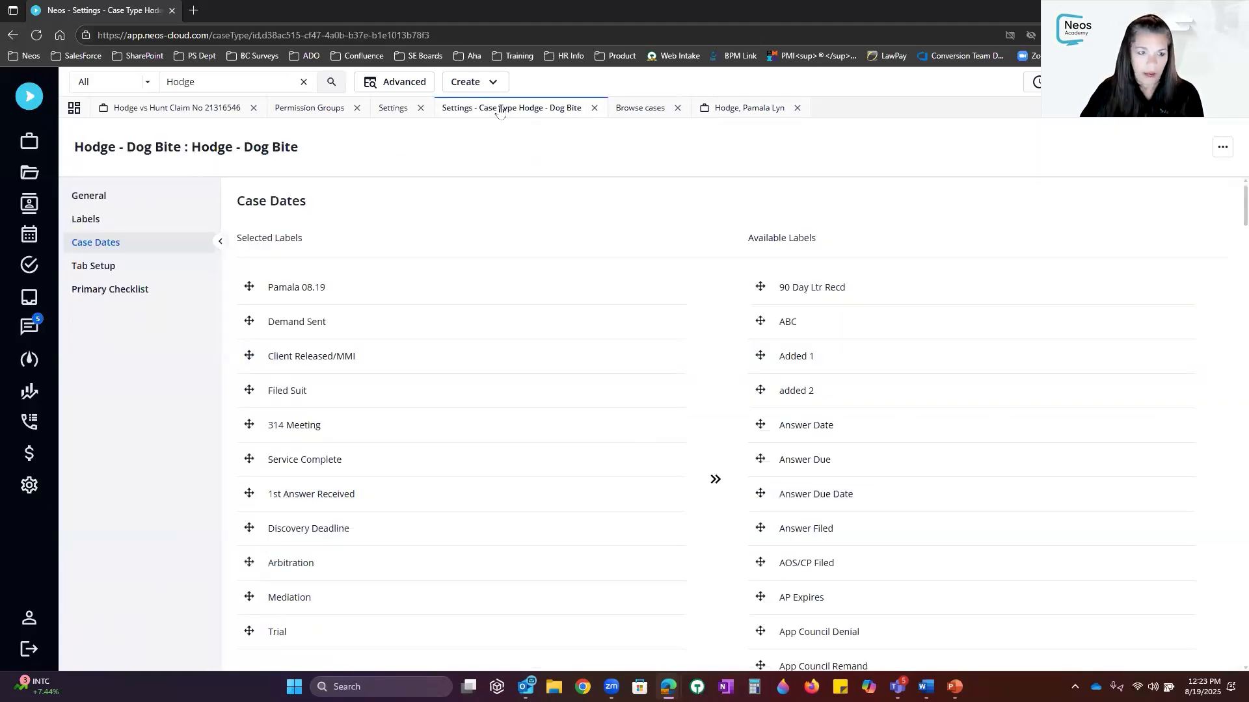
left_click(119, 294)
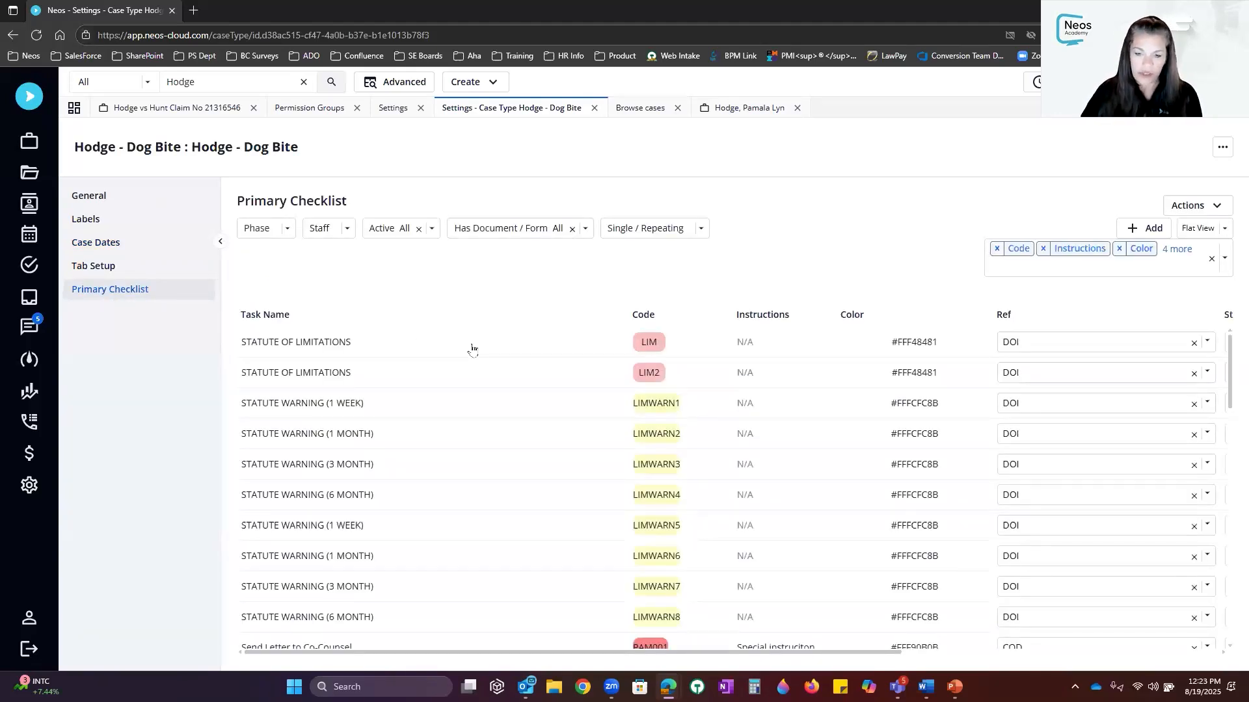
scroll(697, 588, "down", 3)
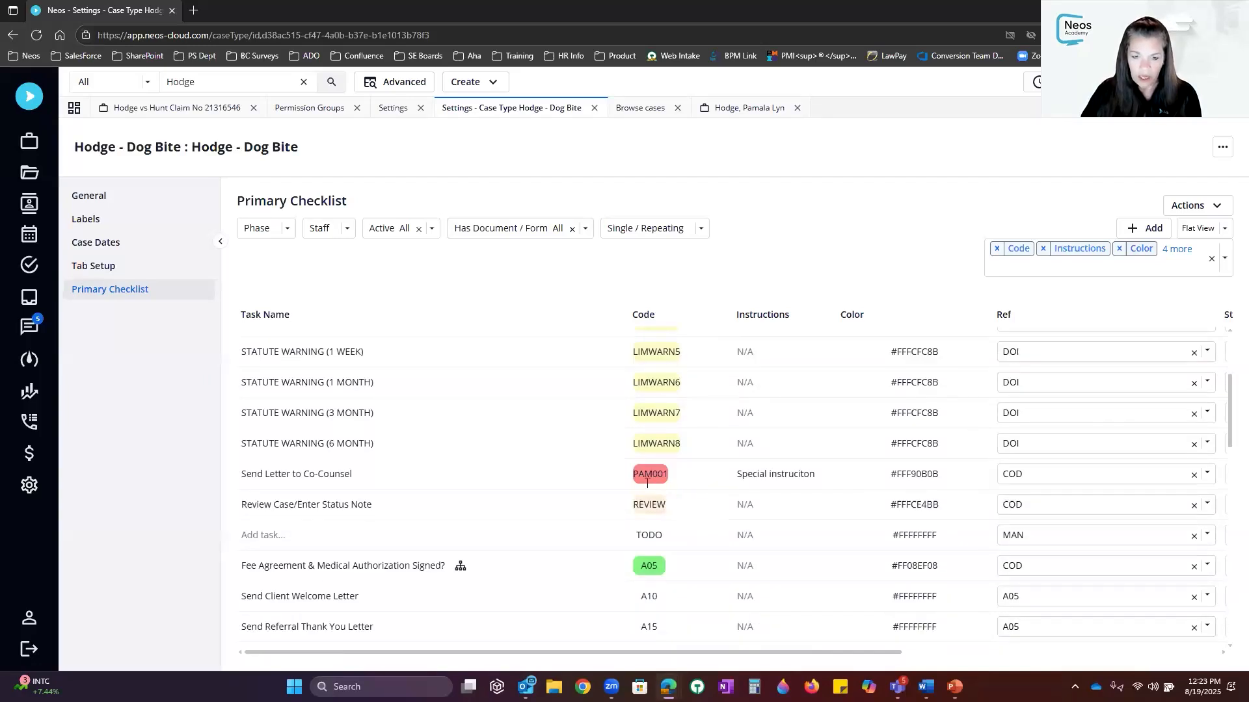
left_click(613, 475)
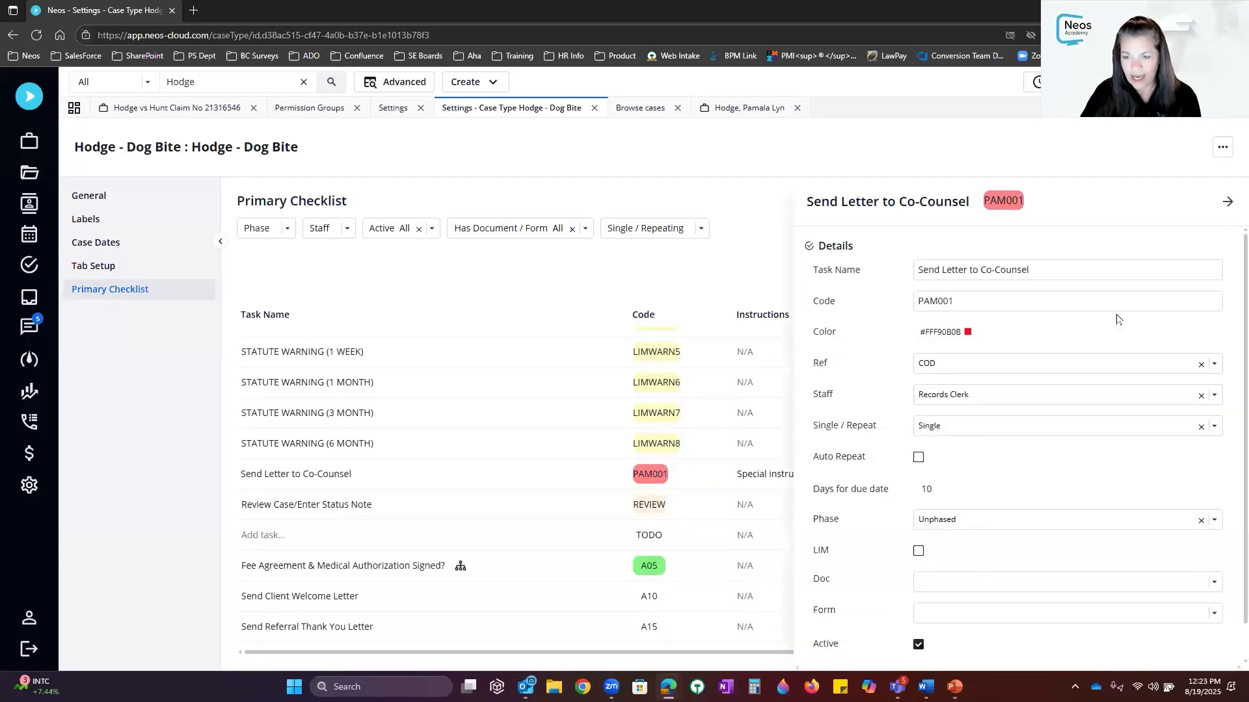
left_click(1082, 365)
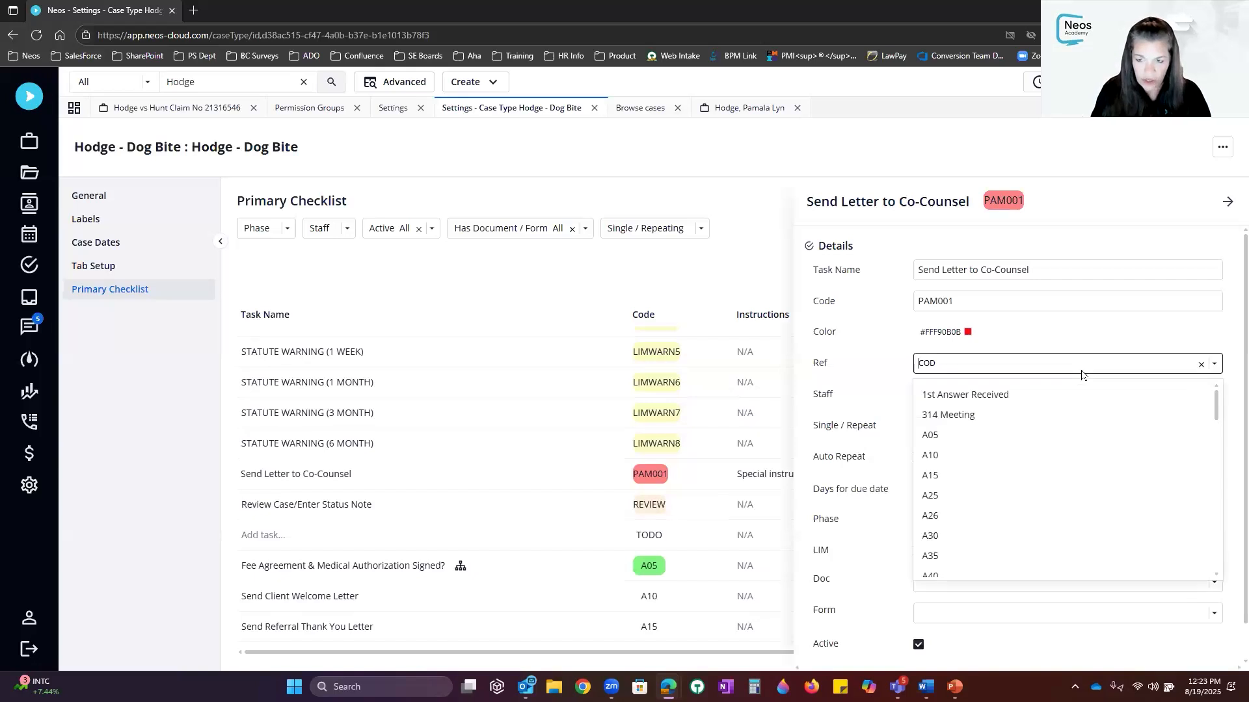
type("pama")
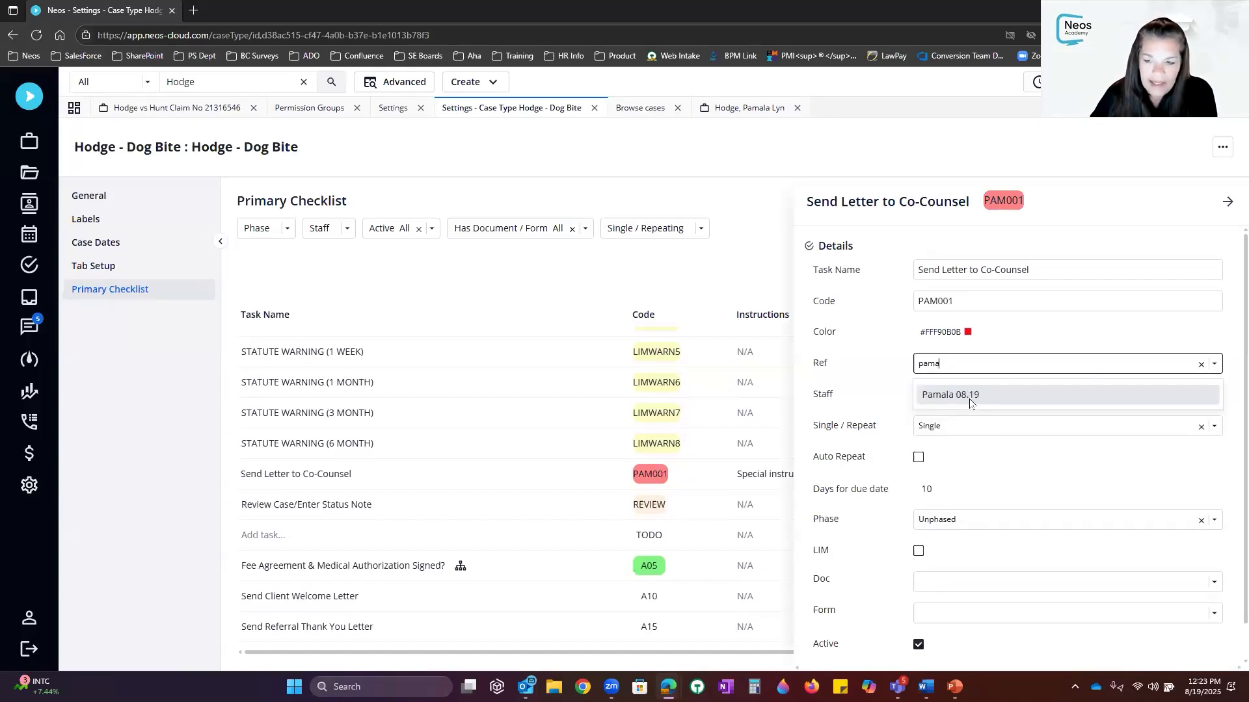
left_click(969, 398)
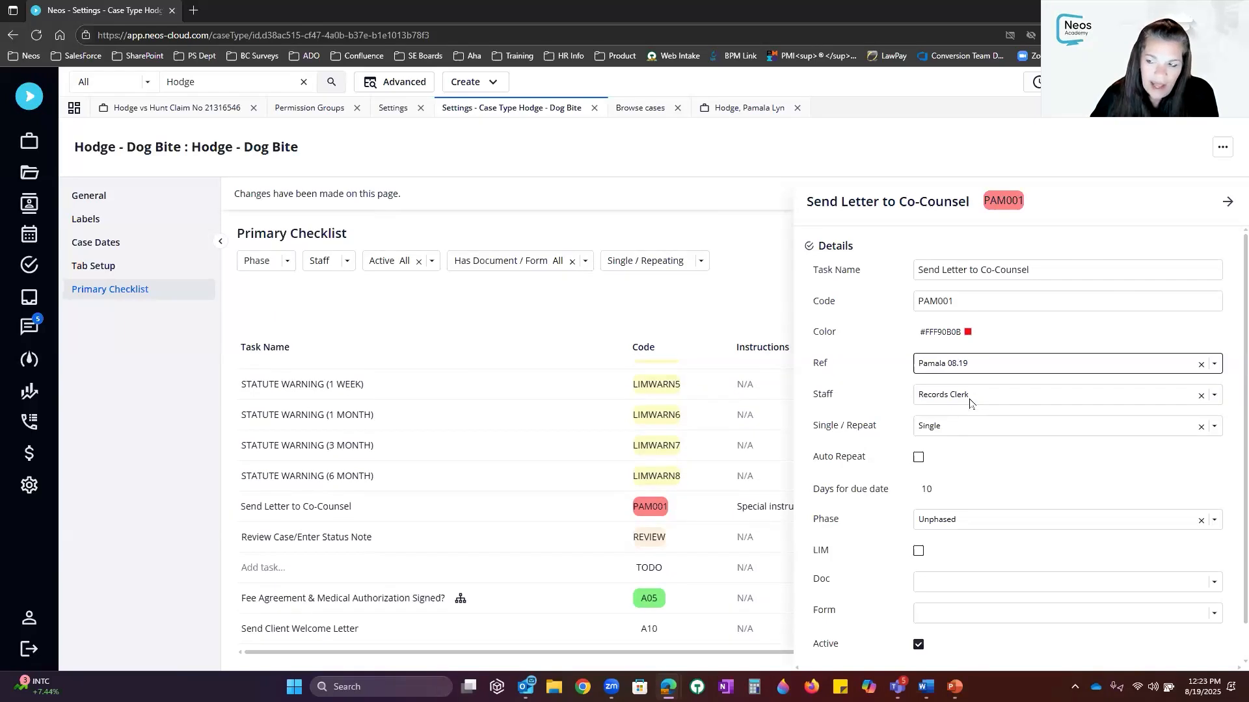
left_click(1230, 203)
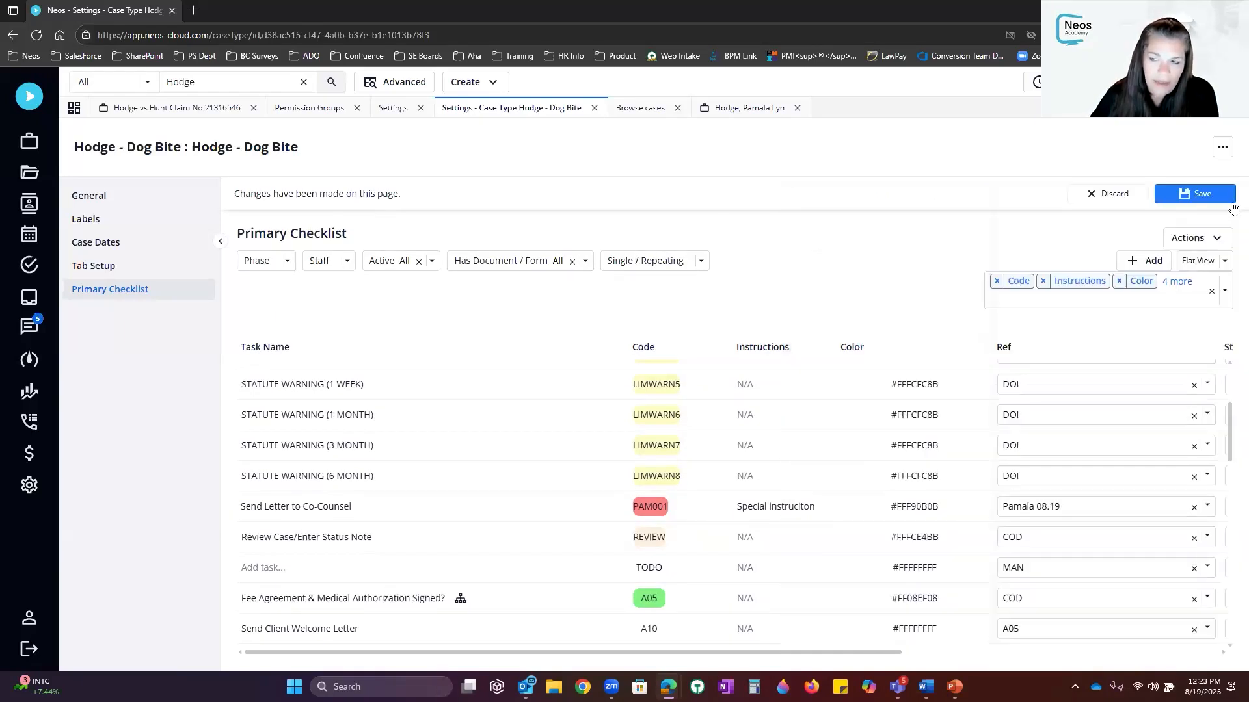
Save the checklist and apply the change to all open cases
left_click(1200, 199)
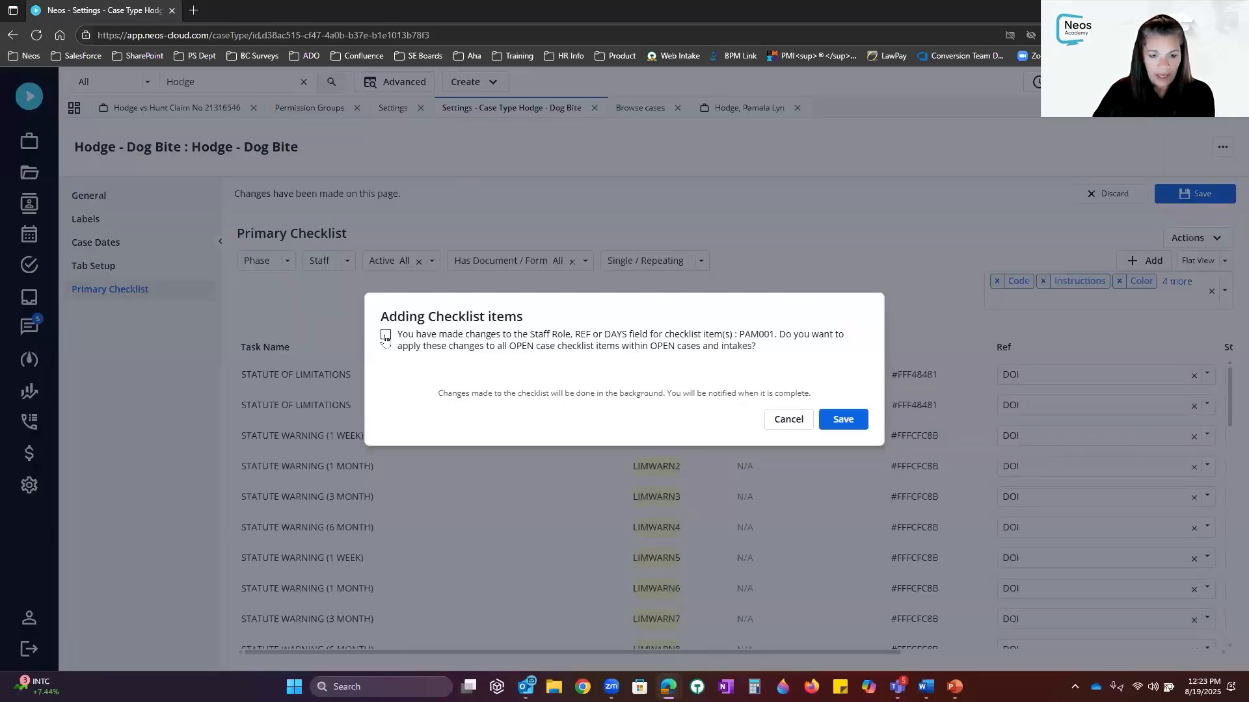
left_click(385, 336)
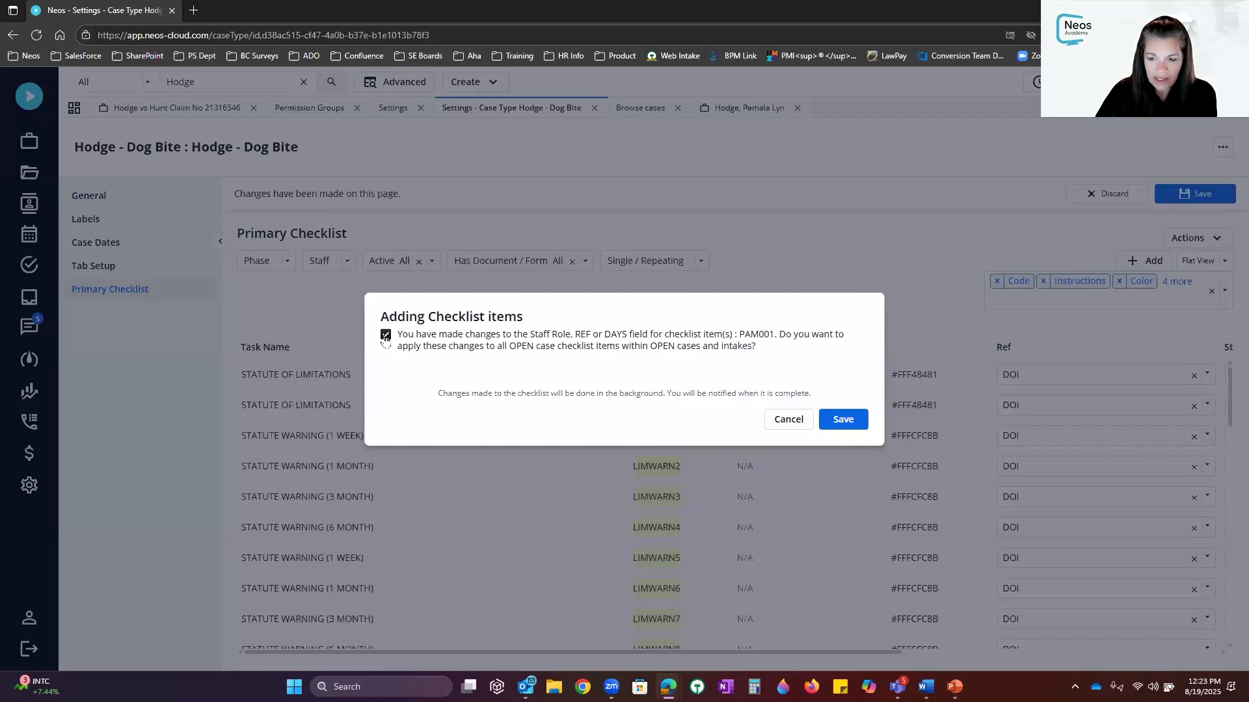
left_click(843, 420)
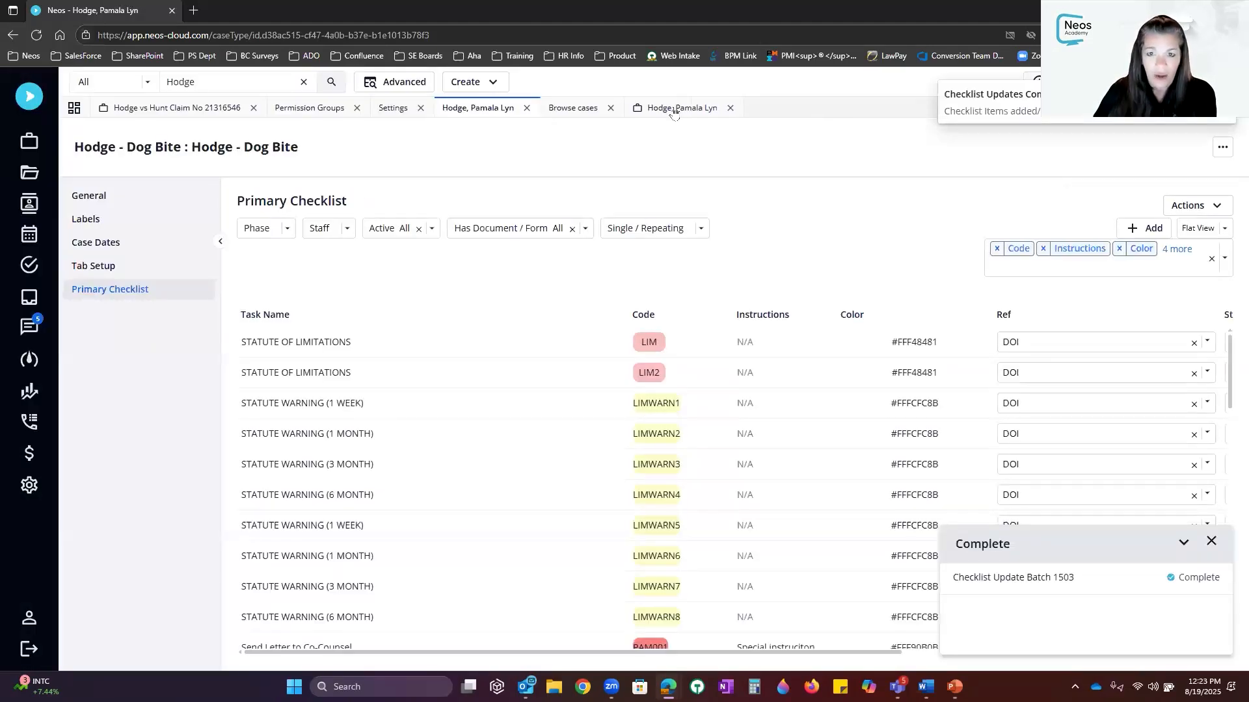
Check the PAM001 task's due date in the dog-bite case's checklist
left_click(673, 109)
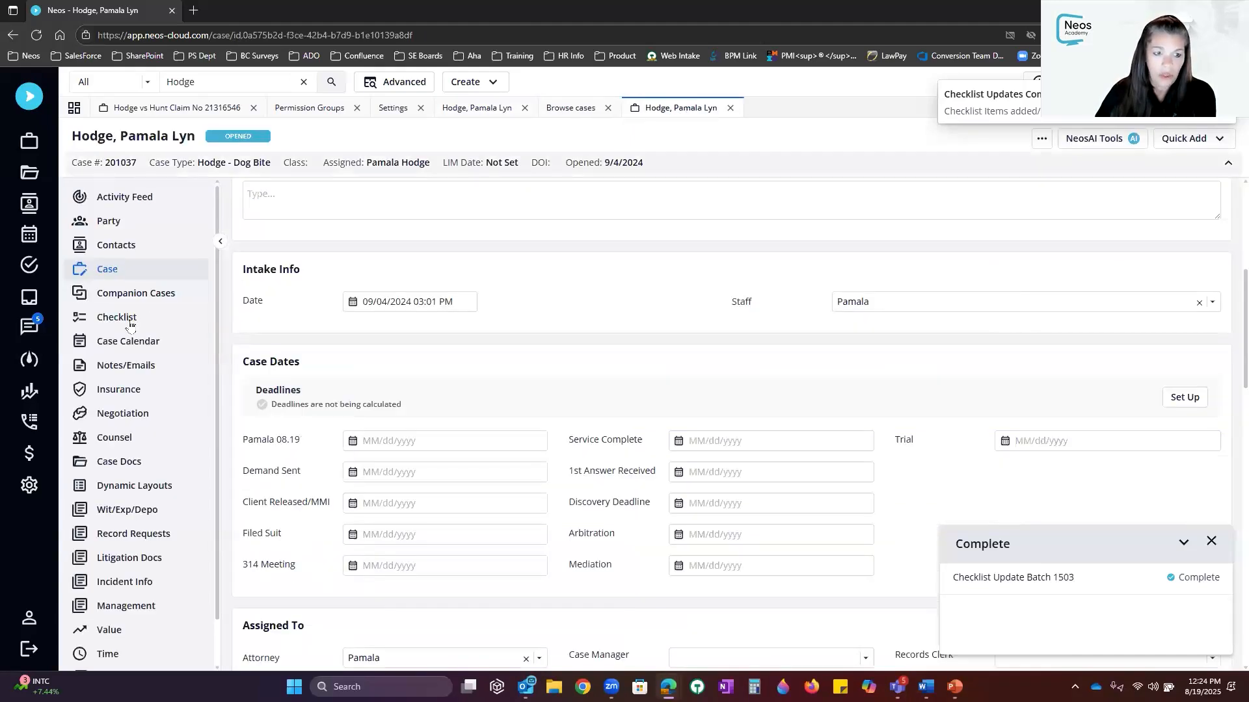
left_click(130, 322)
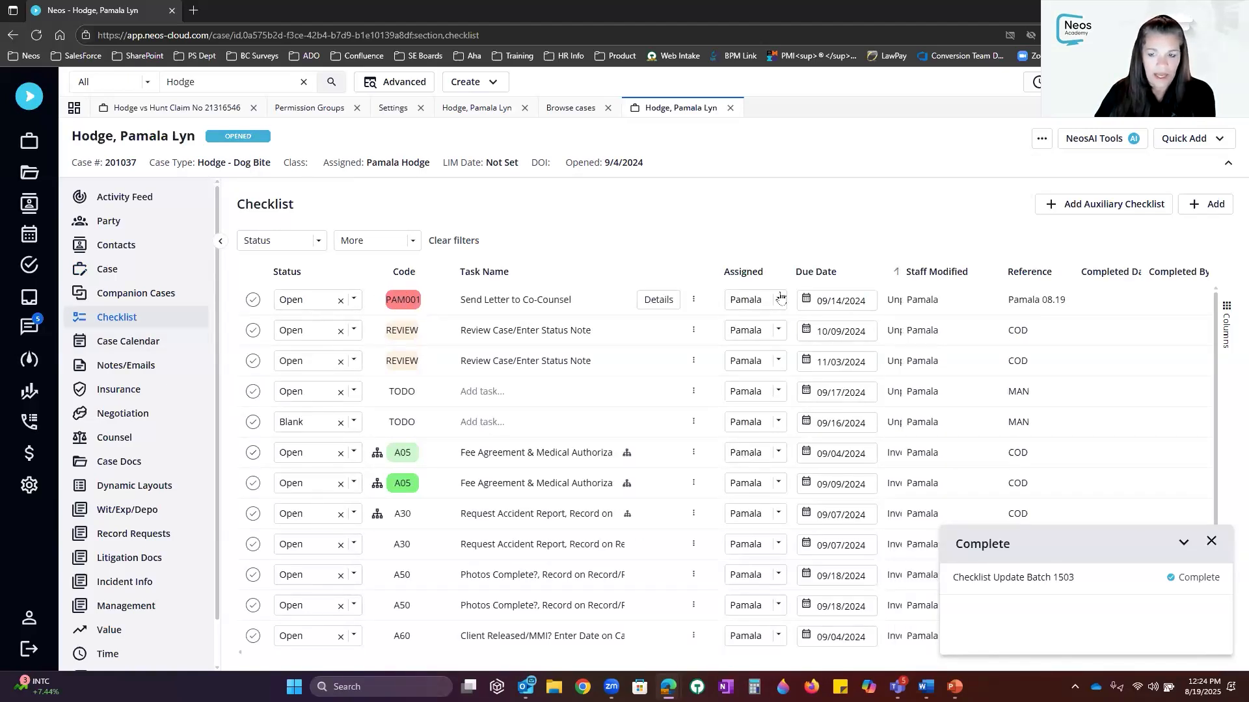
left_click(822, 307)
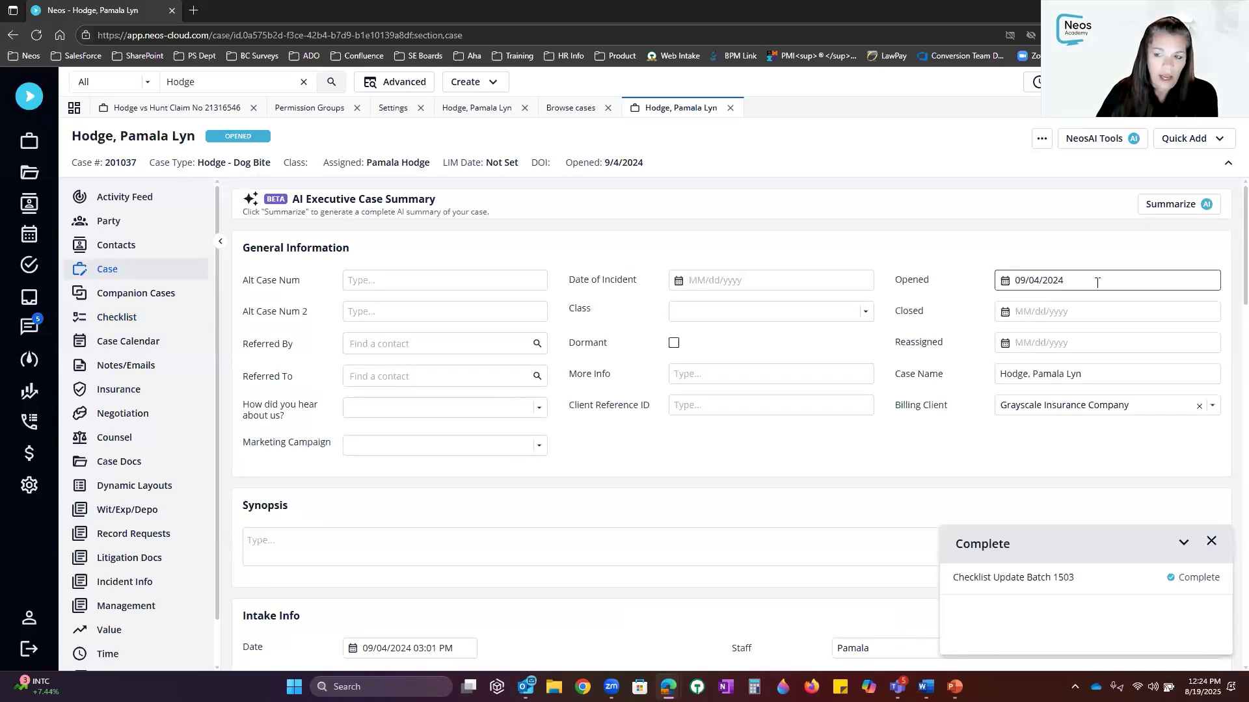
Change the case's Opened date to 08/19/2025, save, and reload the checklist
left_click(1040, 281)
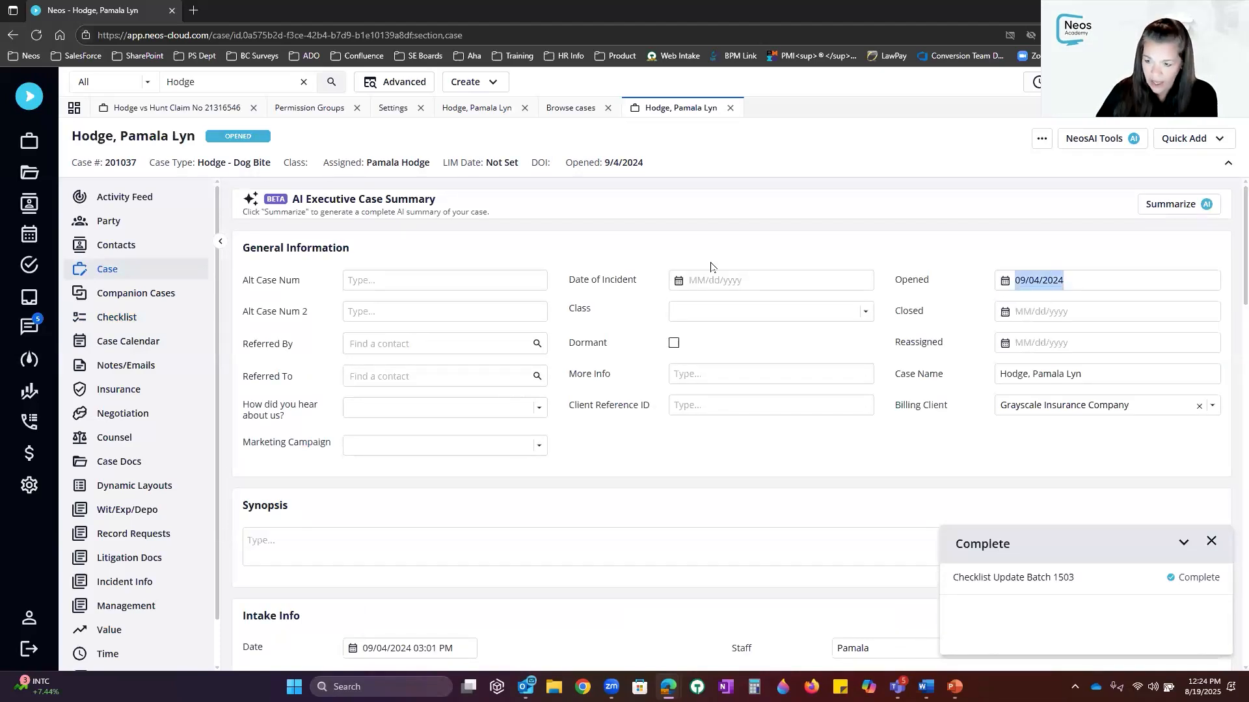
type("08/19/2025")
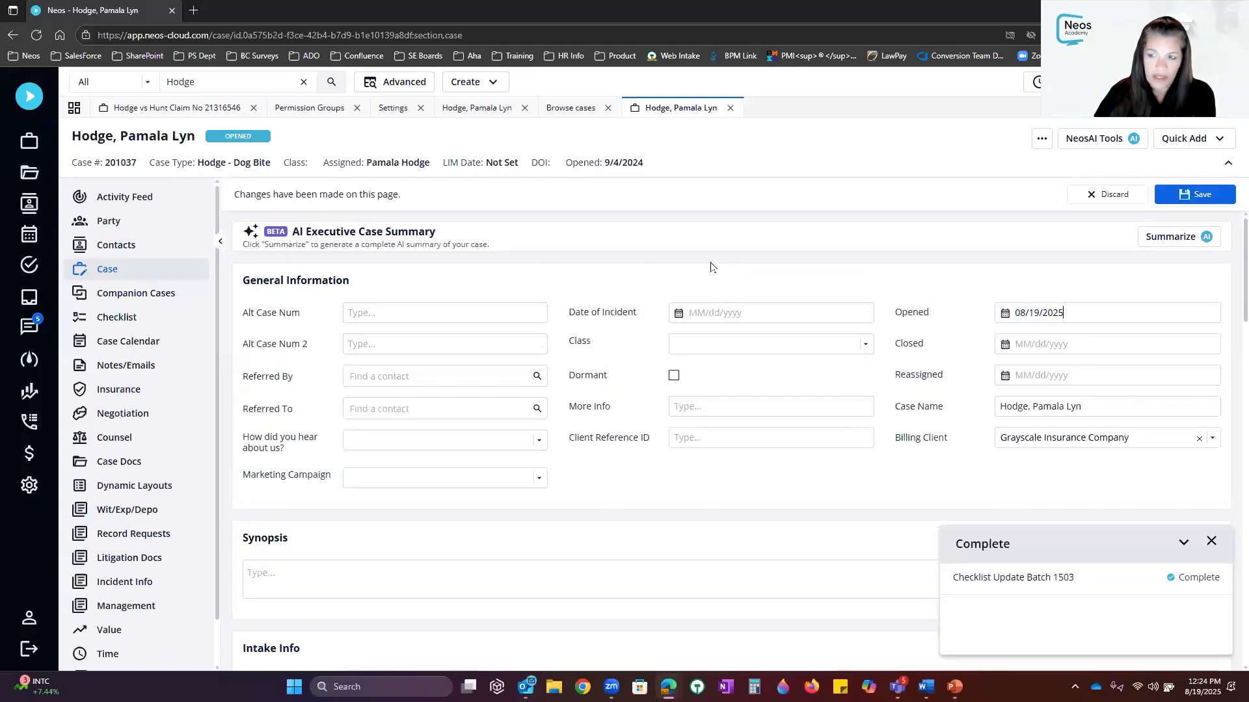
left_click(1209, 201)
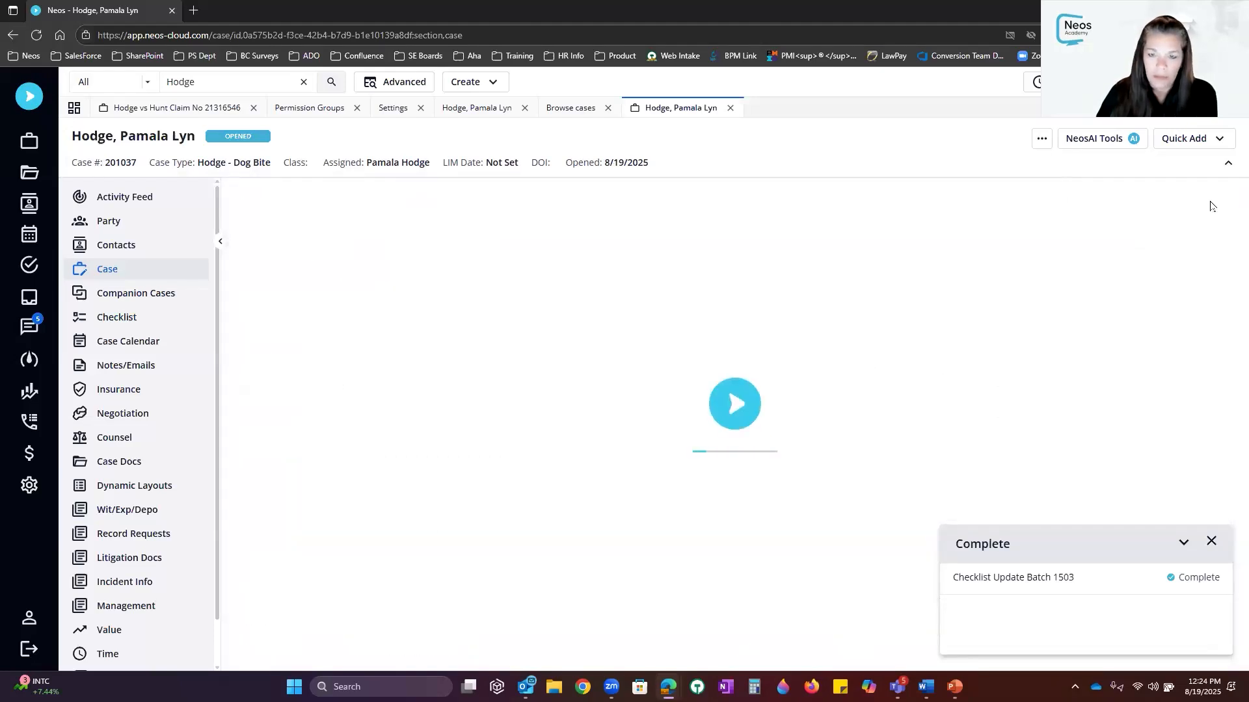
left_click(156, 327)
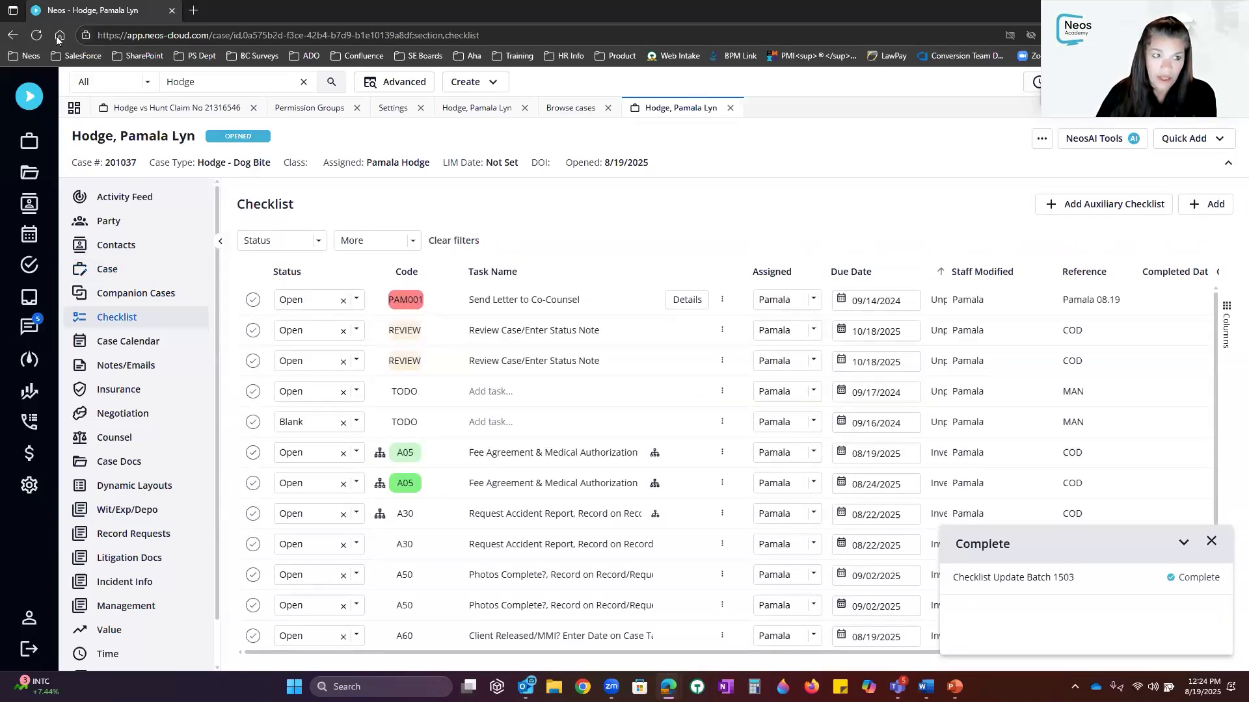
left_click(37, 35)
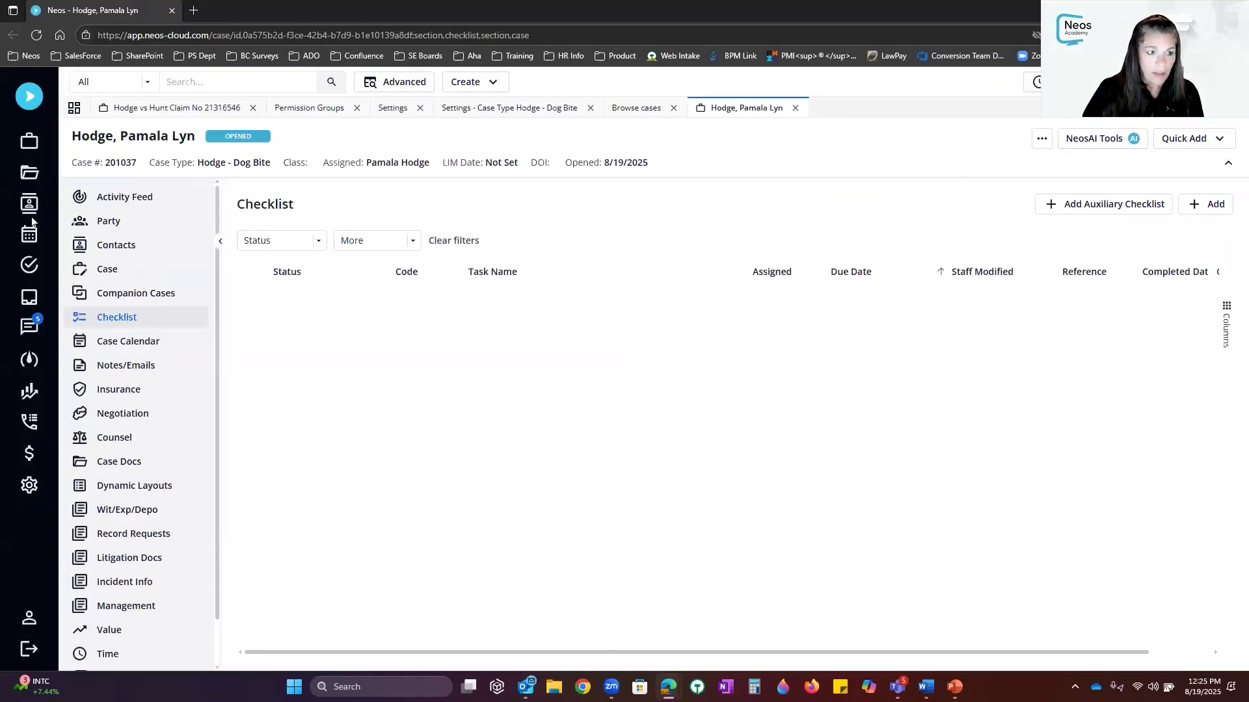
Open the Checklist Summary and remove the Open status filter
left_click(33, 98)
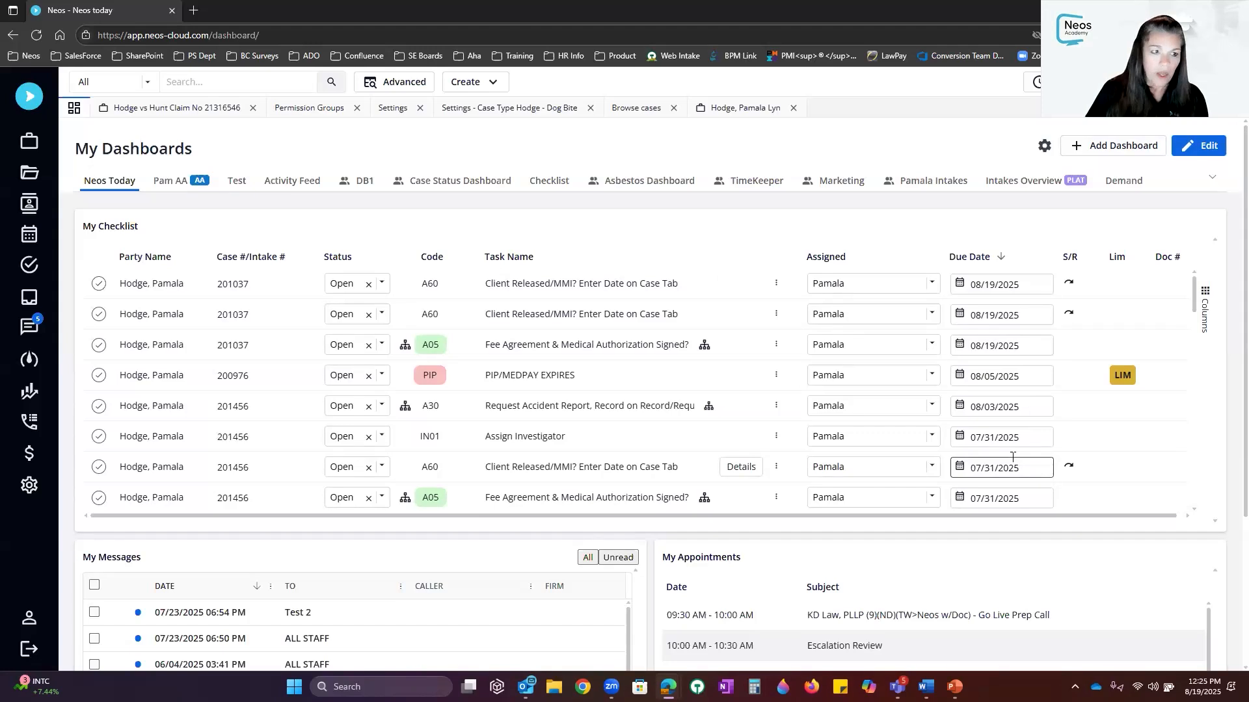
left_click(24, 267)
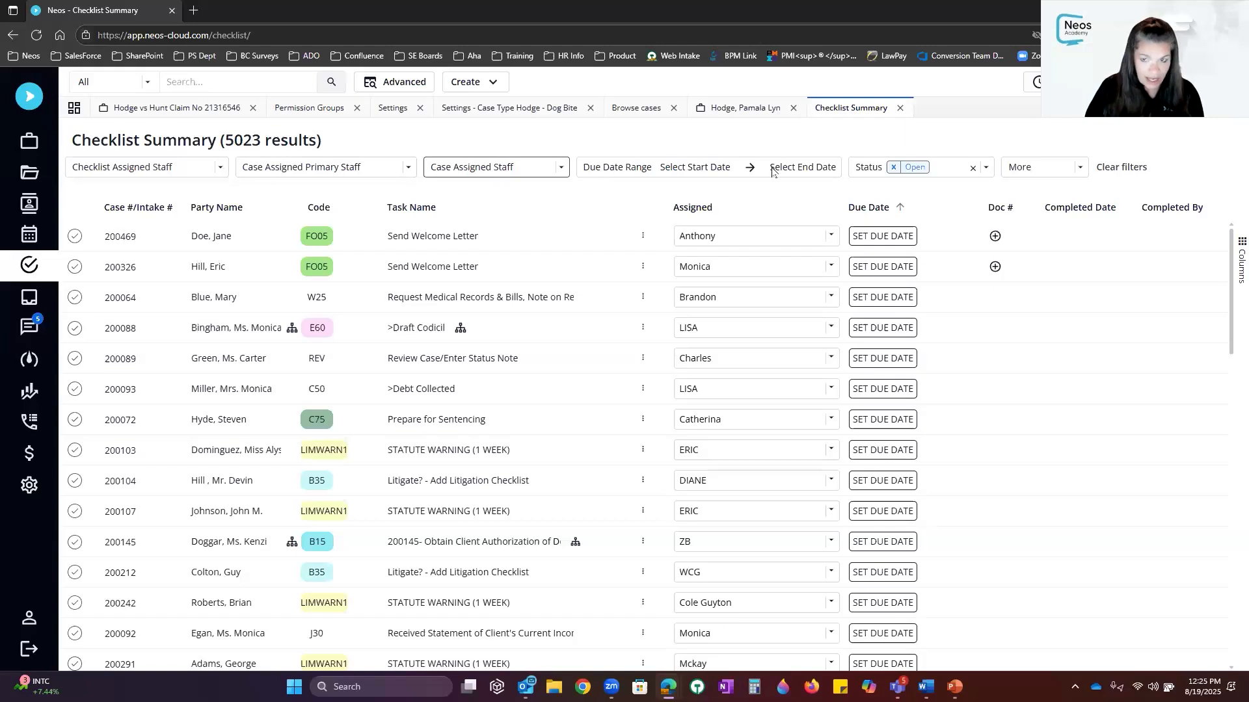
left_click(986, 168)
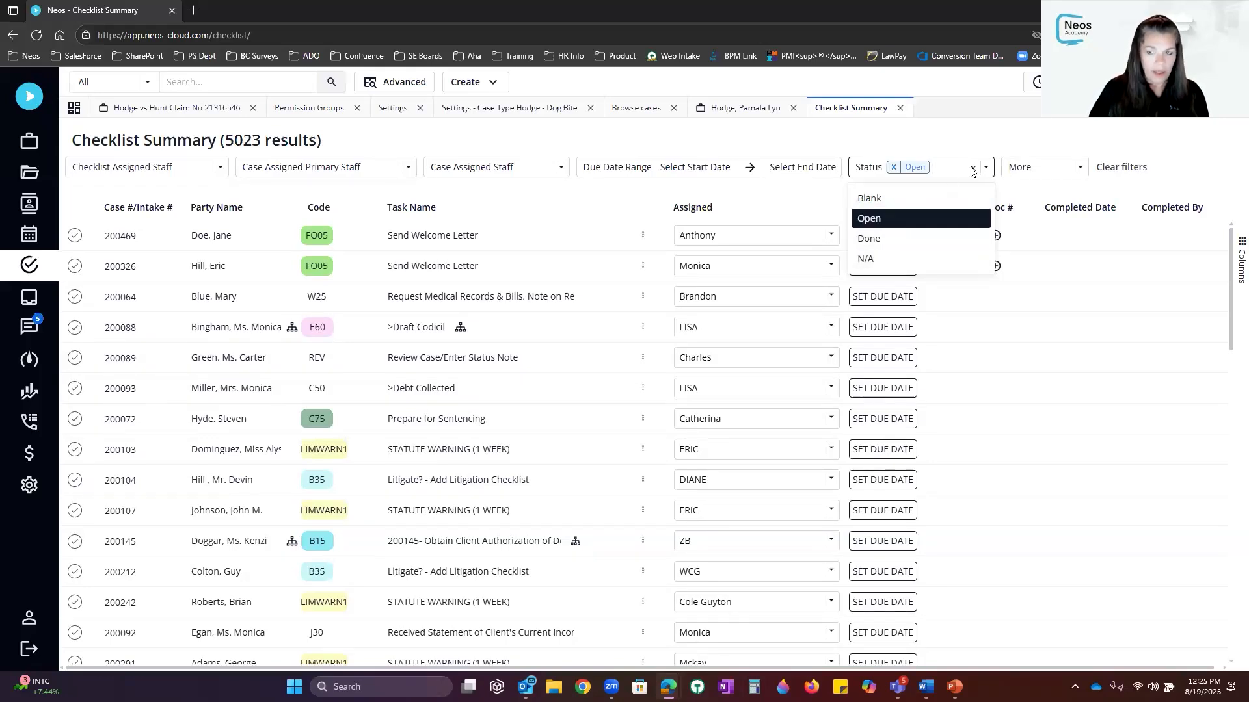
left_click(974, 169)
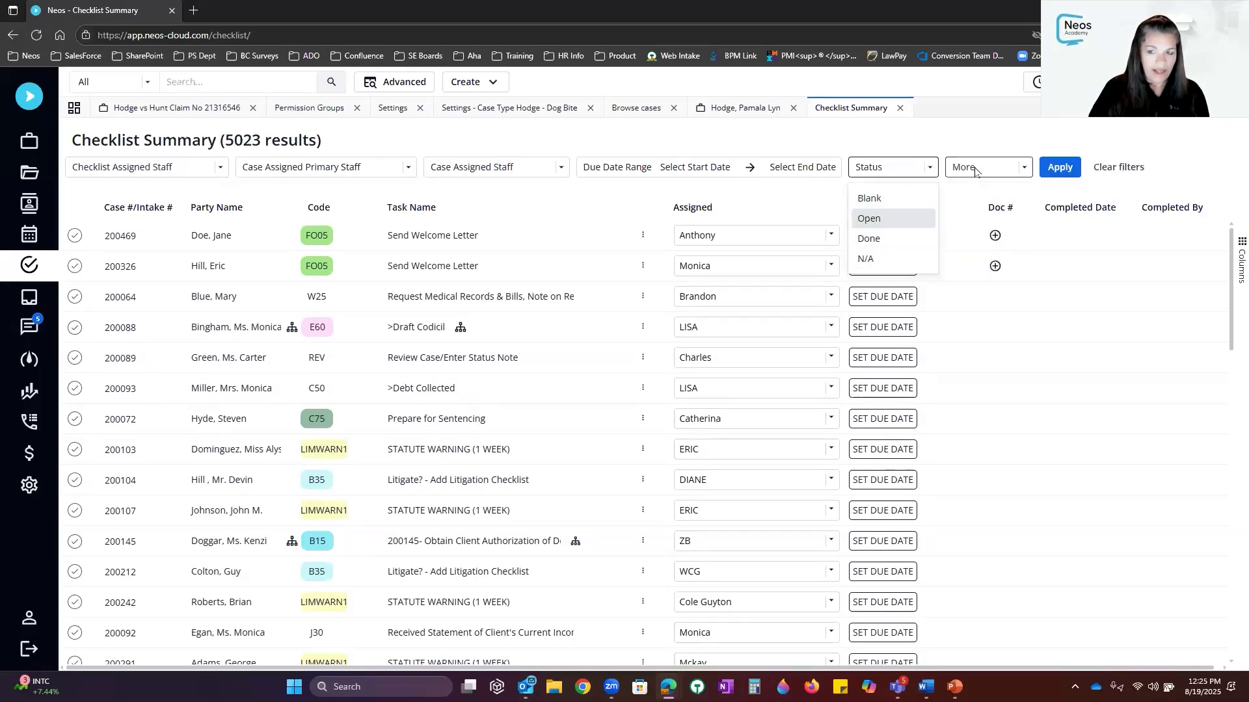
left_click(1060, 167)
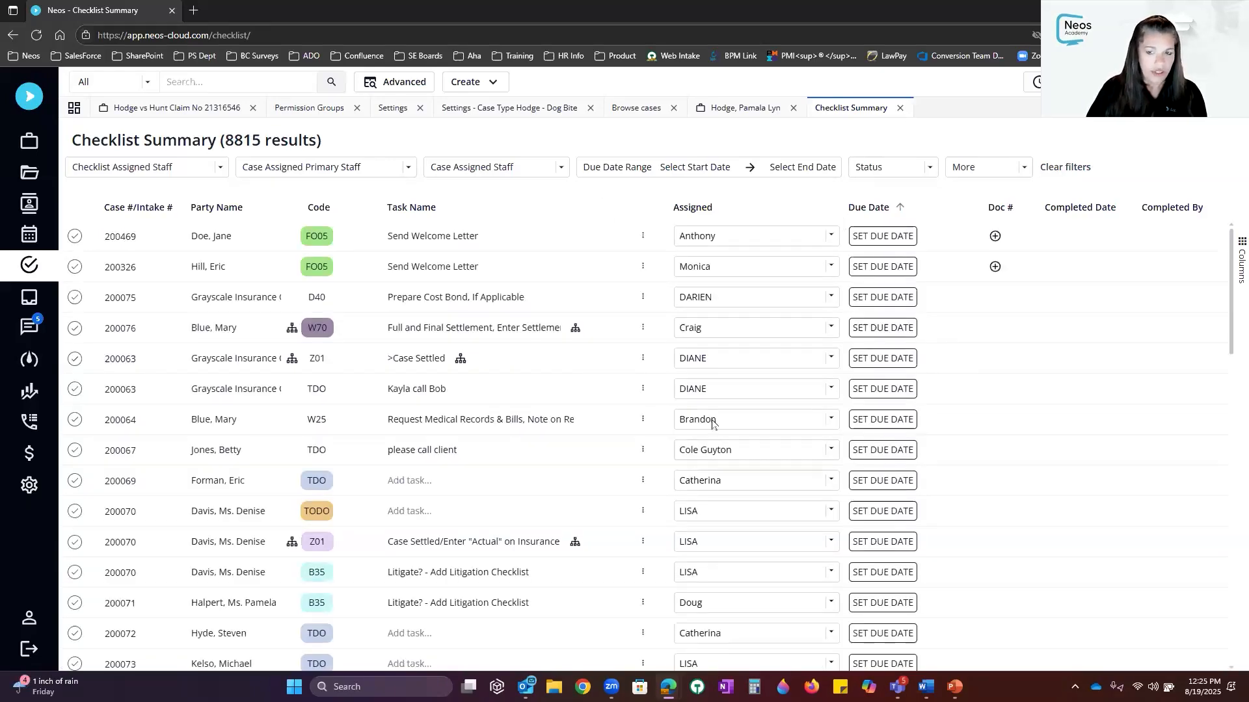
Add a Checklist Codes filter set to PAM001 and apply it
mouse_move(691, 435)
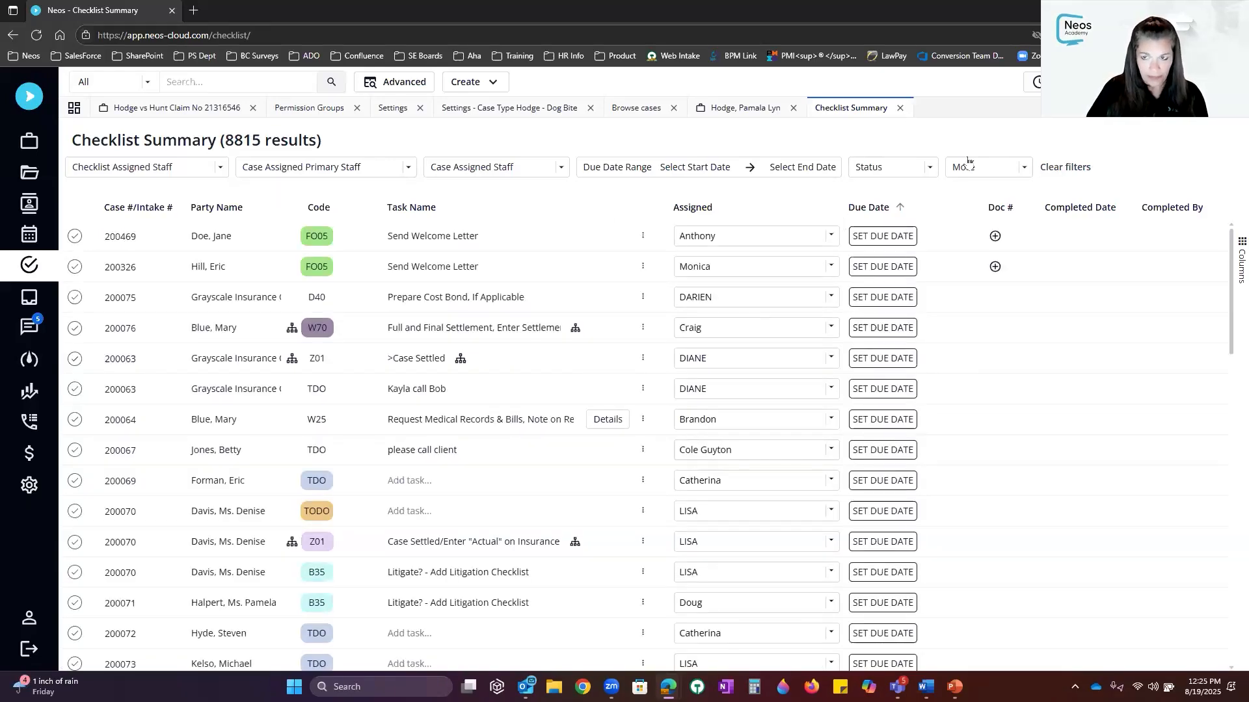
left_click(1025, 170)
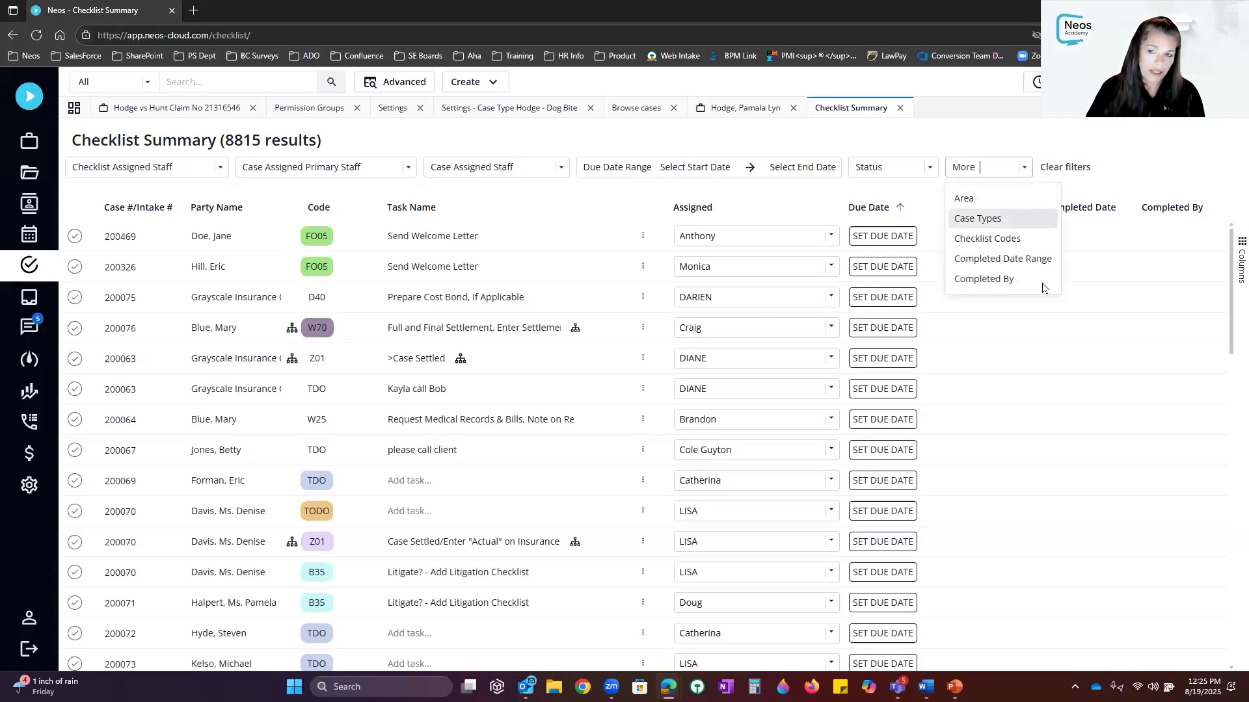
left_click(984, 241)
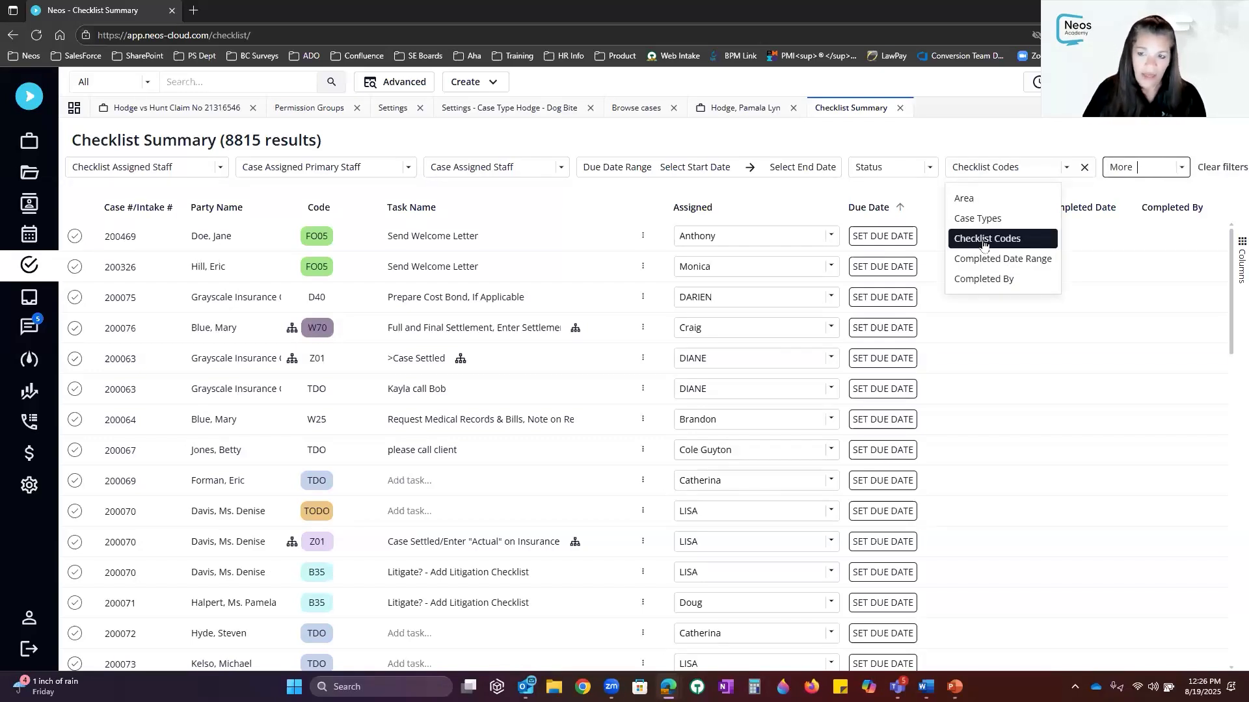
left_click(1067, 171)
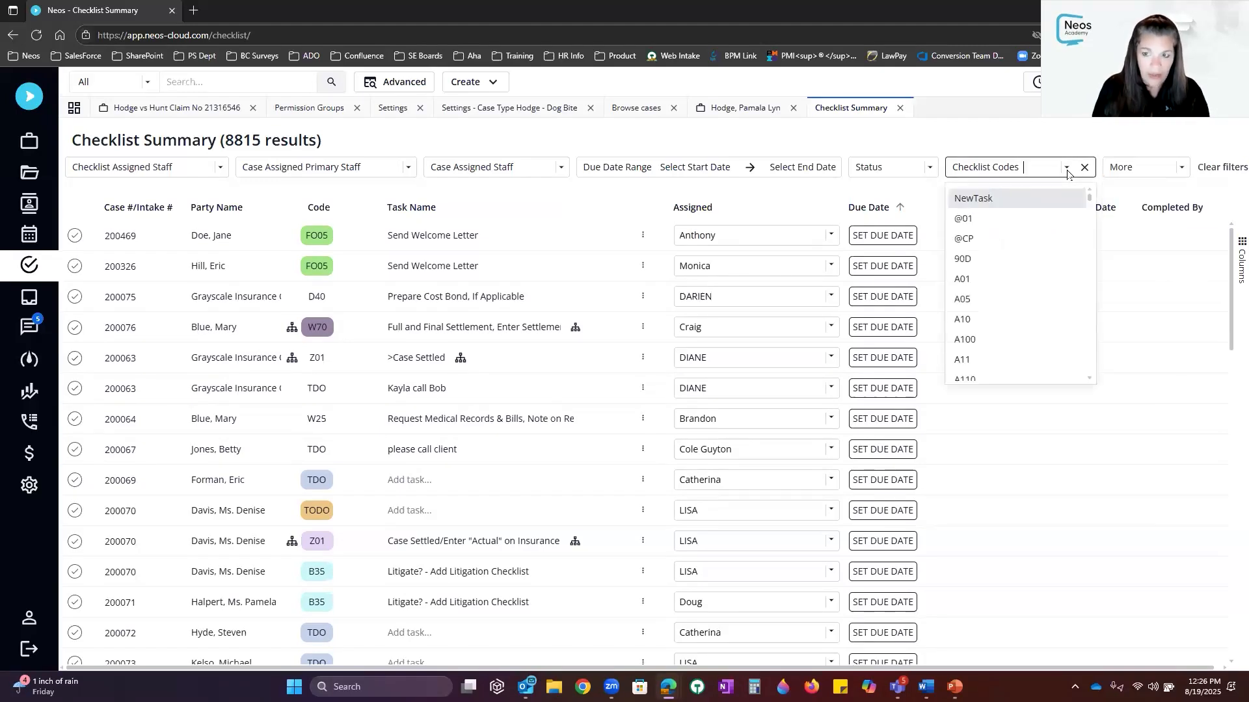
type("pamal")
key("BackSpace")
key("BackSpace")
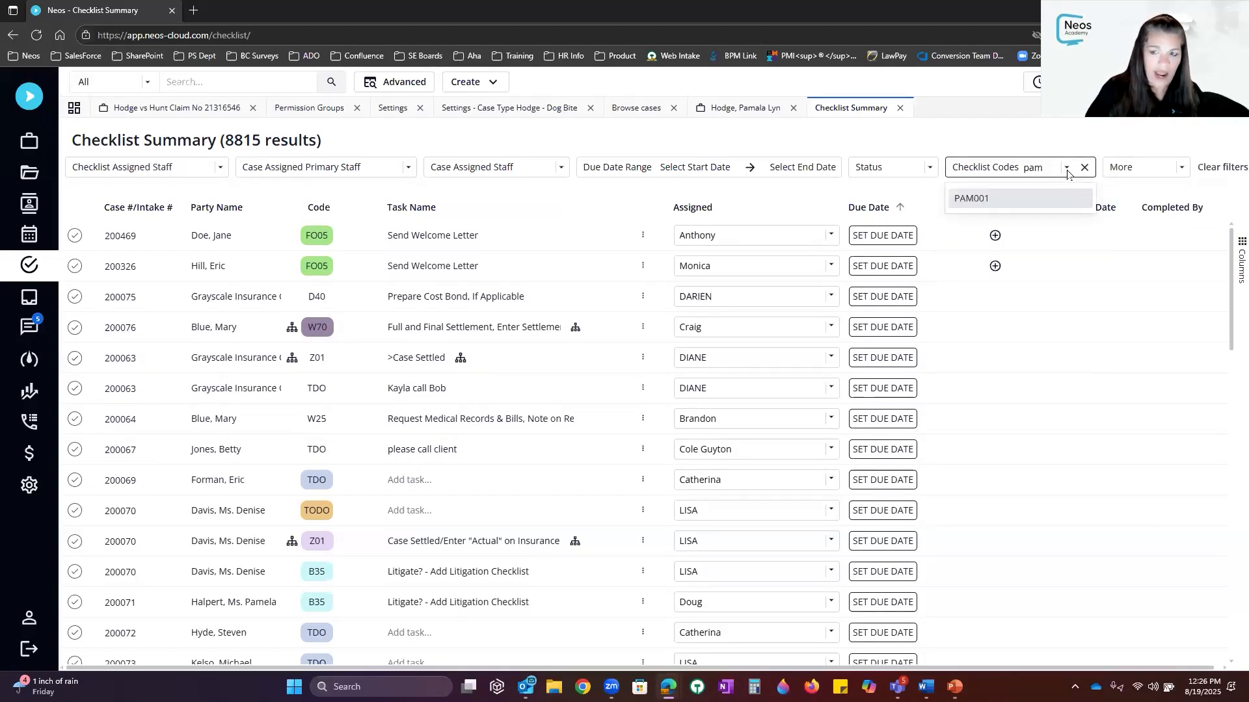
left_click(967, 203)
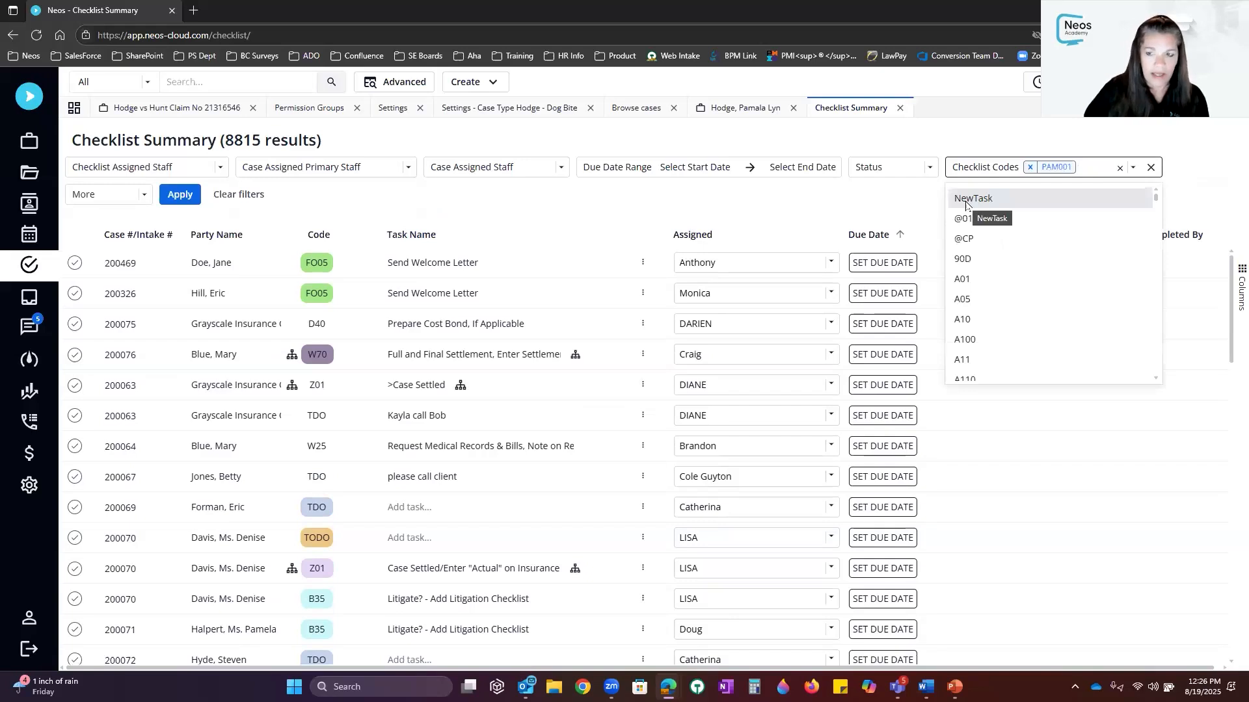
left_click(1051, 139)
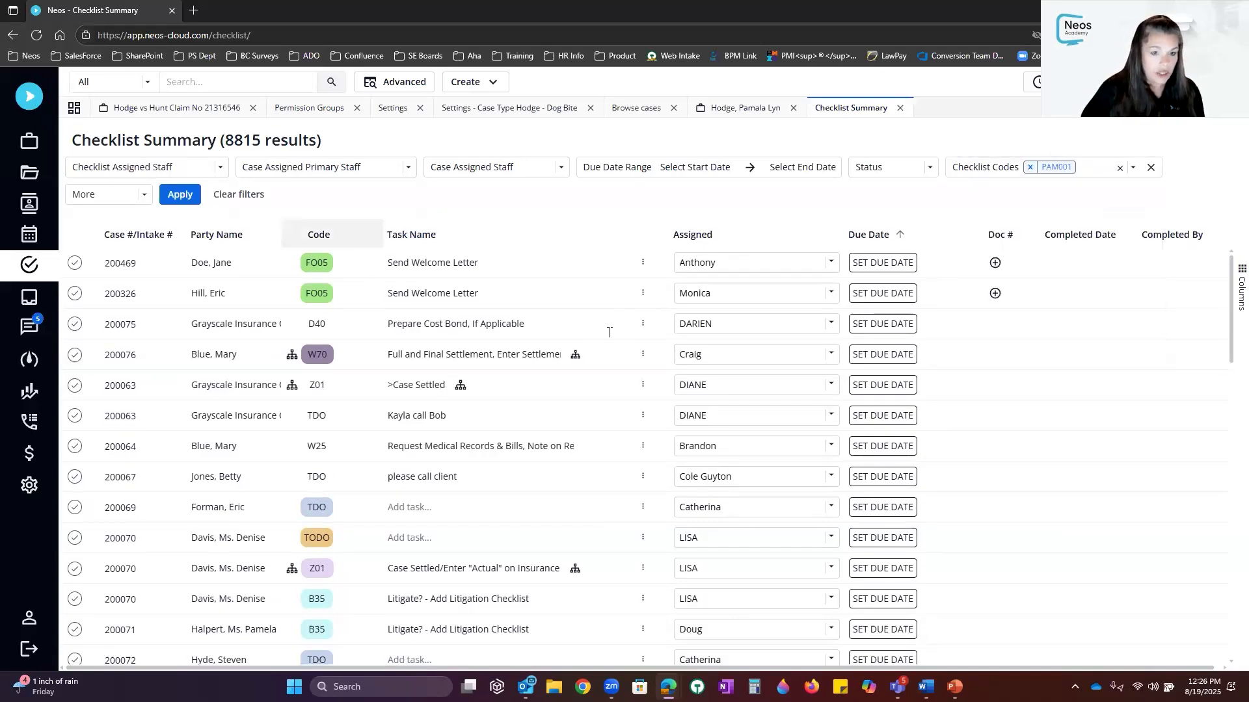
left_click(174, 199)
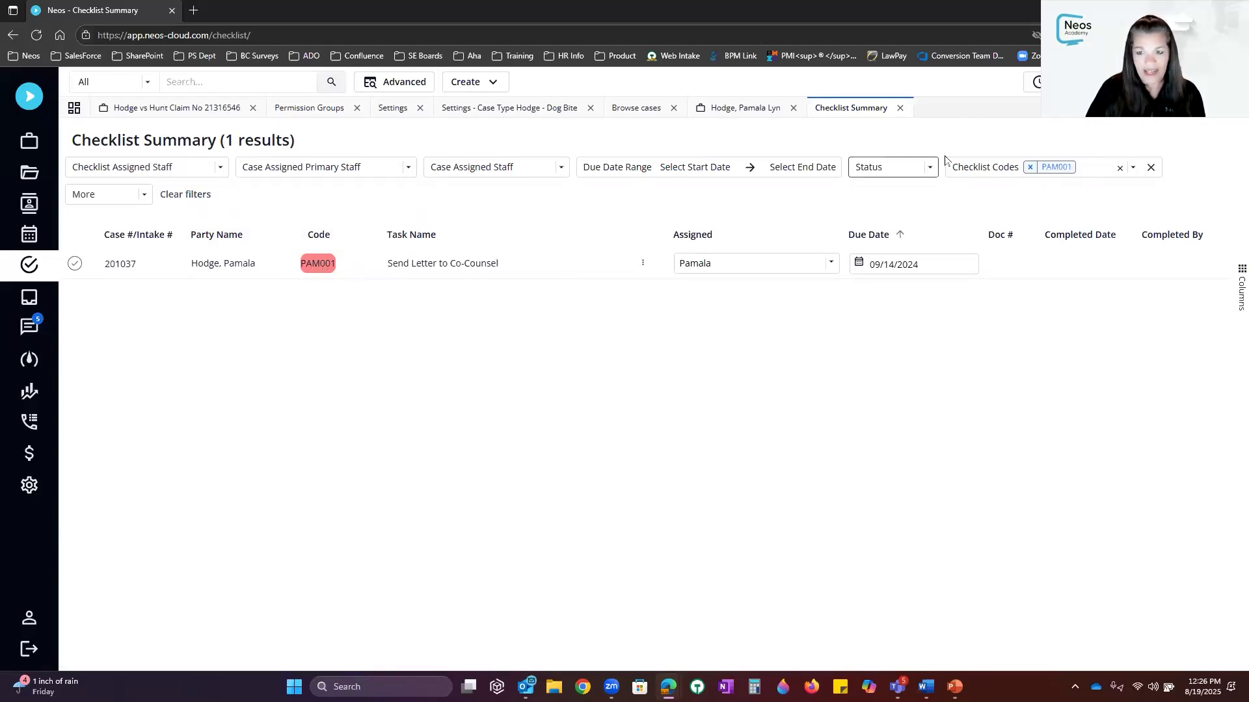
Filter the Checklist Summary to Done, then clear all filters to list all 8815 results
left_click(929, 171)
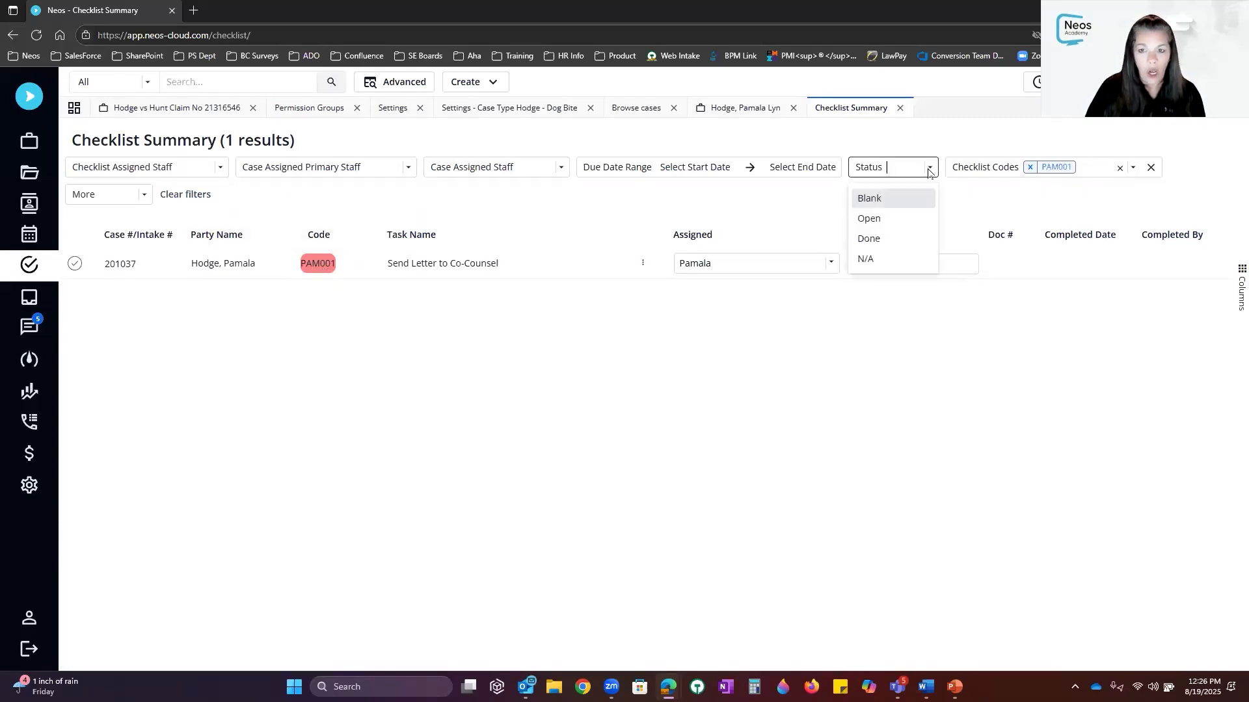
left_click(887, 244)
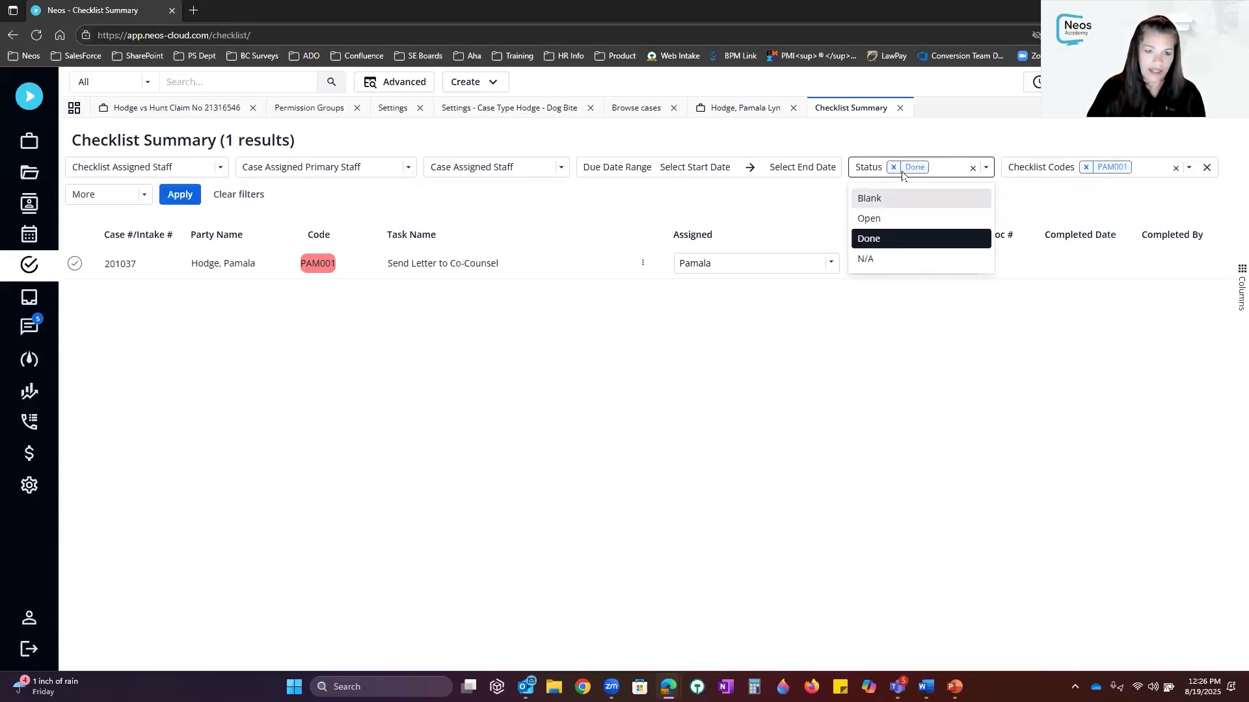
left_click(197, 201)
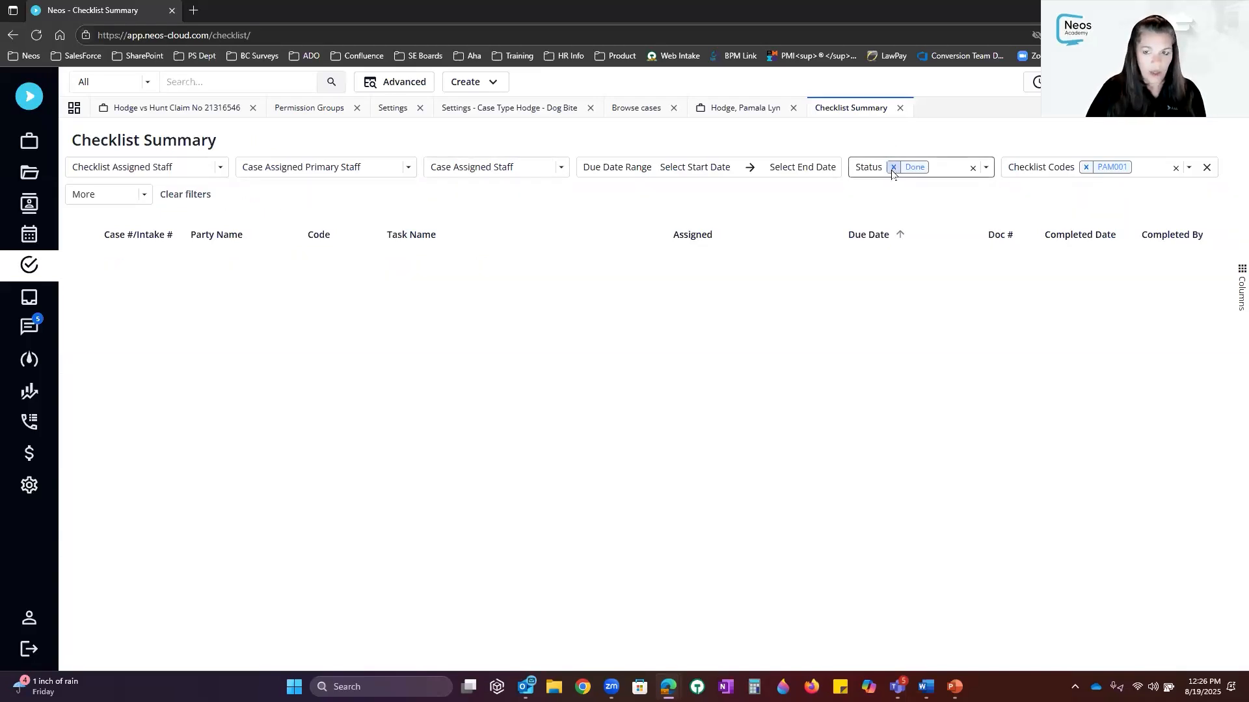
left_click(180, 196)
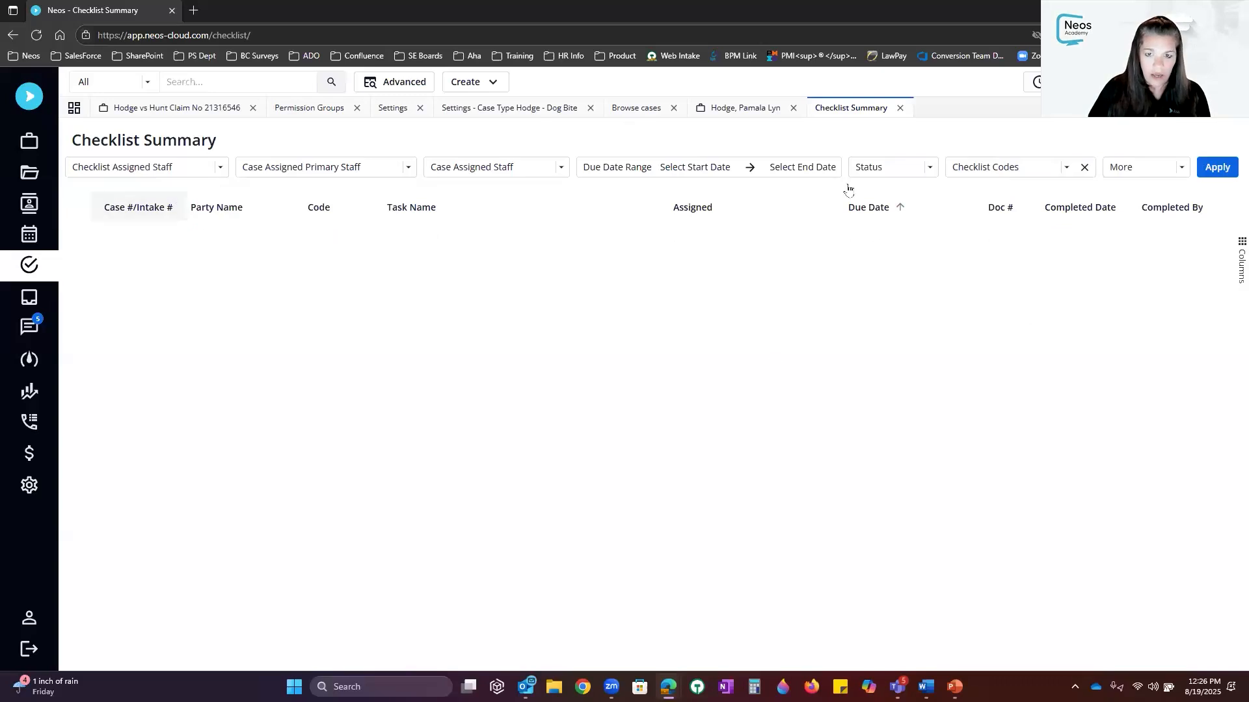
left_click(1216, 167)
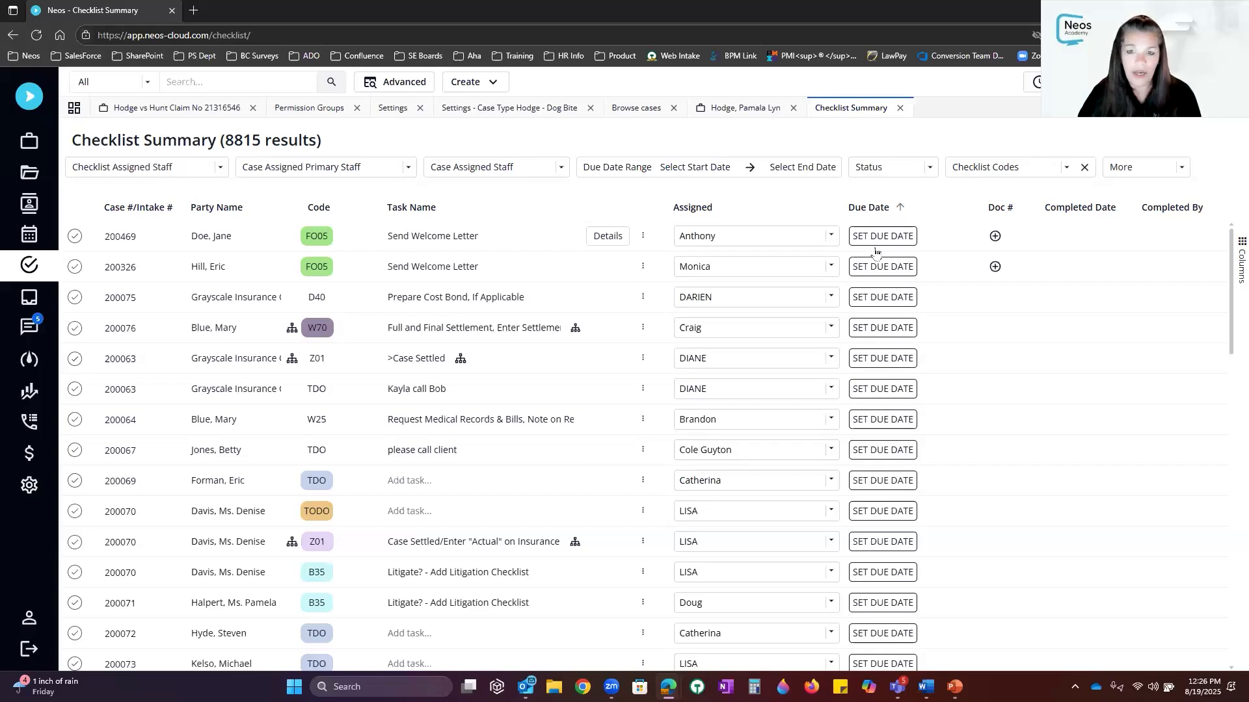
Open the Send Letter to Co-Counsel task details in Hodge - Dog Bite's primary checklist
left_click(547, 109)
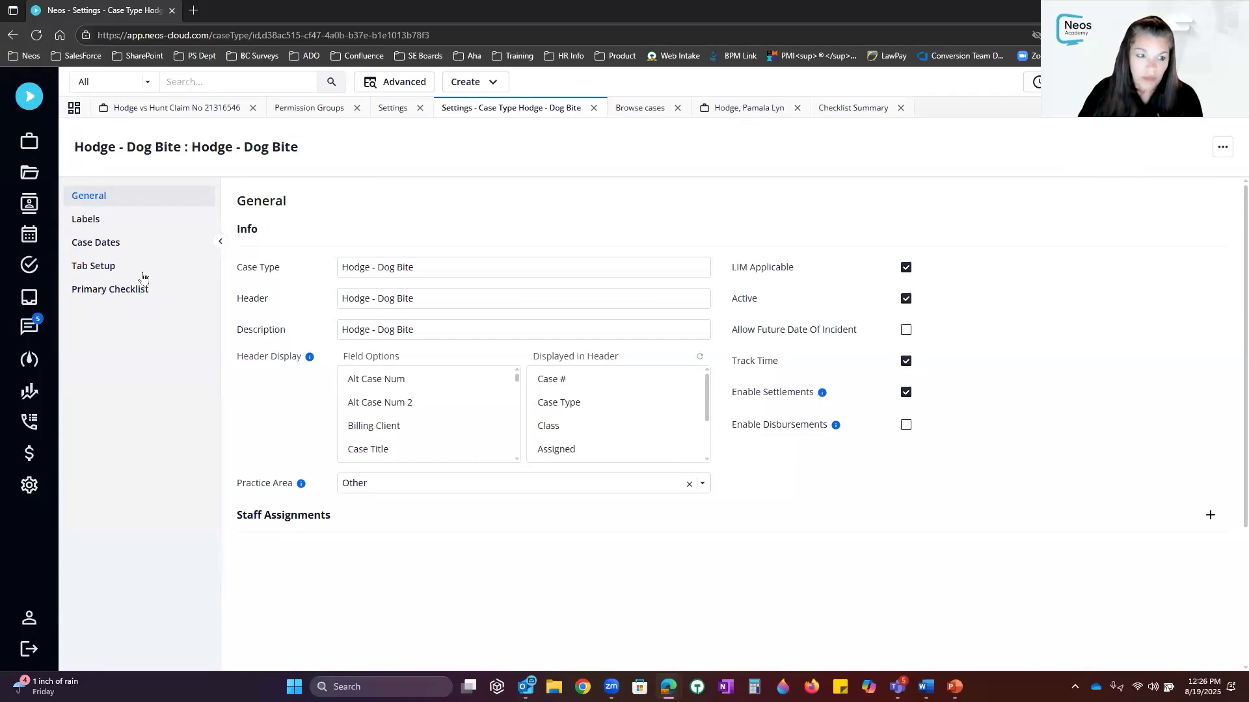
left_click(149, 295)
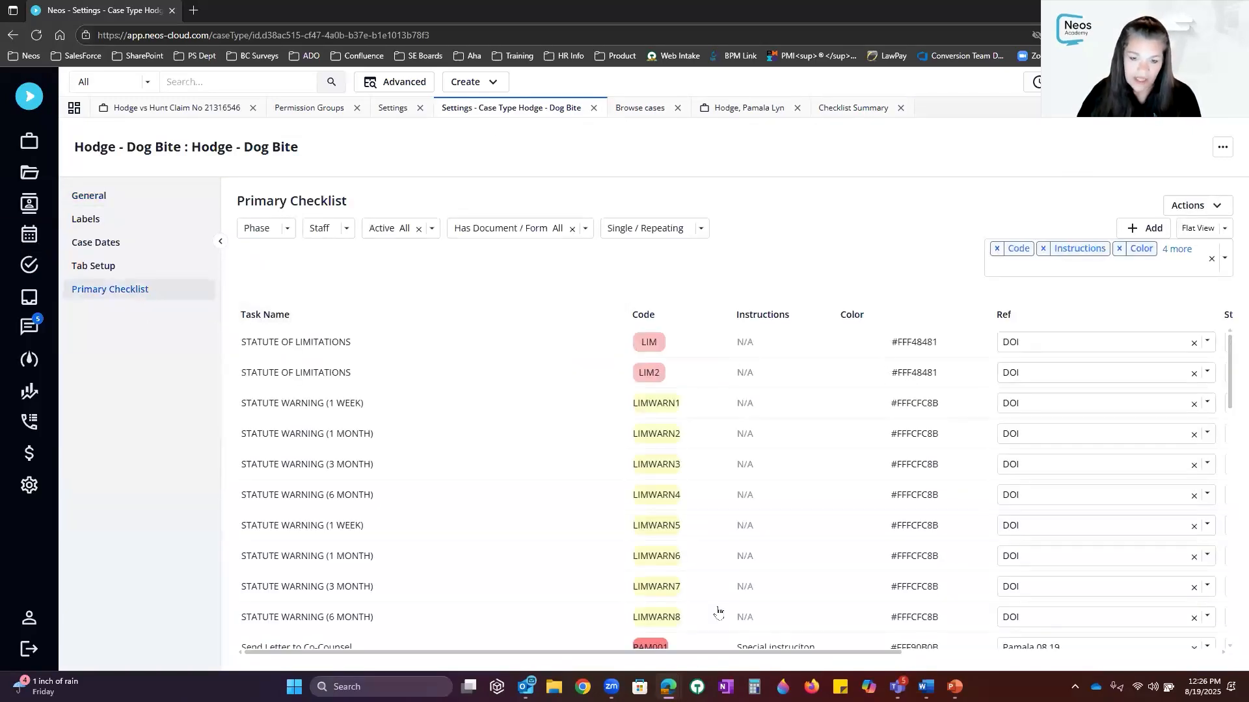
scroll(677, 481, "down", 10)
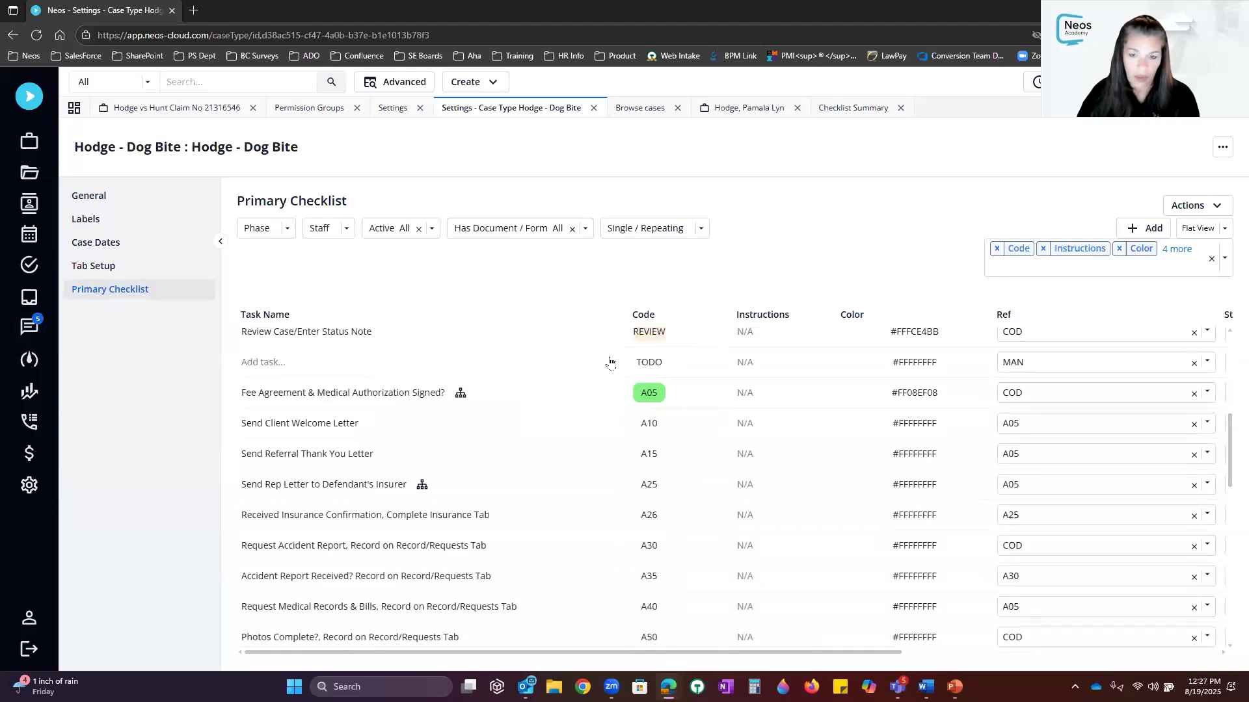
scroll(610, 361, "up", 3)
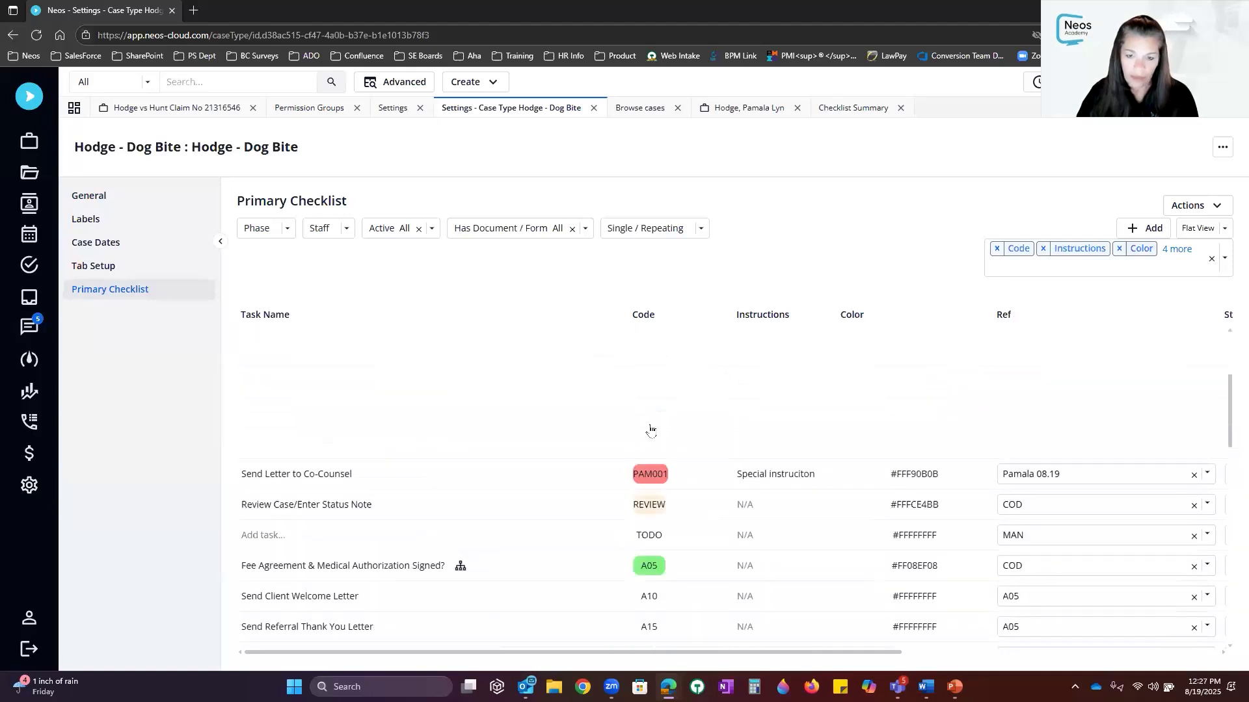
left_click(593, 479)
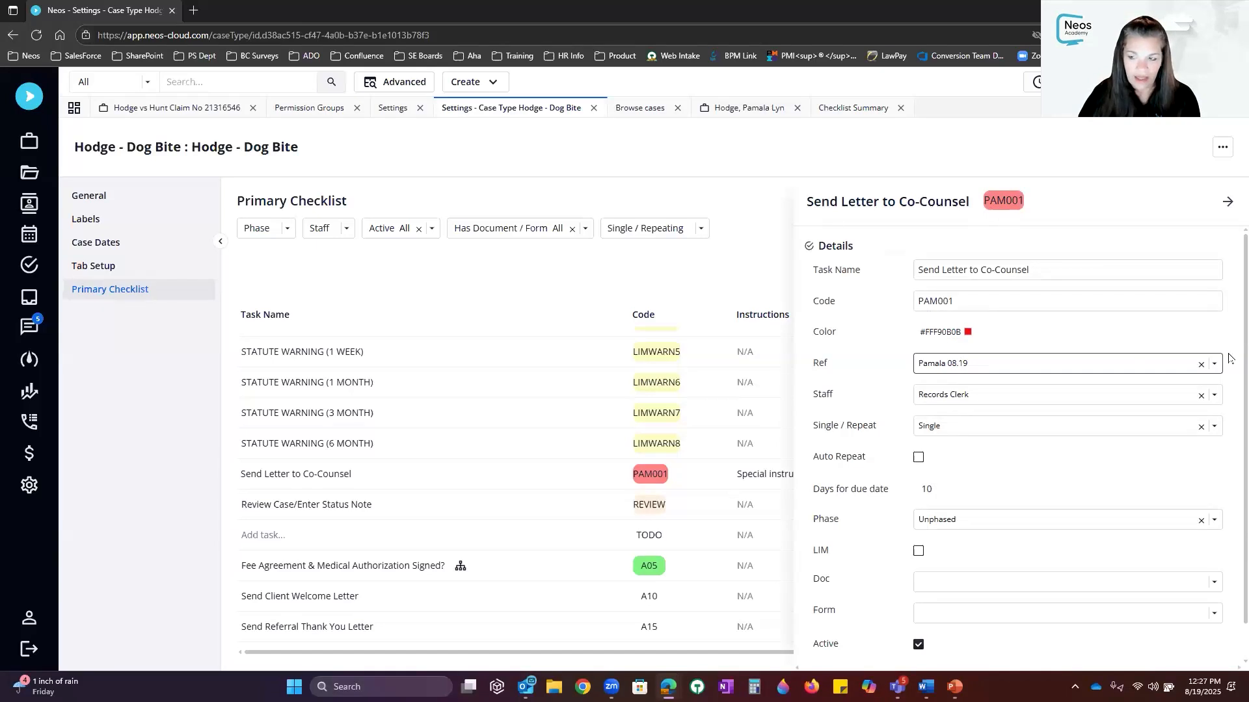
Change the task's Ref from Pamala 08.19 to MAN
left_click(1201, 365)
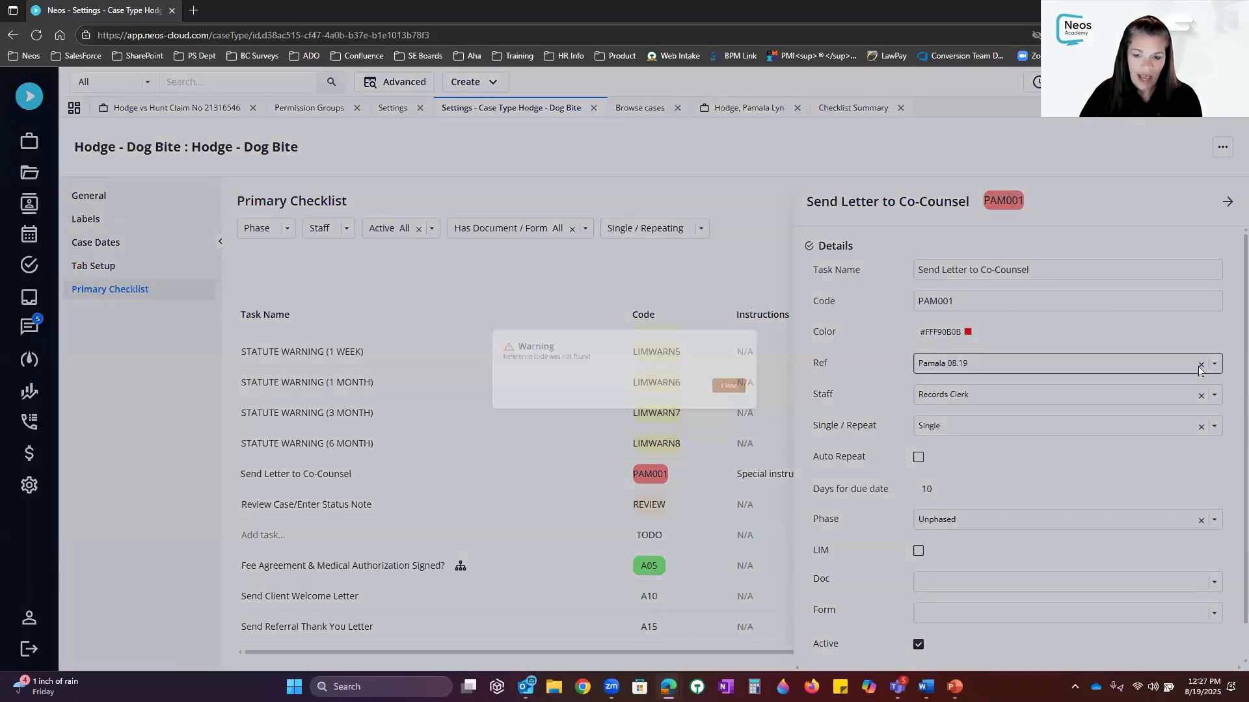
left_click(771, 395)
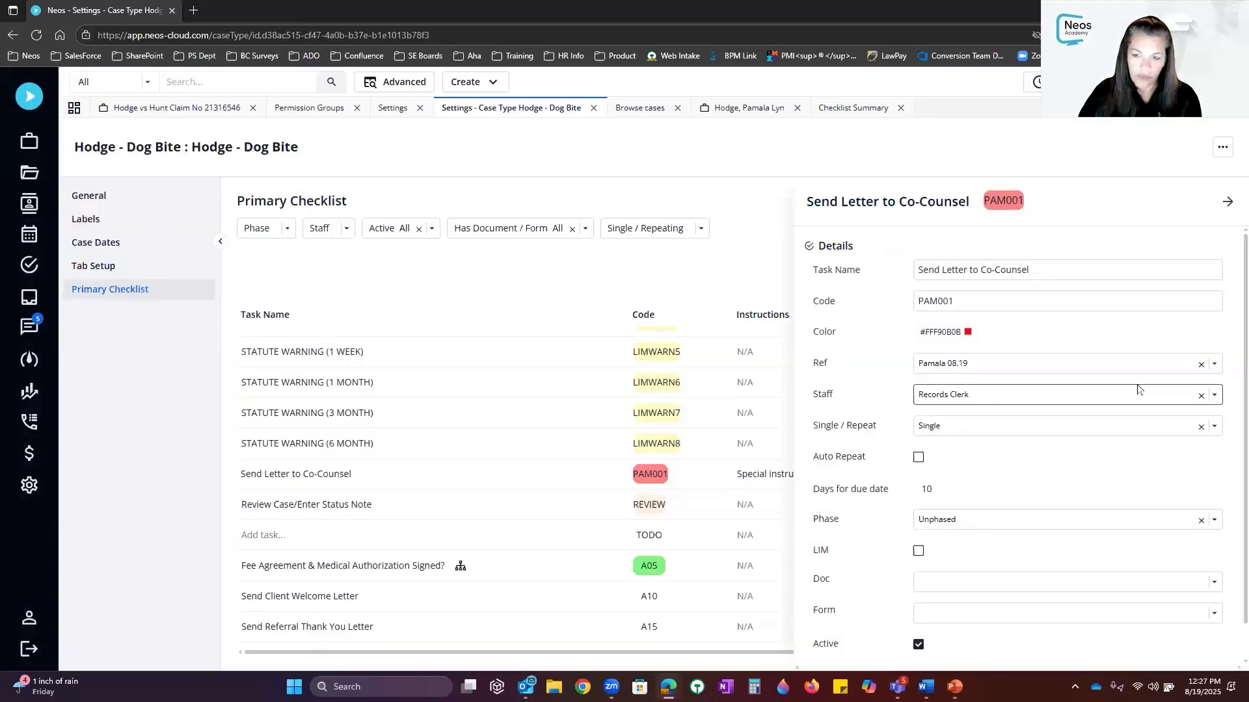
left_click(1214, 365)
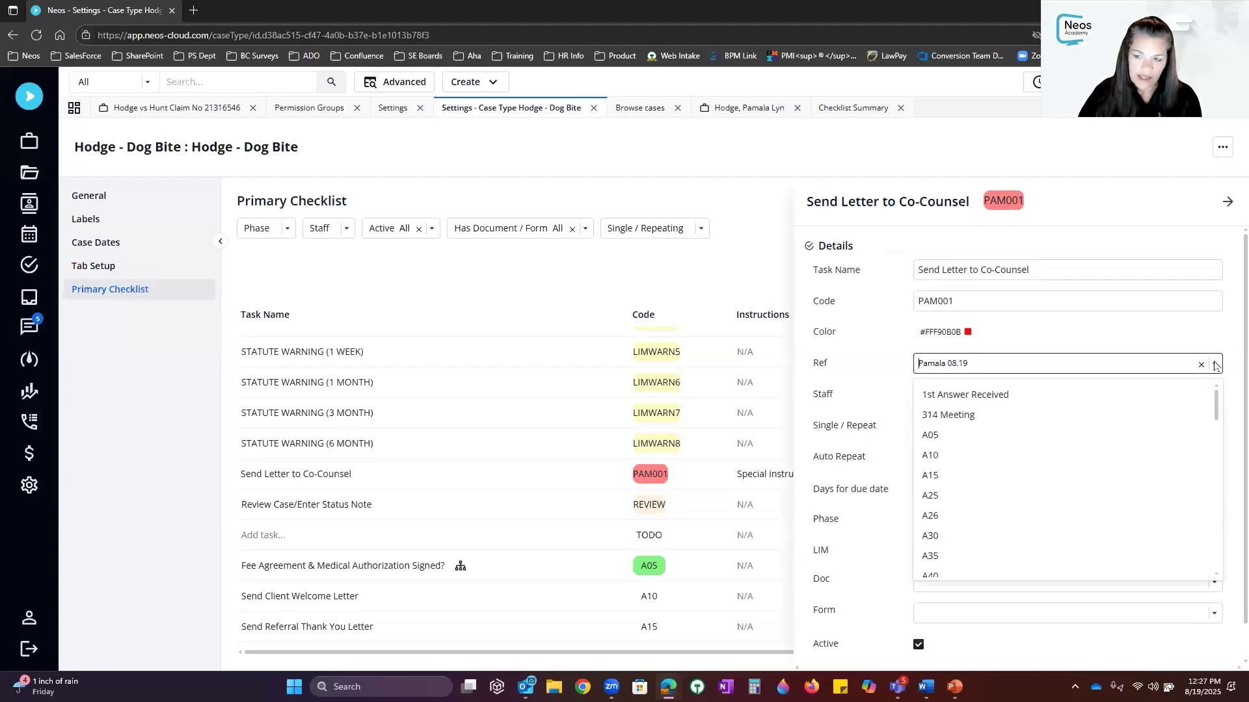
scroll(1074, 399, "down", 15)
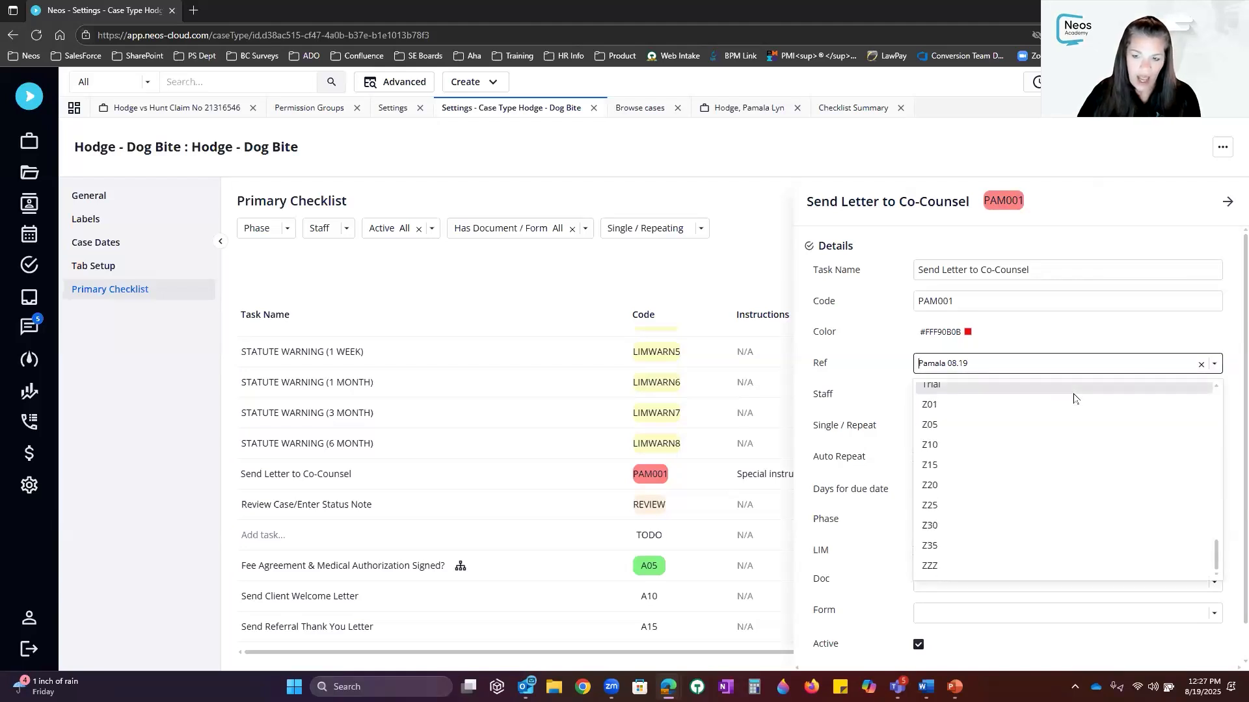
left_click(1123, 322)
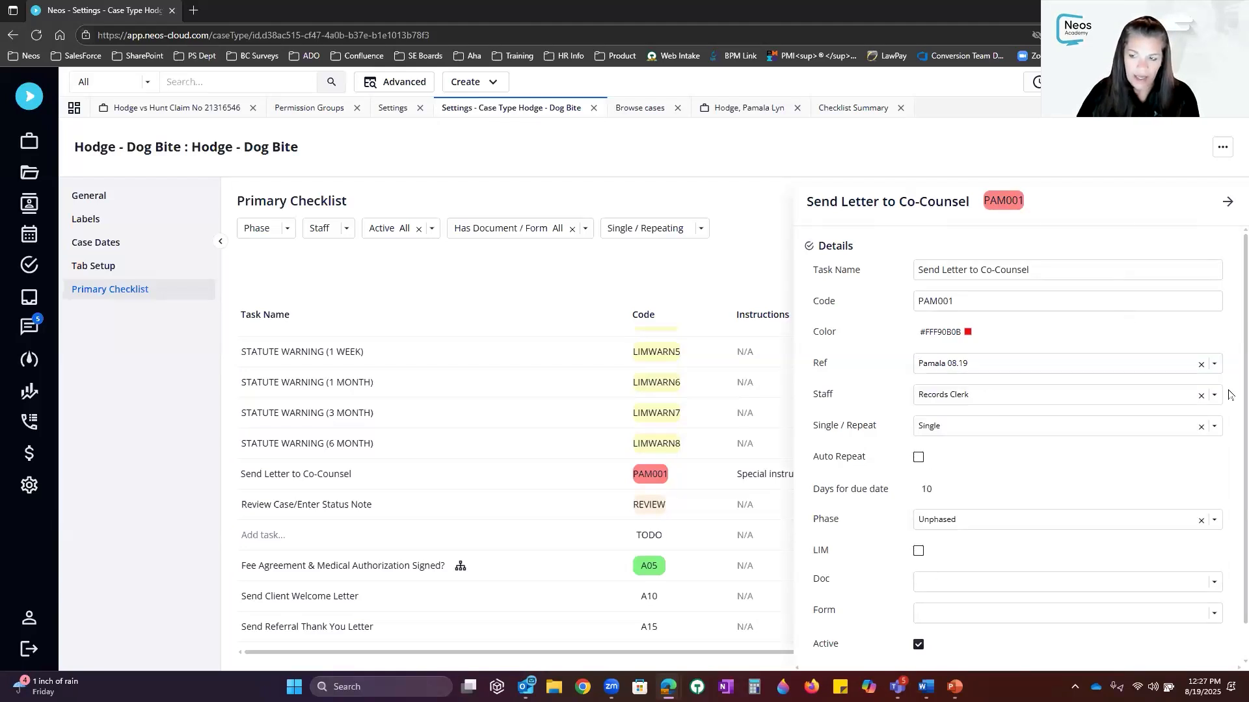
left_click(1202, 365)
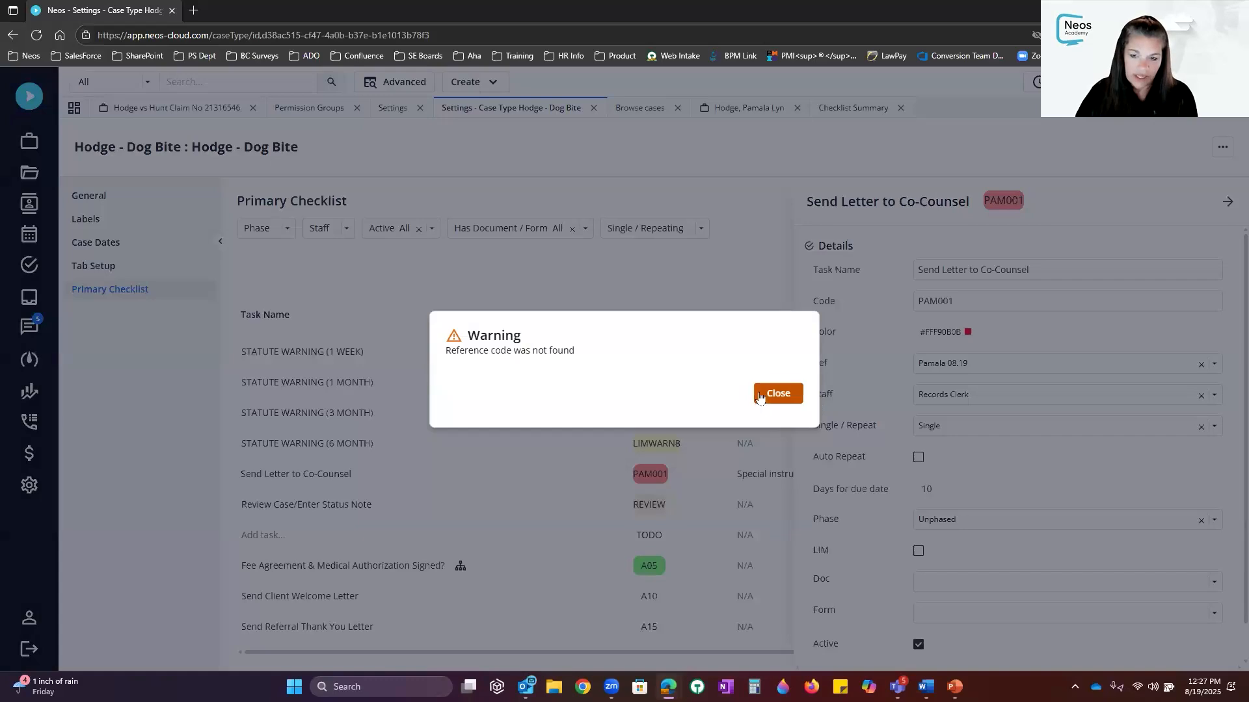
left_click(760, 392)
left_click(985, 365)
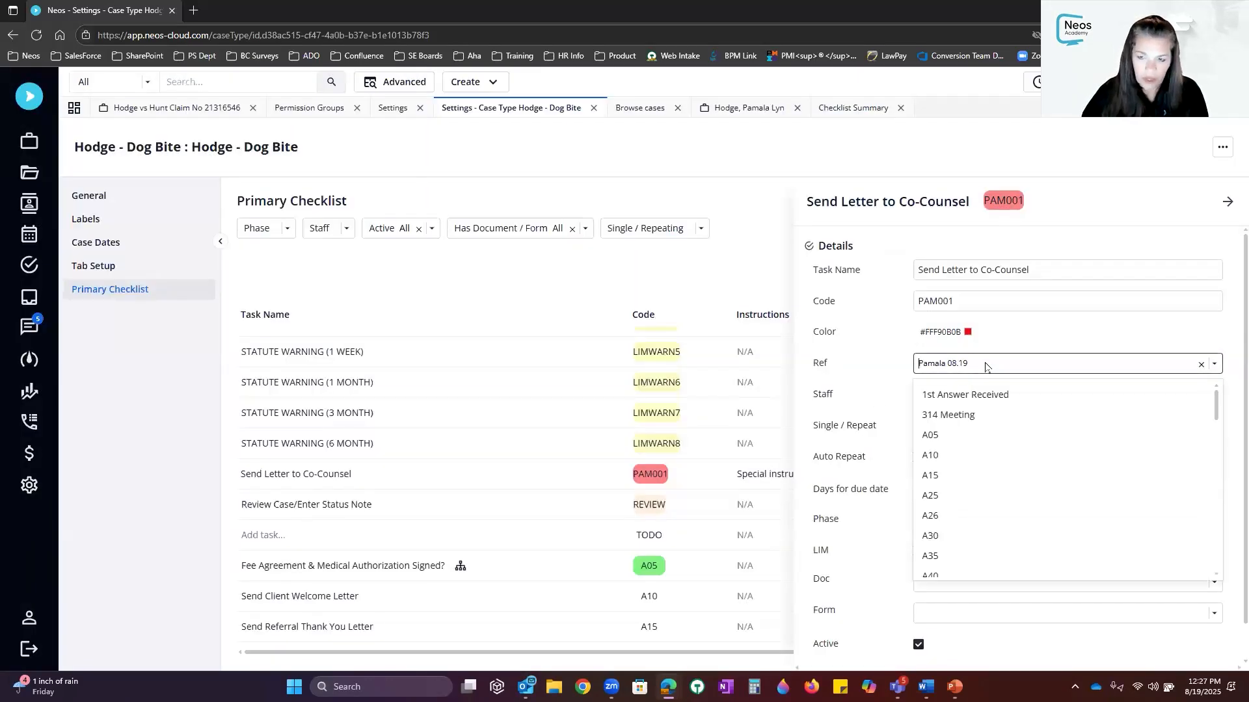
type("man")
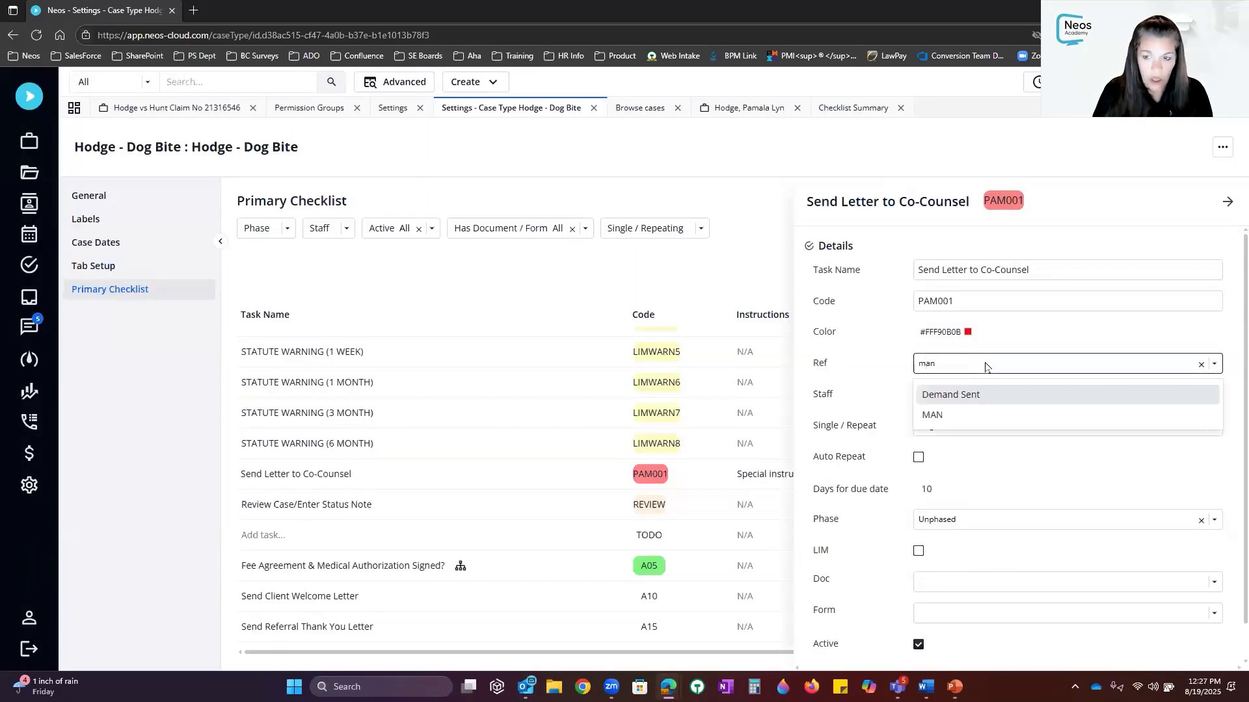
left_click(935, 417)
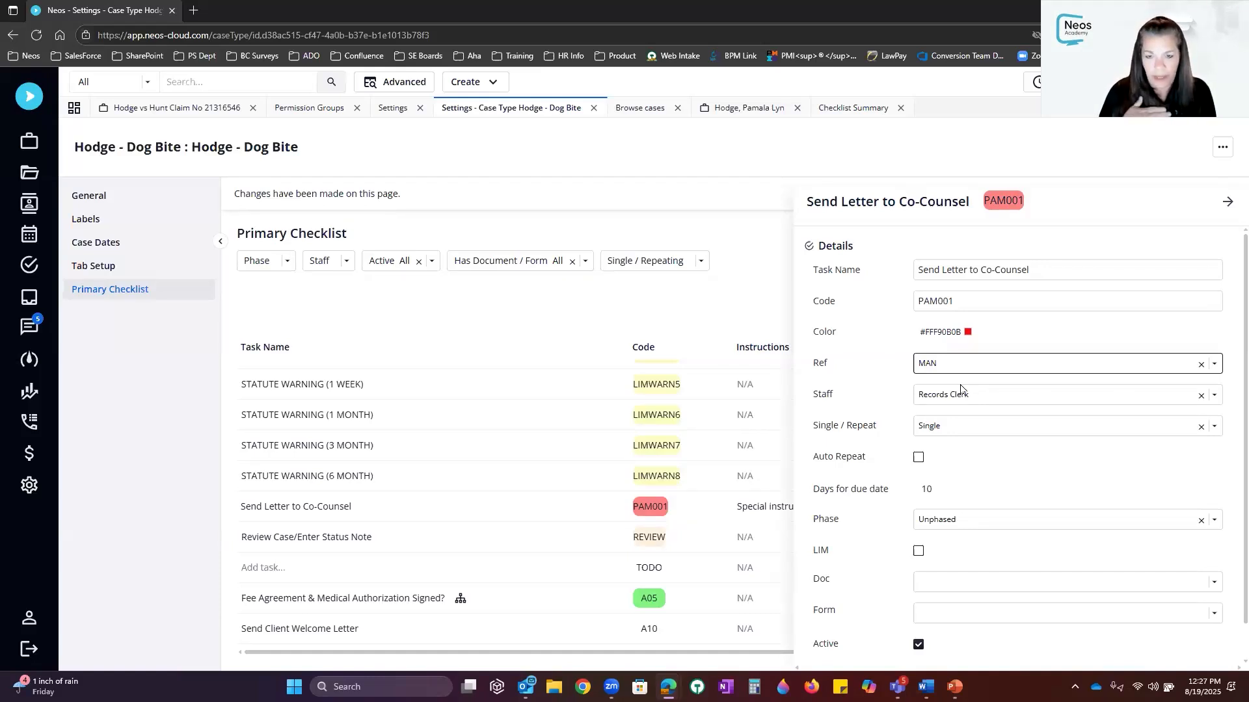
Save PAM001's Ref change to MAN and apply it to open cases
left_click(1225, 203)
left_click(1203, 195)
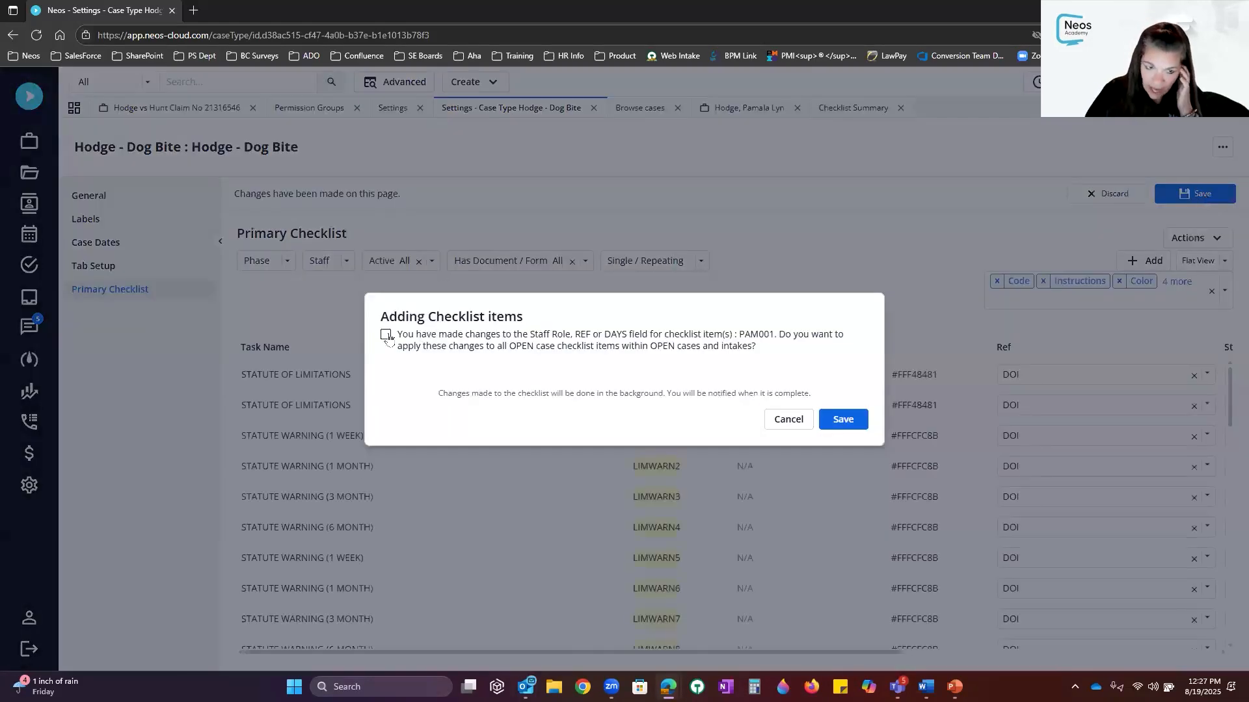
left_click(386, 334)
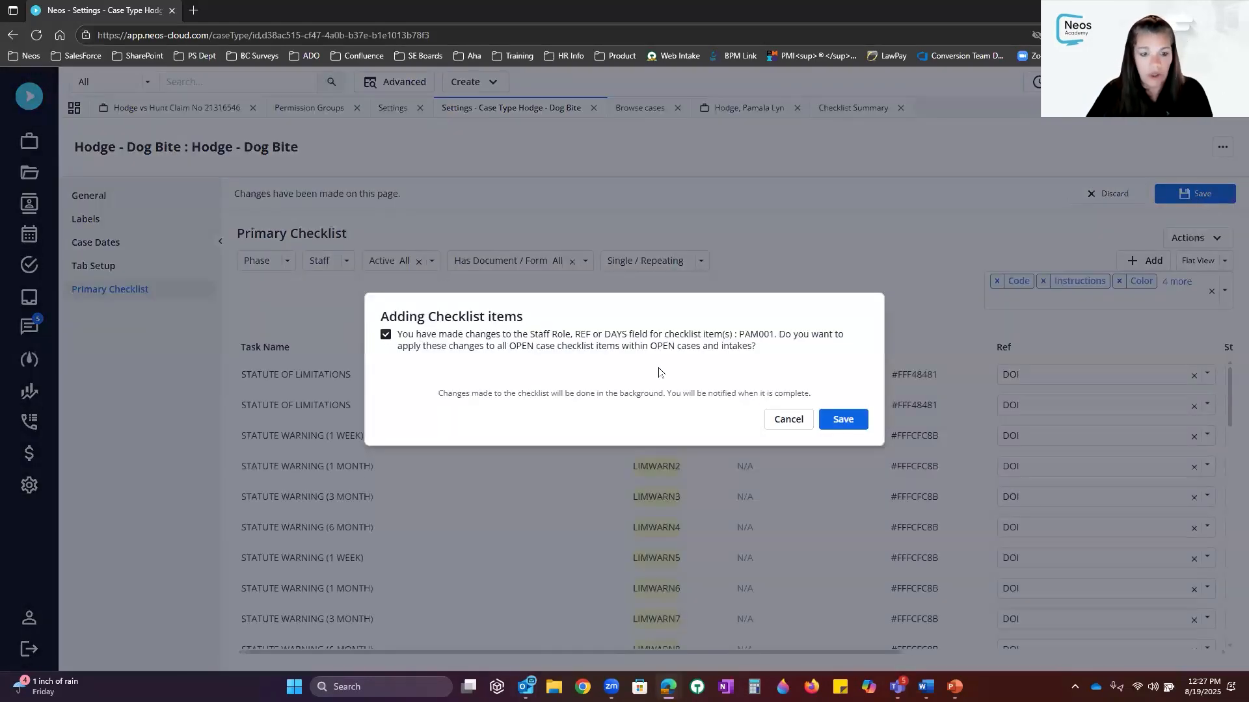
left_click(843, 420)
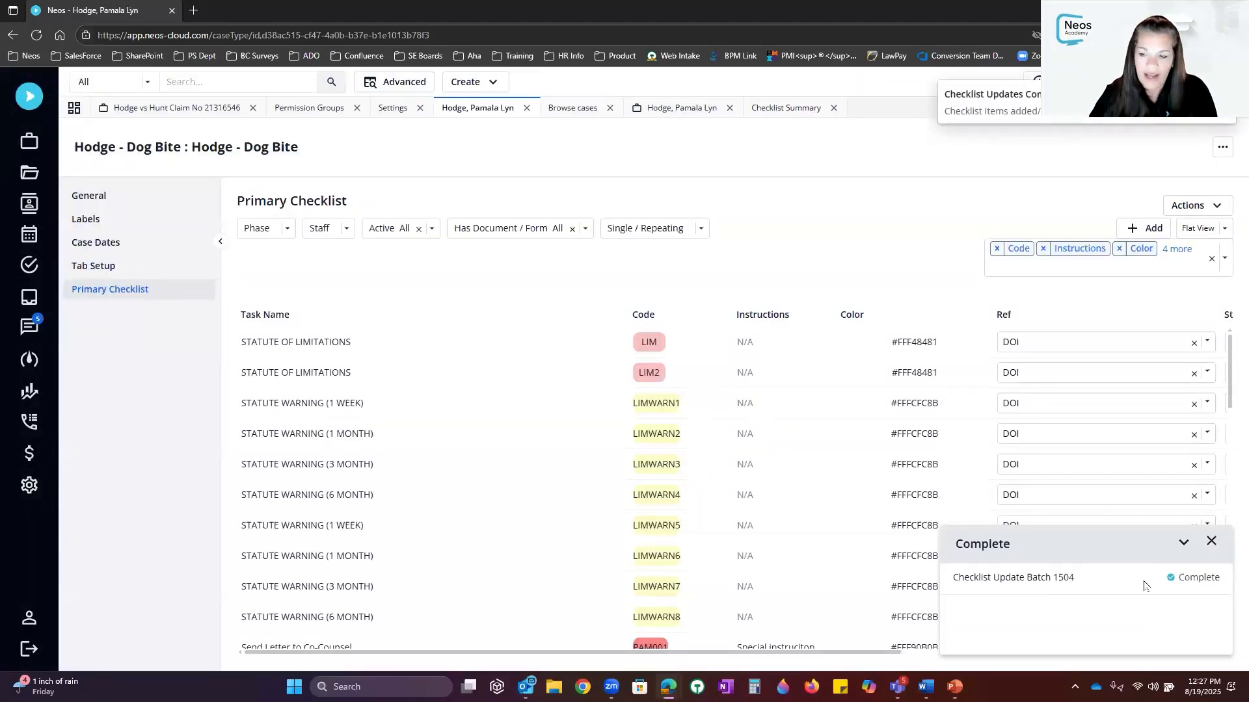
left_click(1210, 542)
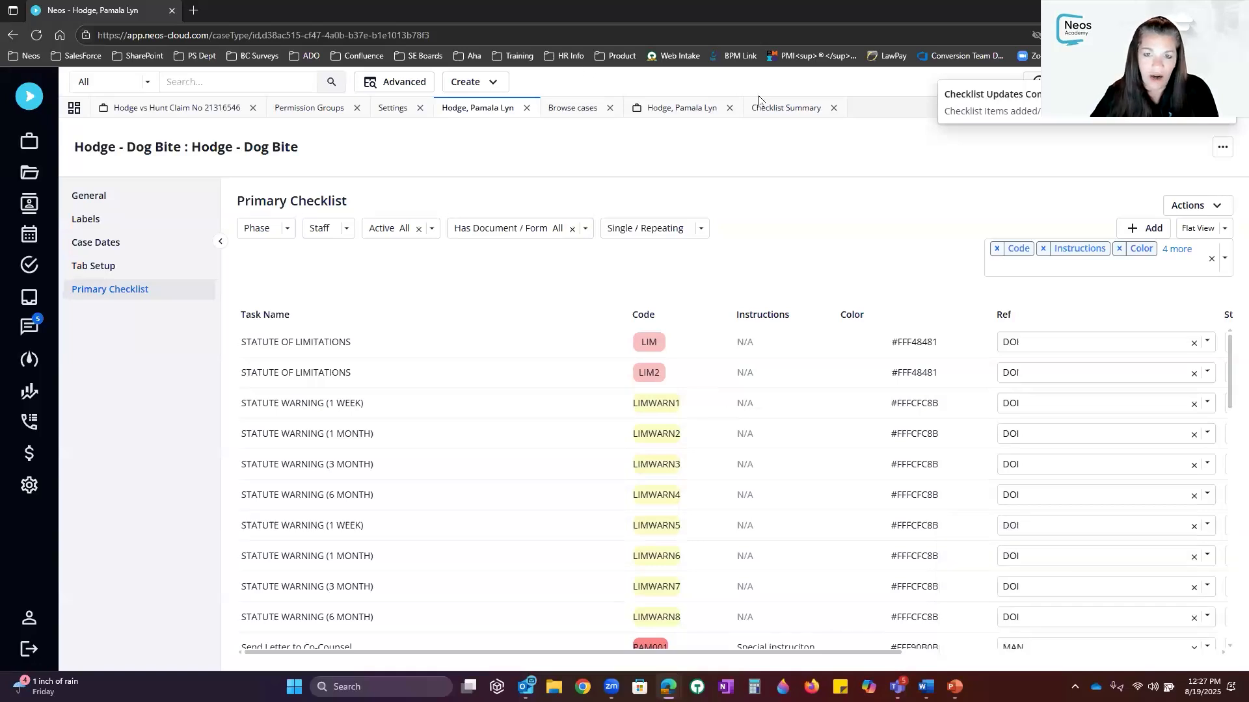
Reload the dog-bite case and set the new PAM001 (Ref MAN) item's status to Open
left_click(690, 112)
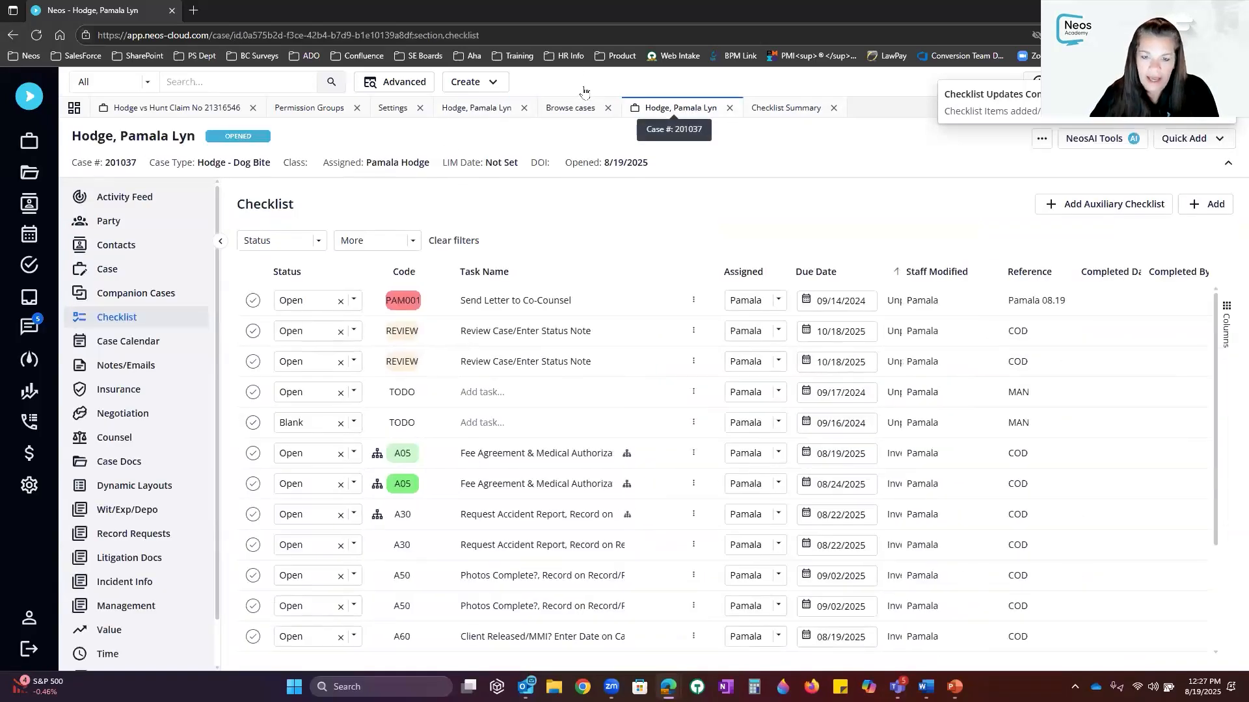
left_click(34, 36)
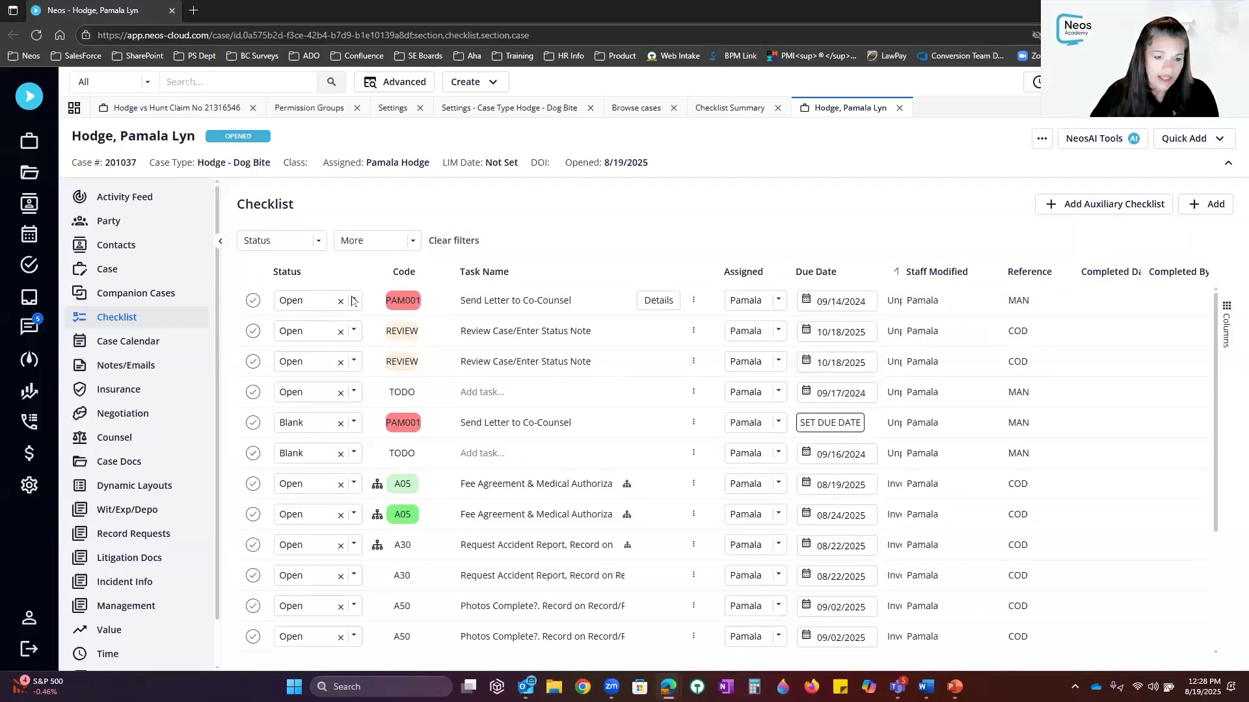
left_click(305, 301)
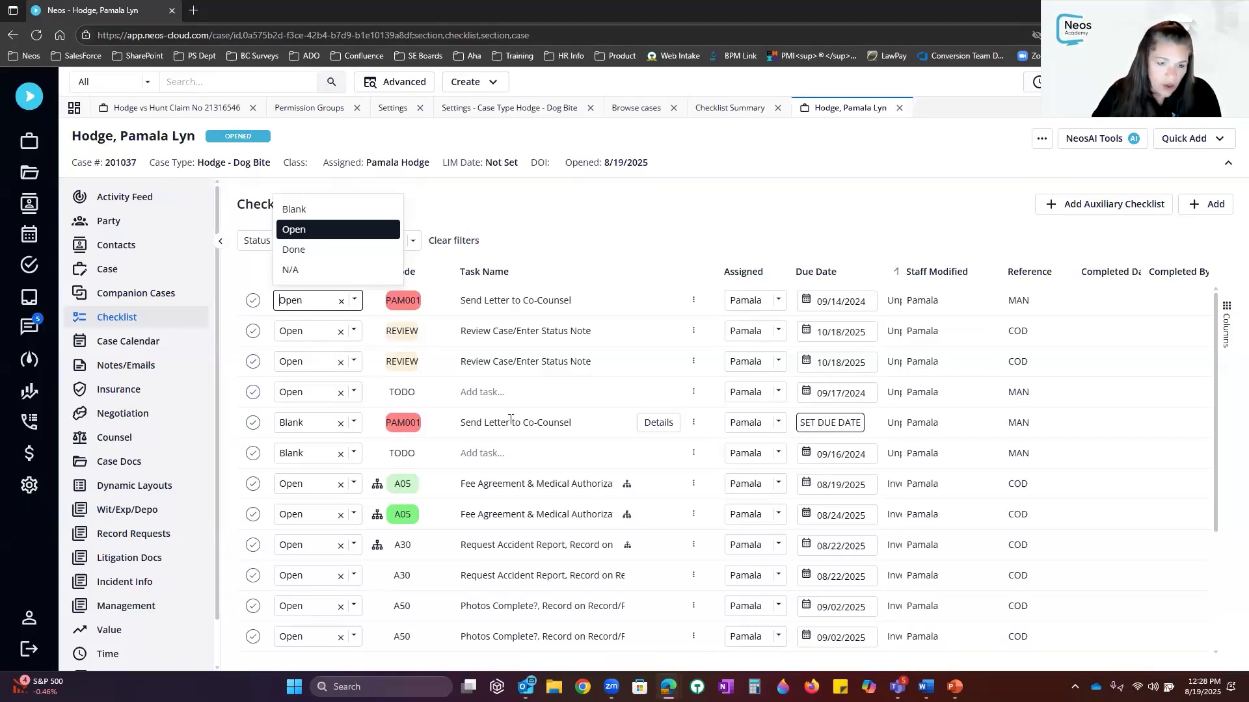
left_click(355, 424)
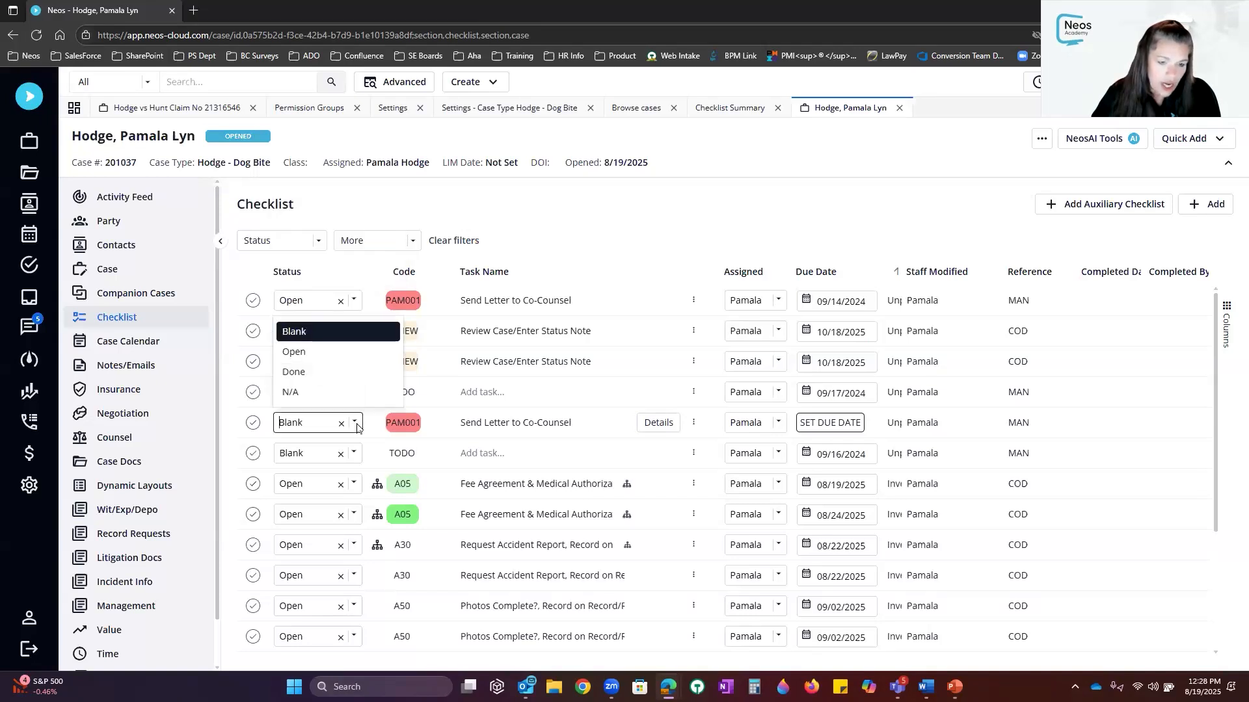
left_click(336, 354)
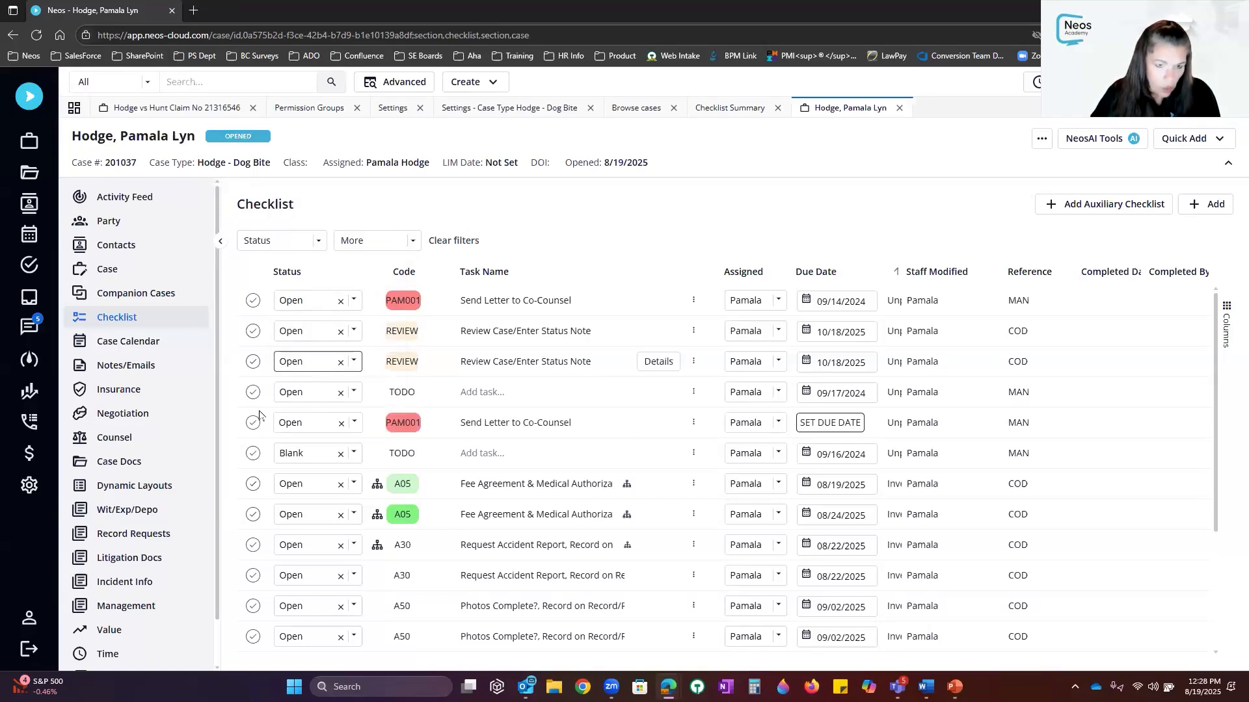
Set the new PAM001 item's due date to 09/25/2025
left_click(845, 426)
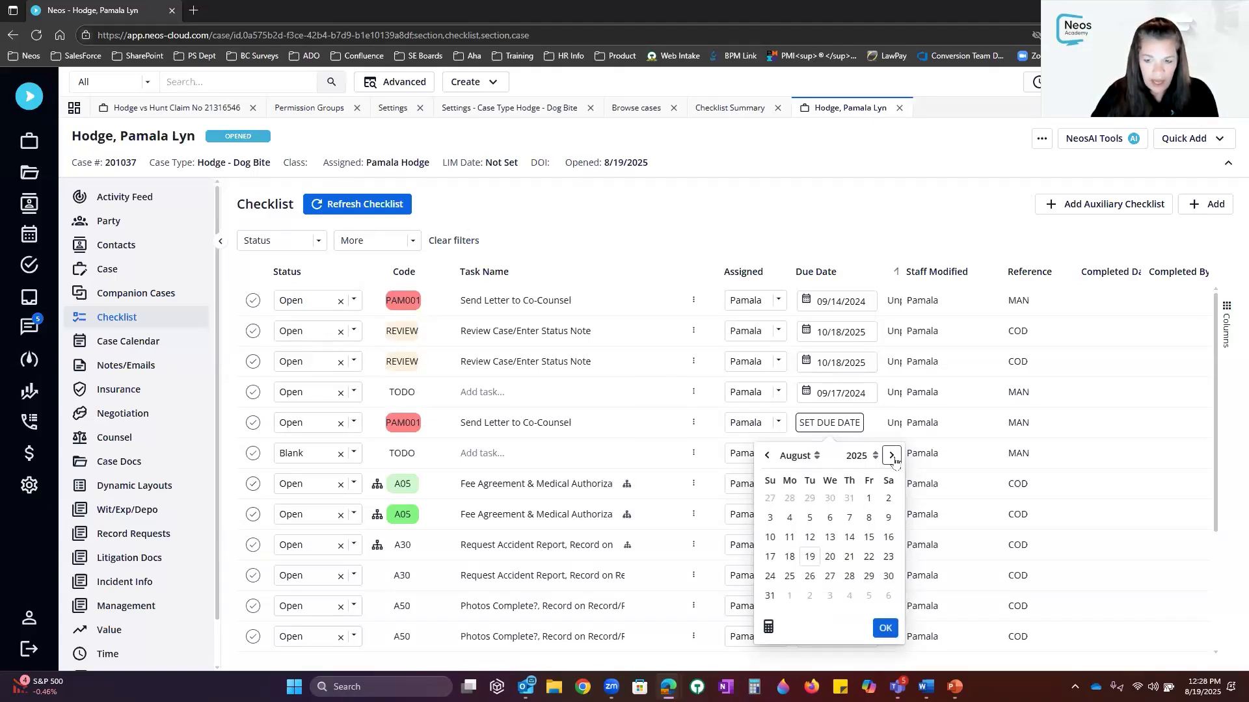
left_click(892, 455)
left_click(884, 608)
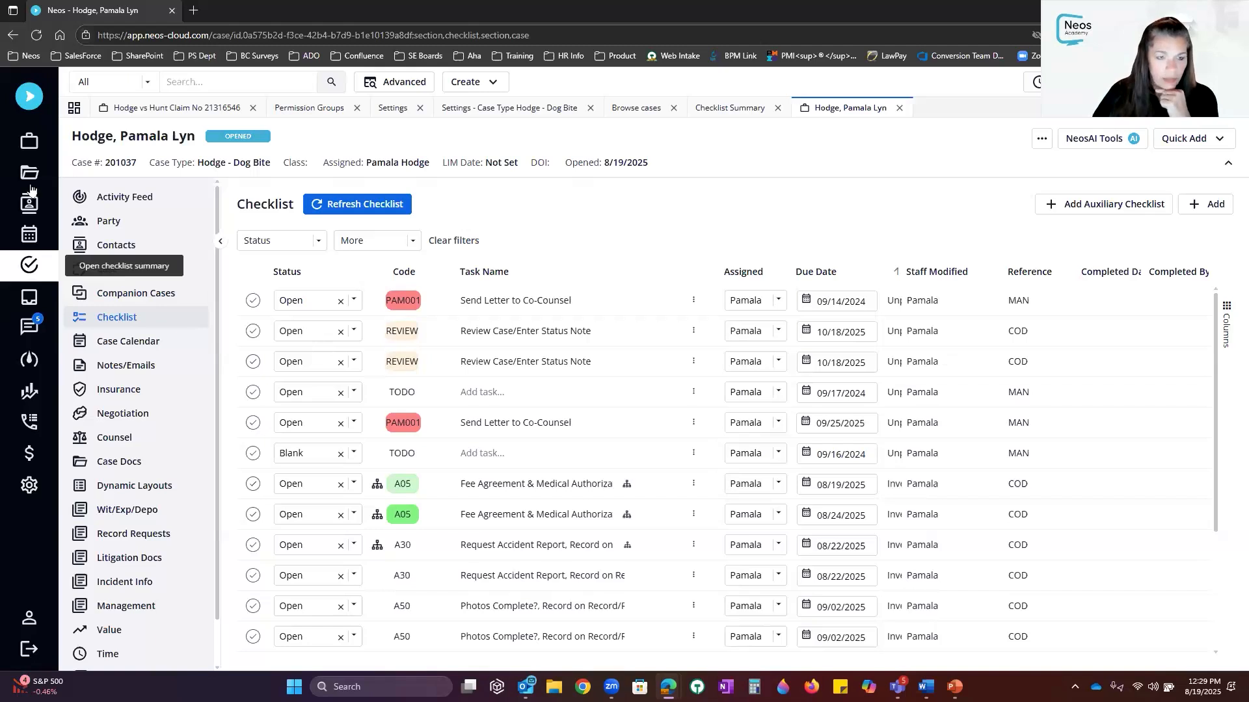
Go from the dashboard to the Settings Auxiliary checklist page
left_click(26, 100)
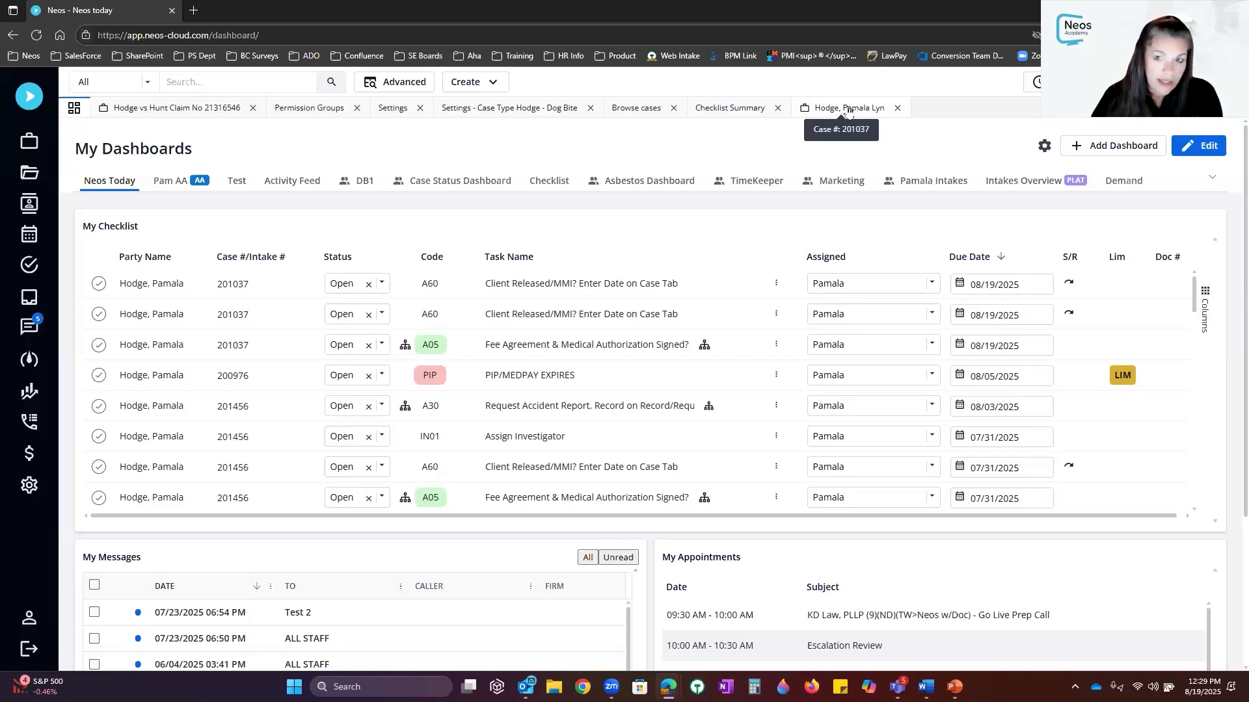
left_click(31, 487)
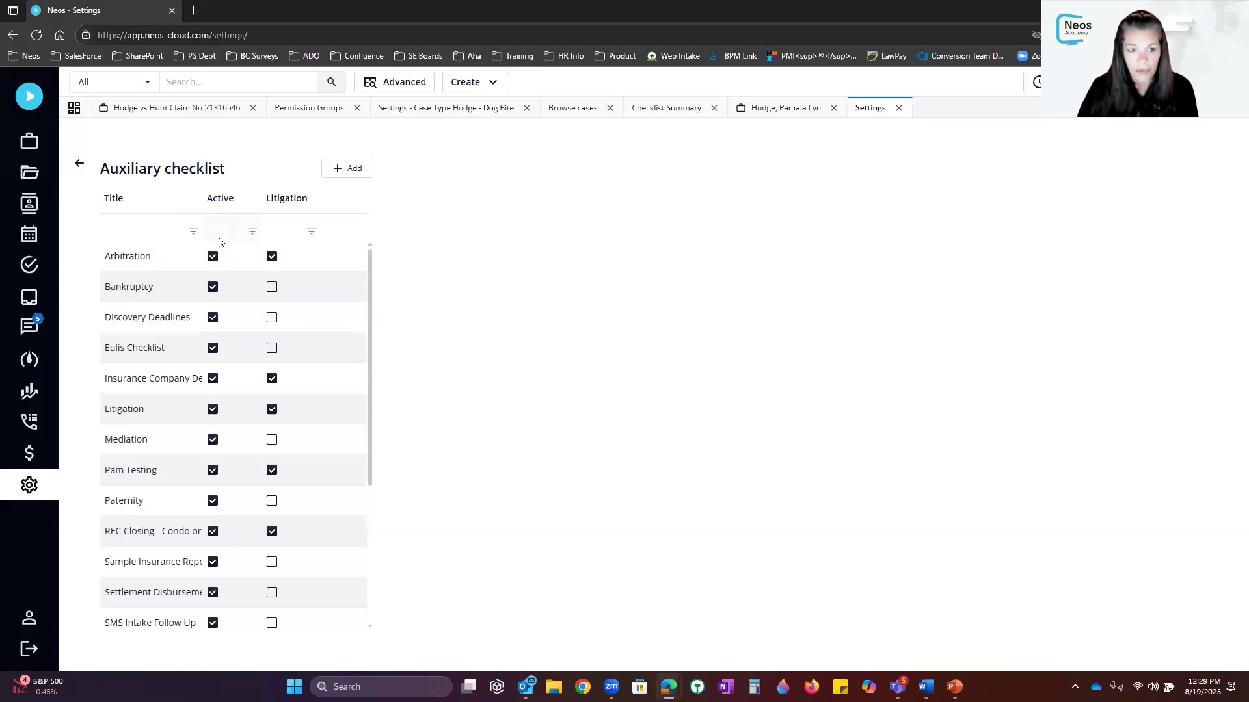
Create and save a new auxiliary checklist titled 'Pam Aux'
left_click(338, 170)
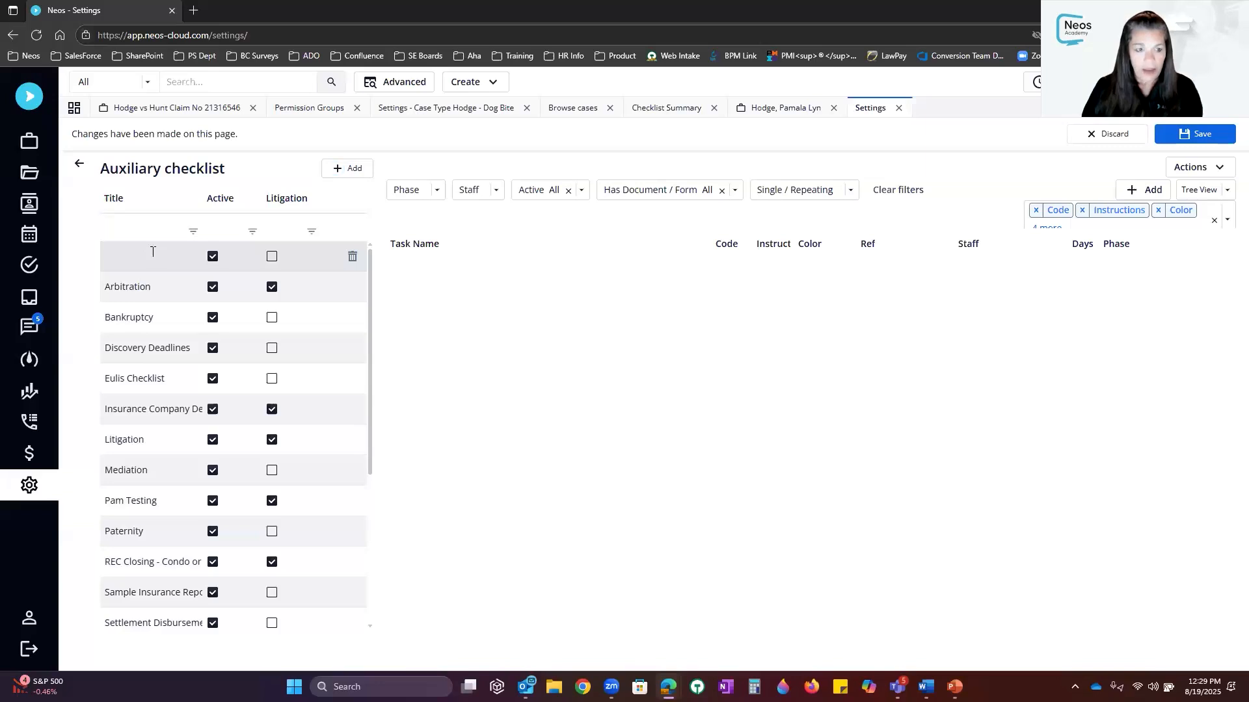
left_click(153, 253)
type("Pam")
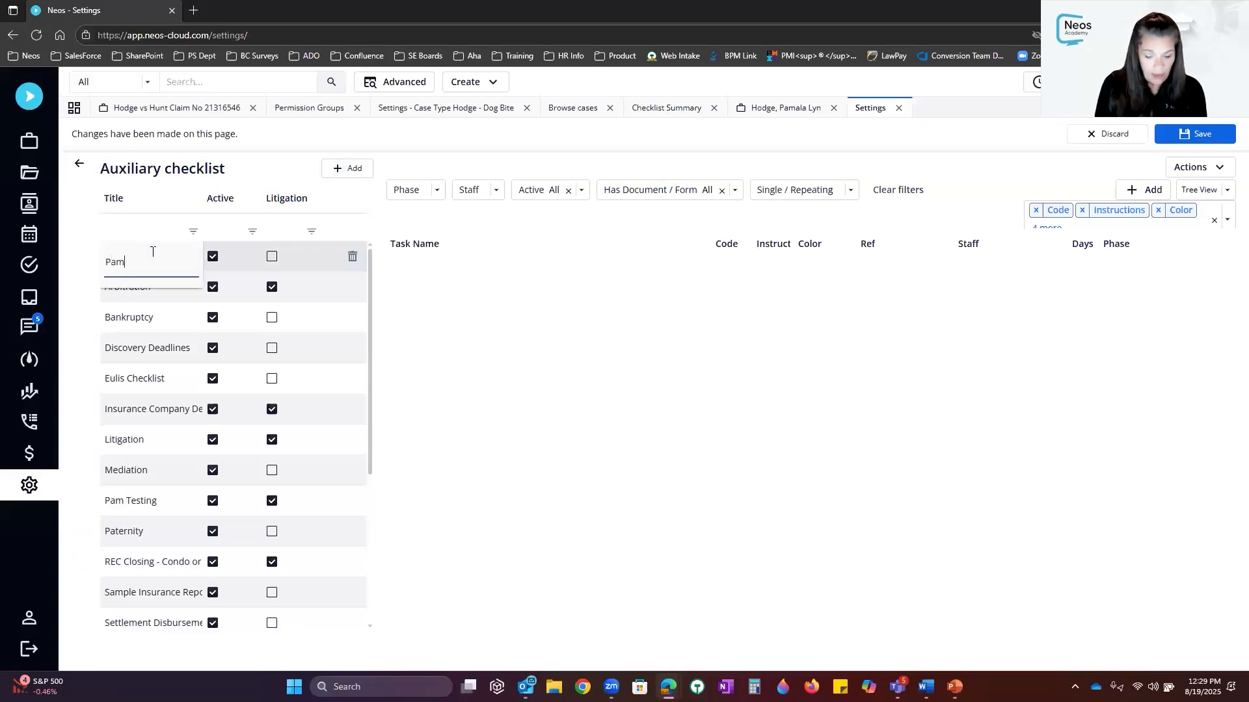
type(" Aux")
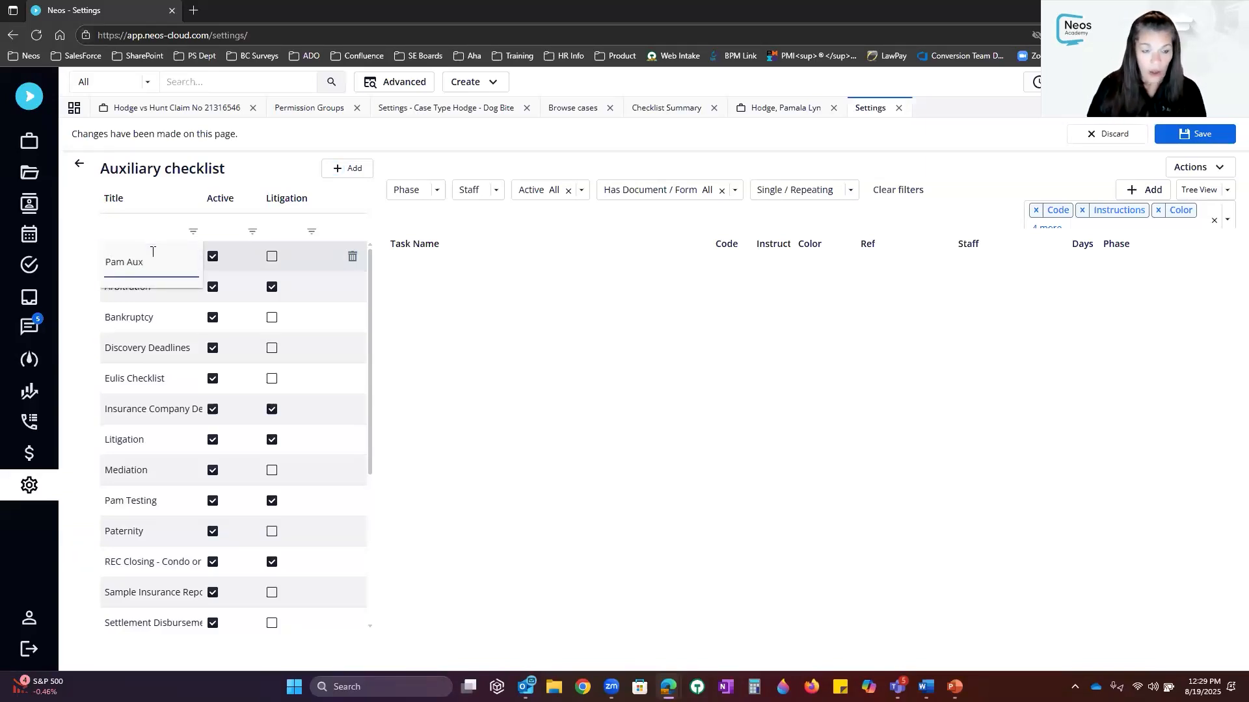
left_click(471, 366)
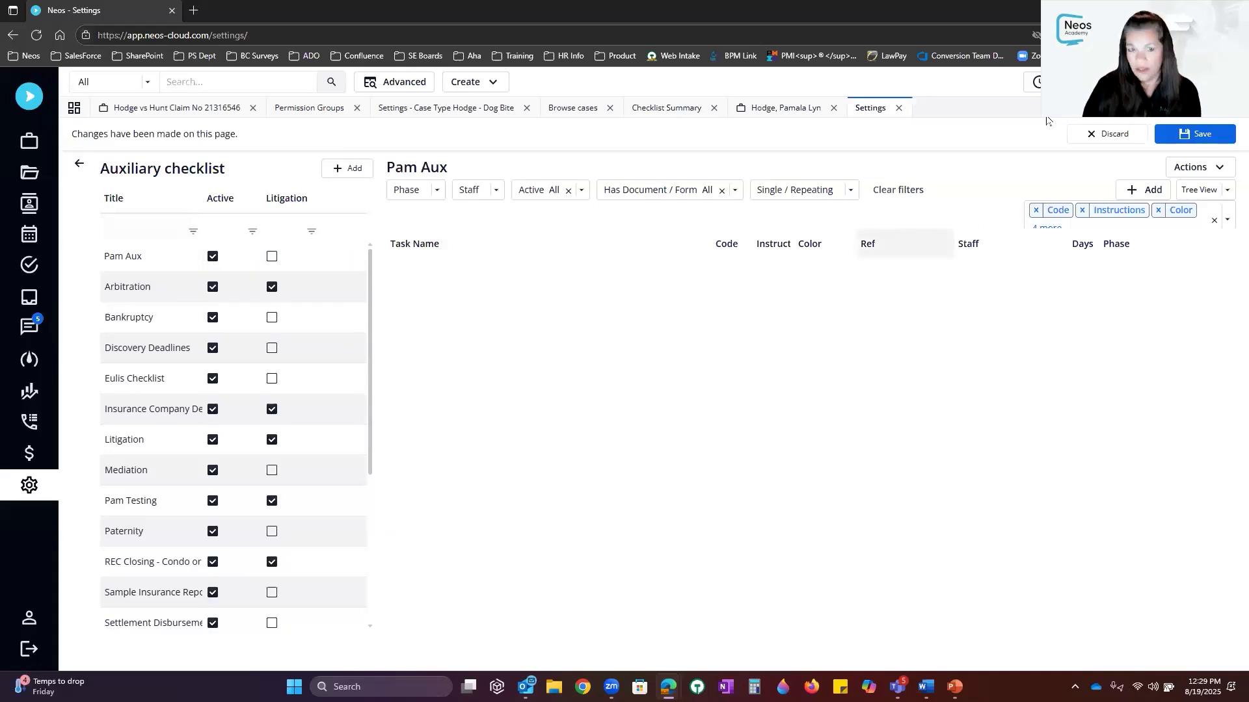
left_click(1214, 134)
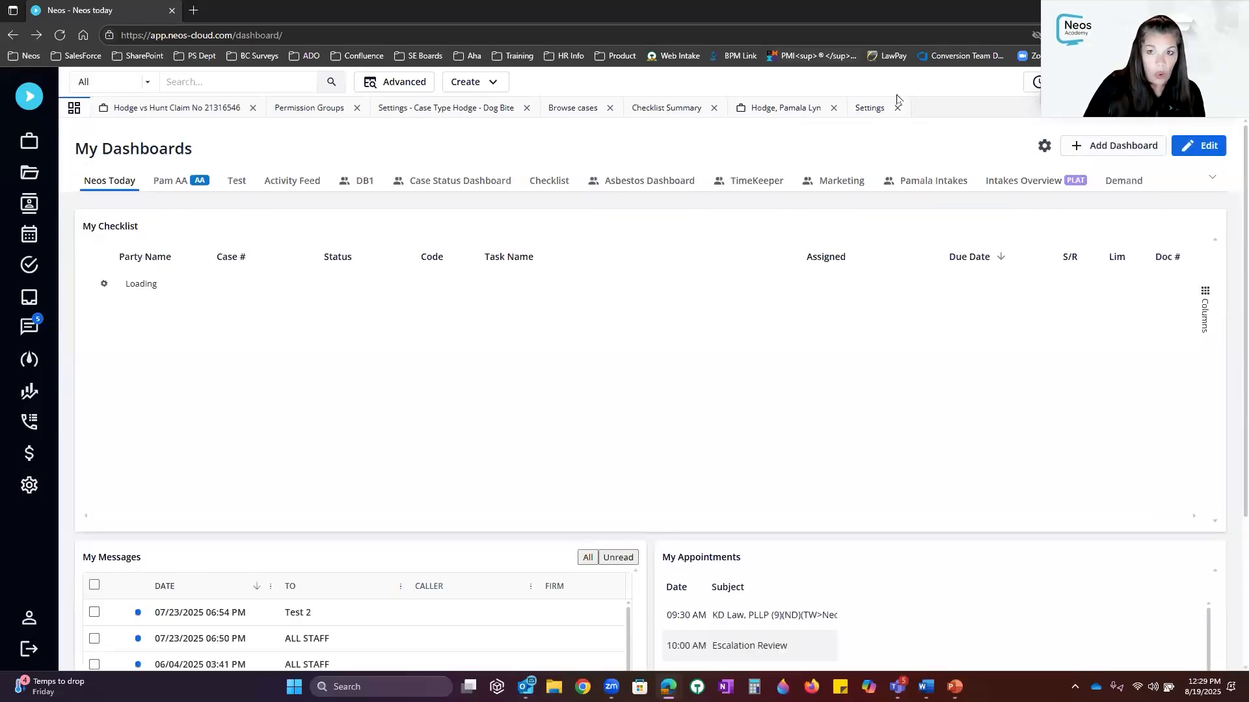
left_click(872, 114)
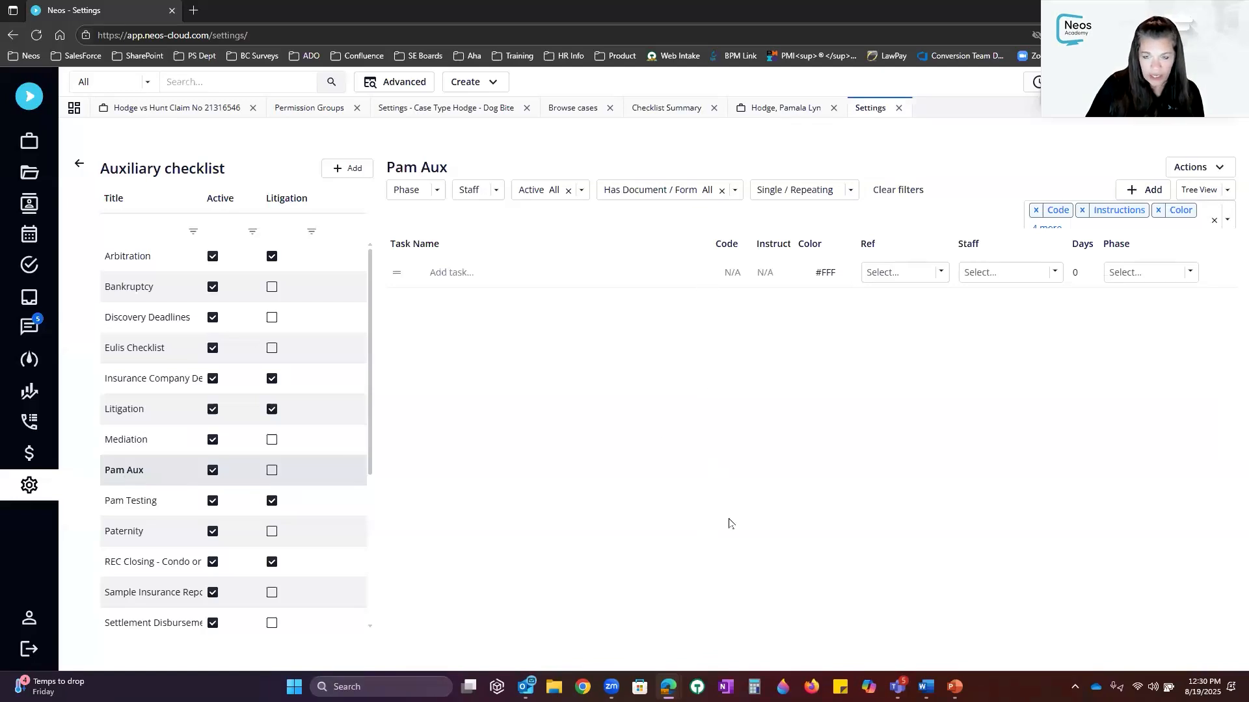
Add a task named 'Task 1' with code TASK001 and a teal colour
left_click(1142, 191)
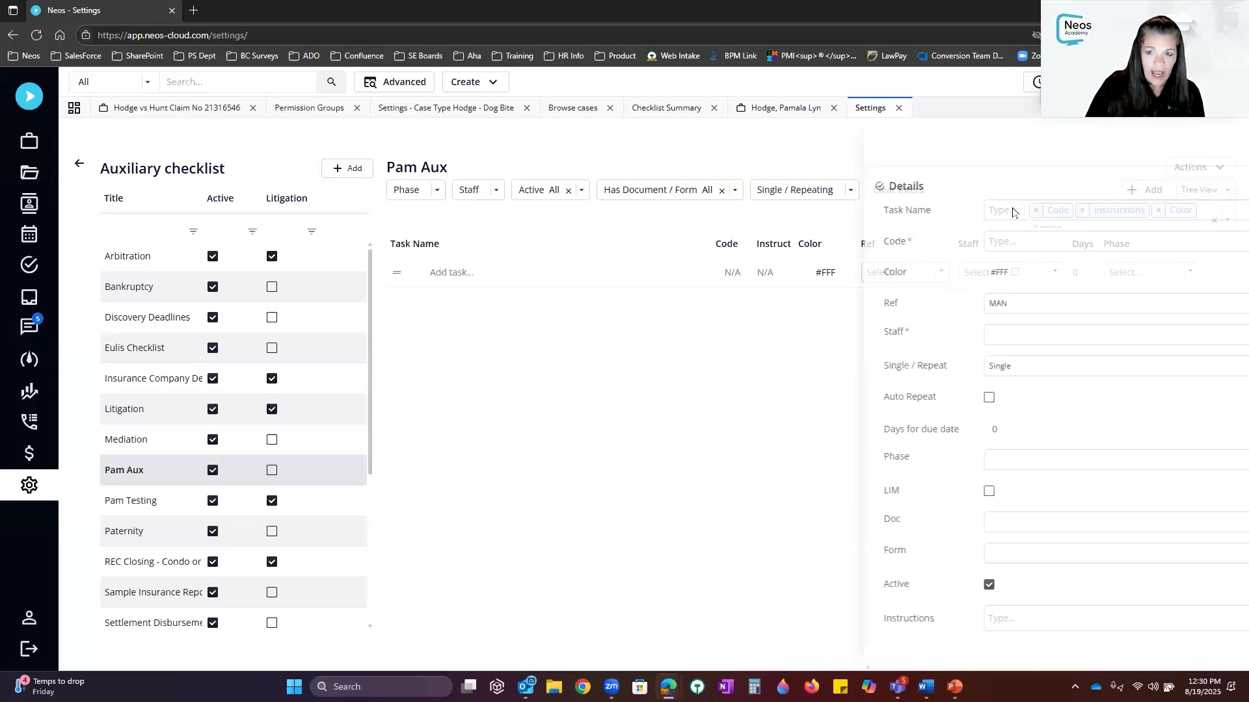
left_click(932, 209)
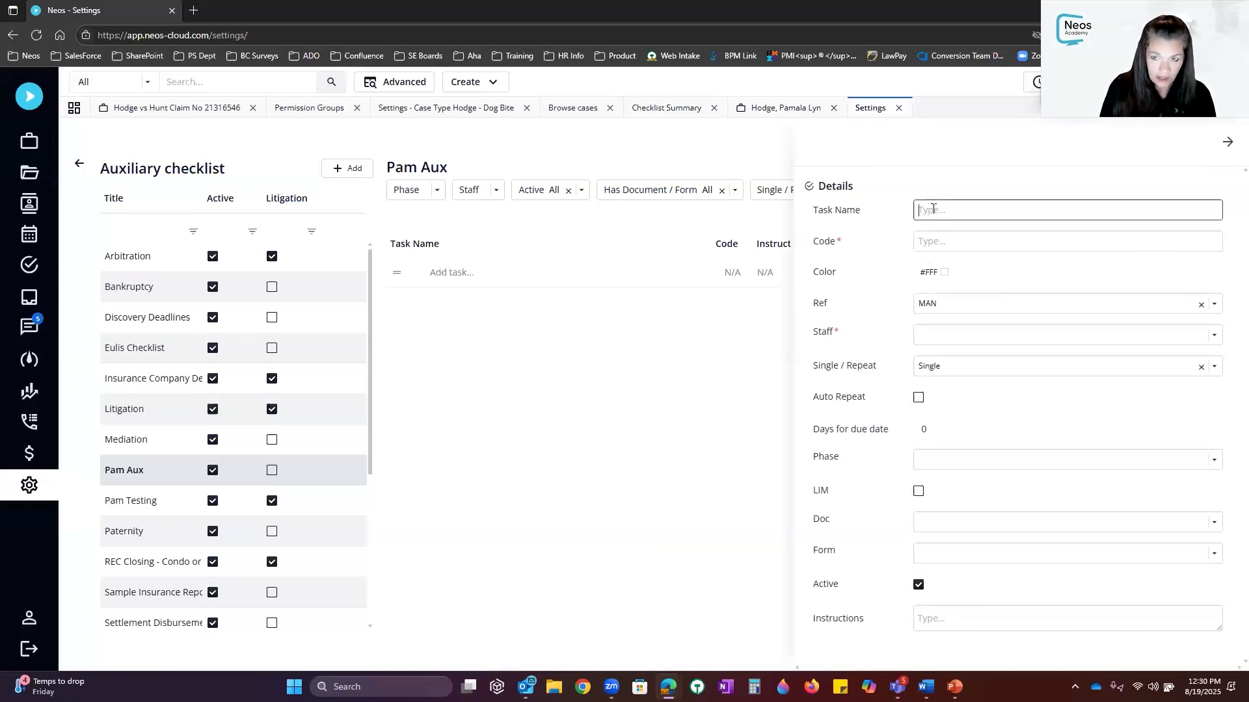
type("T^ask")
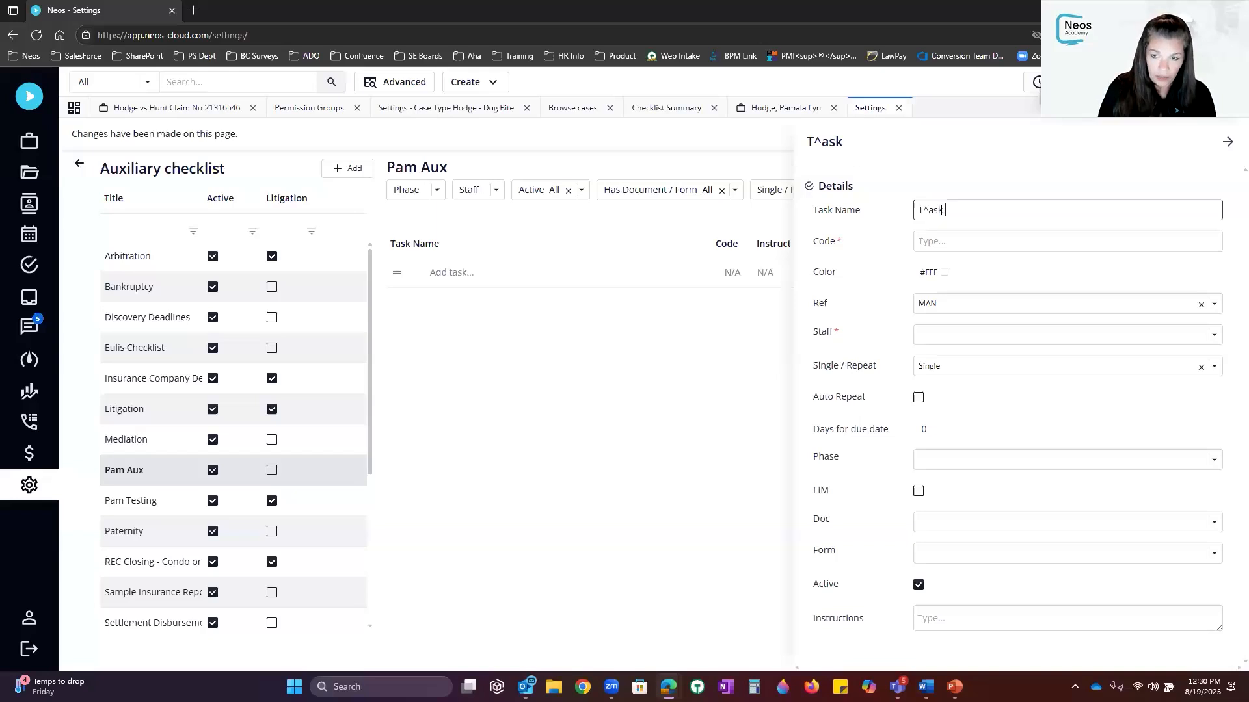
key("BackSpace")
key("BackSpace")
key("BackSpace")
key("BackSpace")
key("BackSpace")
type("Task 1")
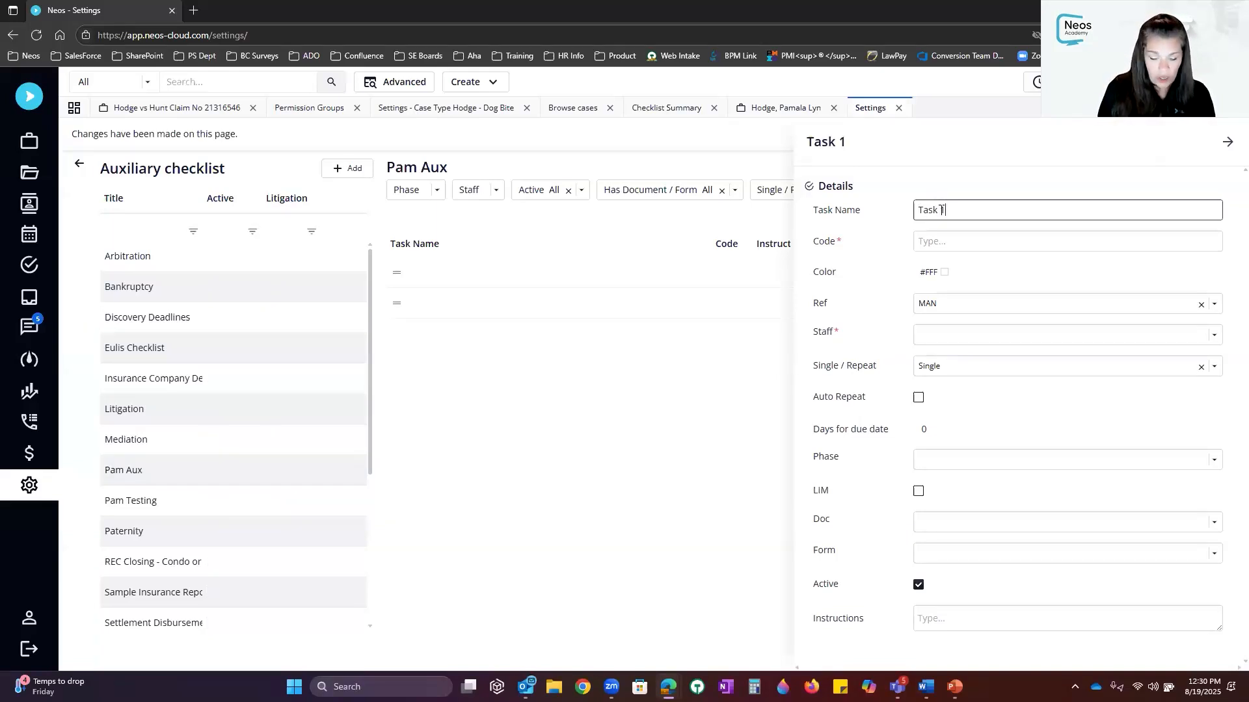
key("Tab")
type("TASK001")
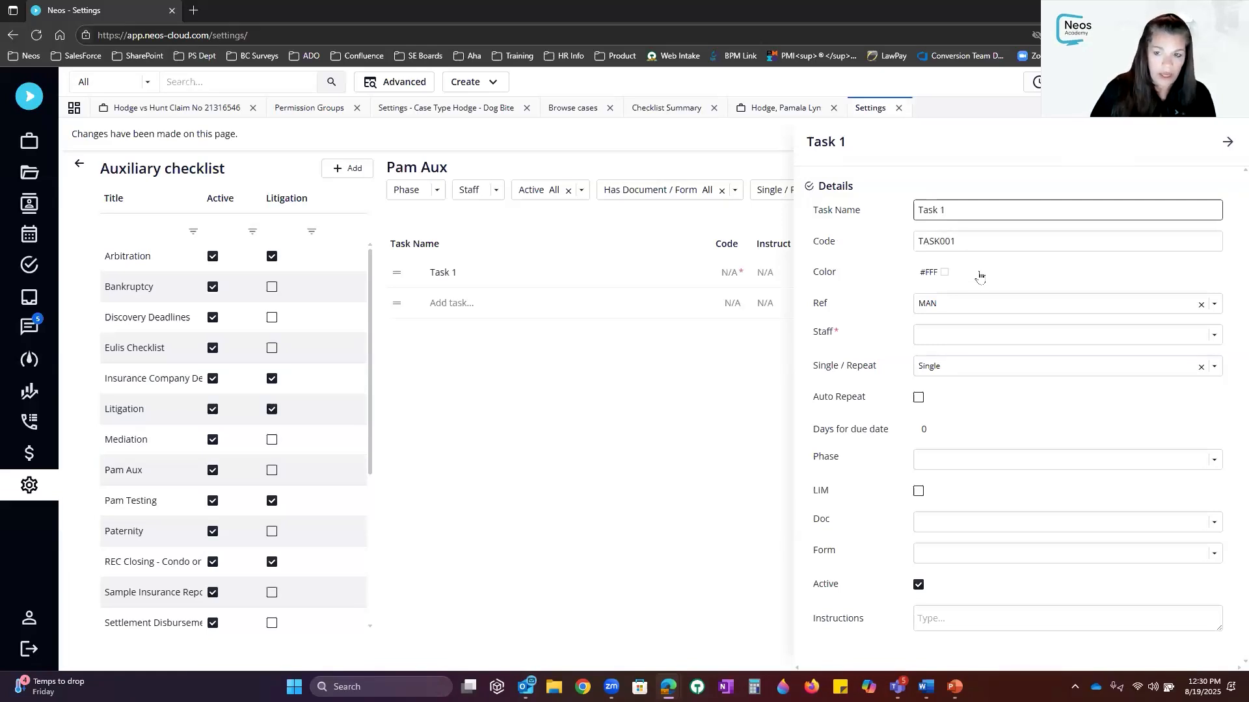
left_click(872, 280)
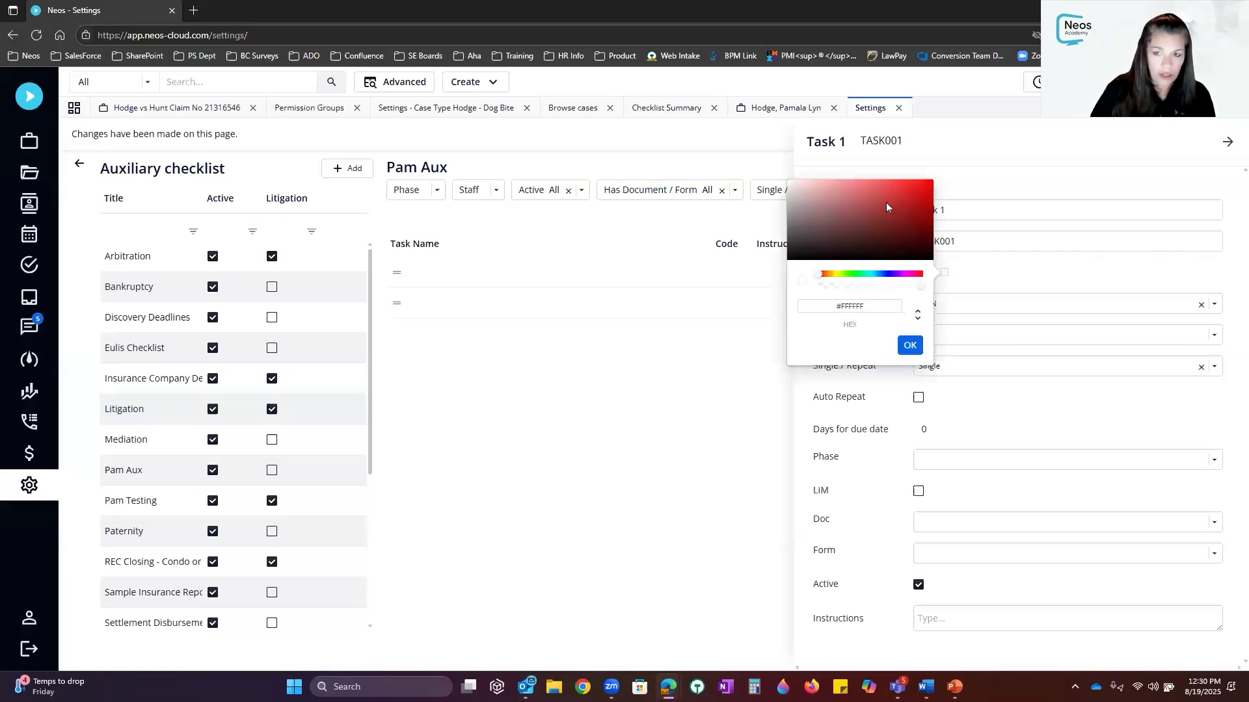
left_click(866, 273)
left_click(928, 186)
left_click(910, 345)
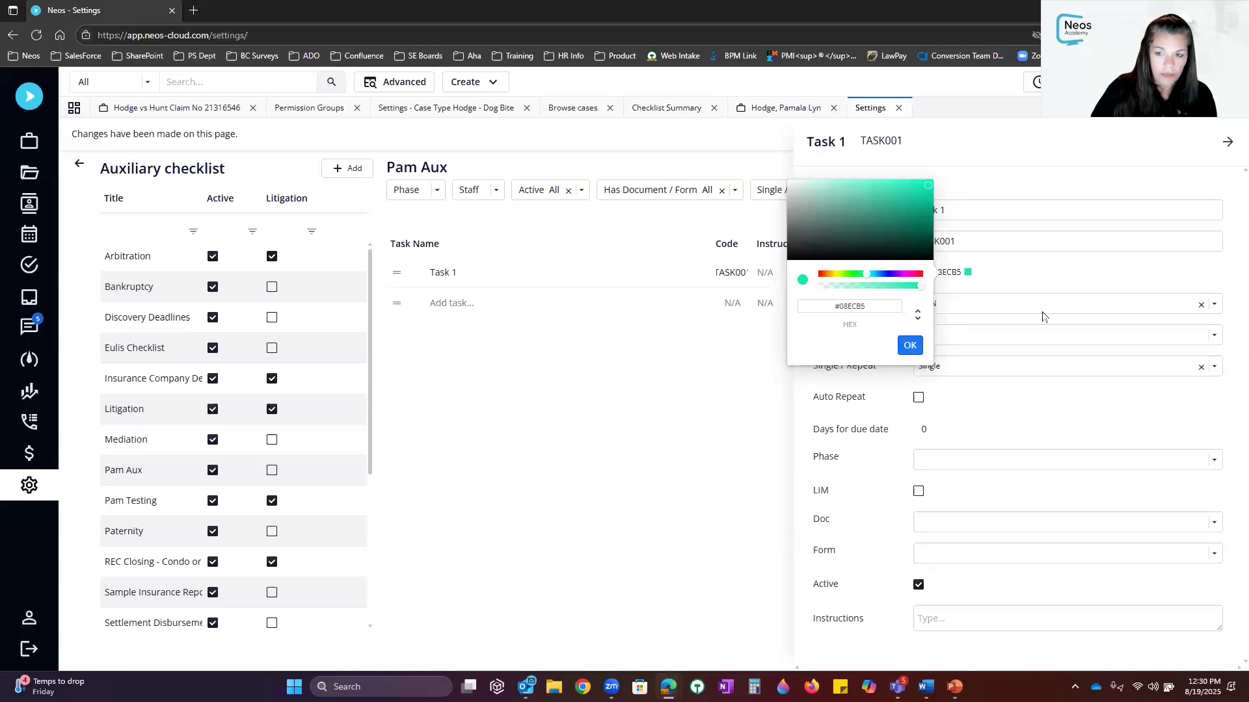
Give TASK001 Ref DOI, Case Manager staff, 120 days, Unphased, and 'Instruction' text
left_click(977, 308)
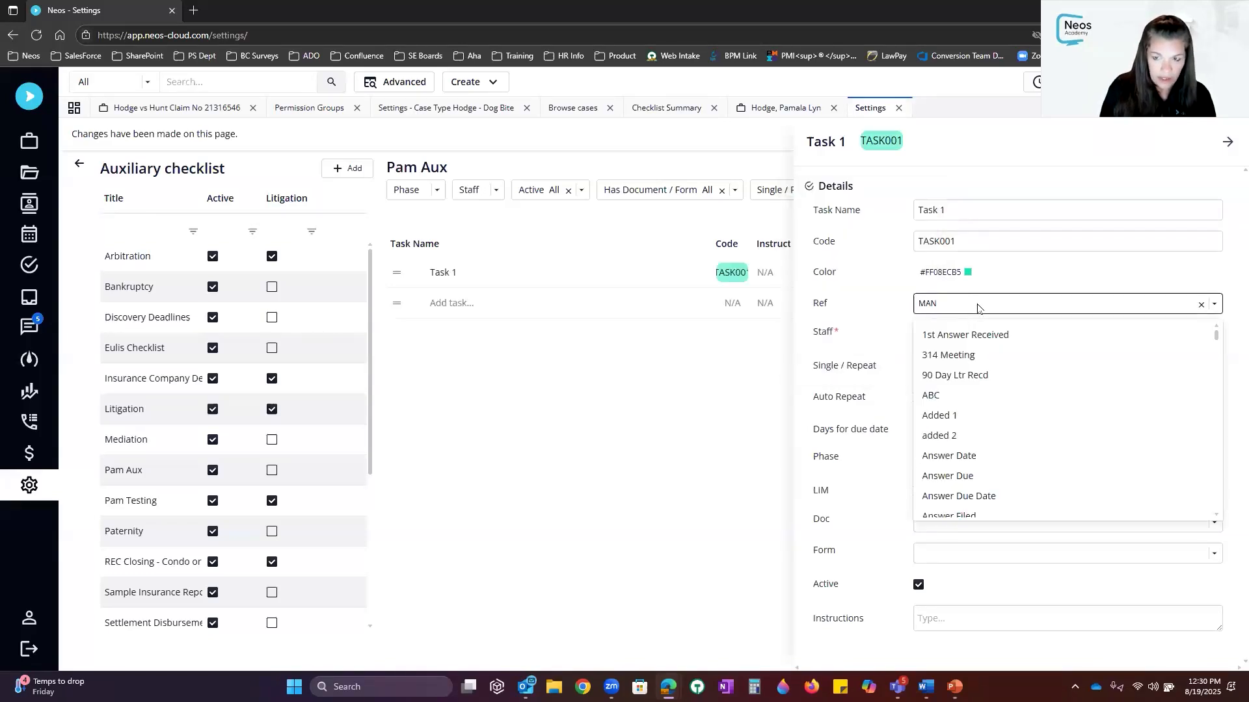
type("doi")
left_click(957, 336)
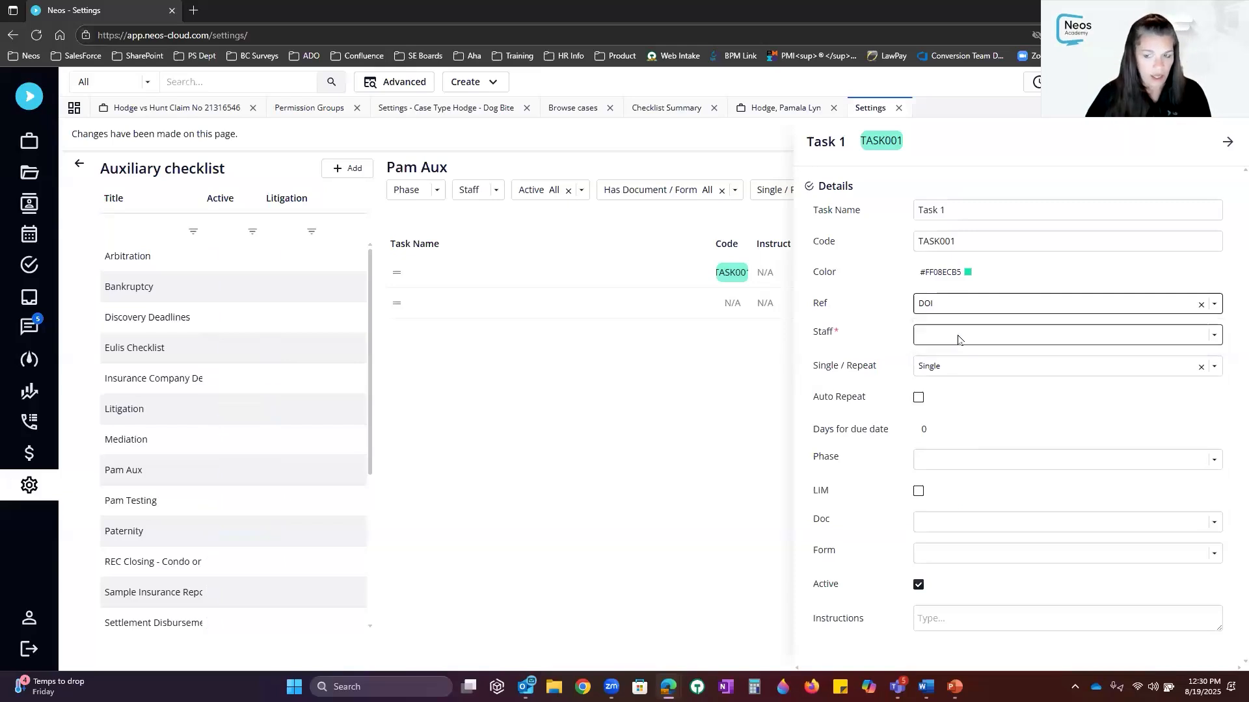
left_click(958, 336)
type("case")
left_click(962, 366)
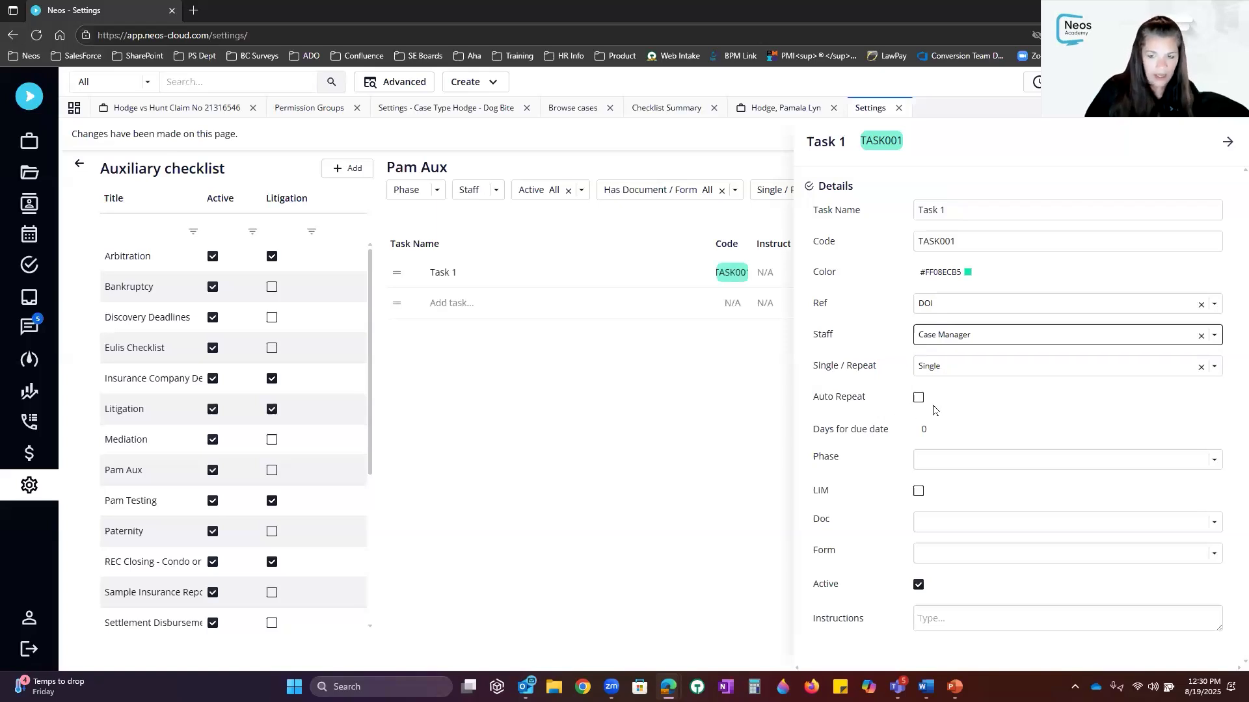
left_click(948, 427)
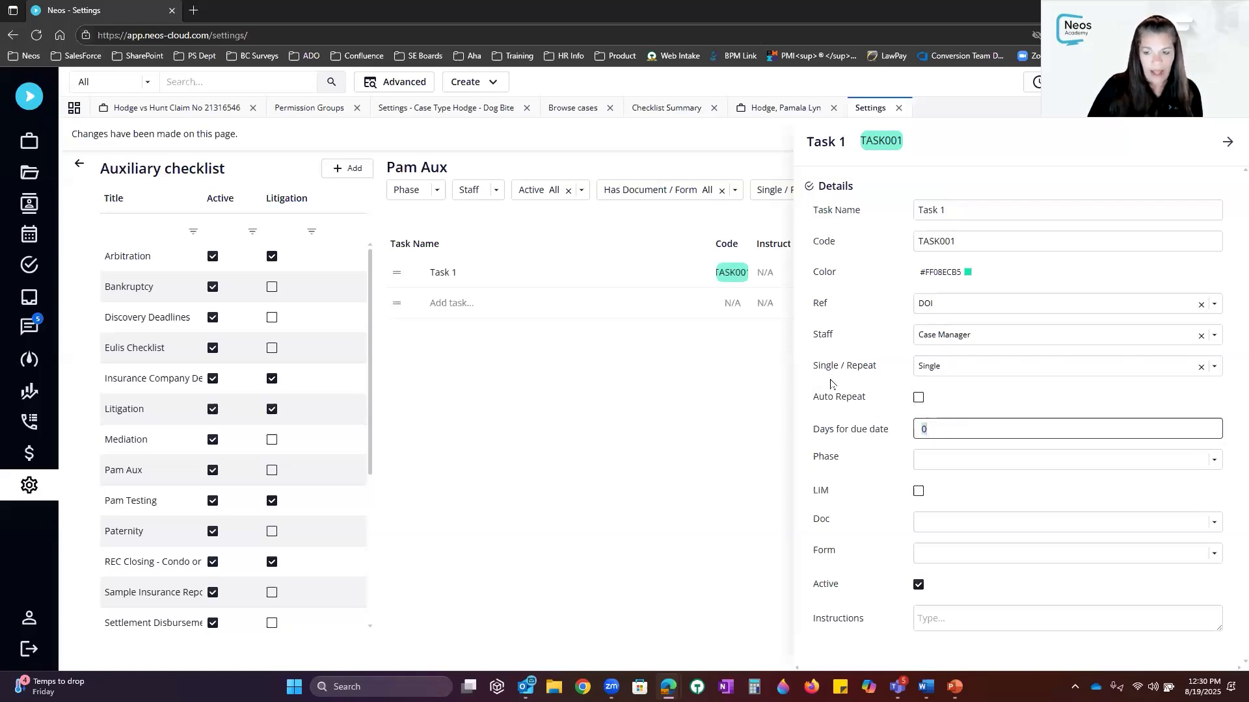
type("120")
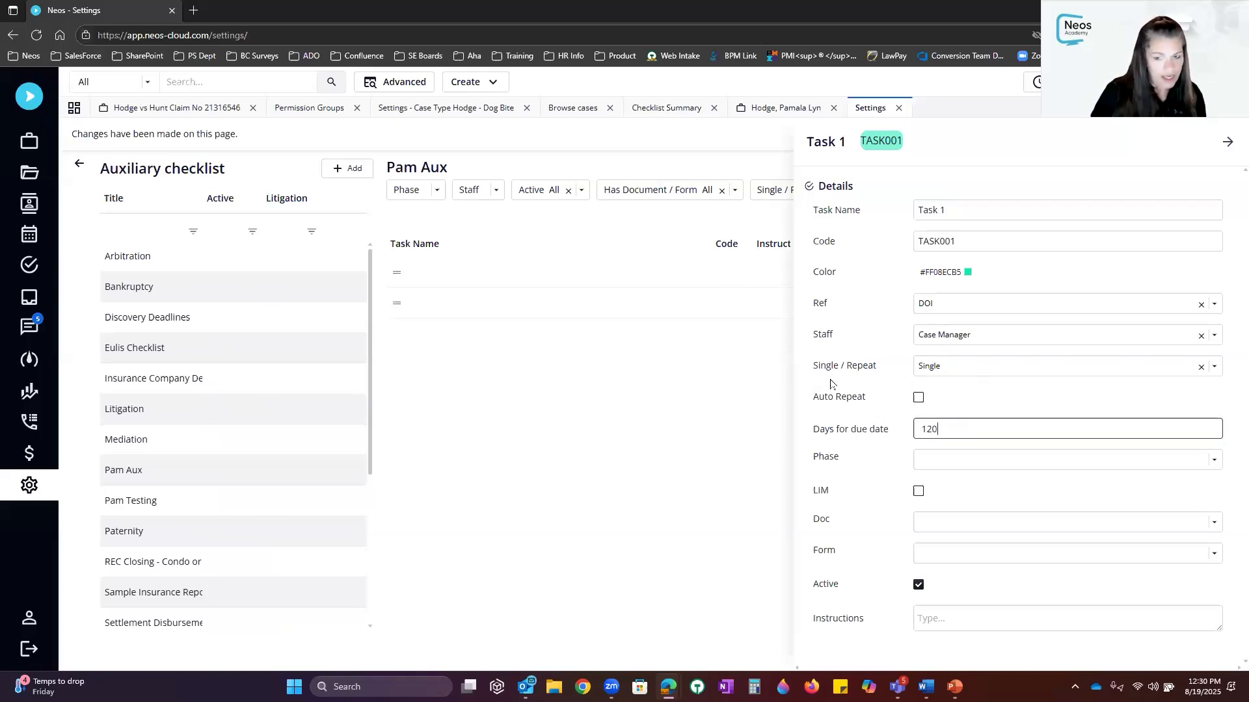
left_click(939, 457)
left_click(930, 511)
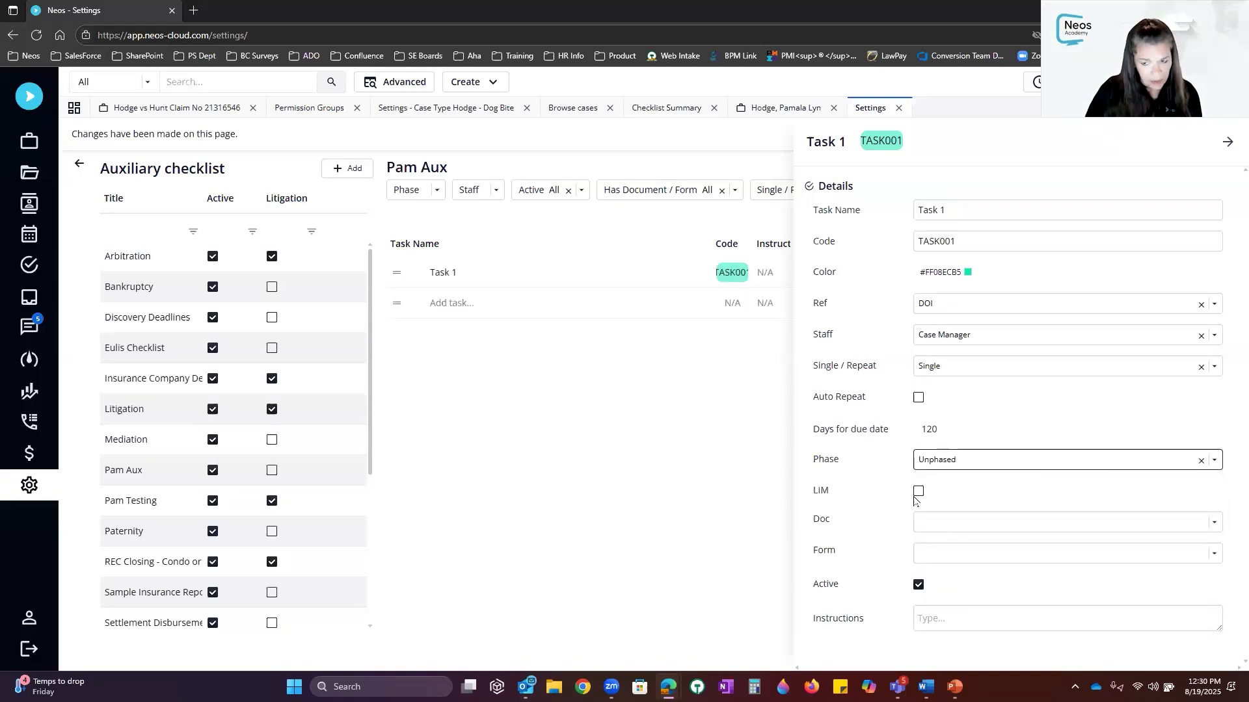
left_click(946, 615)
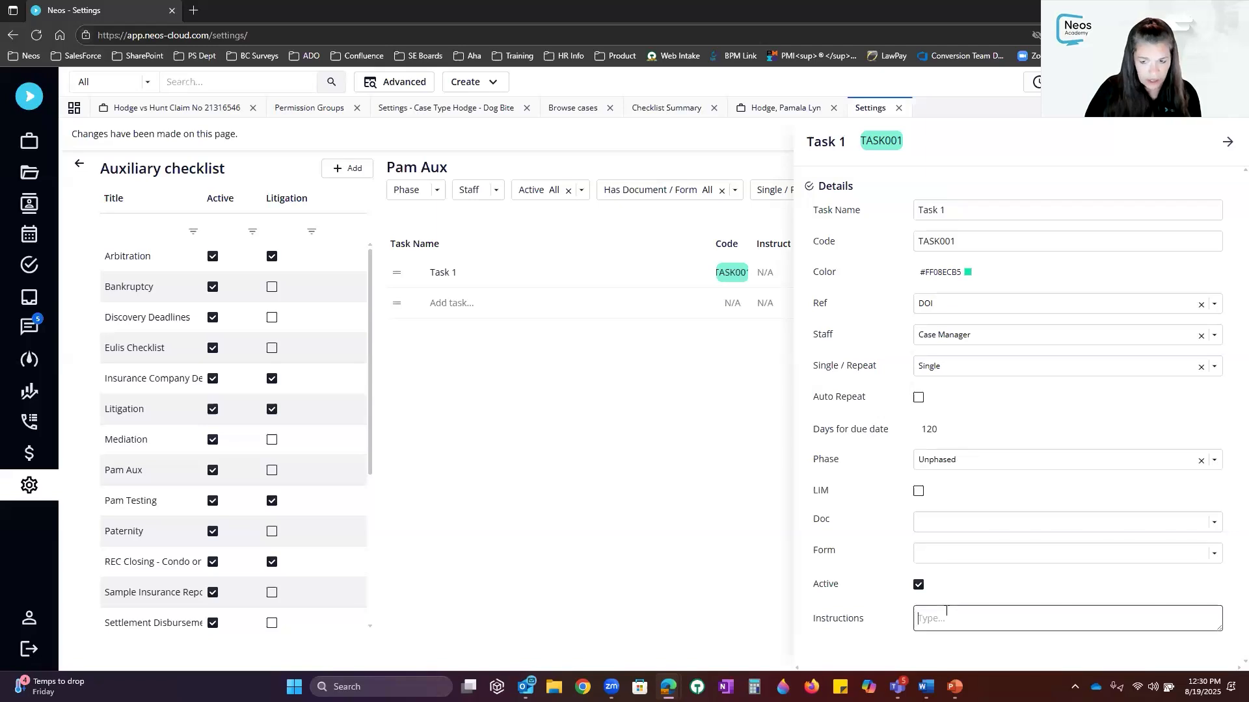
type("Instruction")
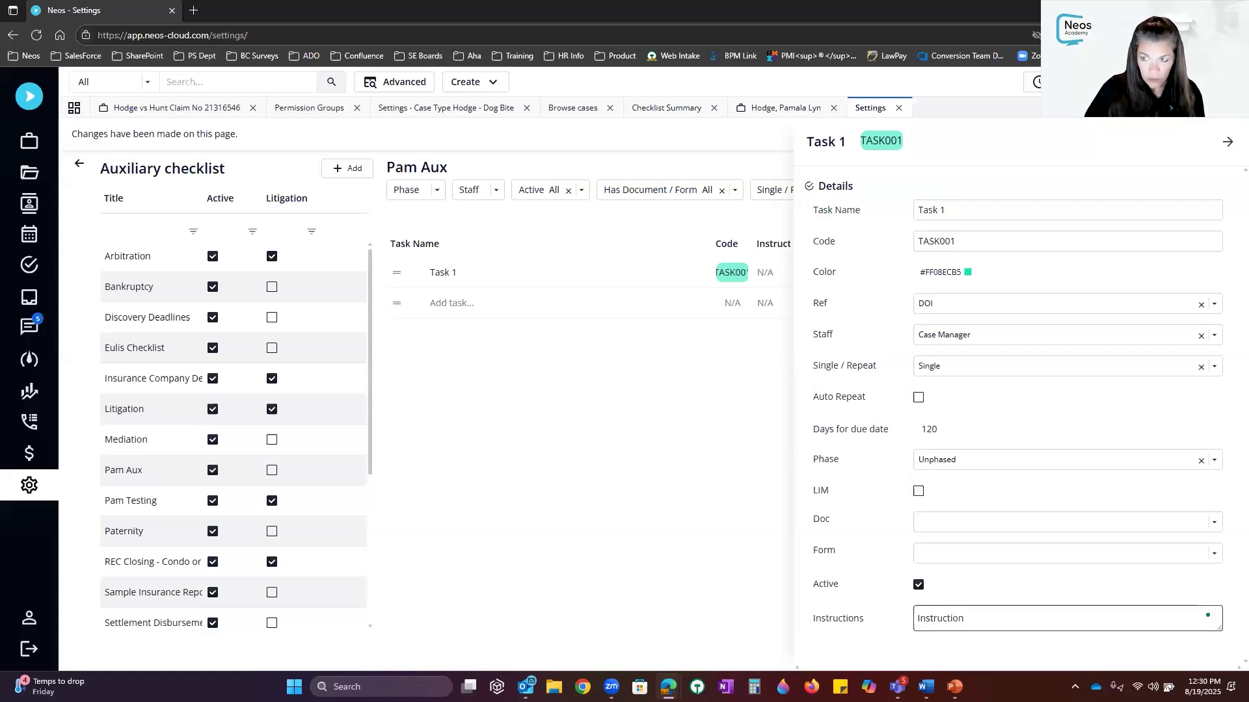
left_click(1226, 140)
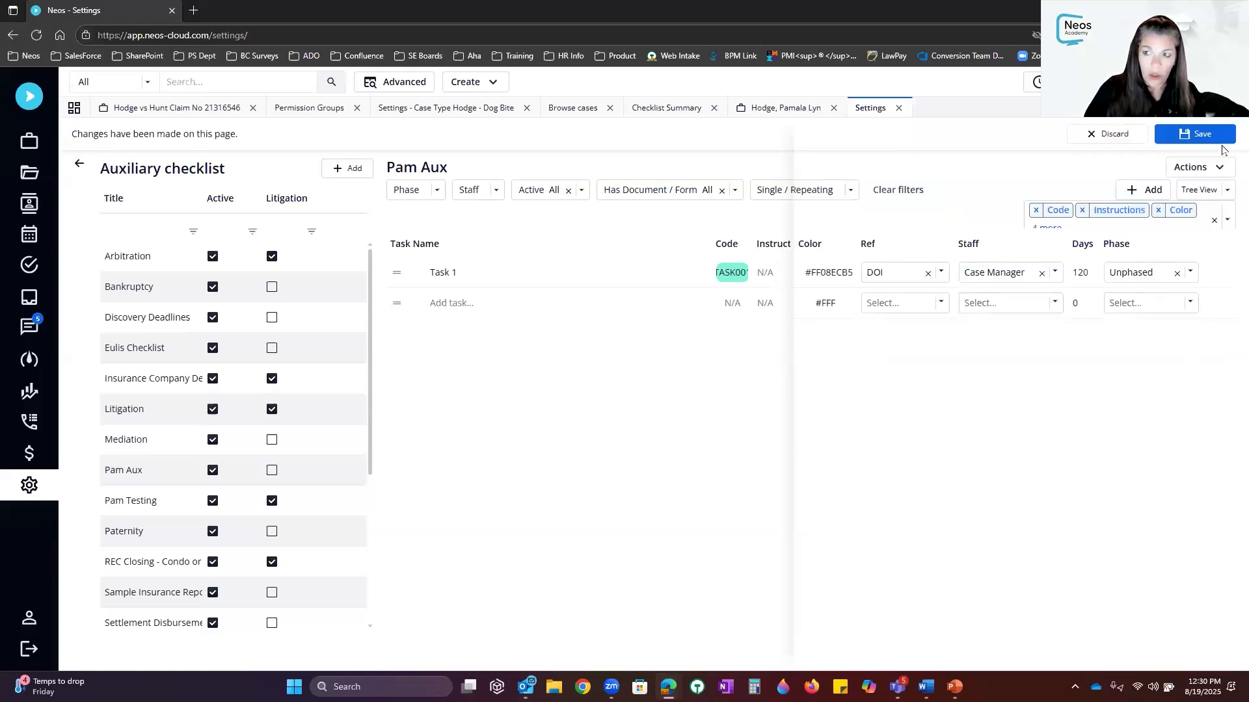
Save Pam Aux, adding TASK001 to existing open cases and intakes
left_click(1201, 135)
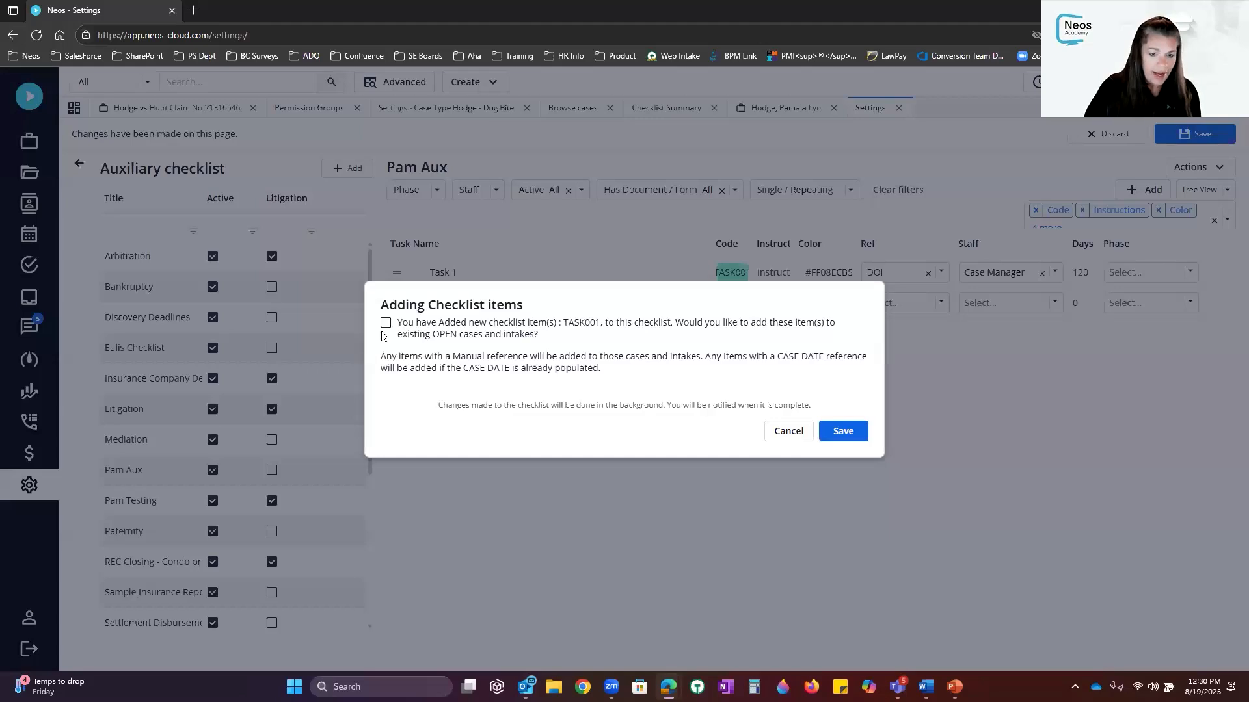
left_click(385, 324)
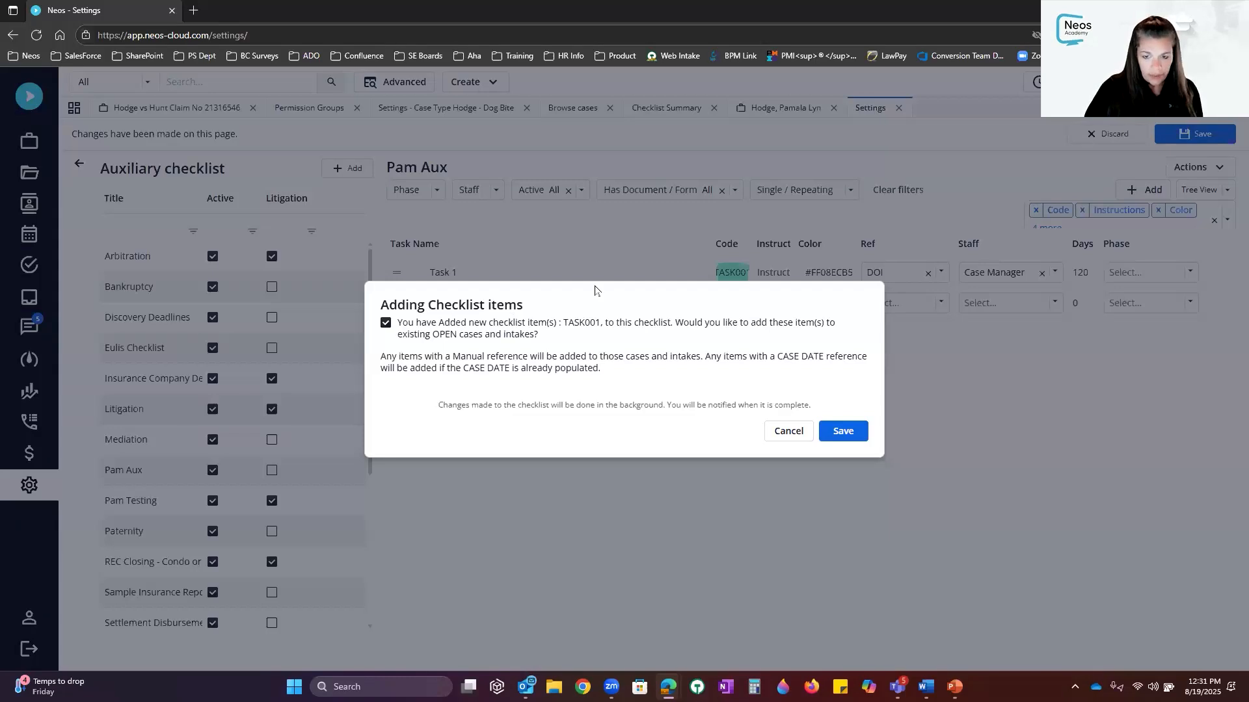
left_click(842, 432)
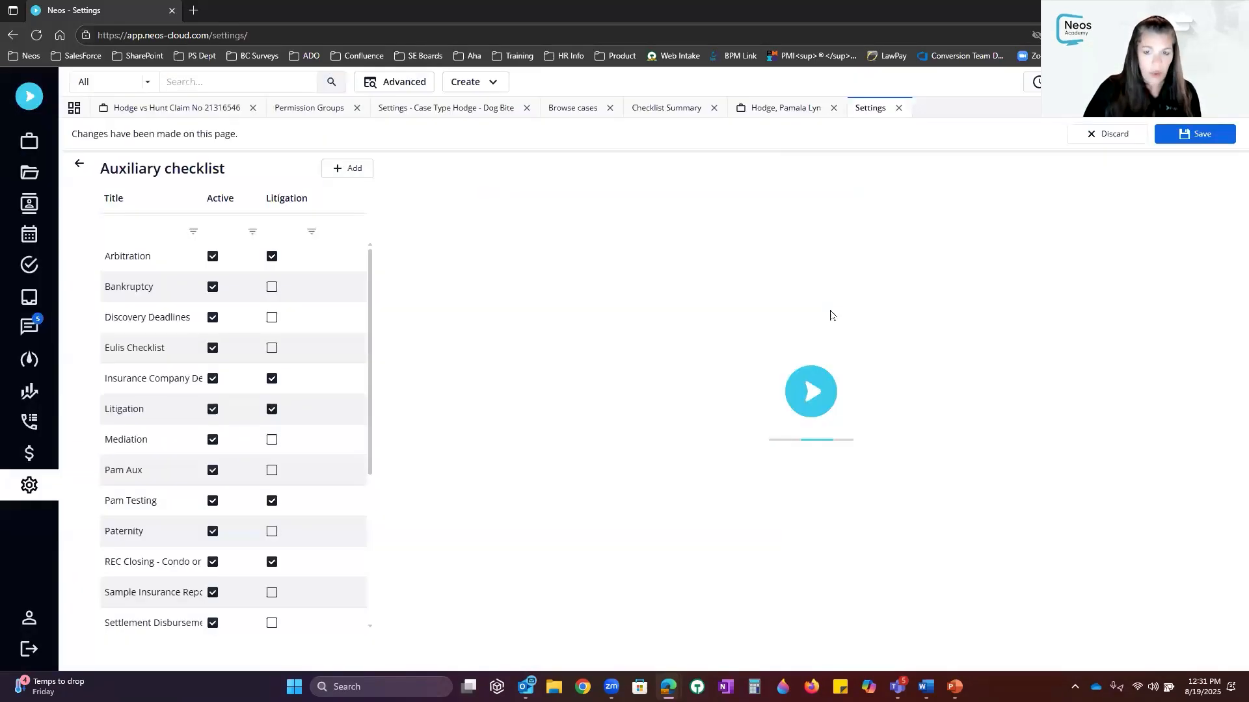
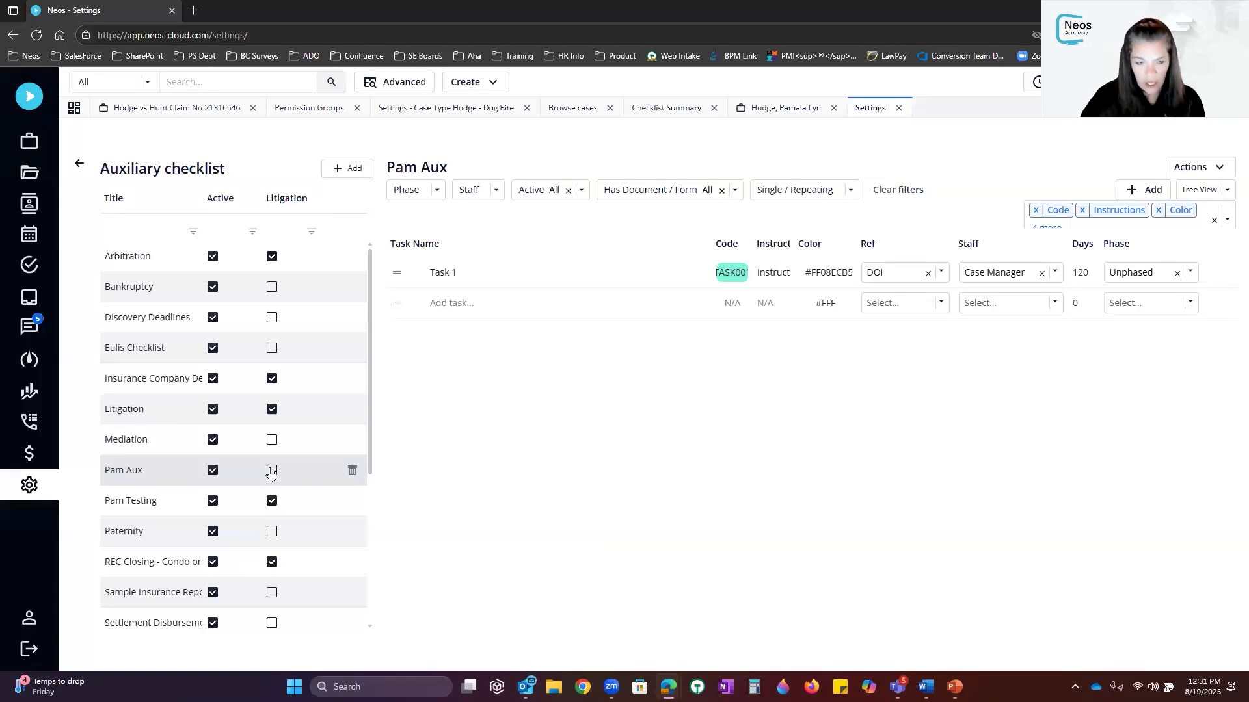
Flag the Pam Aux auxiliary checklist for Litigation, save it, and return to the dog-bite case
left_click(271, 474)
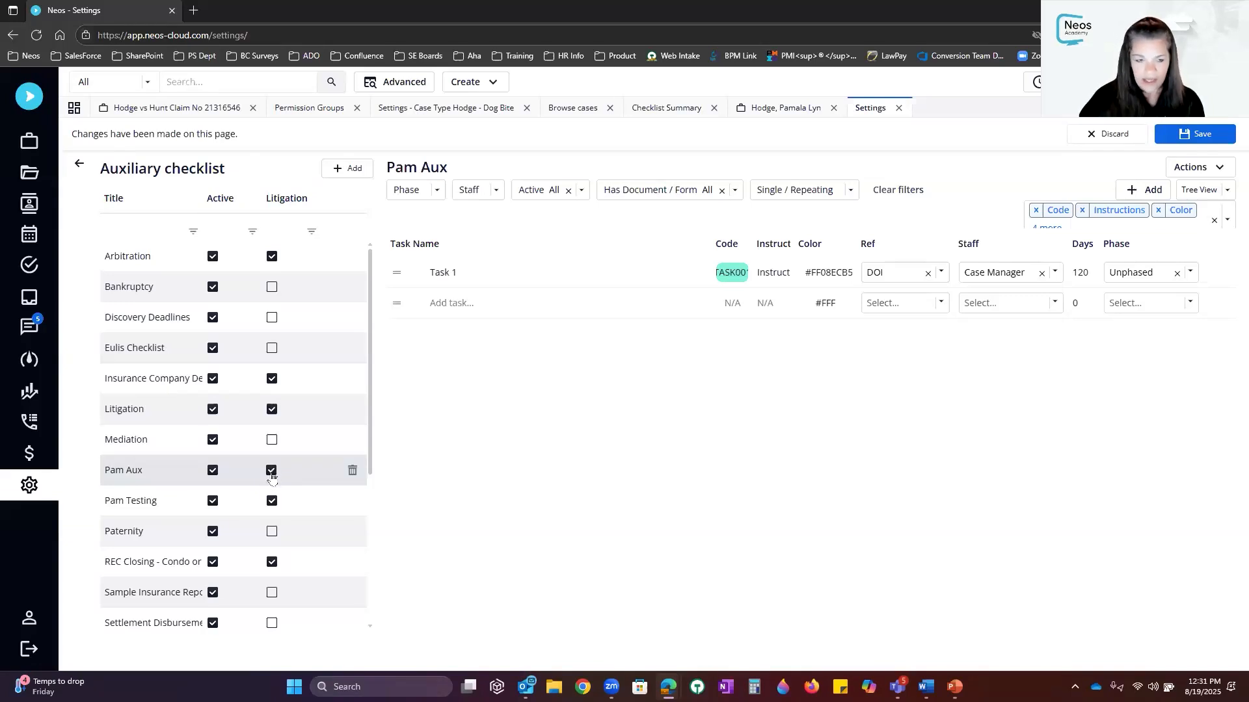
left_click(1209, 139)
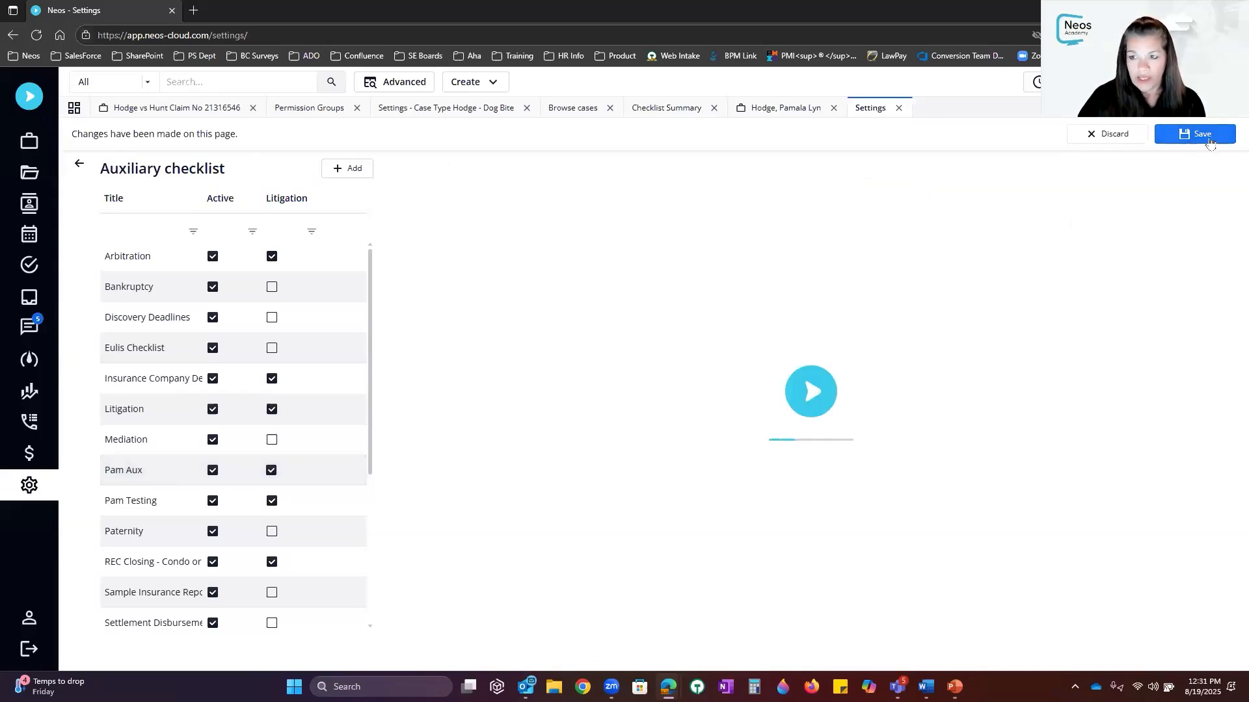
left_click(788, 108)
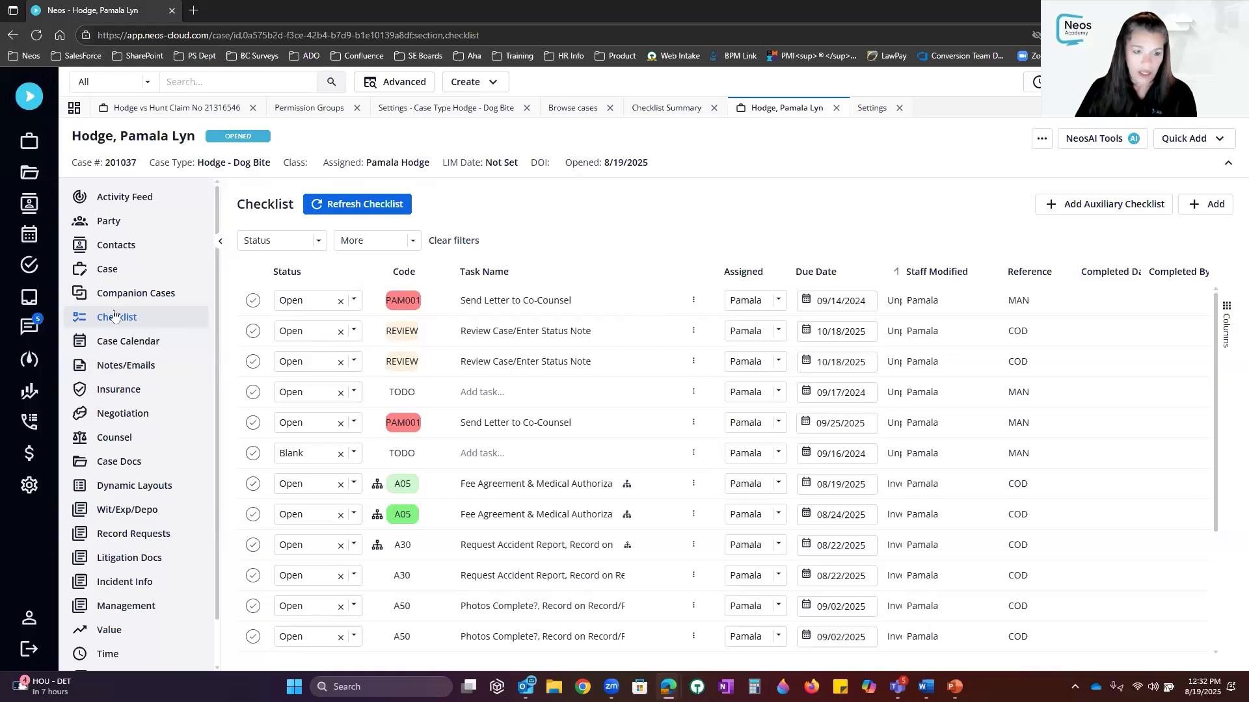
Add the Pam Aux auxiliary checklist to the dog-bite case despite missing roles or dates
left_click(1085, 205)
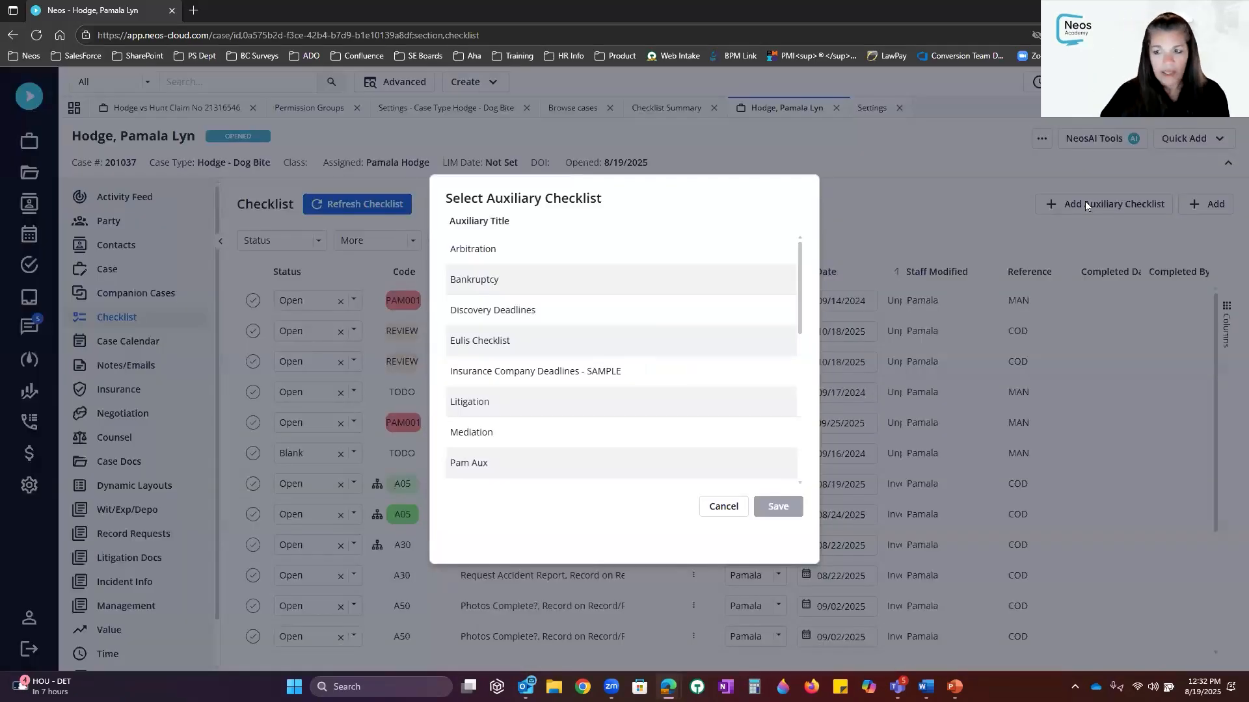
left_click(468, 470)
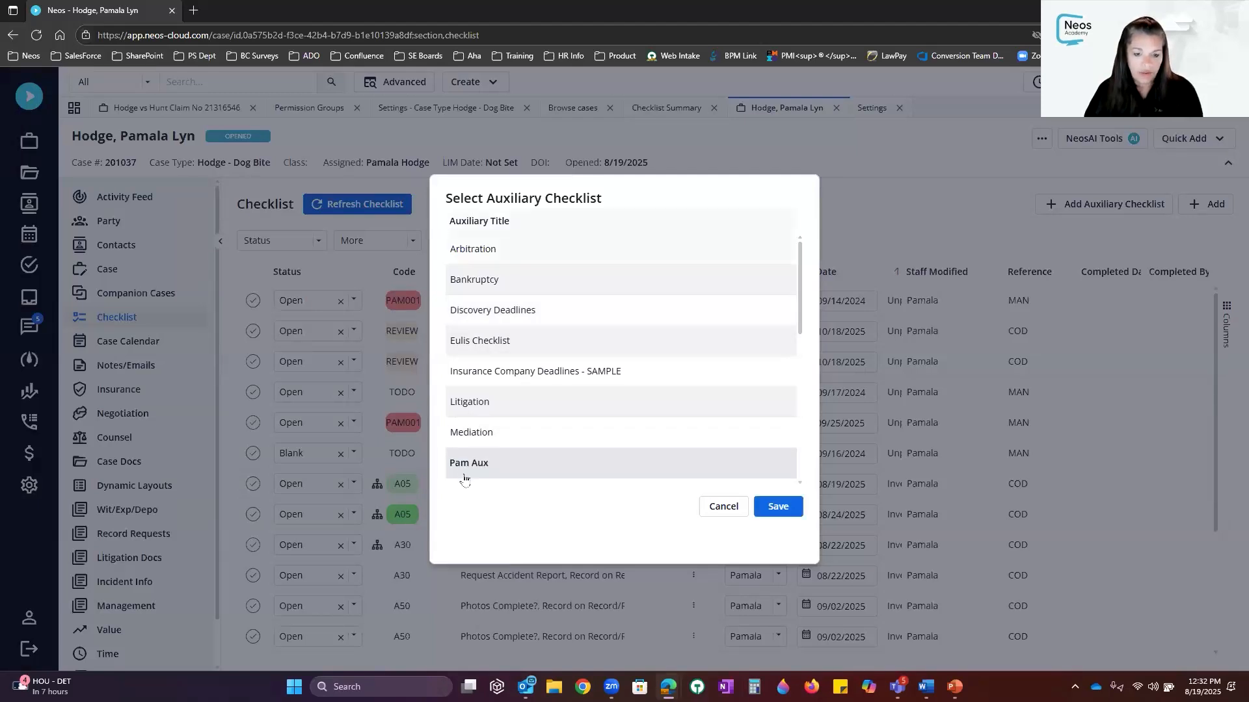
left_click(775, 506)
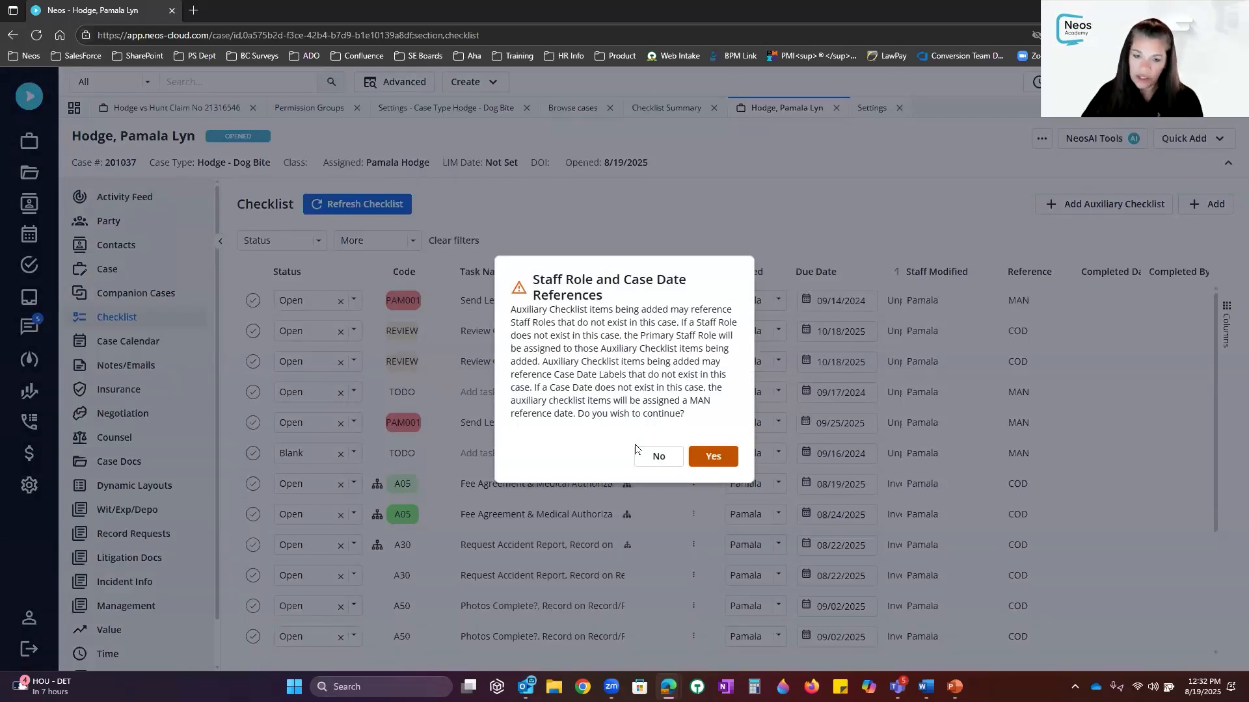
left_click(712, 456)
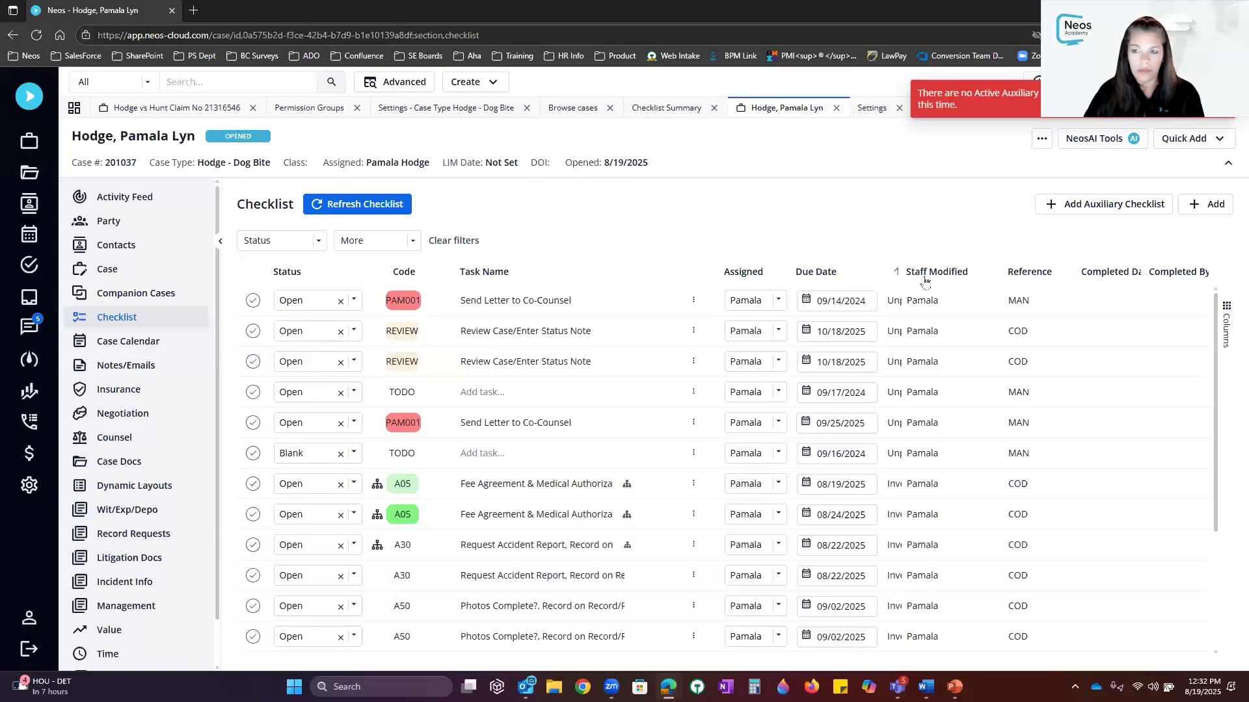
Add Discovery Deadlines, refresh the checklist to show D101 Discovery1, then open the claim case
left_click(1105, 204)
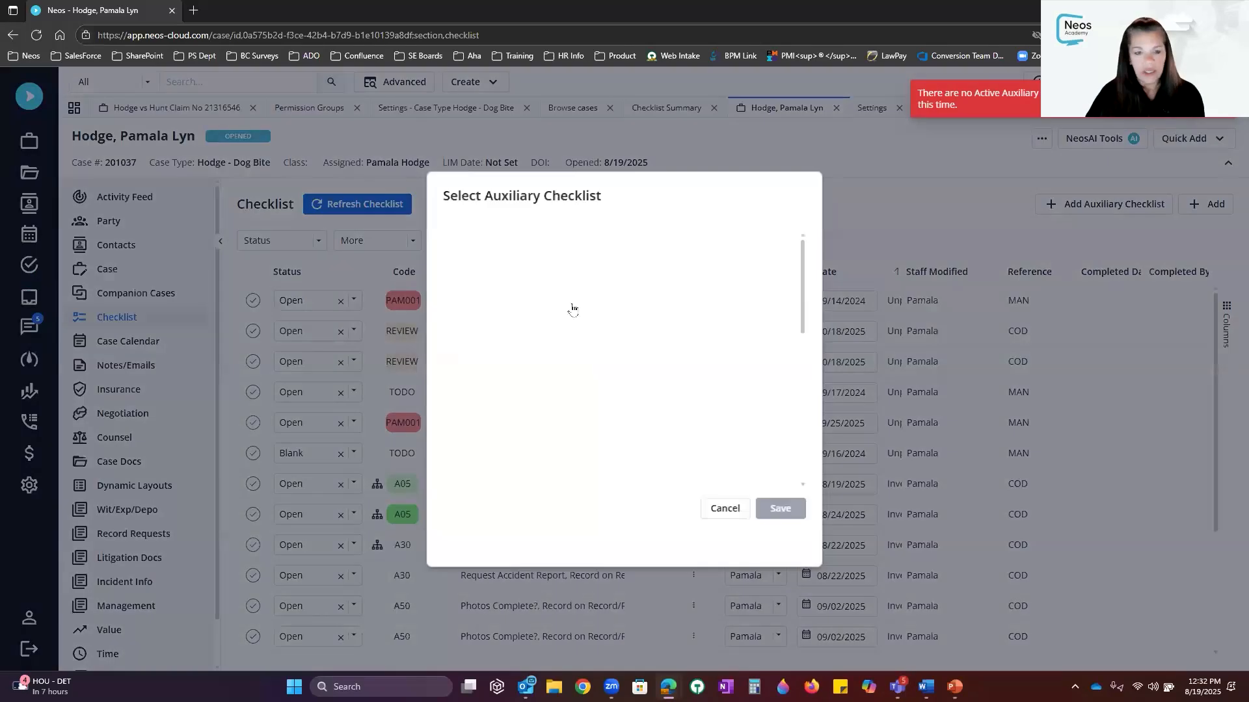
left_click(511, 310)
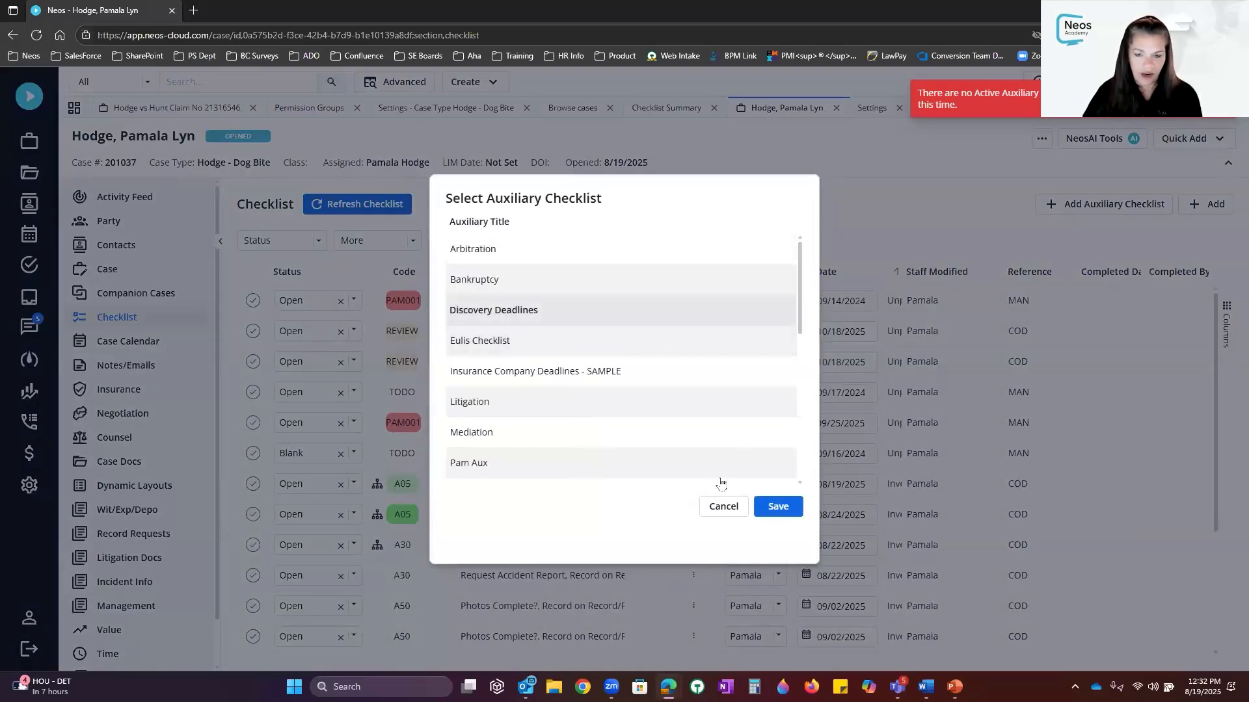
left_click(778, 506)
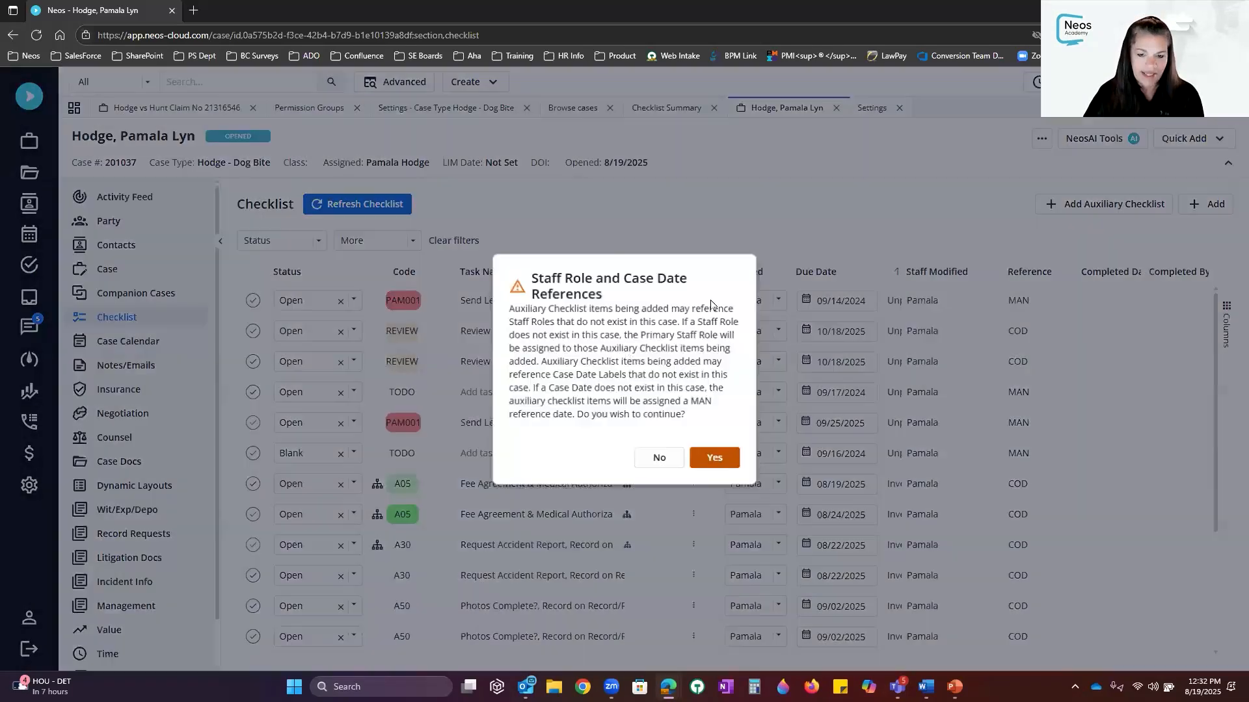
left_click(715, 458)
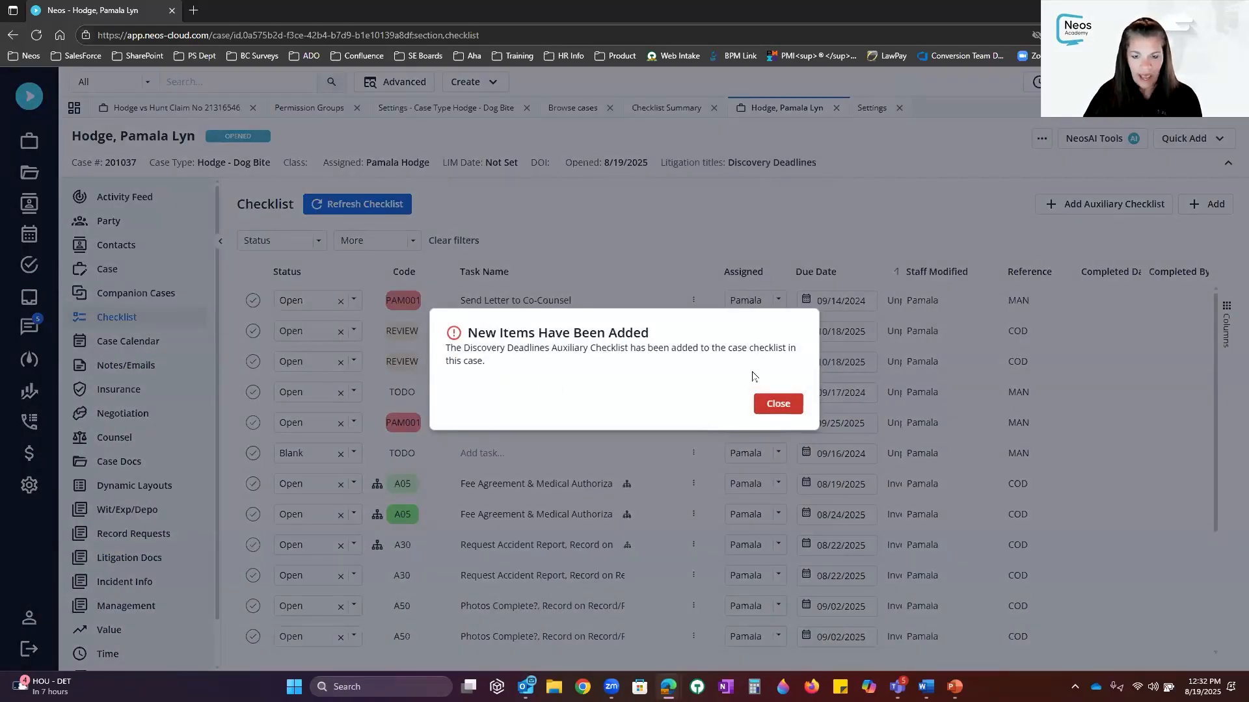
left_click(775, 405)
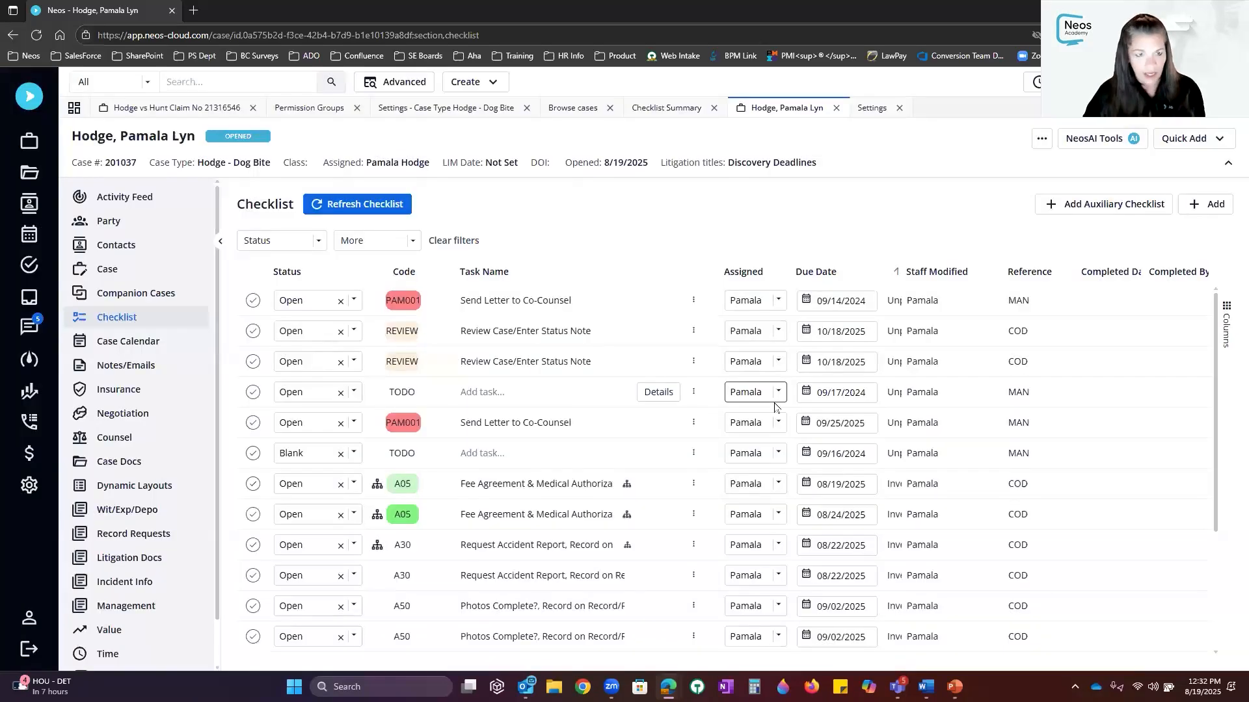
left_click(329, 203)
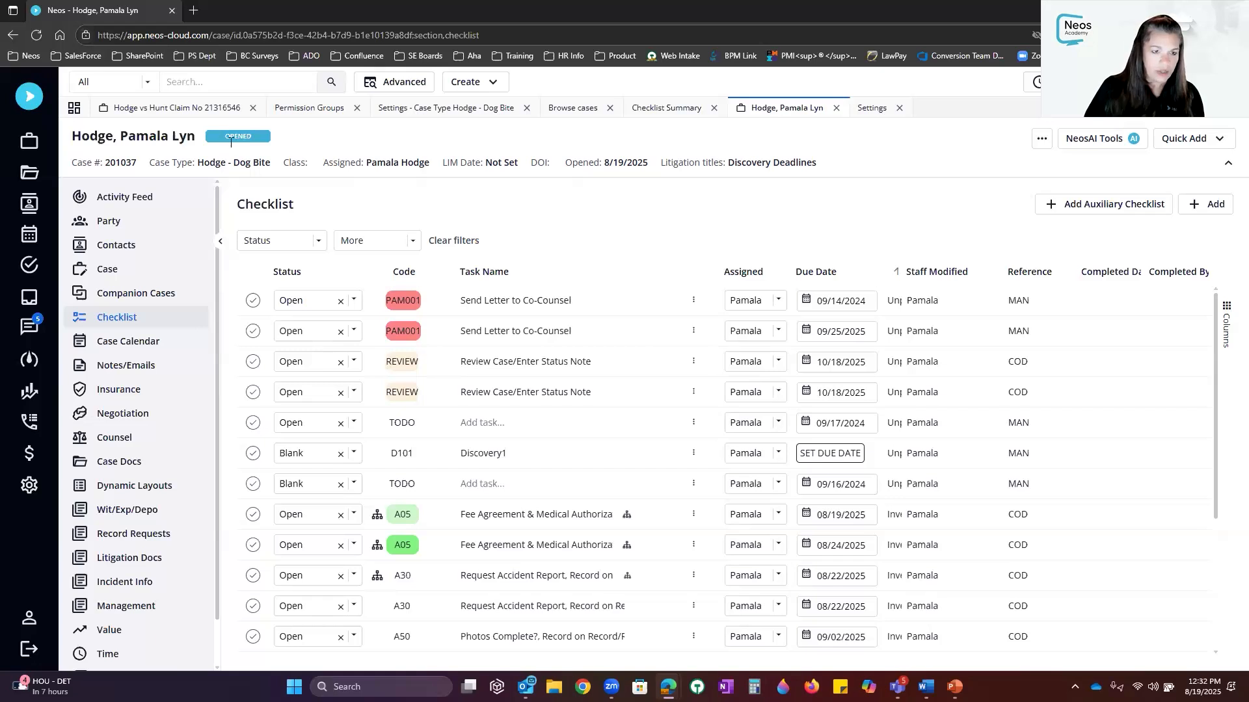
left_click(201, 111)
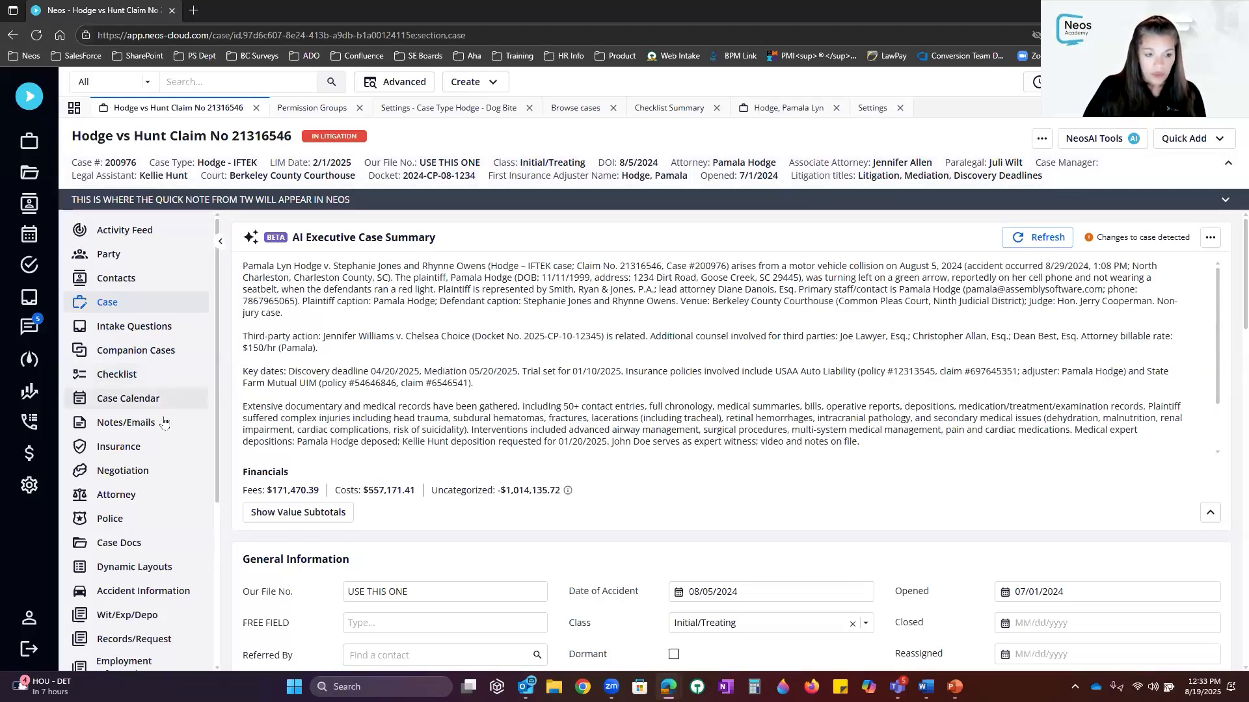
Show the claim case's checklist with the Send Referral Thank You Letter task details open
left_click(158, 377)
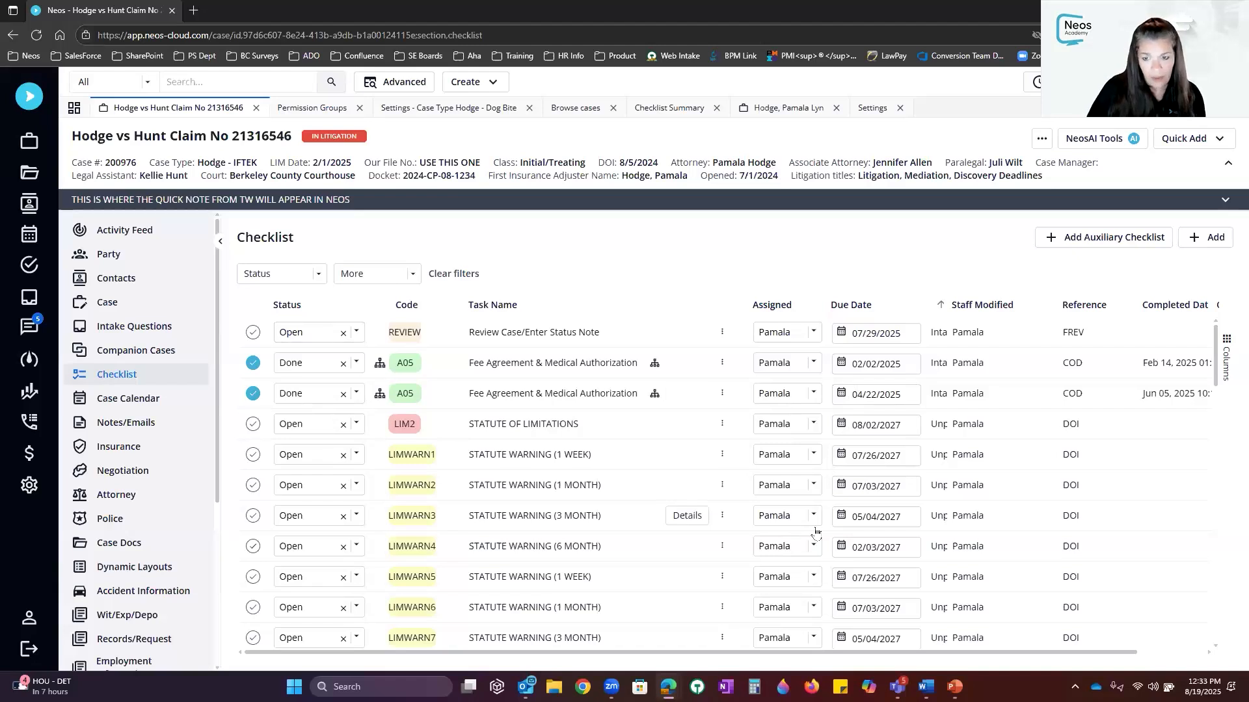
scroll(696, 520, "down", 5)
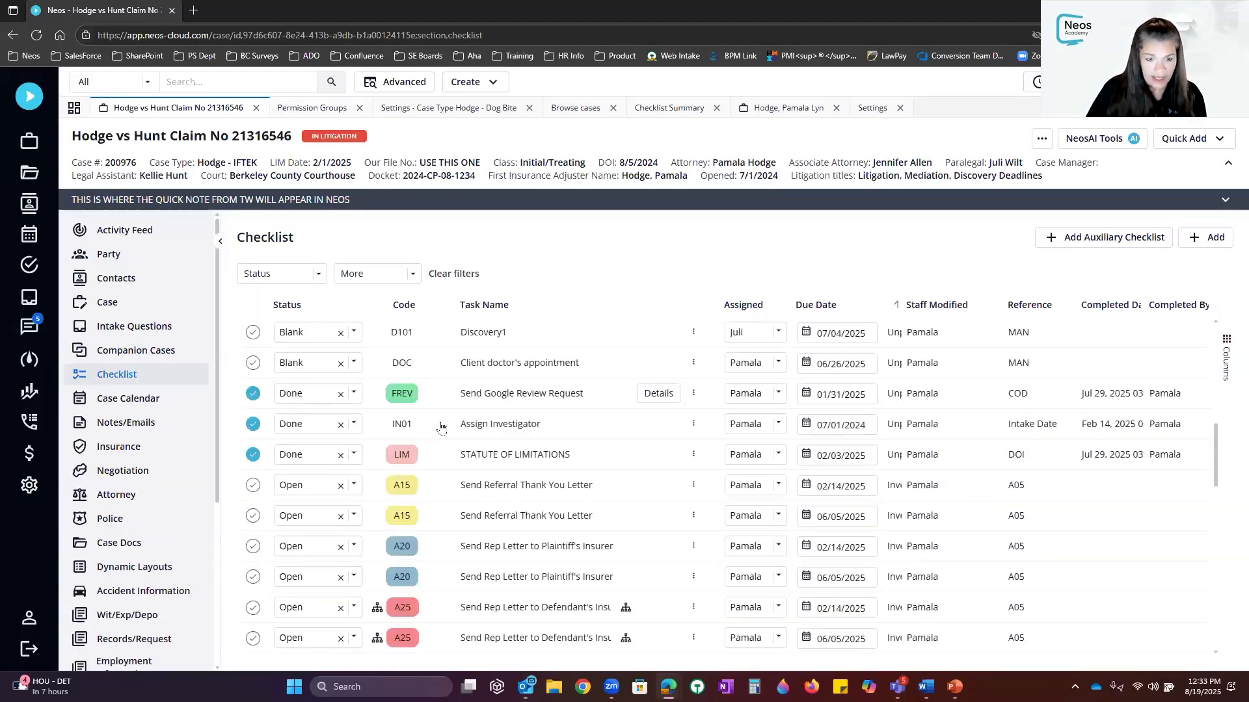
left_click(507, 426)
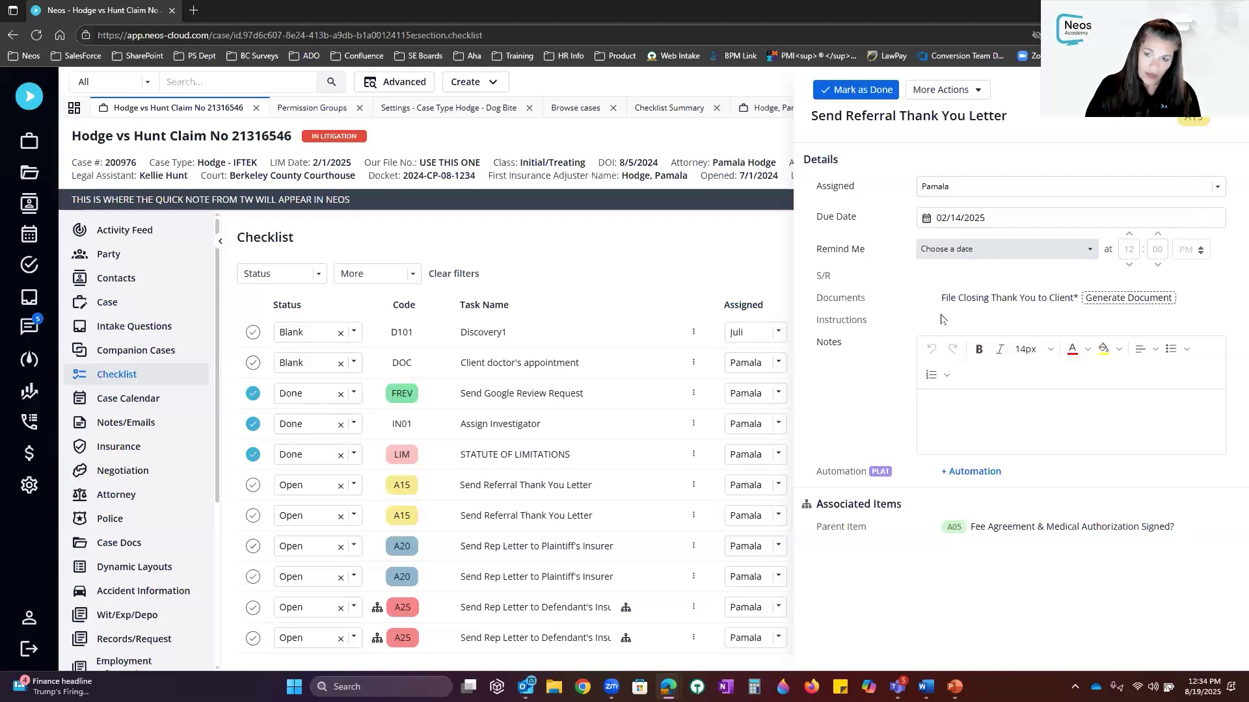
Generate the task's document for the client party, typed Chronology under category Accident
left_click(1116, 299)
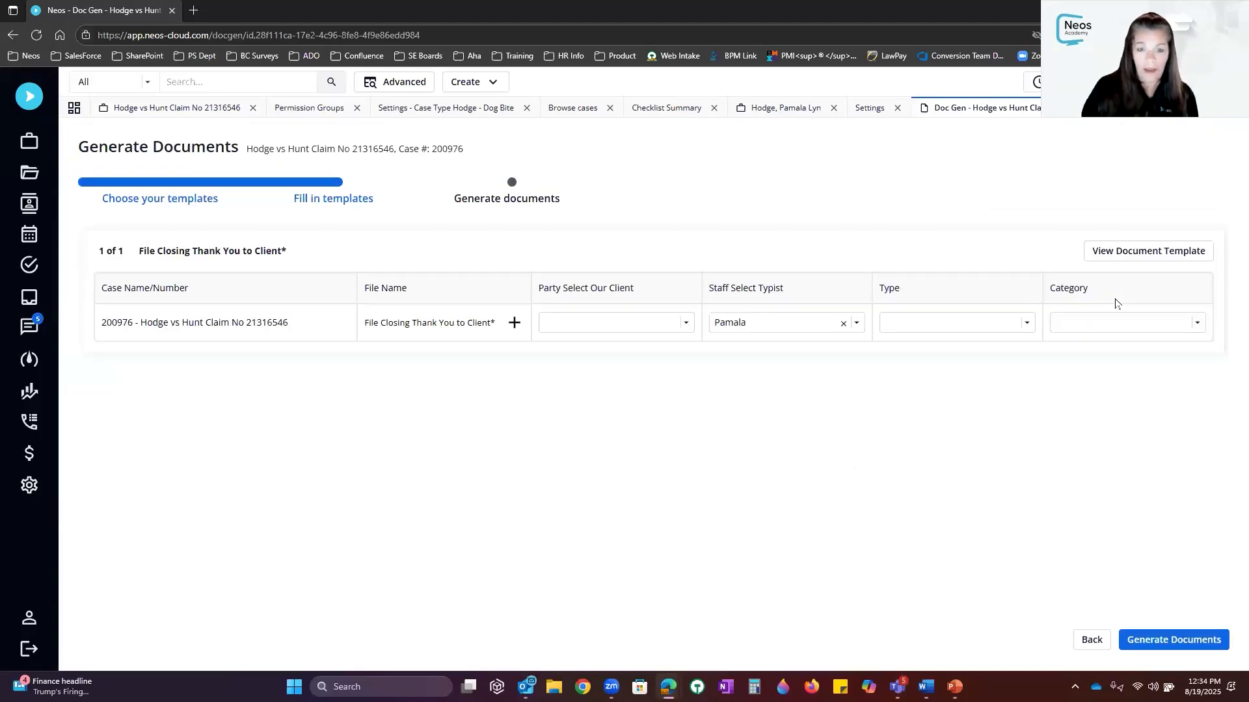
left_click(622, 325)
left_click(605, 395)
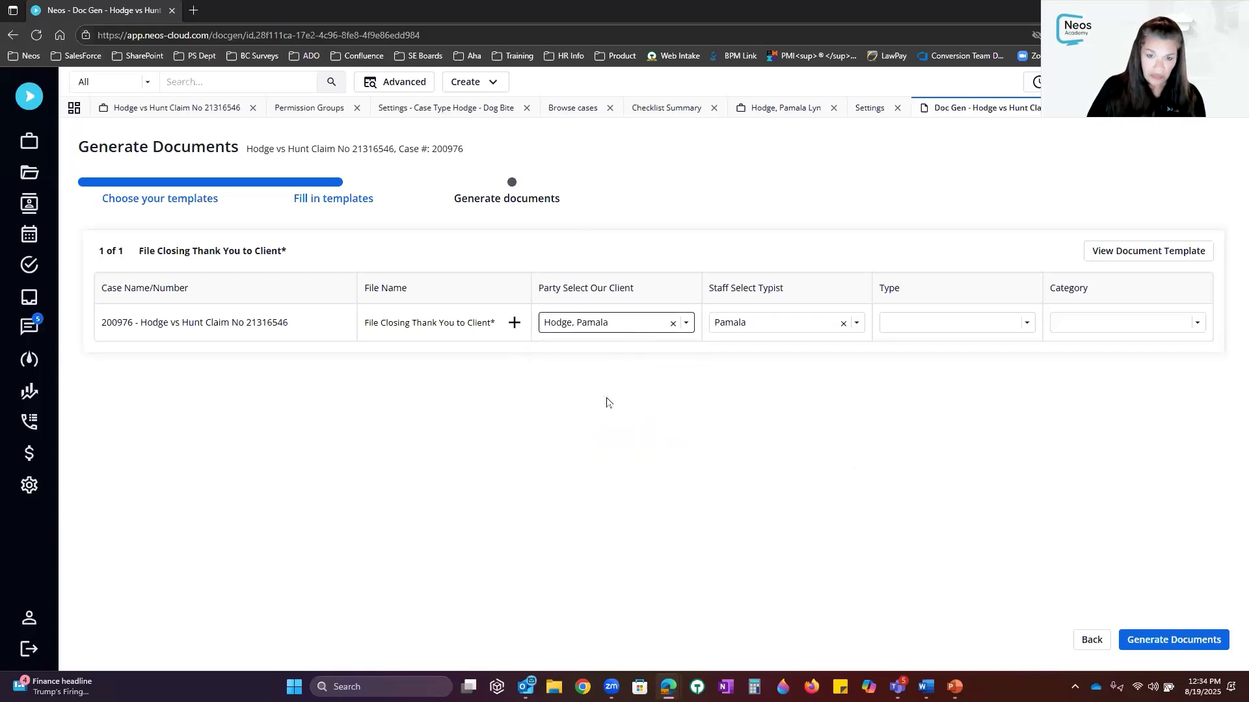
left_click(911, 313)
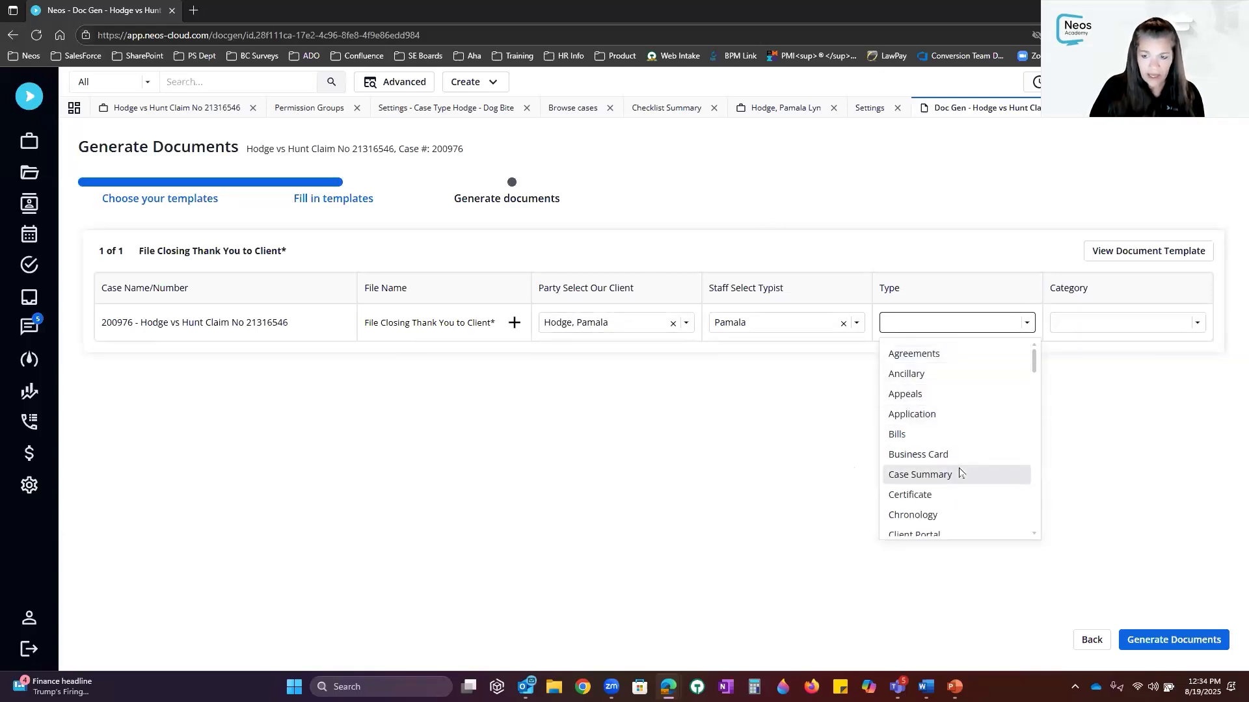
left_click(954, 513)
left_click(1086, 328)
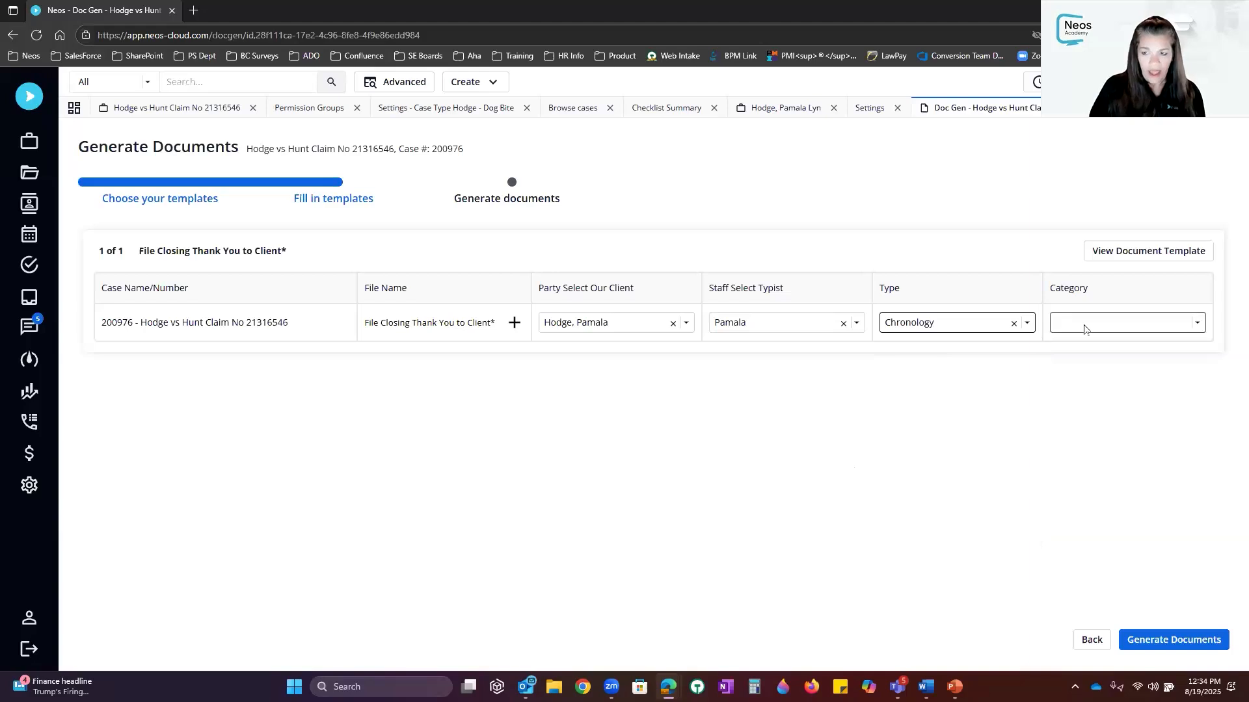
left_click(1109, 360)
left_click(1175, 634)
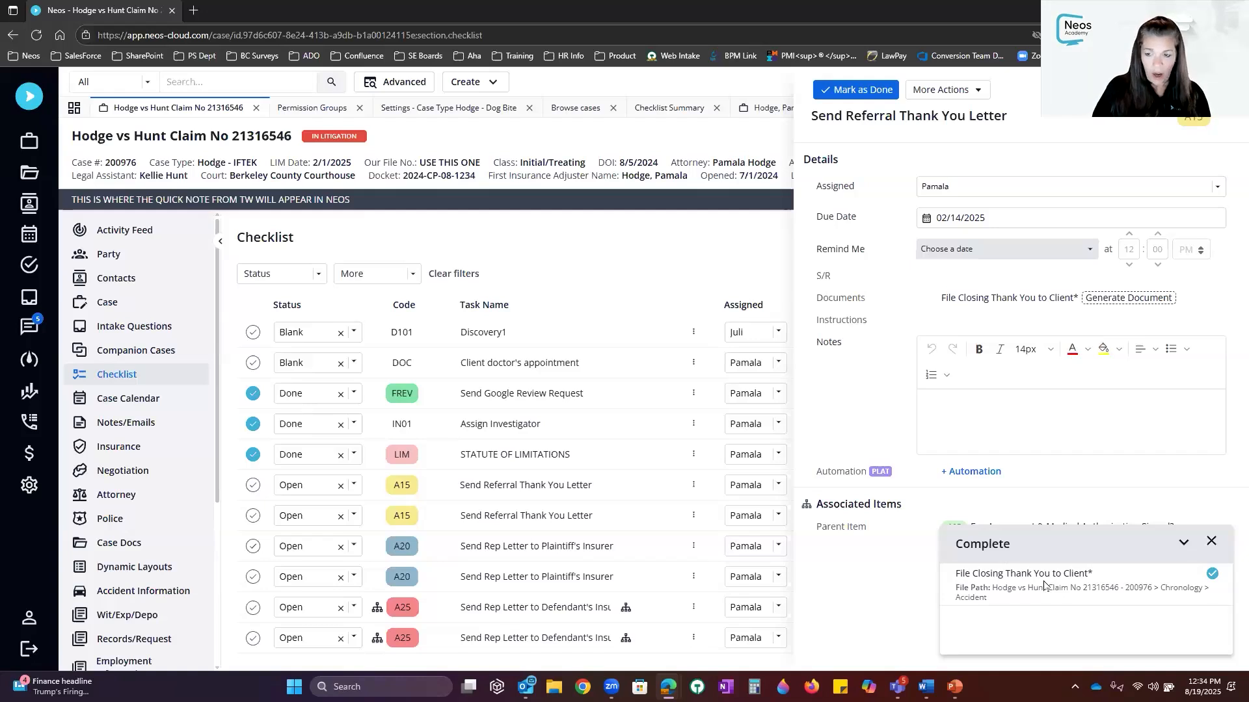
Open the generated File Closing Thank You to Client document in Word and close the details panel
left_click(1044, 585)
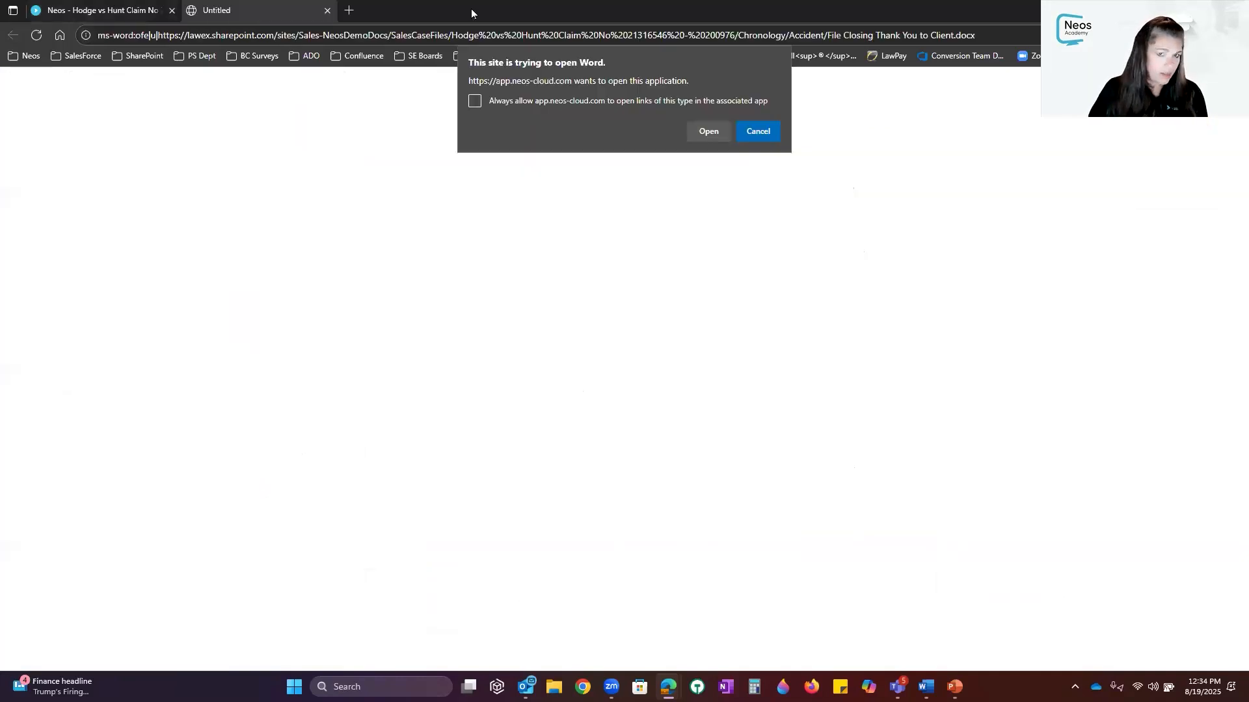
left_click(706, 132)
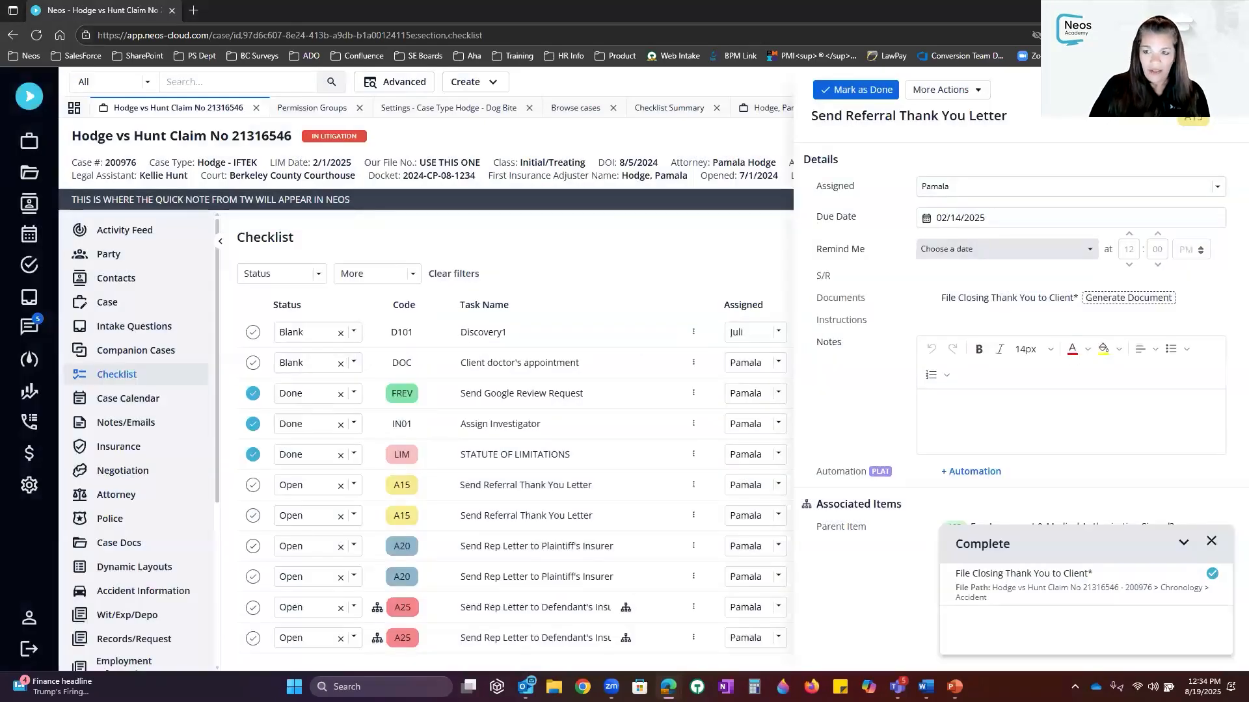
left_click(1228, 90)
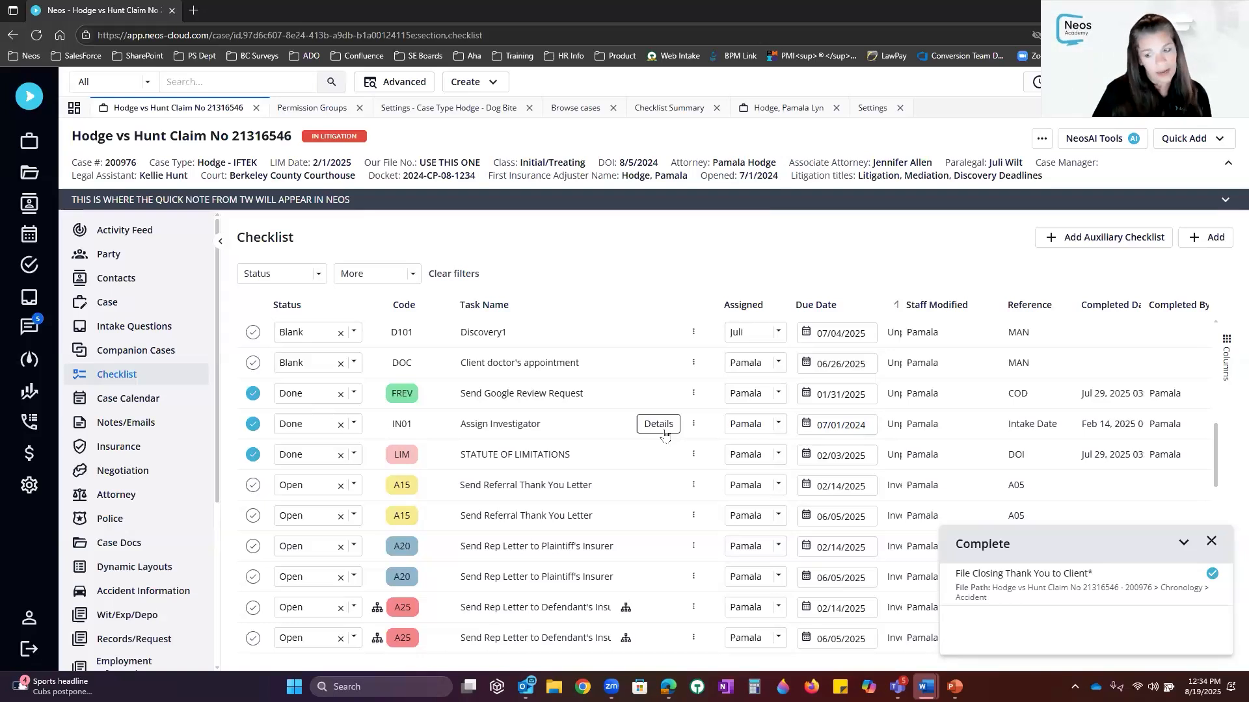
Dismiss the document-complete notice and reopen the Send Referral Thank You Letter task details
left_click(1211, 542)
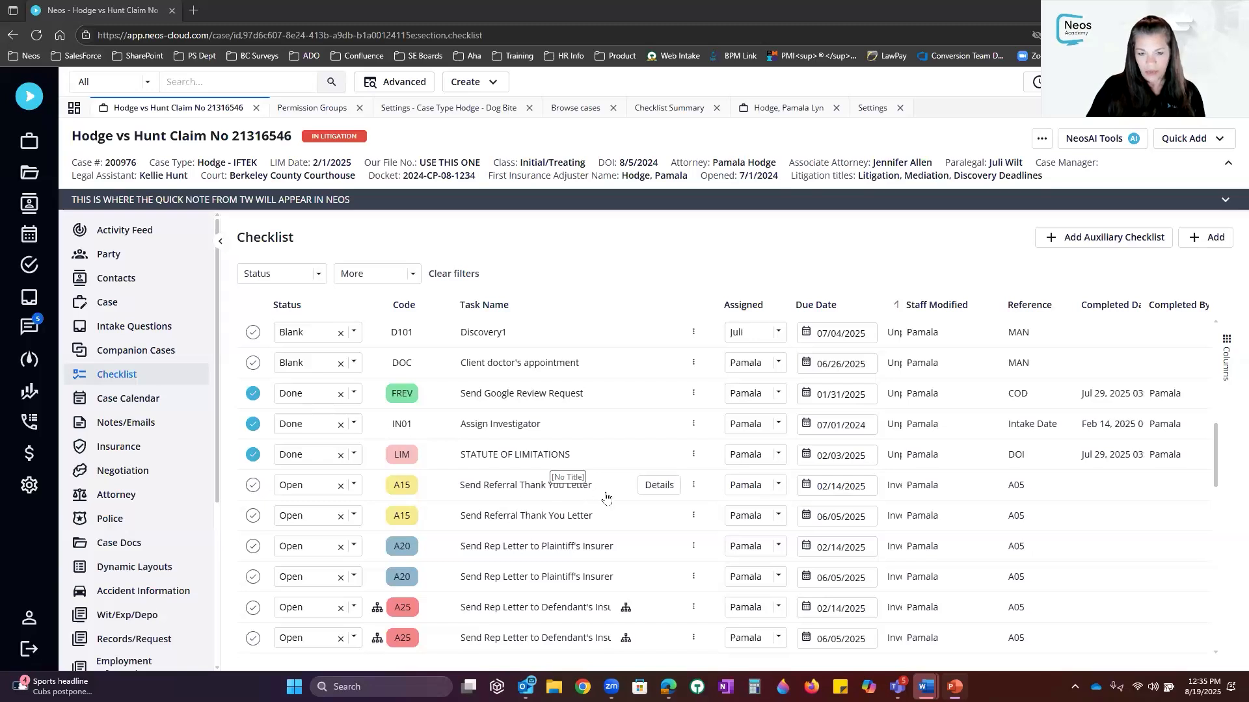
left_click(660, 486)
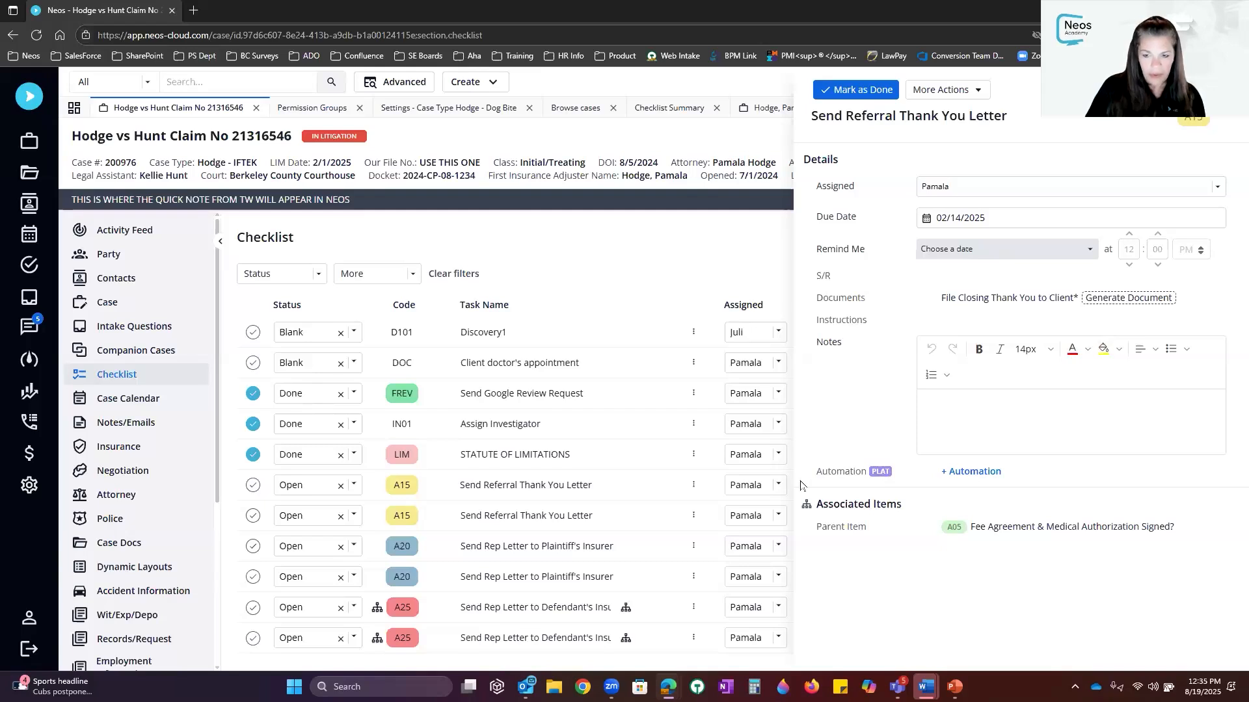
Create a new automation for the task named 'Pam NA 08.19'
left_click(981, 474)
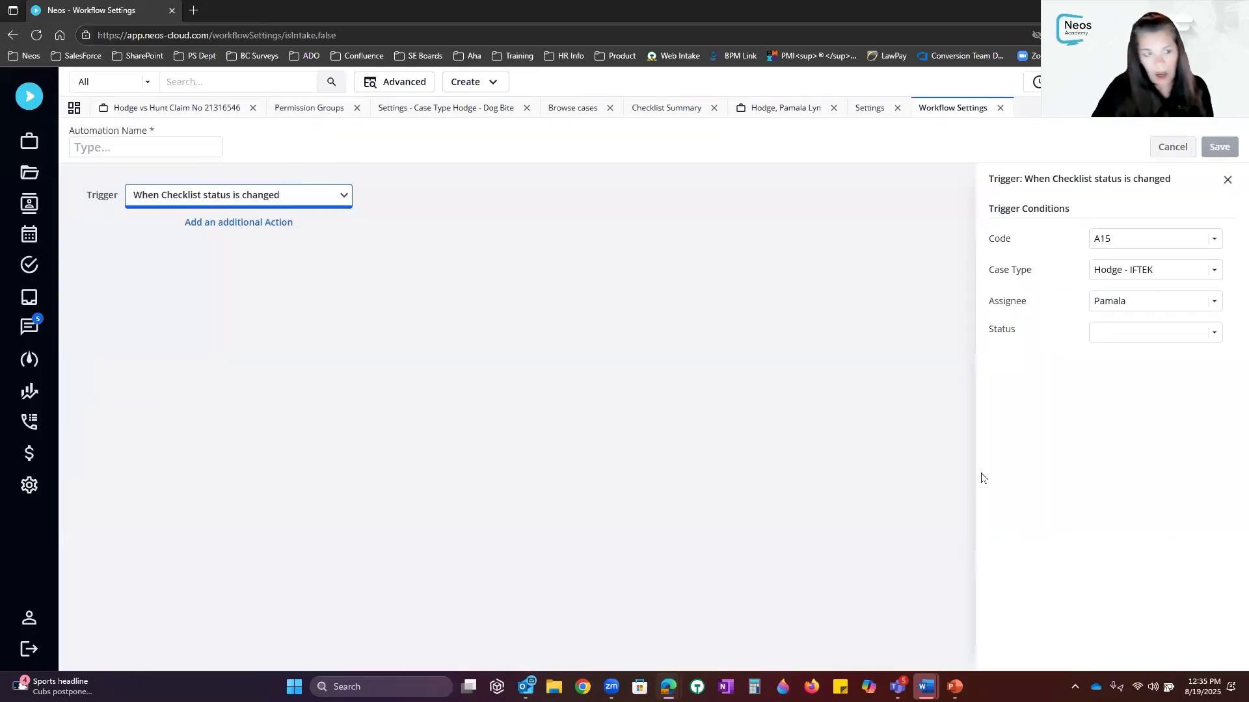
left_click(176, 148)
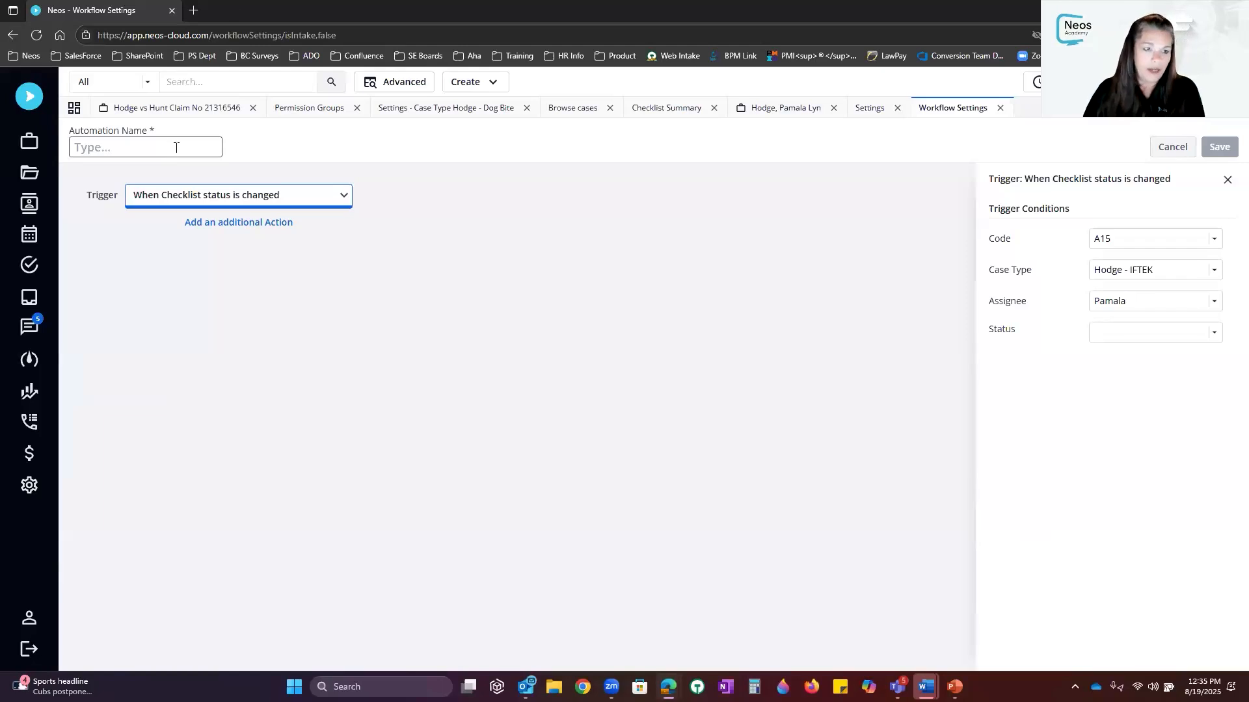
type("Pam")
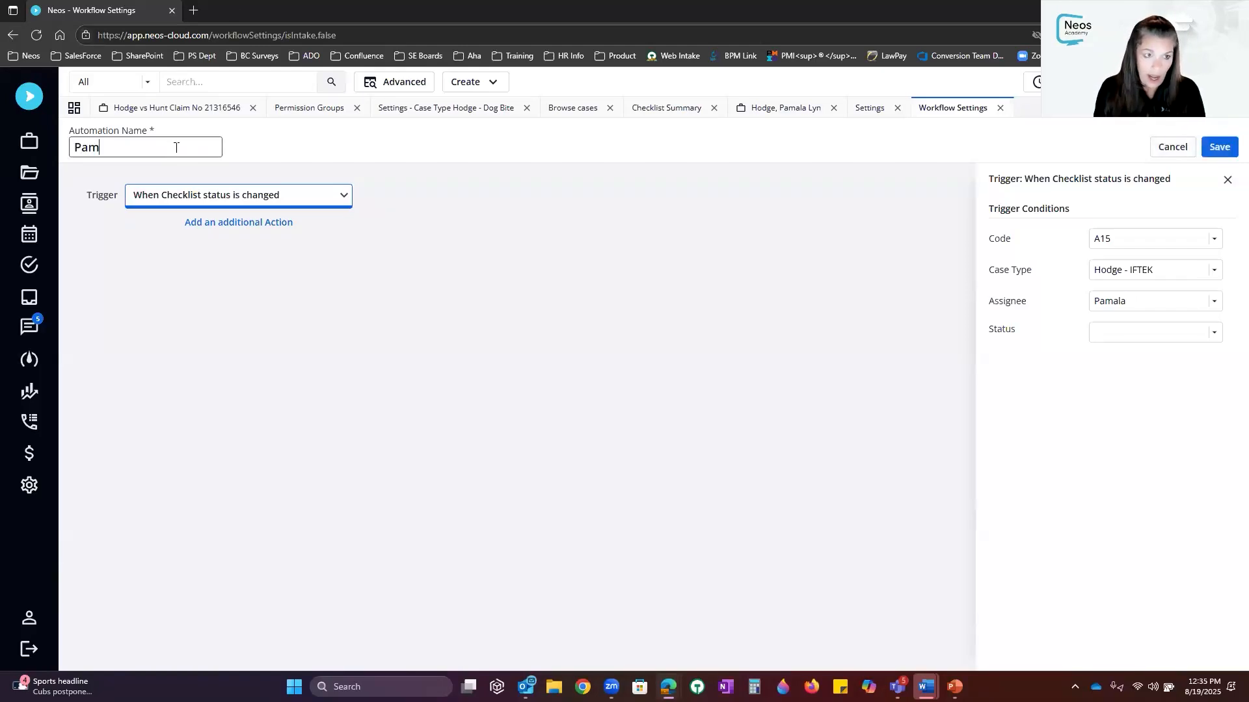
type(" NA 08.19")
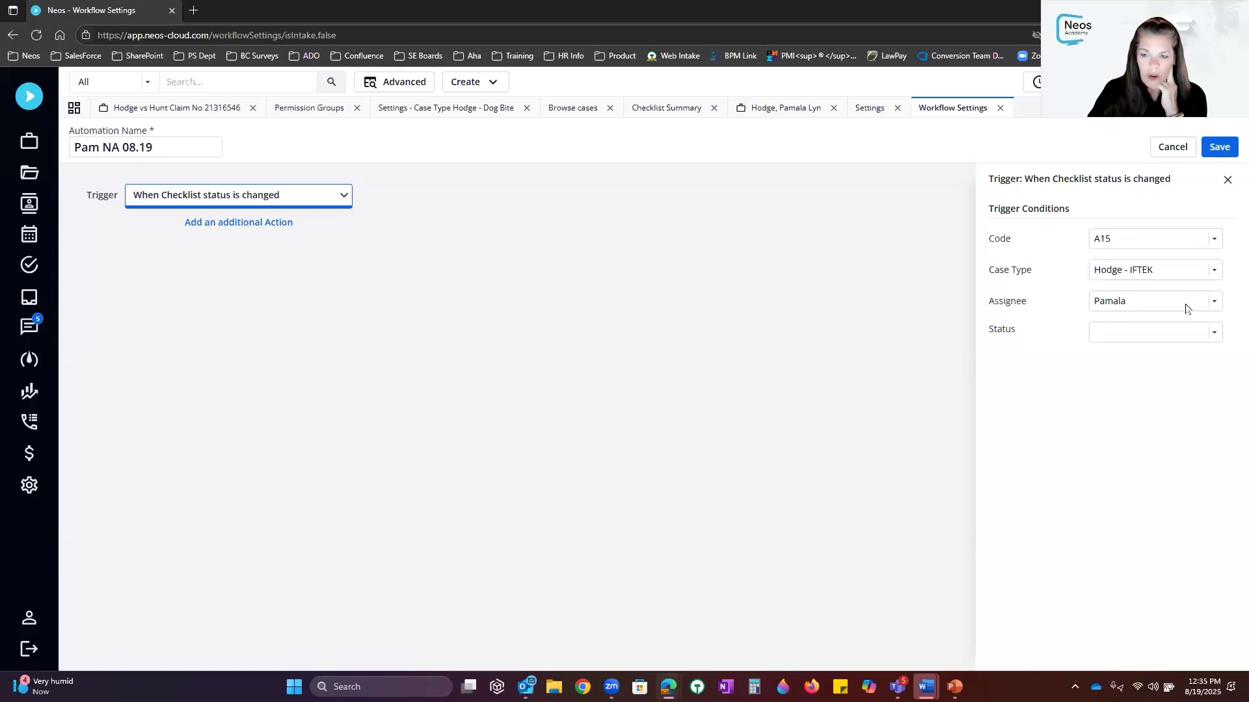
Set the A15 trigger conditions to Any assignee and status Done
left_click(1211, 303)
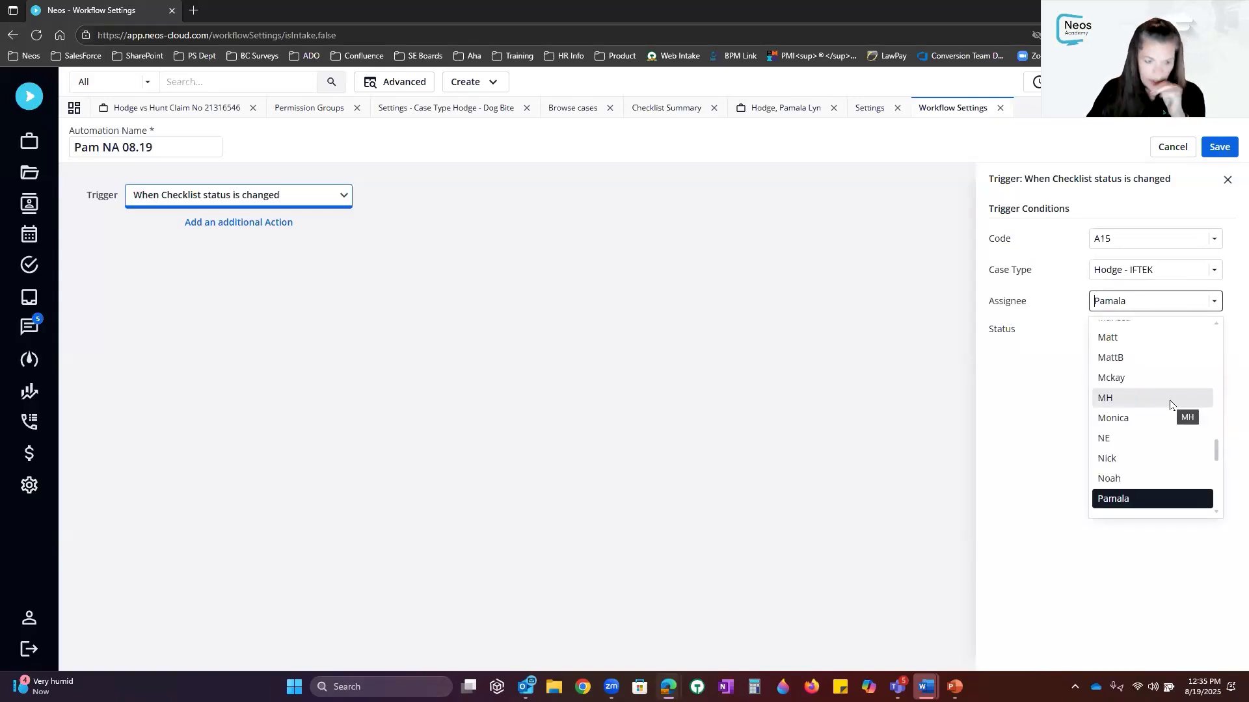
scroll(1169, 404, "up", 10)
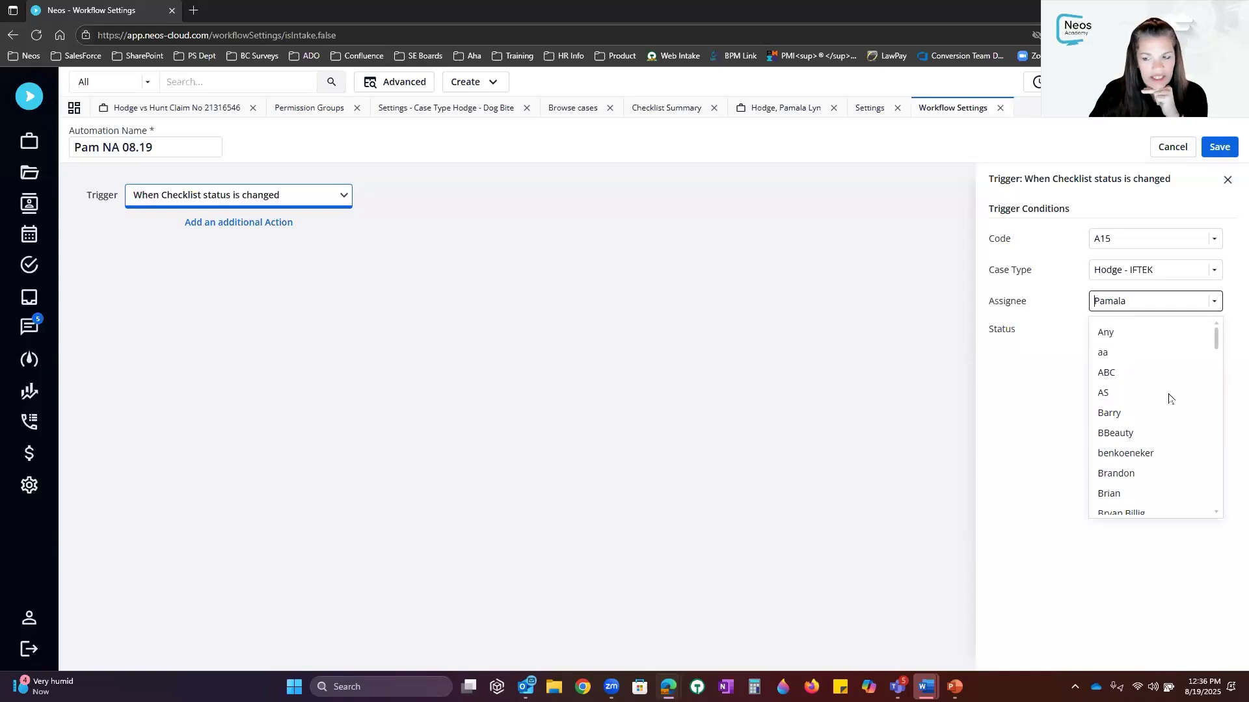
left_click(1118, 334)
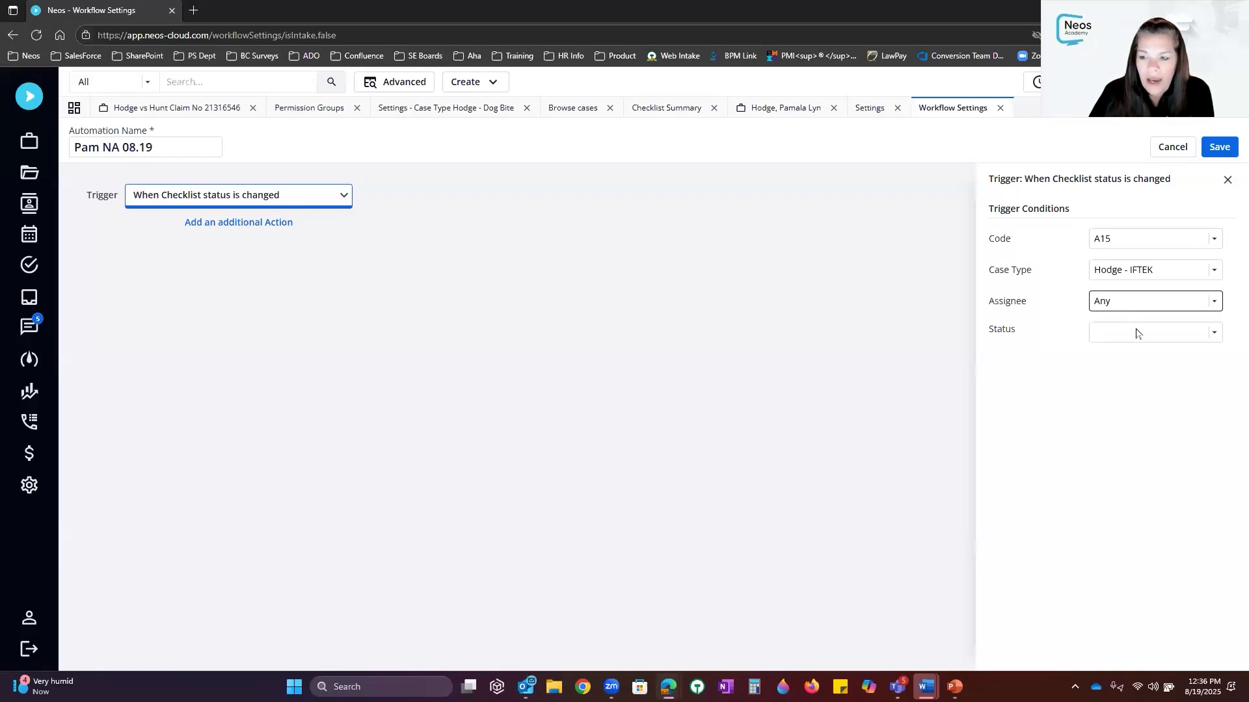
left_click(1137, 333)
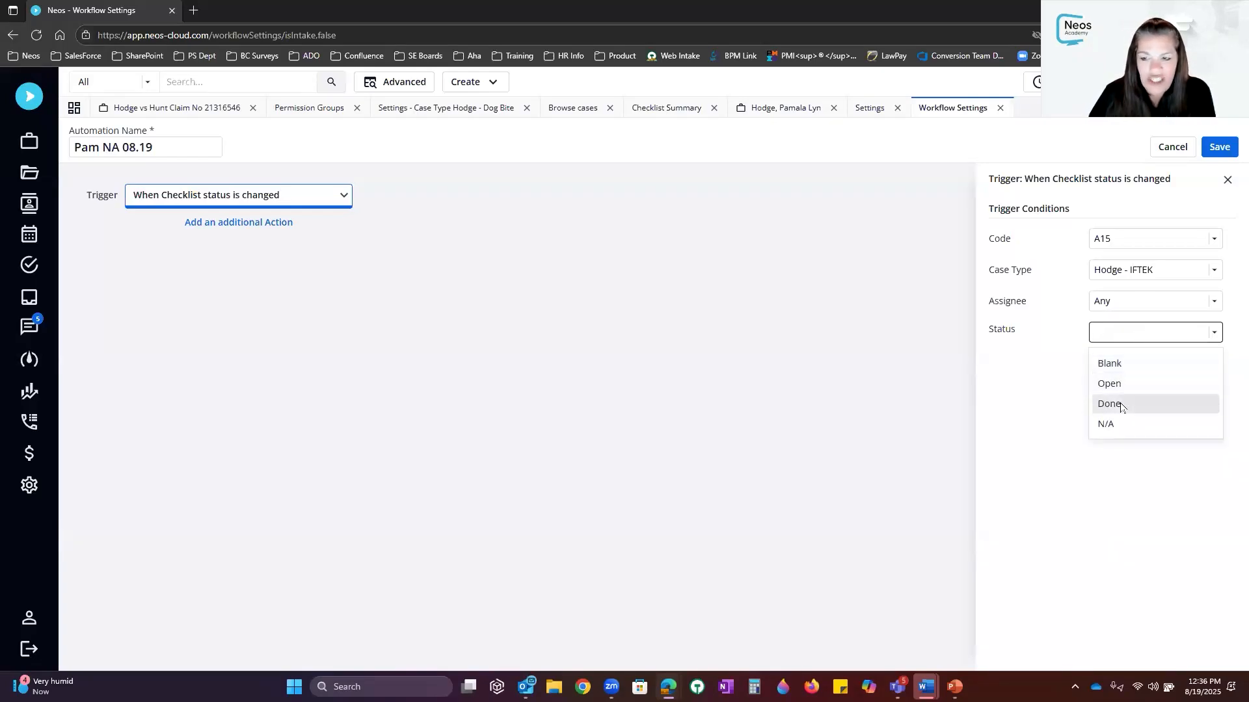
left_click(1116, 404)
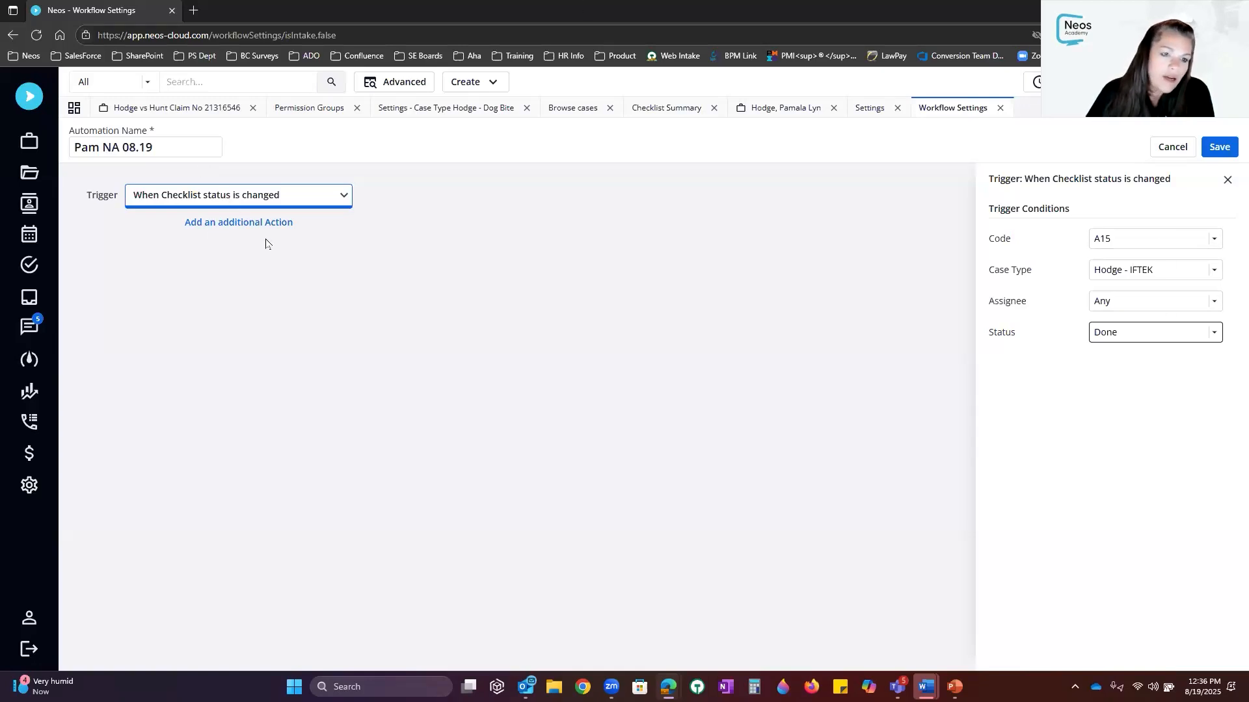
left_click(234, 226)
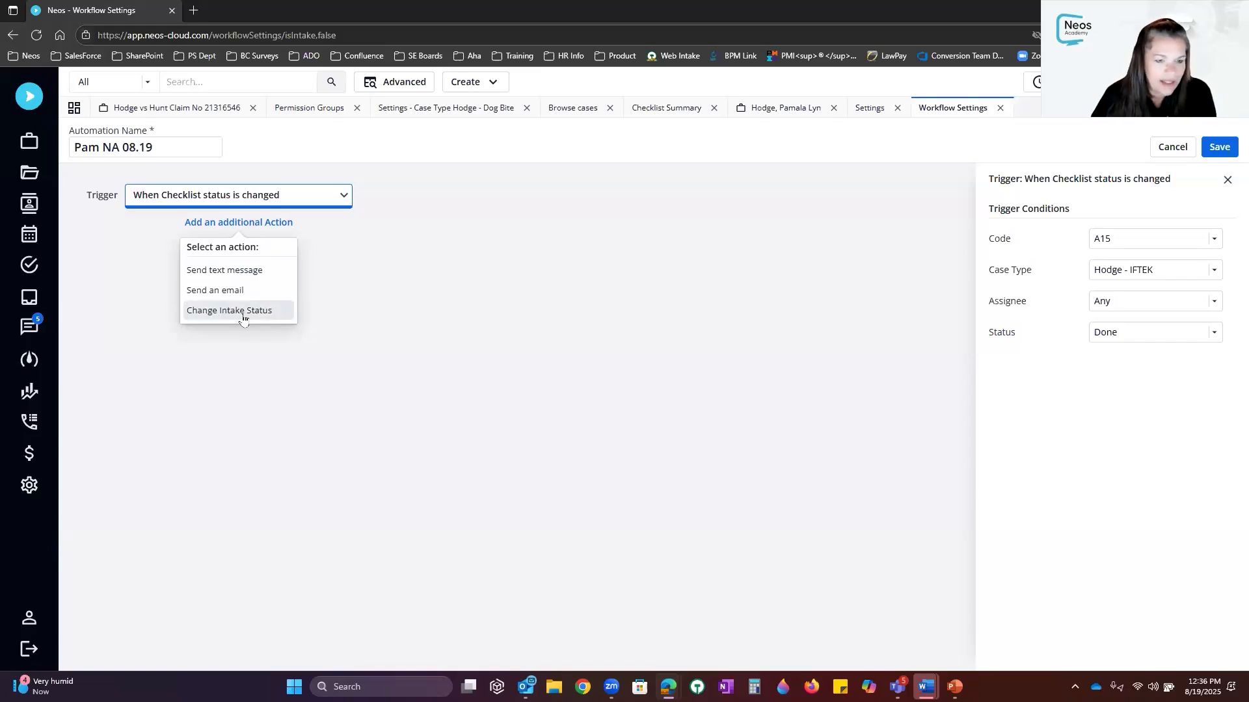
Add a send-text action using the Contact Us template, to First Party, from Trigger Staff
left_click(235, 277)
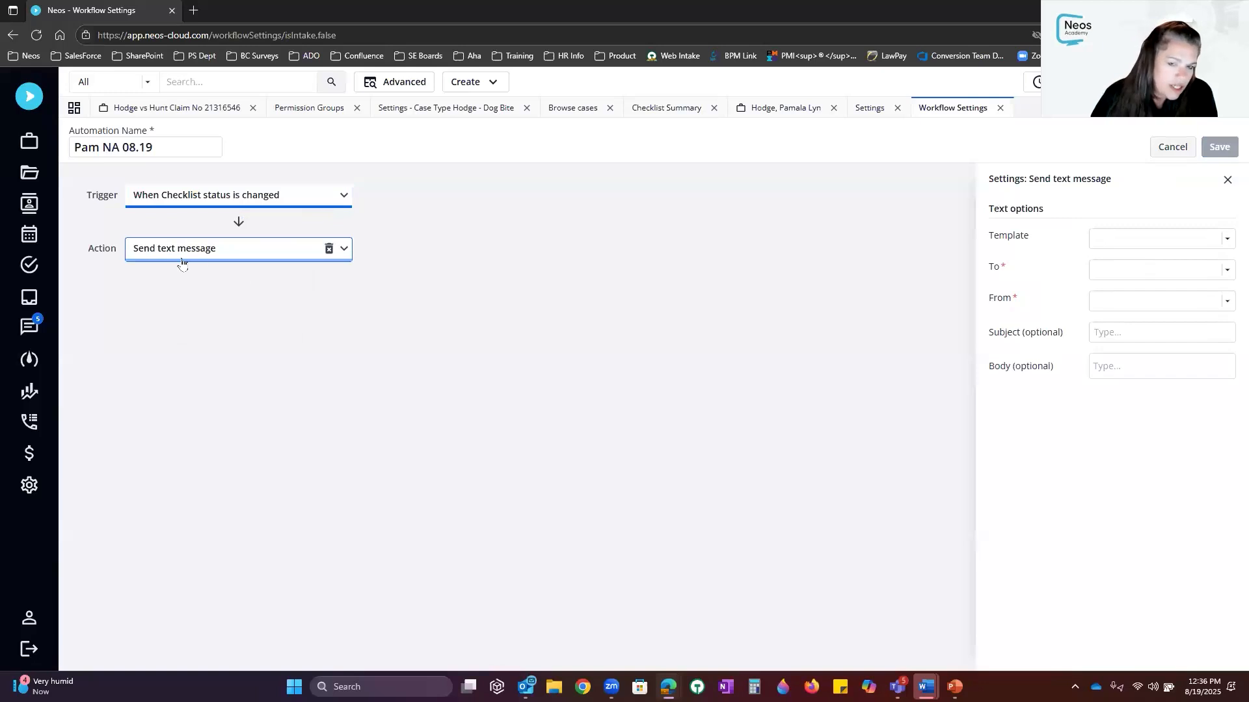
left_click(1148, 237)
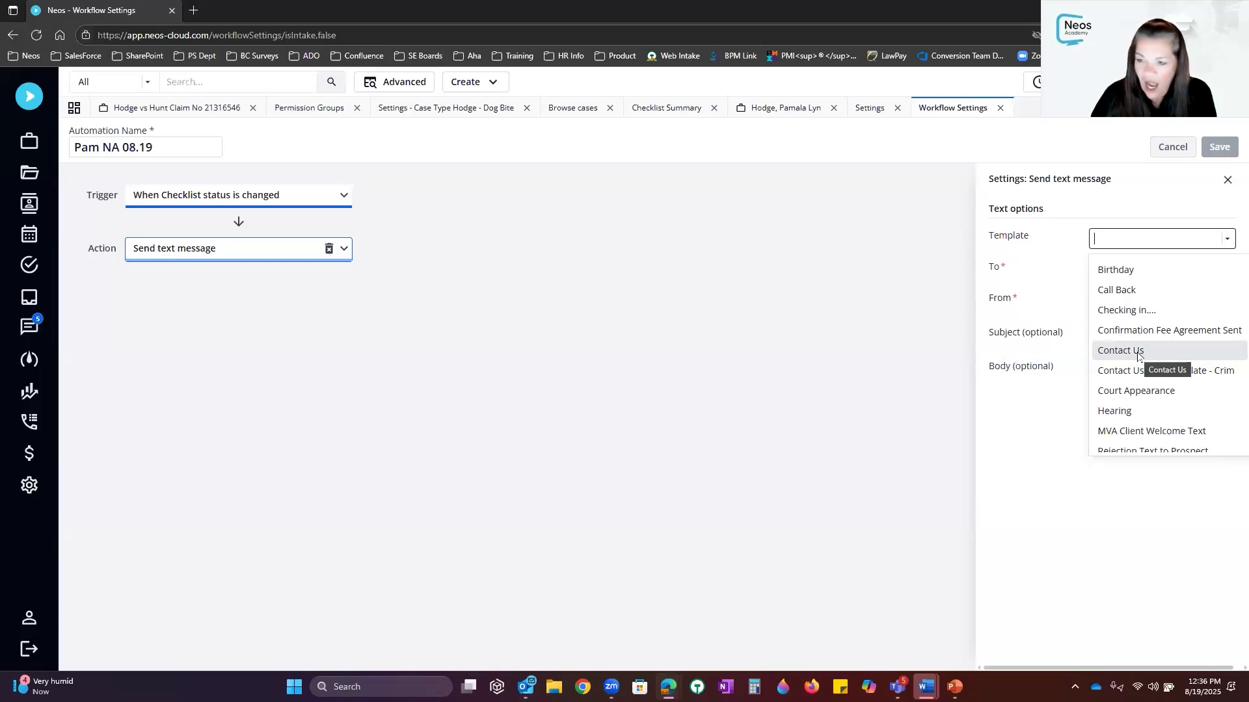
left_click(1115, 353)
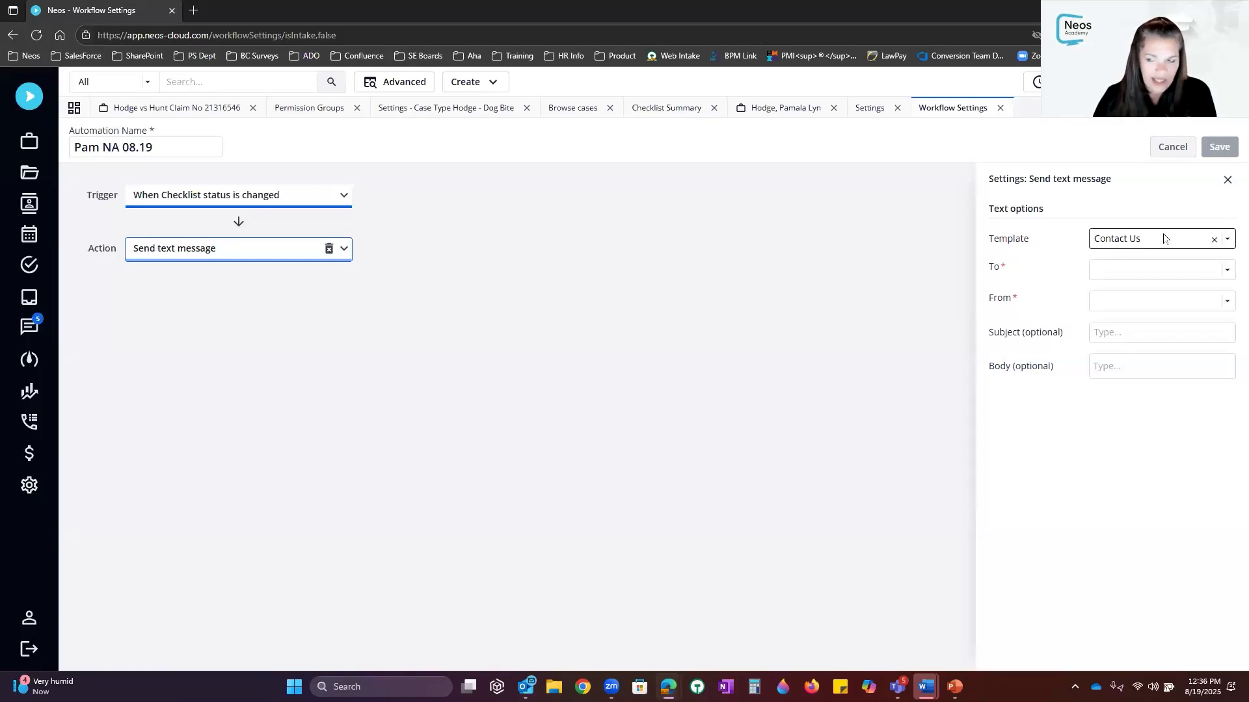
left_click(1142, 272)
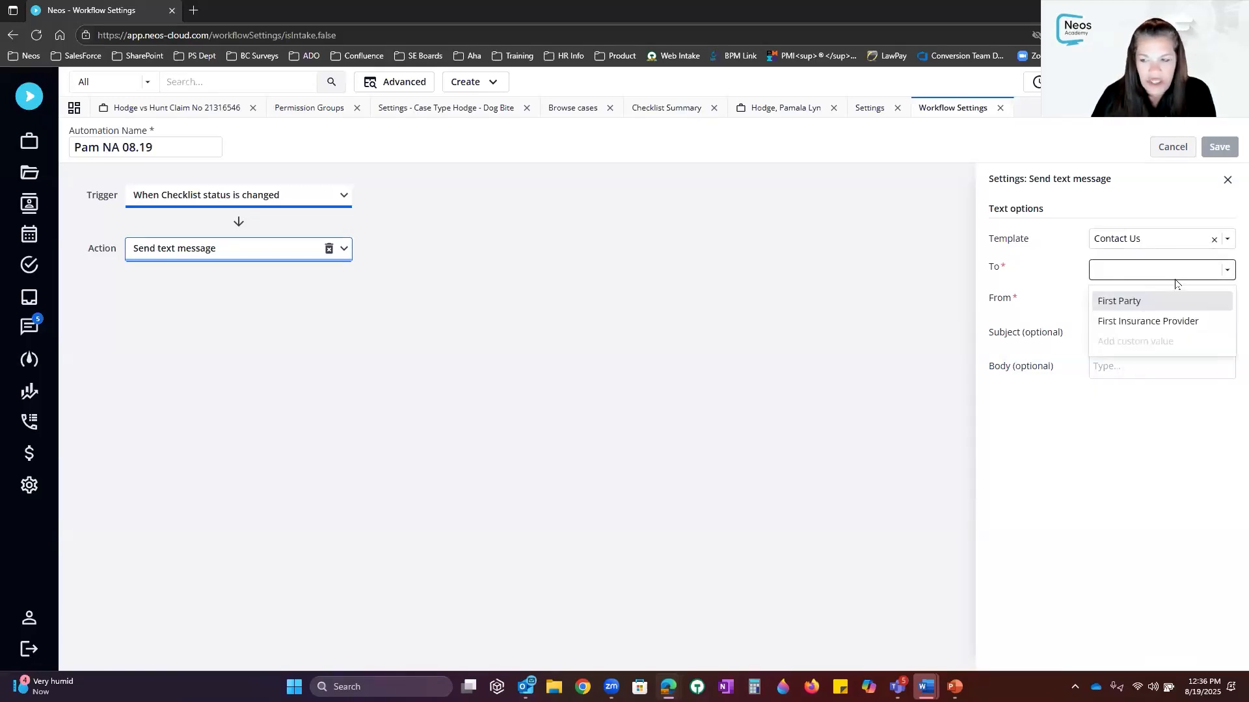
left_click(1113, 303)
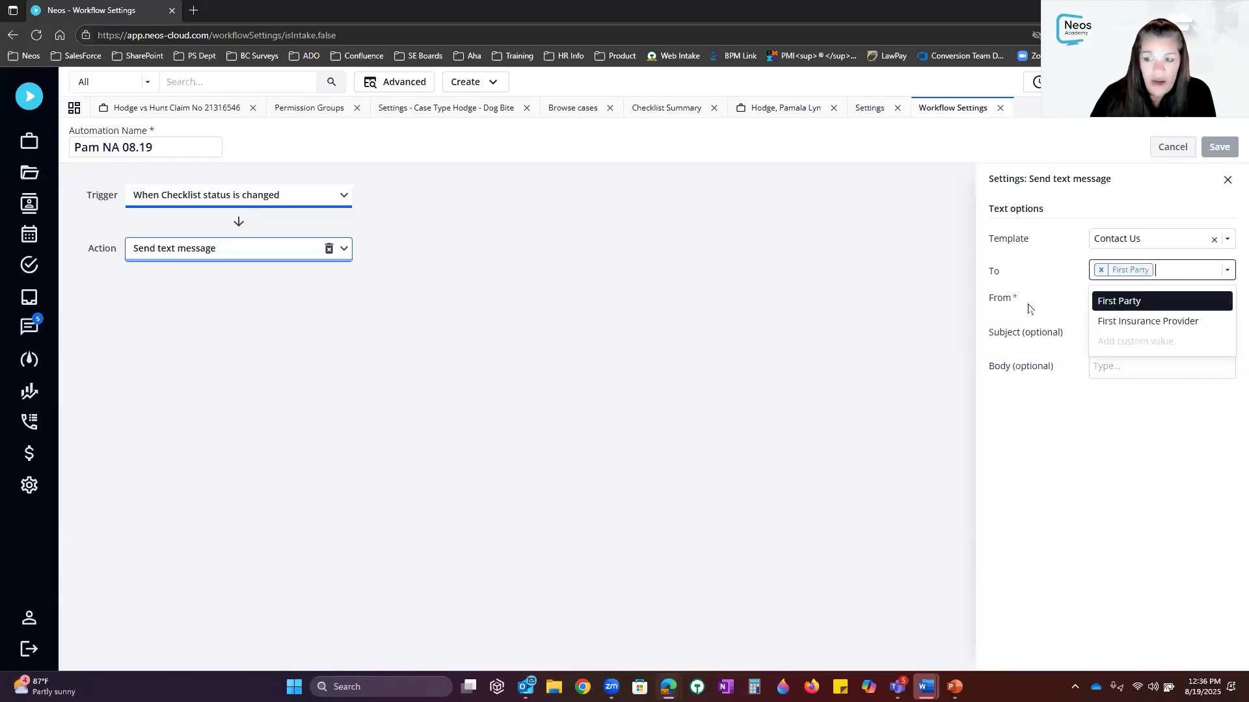
left_click(1129, 303)
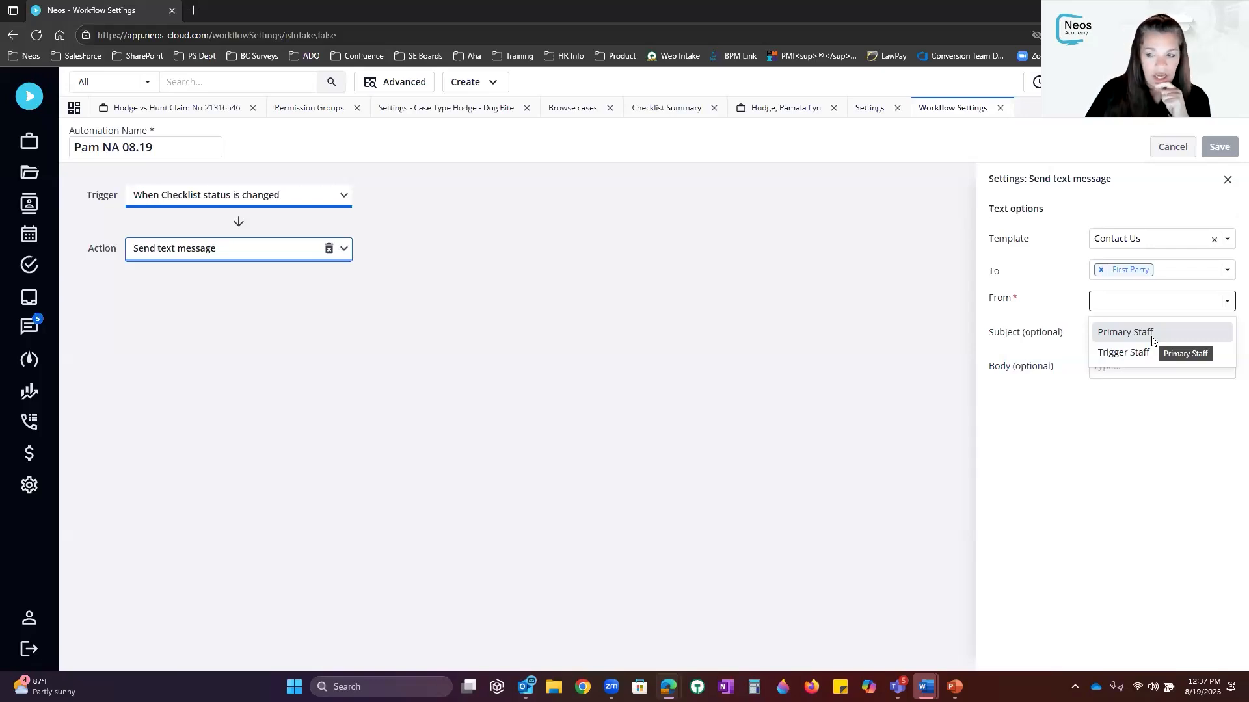
left_click(1137, 354)
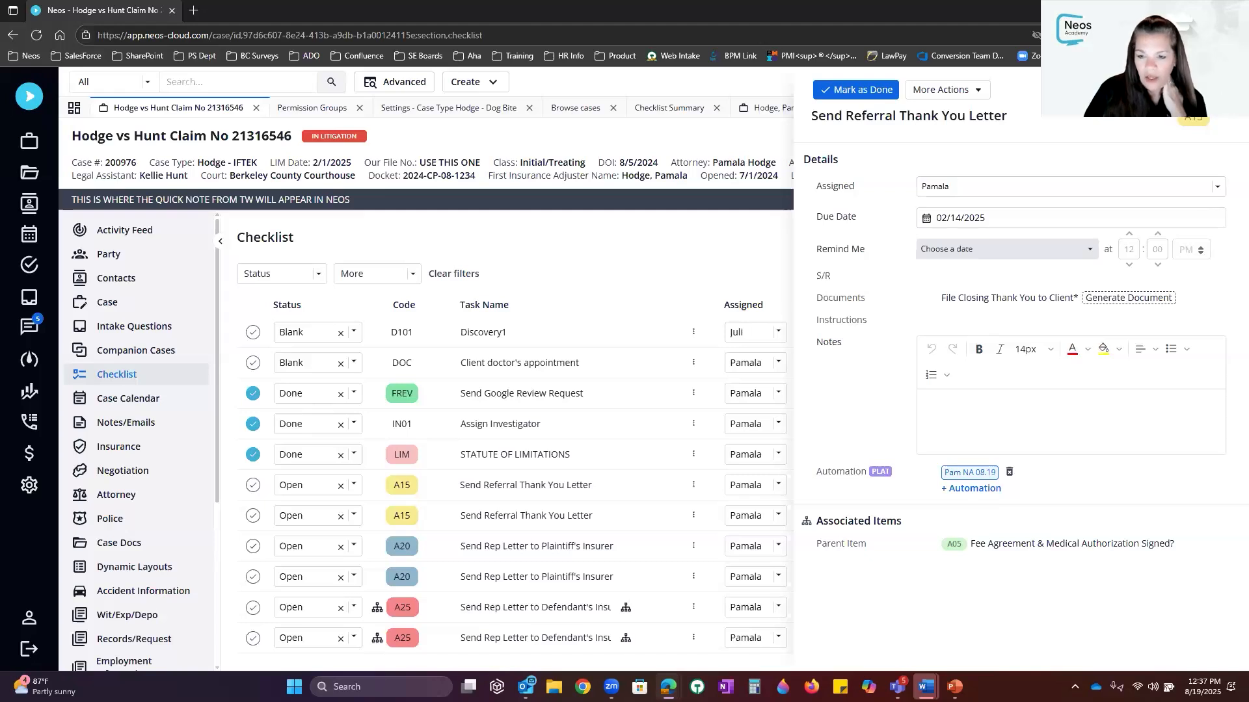
Reopen the Send Referral Thank You Letter task details and mark the task as done
left_click(1227, 90)
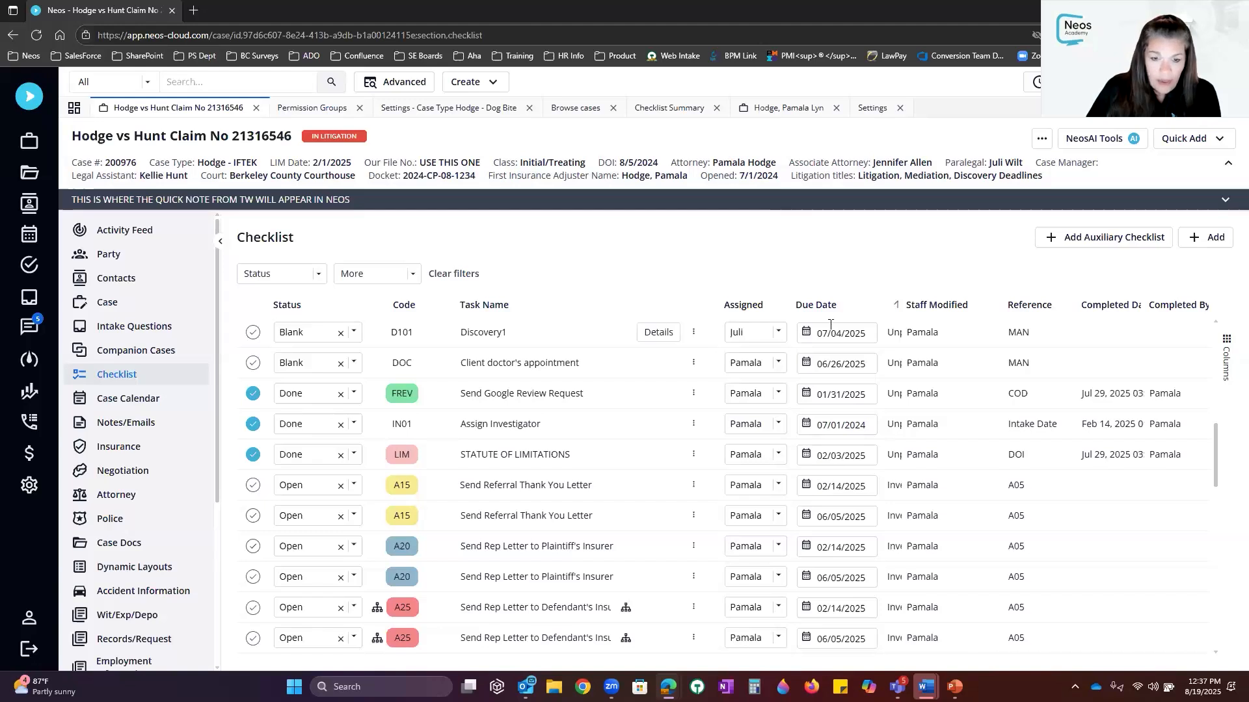
left_click(657, 486)
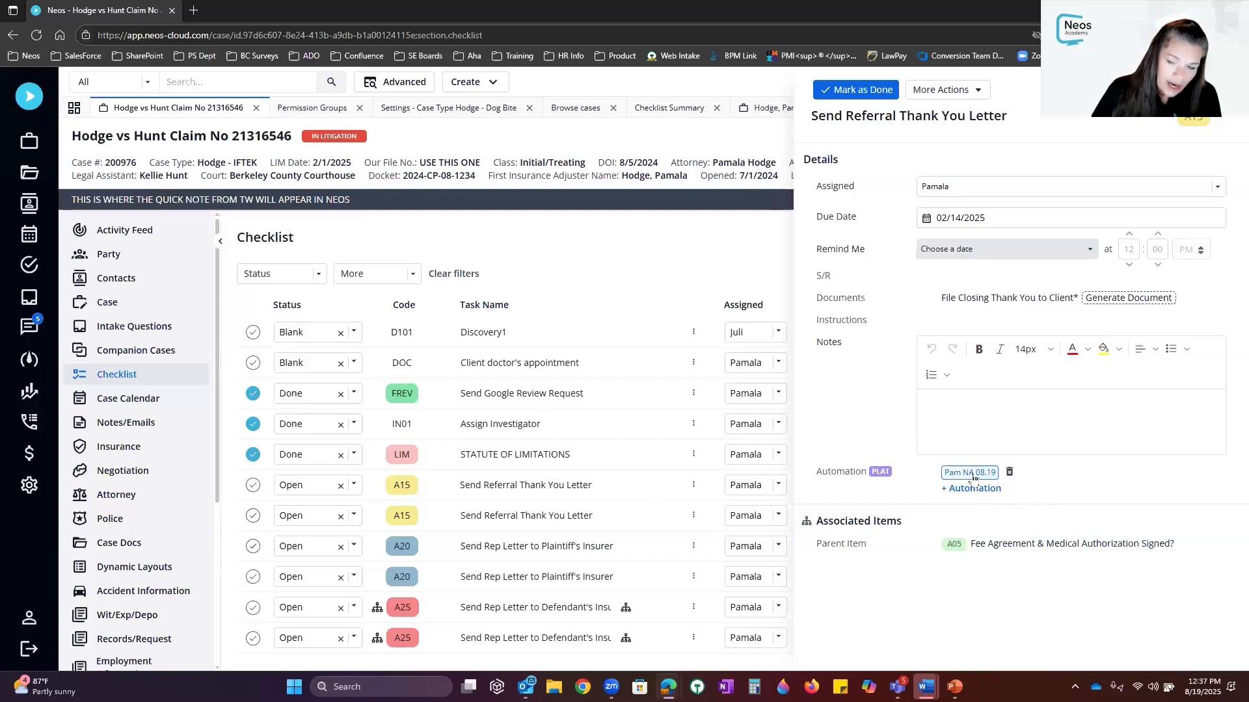
left_click(843, 91)
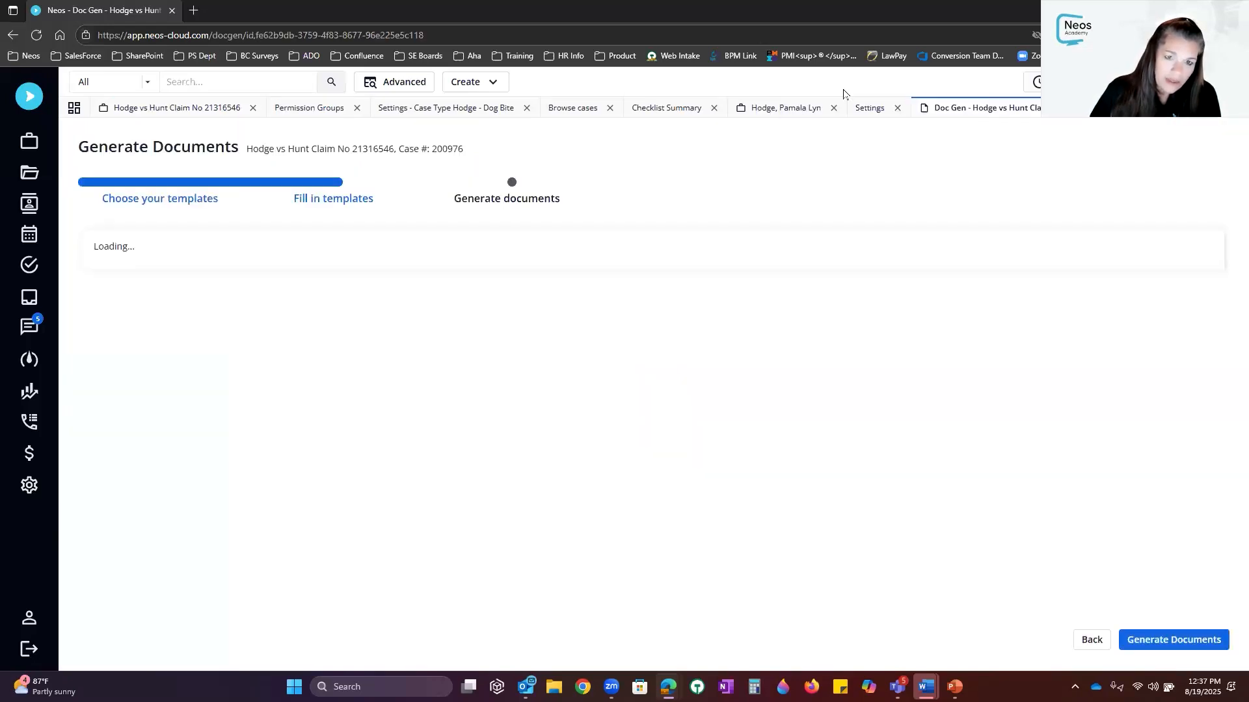
Generate the thank-you letter for the client party, then view the case's Notes/Emails
left_click(624, 324)
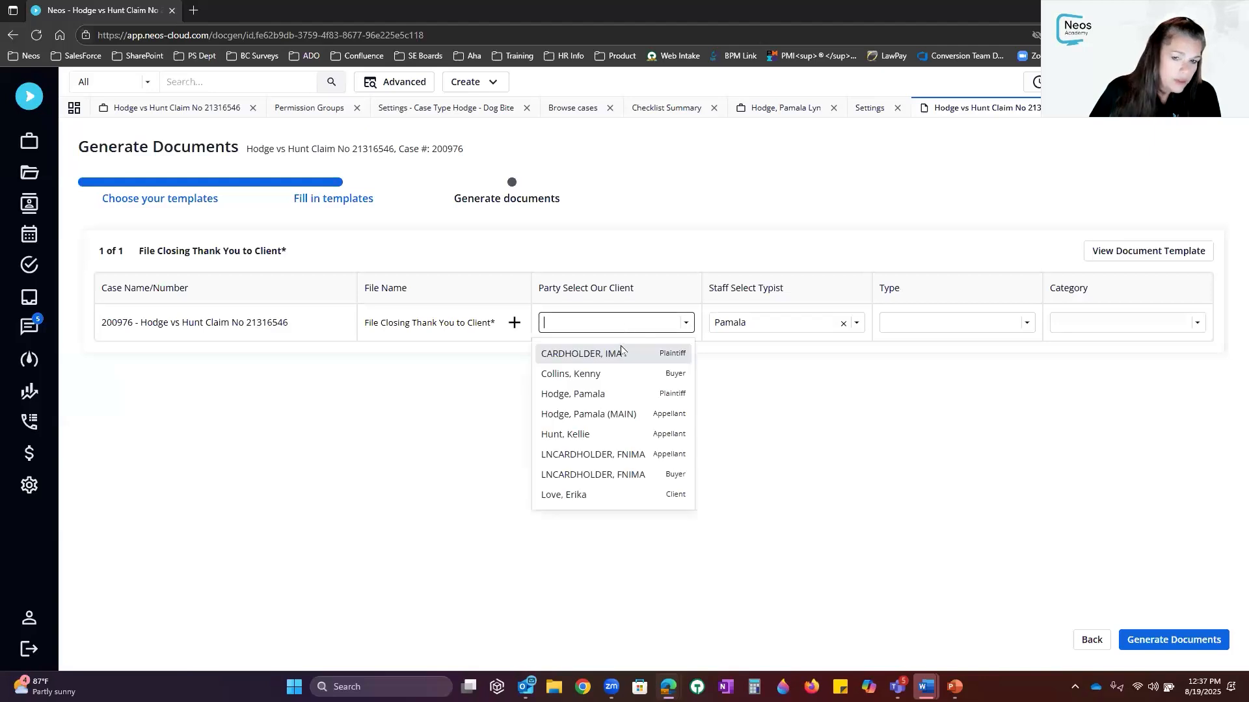
left_click(602, 402)
left_click(1172, 640)
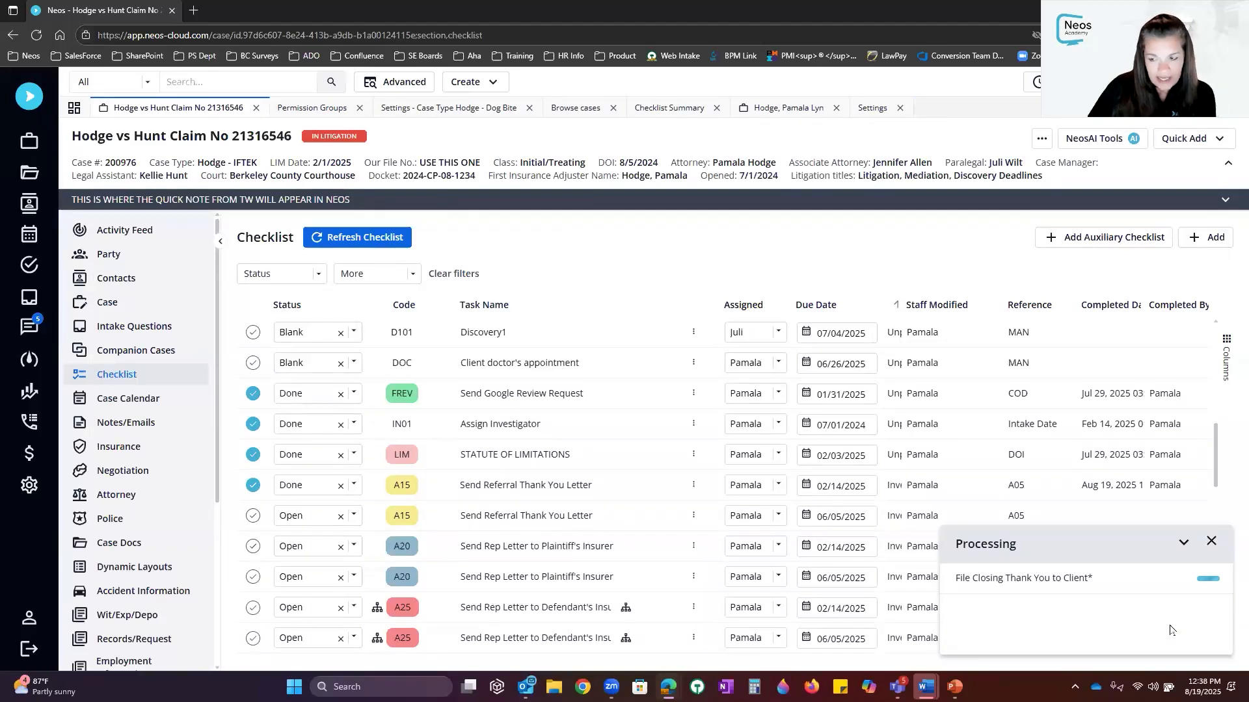
left_click(188, 425)
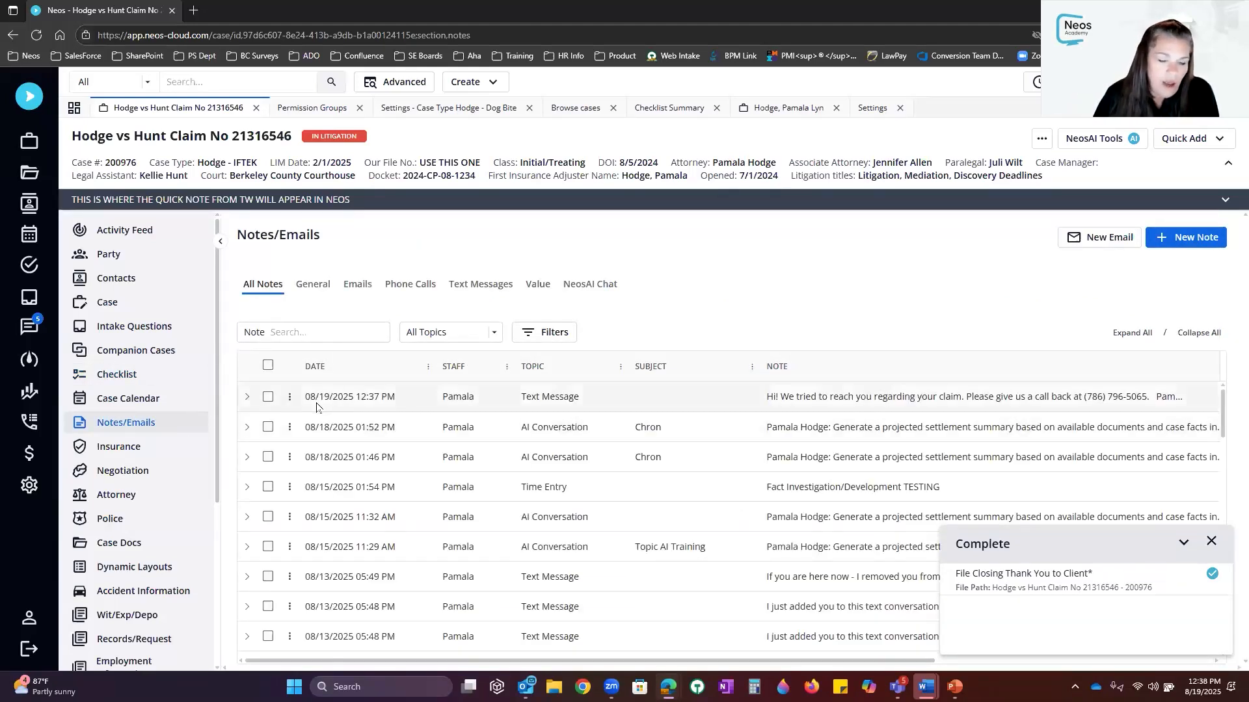
Expand the 08/19/2025 text message note and dismiss the document completion panel
left_click(248, 397)
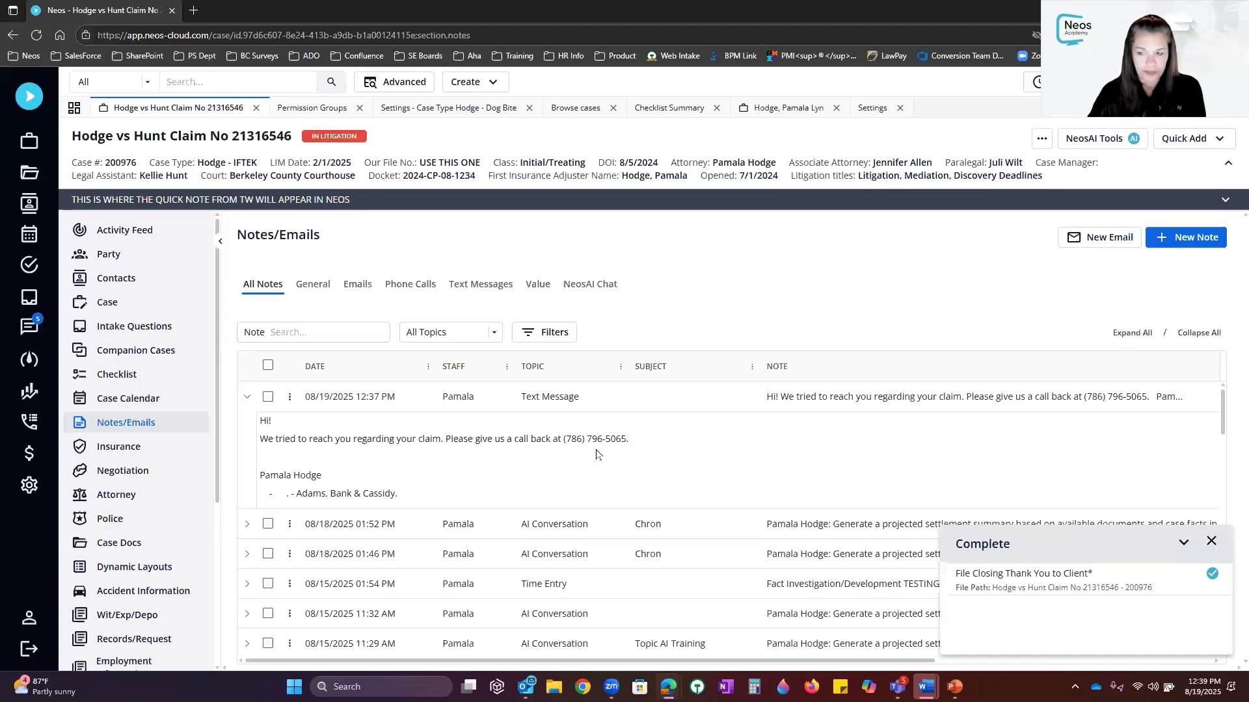
left_click(1211, 542)
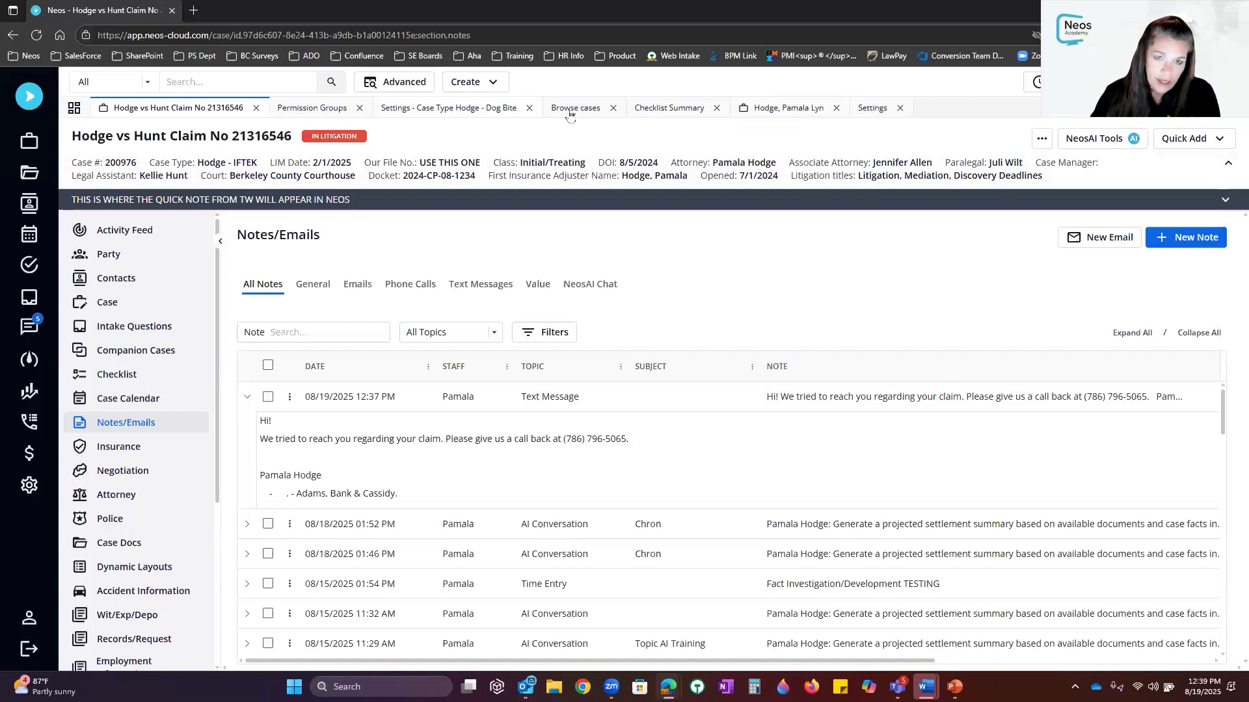
Open the A15 Send Referral Thank You Letter task on the Hodge - Dog Bite Primary Checklist
left_click(456, 115)
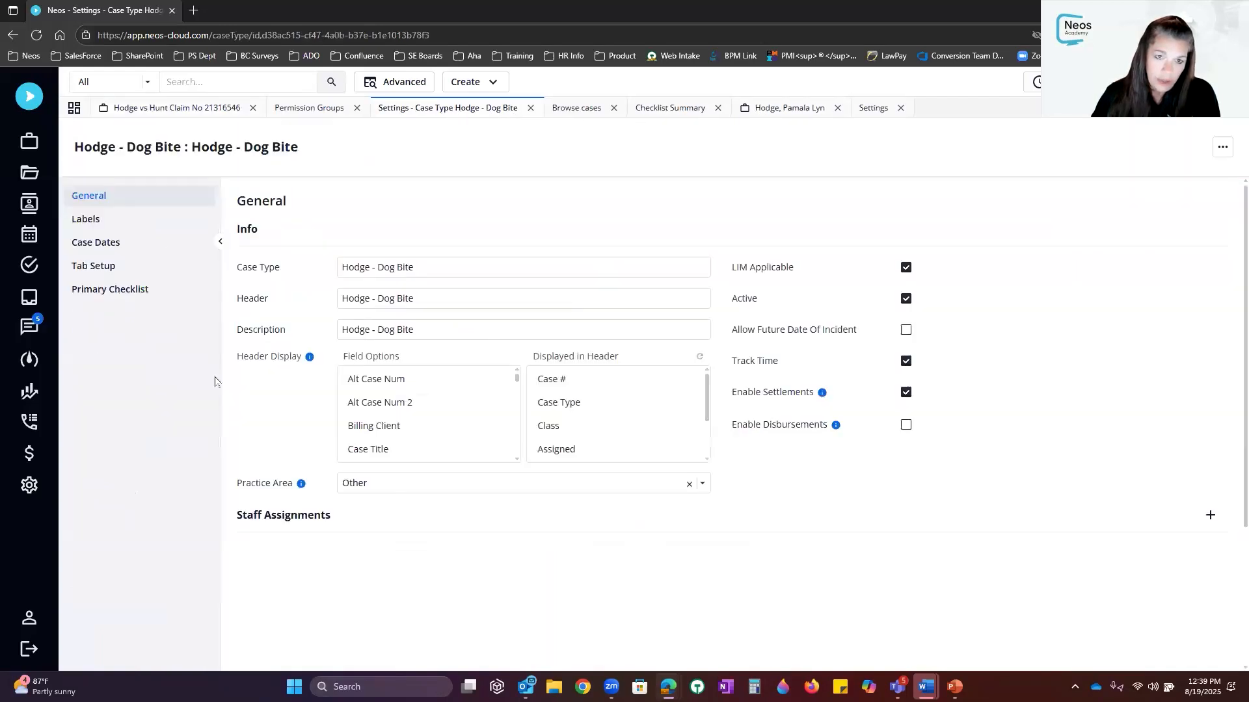
left_click(143, 291)
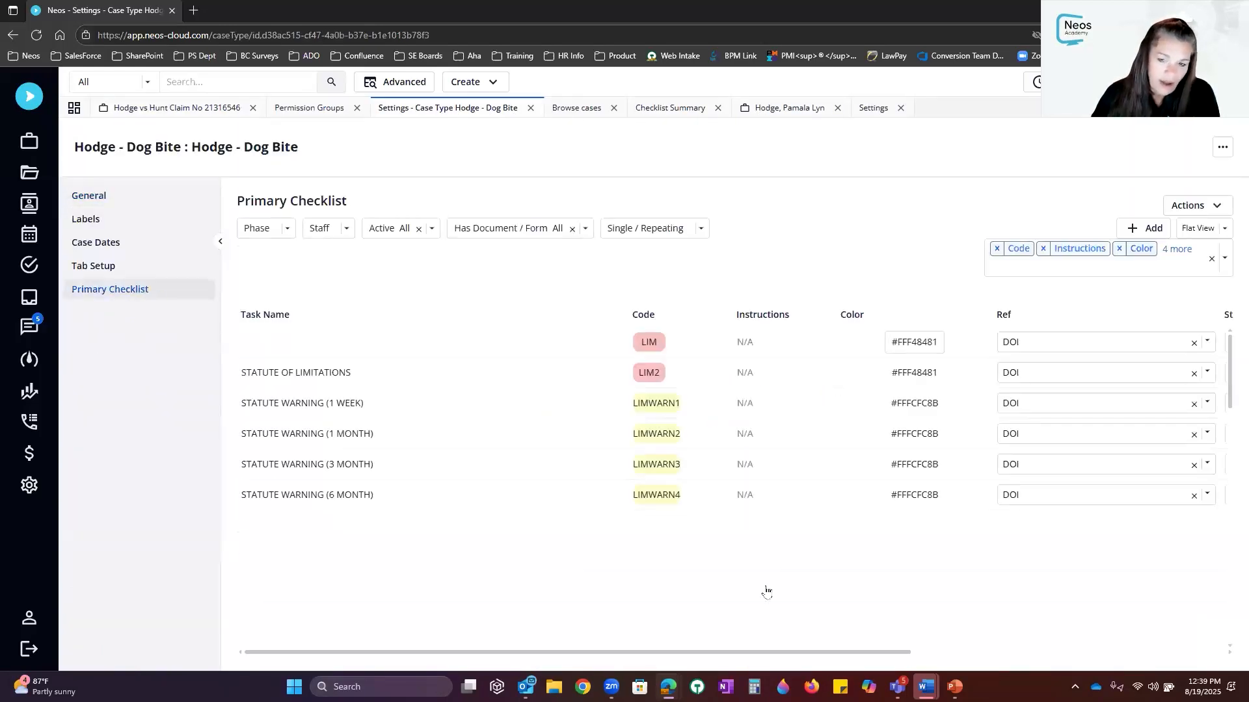
scroll(809, 452, "down", 1)
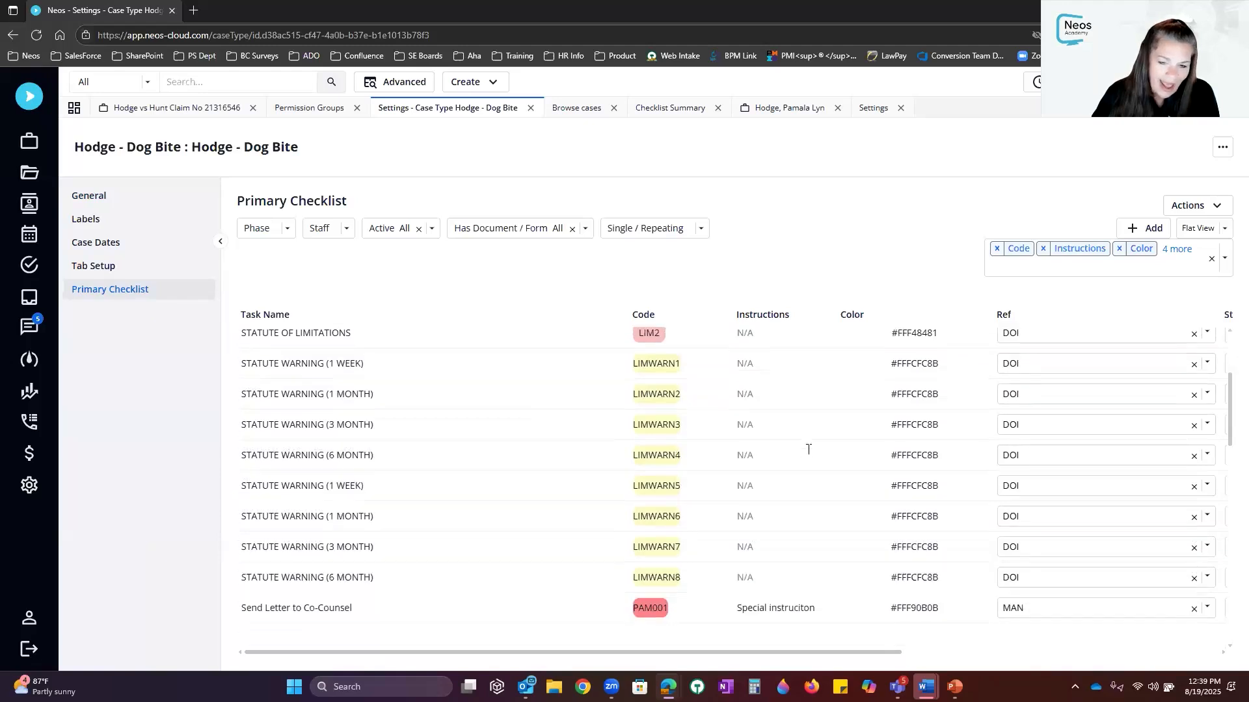
scroll(809, 449, "down", 3)
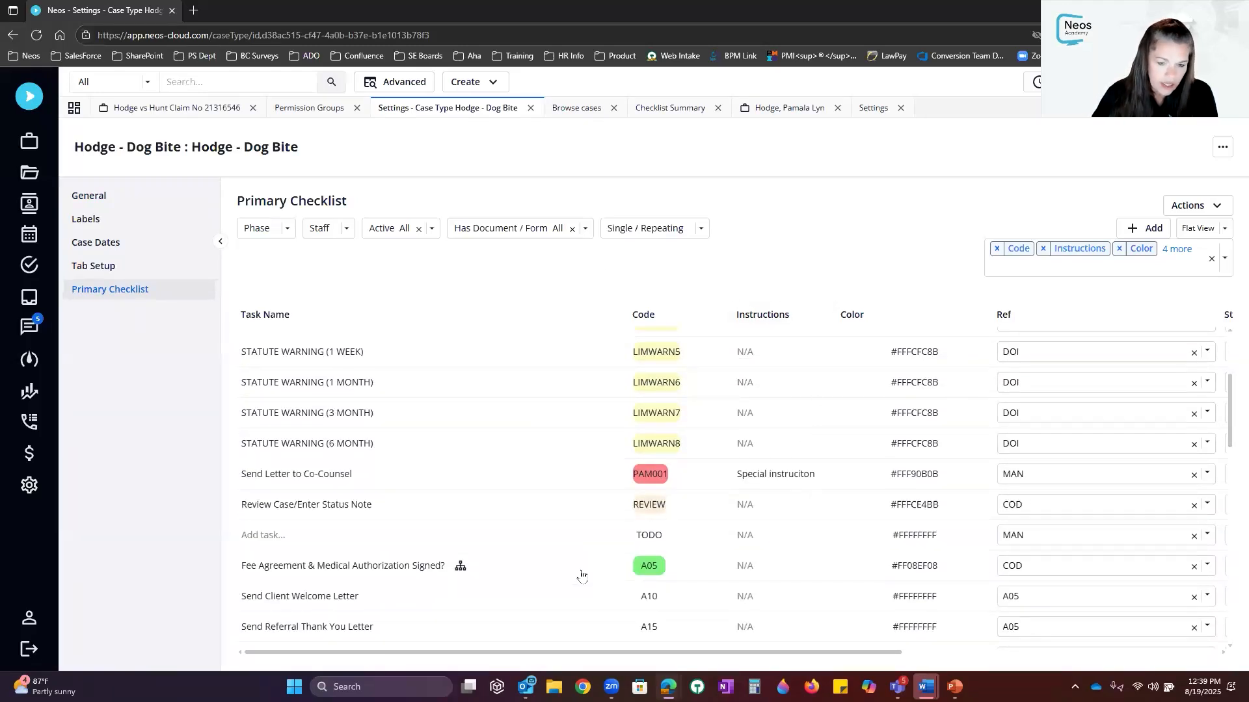
scroll(582, 575, "down", 3)
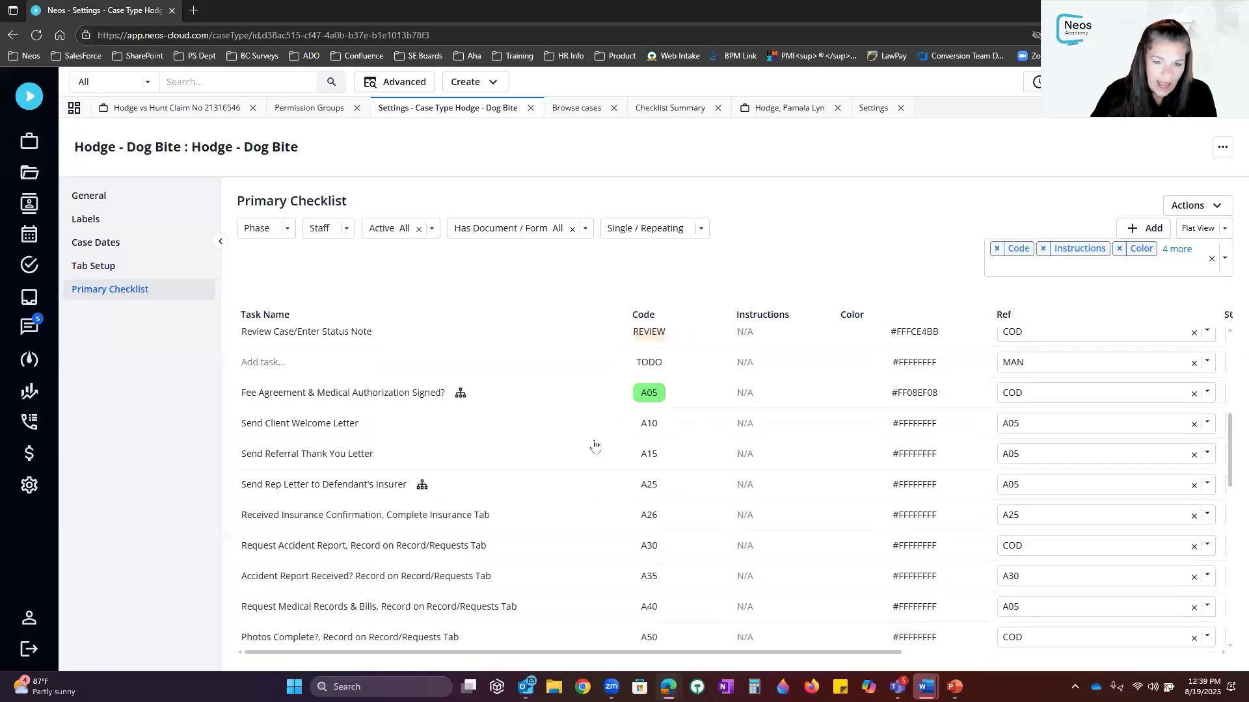
left_click(600, 461)
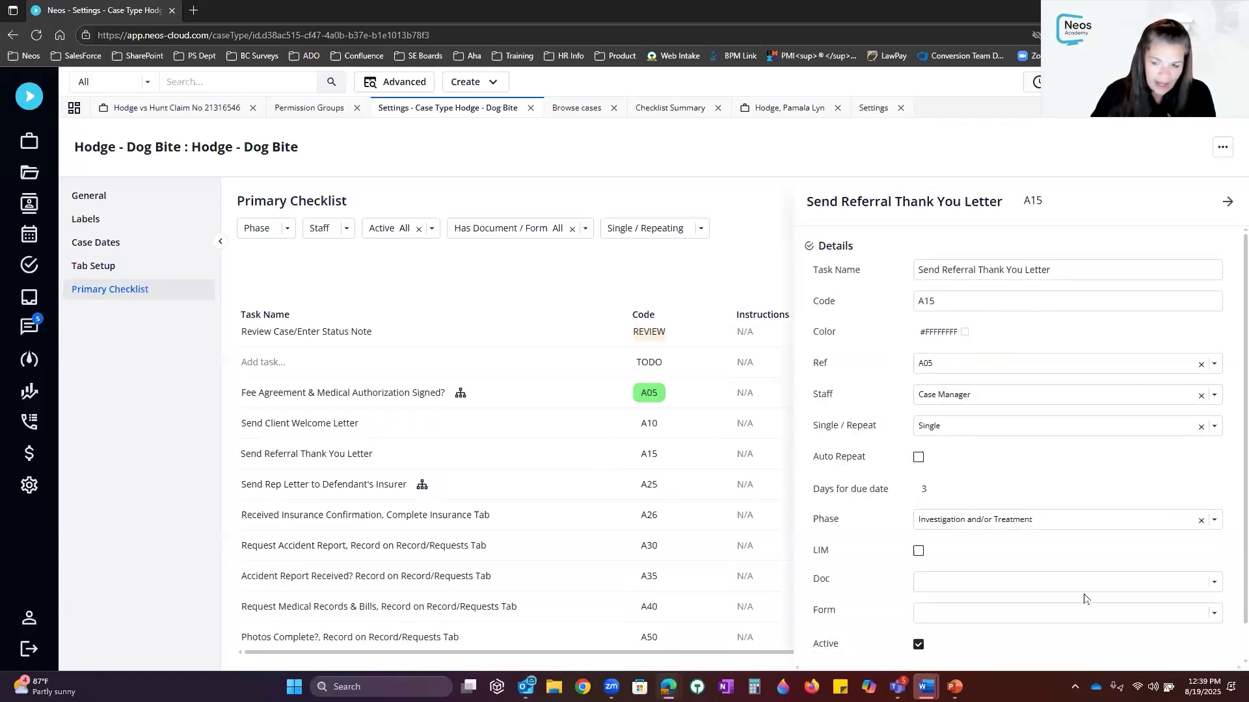
Set the A15 task's document to Blank and save the checklist
left_click(1053, 582)
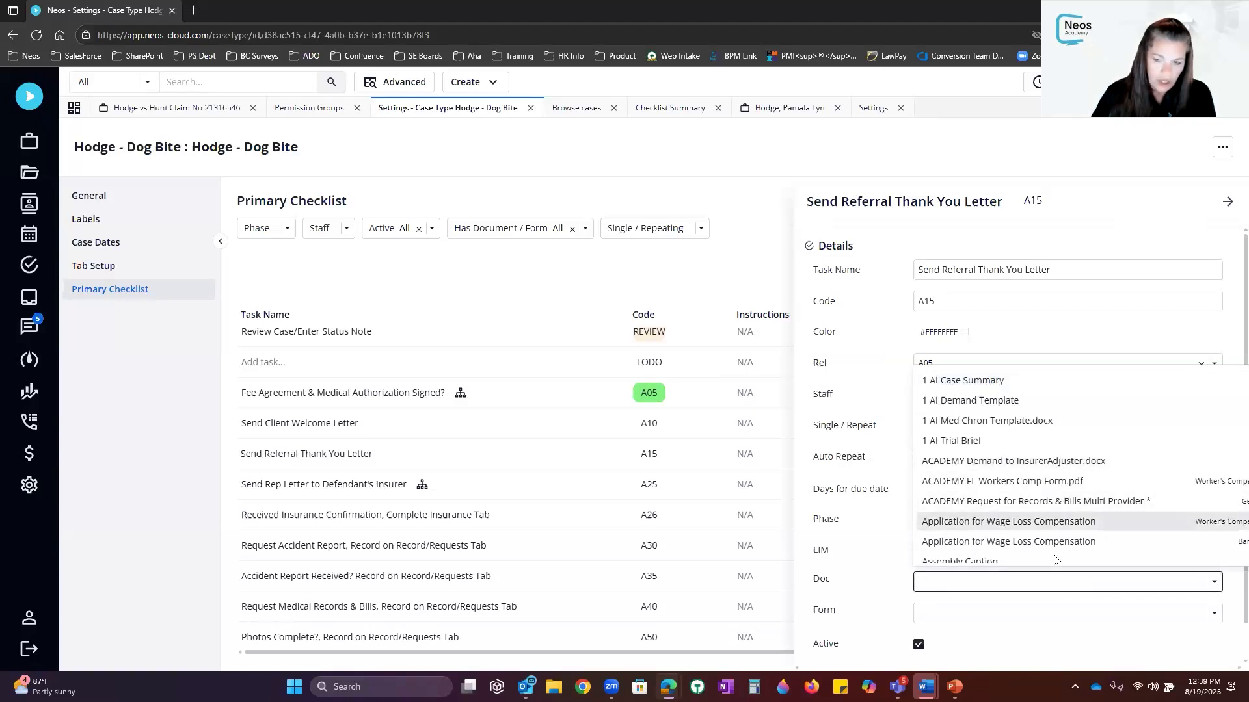
scroll(1054, 560, "down", 5)
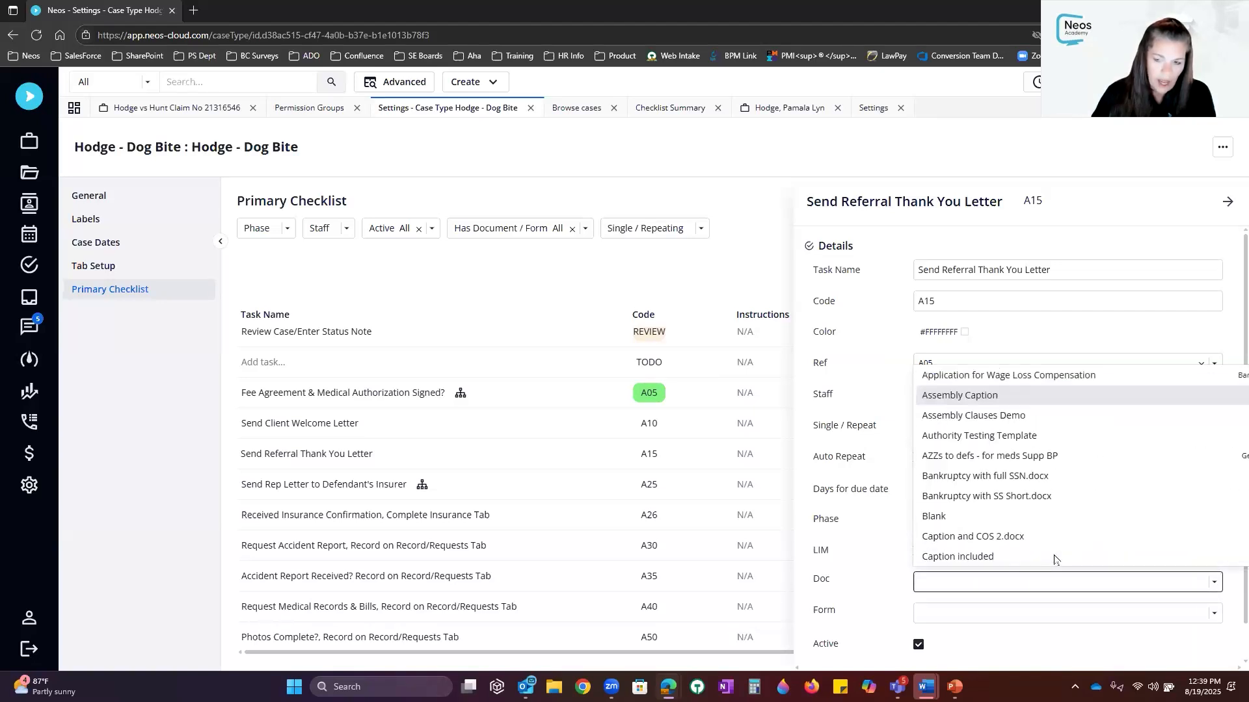
left_click(1023, 509)
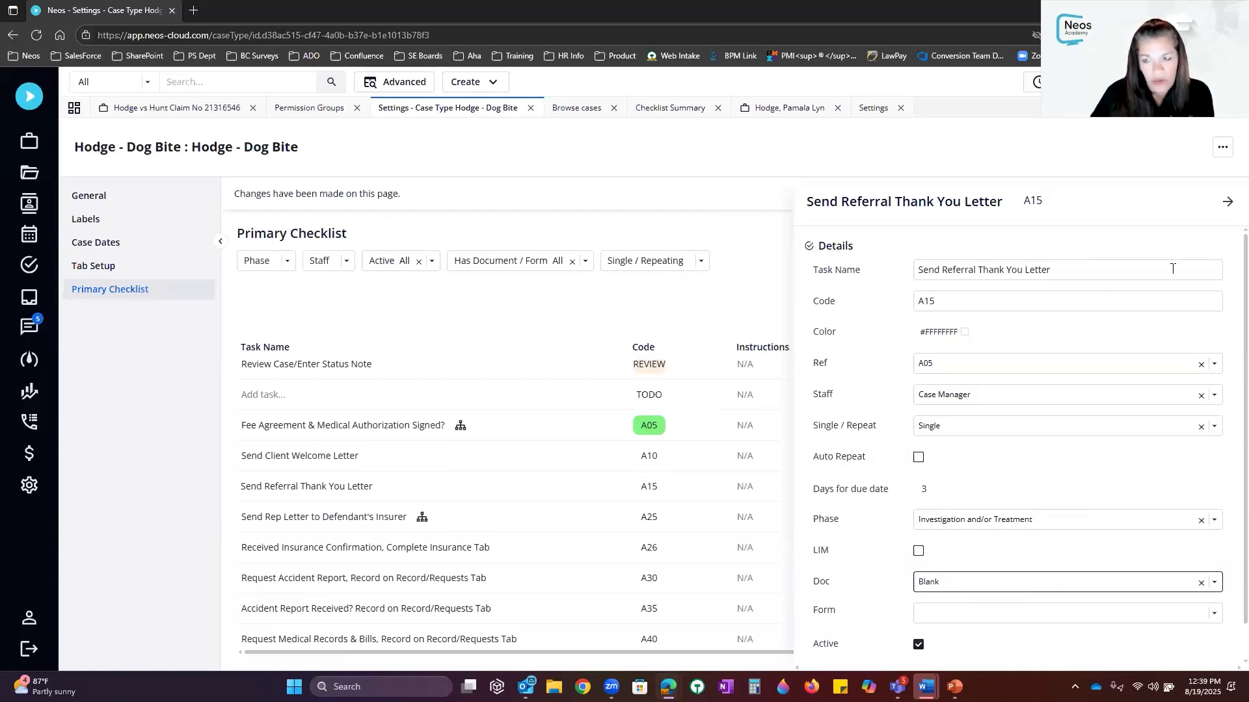
left_click(1226, 203)
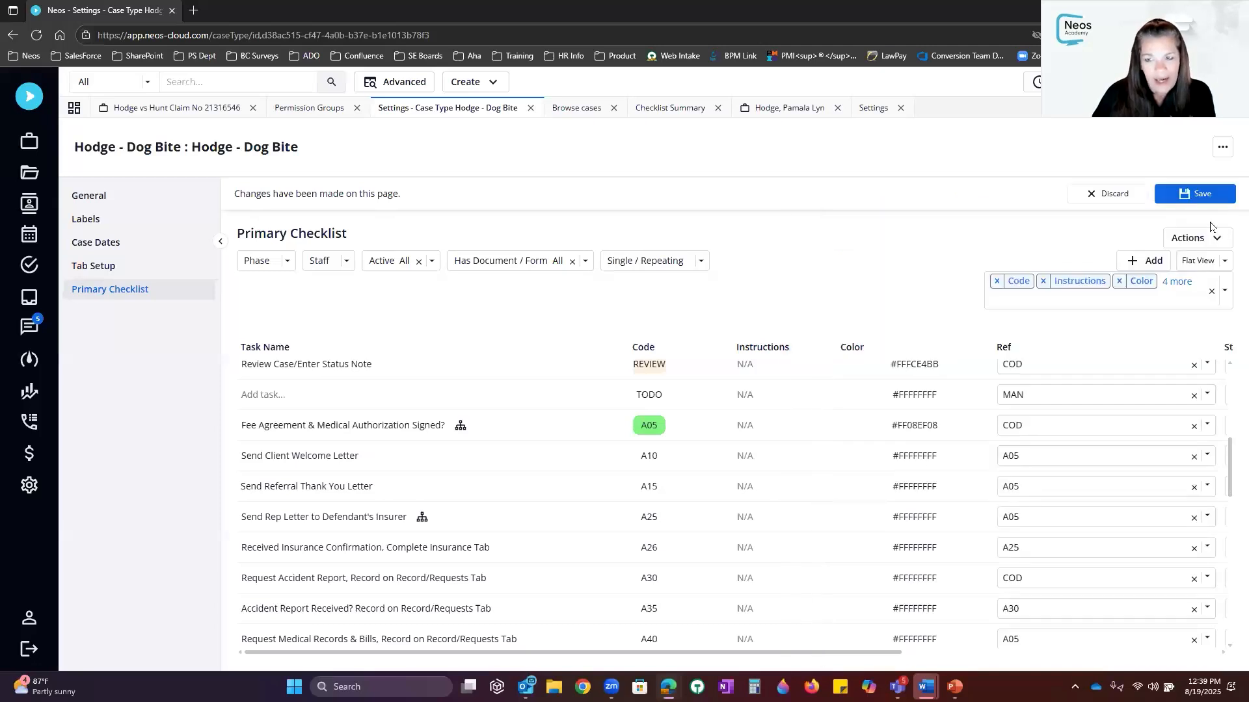
left_click(1173, 199)
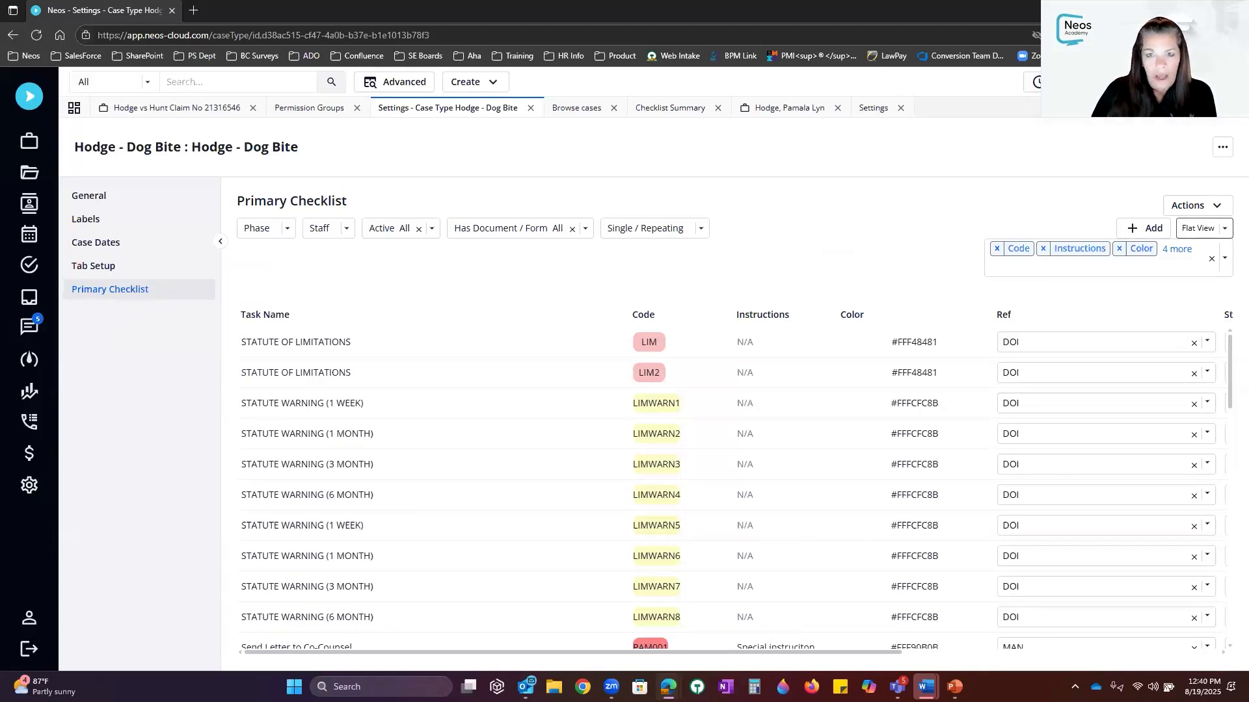
Leave case type settings, view the Case Calendar, then open the staff calendar for August 18–22, 2025
left_click(530, 109)
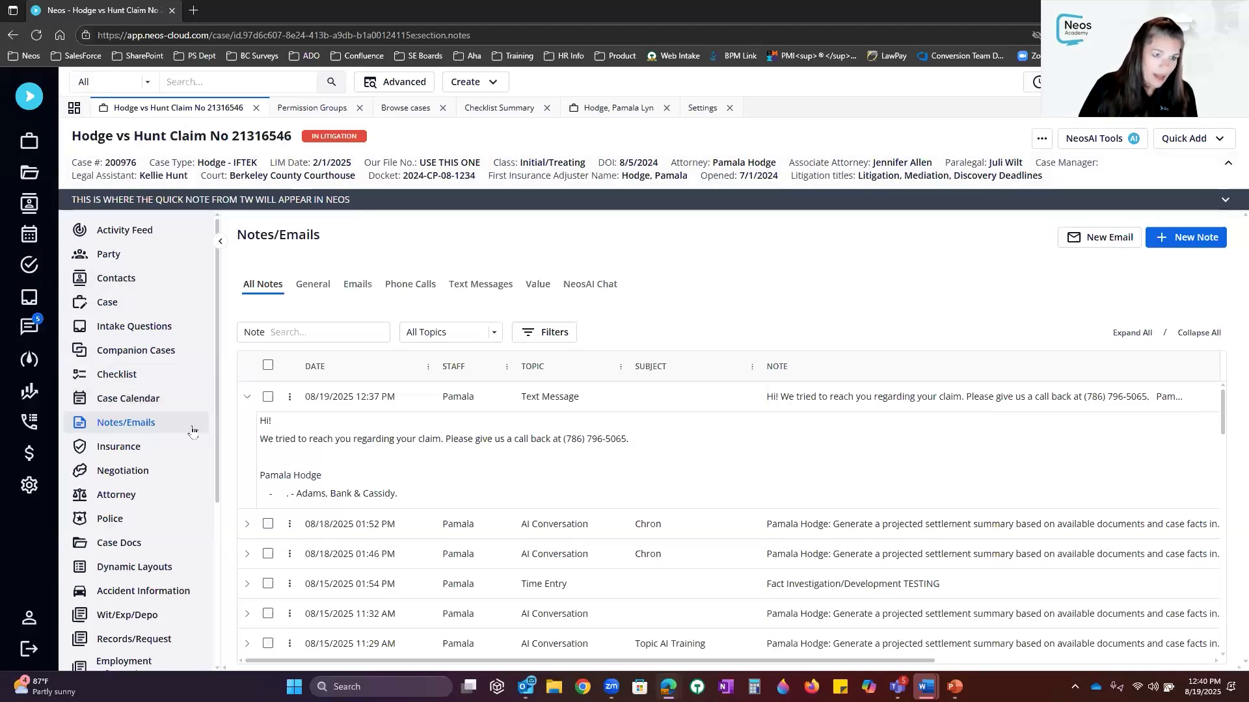
left_click(114, 401)
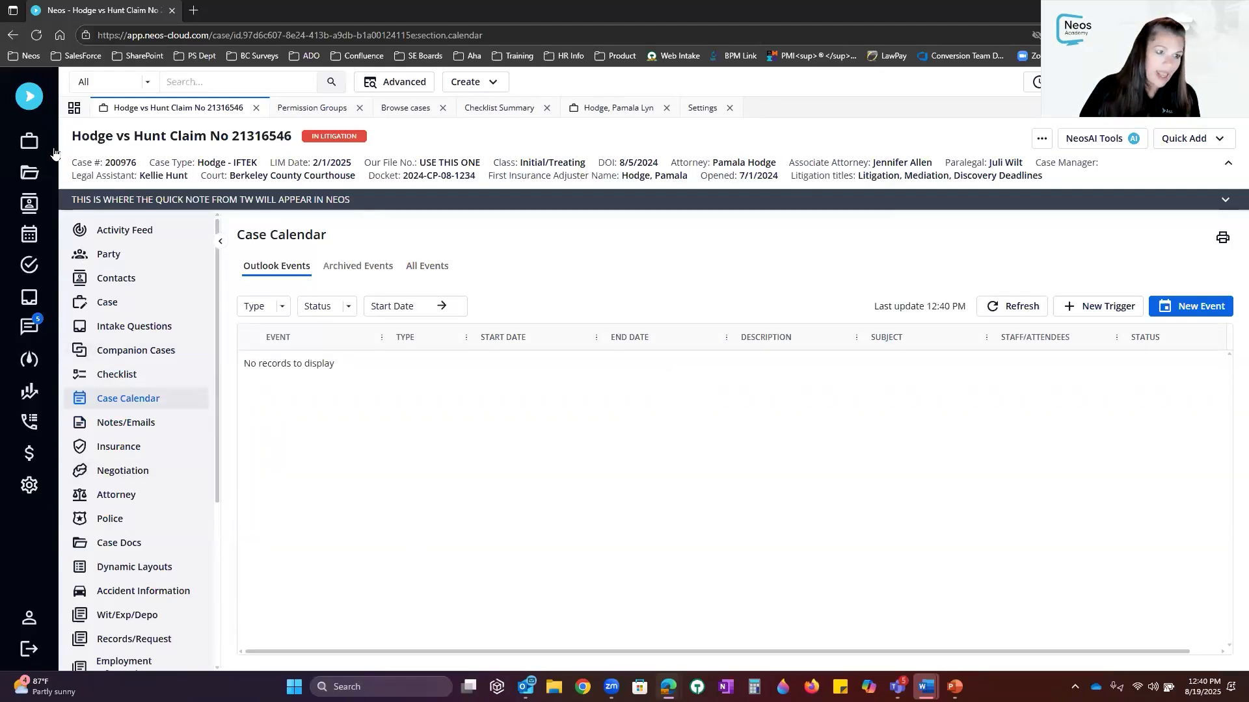
left_click(24, 239)
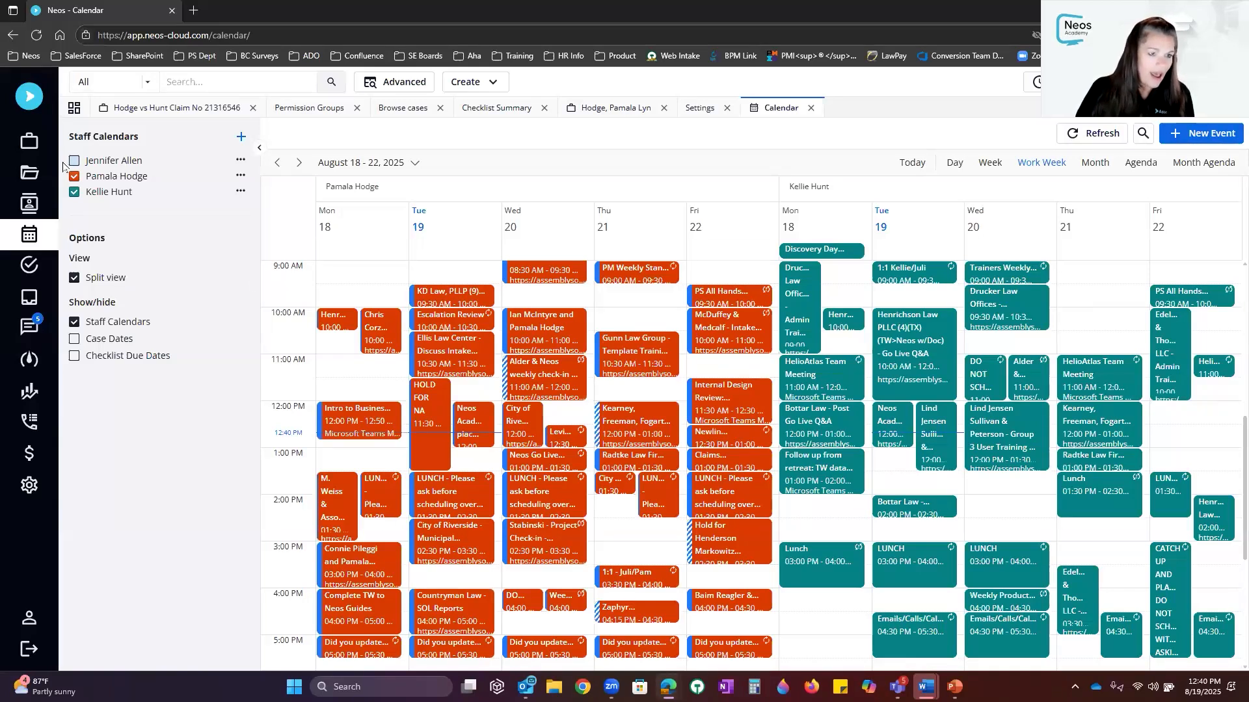
Turn on a third staff calendar, then remove the two extra staff calendars
left_click(122, 165)
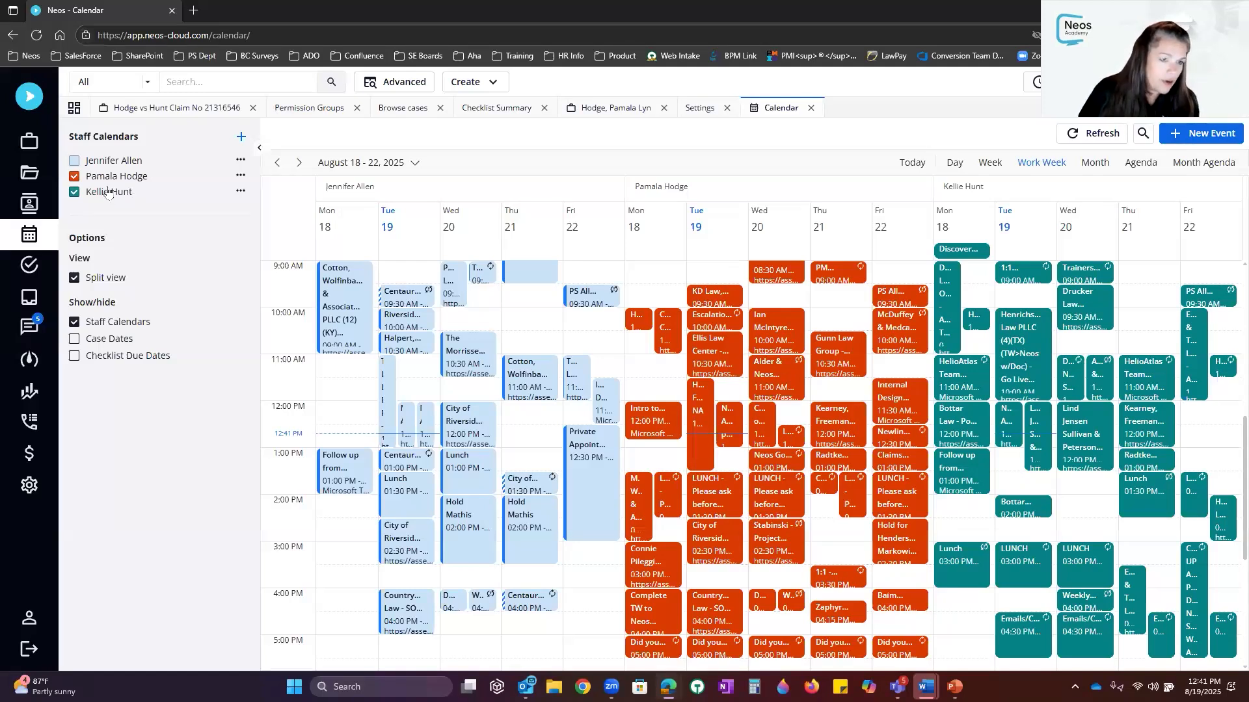
left_click(240, 175)
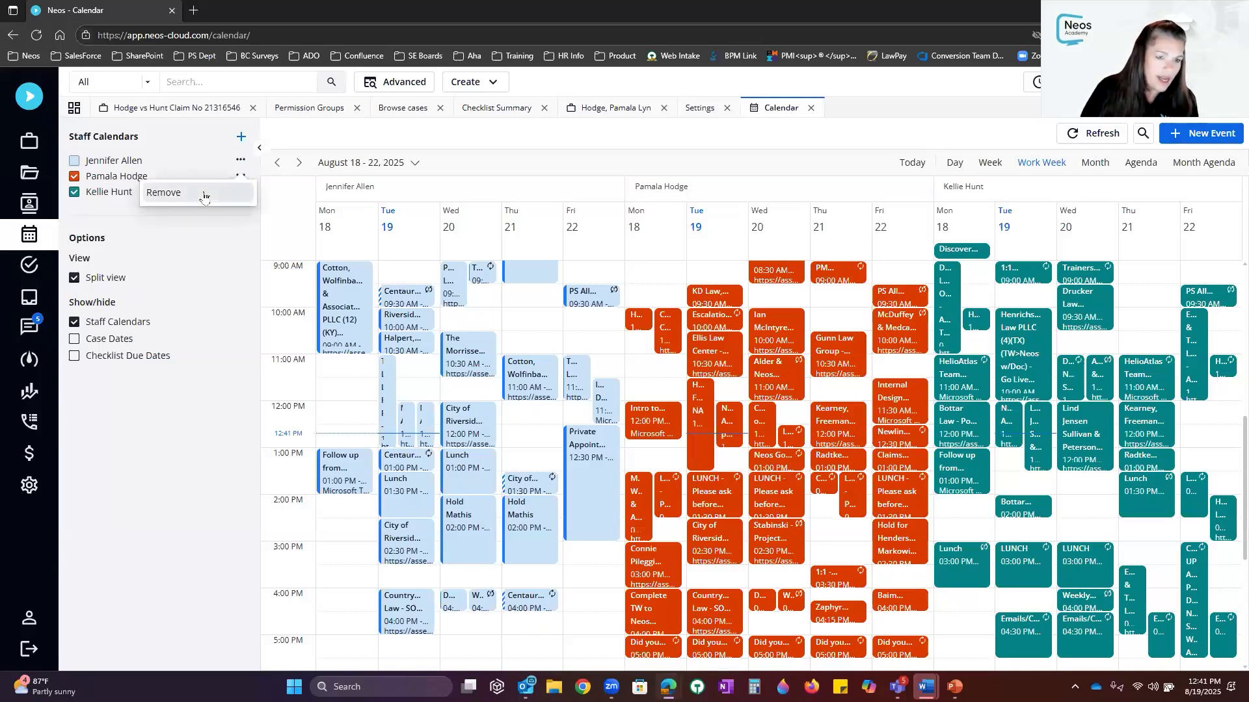
left_click(204, 193)
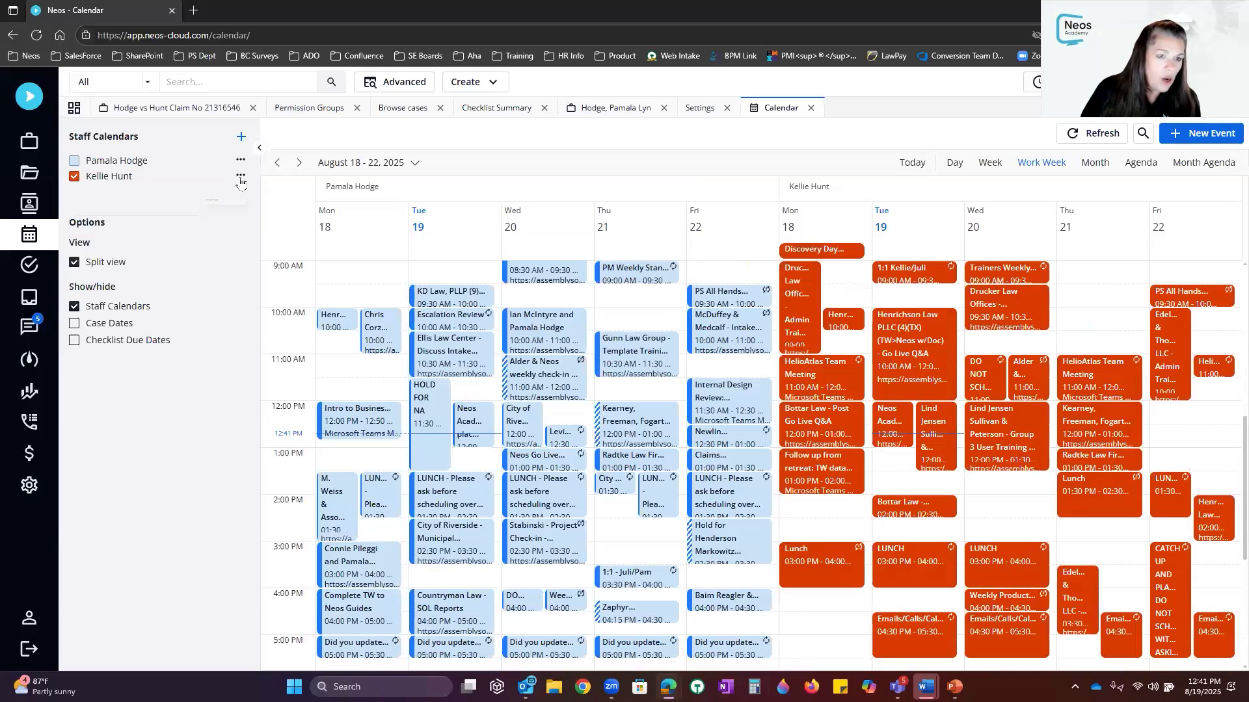
left_click(240, 177)
left_click(231, 206)
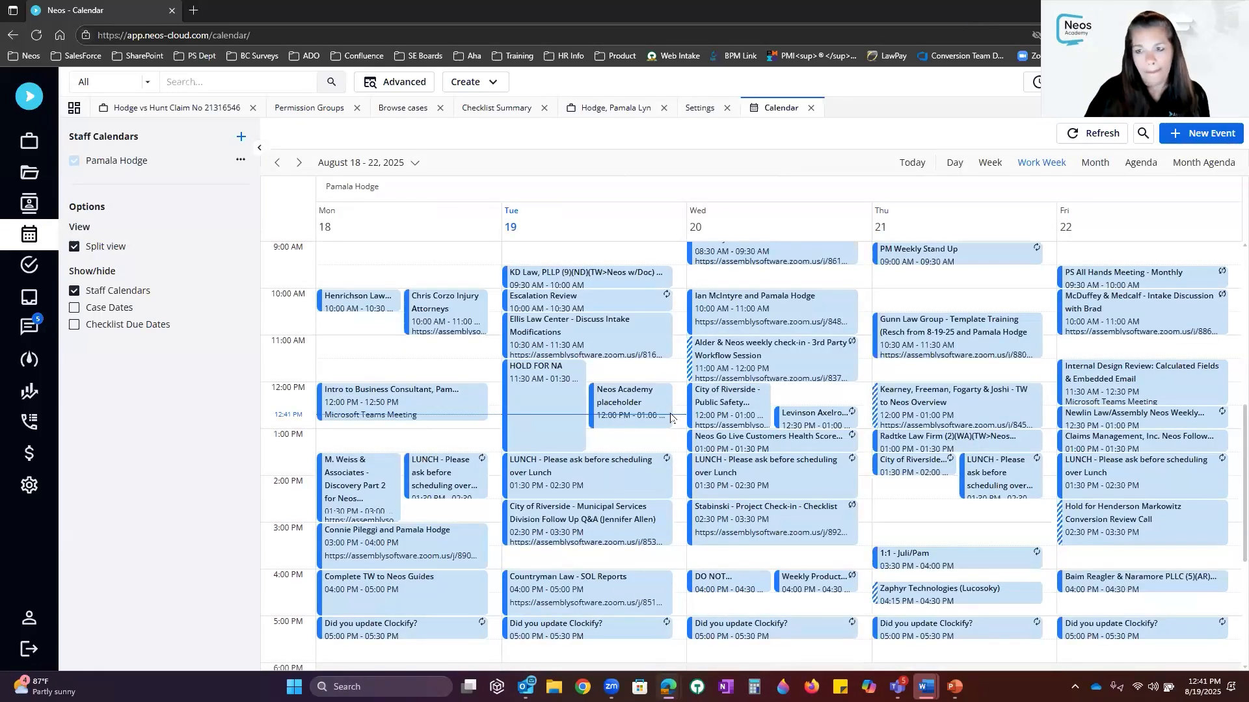
Cycle through Today, Day, Week, Work Week, Month and Agenda views, ending on Month Agenda
left_click(911, 166)
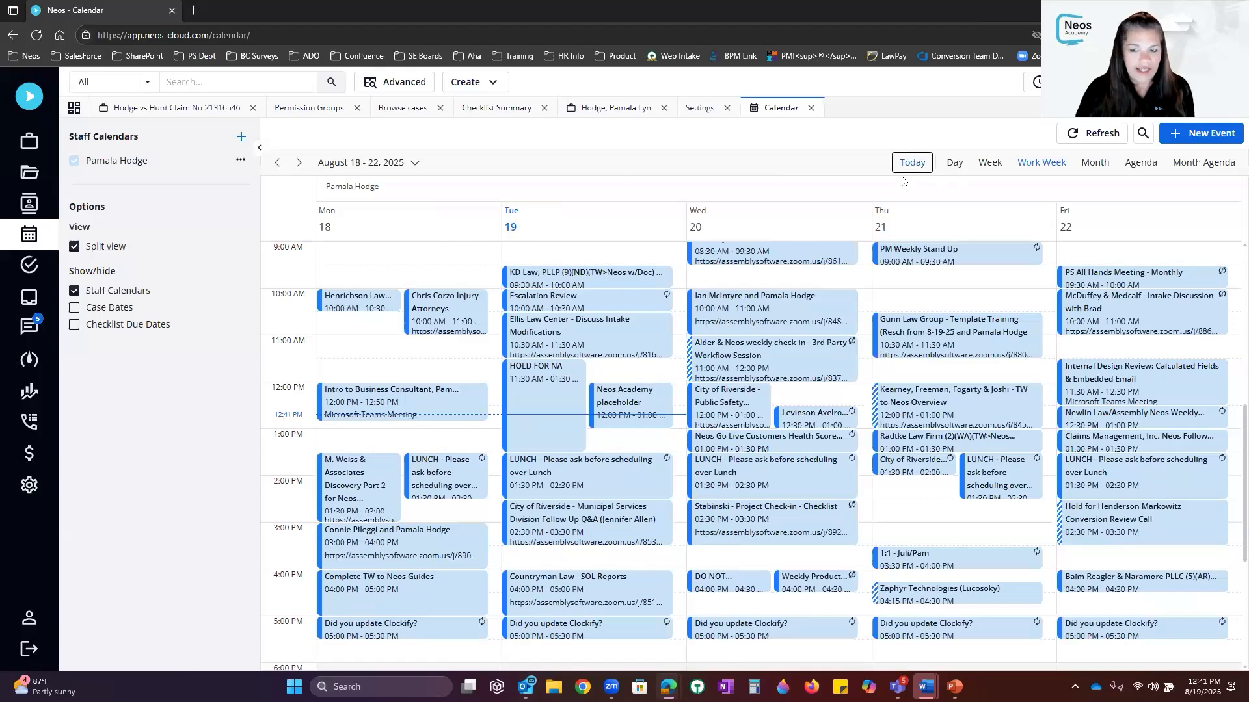
left_click(955, 164)
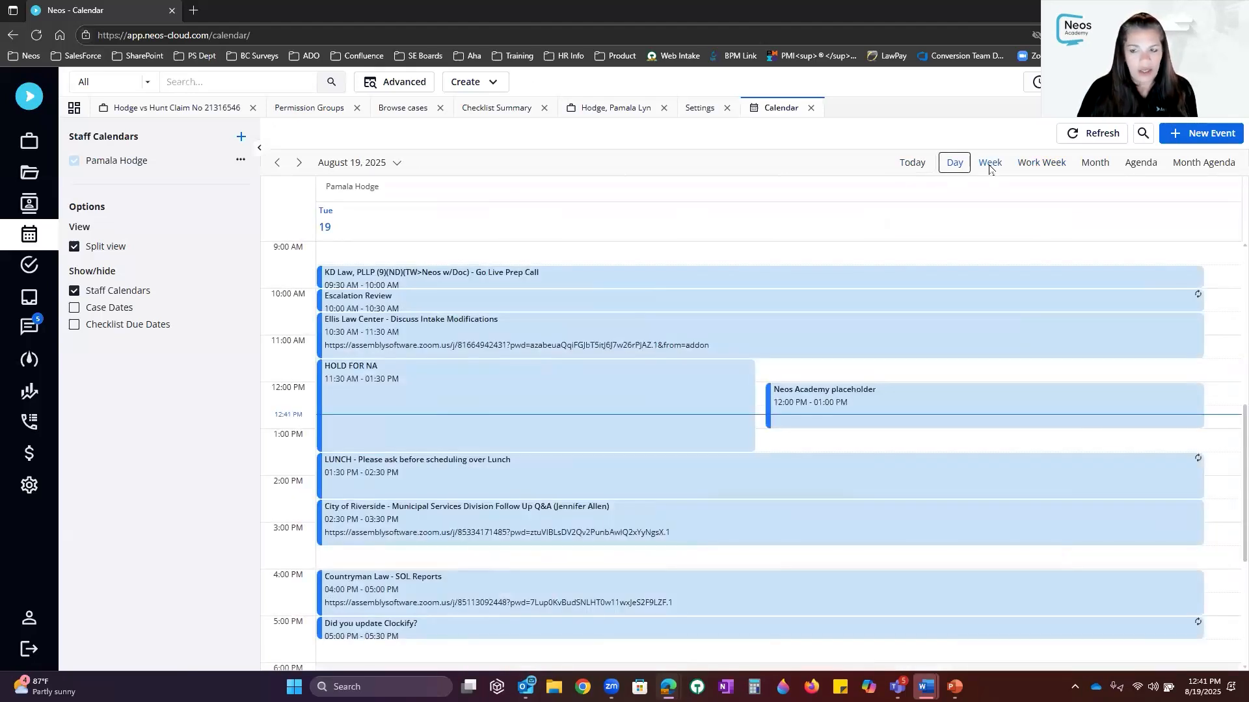
left_click(989, 164)
left_click(1032, 164)
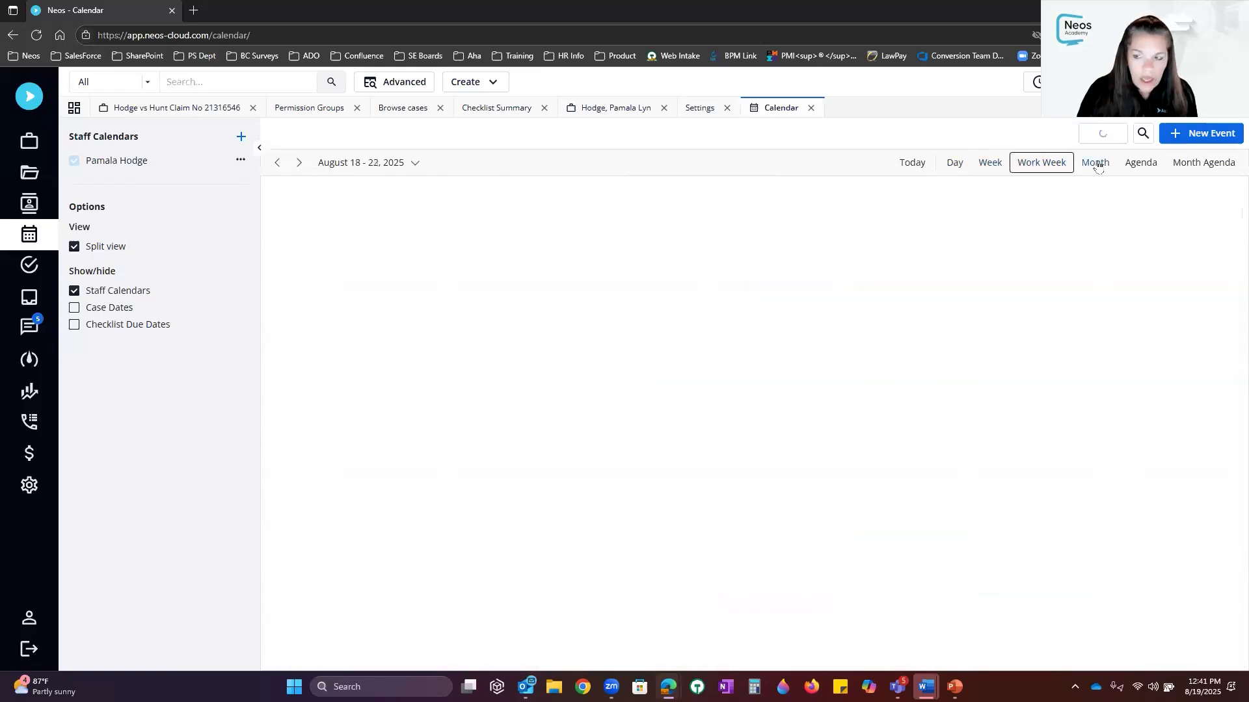
left_click(1102, 165)
left_click(1139, 164)
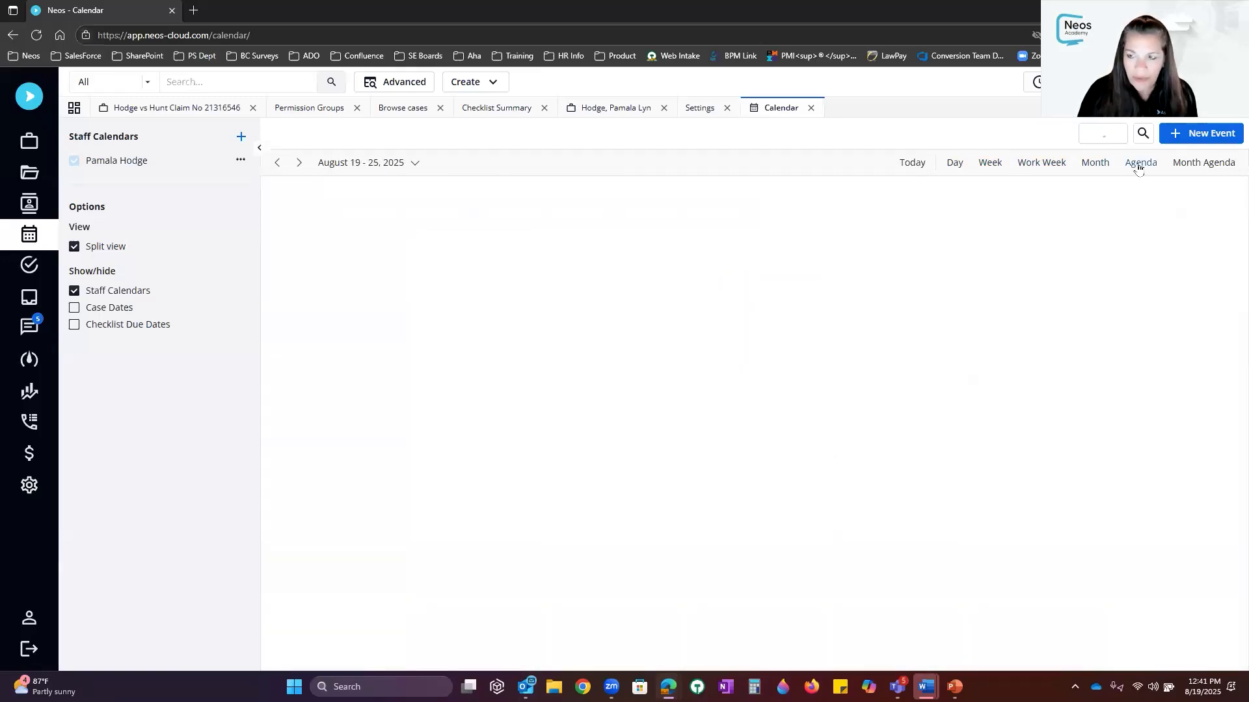
left_click(1190, 163)
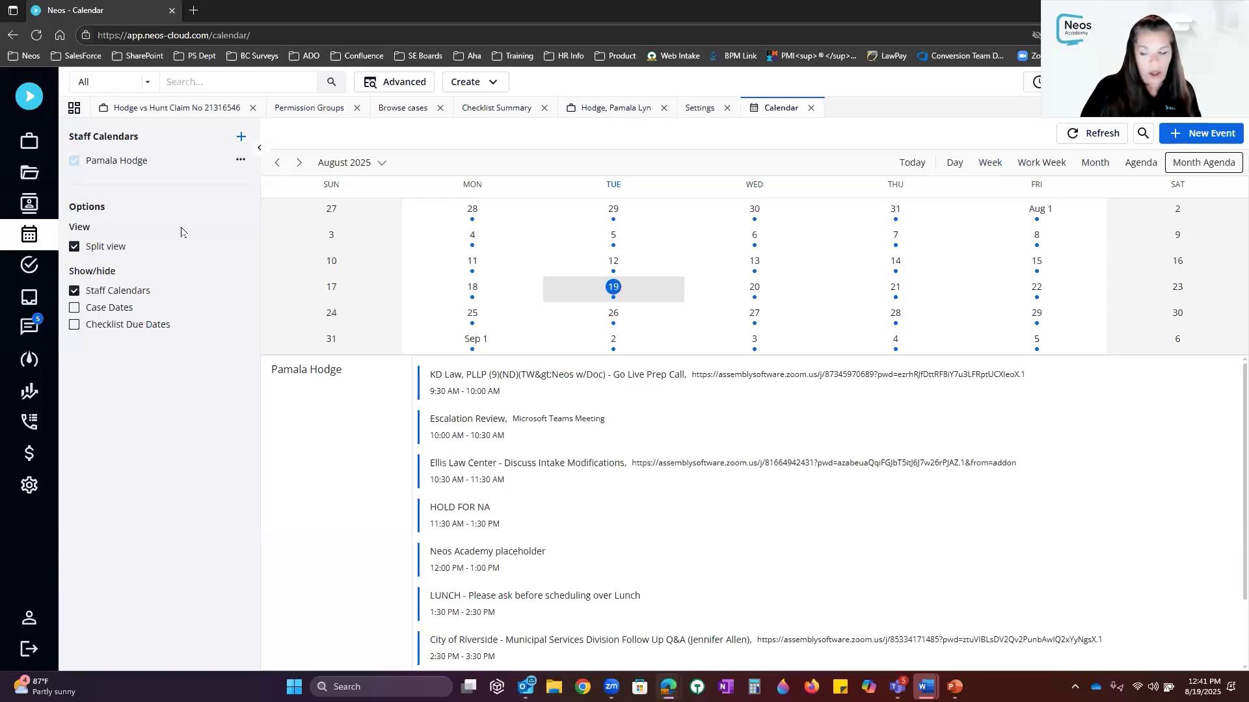
Add three staff members' calendars found by name search in Choose Staff Calendars and save
left_click(242, 139)
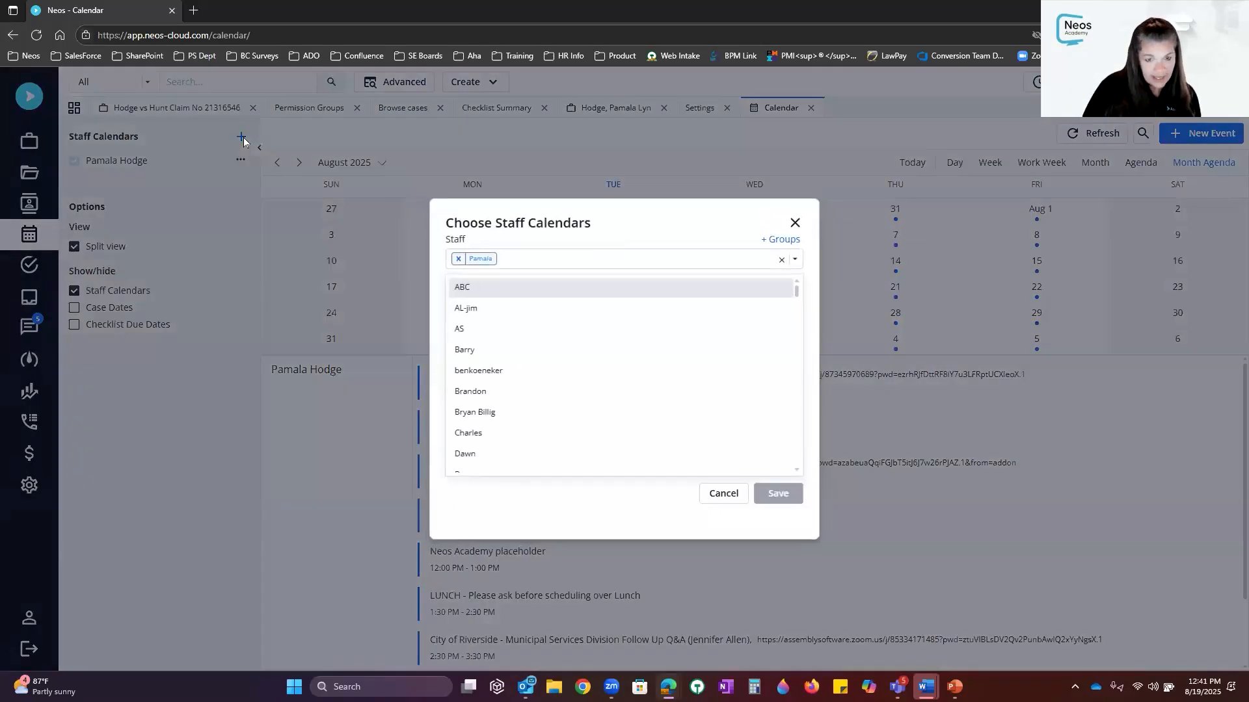
left_click(601, 263)
type("jenn")
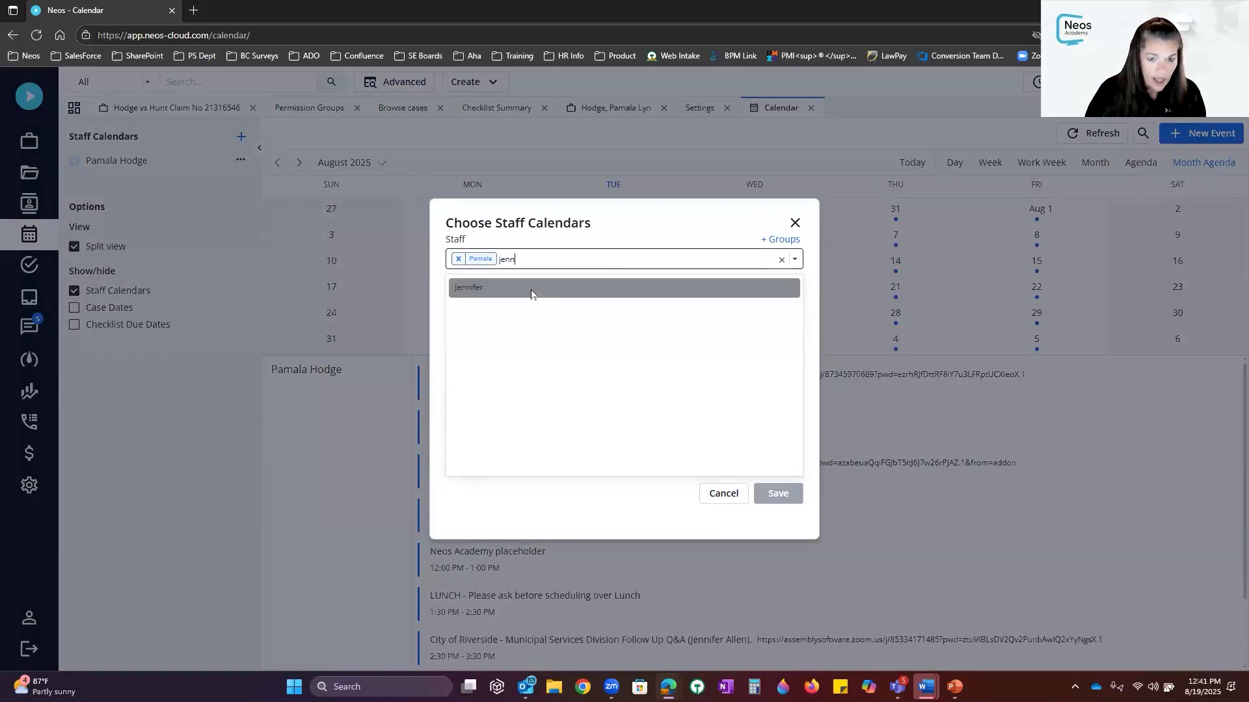
left_click(531, 294)
type("kell")
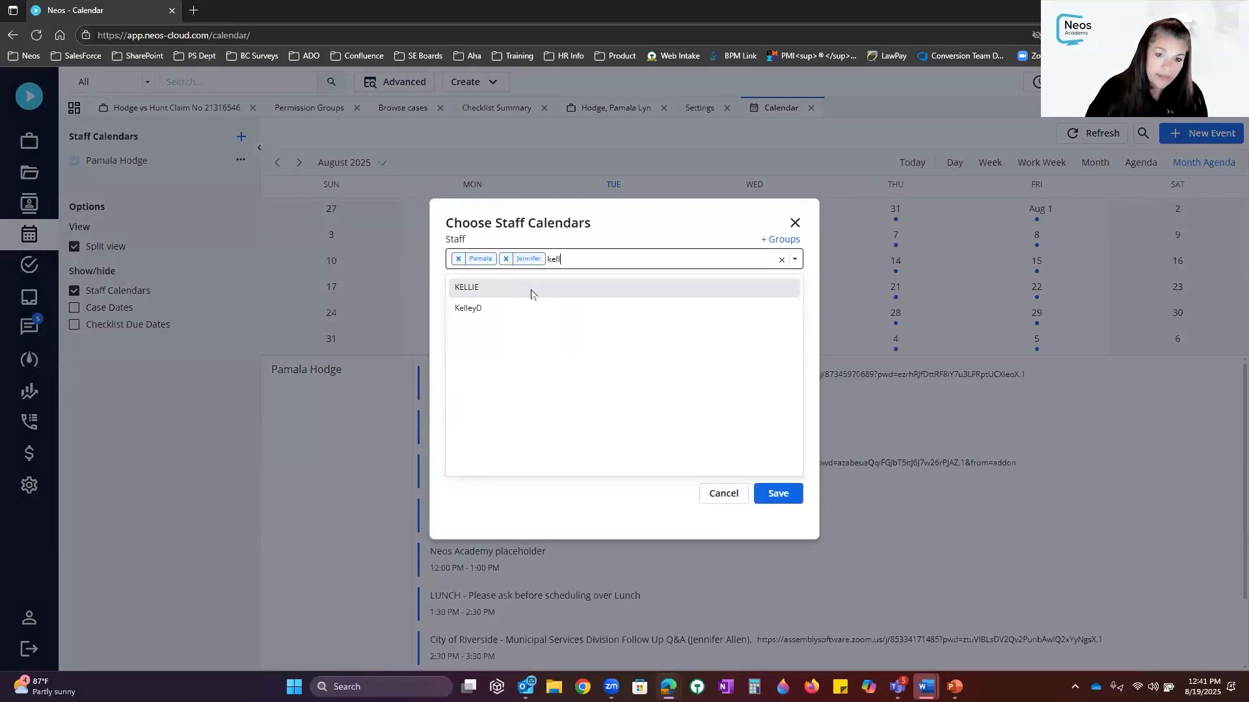
left_click(530, 294)
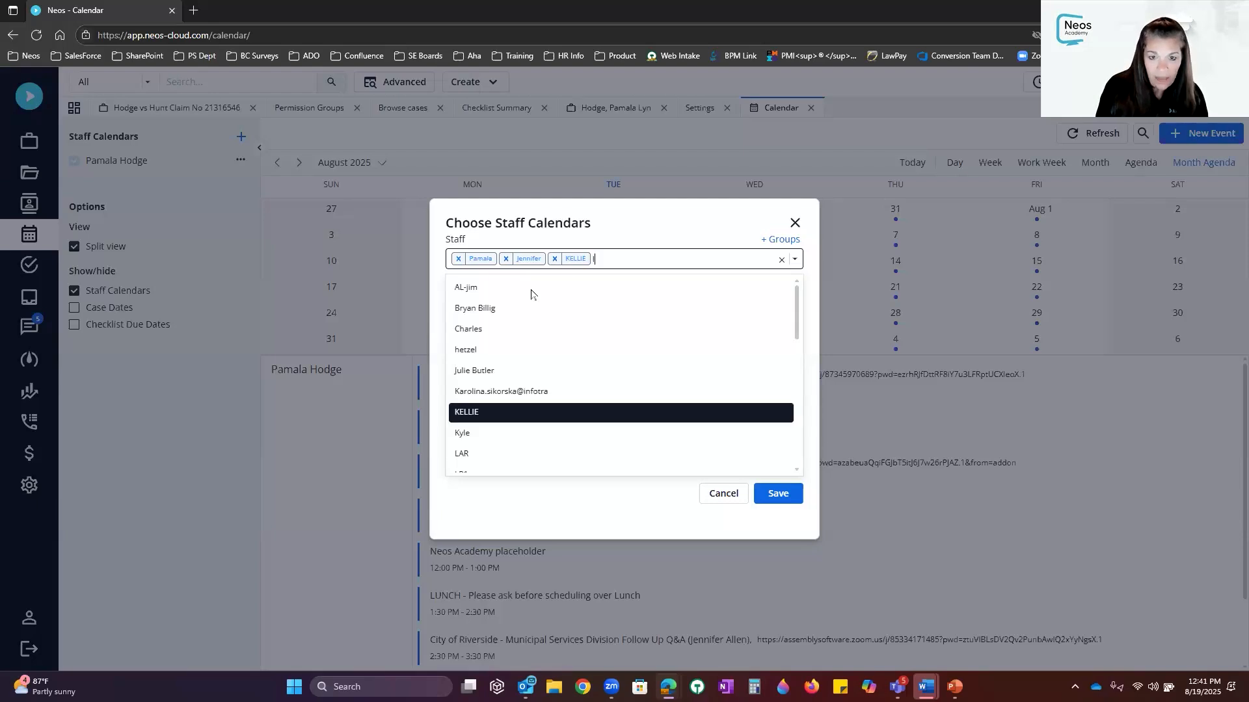
type("la")
left_click(531, 294)
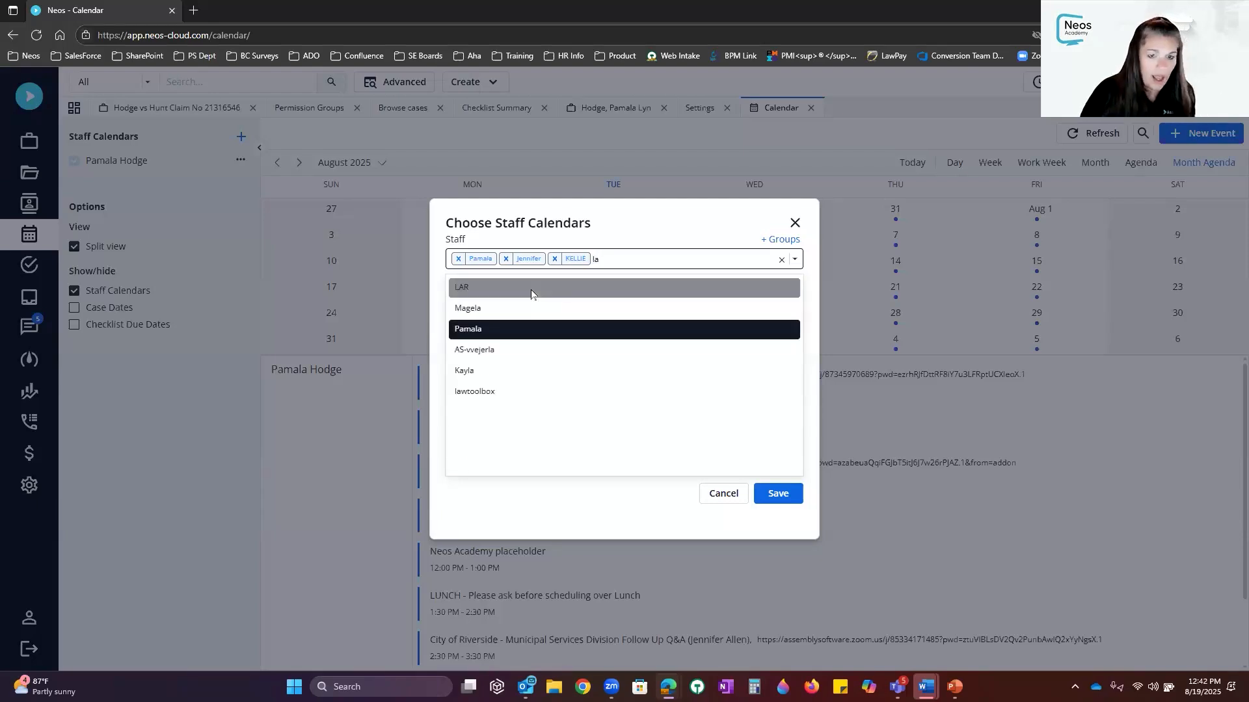
left_click(785, 494)
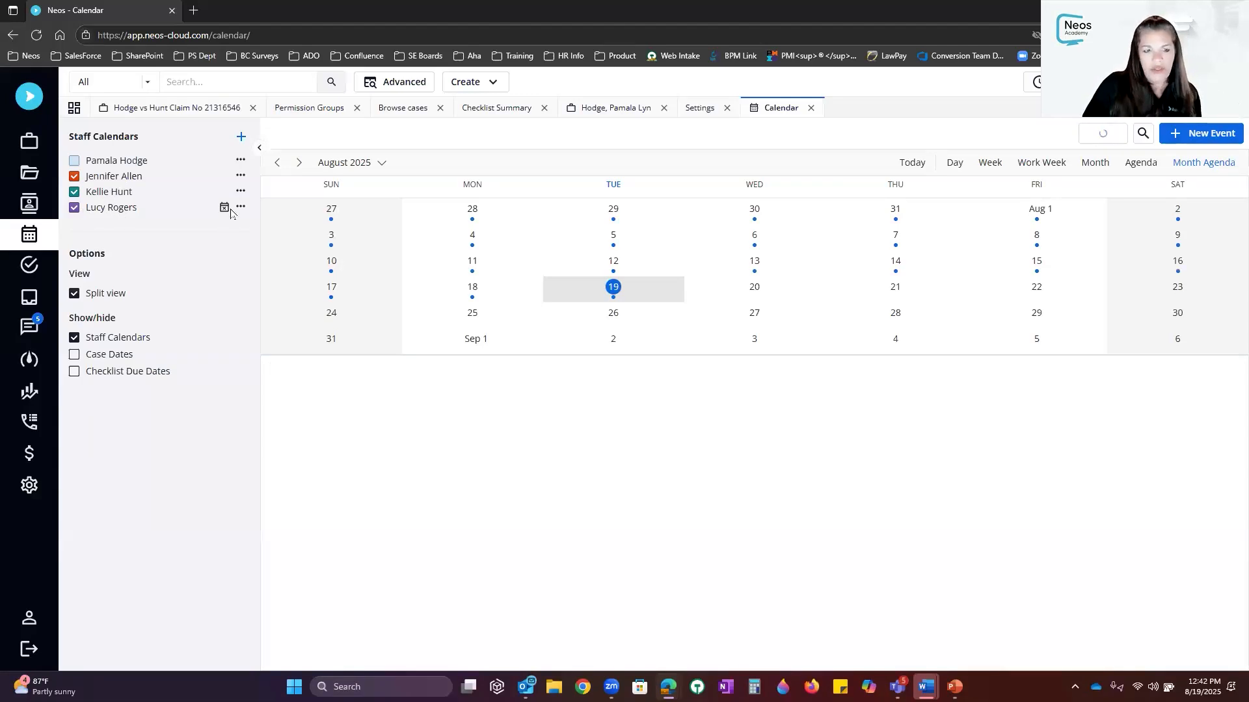
mouse_move(226, 216)
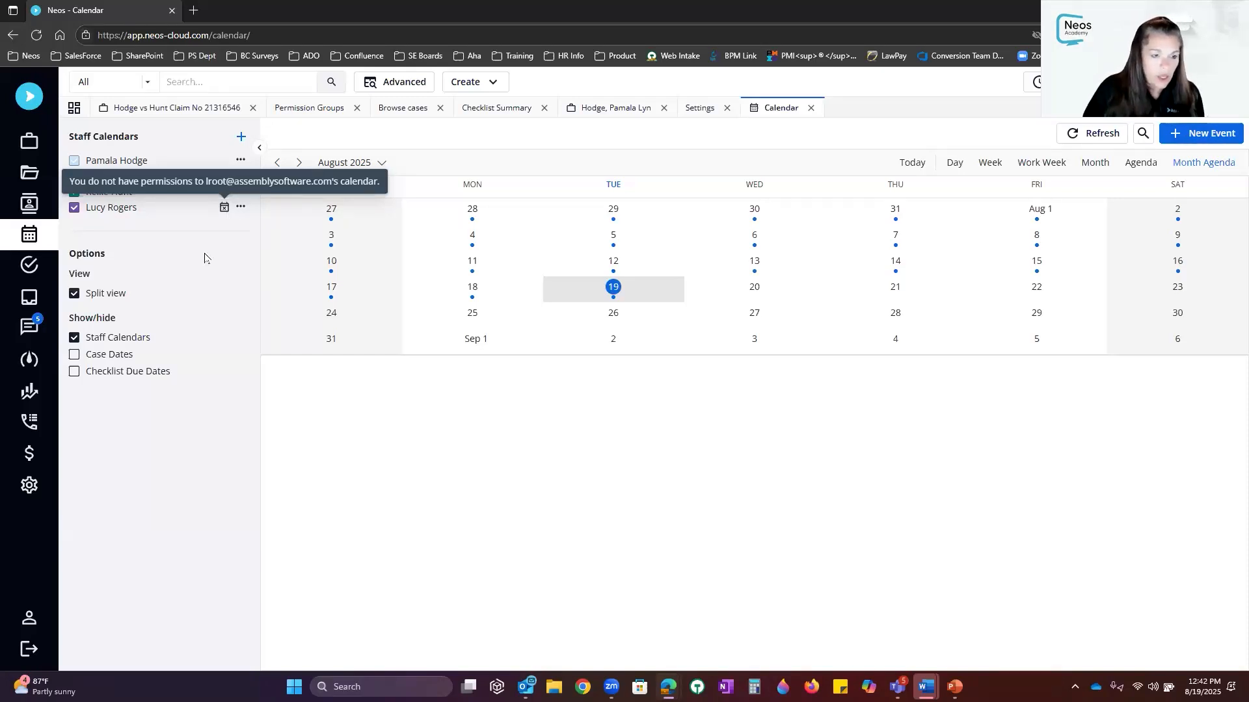
left_click(23, 489)
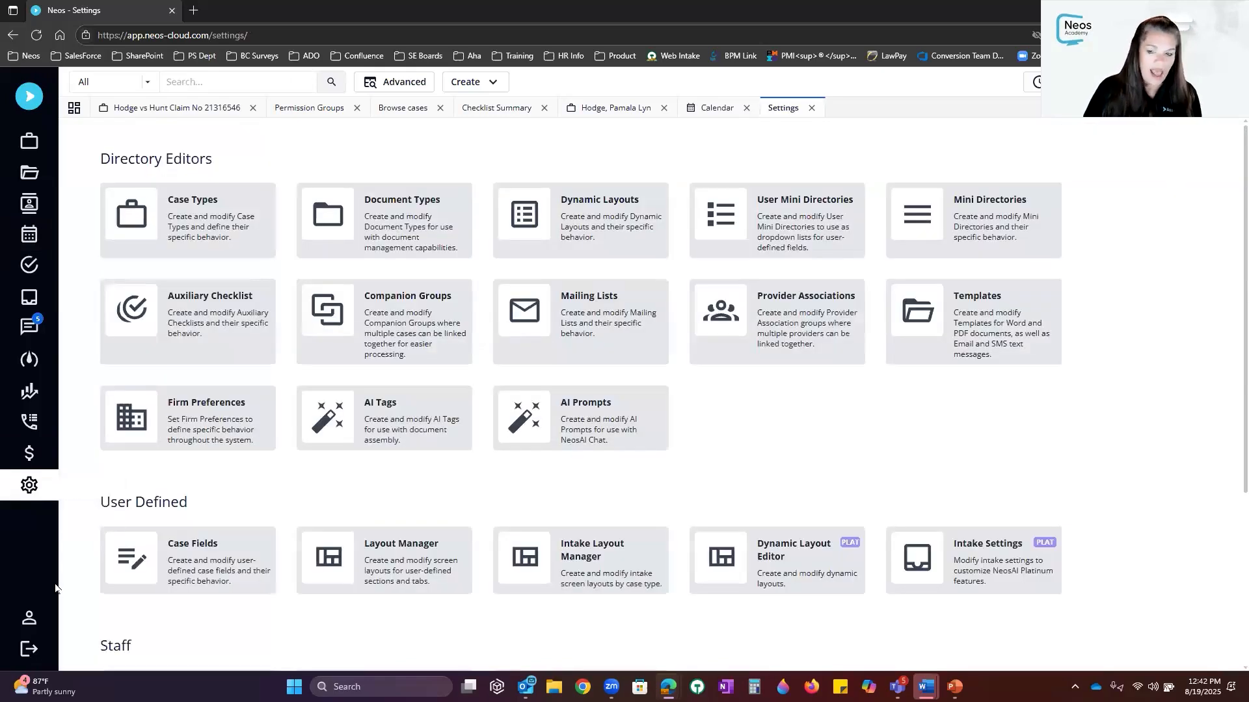
scroll(548, 427, "down", 4)
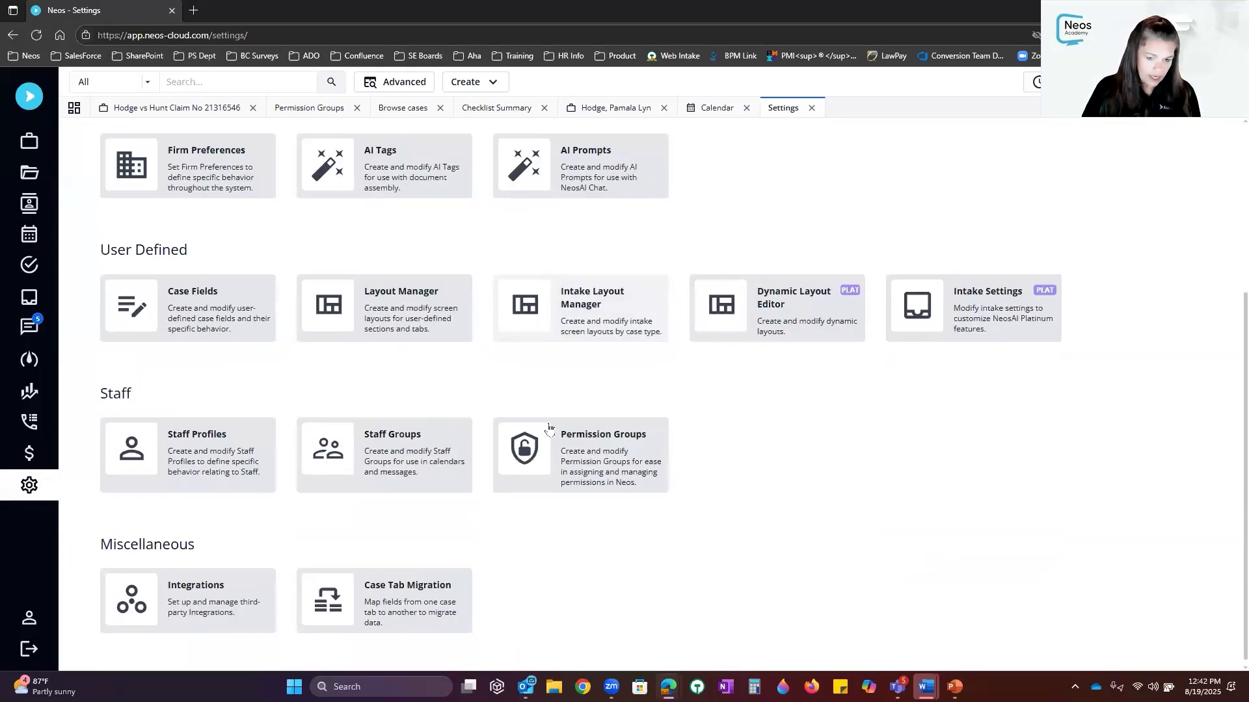
left_click(612, 454)
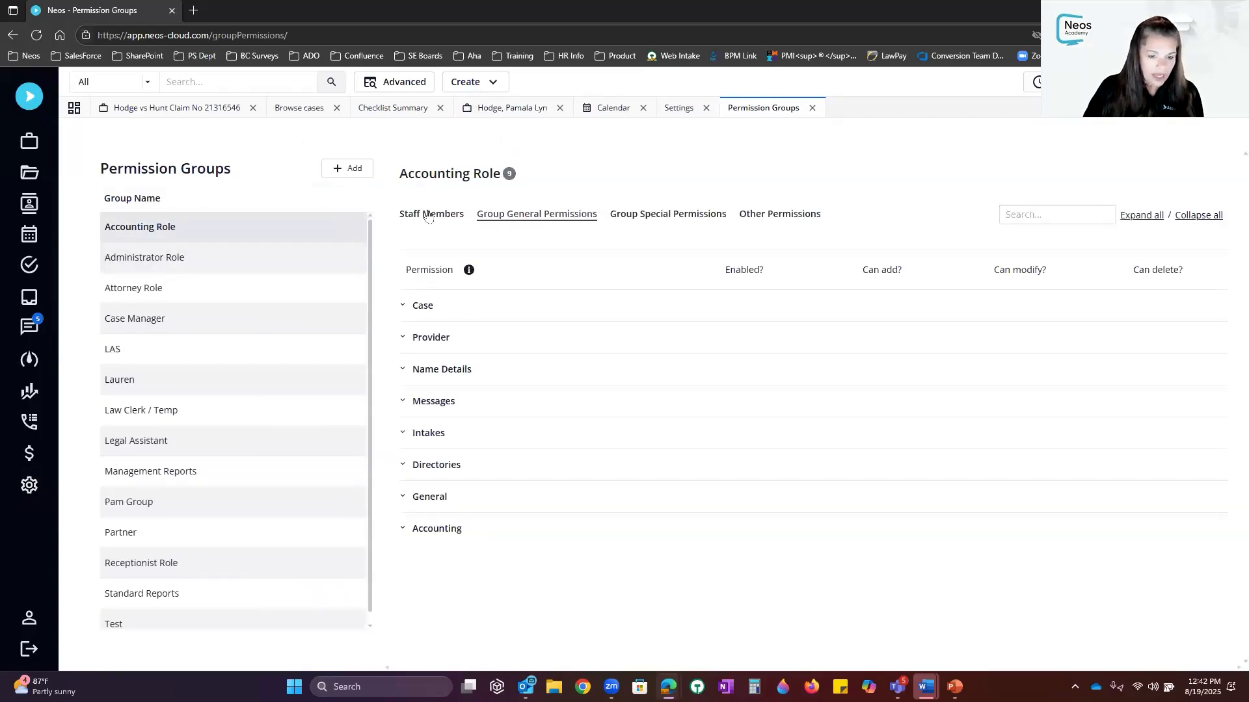
left_click(402, 306)
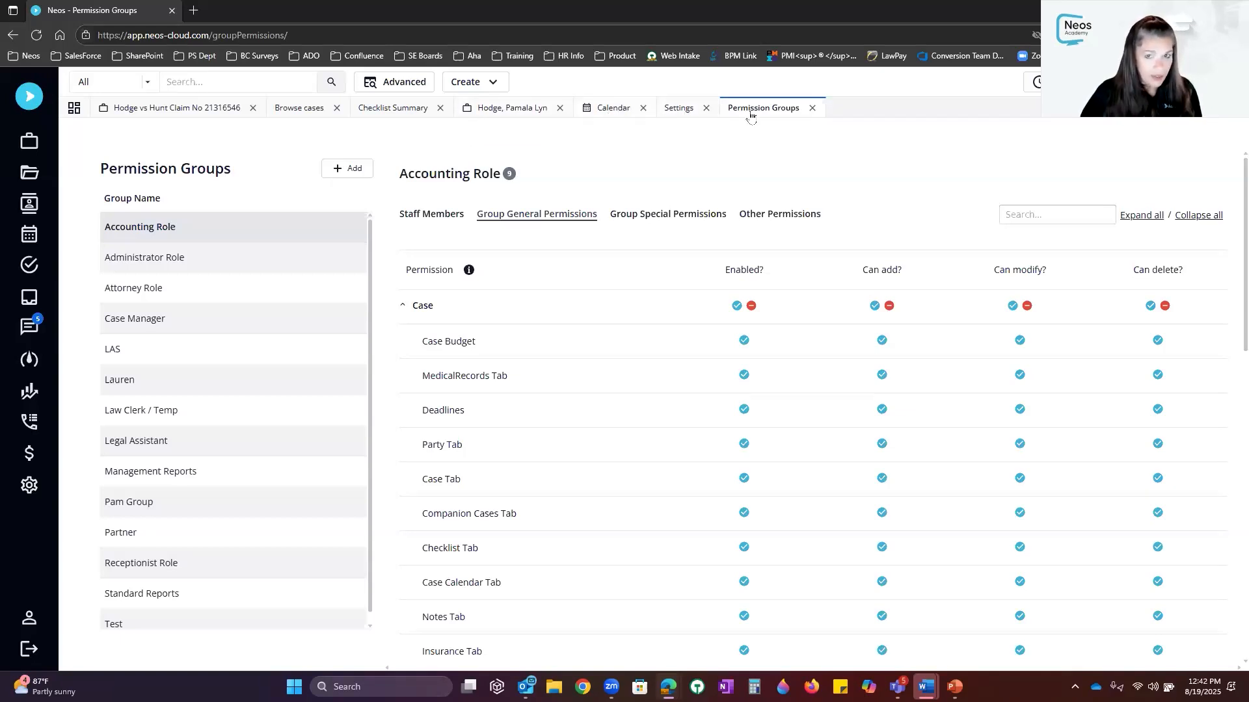
left_click(621, 110)
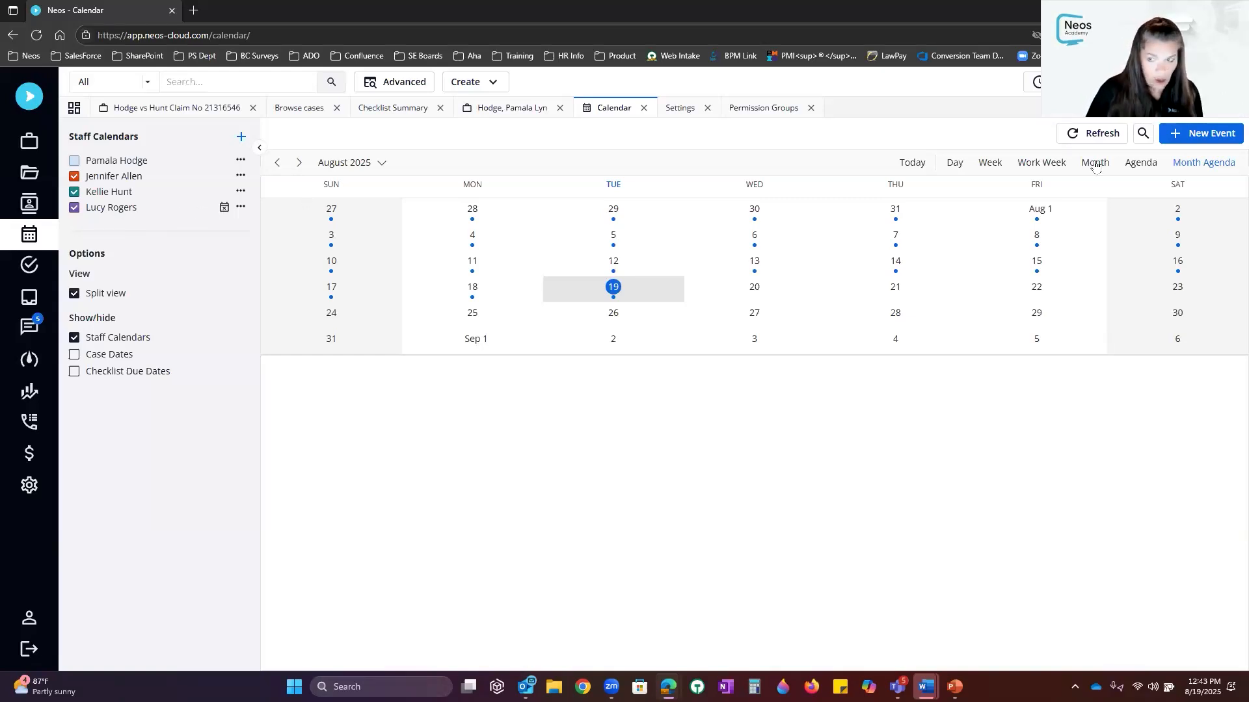
Show today's day view, check the Neos Academy training event details, then return to the case
left_click(912, 163)
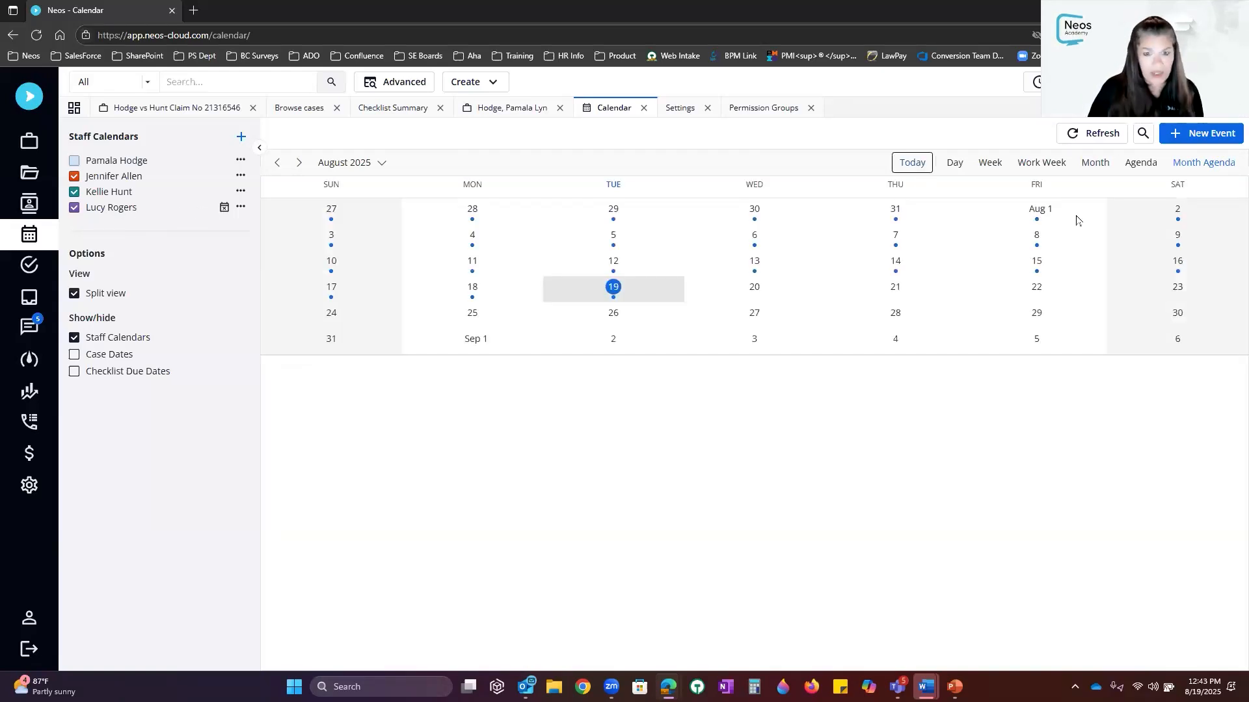
left_click(950, 163)
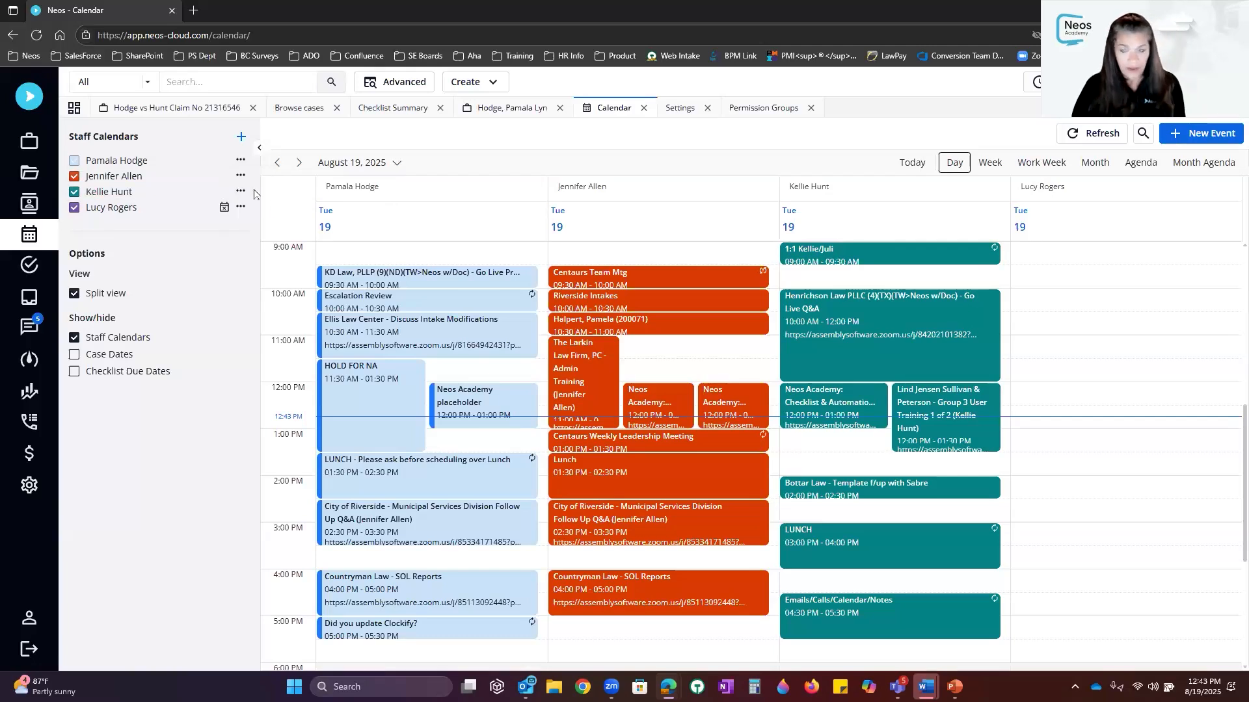
left_click(781, 399)
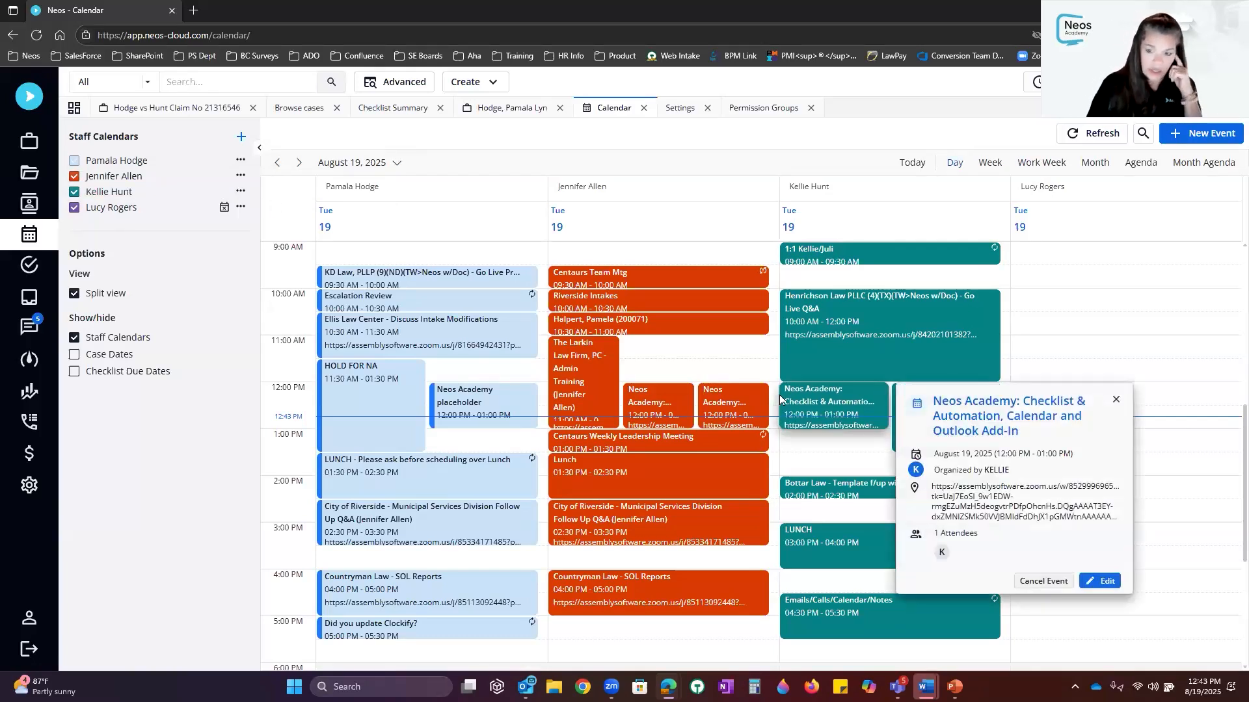
left_click(1071, 288)
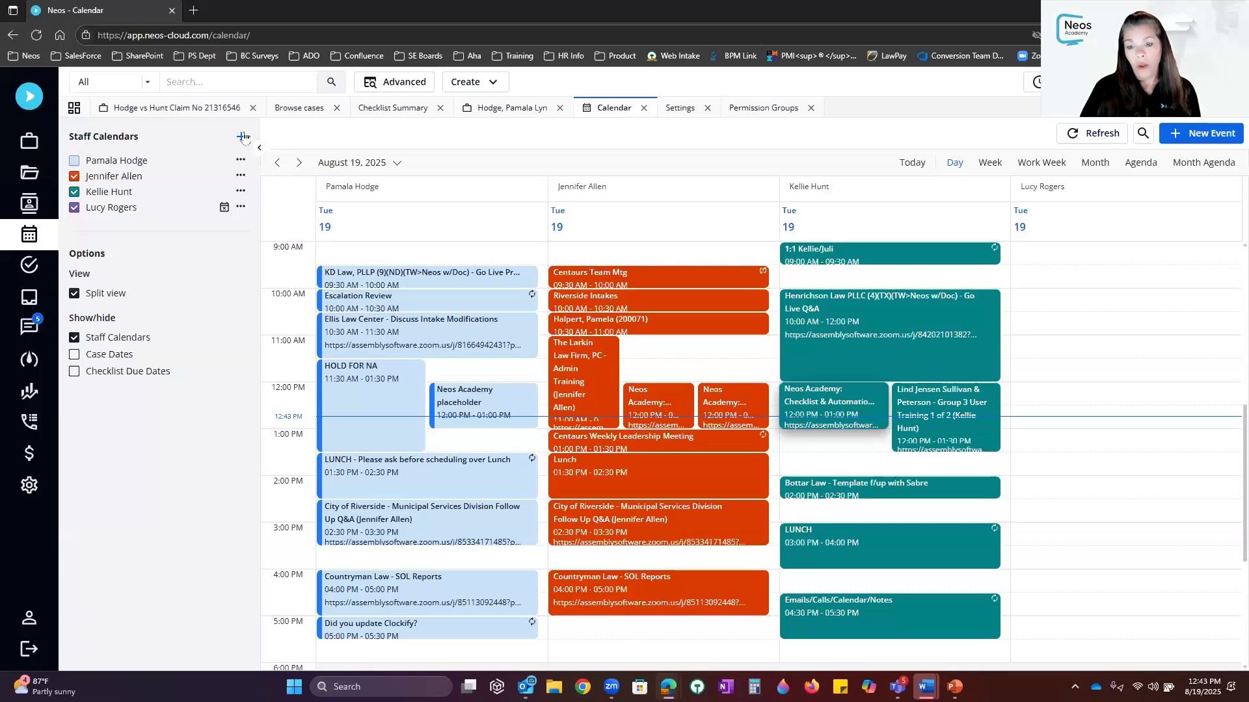
left_click(184, 109)
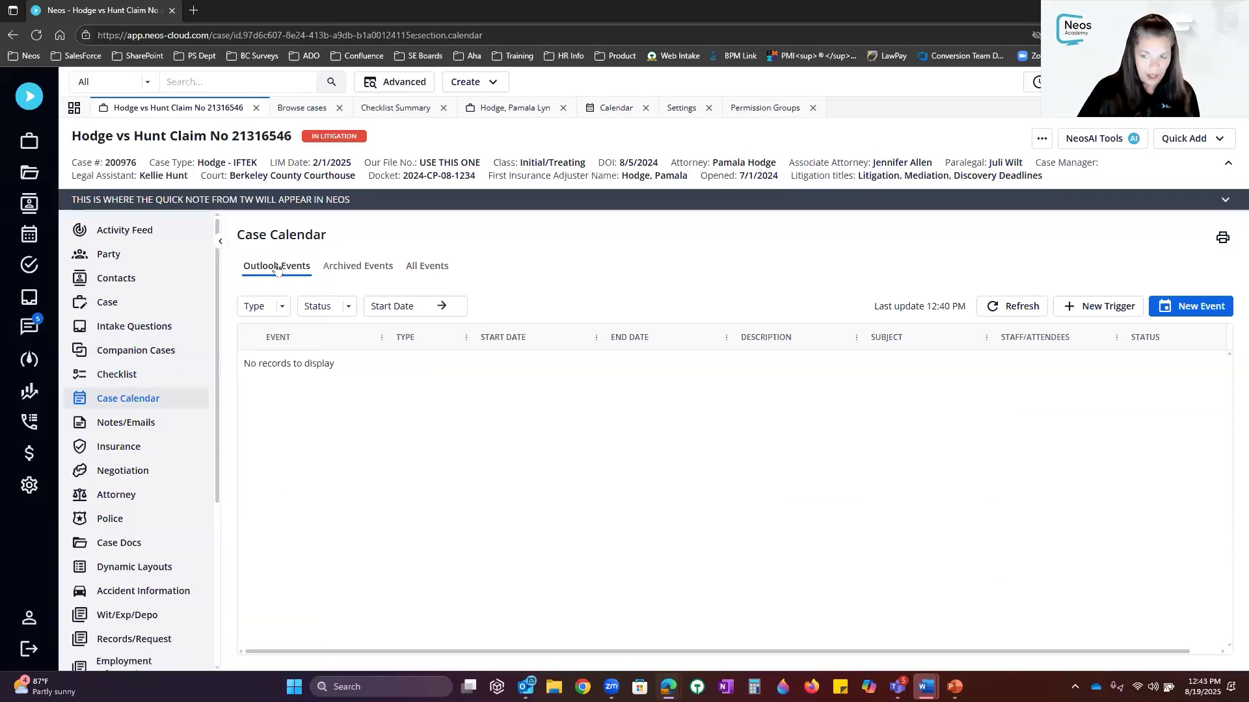
left_click(361, 272)
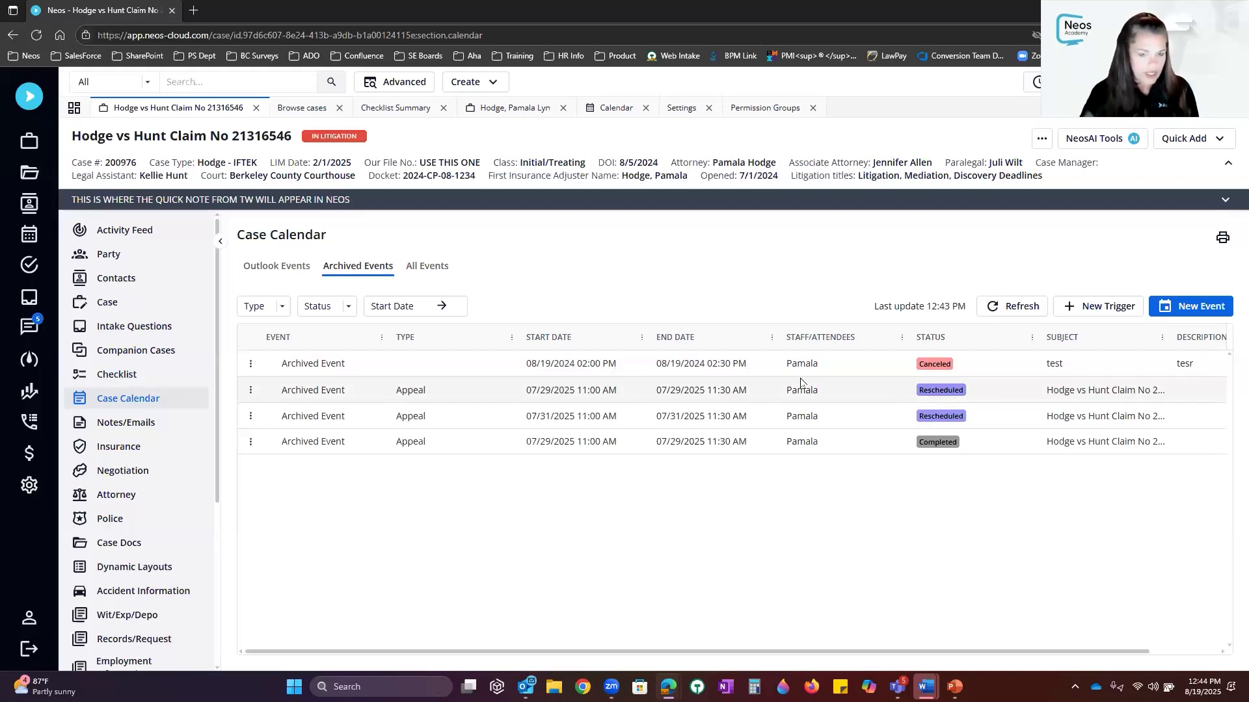
left_click(434, 272)
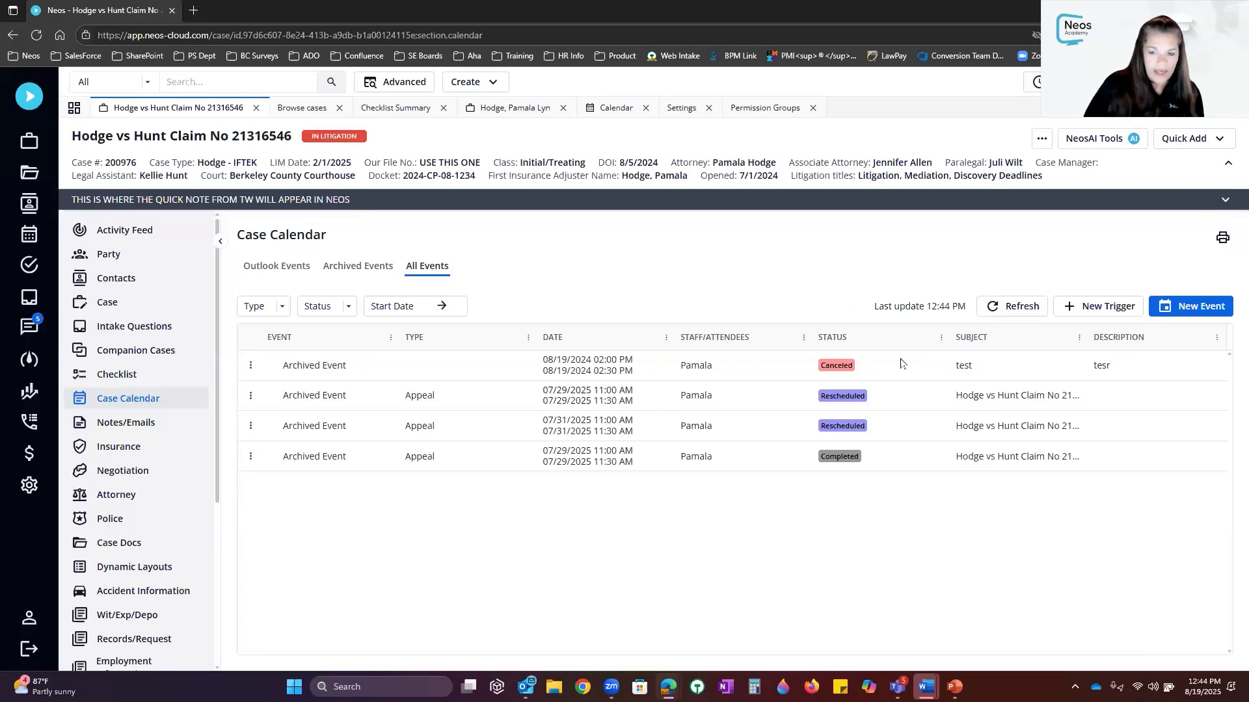
left_click(277, 269)
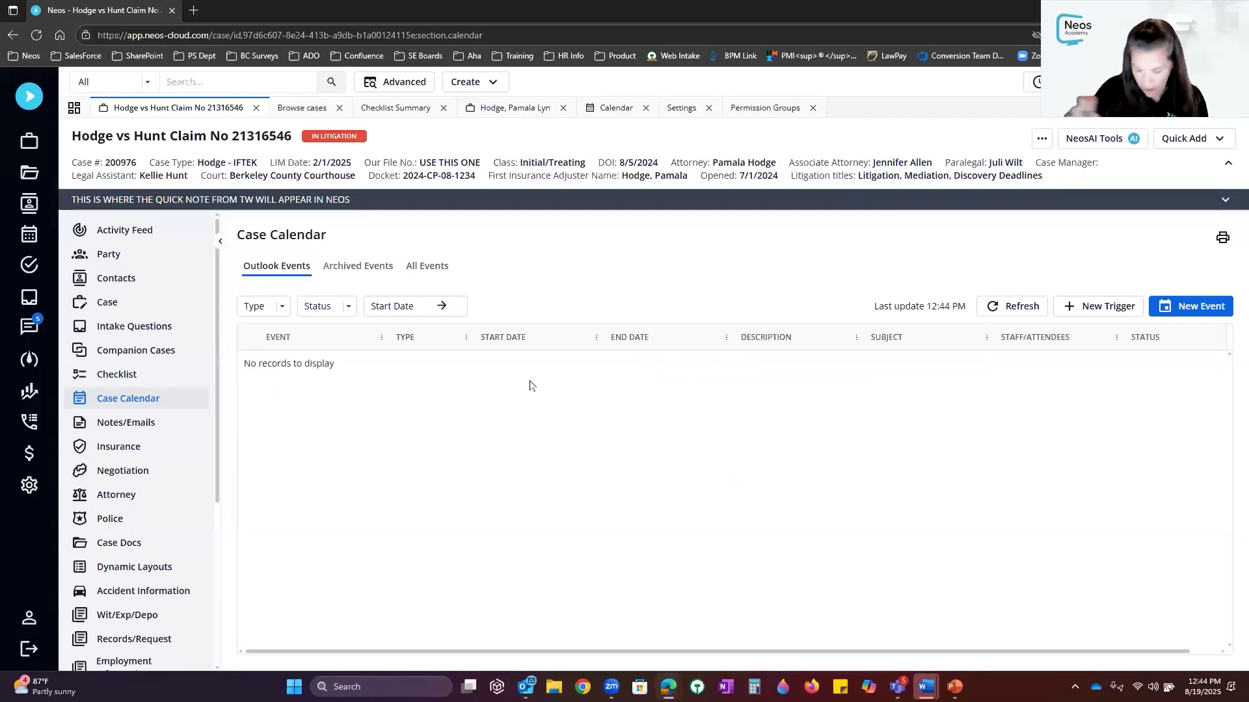
Start a new case event and append '- TEST' to its subject
left_click(1195, 312)
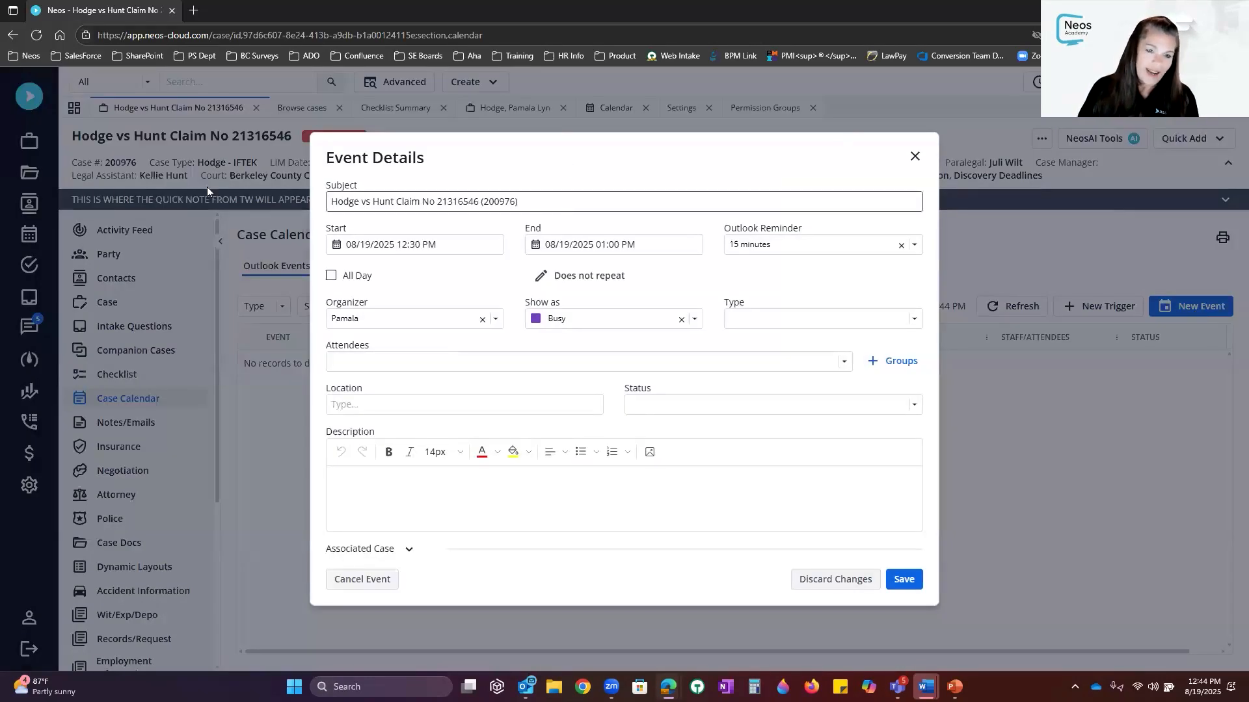
left_click_drag(546, 202, 207, 188)
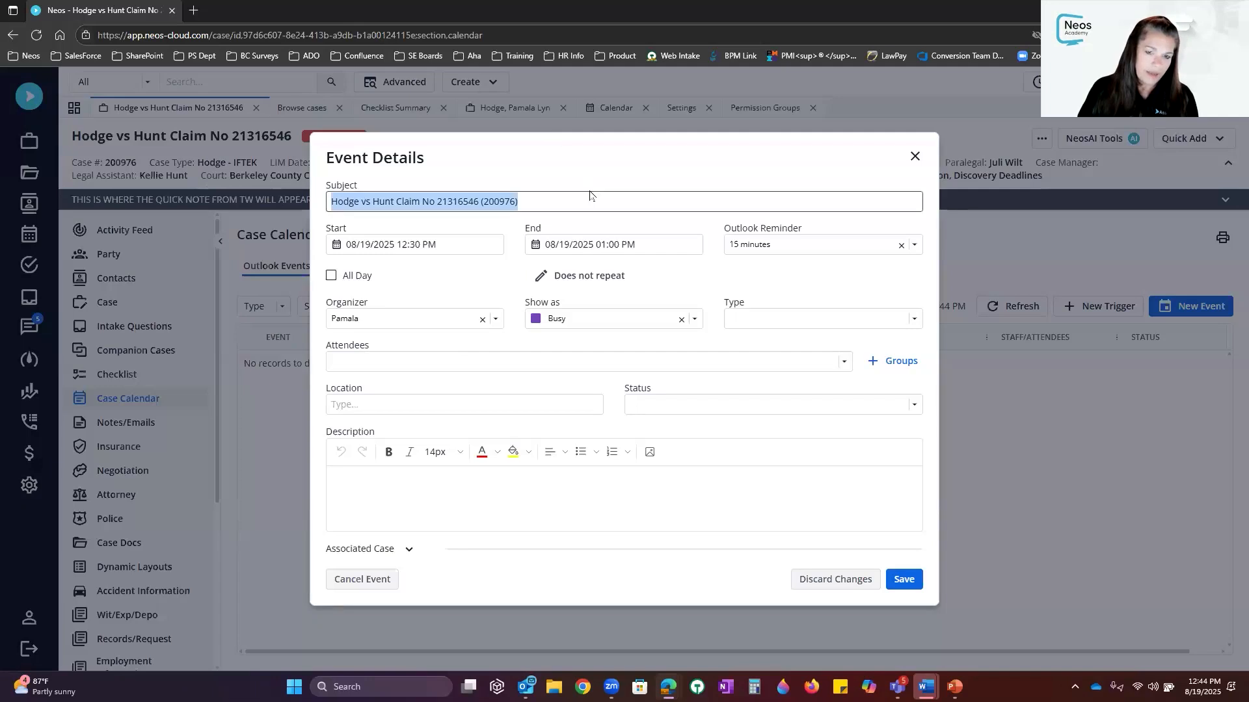
left_click(591, 200)
type("- TEST")
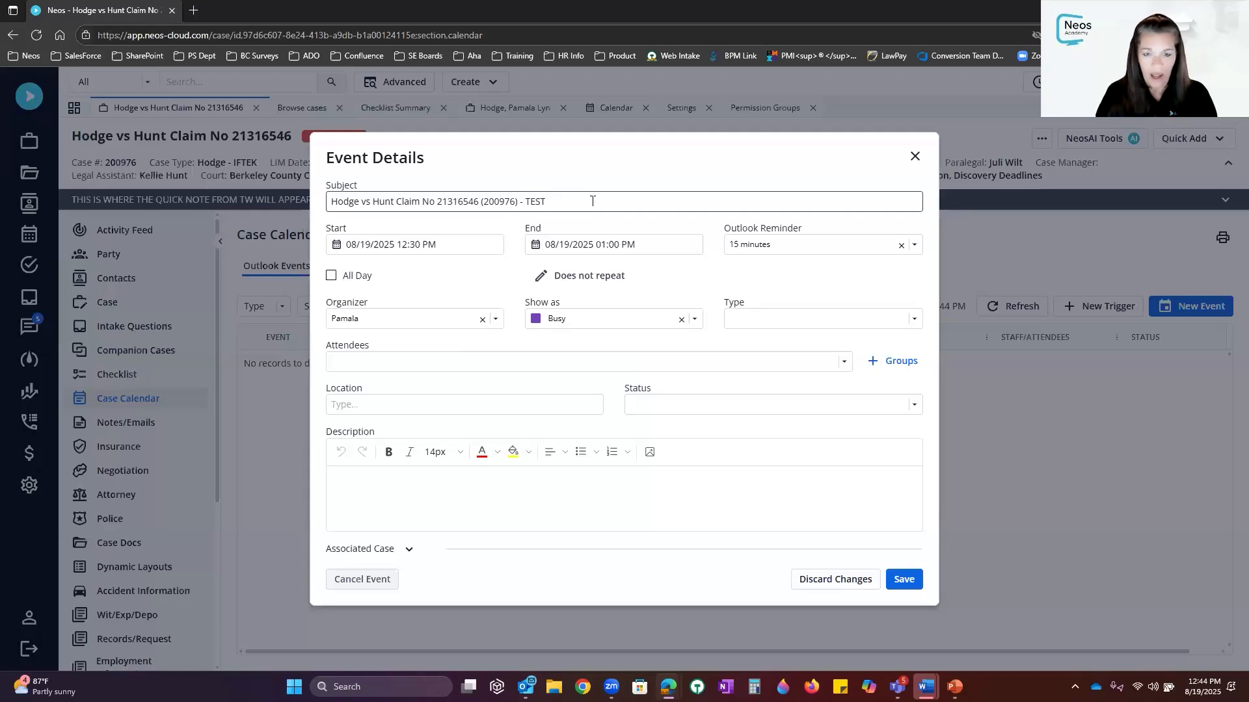
Try moving the start date to the 22nd with start hour 1
left_click(338, 249)
left_click(415, 298)
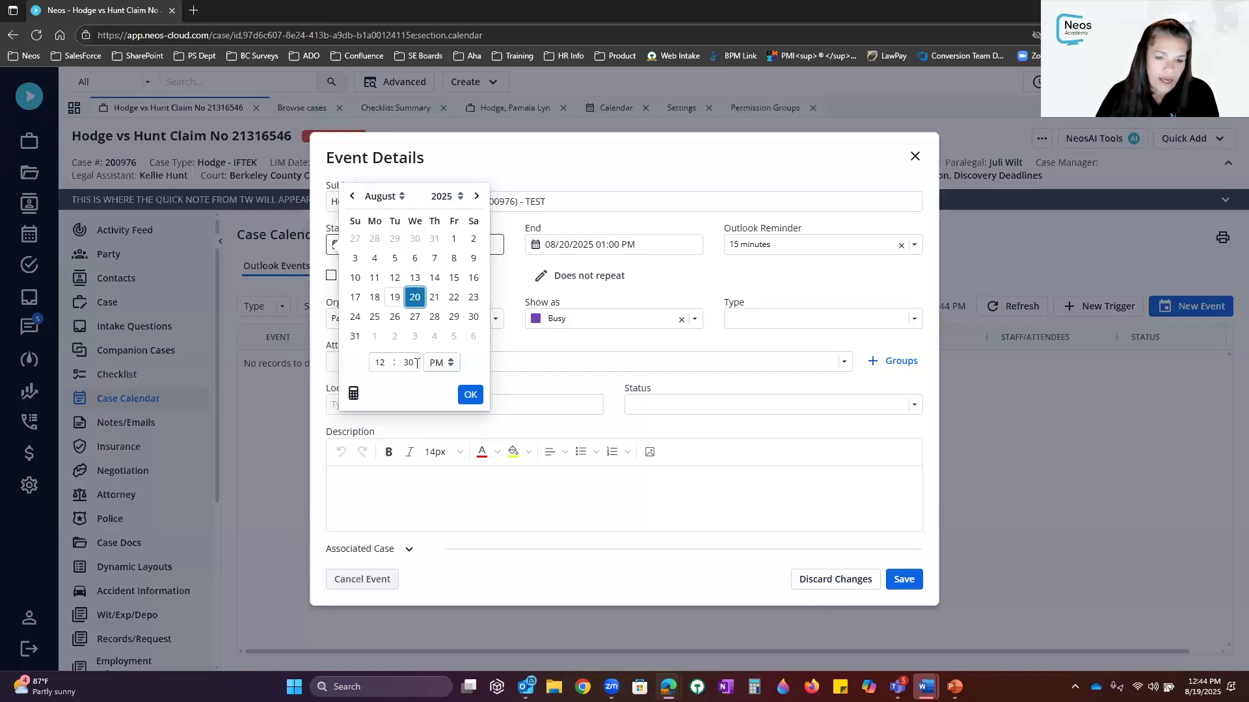
left_click(434, 297)
left_click(455, 298)
key("BackSpace")
key("BackSpace")
type("1")
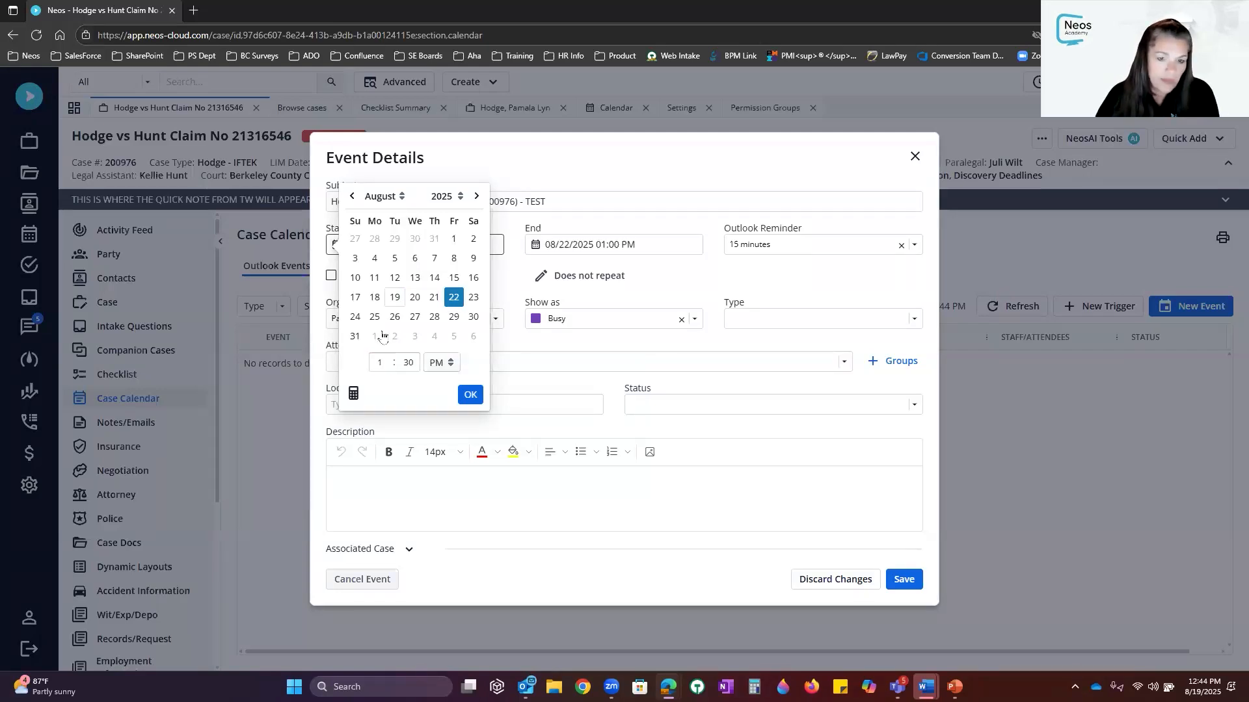
left_click(470, 394)
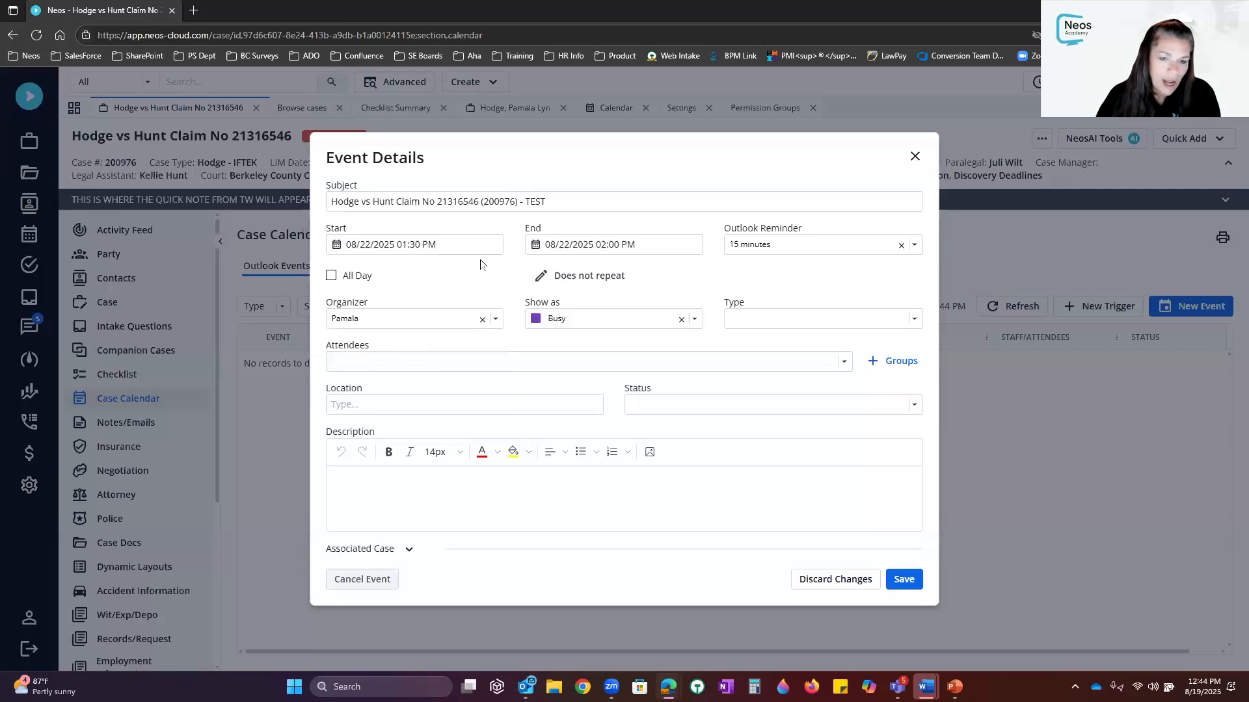
Use the date calculator to set the start 20 days after 08/19/2025, giving 09/08/2025
left_click(335, 245)
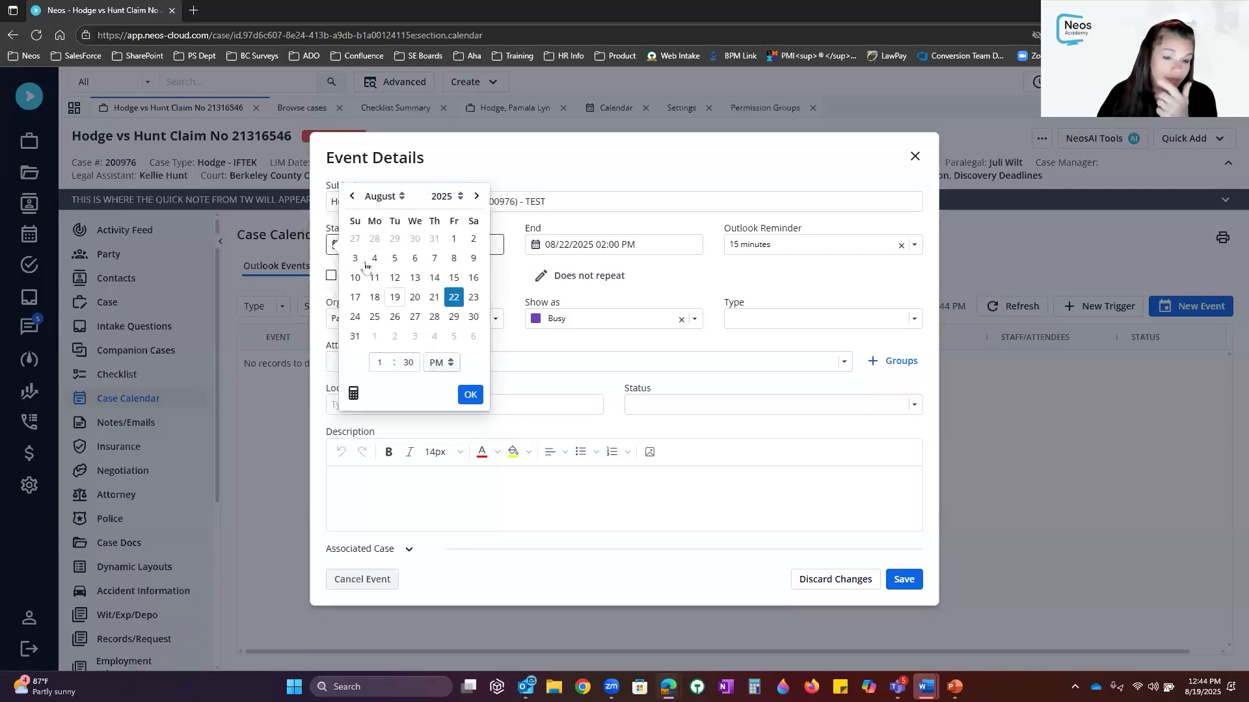
left_click(394, 298)
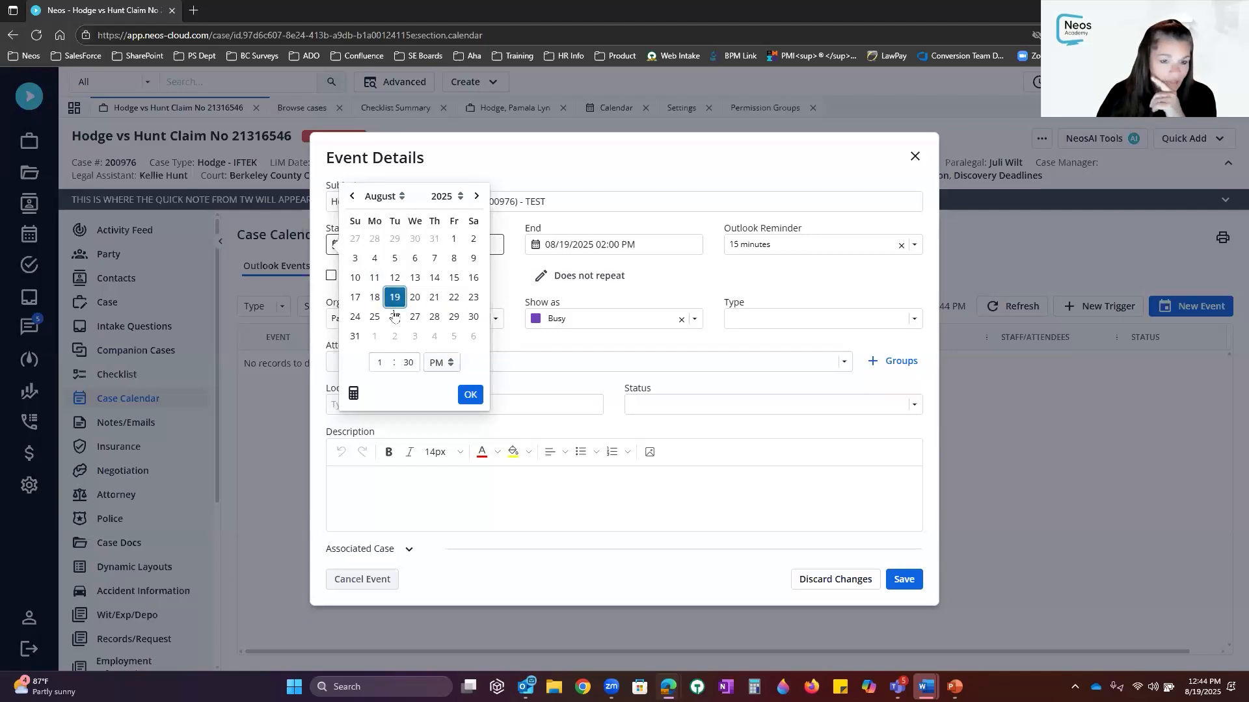
left_click(353, 396)
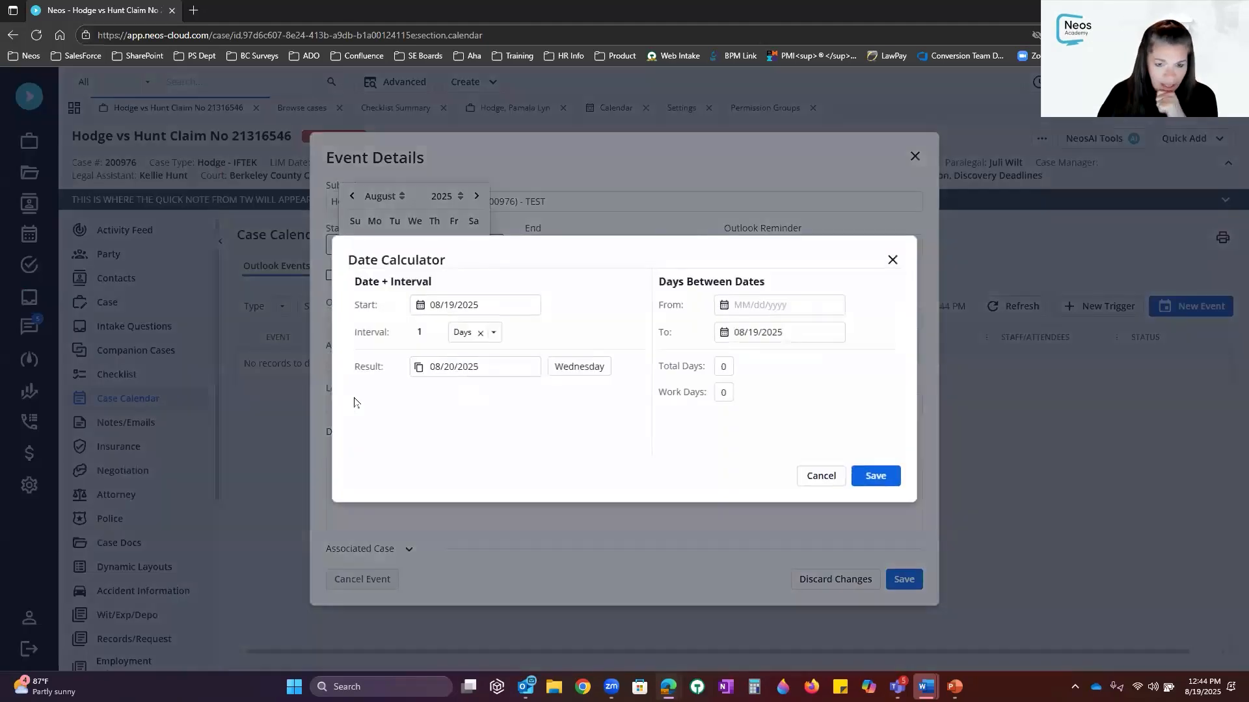
double_click(437, 330)
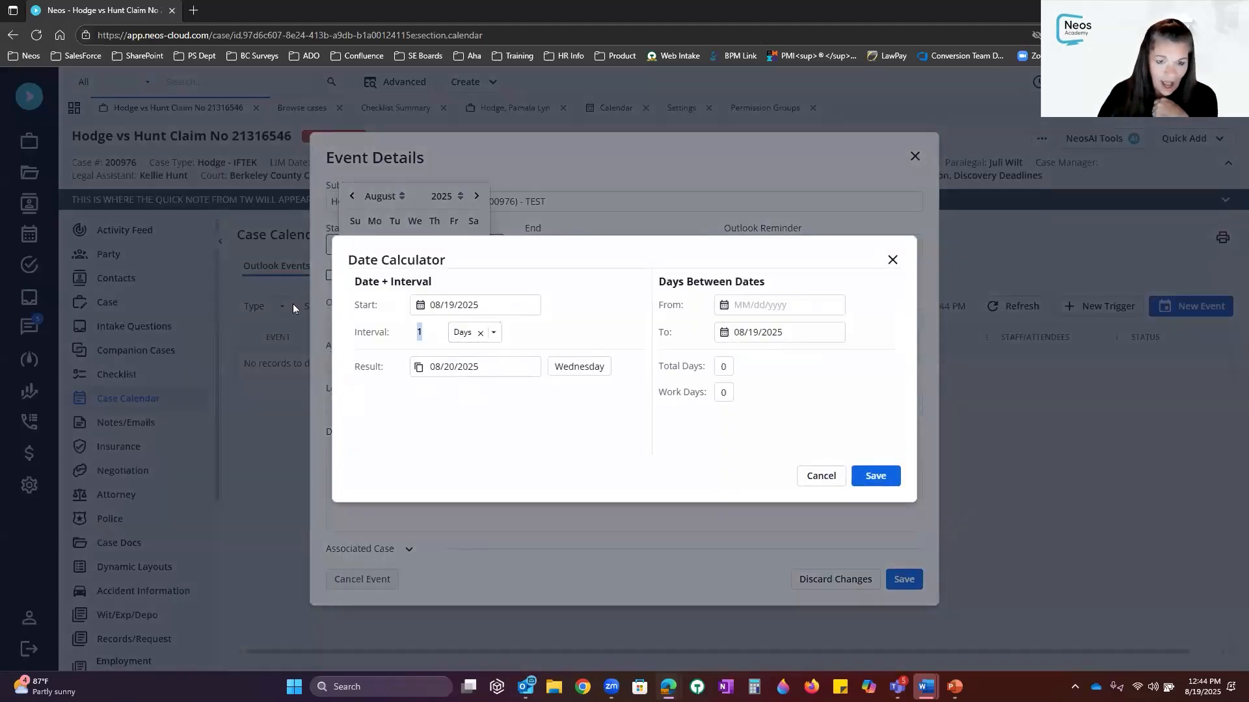
type("20")
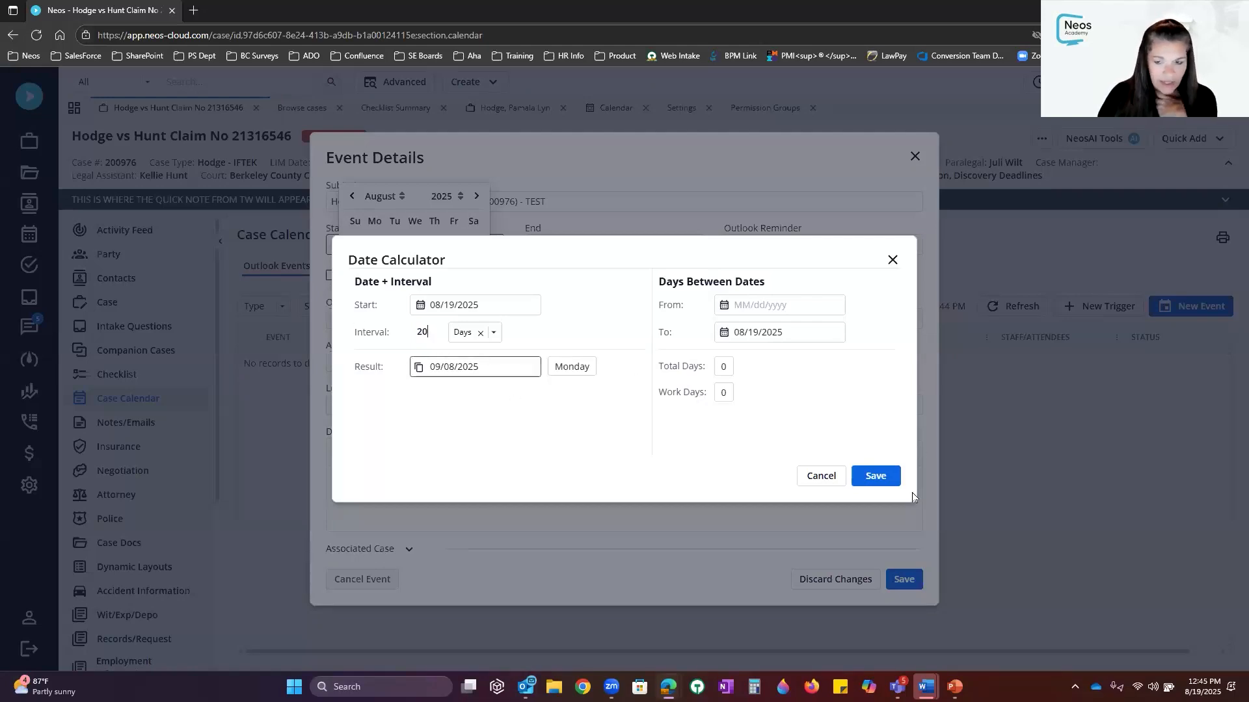
left_click(874, 478)
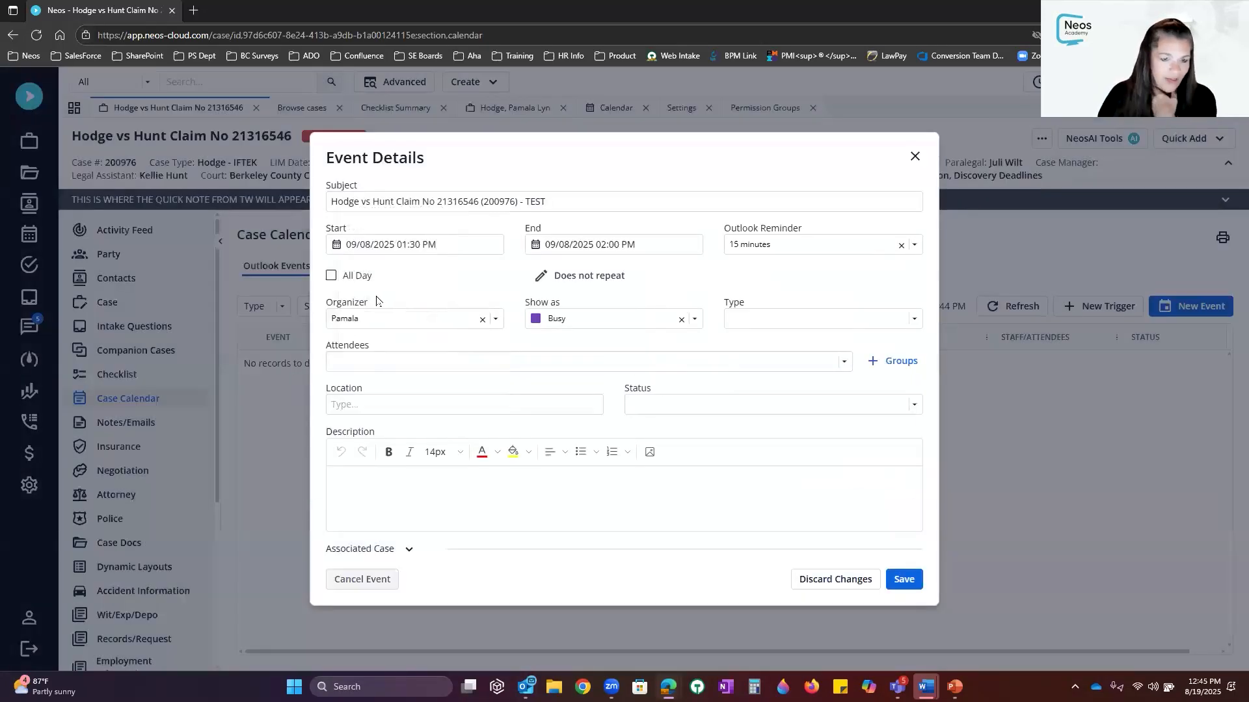
Keep the 15-minute reminder, show the event as Out Of Office, and set type Hearing
left_click(913, 247)
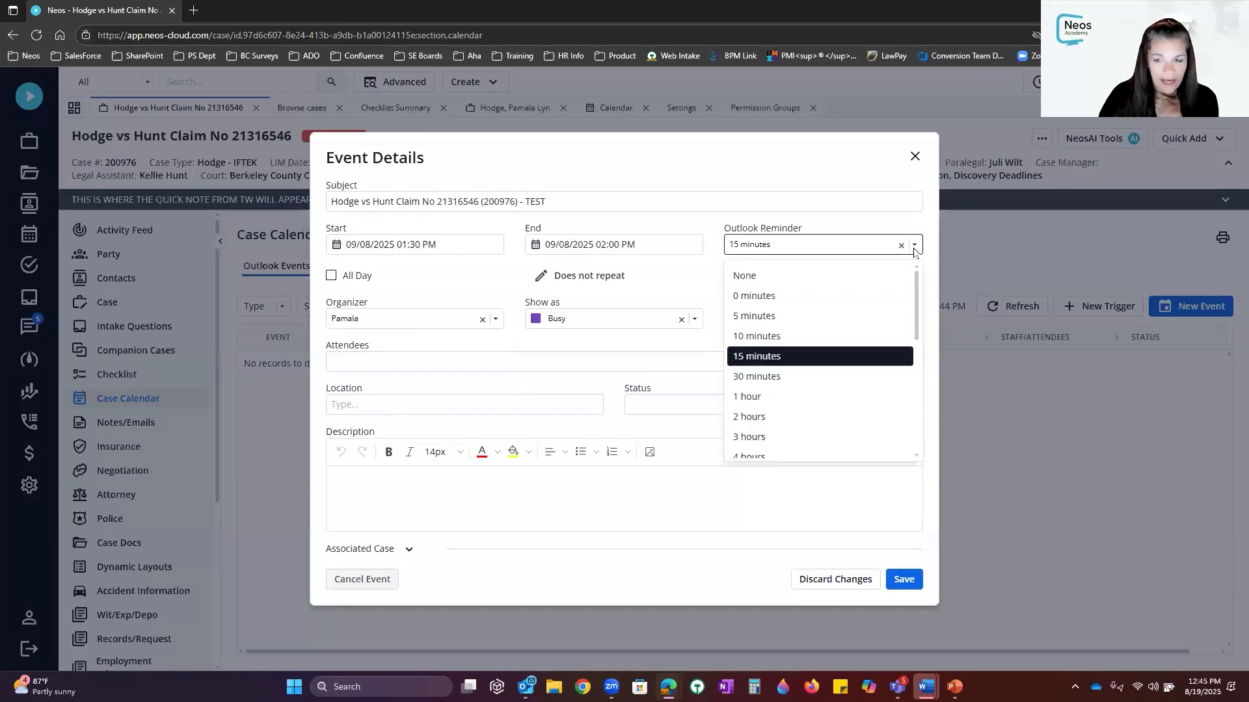
left_click(913, 247)
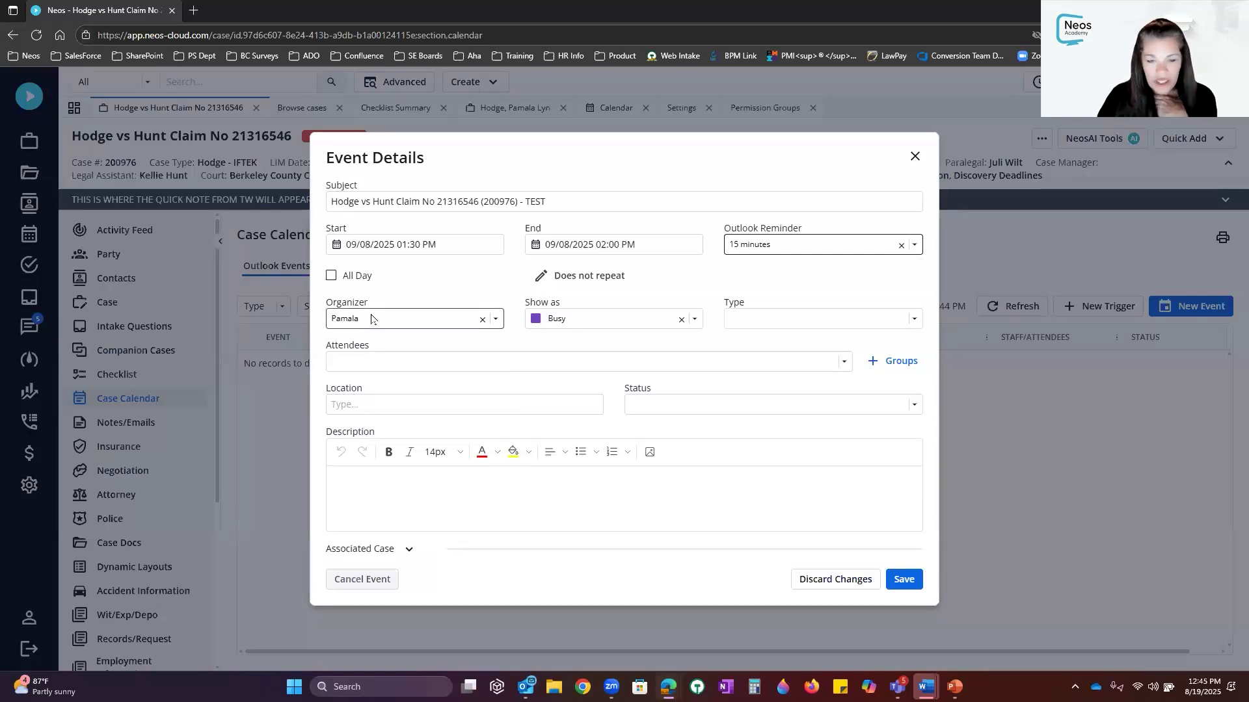
left_click(694, 320)
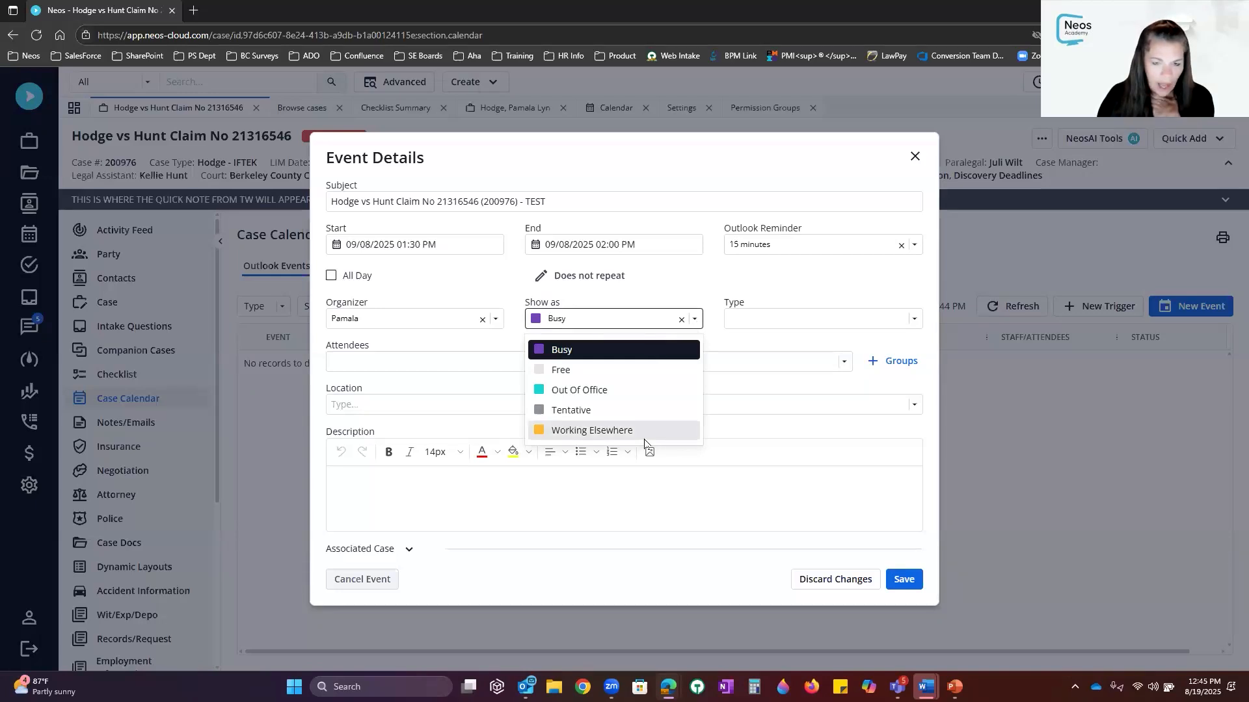
left_click(621, 393)
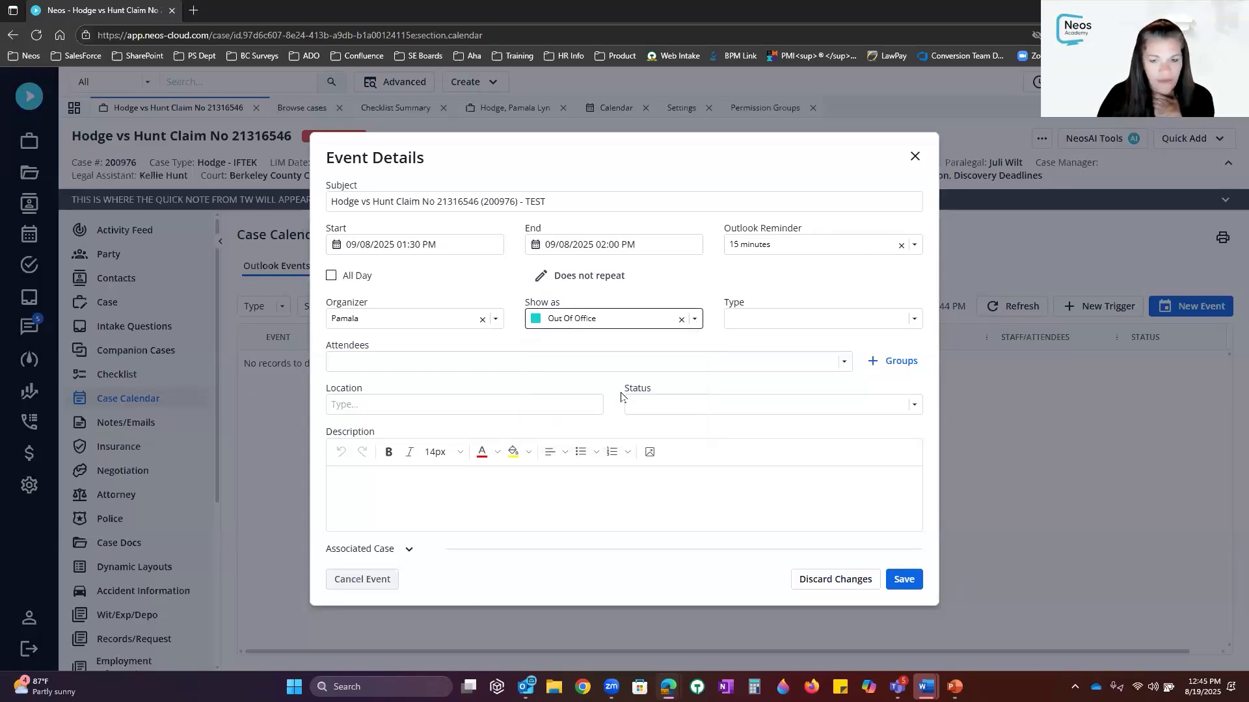
left_click(812, 325)
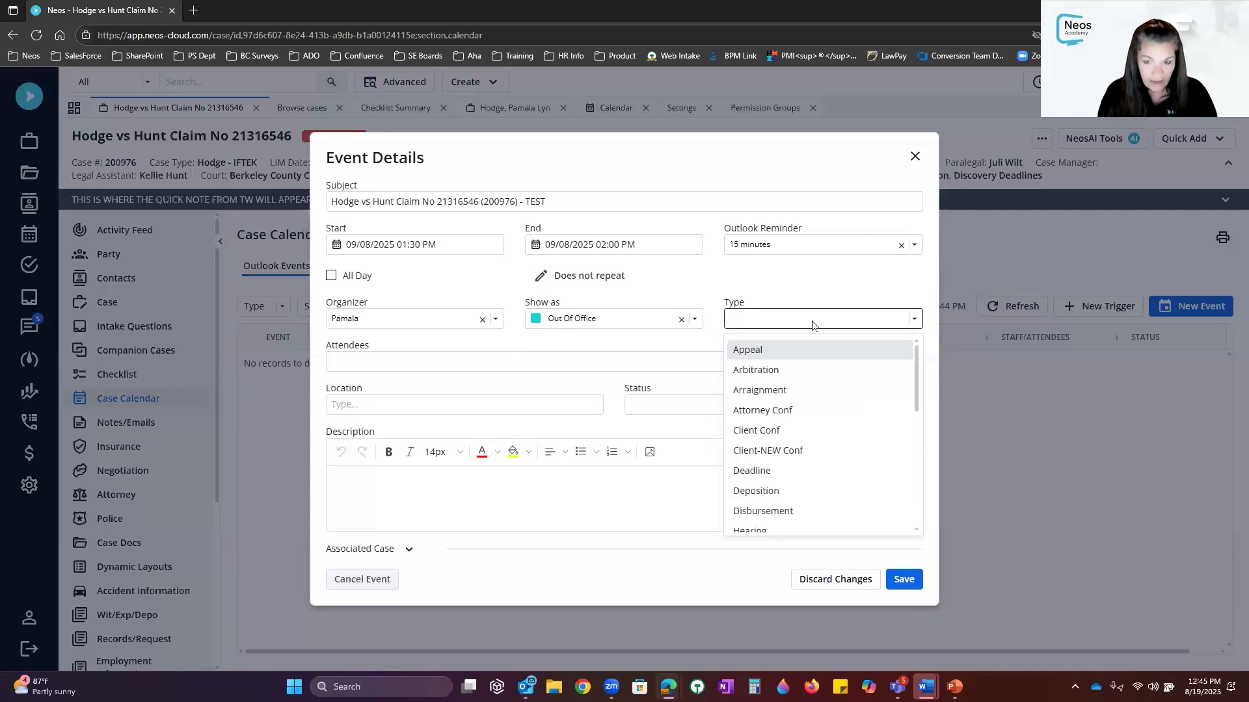
type("hea")
left_click(780, 350)
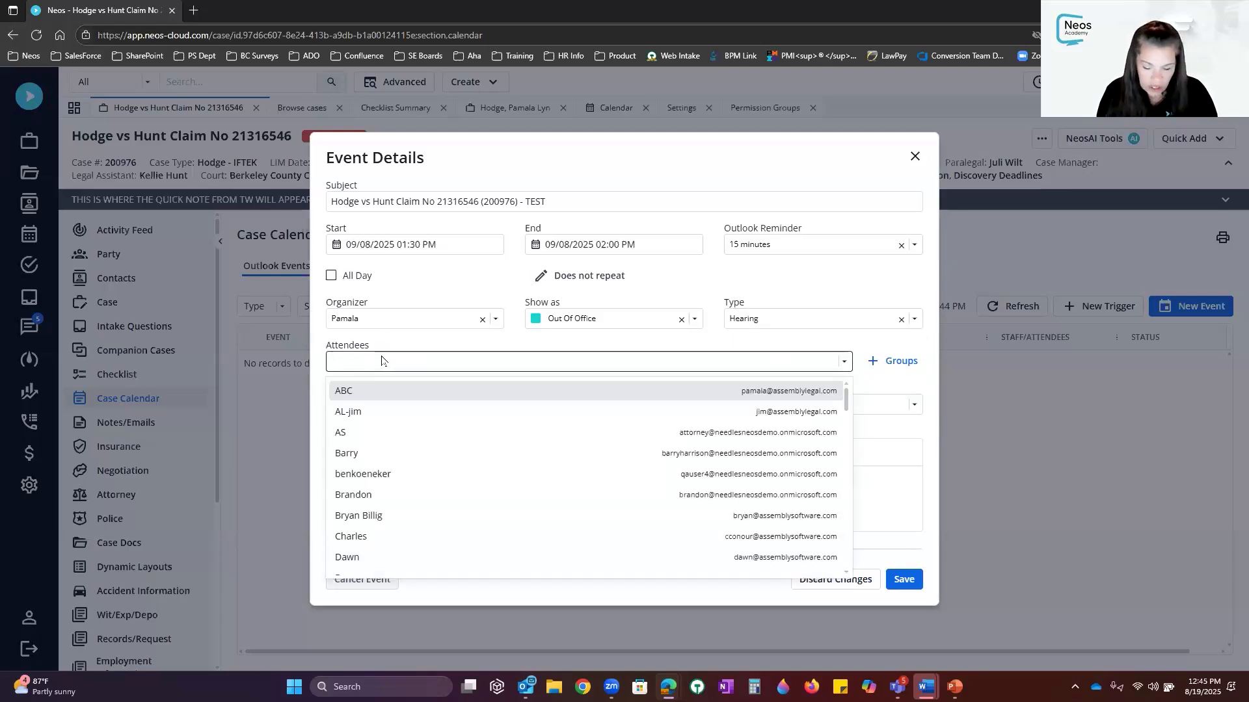
Add a staff member and an external e-mail address as event attendees
type("lar")
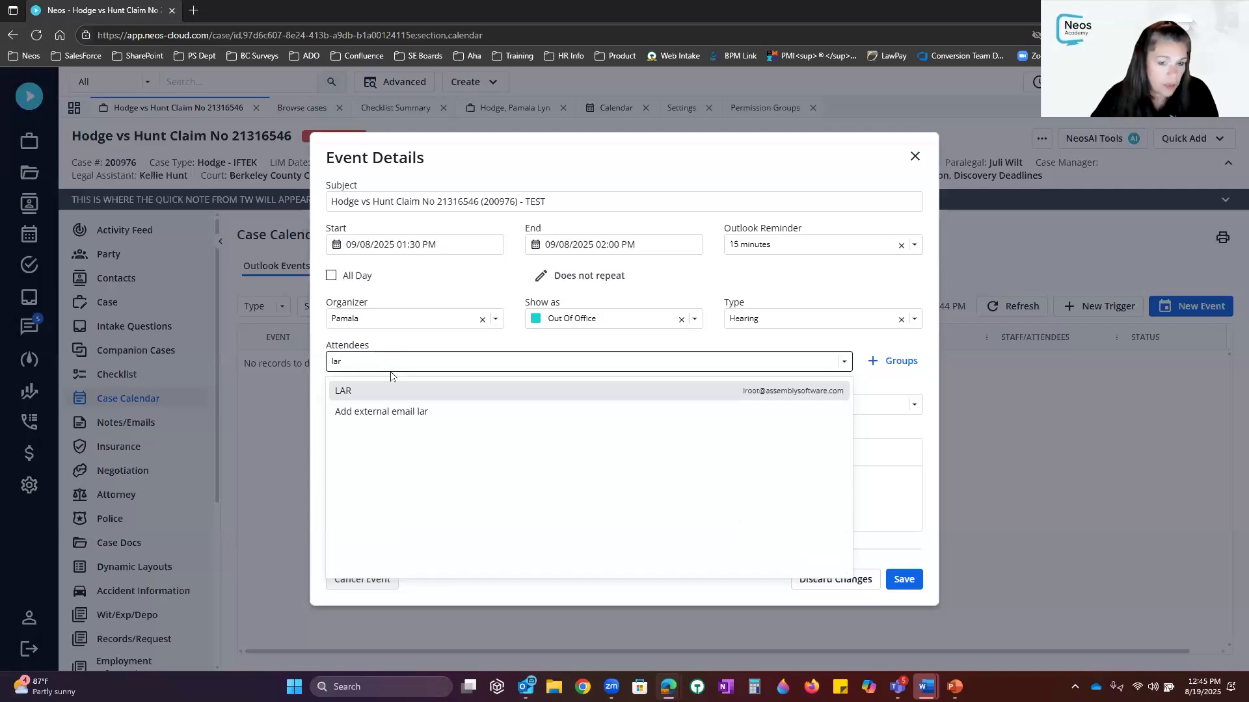
left_click(391, 373)
left_click(465, 356)
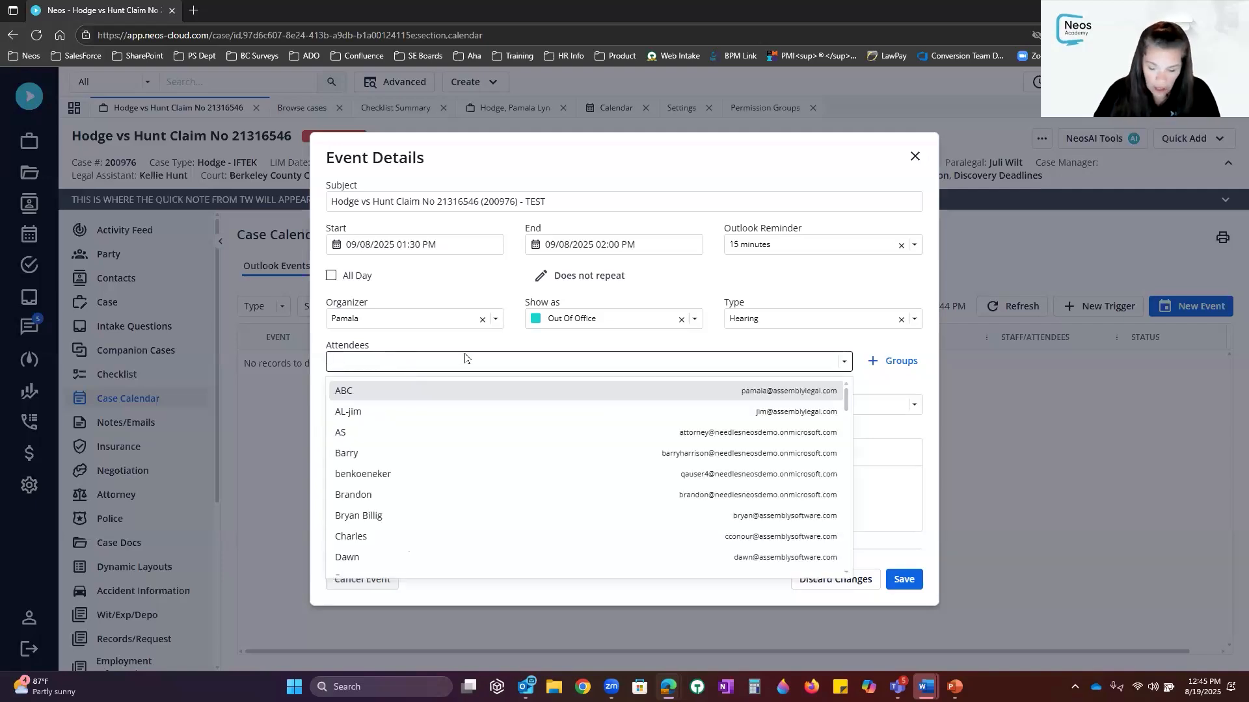
type("lar")
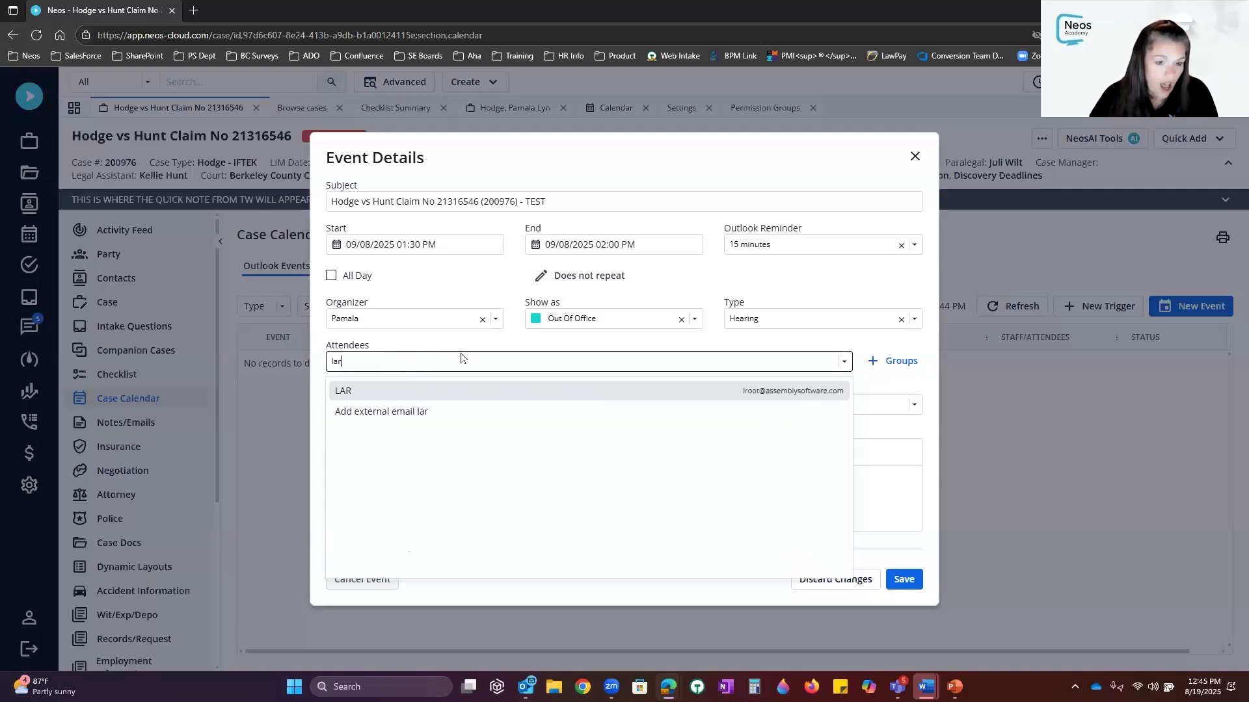
left_click(420, 391)
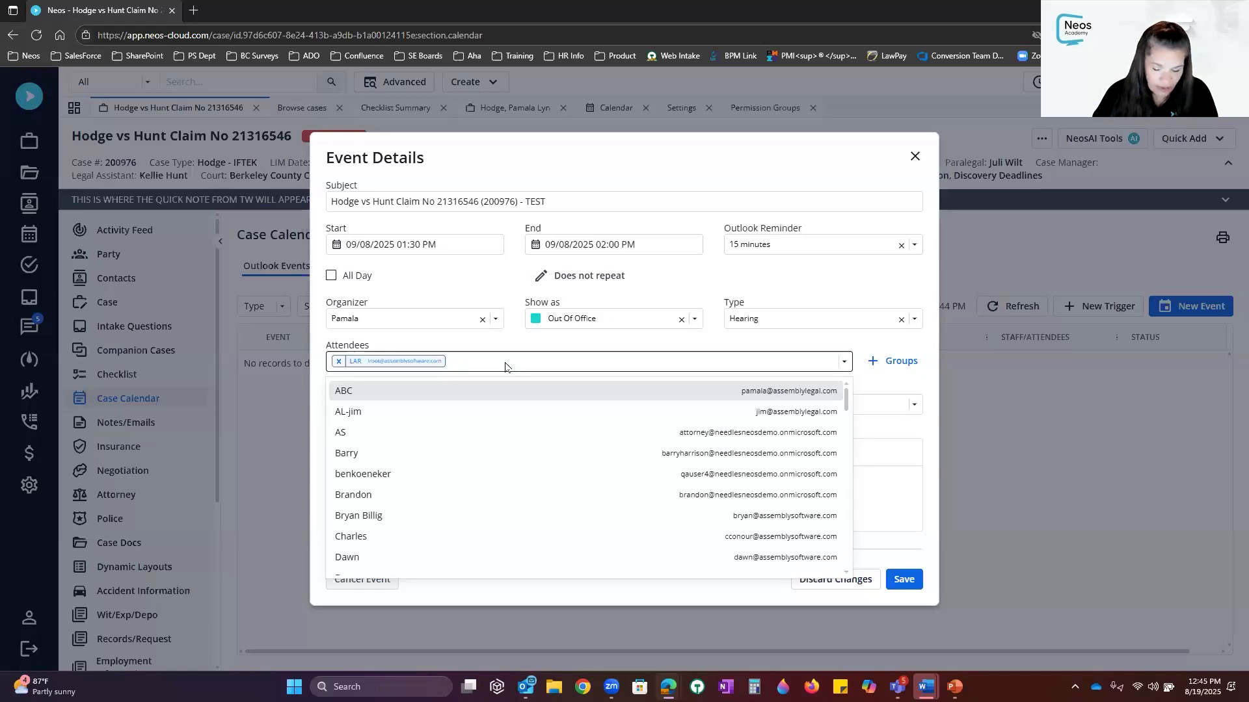
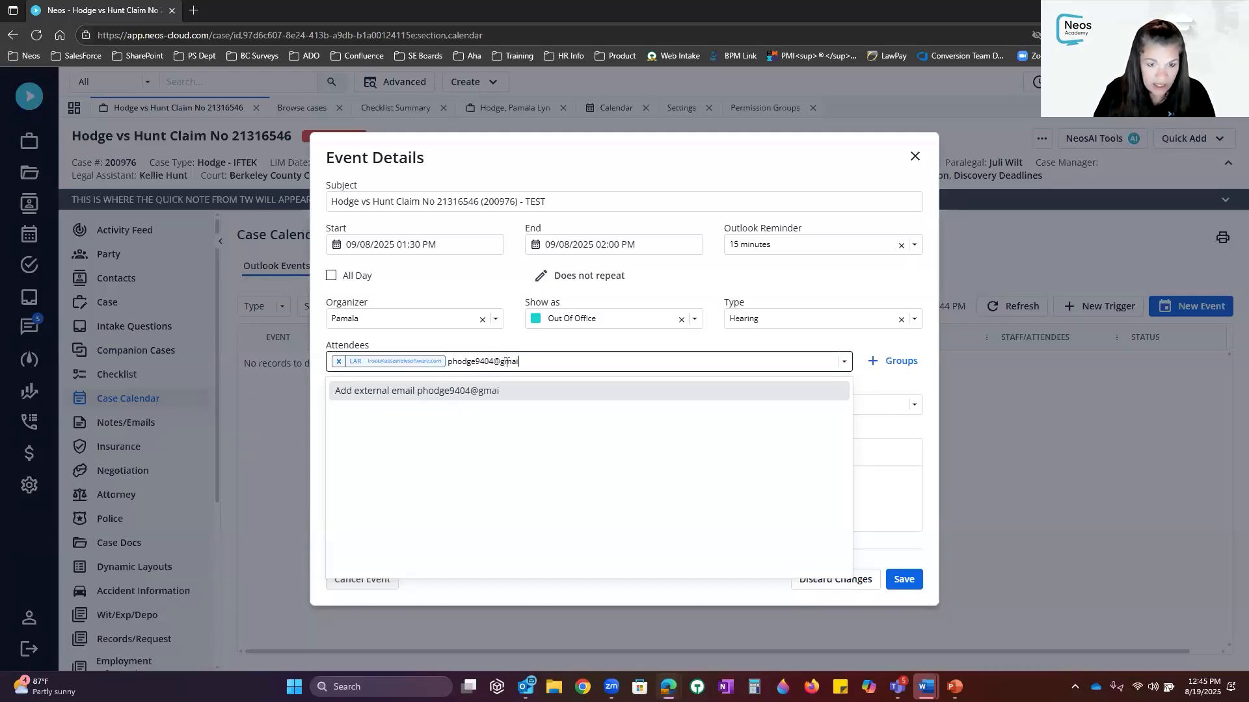
key("Return")
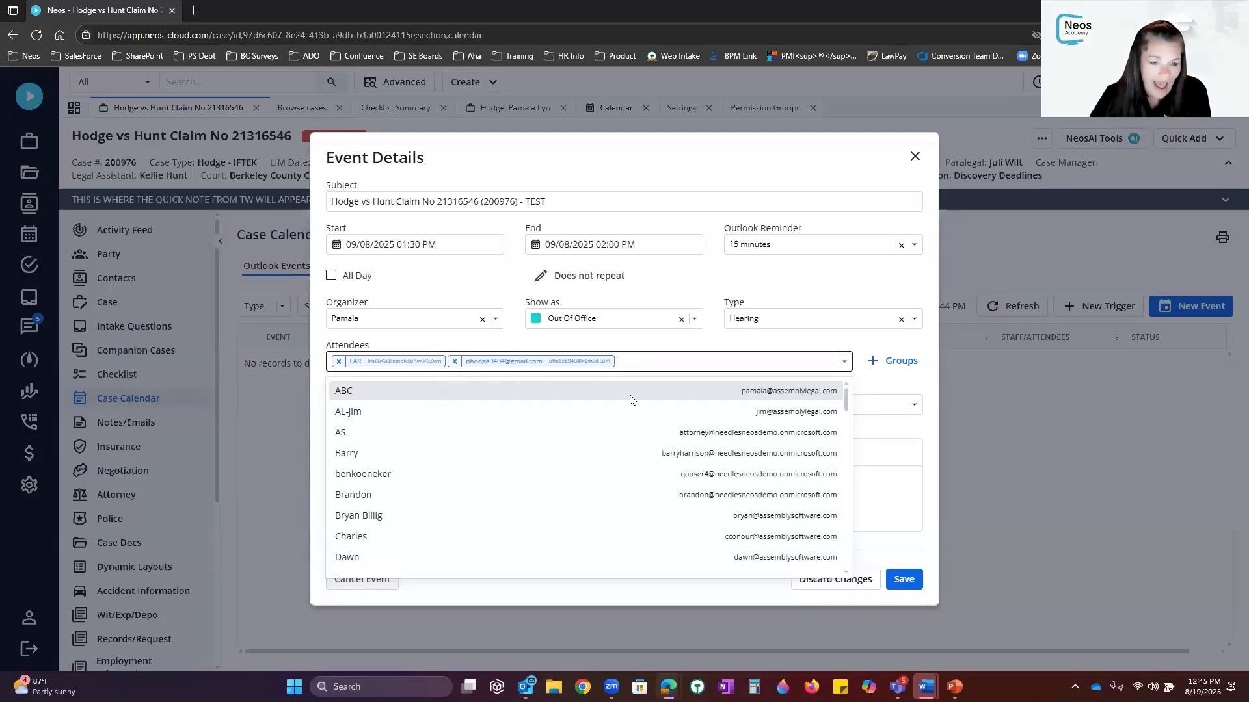
Open the staff group invite picker and back out without adding a group
left_click(873, 363)
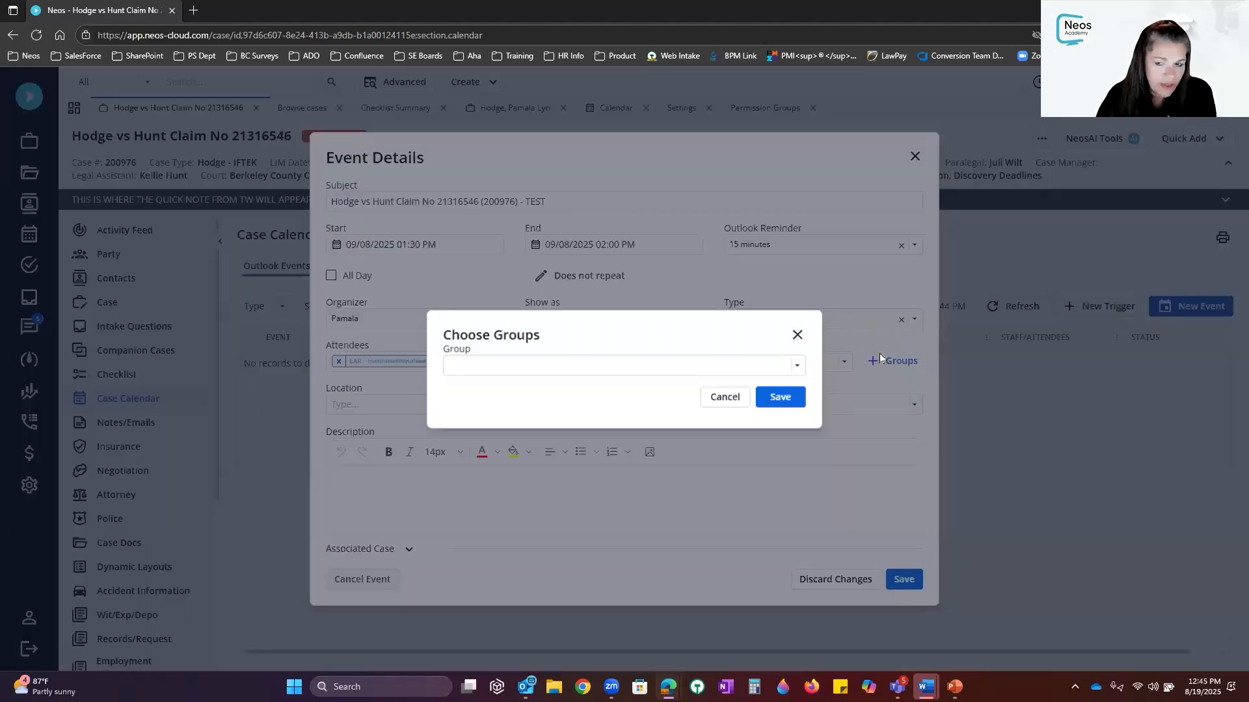
left_click(794, 366)
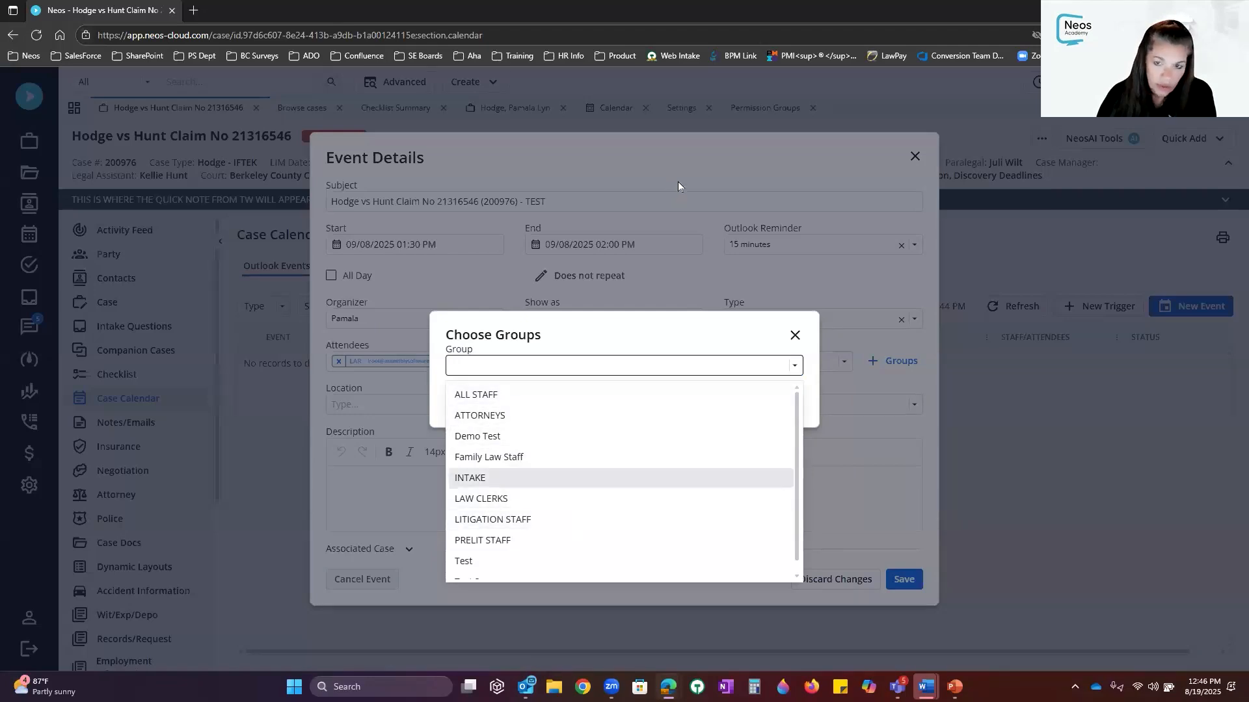
left_click(689, 151)
left_click(726, 399)
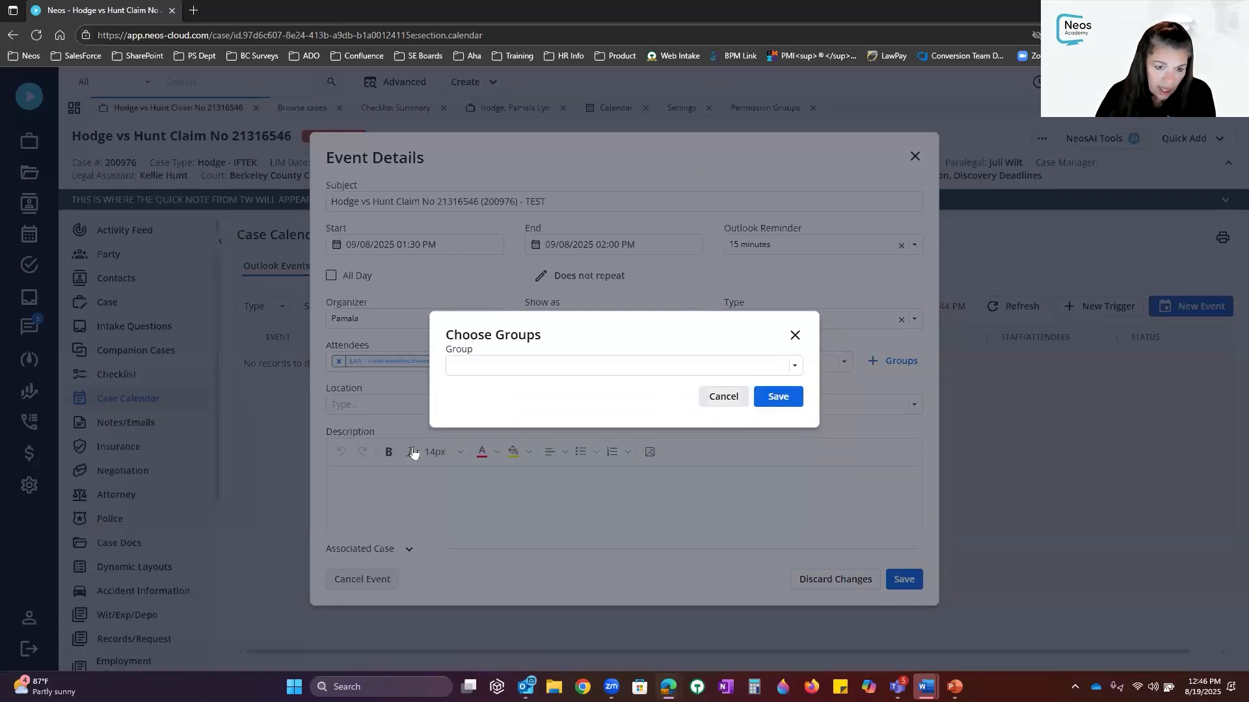
Enter location 'Where is', status Open and description TESTING, then save the event
left_click(443, 401)
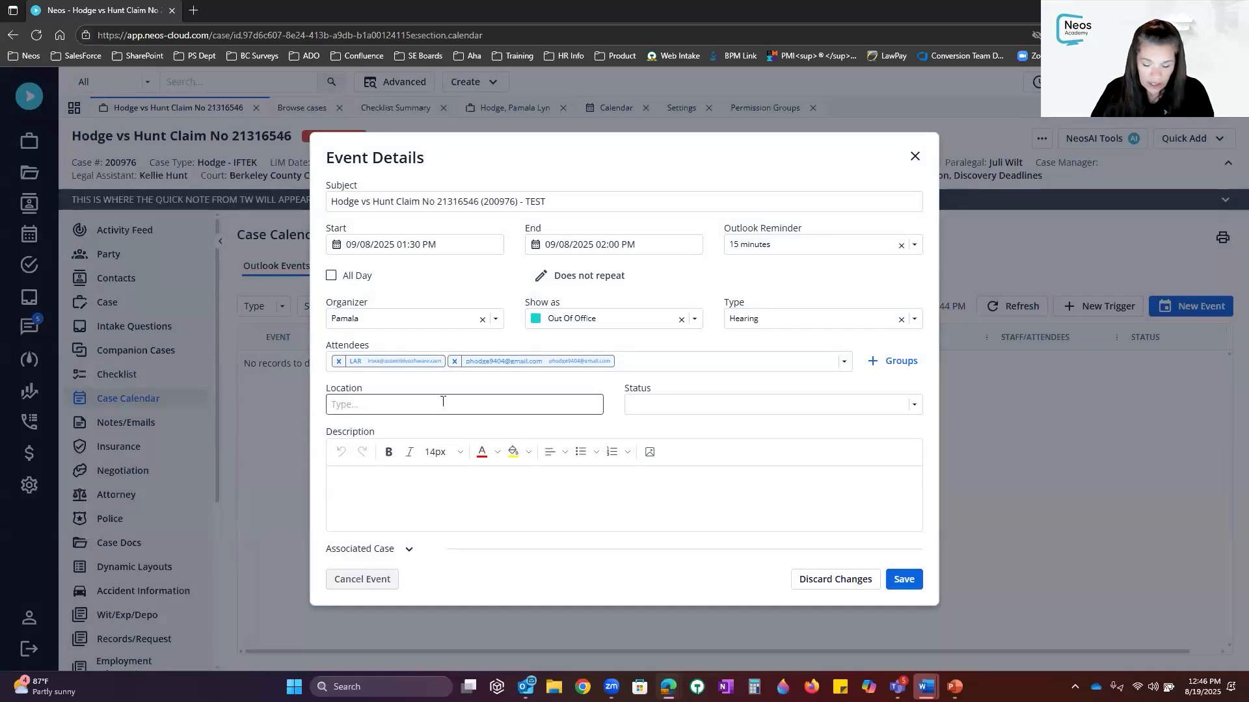
type("Where is it")
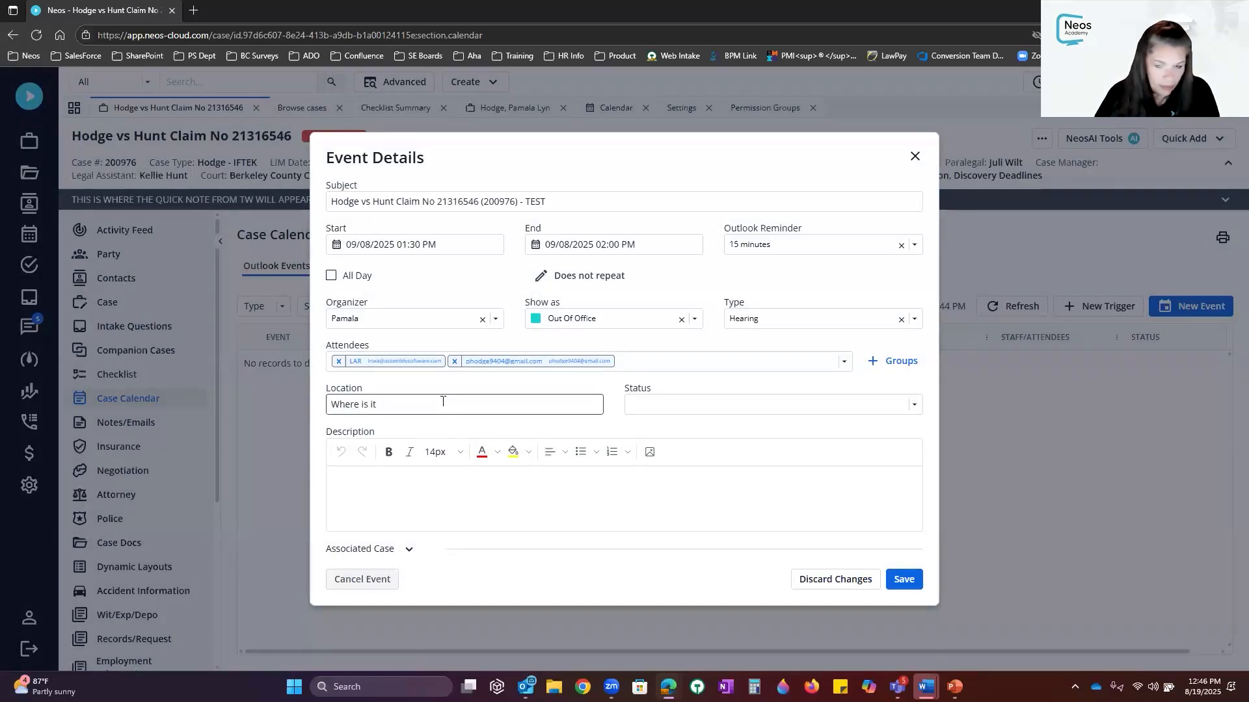
left_click(706, 409)
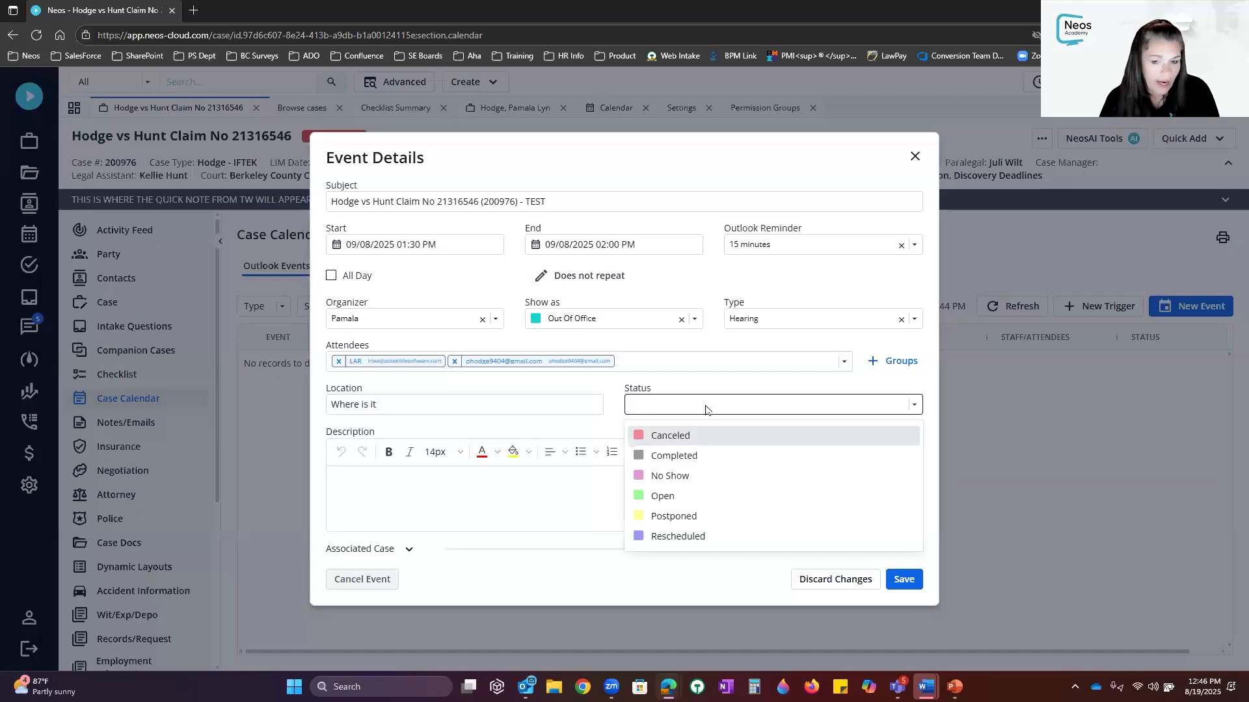
left_click(683, 497)
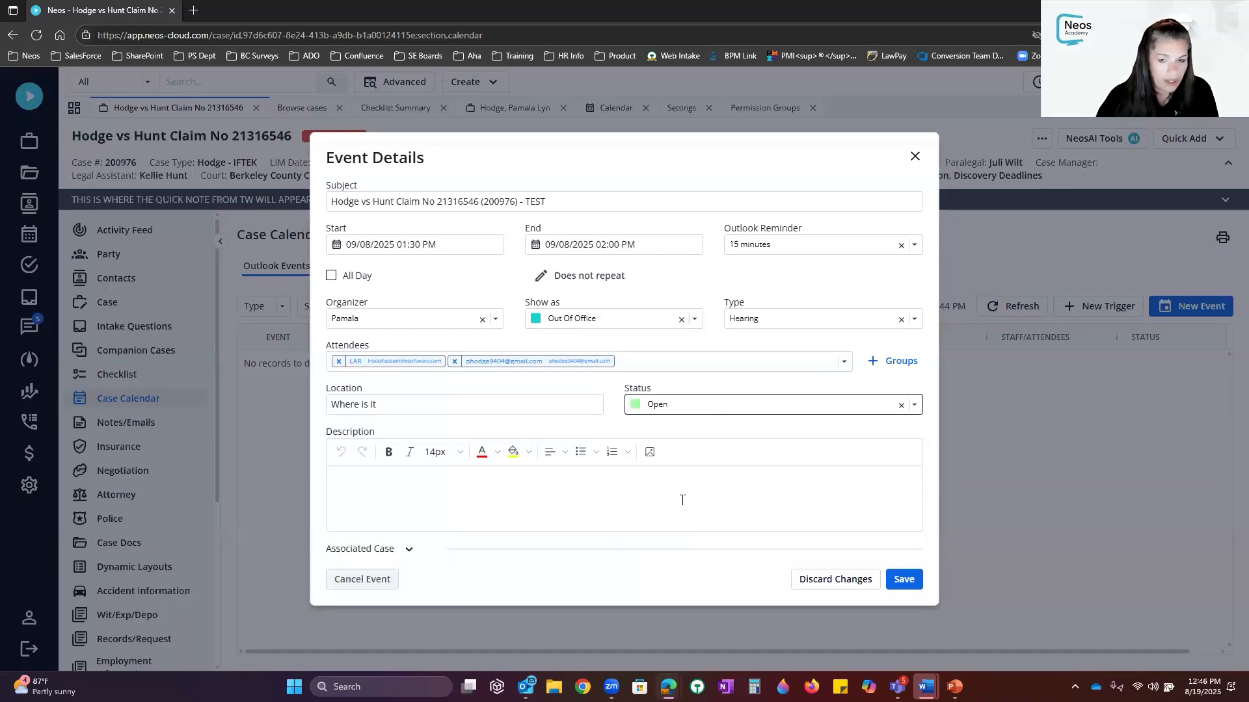
left_click(676, 487)
type("TES")
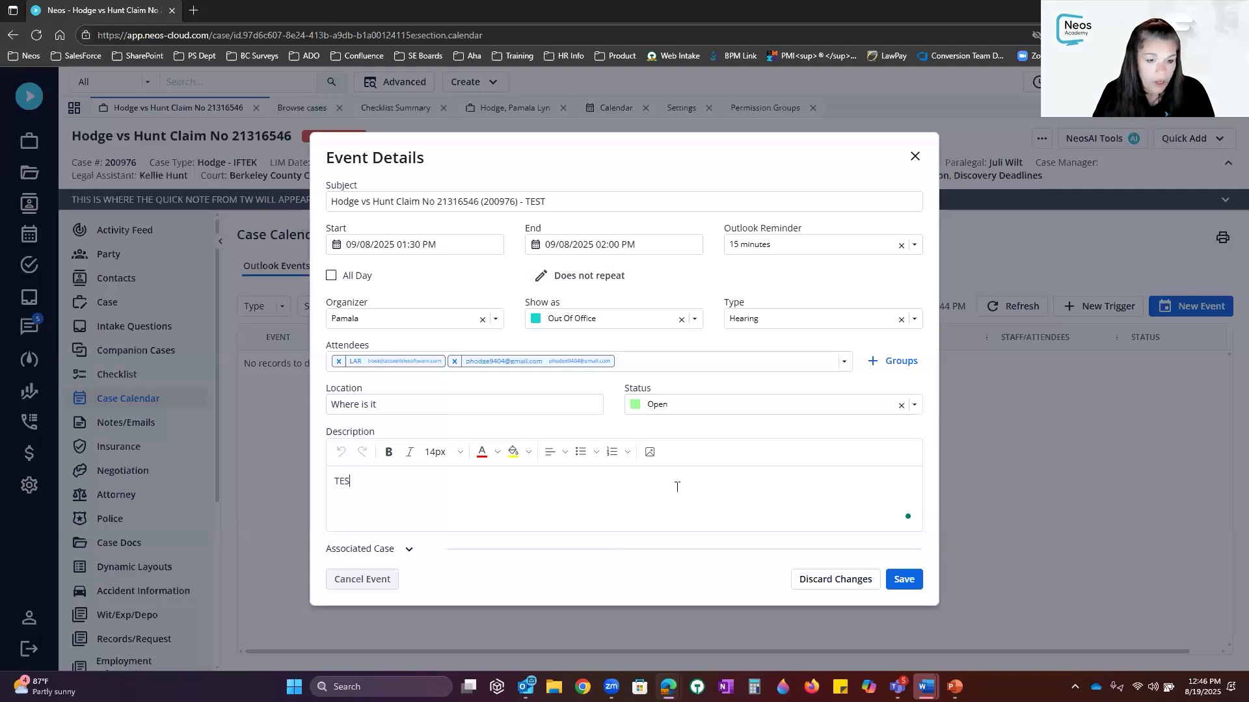
type("TING")
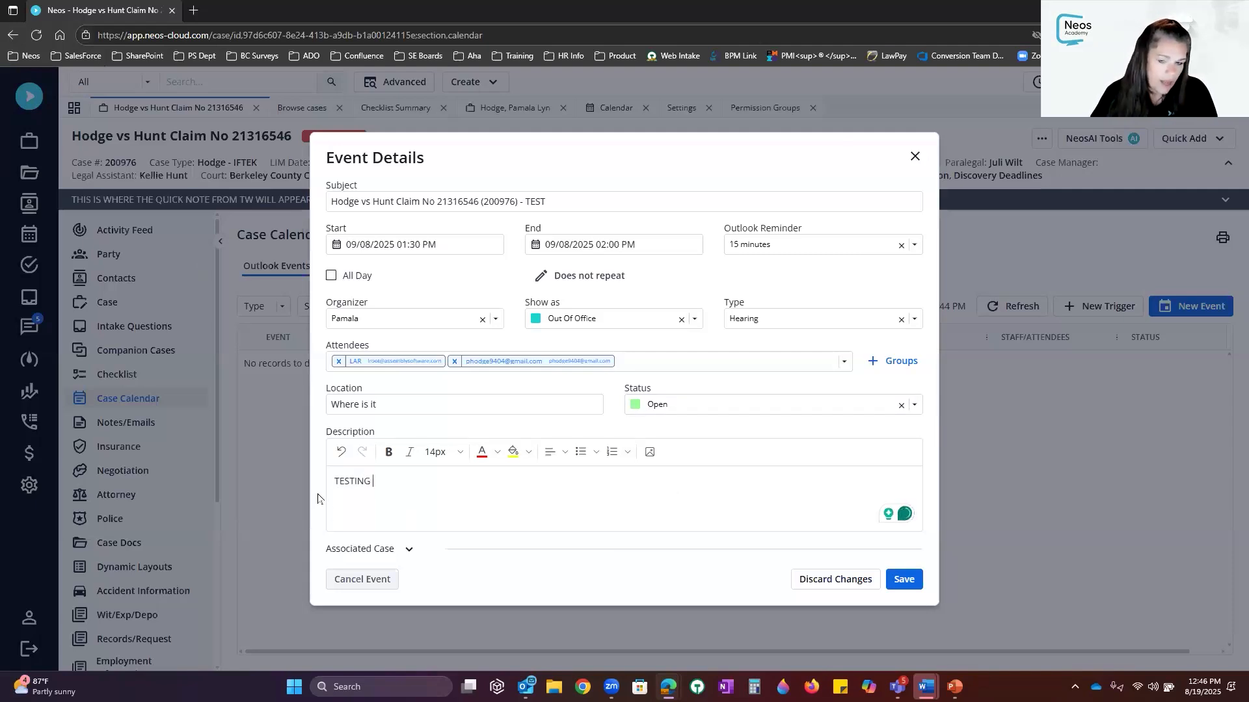
left_click(902, 580)
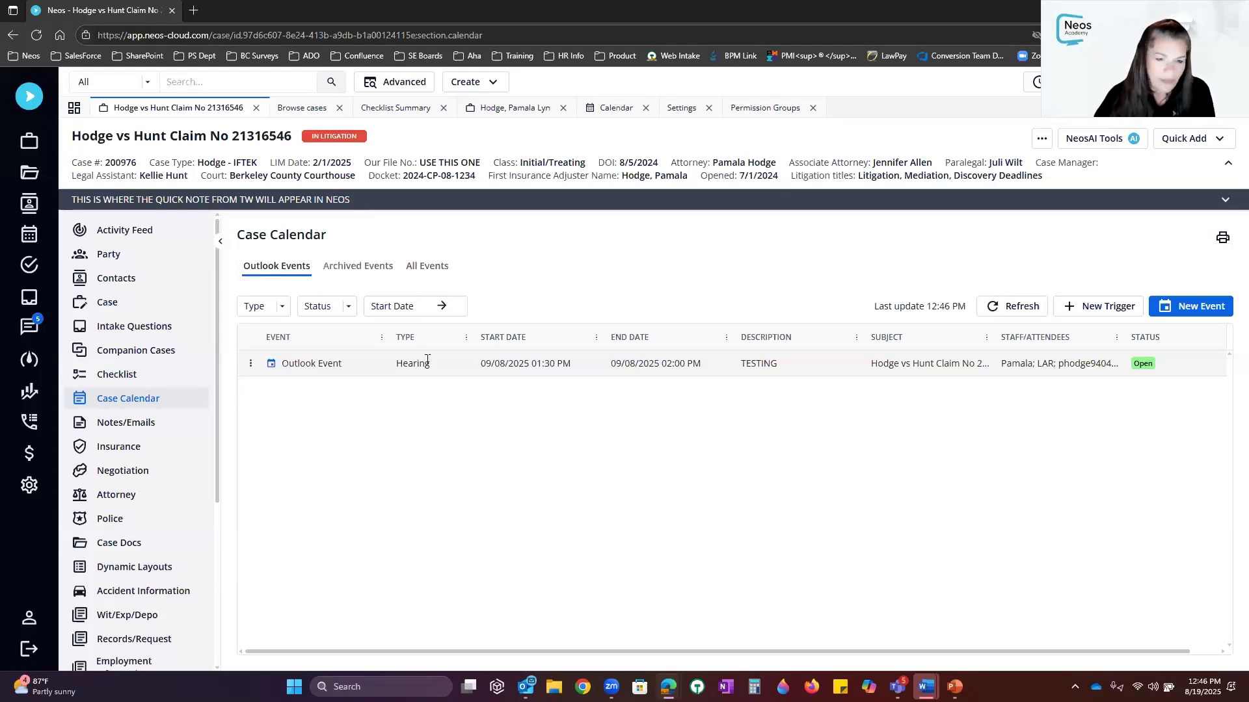
Open the actions menu for the 09/08/2025 Hearing event row
left_click(251, 365)
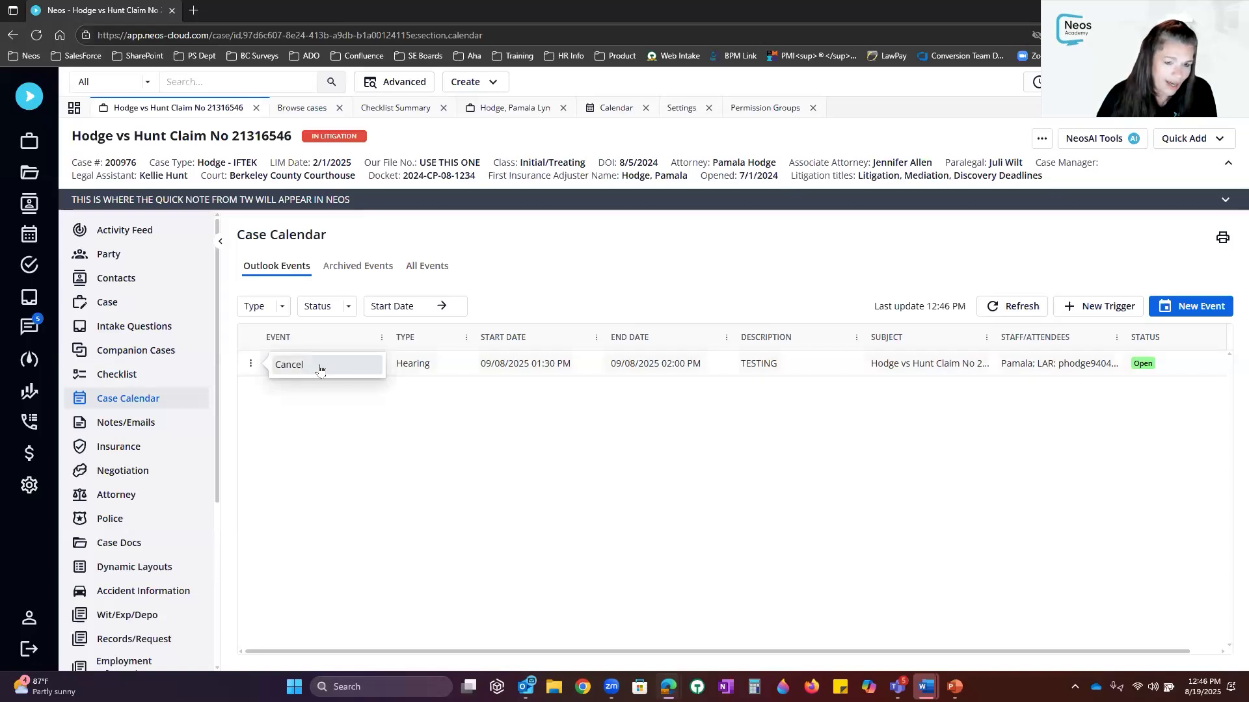
Open the Hearing event's details and change its status to Rescheduled
left_click(565, 361)
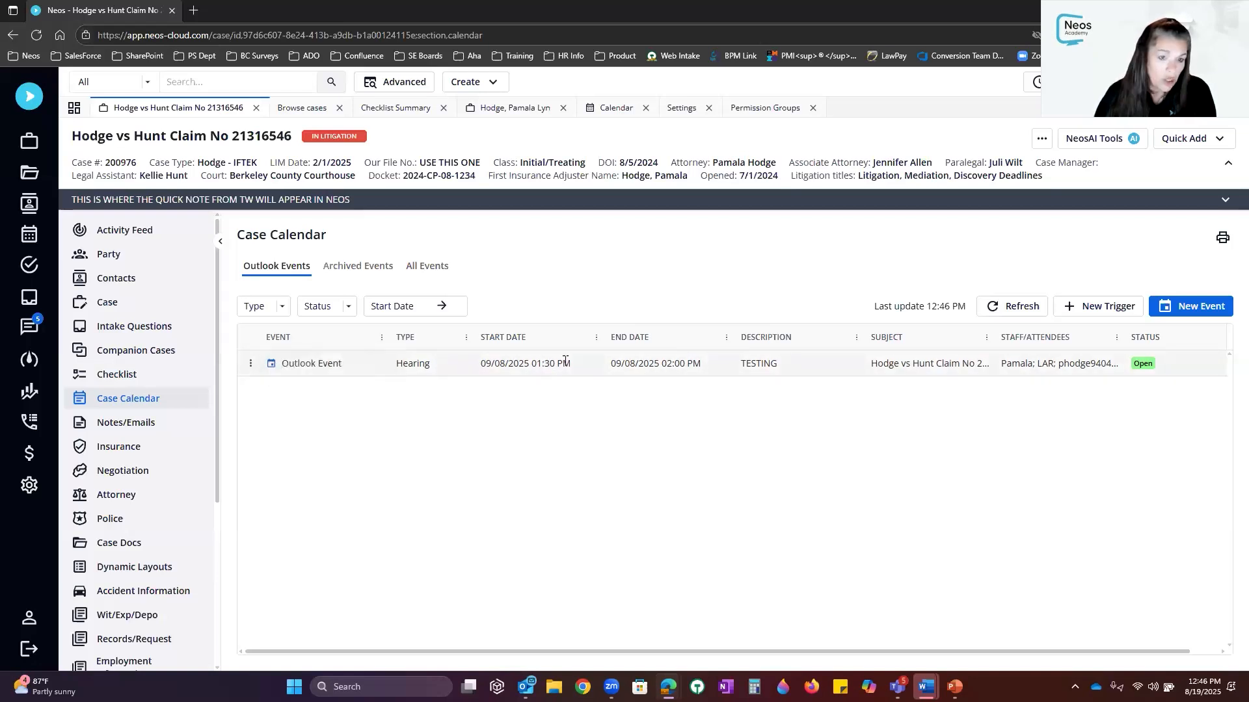
left_click(565, 362)
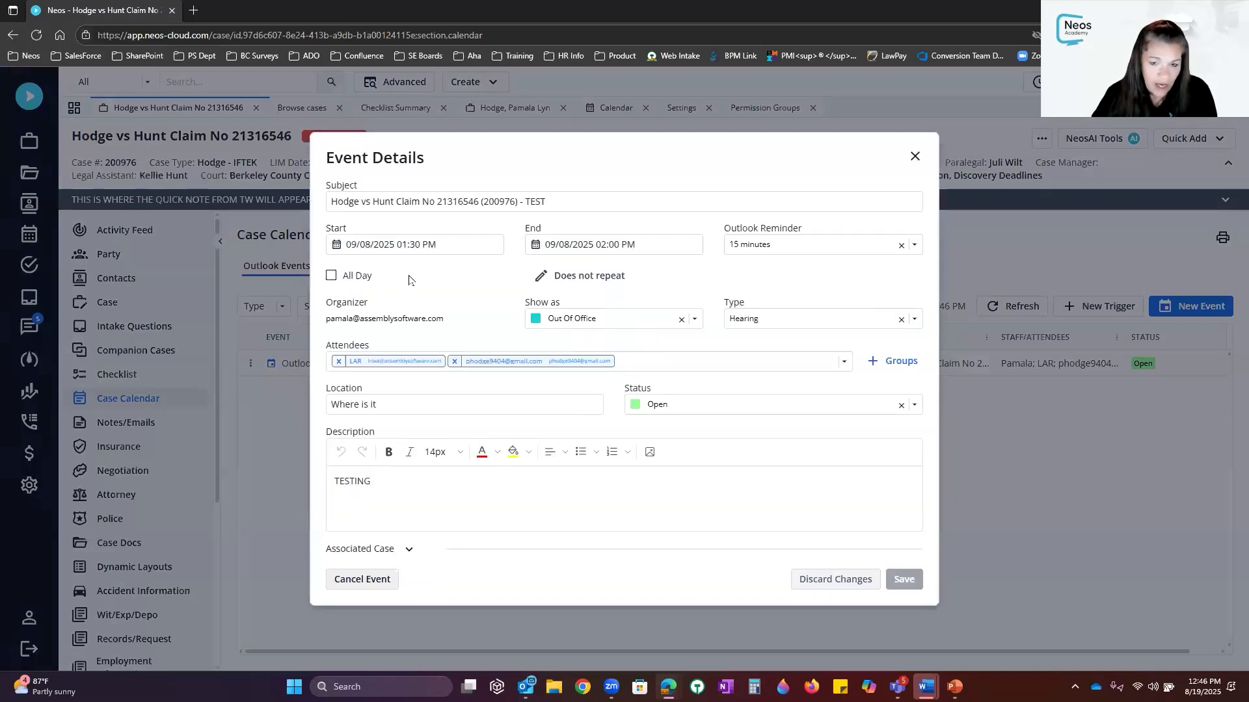
left_click(915, 405)
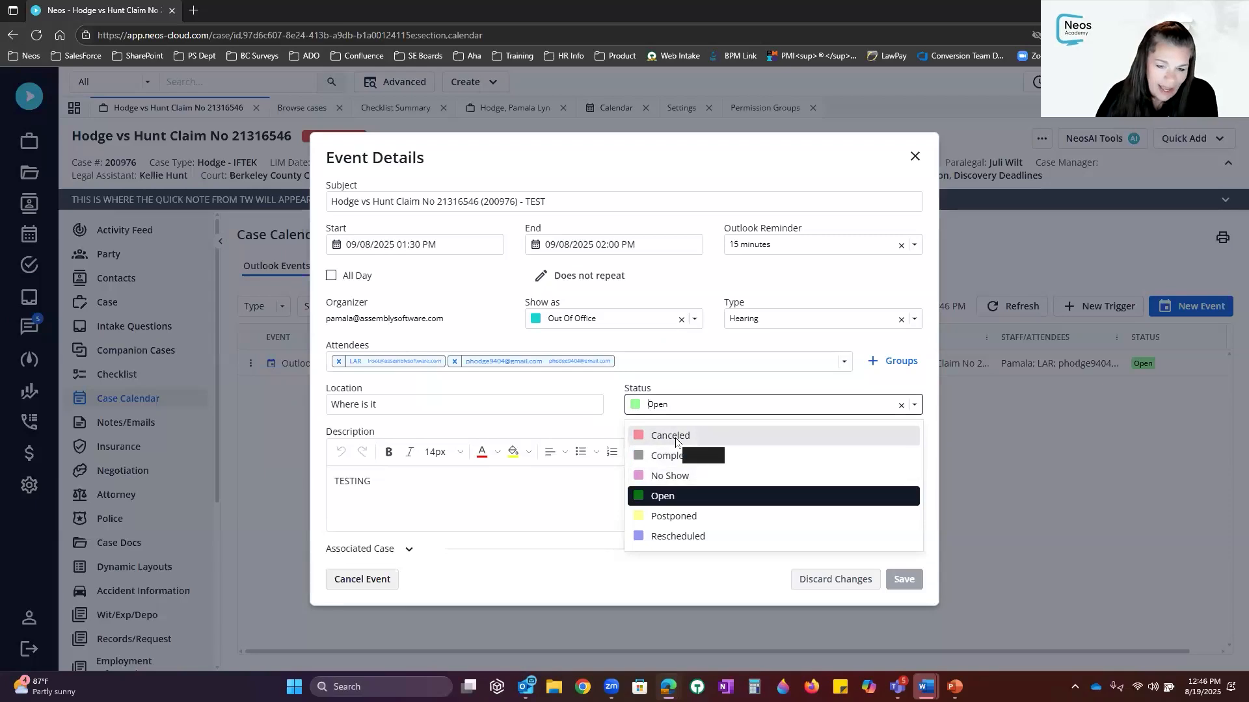
left_click(670, 543)
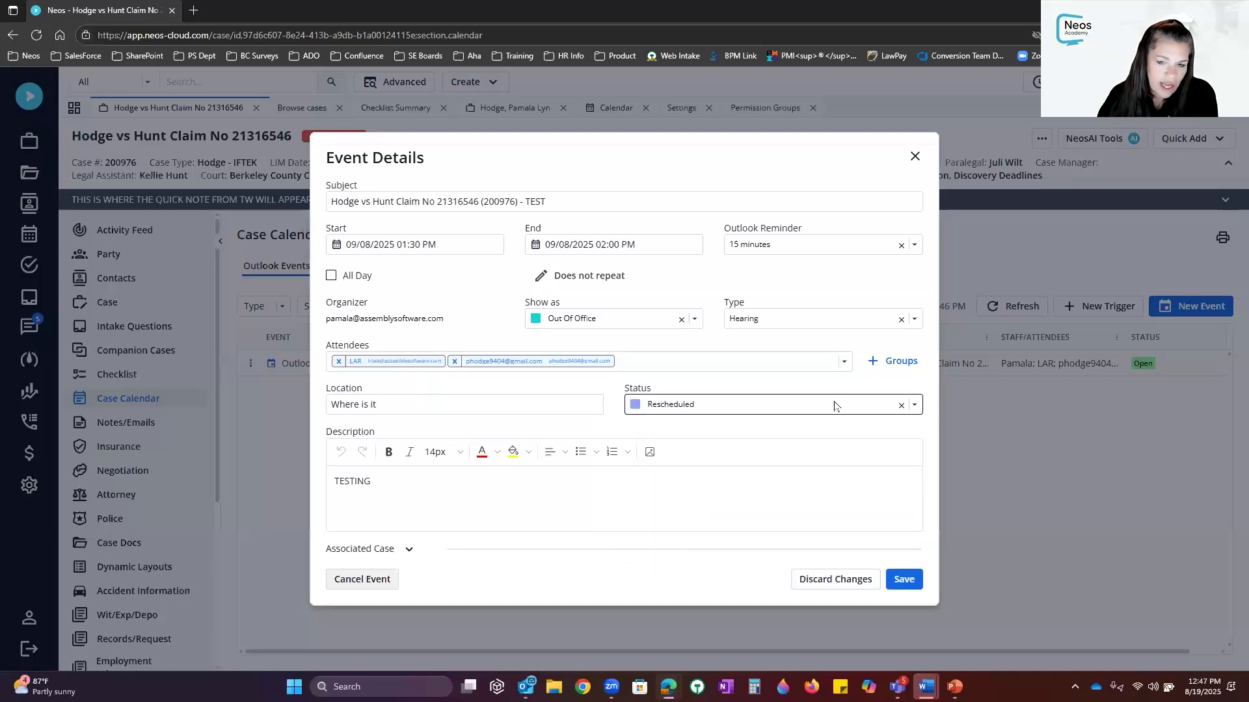
Cancel the Hearing event, archiving it with status Rescheduled
left_click(340, 581)
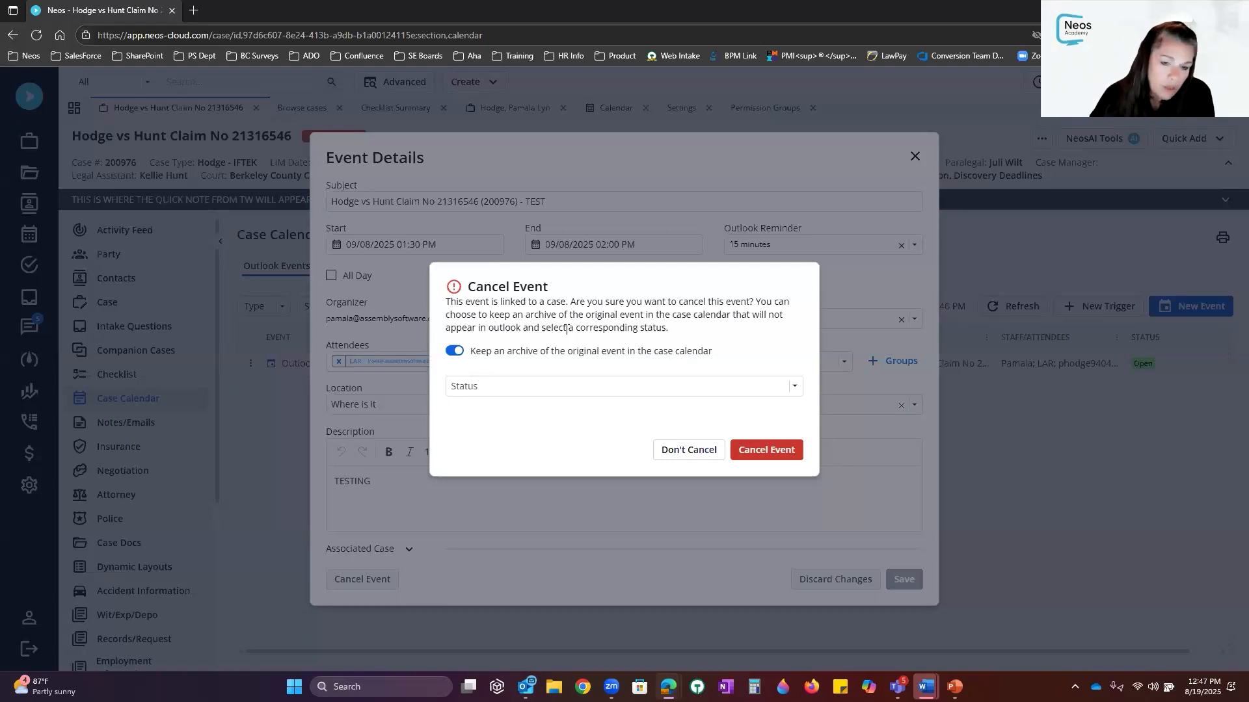
left_click(532, 389)
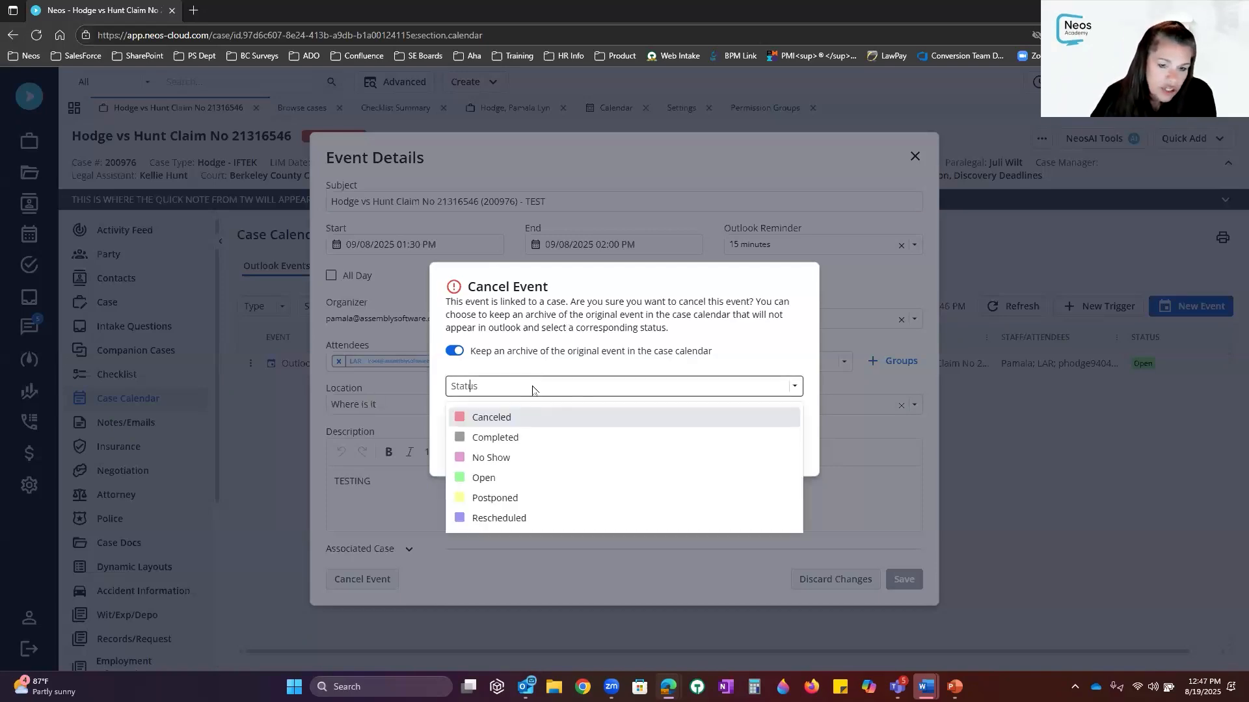
left_click(533, 420)
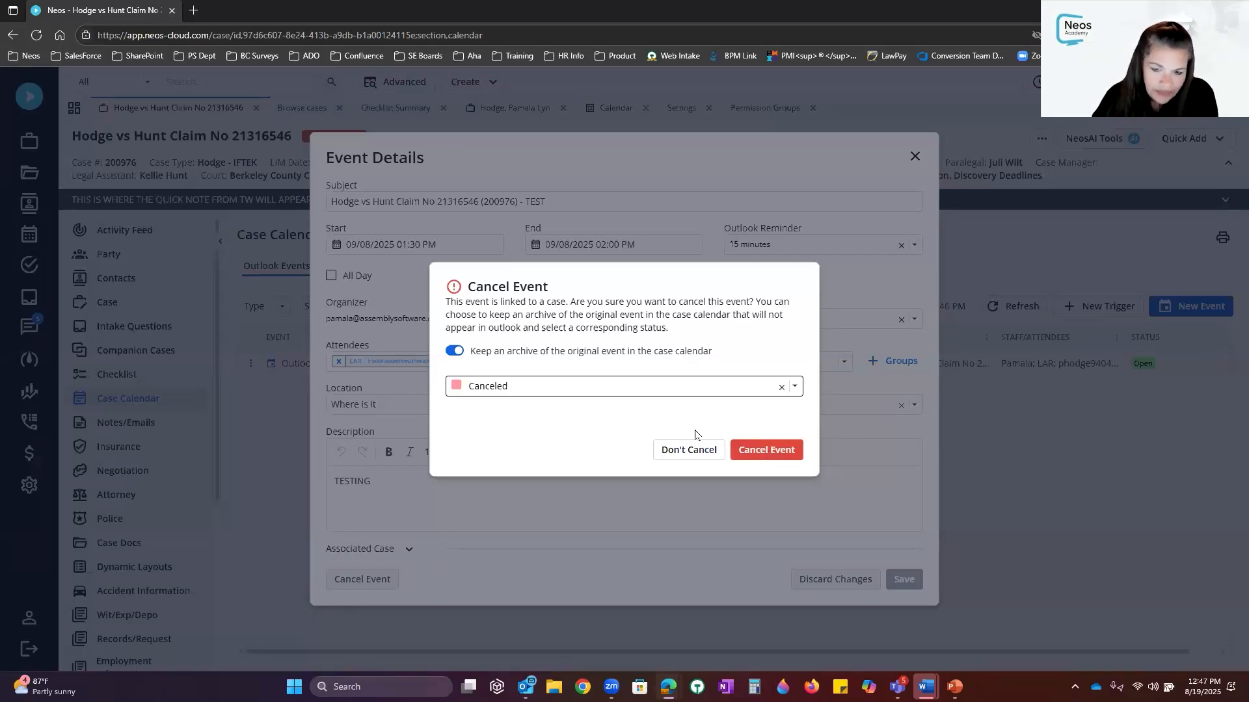
left_click(691, 450)
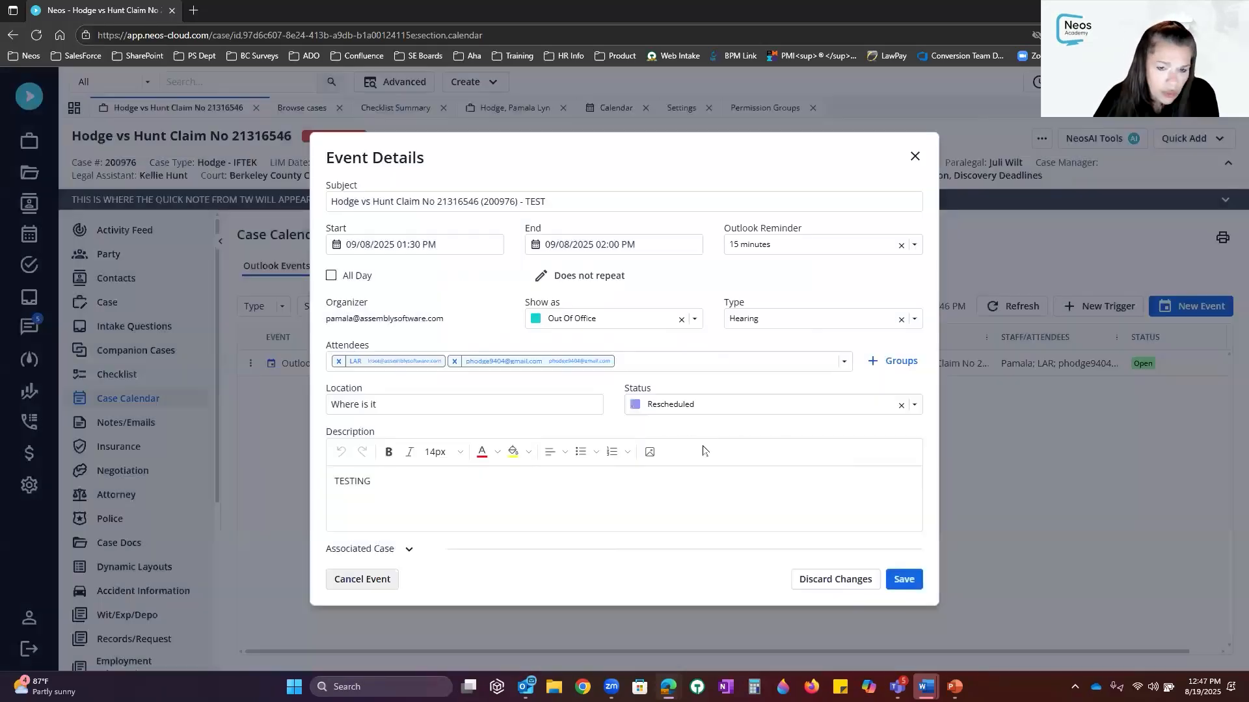
left_click(369, 588)
left_click(492, 387)
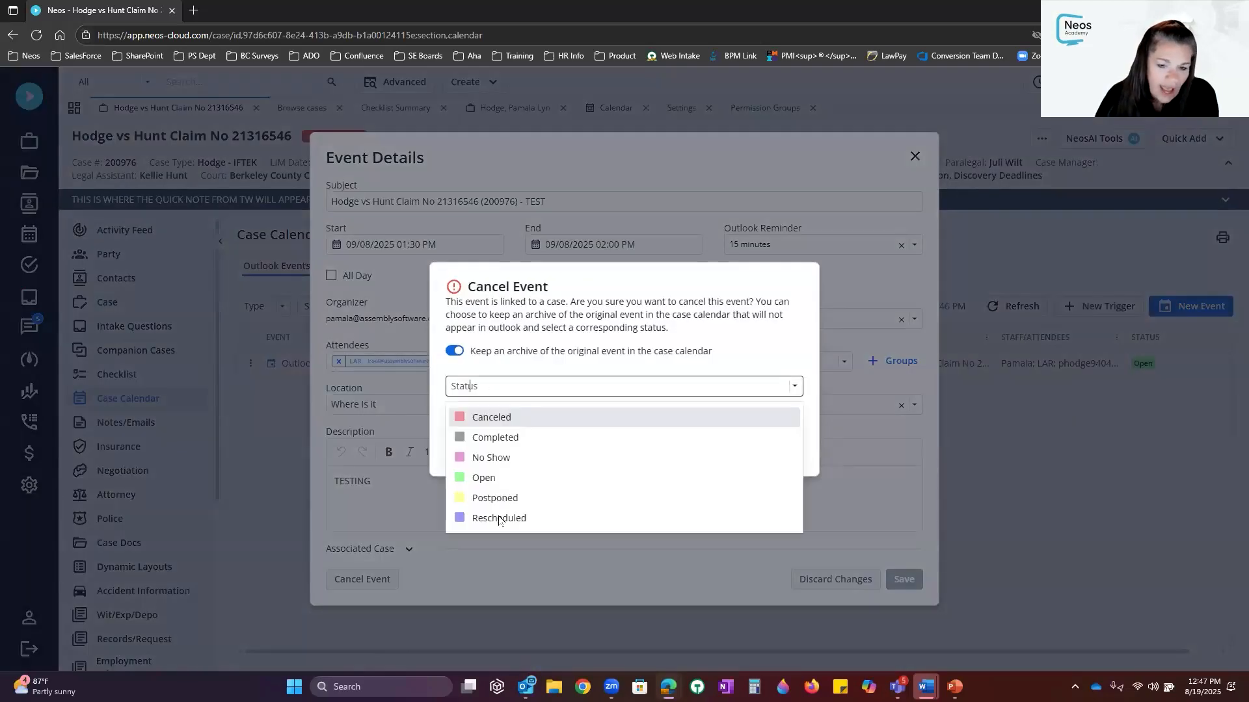
left_click(505, 520)
left_click(776, 454)
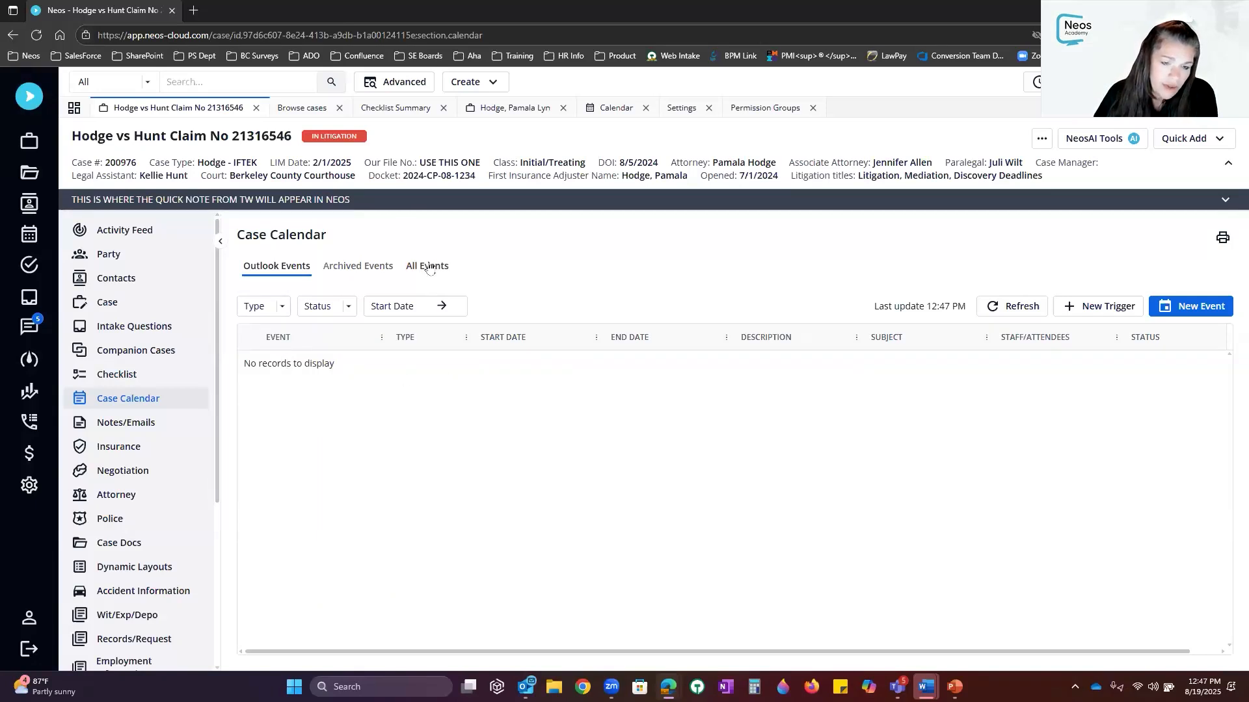
Show Archived, then All Events and refresh, check the staff calendar, and return to the case
left_click(377, 268)
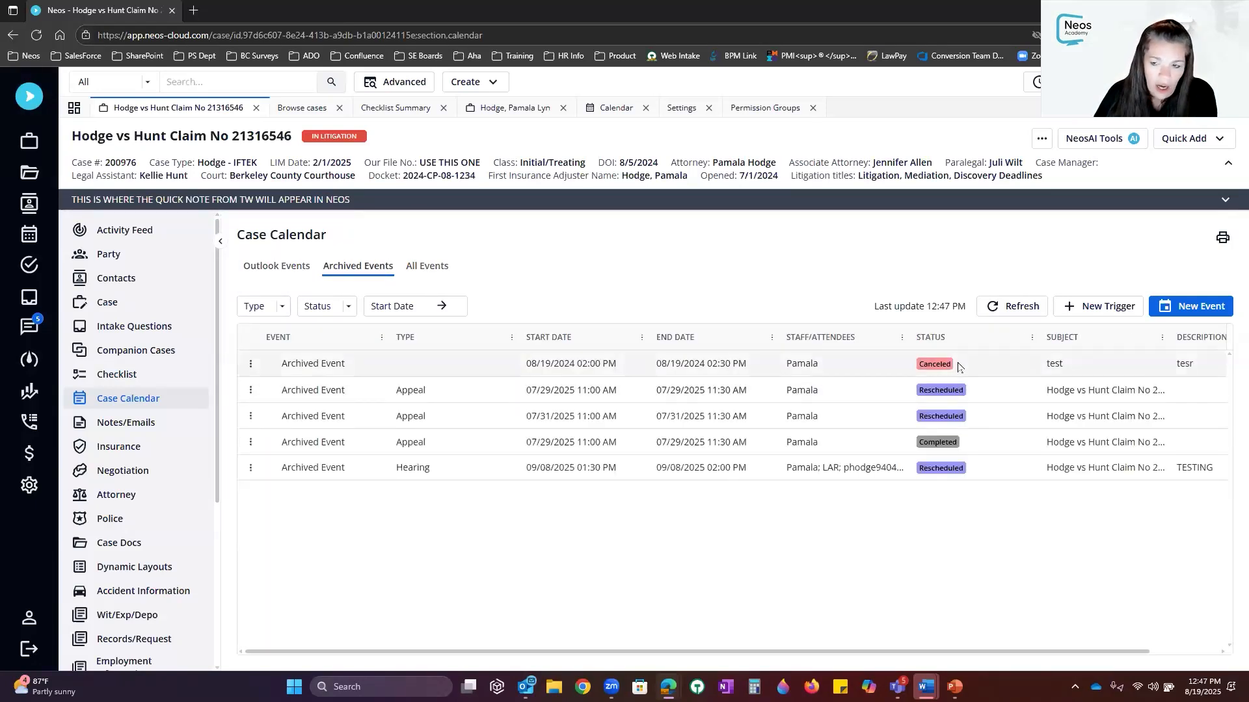
left_click(428, 268)
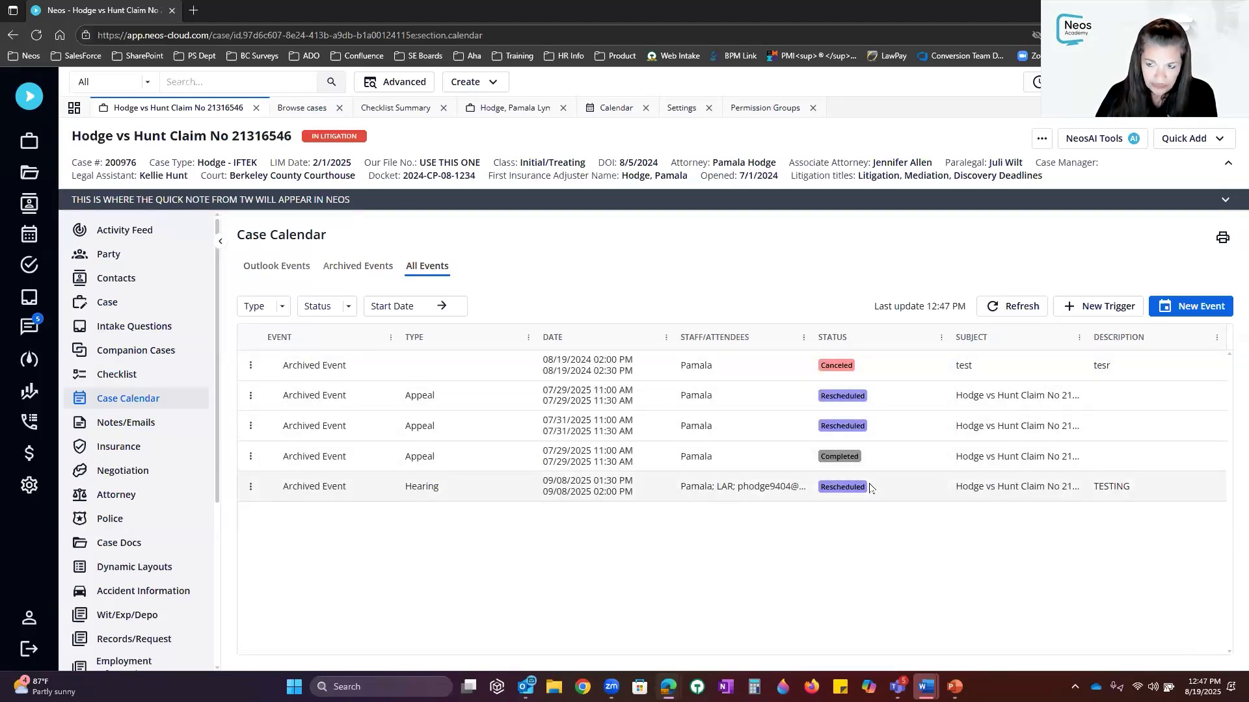
left_click(1009, 302)
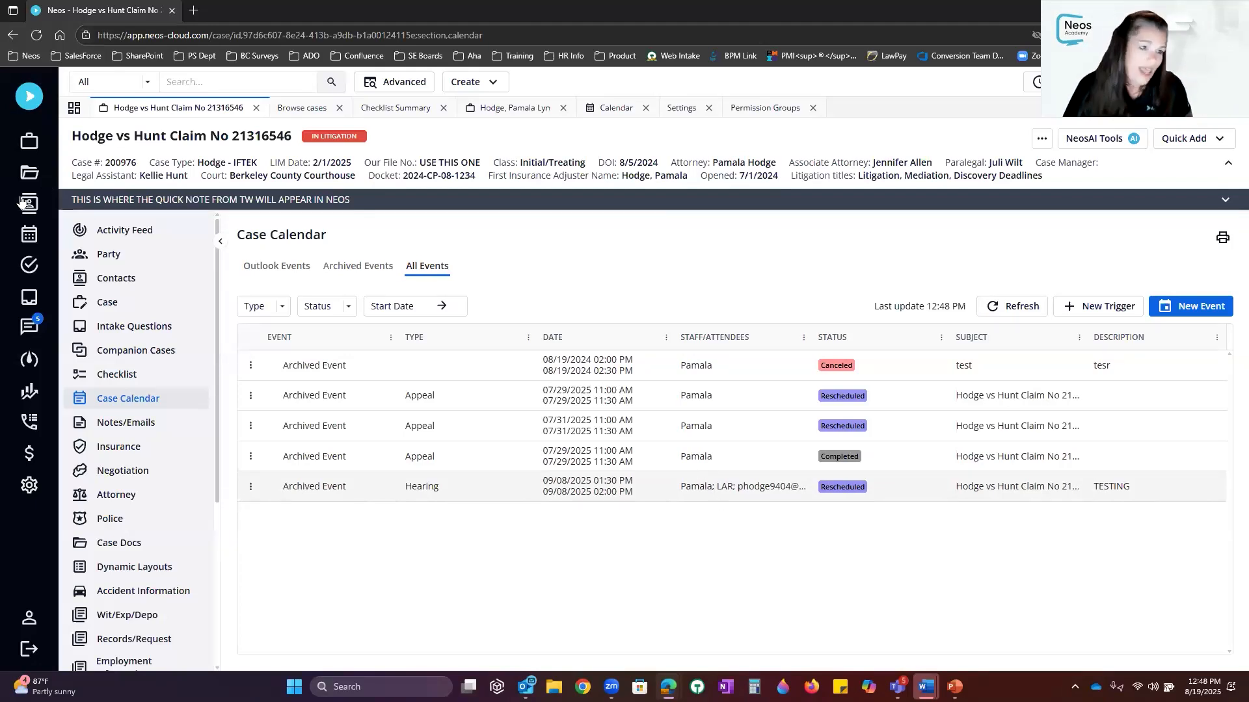
left_click(29, 236)
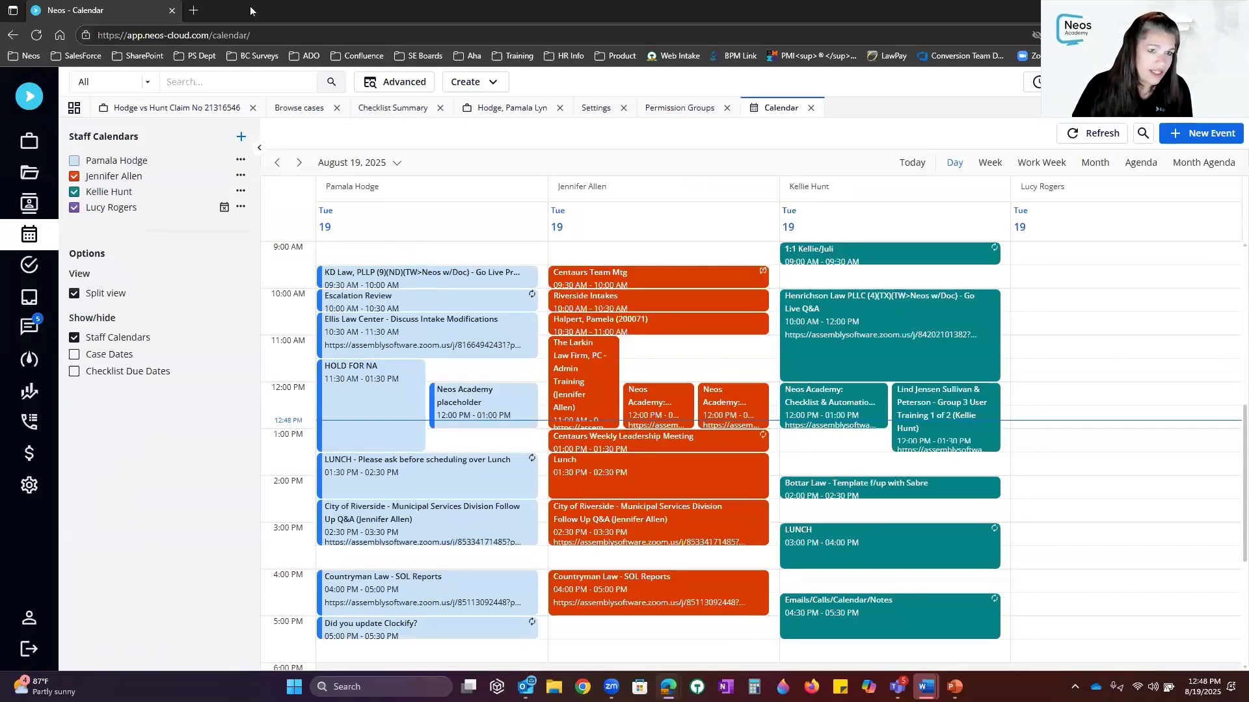
left_click(210, 107)
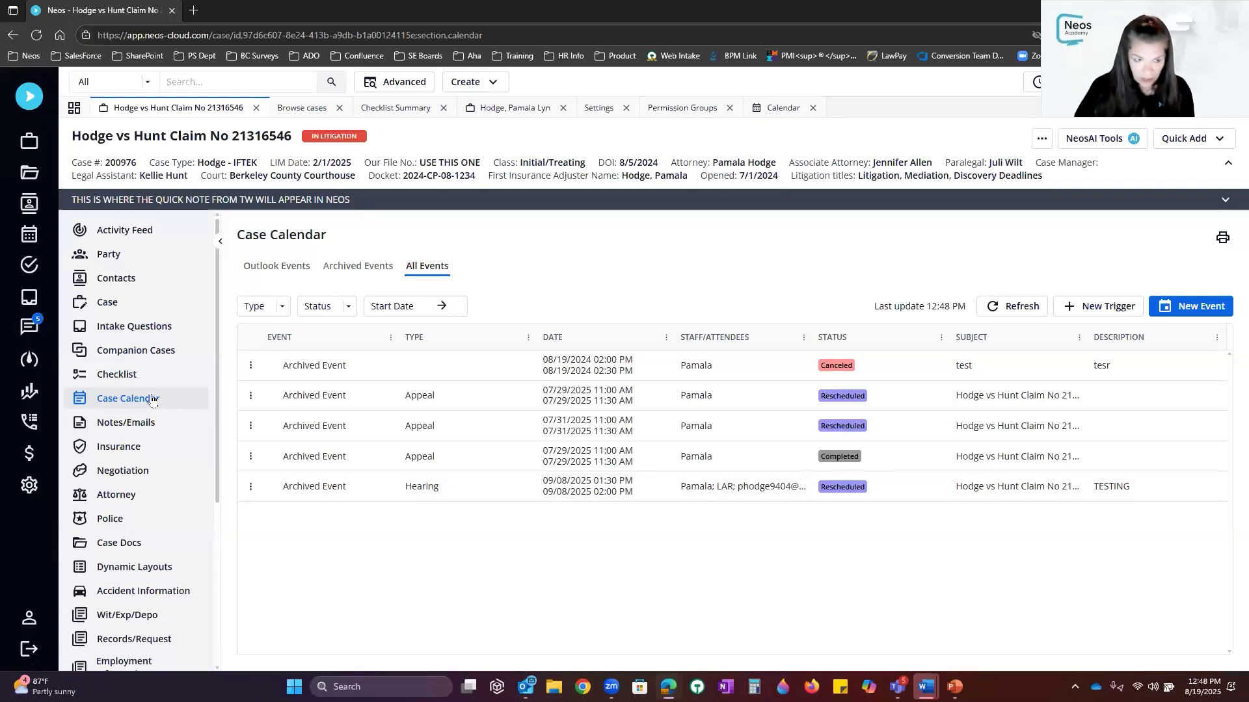
Open the case's Case section and scroll down to its Case Dates list
left_click(170, 310)
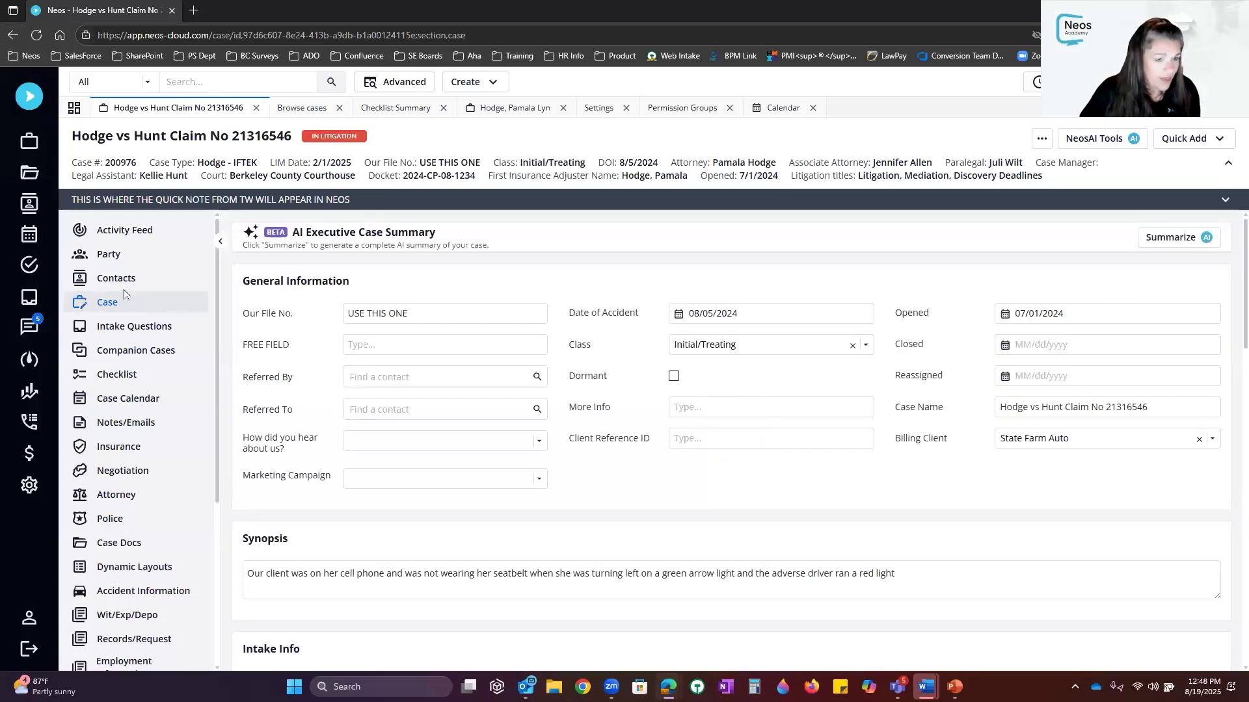
scroll(806, 475, "down", 5)
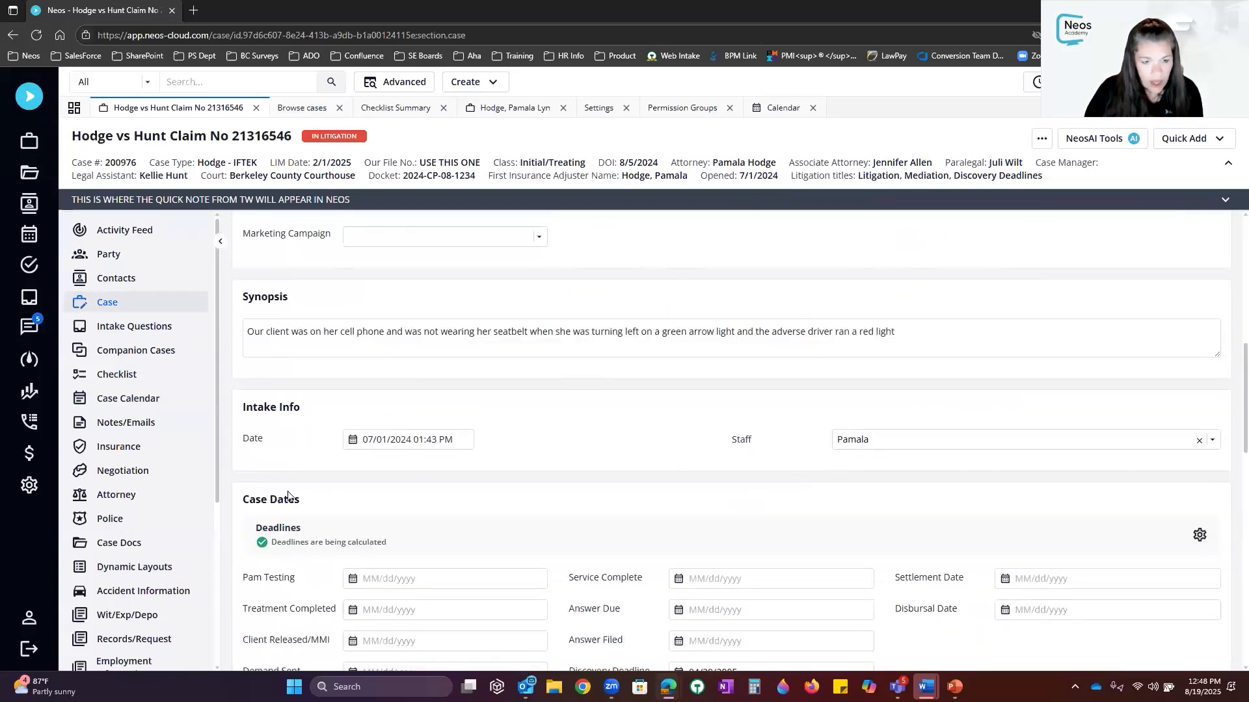
scroll(288, 496, "down", 3)
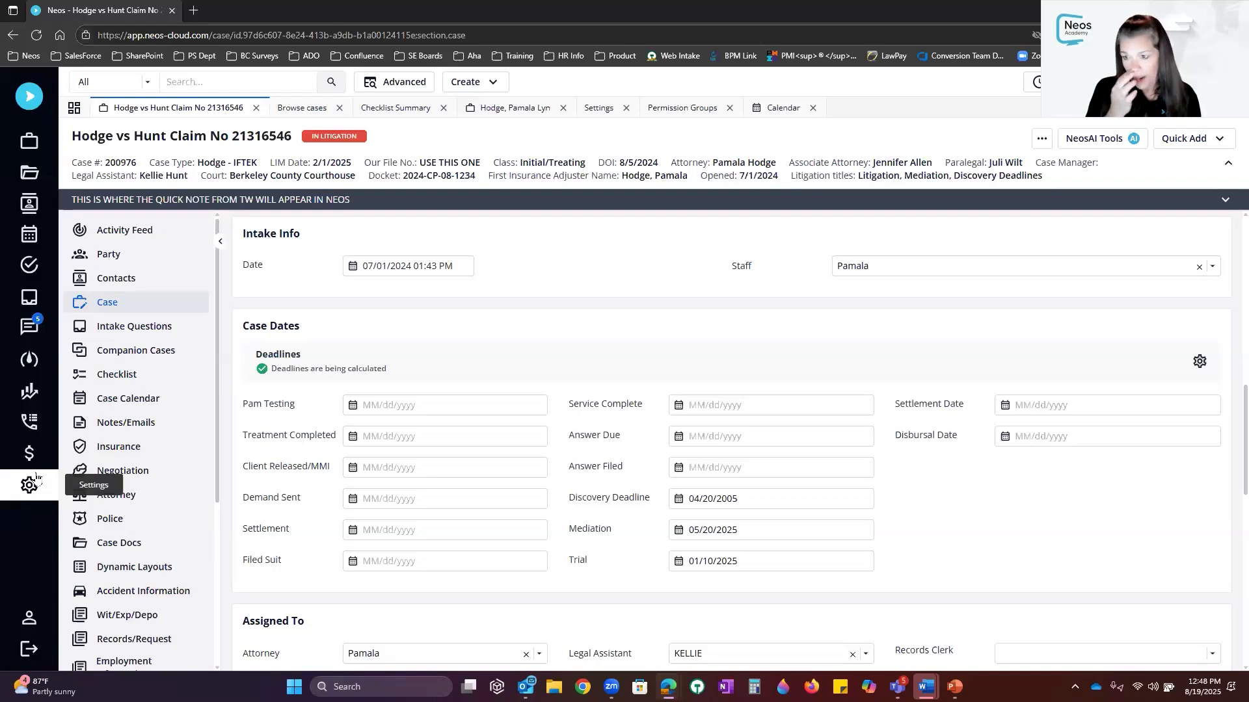
Check the deadline settings, keep New York and the Nassau trial court rule set, then cancel
left_click(1200, 361)
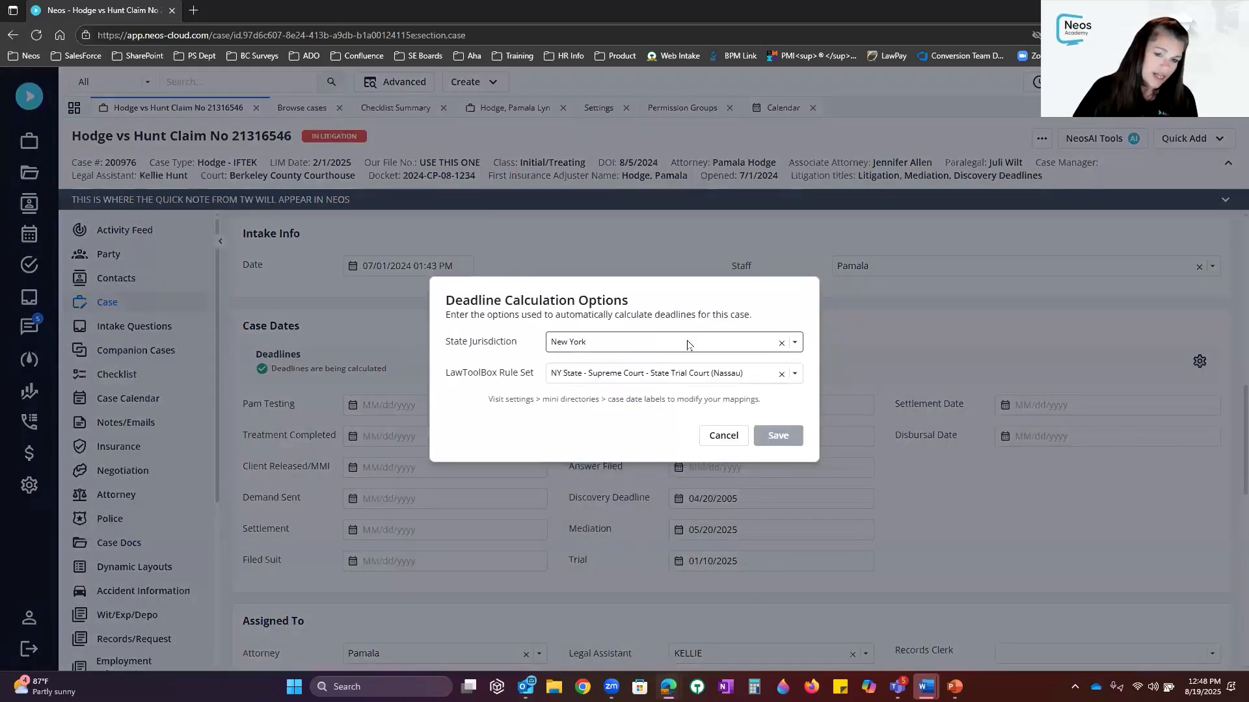
left_click(796, 340)
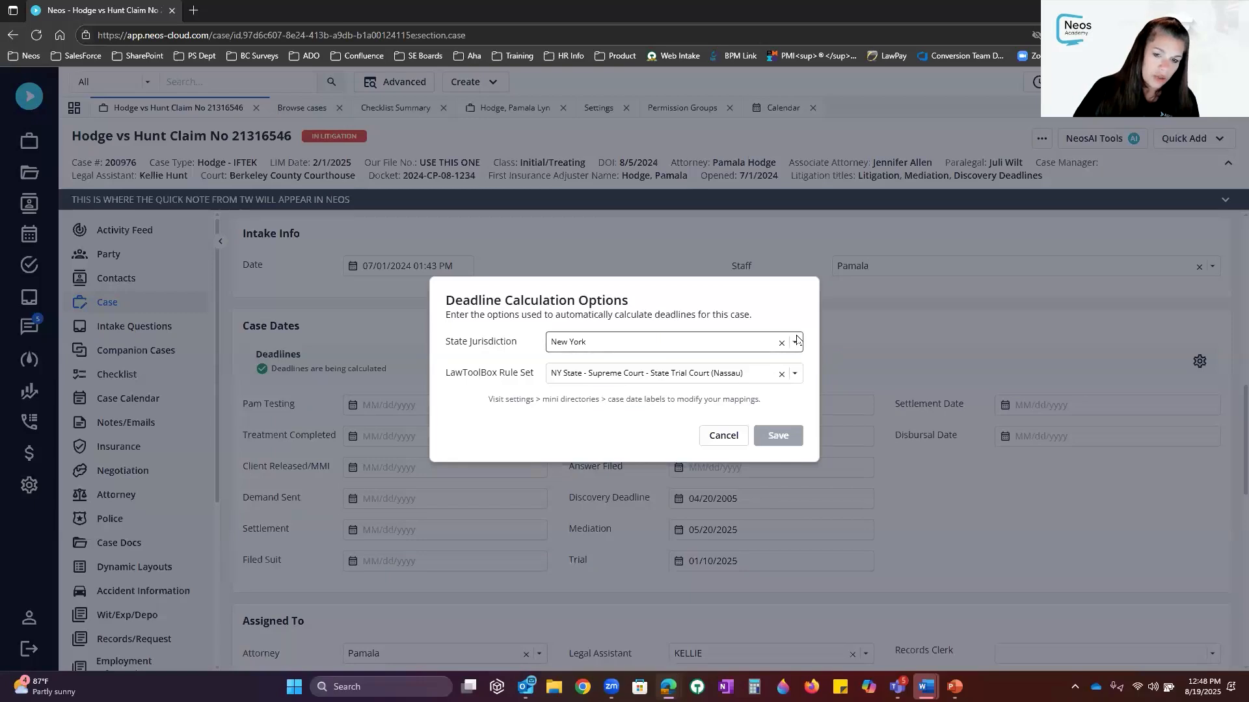
left_click(798, 342)
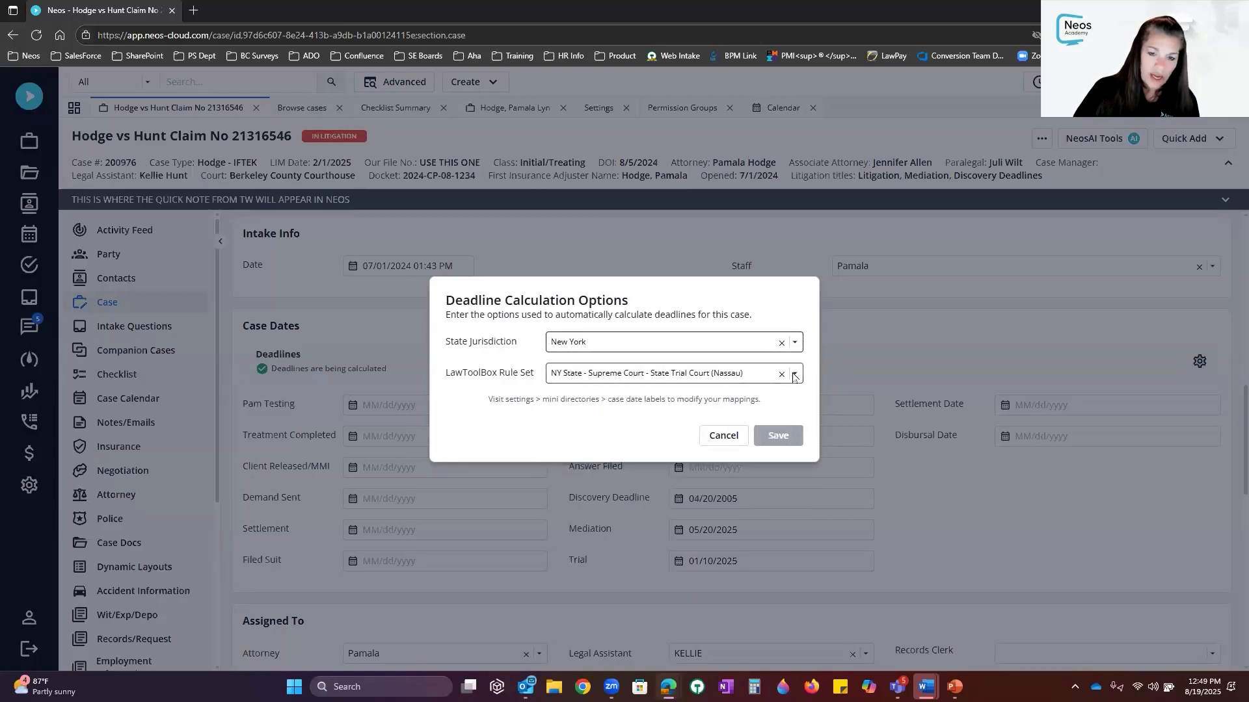
left_click(794, 374)
left_click(794, 375)
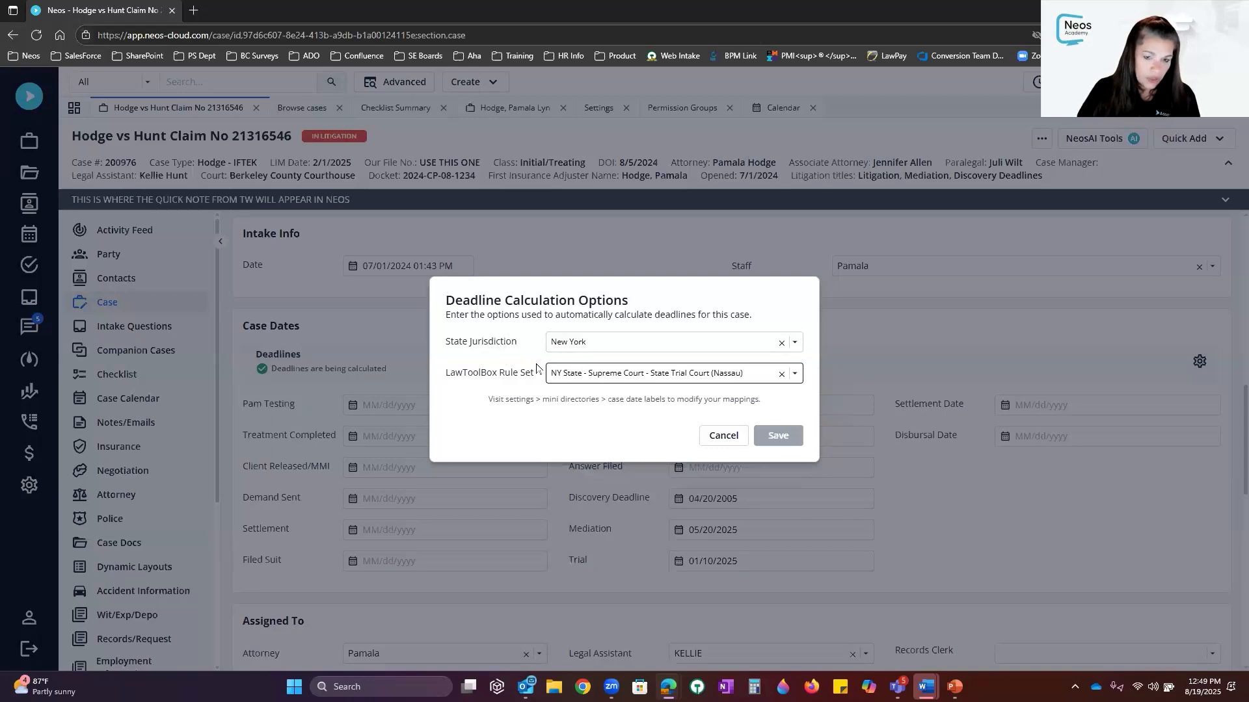
left_click(718, 441)
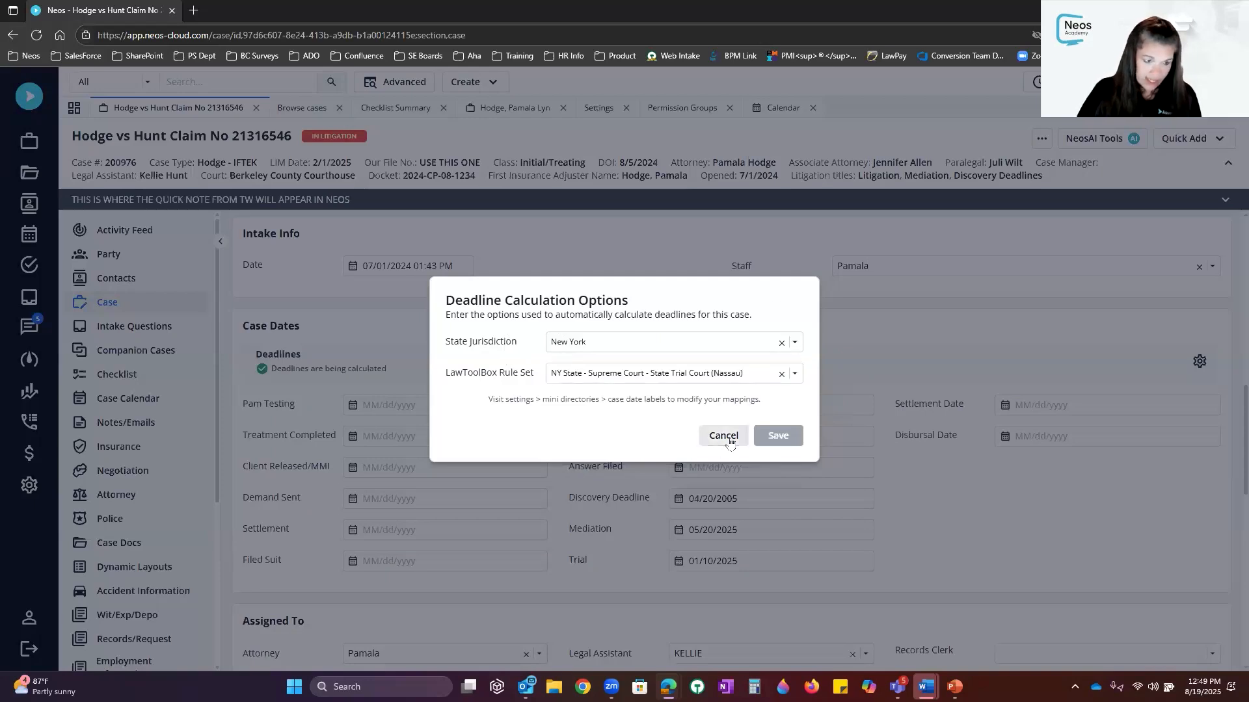
Open the LawToolBox integration details under Settings > Integrations
left_click(29, 485)
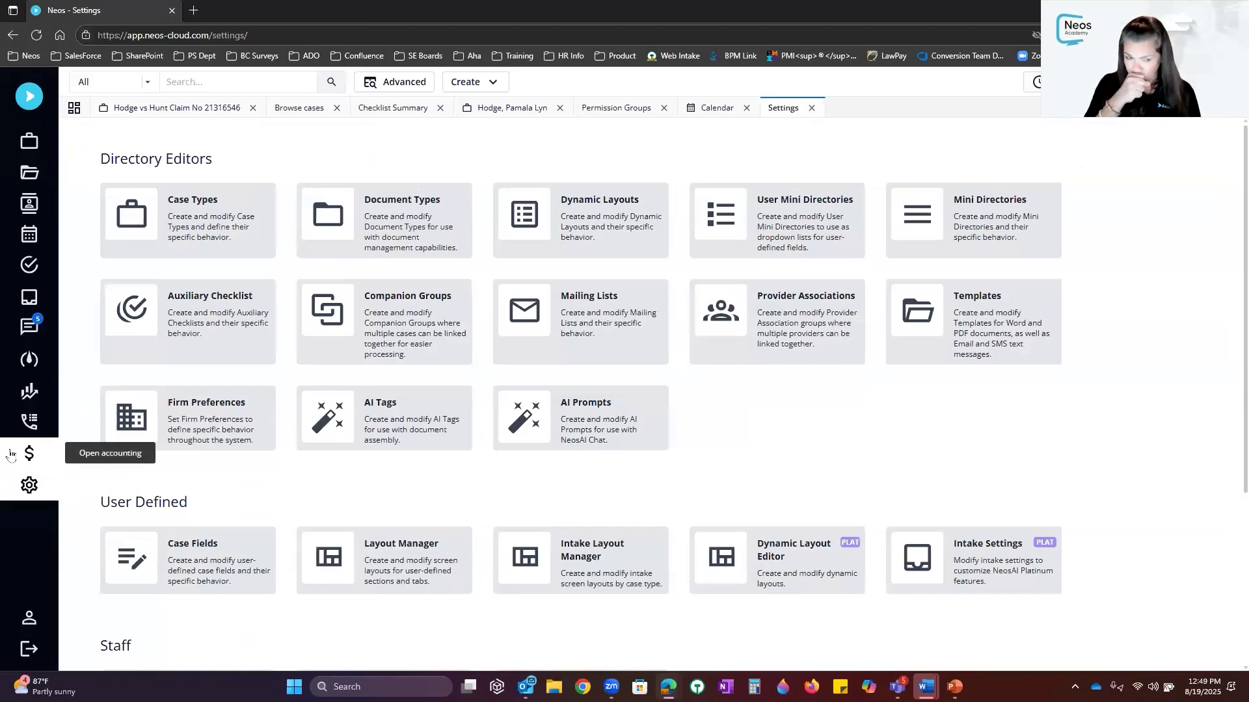
scroll(182, 586, "down", 4)
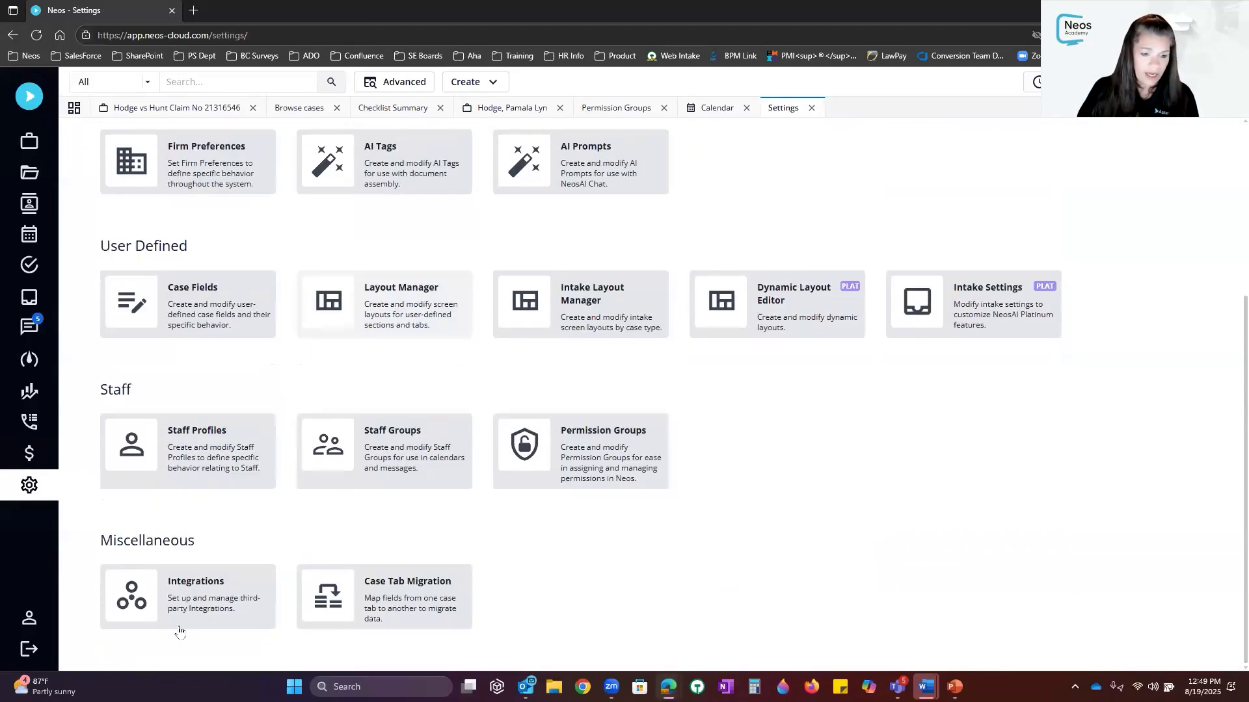
left_click(192, 617)
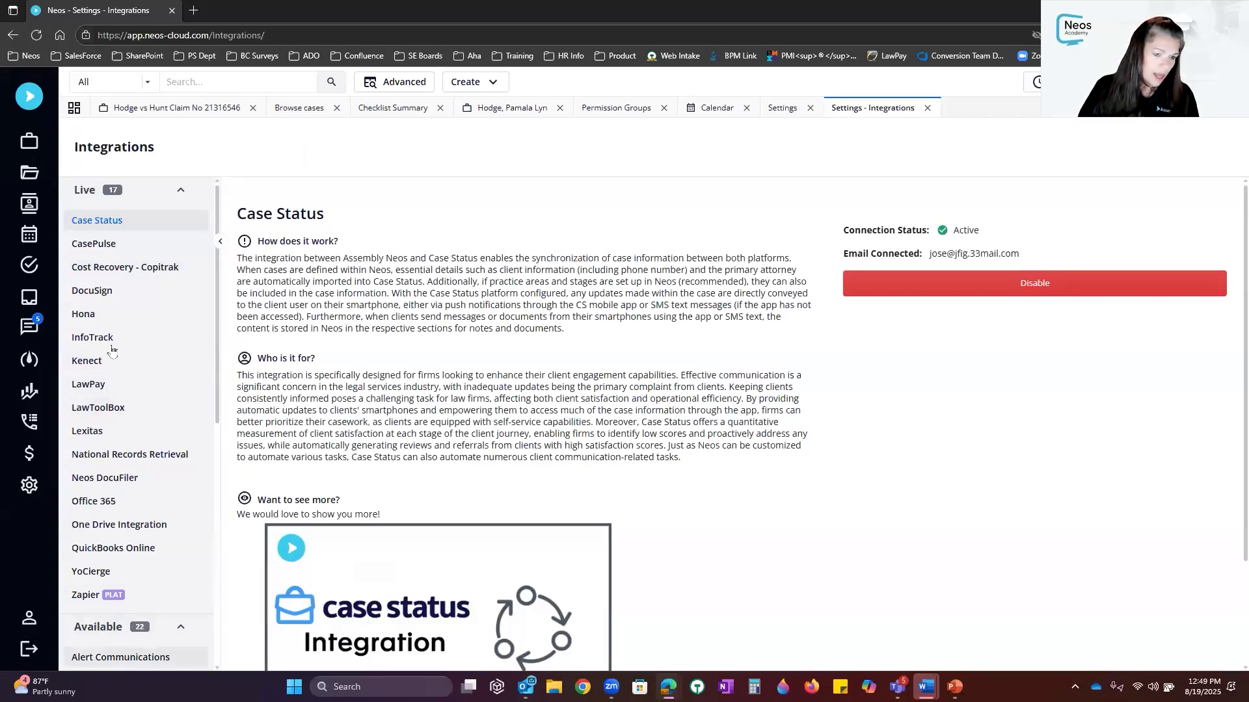
left_click(123, 413)
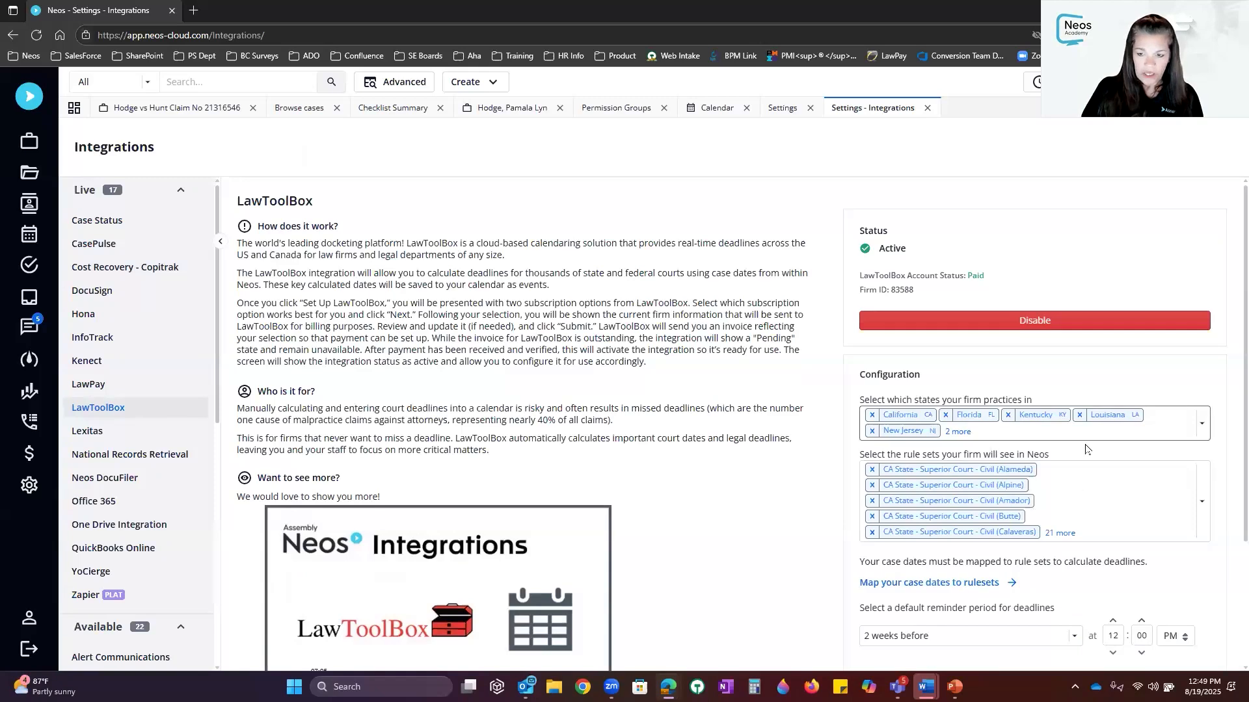
scroll(1121, 464, "down", 3)
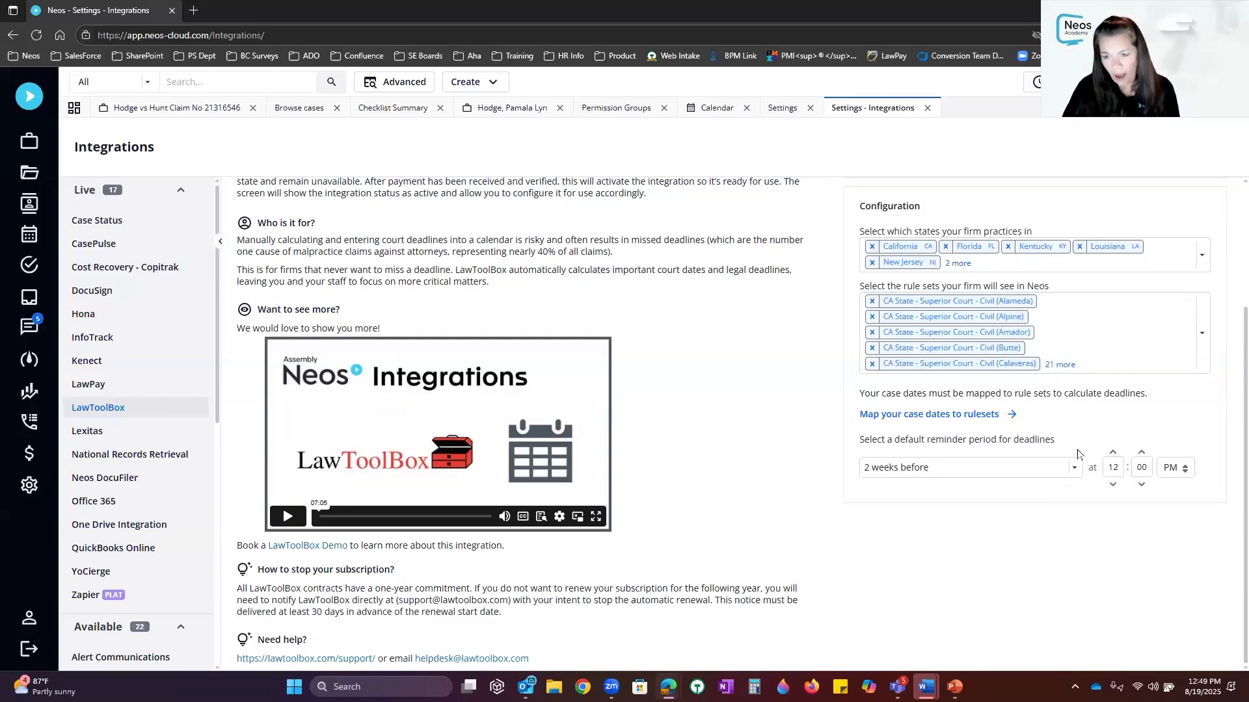
Keep the default reminder period at 2 weeks before and close the Integrations tab
left_click(1073, 472)
left_click(1073, 471)
left_click(1073, 472)
left_click(1073, 471)
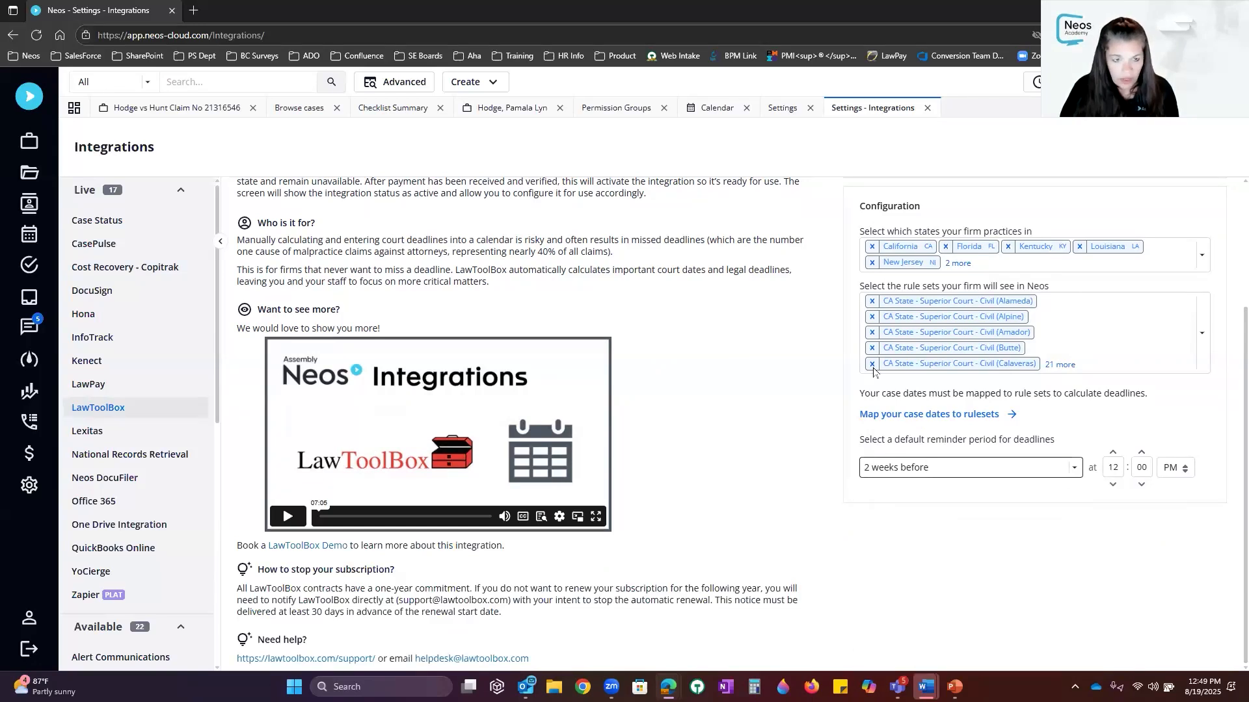
scroll(687, 337, "up", 3)
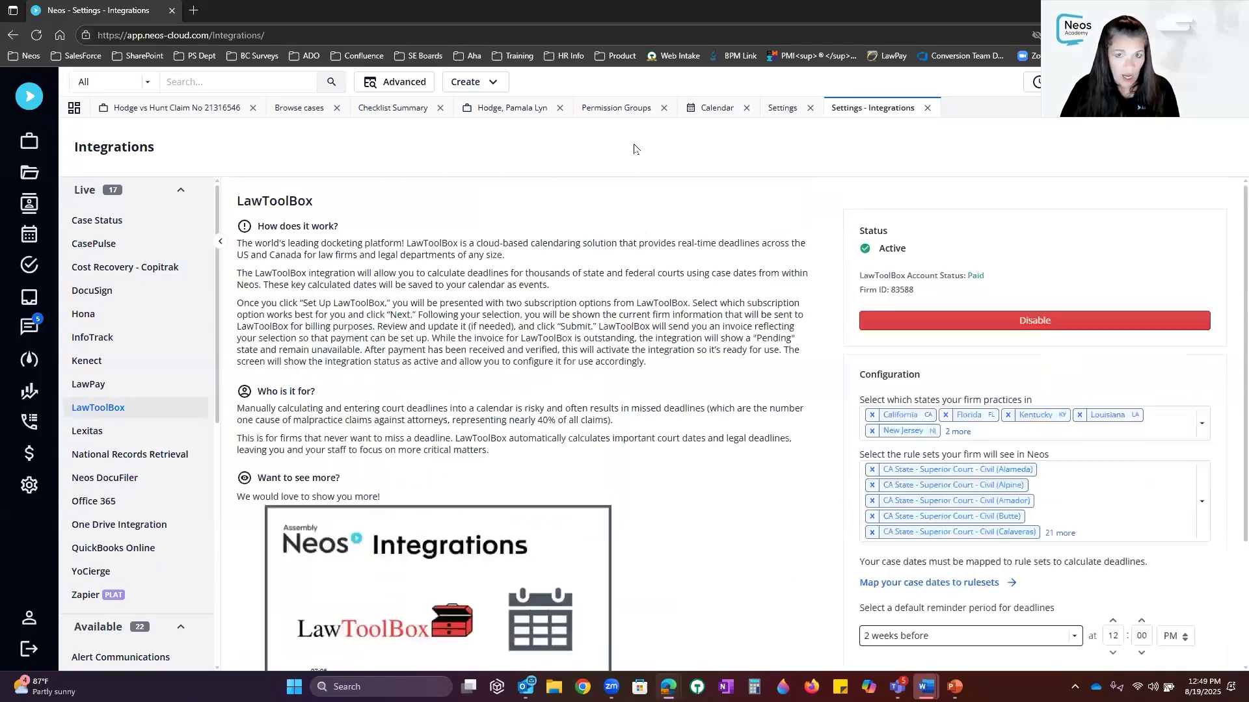
left_click(927, 109)
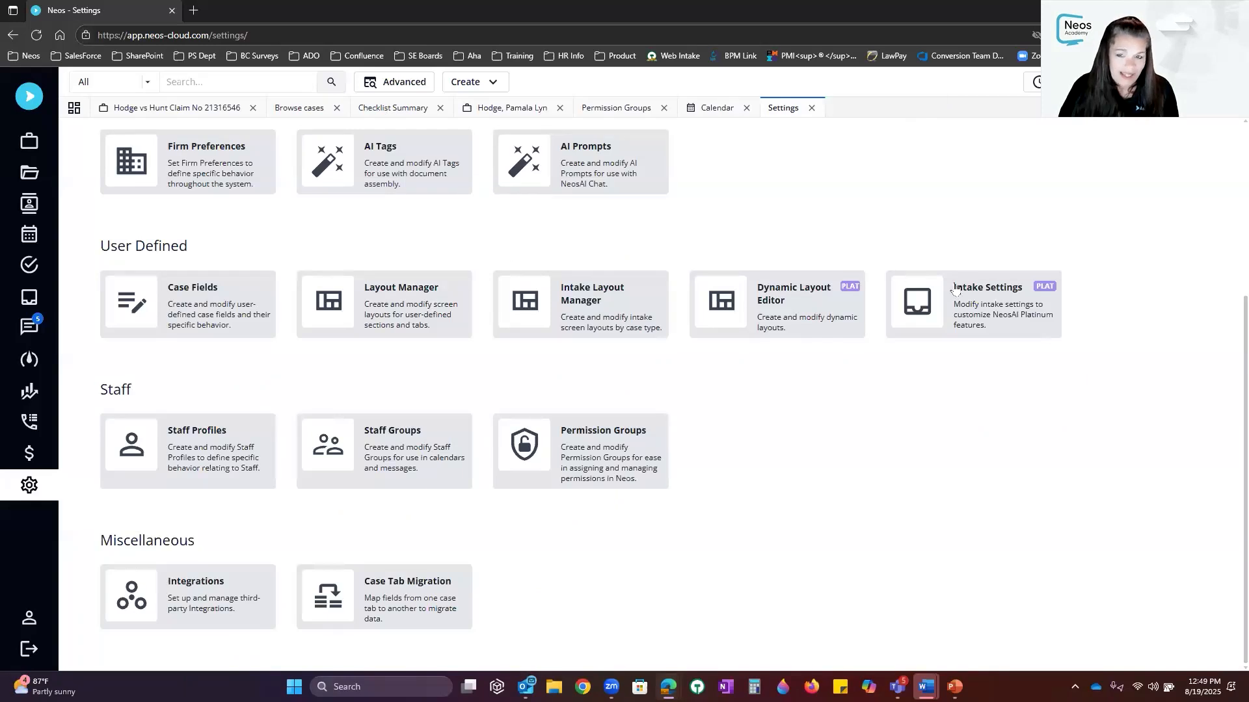
scroll(955, 289, "up", 4)
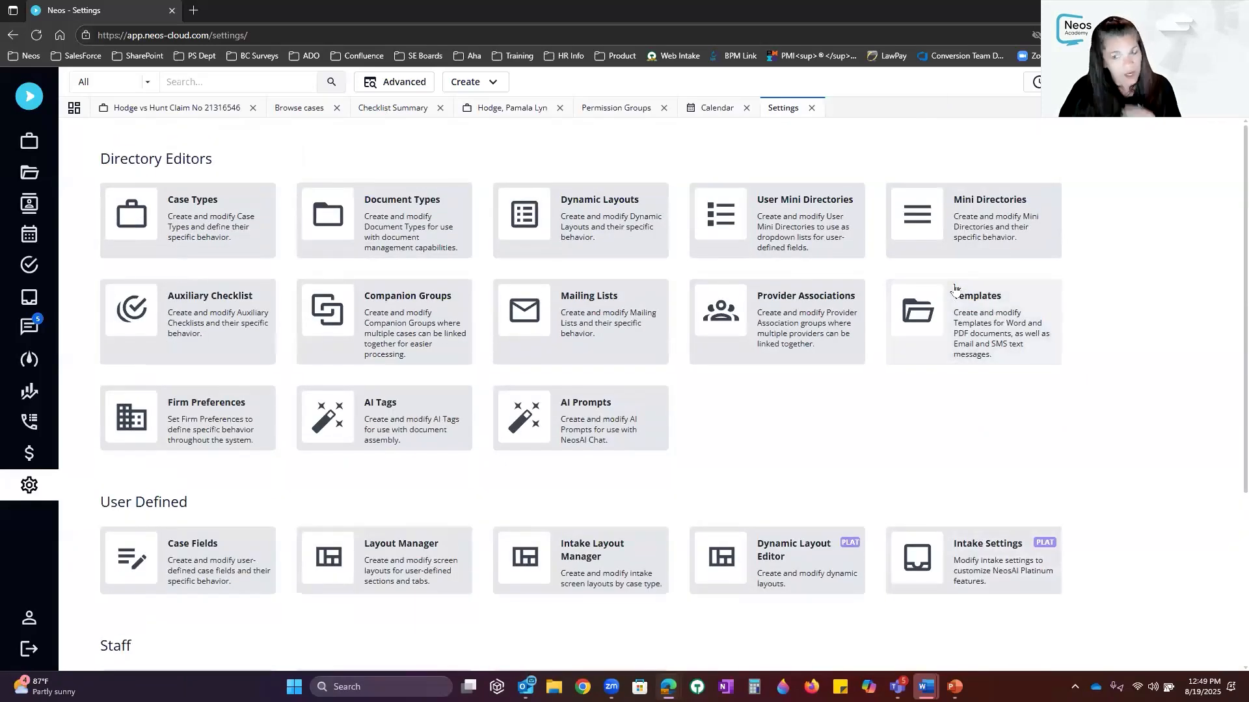
Review the Case Date Labels mini directory, then close Settings to return to the staff Calendar
left_click(965, 223)
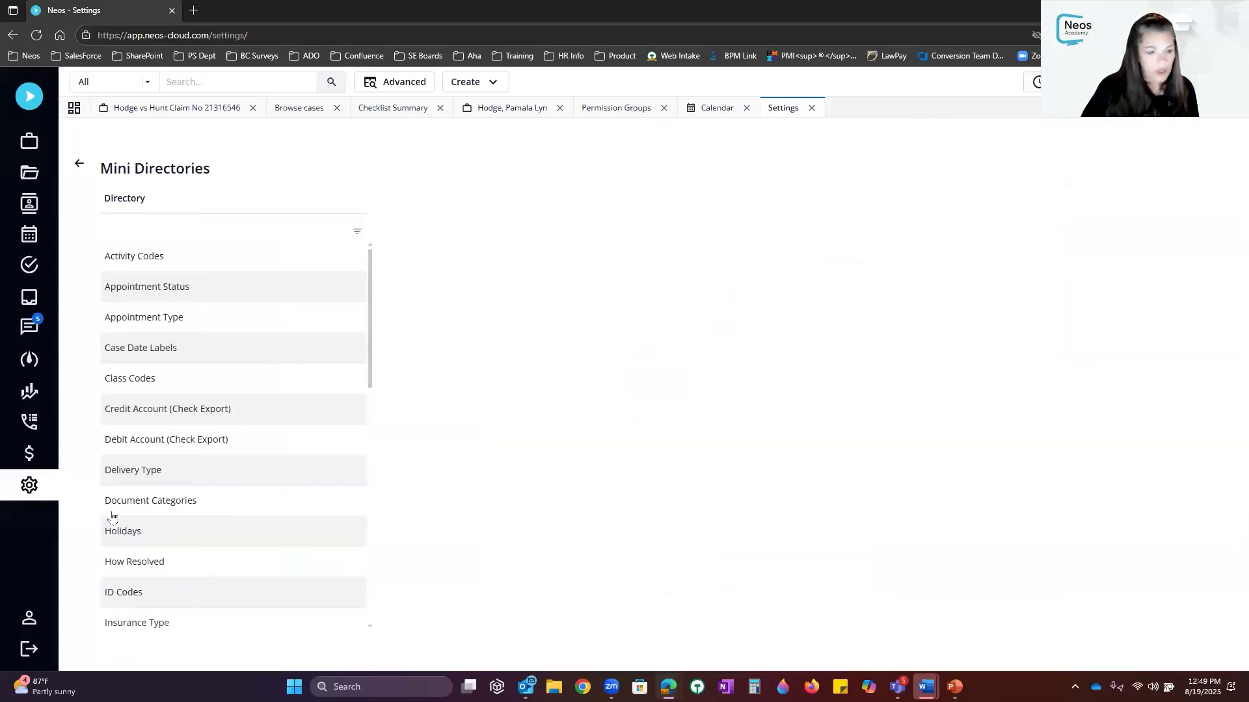
left_click(182, 351)
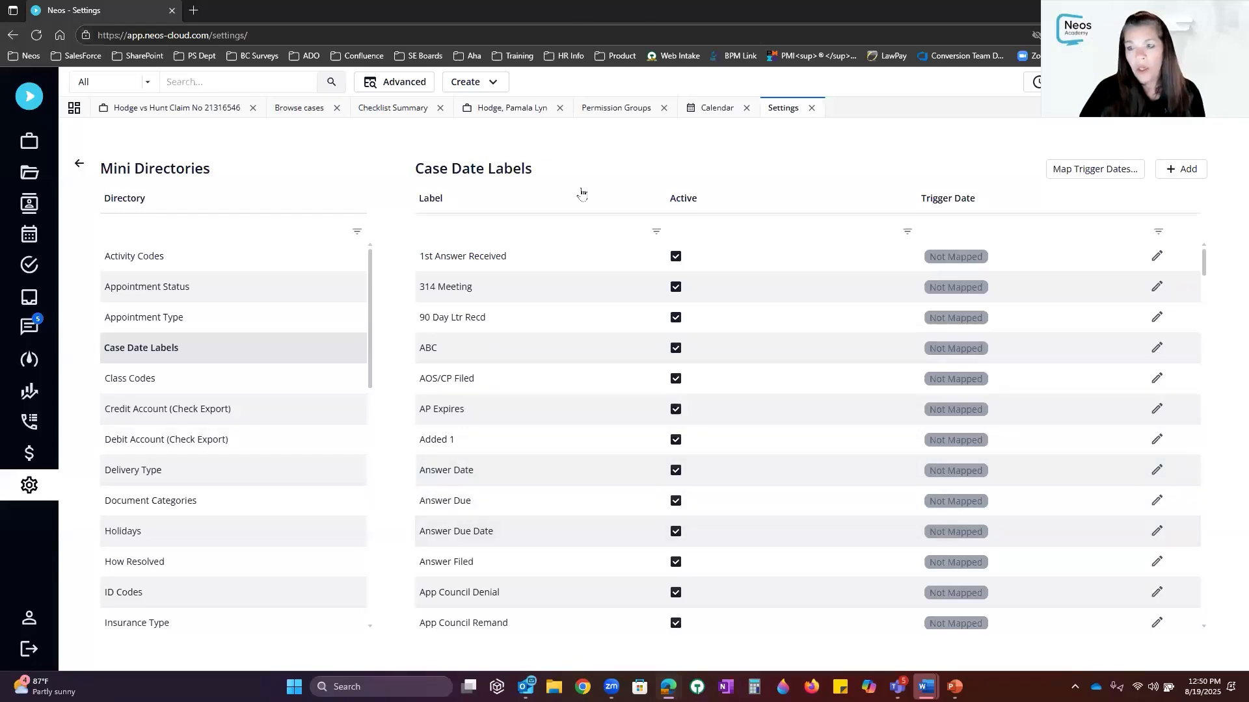
left_click(811, 108)
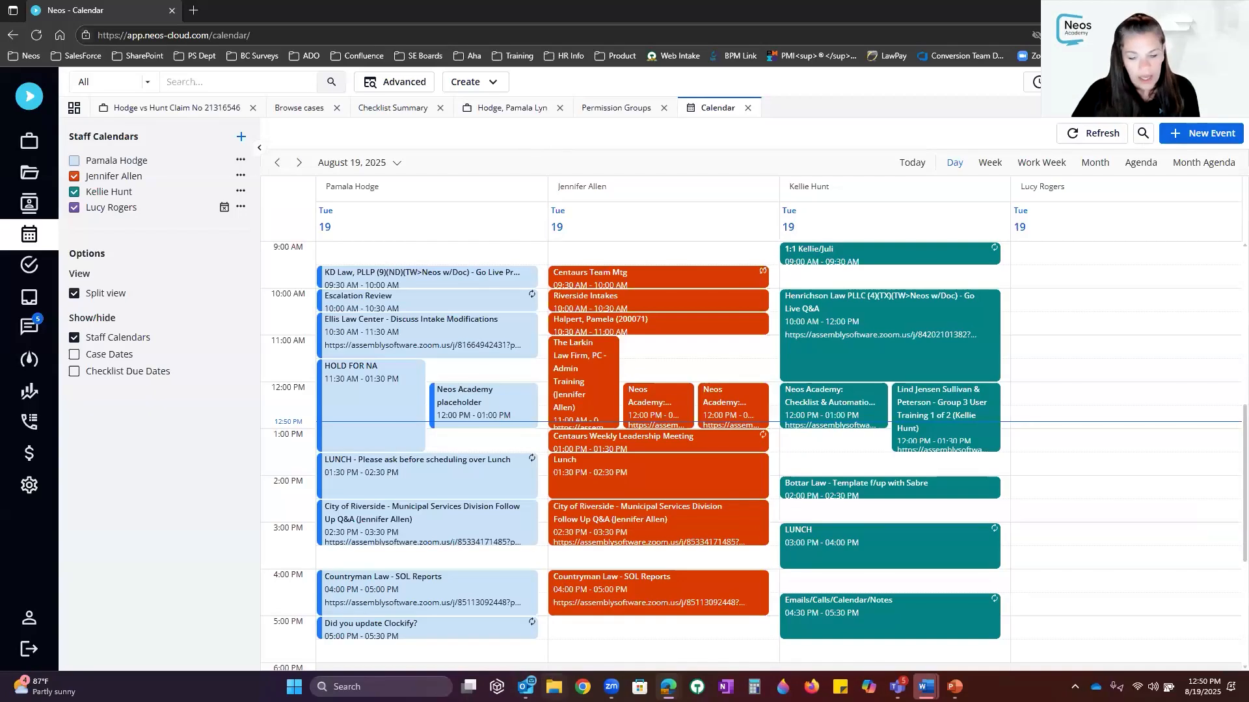
Switch to the Outlook Mail window and maximize it
mouse_move(526, 687)
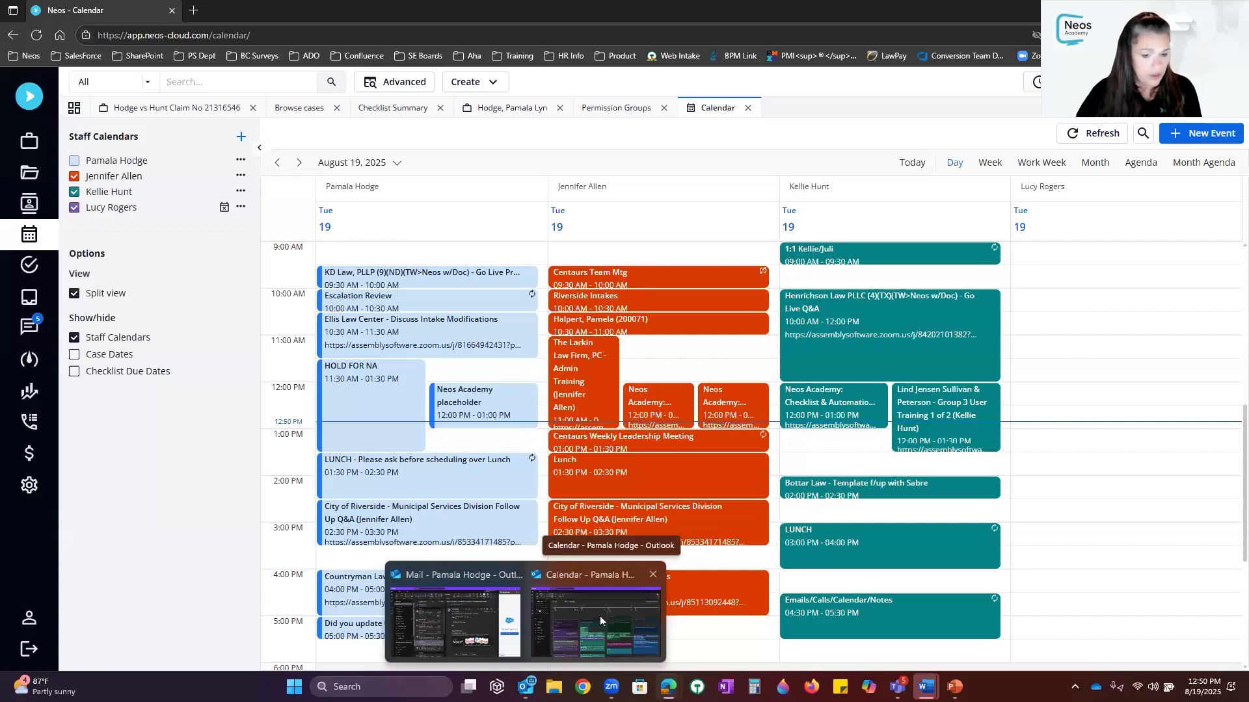
left_click(464, 613)
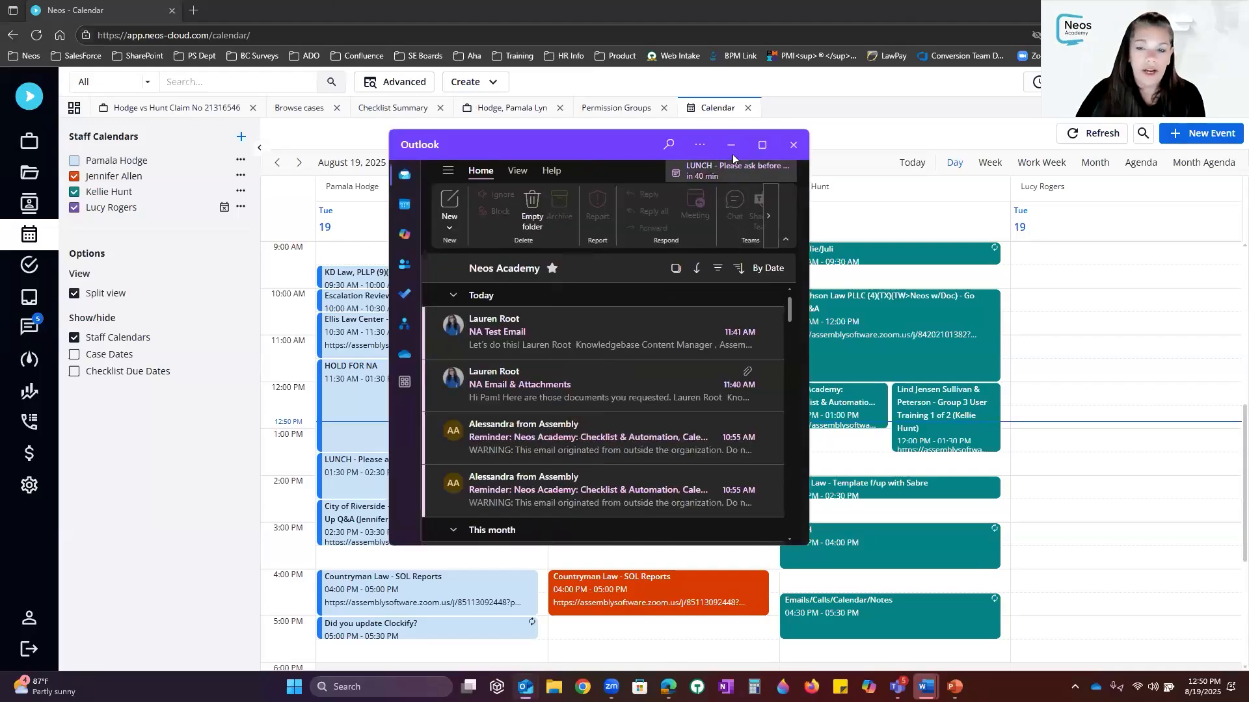
left_click(763, 144)
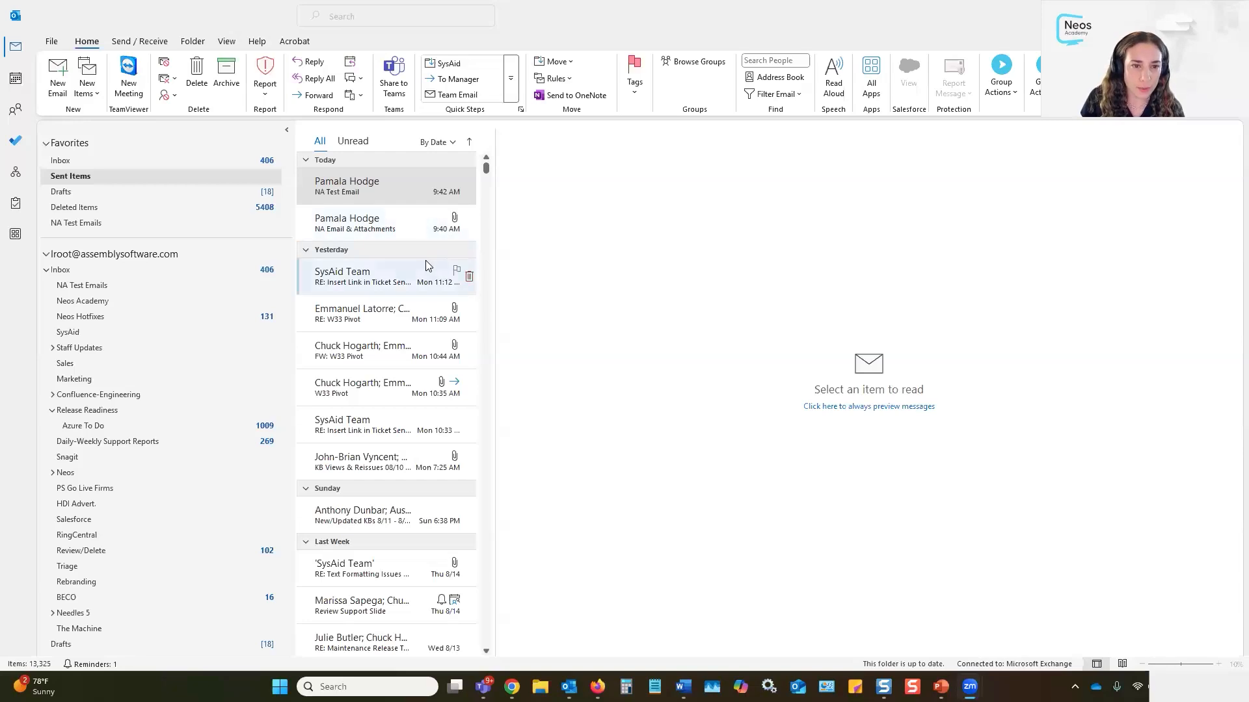
View the sent NA Email & Attachments message and launch Group Actions > Tag Email
left_click(394, 236)
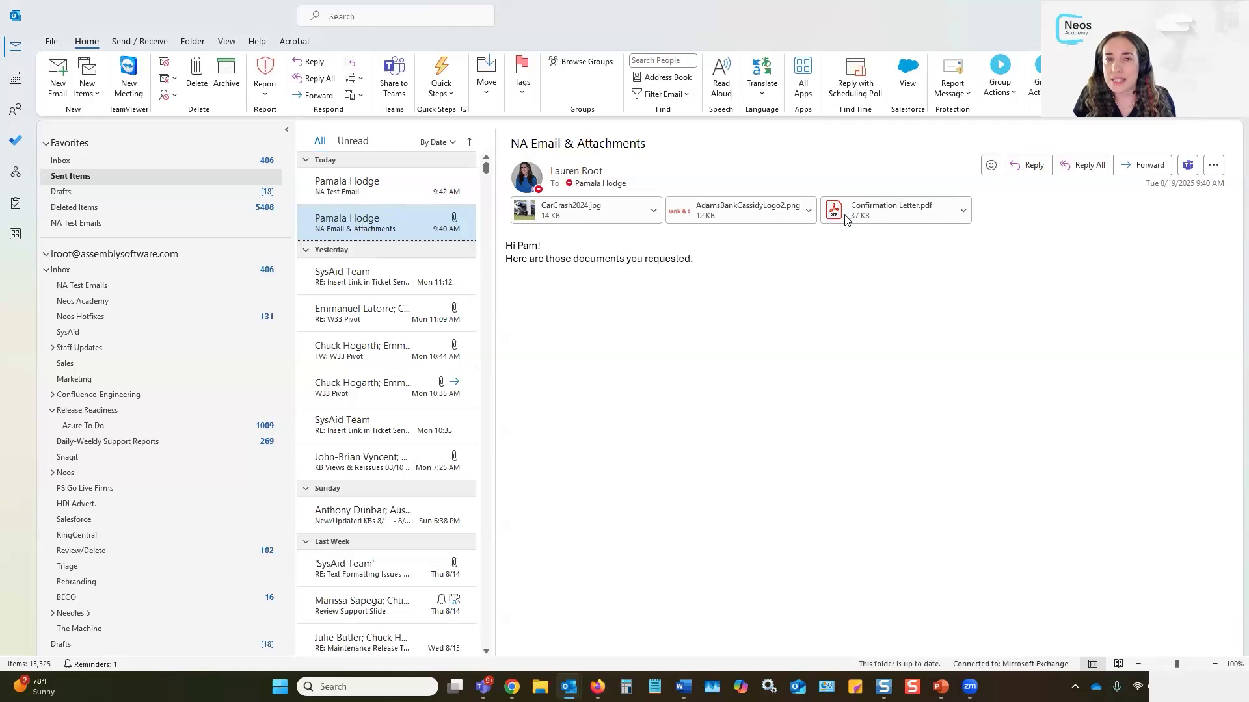
left_click(1010, 104)
left_click(993, 140)
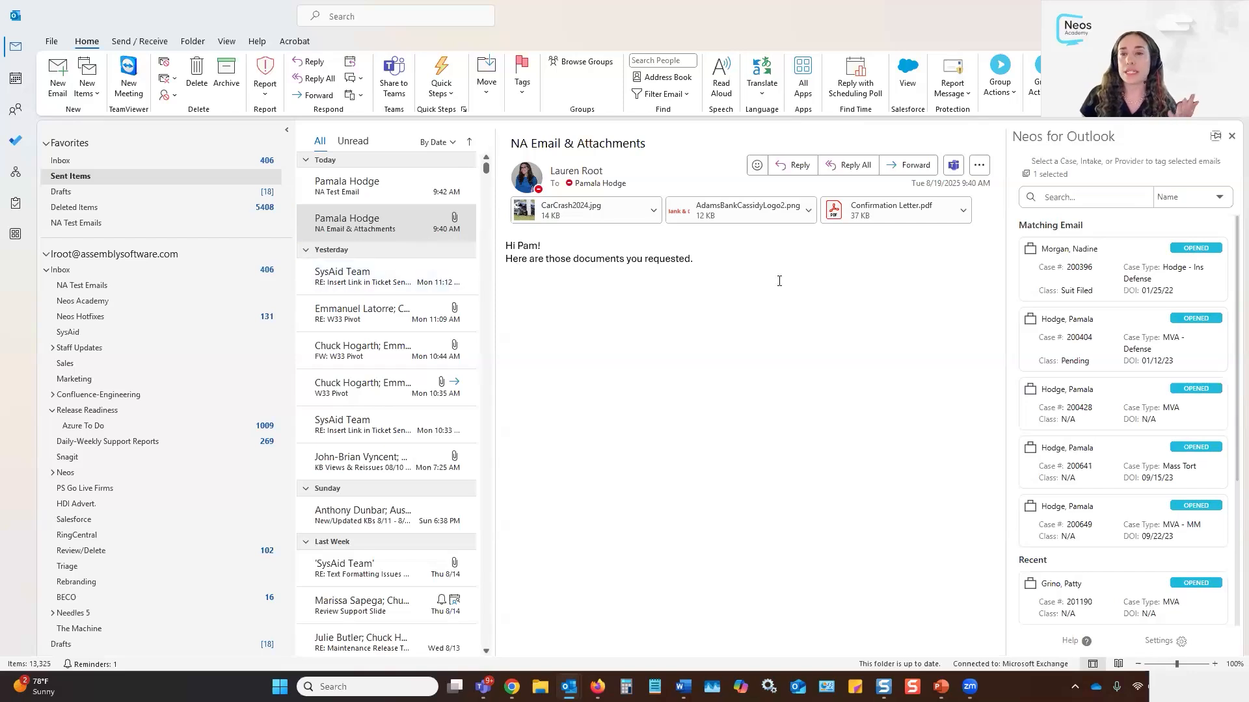
Select the first matching case, leaving attachments excluded and the category as Email
left_click(1099, 278)
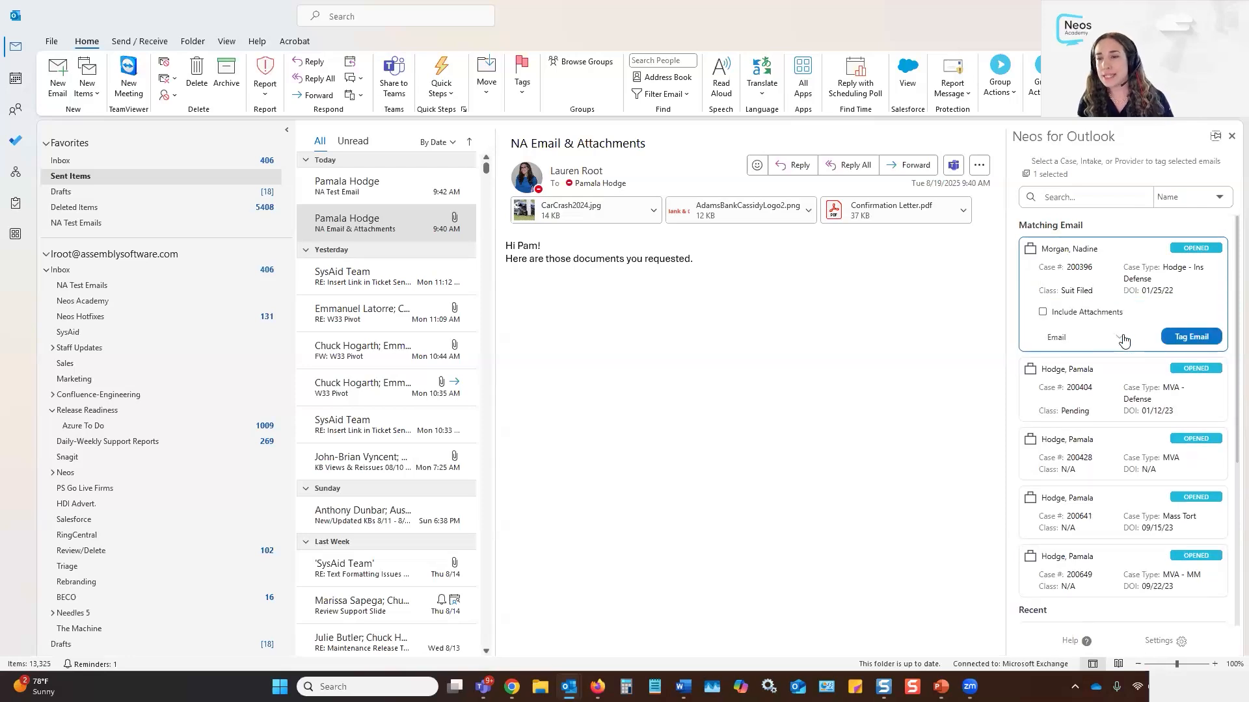
left_click(1065, 314)
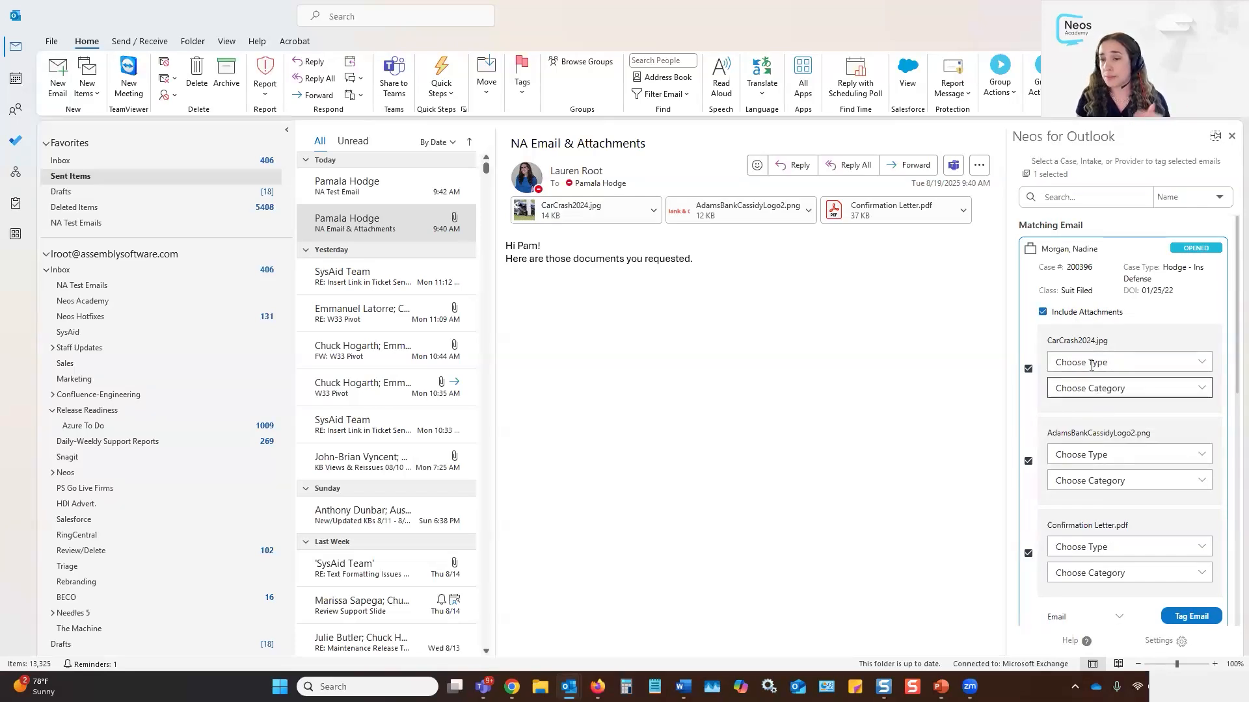
left_click(1043, 313)
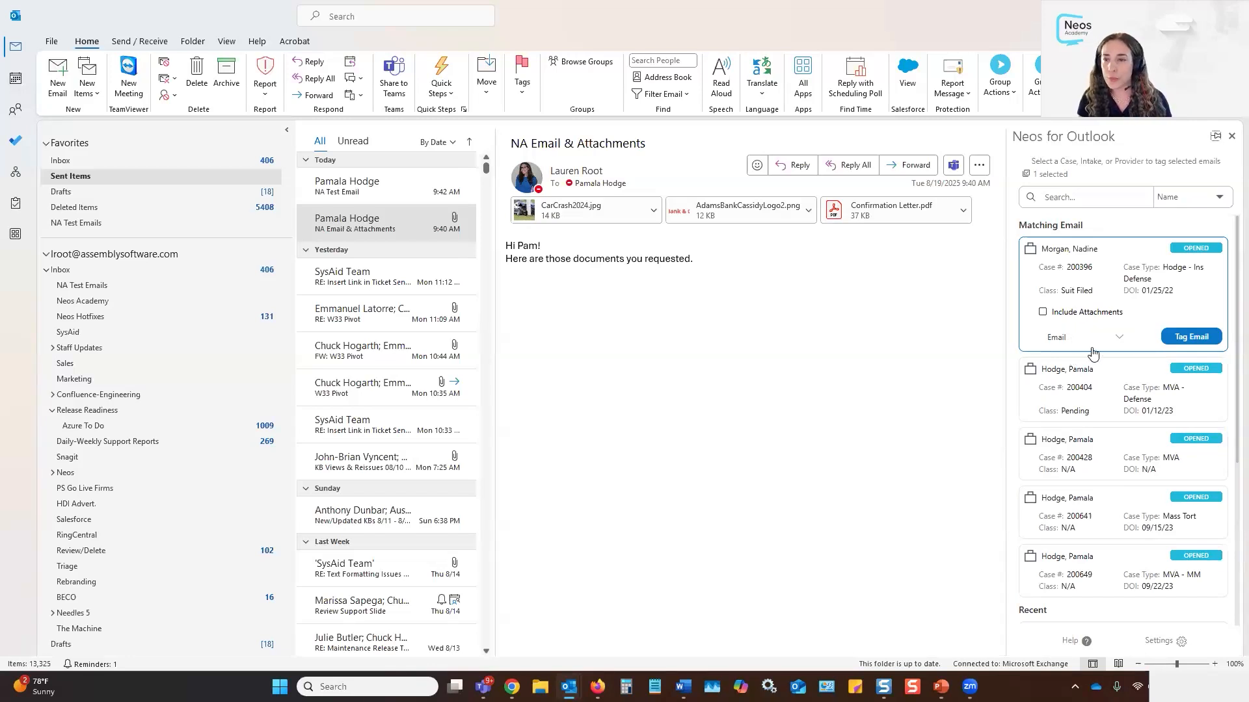
left_click(1118, 338)
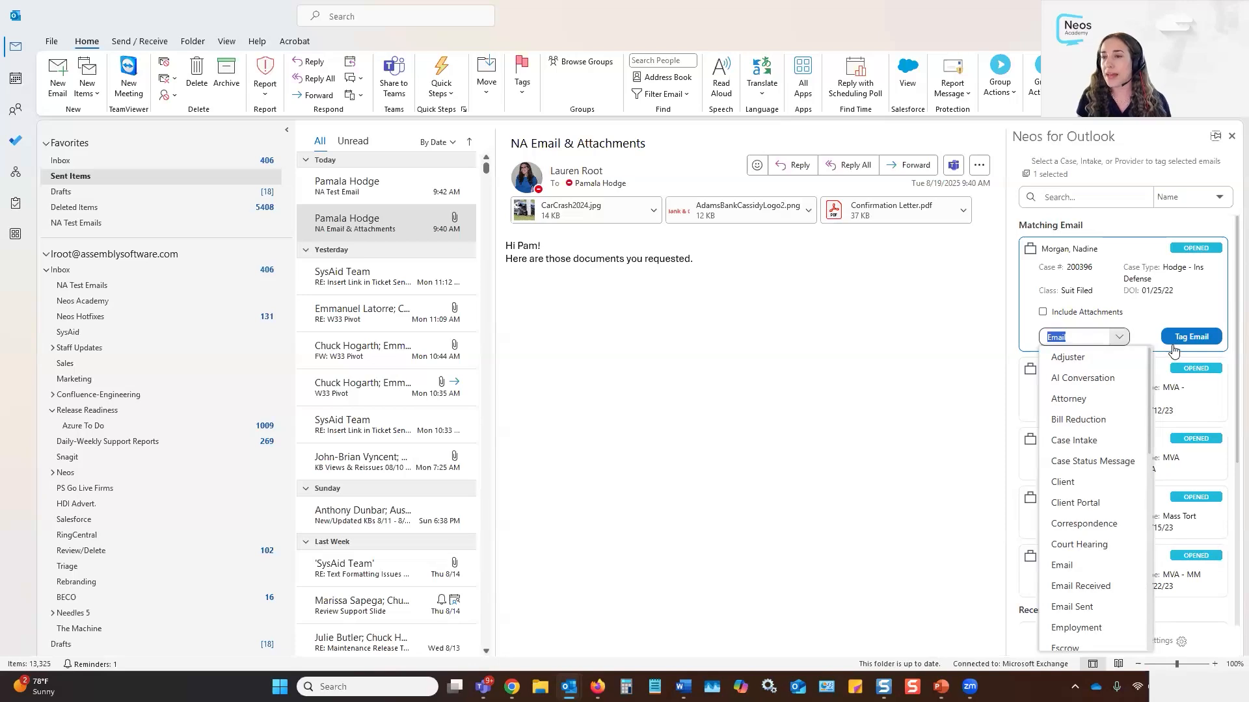
left_click(1152, 325)
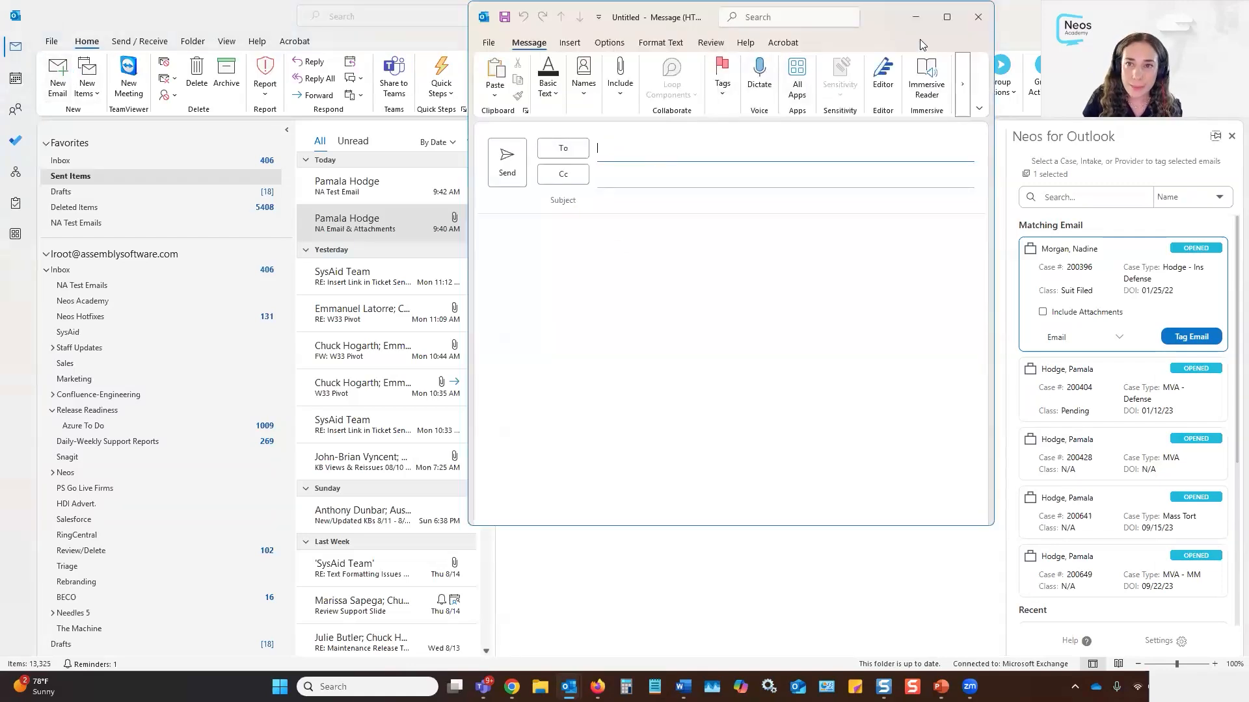
Resize the new message window and widen it
left_click(947, 16)
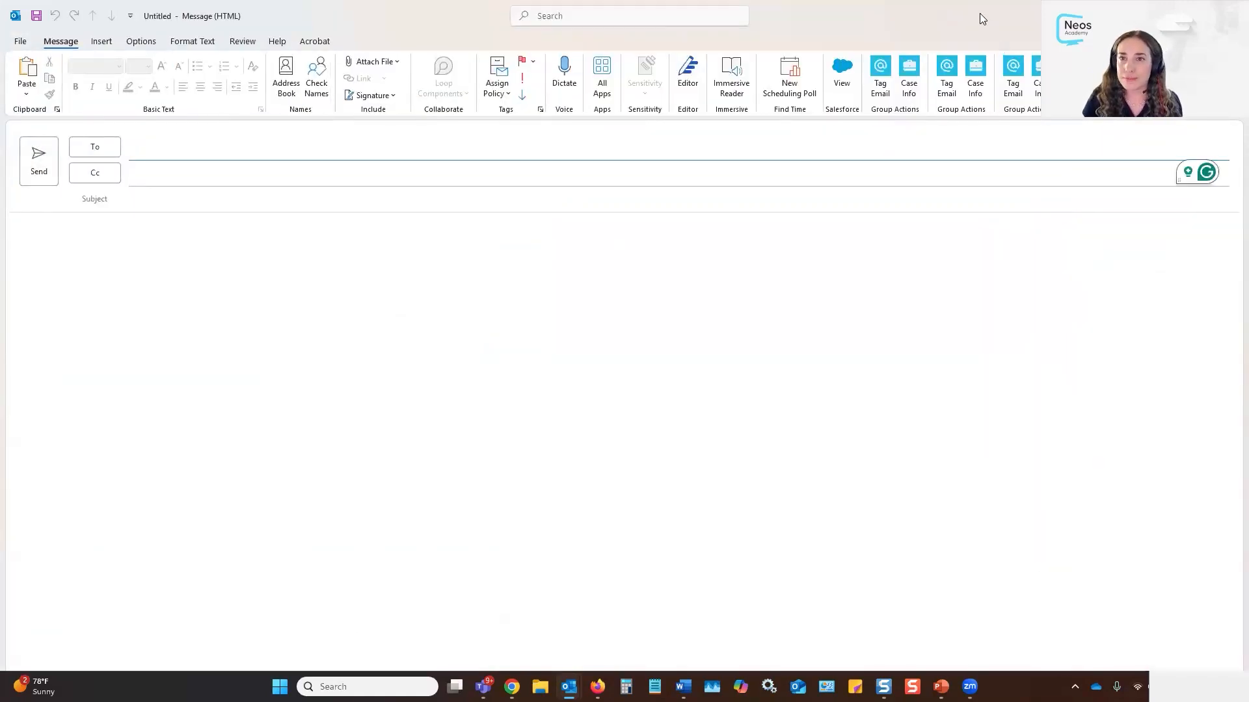
double_click(980, 13)
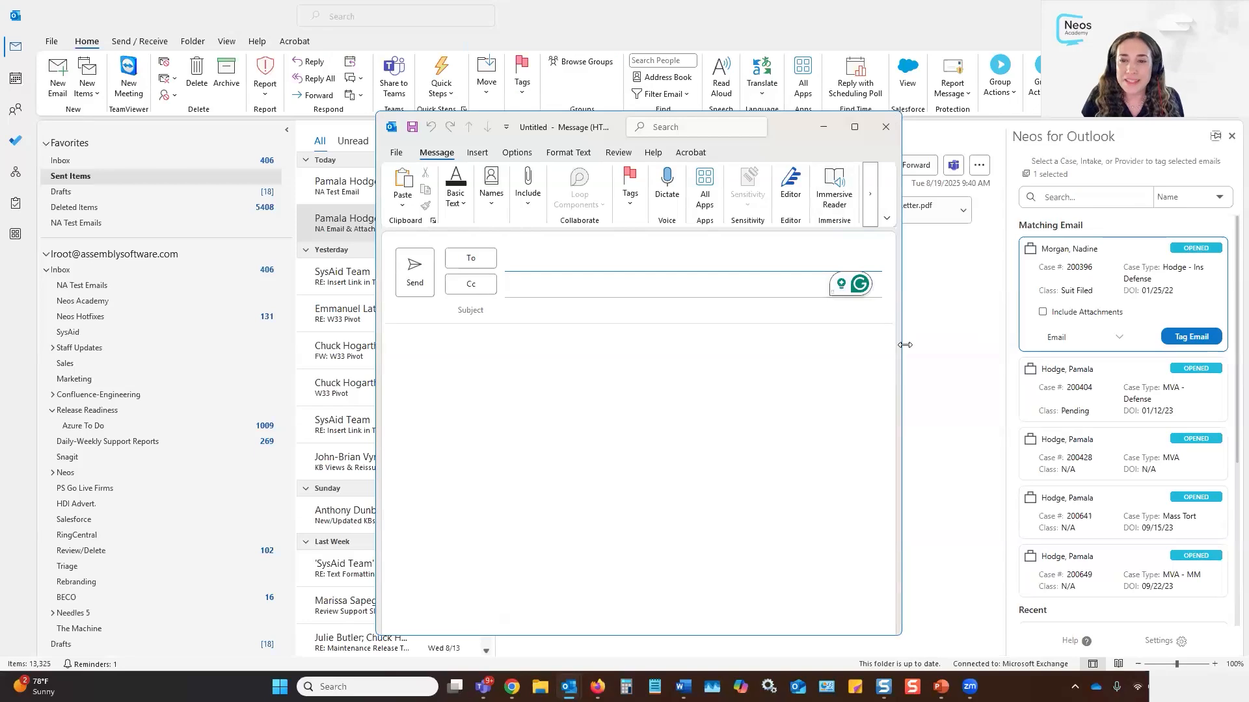
left_click_drag(905, 345, 1171, 334)
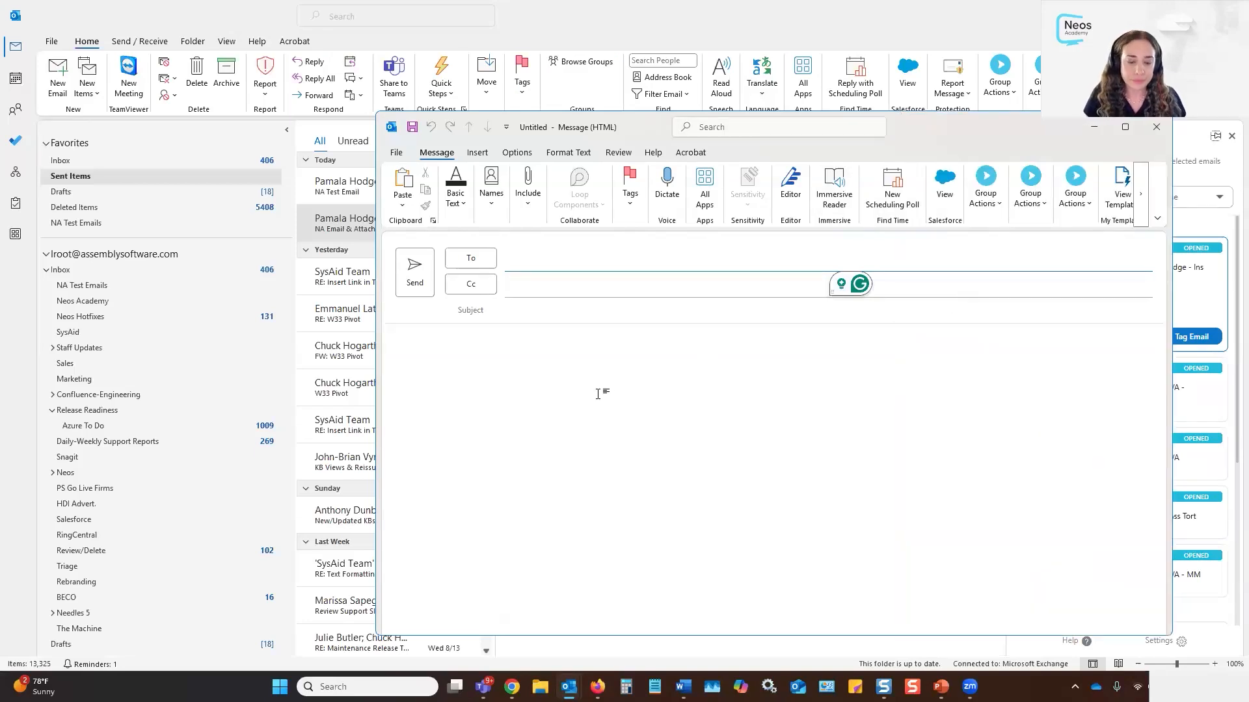
Address the draft to a colleague with subject 'Hello' and body 'Test email'
type("pam")
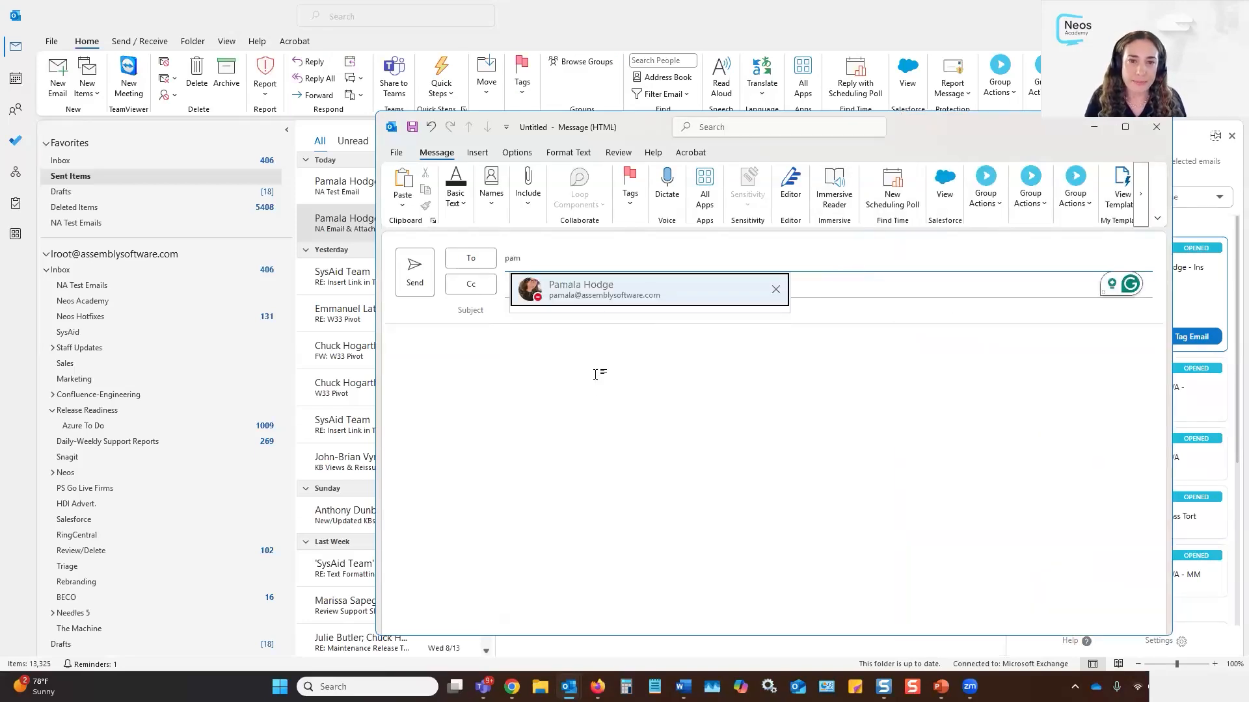
left_click(573, 315)
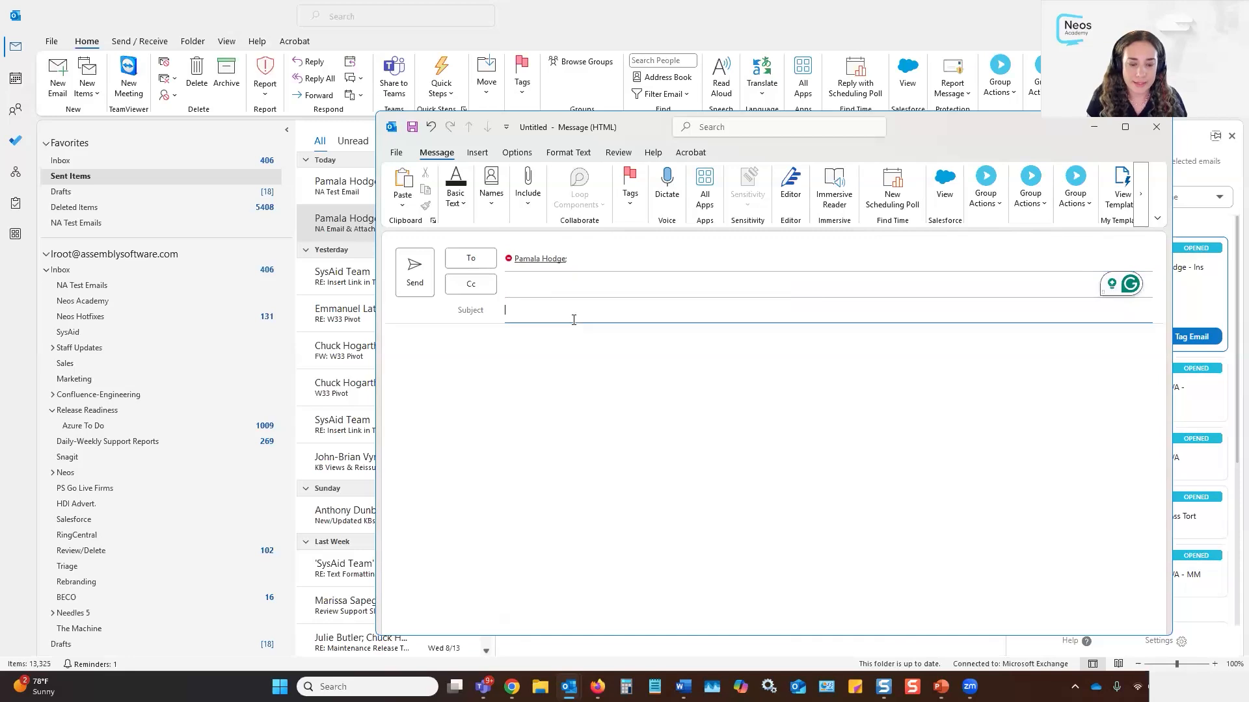
type("Hello")
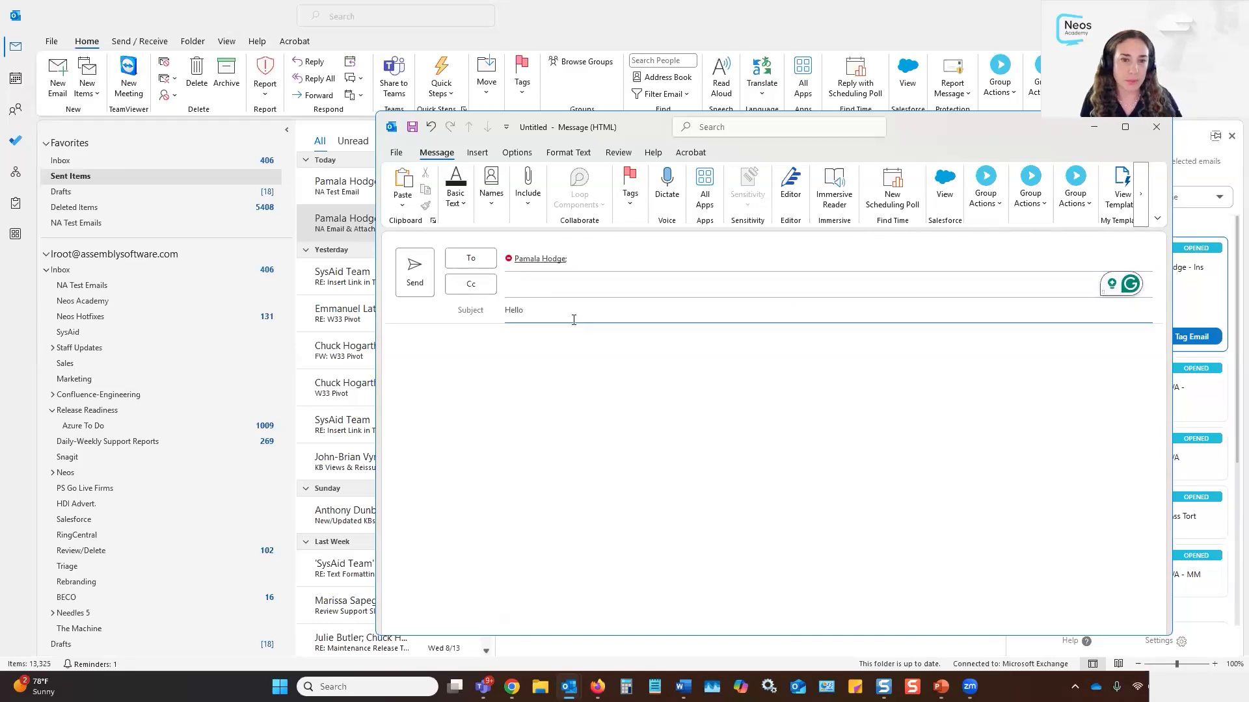
left_click(559, 388)
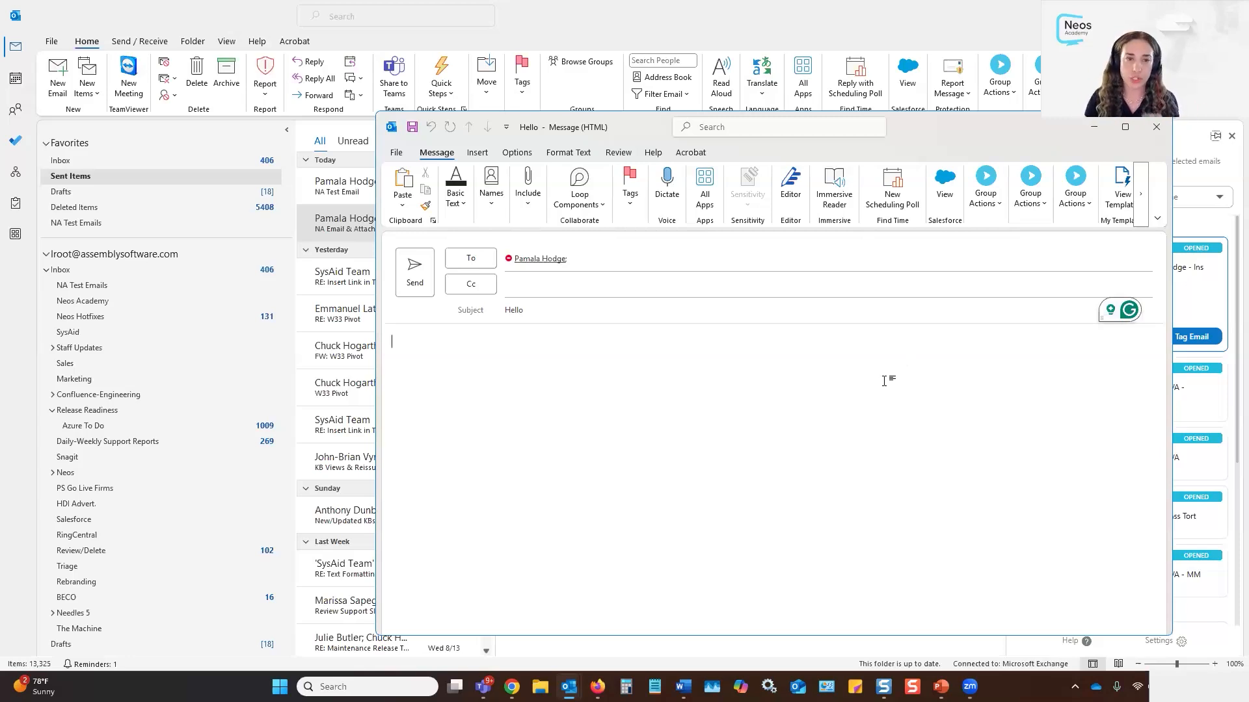
type("email")
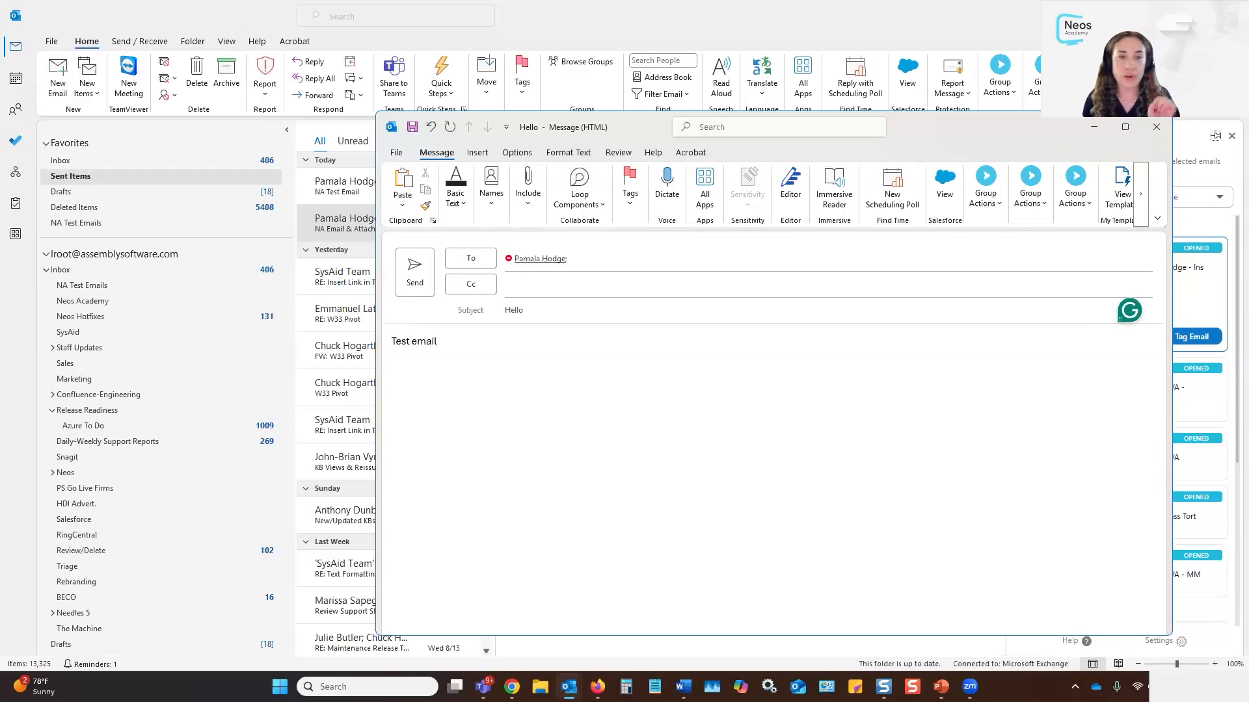
Tag the Hello draft to the first recent MVA case and send it
left_click(986, 192)
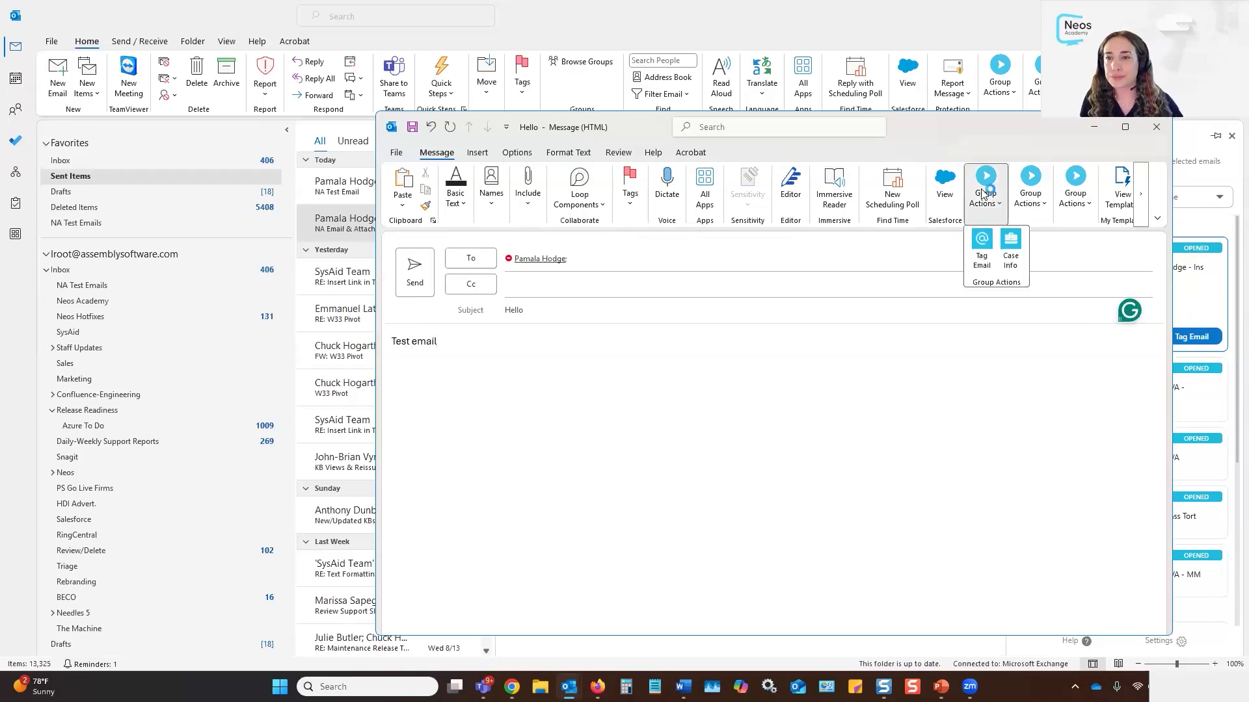
left_click(982, 249)
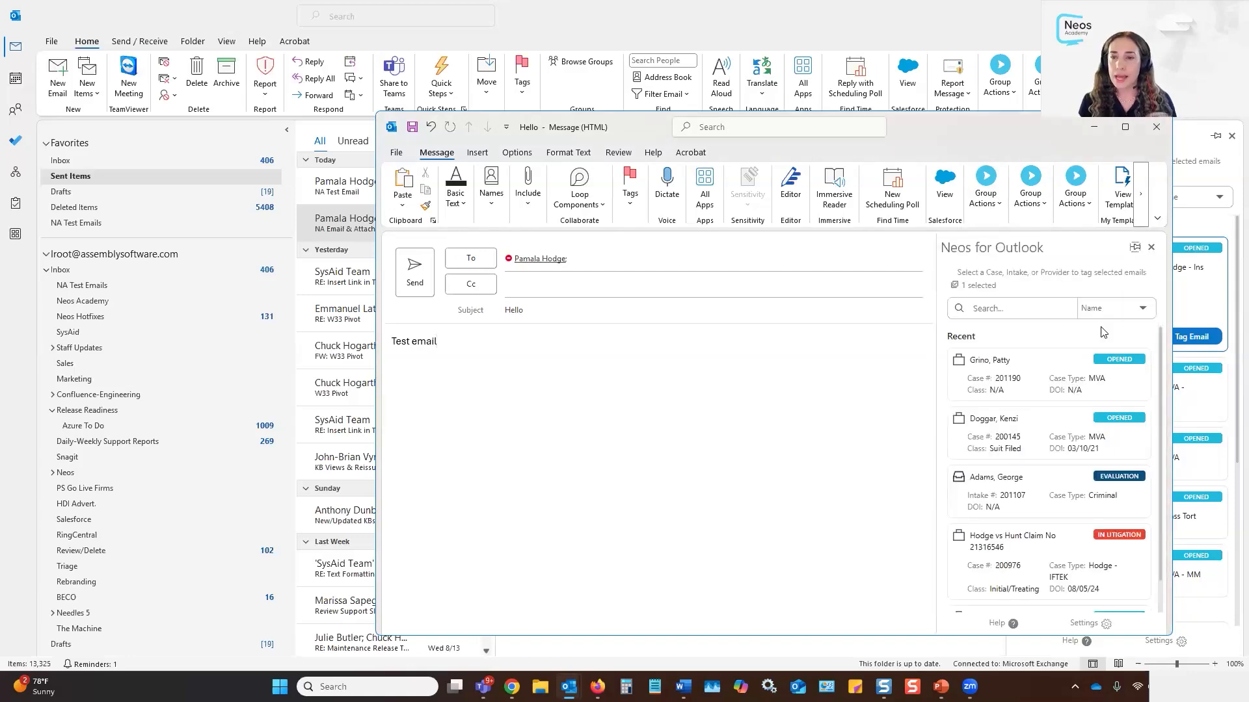
left_click(1045, 382)
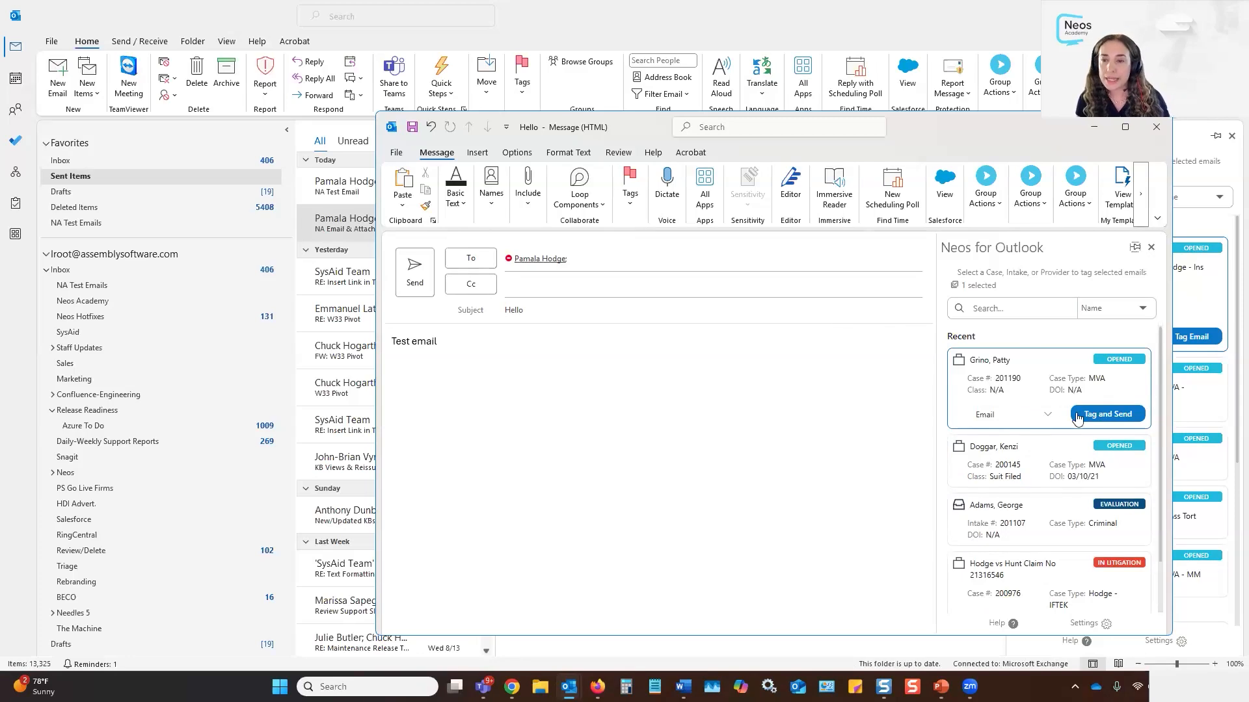
left_click_drag(1029, 125, 979, 123)
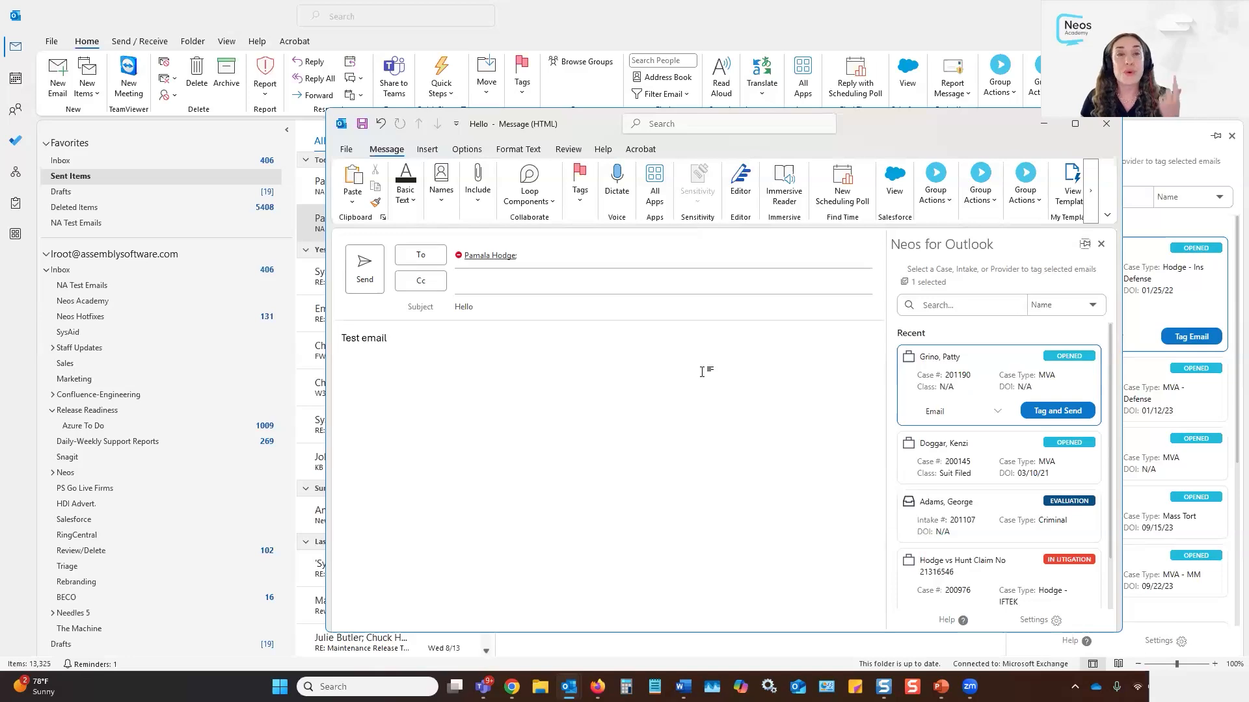
left_click(1055, 416)
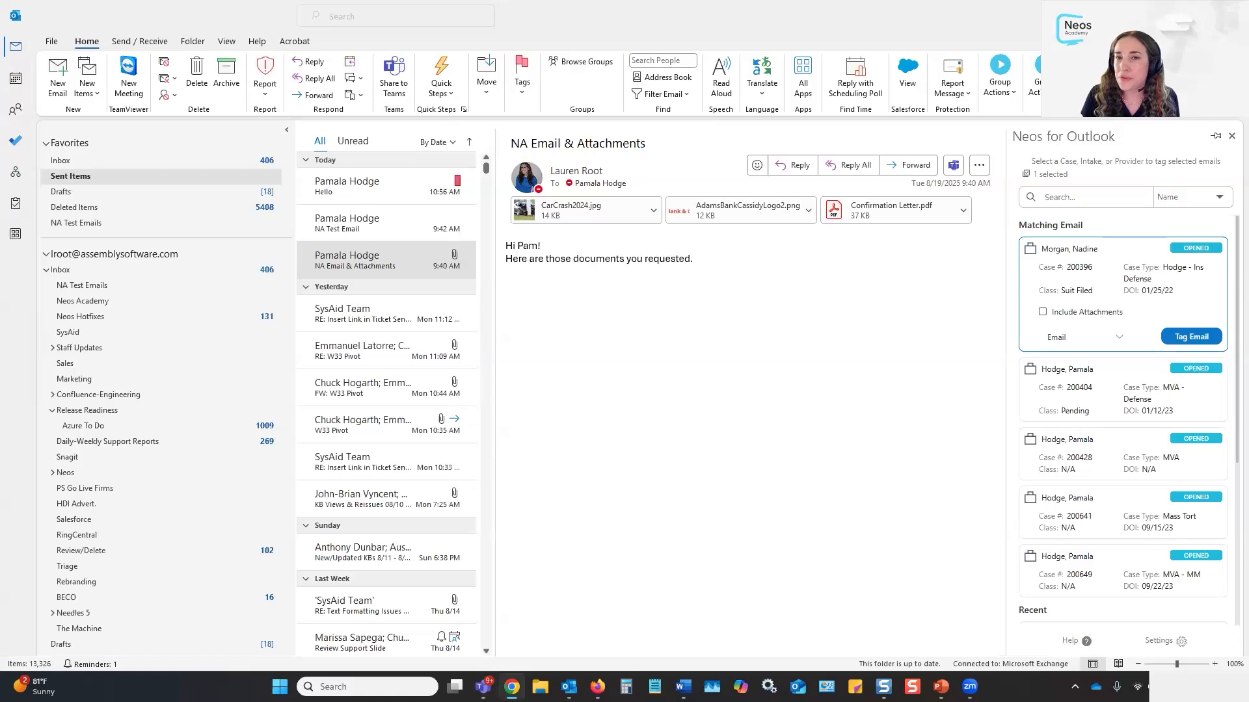
Return to the Neos MVA case and view its Case Calendar, whose Outlook Events list is empty
double_click(703, 115)
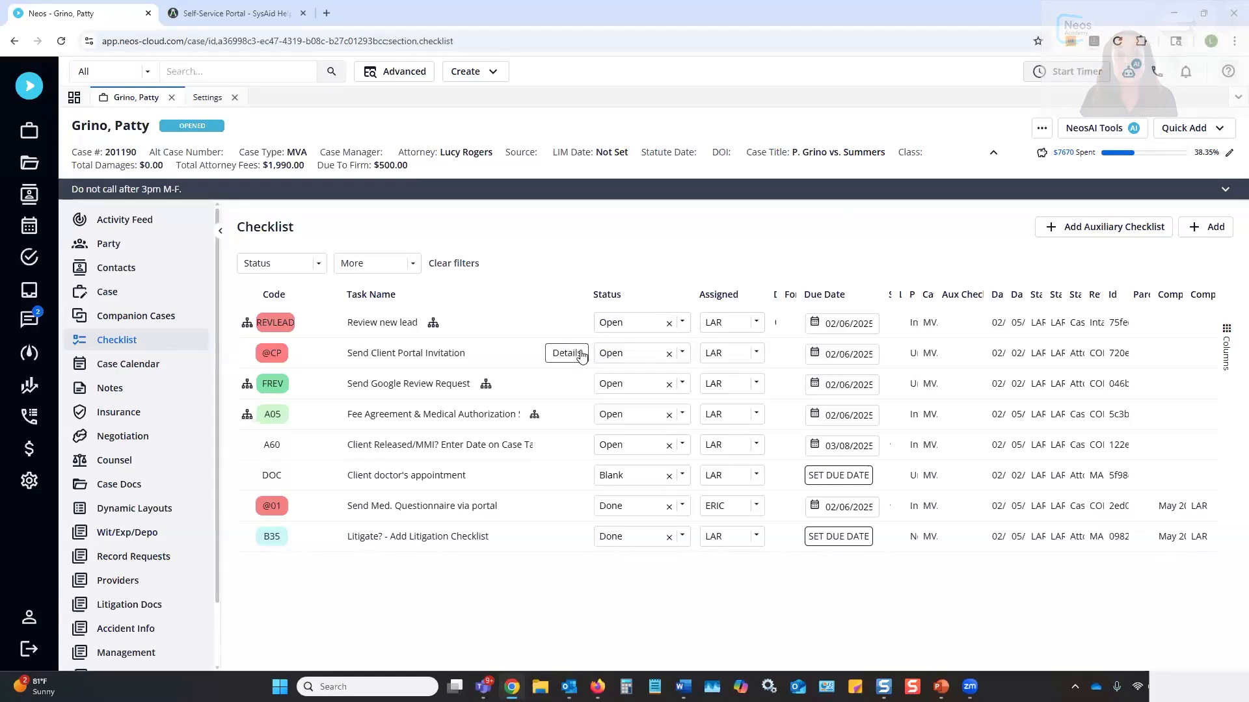
left_click(1229, 74)
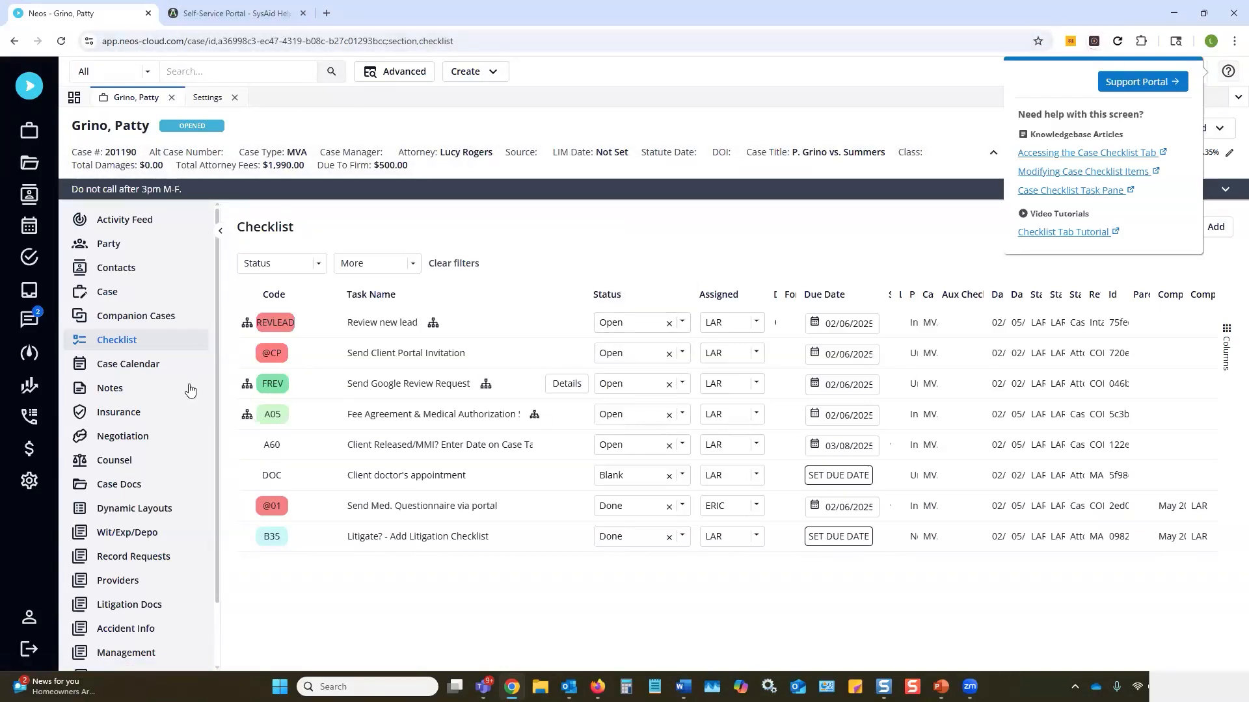
left_click(148, 370)
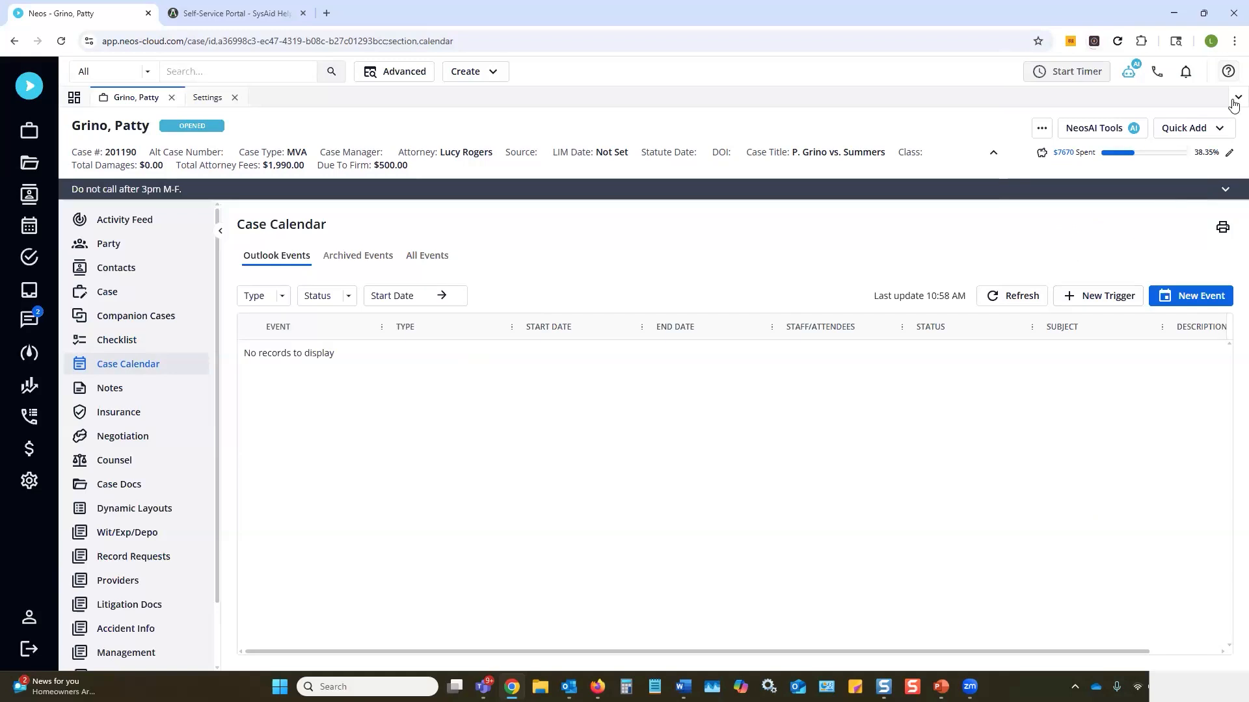
Go from the calendar's help links to the Assembly Self-Service Portal
left_click(1226, 74)
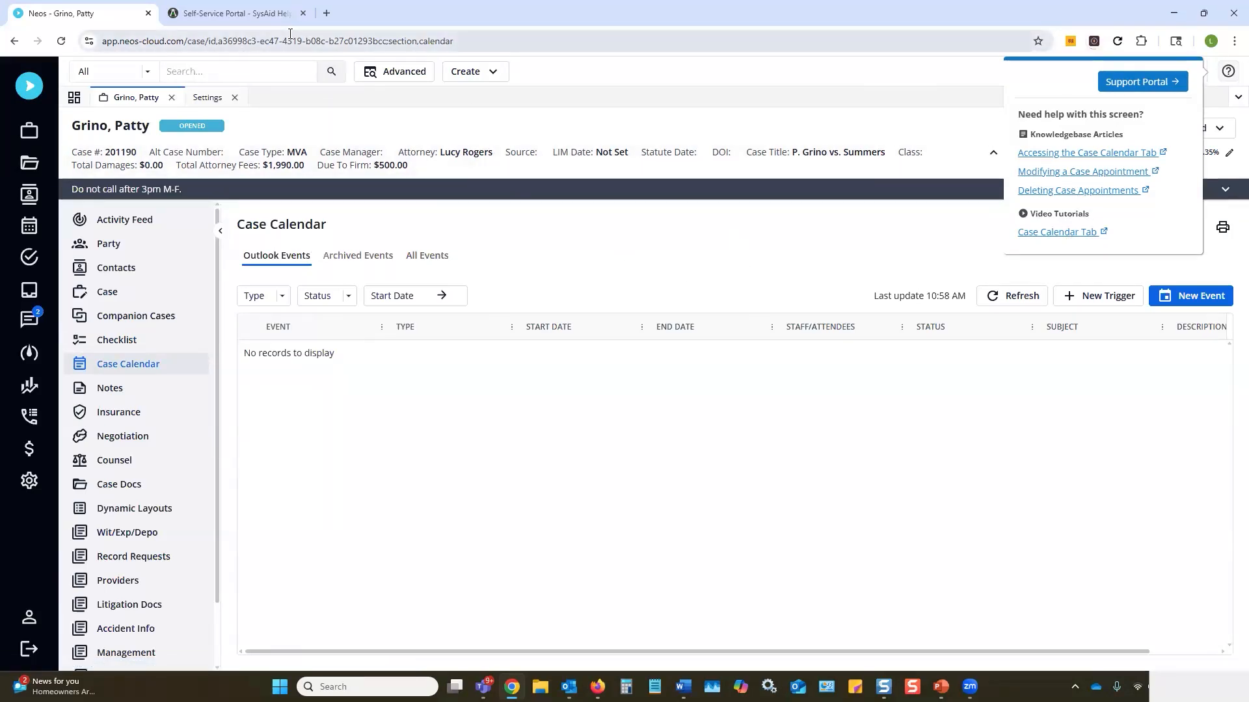
left_click(246, 18)
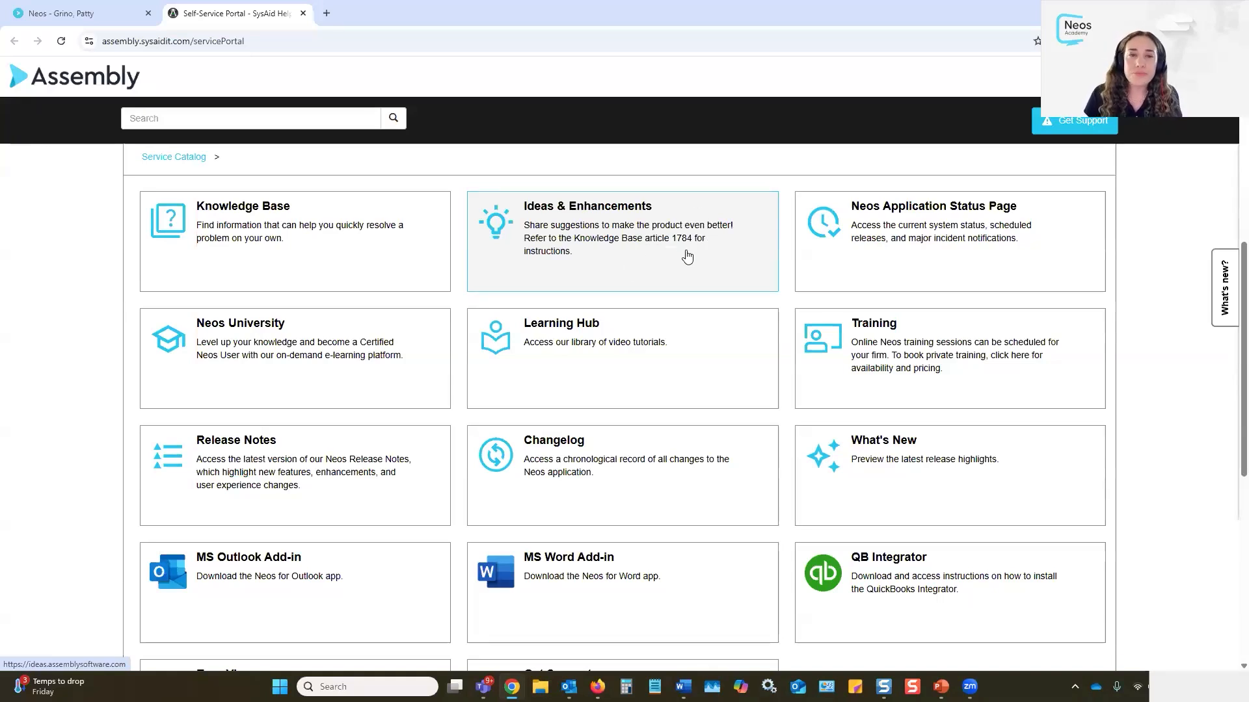
left_click(1225, 286)
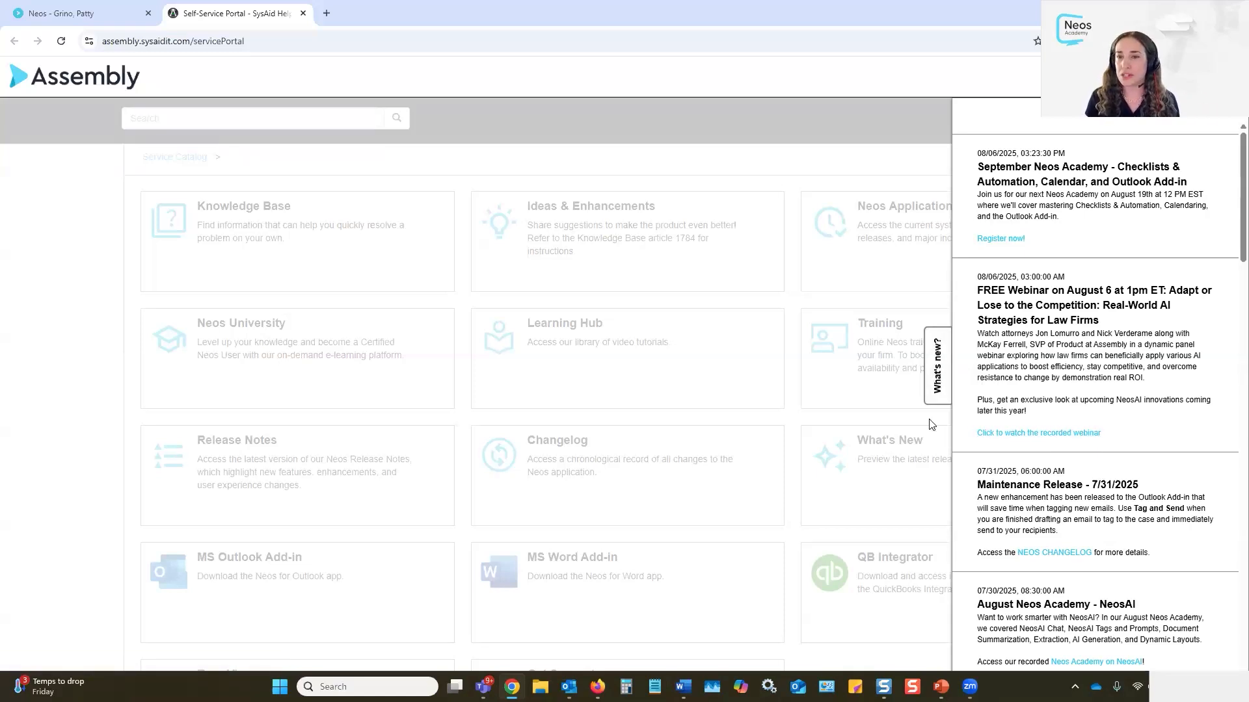
left_click(937, 366)
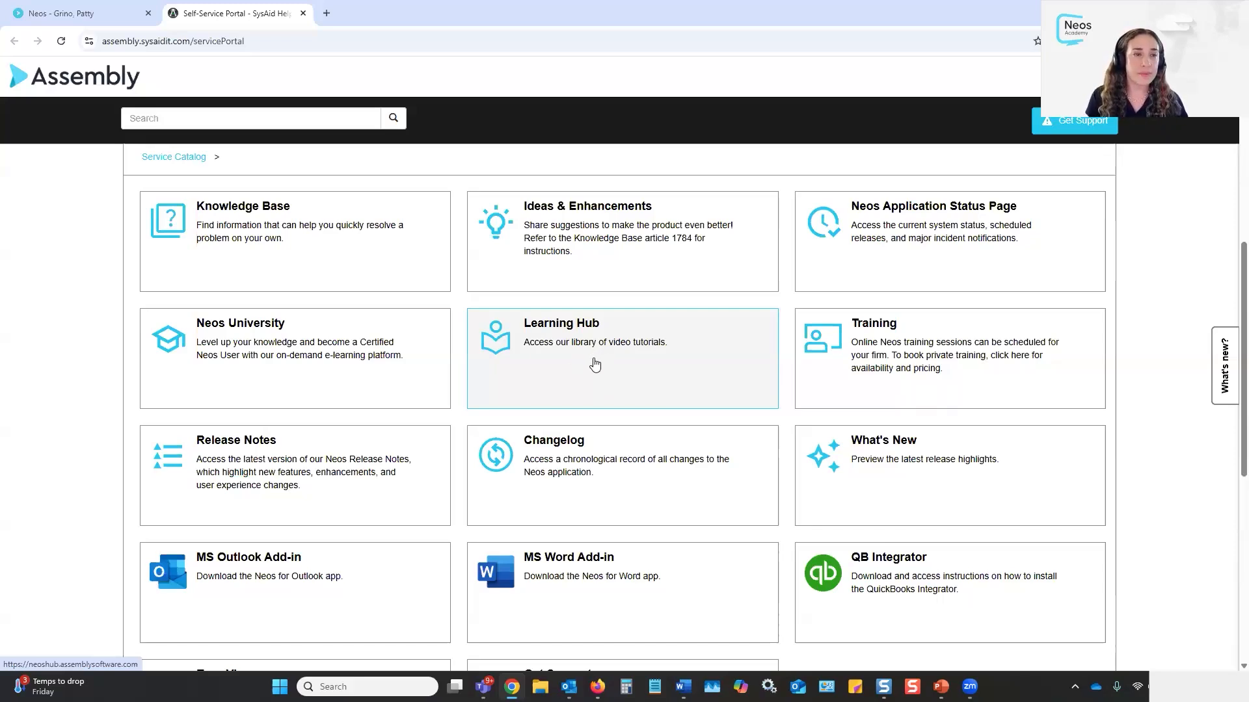
Open the Knowledge Base window, move it lower right, and keep articles sorted by Last updated
left_click(203, 212)
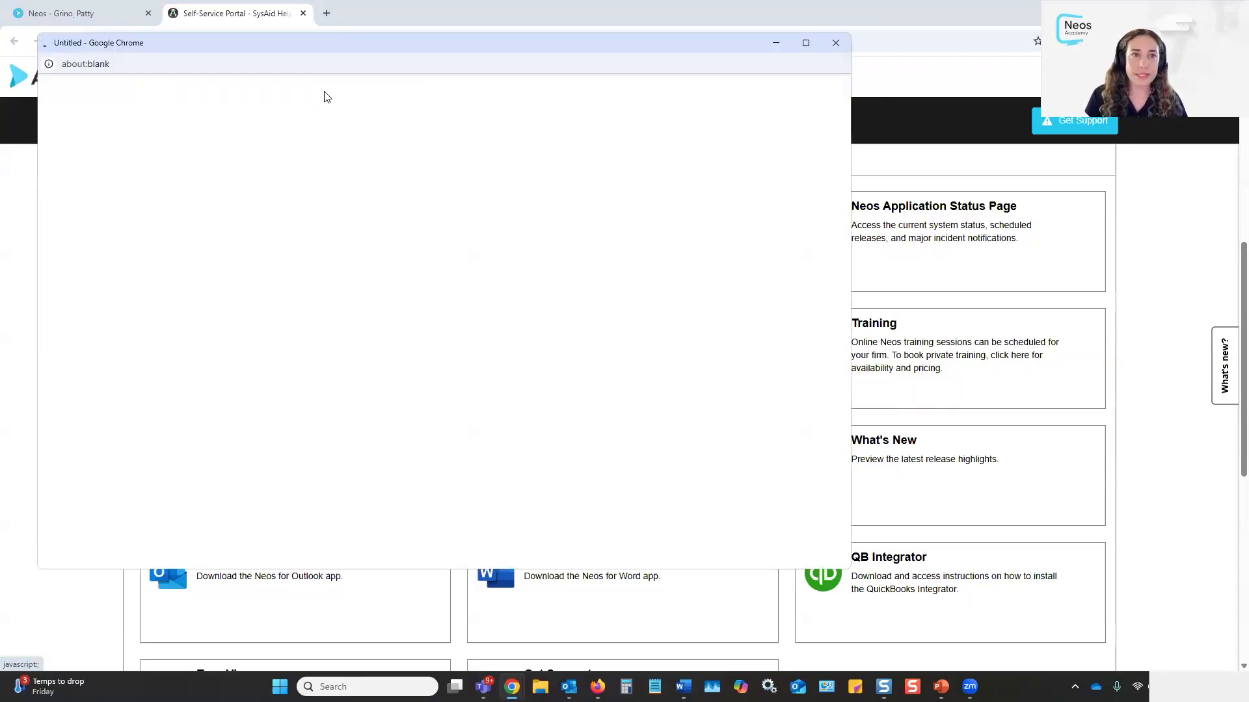
left_click_drag(341, 49, 599, 146)
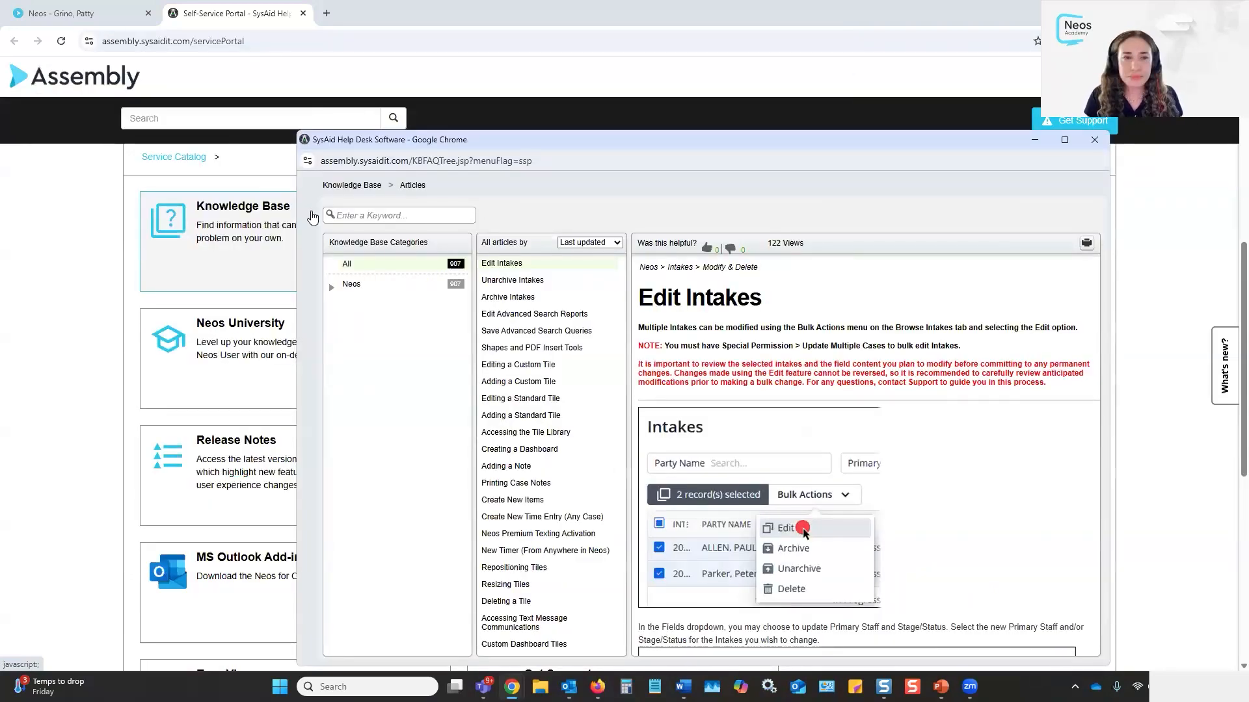
left_click(600, 250)
left_click(600, 250)
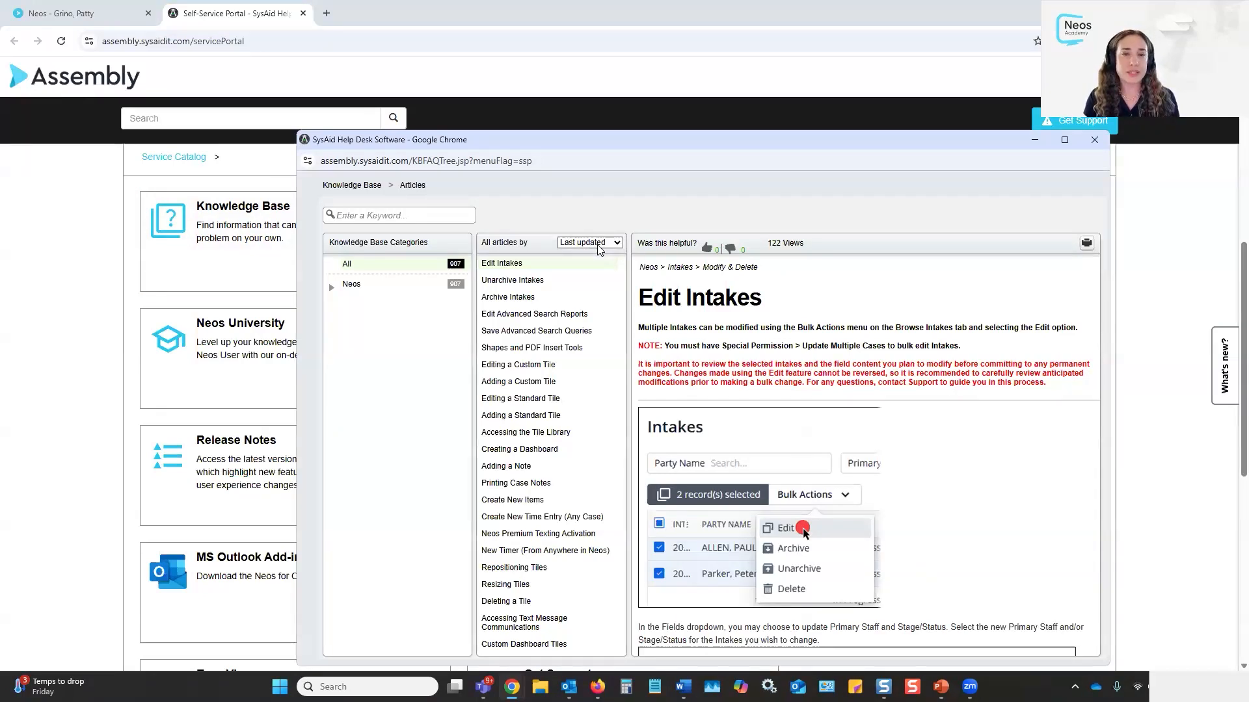
left_click(599, 250)
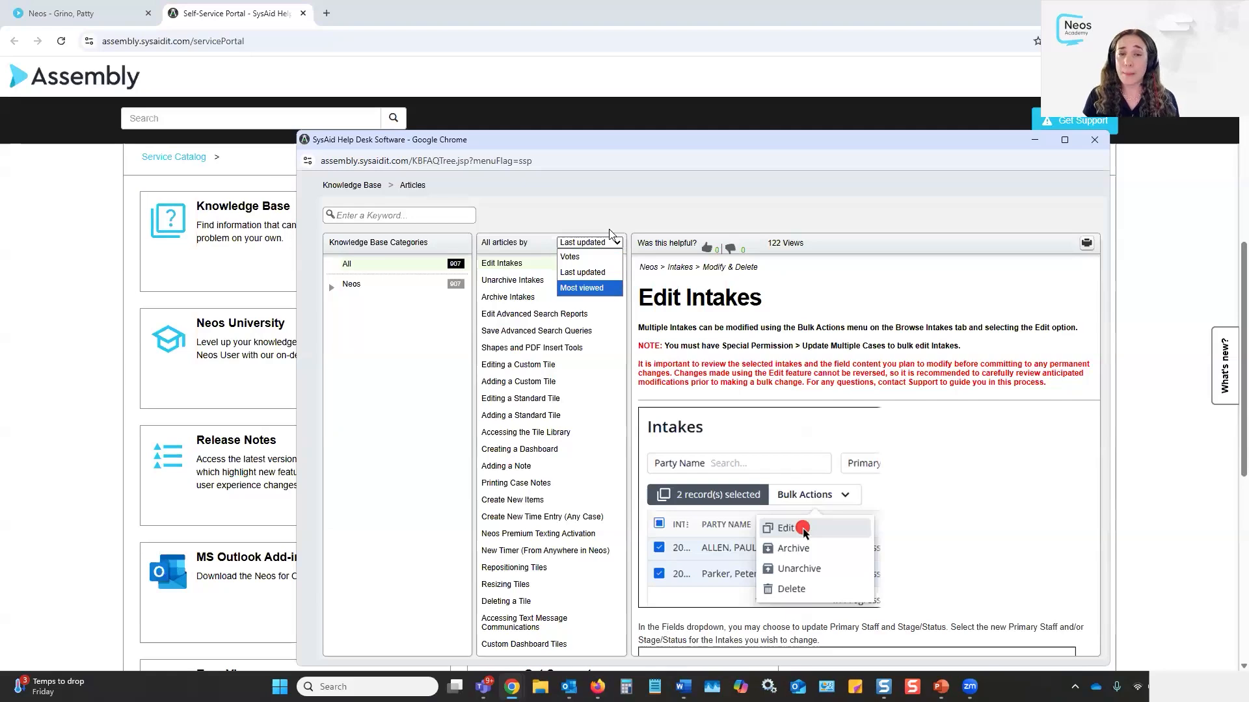
left_click(610, 219)
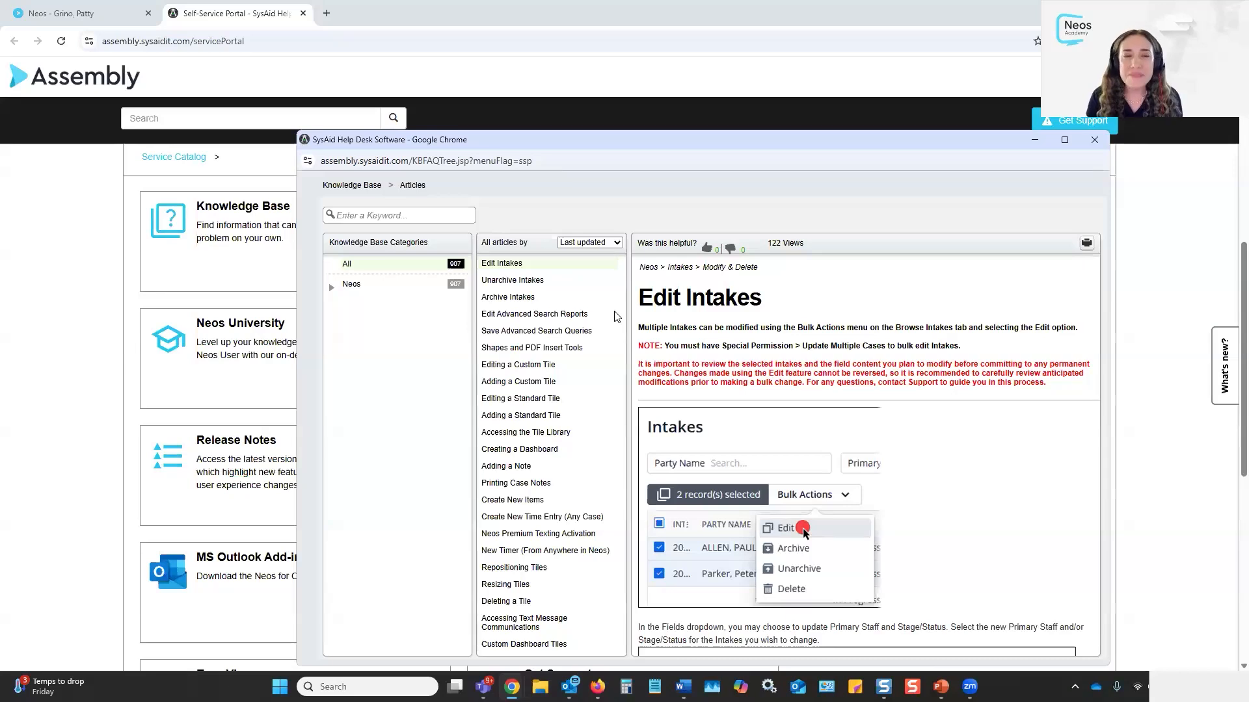
Search 'cancel events', open the Cancel Events article, then clear the search to list all articles
left_click(410, 218)
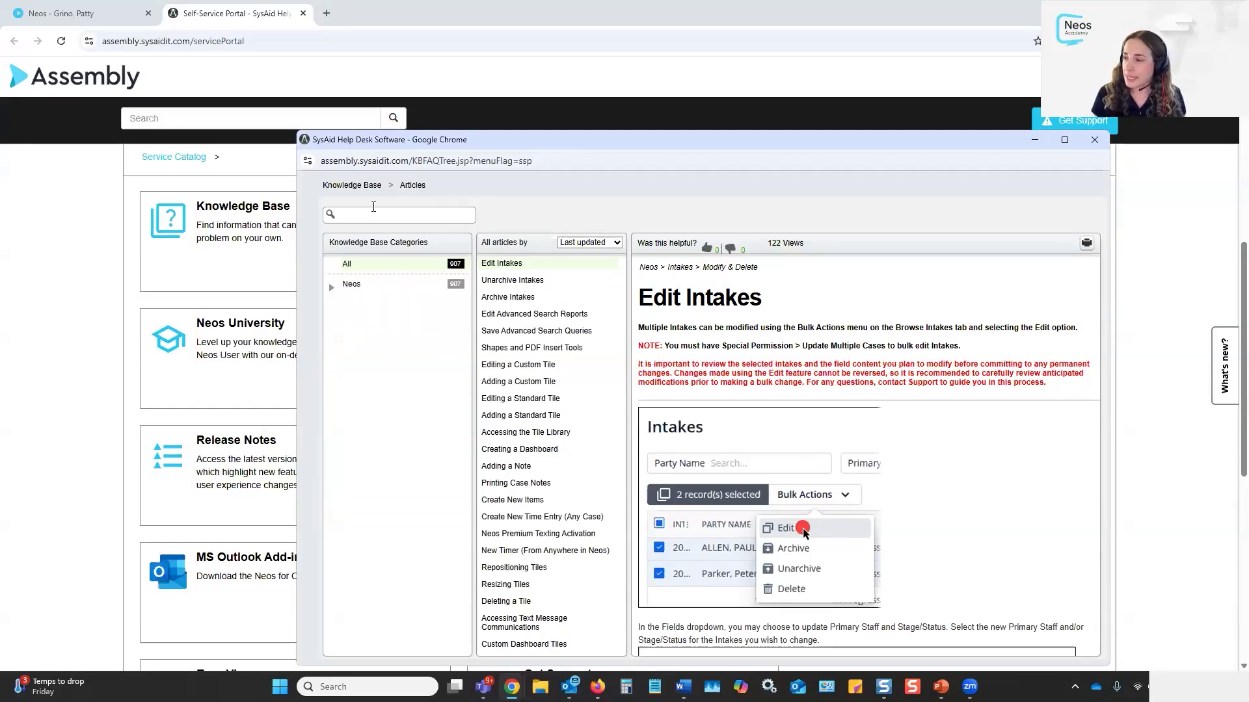
type("cancel event")
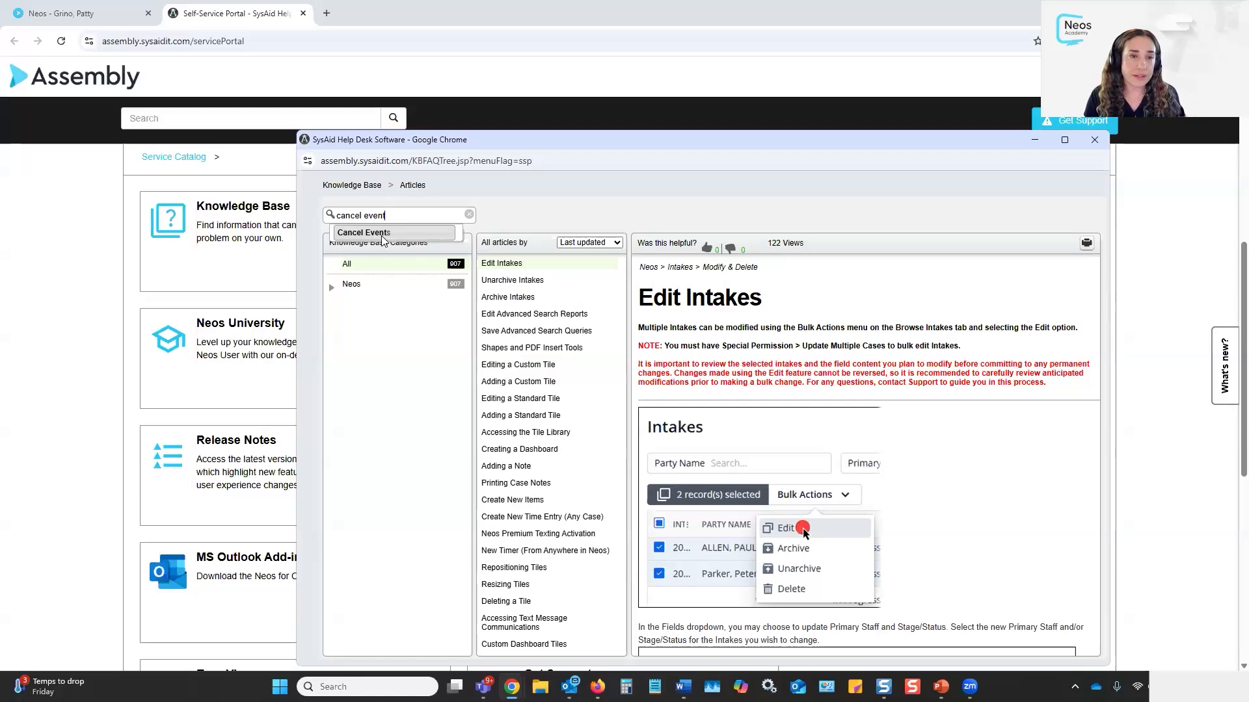
left_click(383, 238)
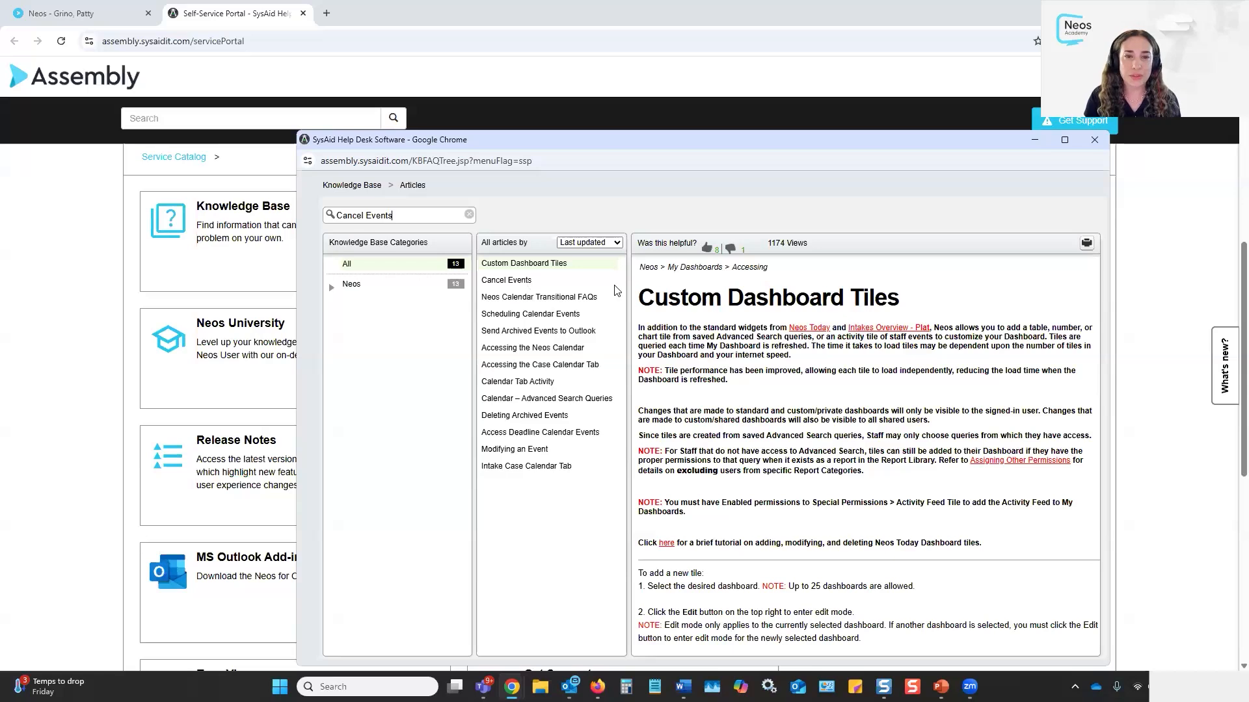
left_click(510, 280)
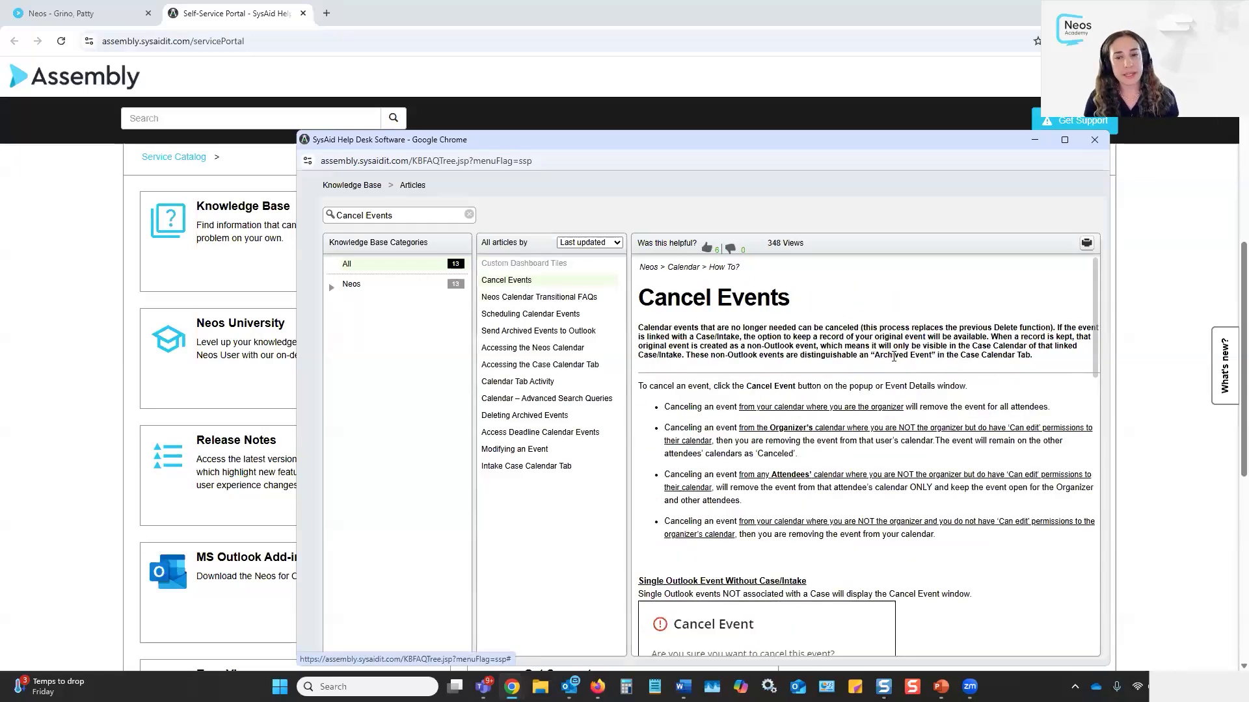
left_click(468, 215)
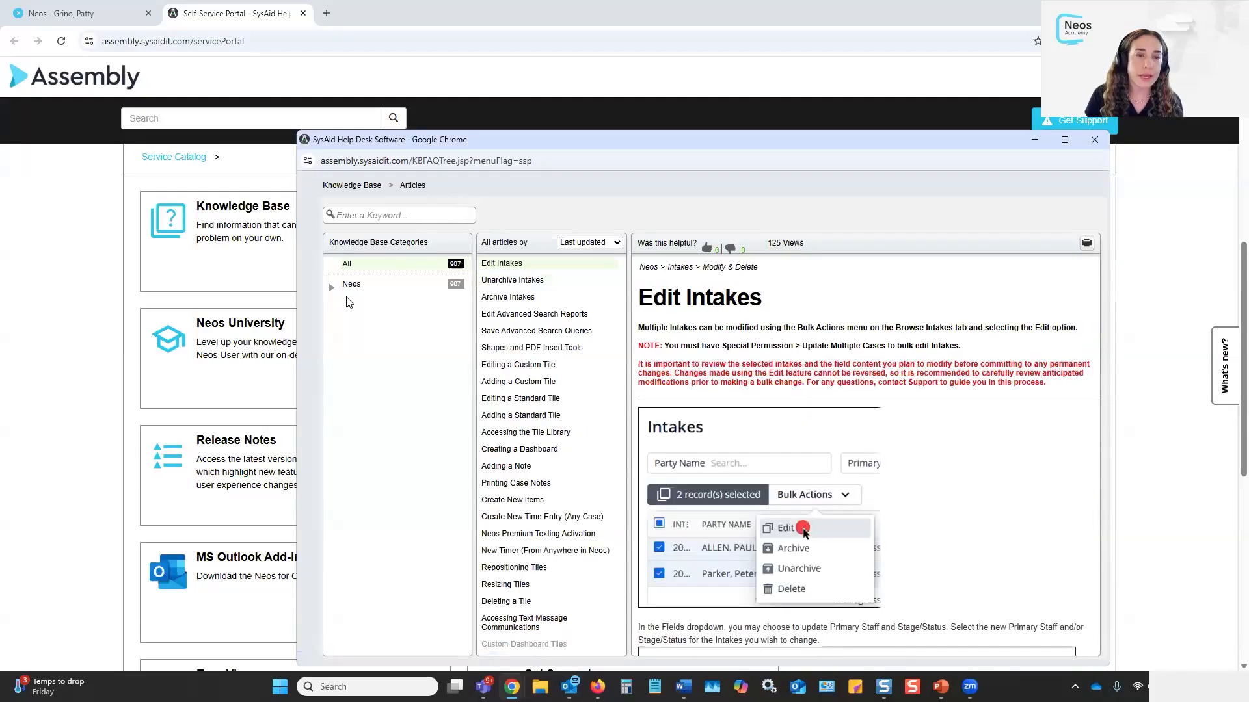
Expand the Neos category and browse the Checklist category's articles and subcategories
left_click(332, 289)
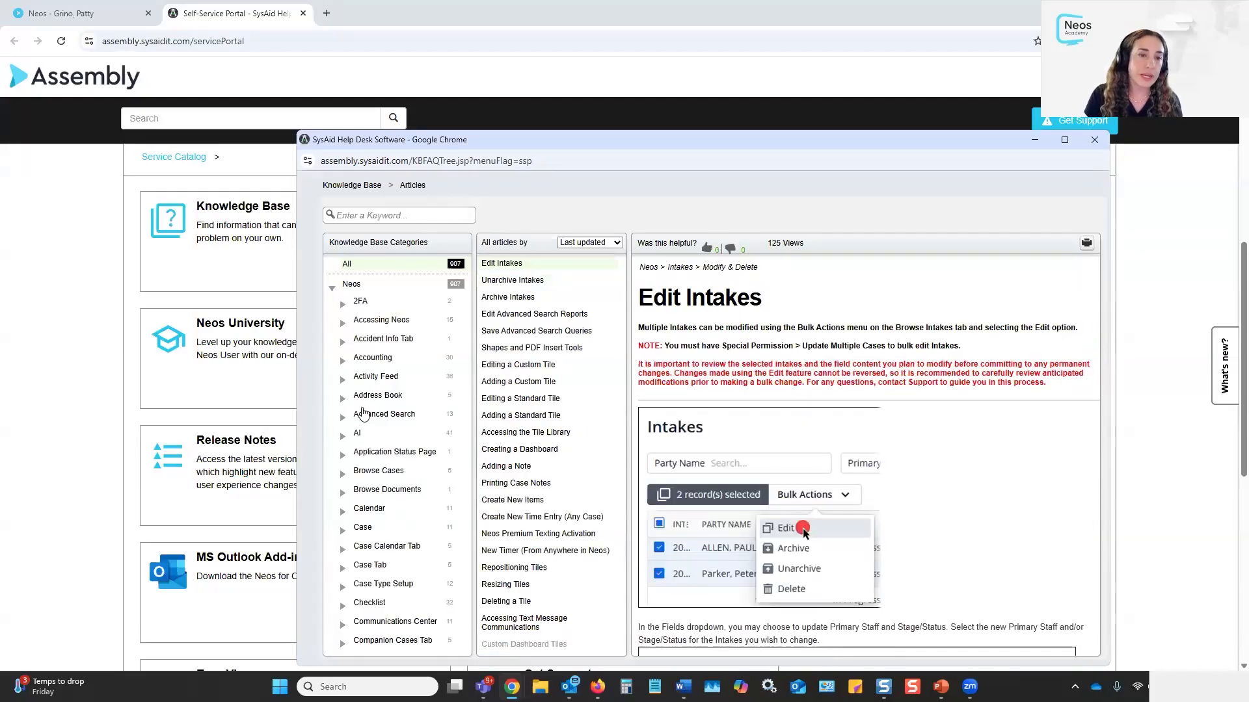
scroll(388, 451, "down", 3)
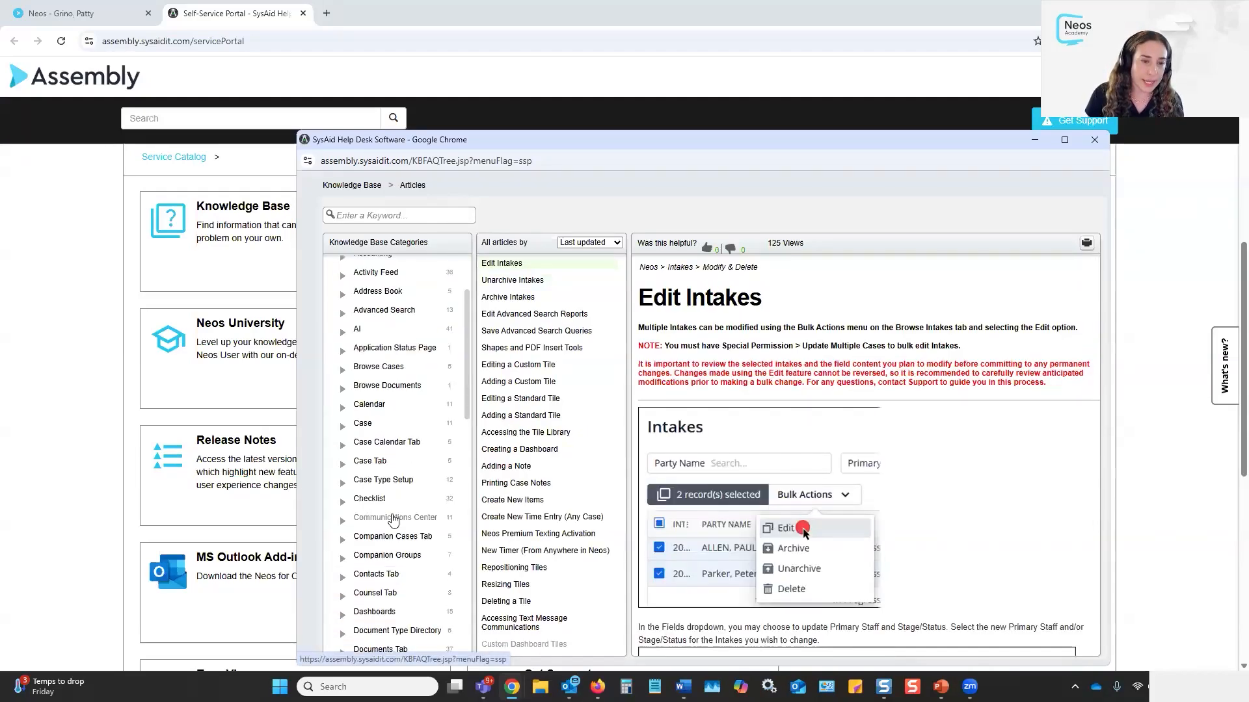
left_click(370, 500)
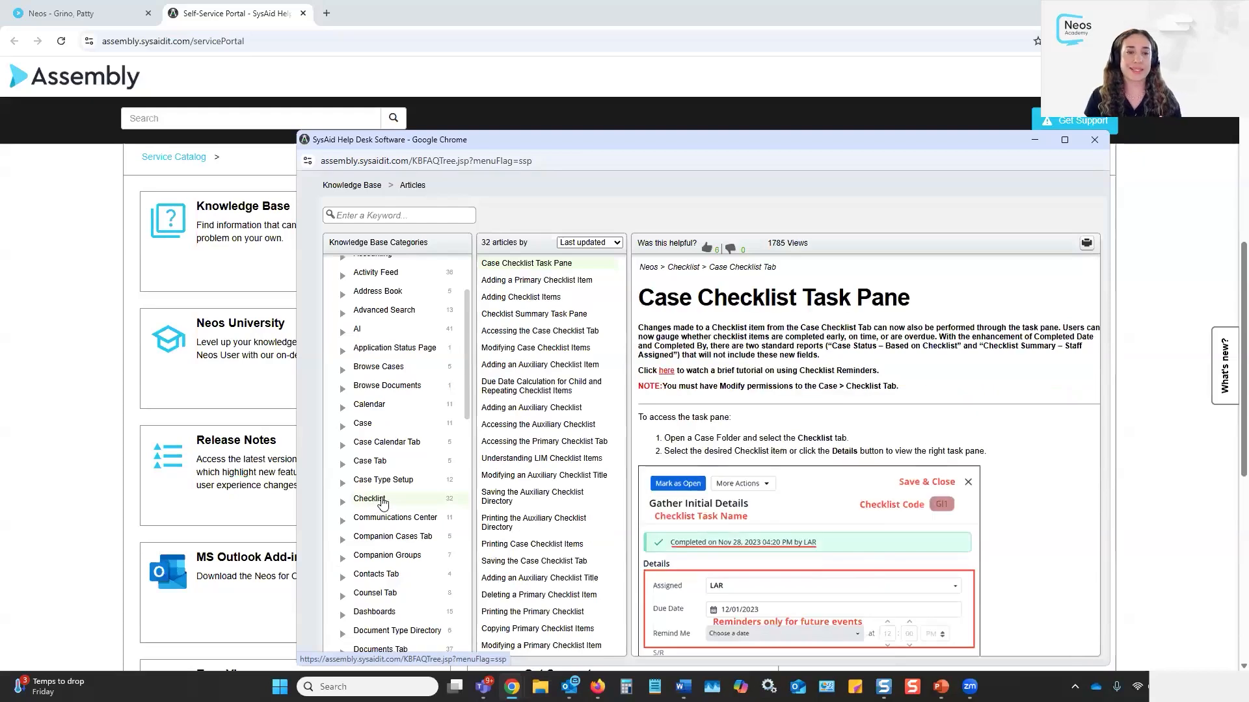
scroll(382, 504, "down", 1)
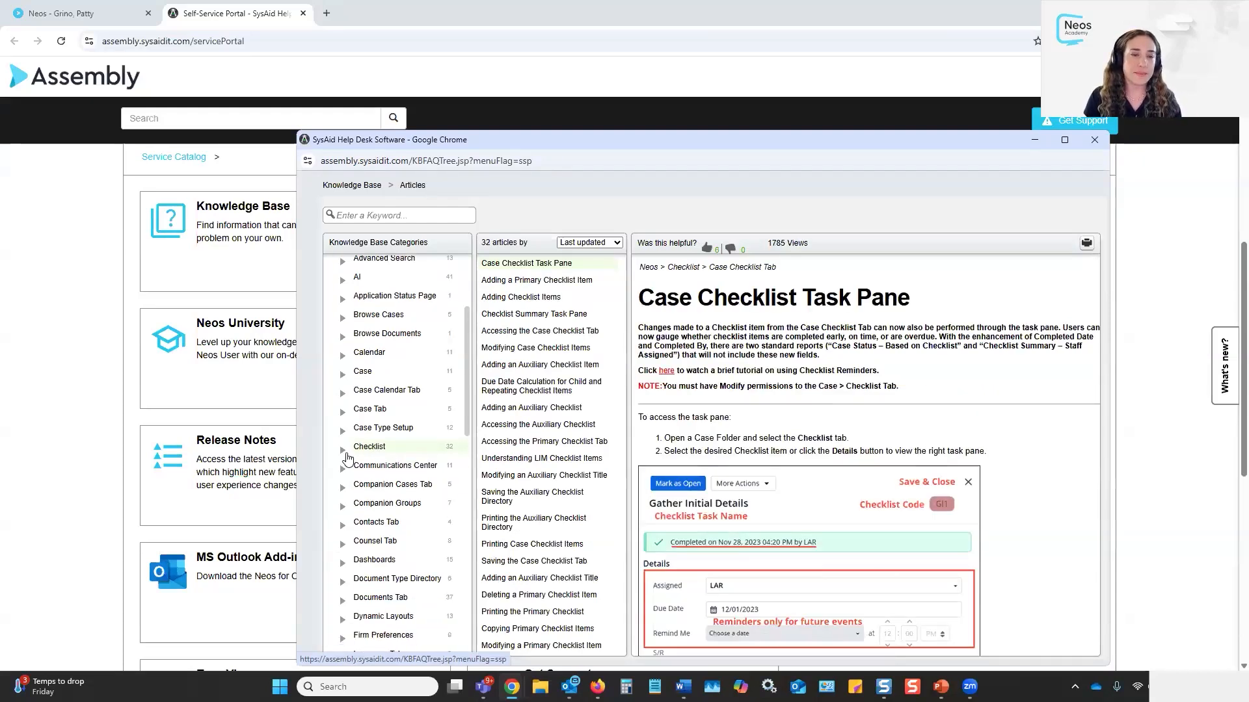
left_click(343, 451)
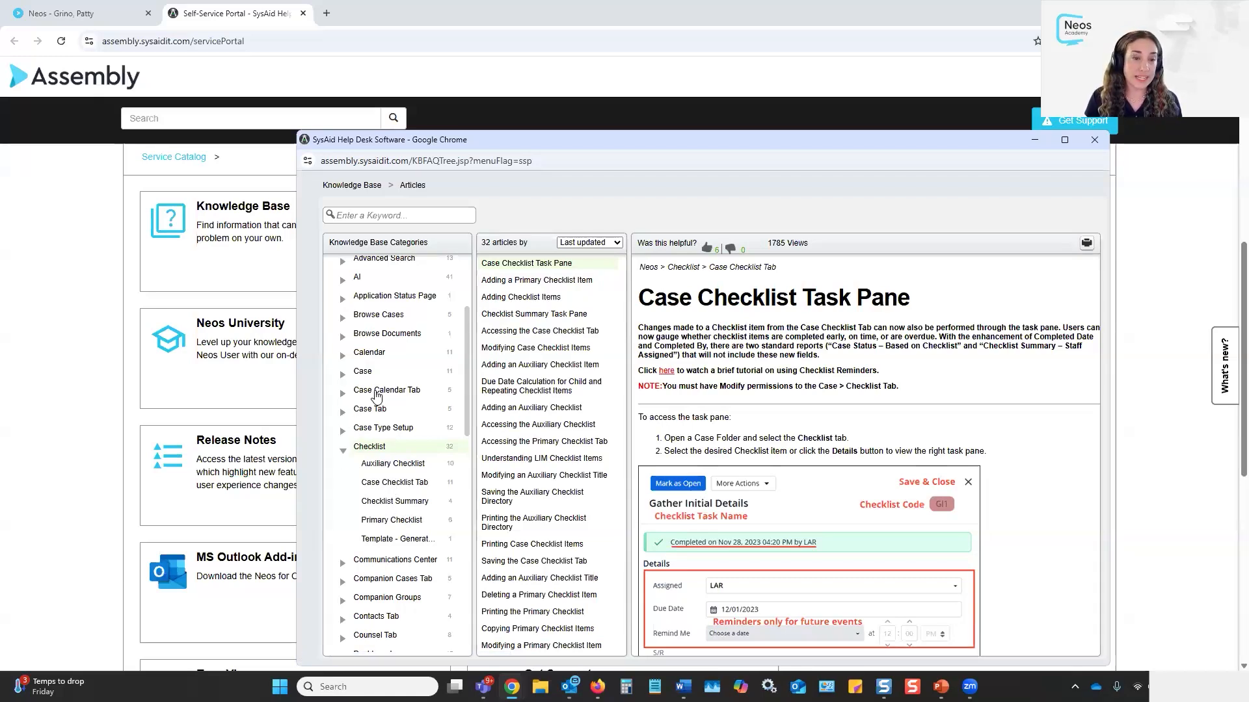
Expand and collapse Integrations, then close the knowledge base to show the thank-you slide
scroll(390, 426, "down", 2)
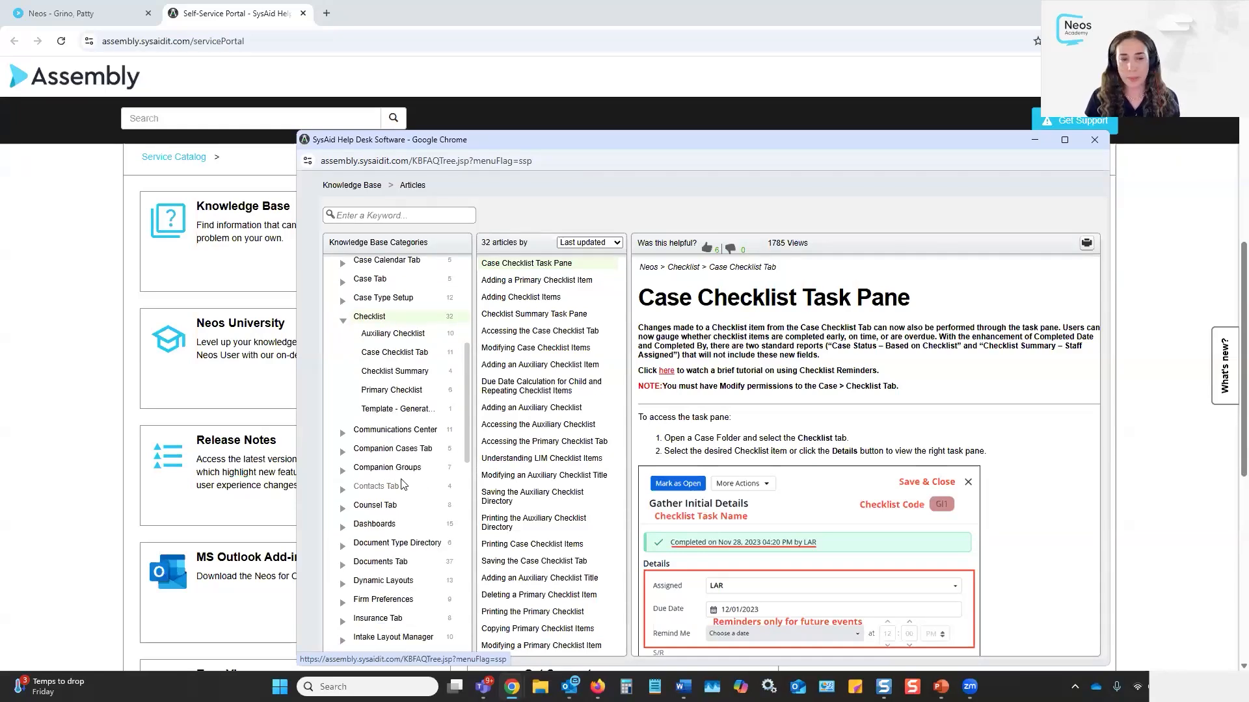
scroll(429, 503, "down", 3)
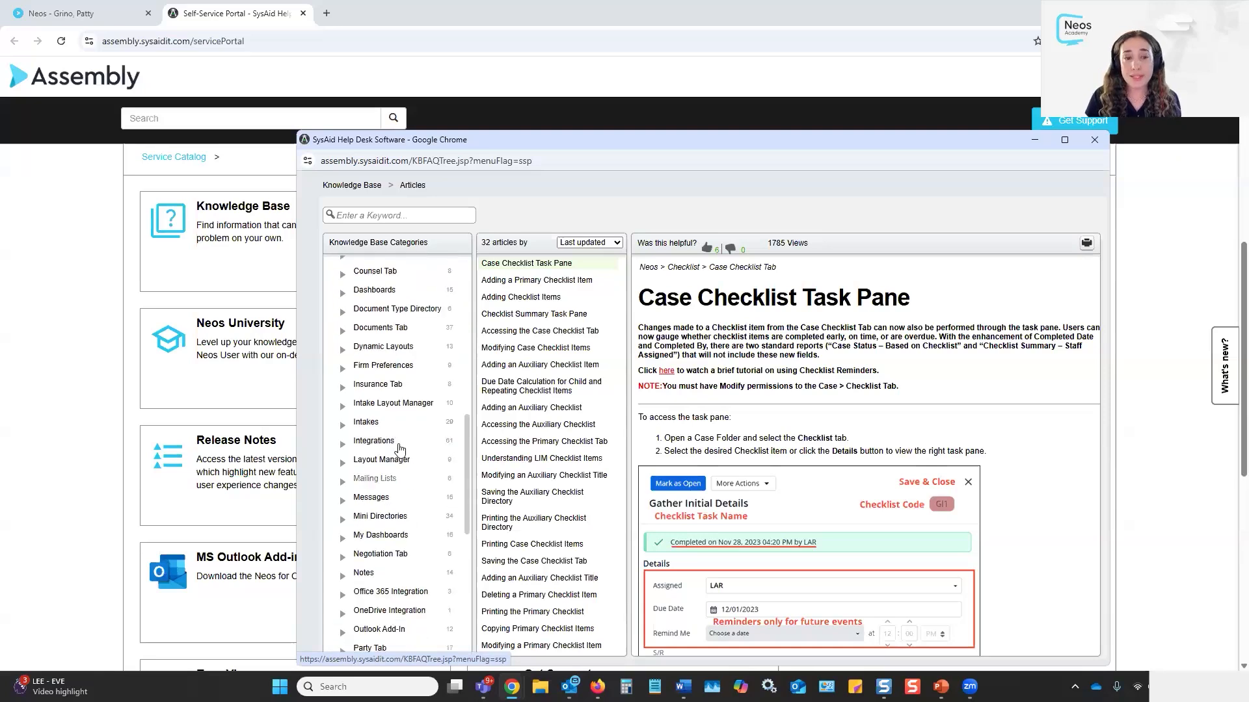
left_click(347, 447)
scroll(421, 544, "down", 4)
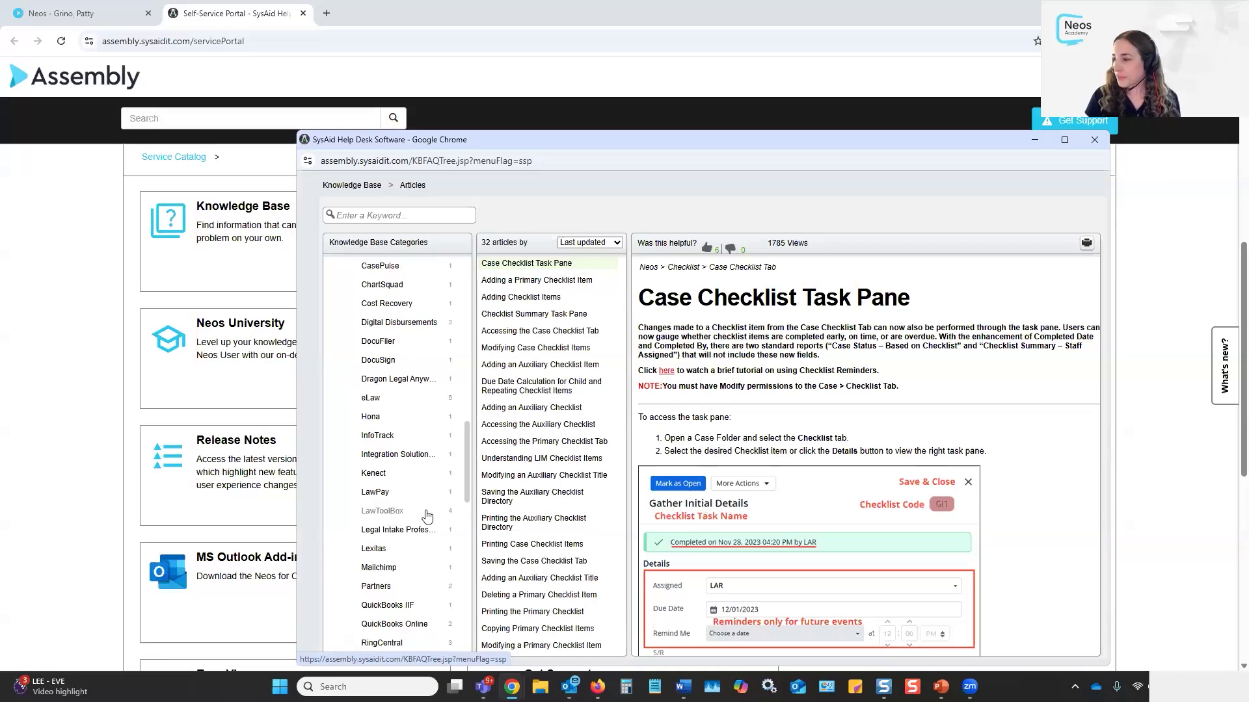
scroll(391, 468, "up", 2)
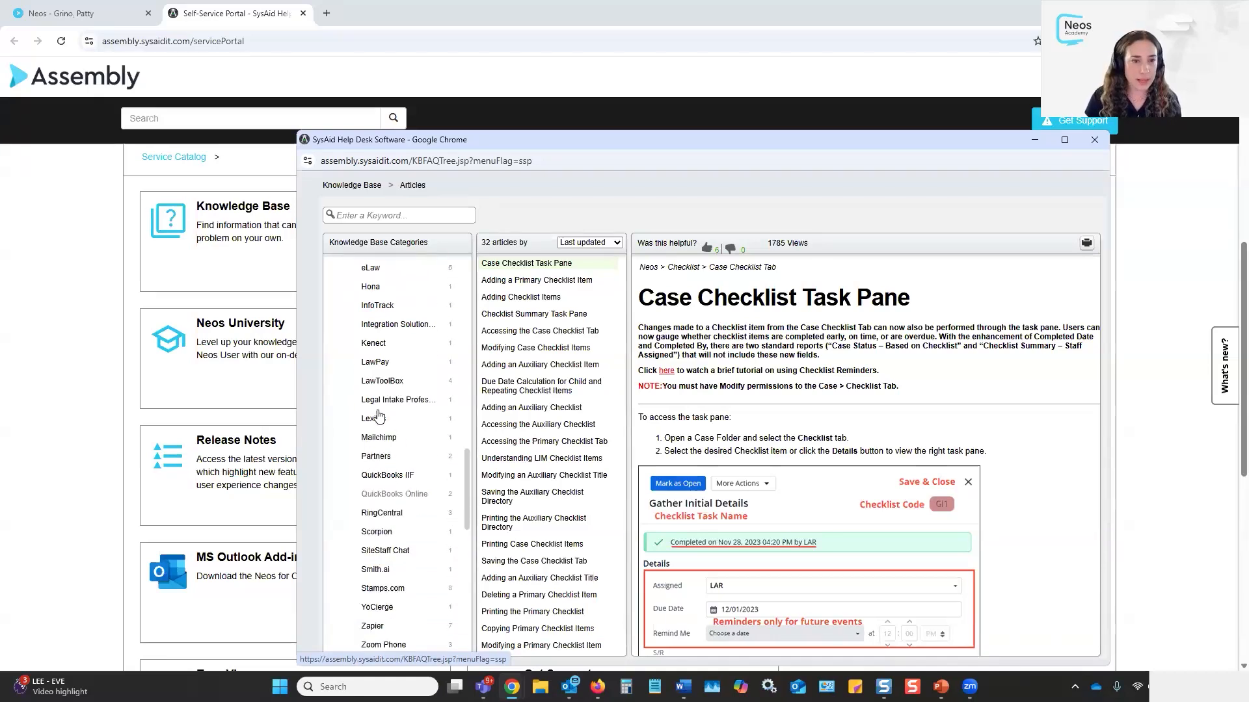
scroll(376, 392, "up", 2)
left_click(344, 420)
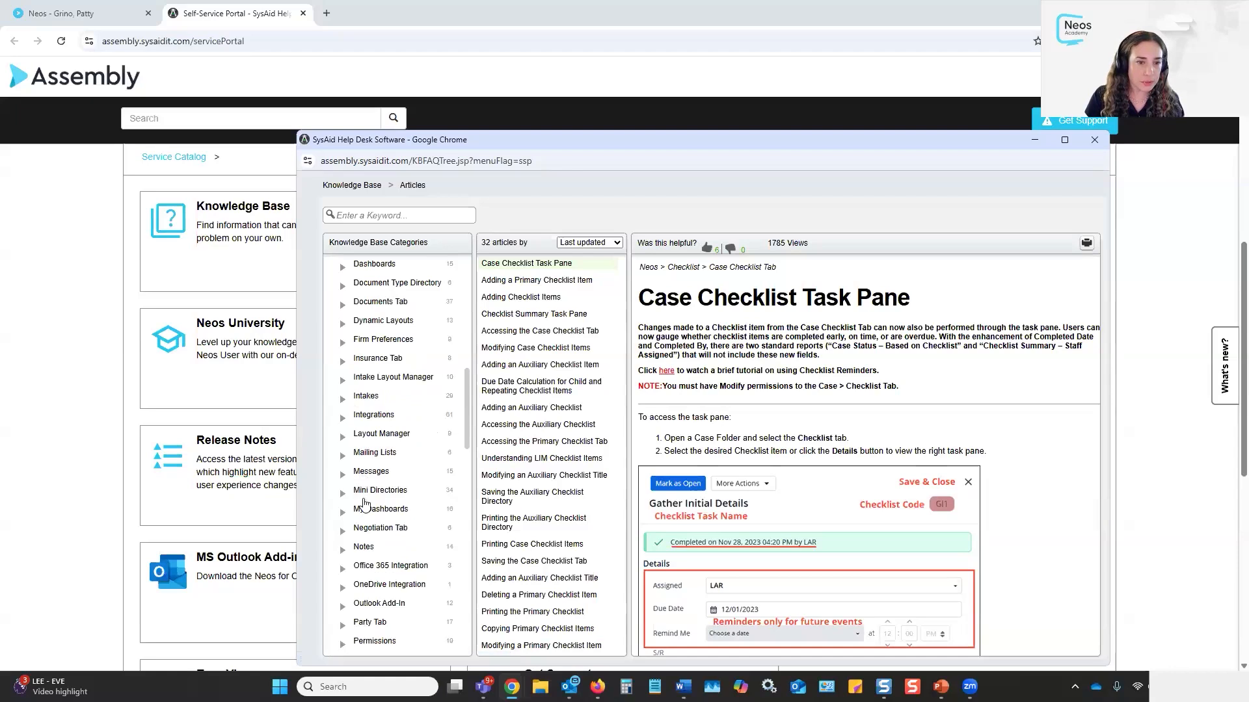
scroll(365, 502, "down", 2)
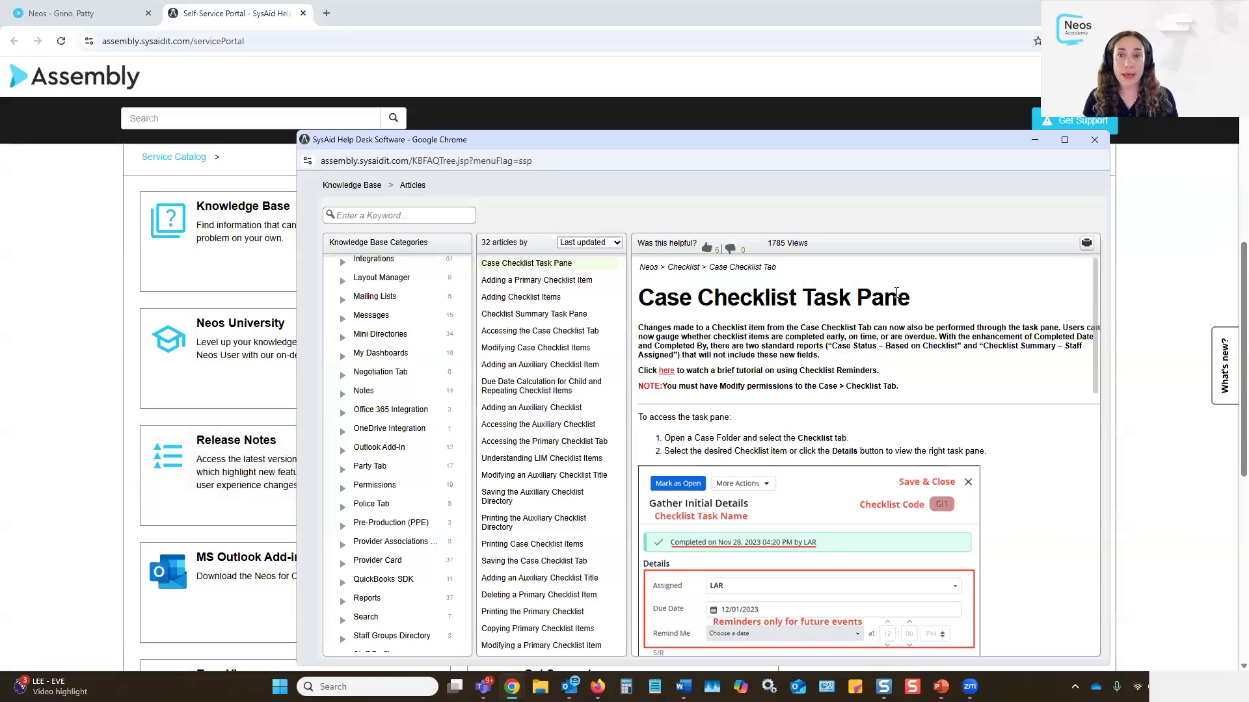
left_click(1087, 144)
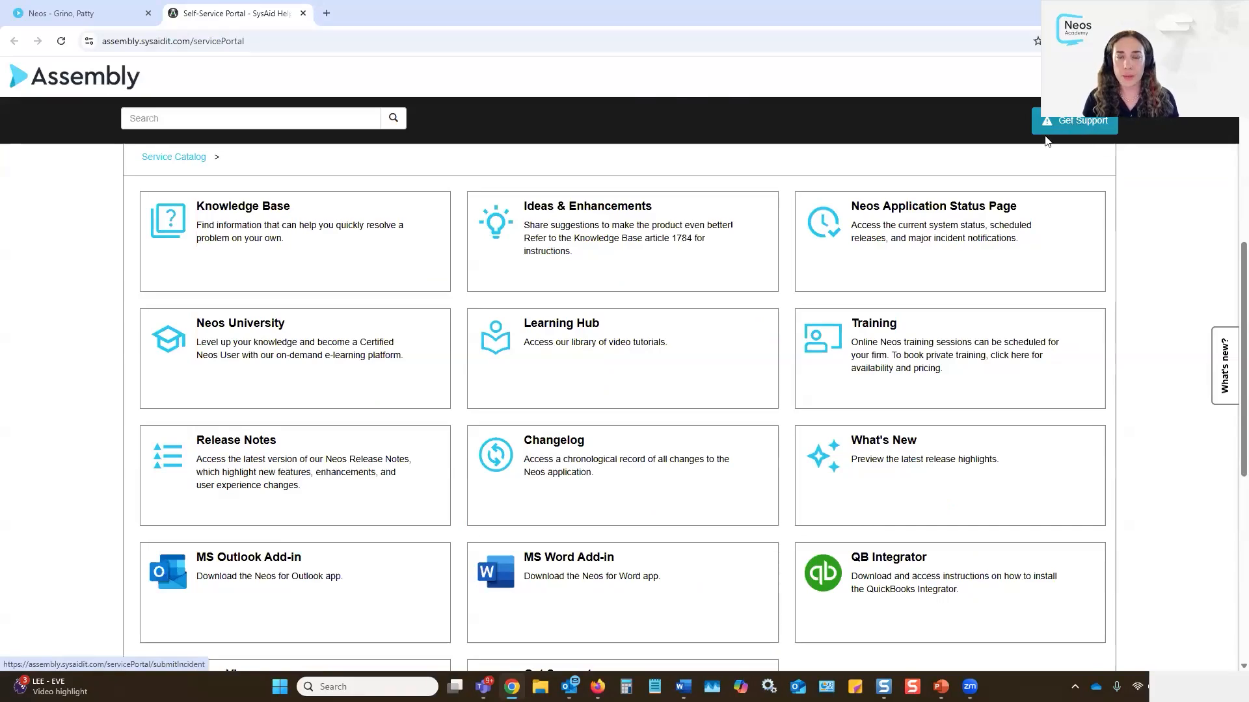
key("alt+Tab")
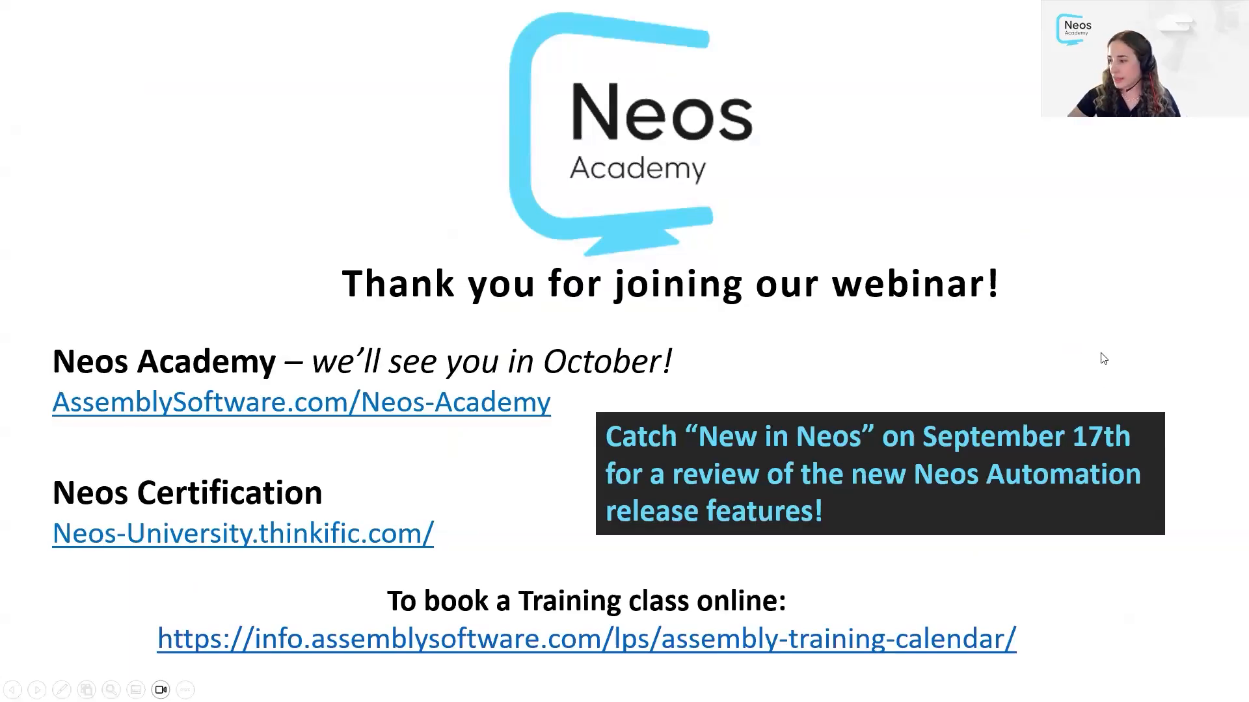